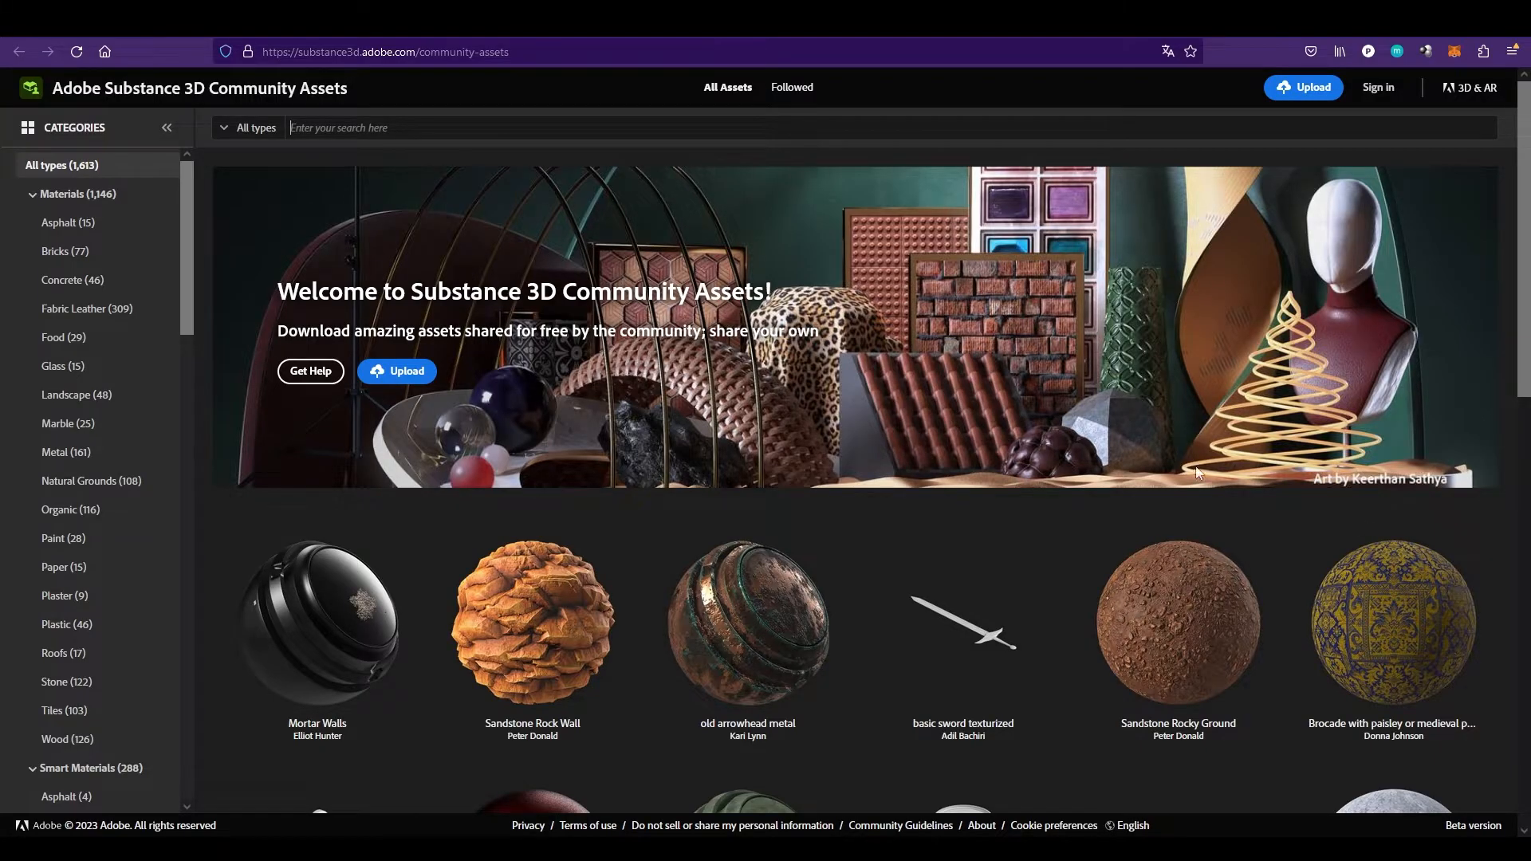
Step: Browse the Substance 3D community assets and open the page of the old arrowhead metal material
{"action": "scroll", "coordinate": [1403, 467], "scroll_direction": "down", "scroll_amount": 5}
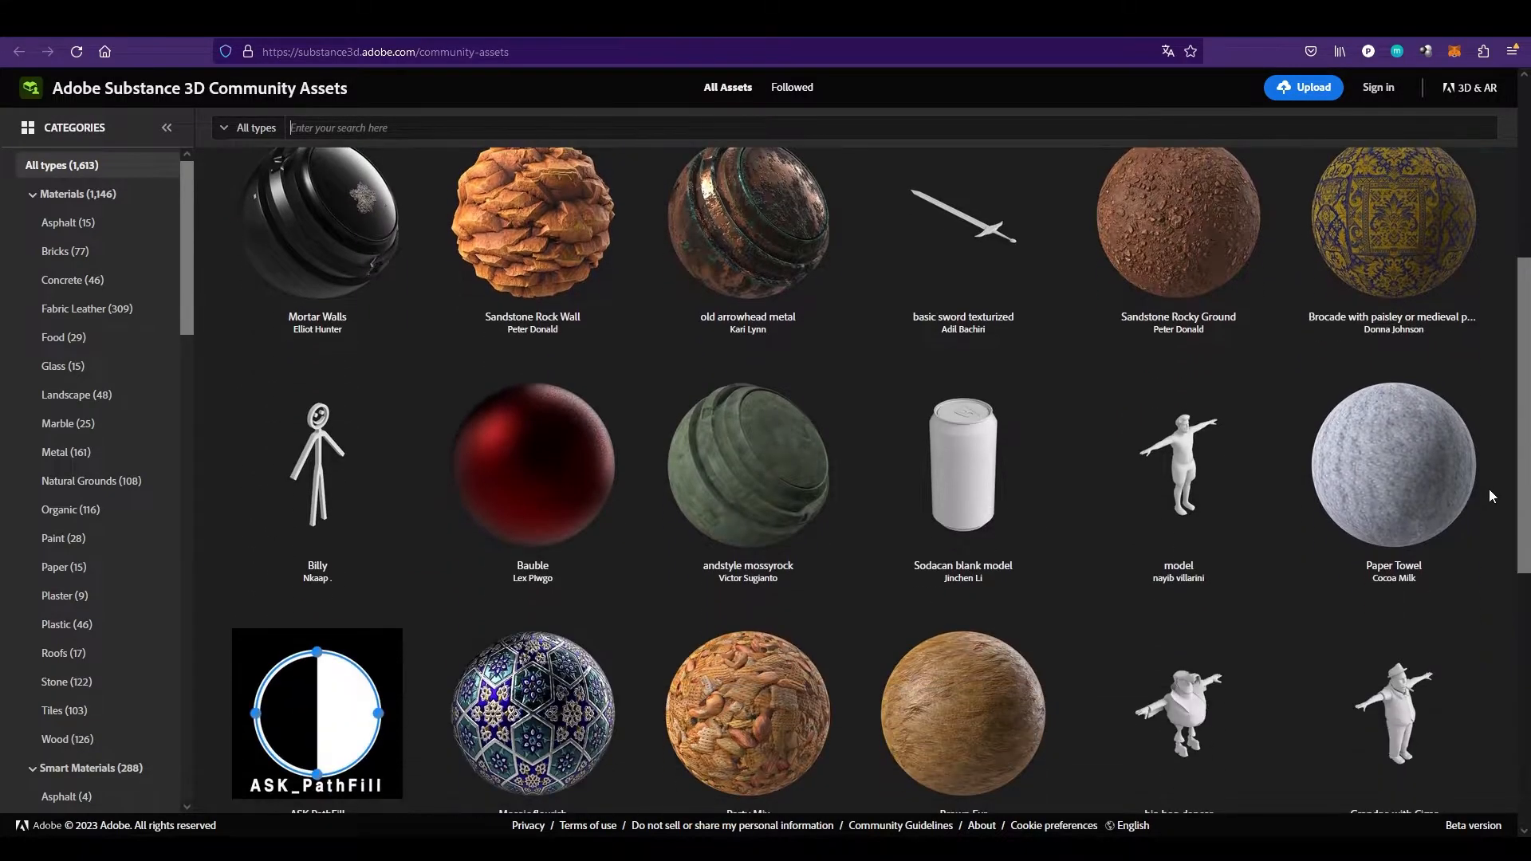
{"action": "scroll", "coordinate": [1489, 489], "scroll_direction": "up", "scroll_amount": 5}
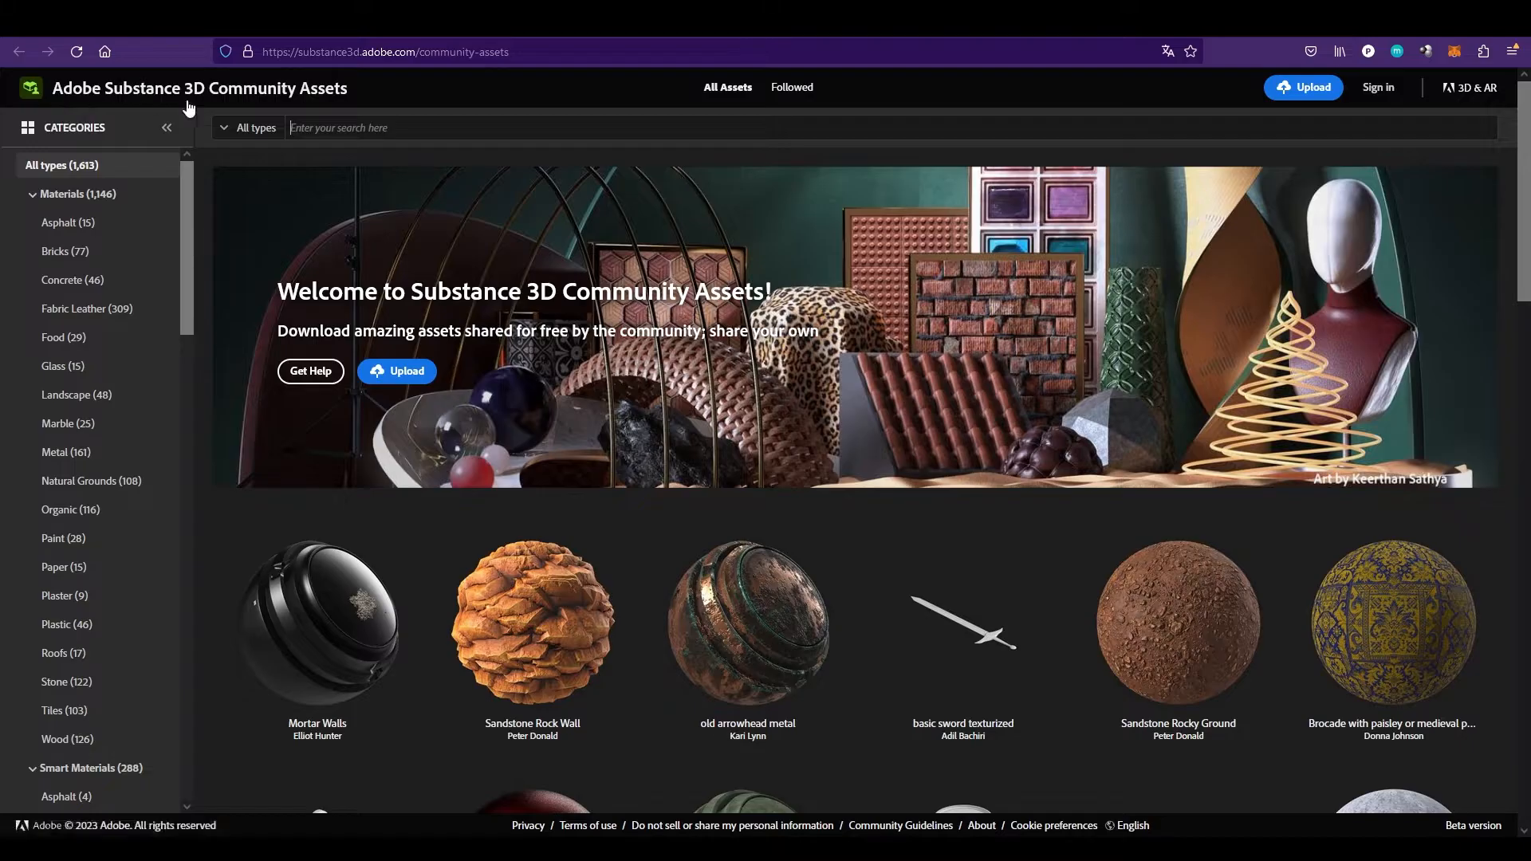
{"action": "scroll", "coordinate": [861, 484], "scroll_direction": "down", "scroll_amount": 1}
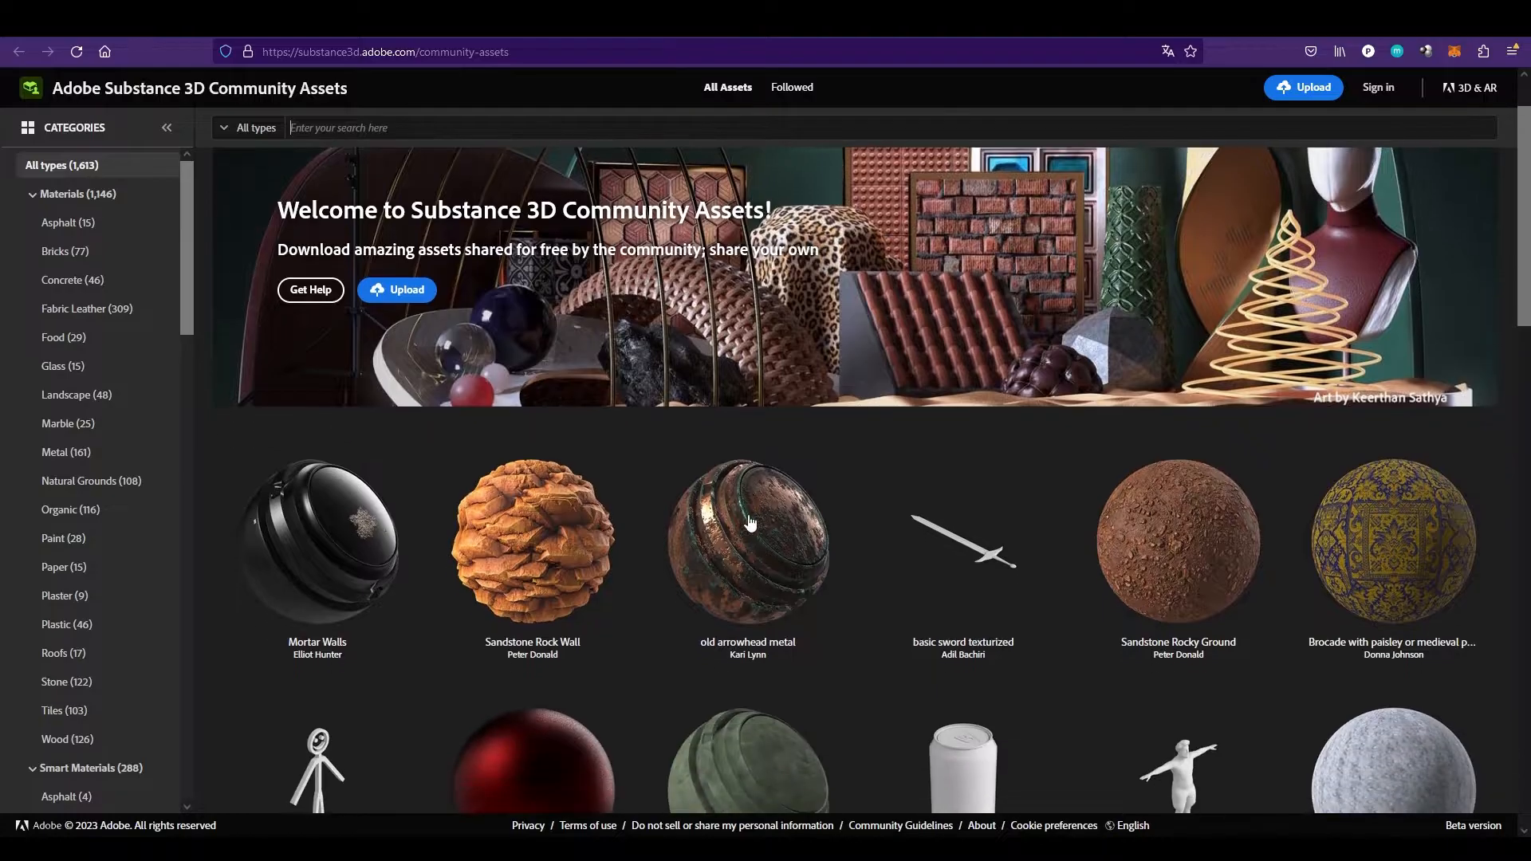
{"action": "left_click", "coordinate": [741, 538]}
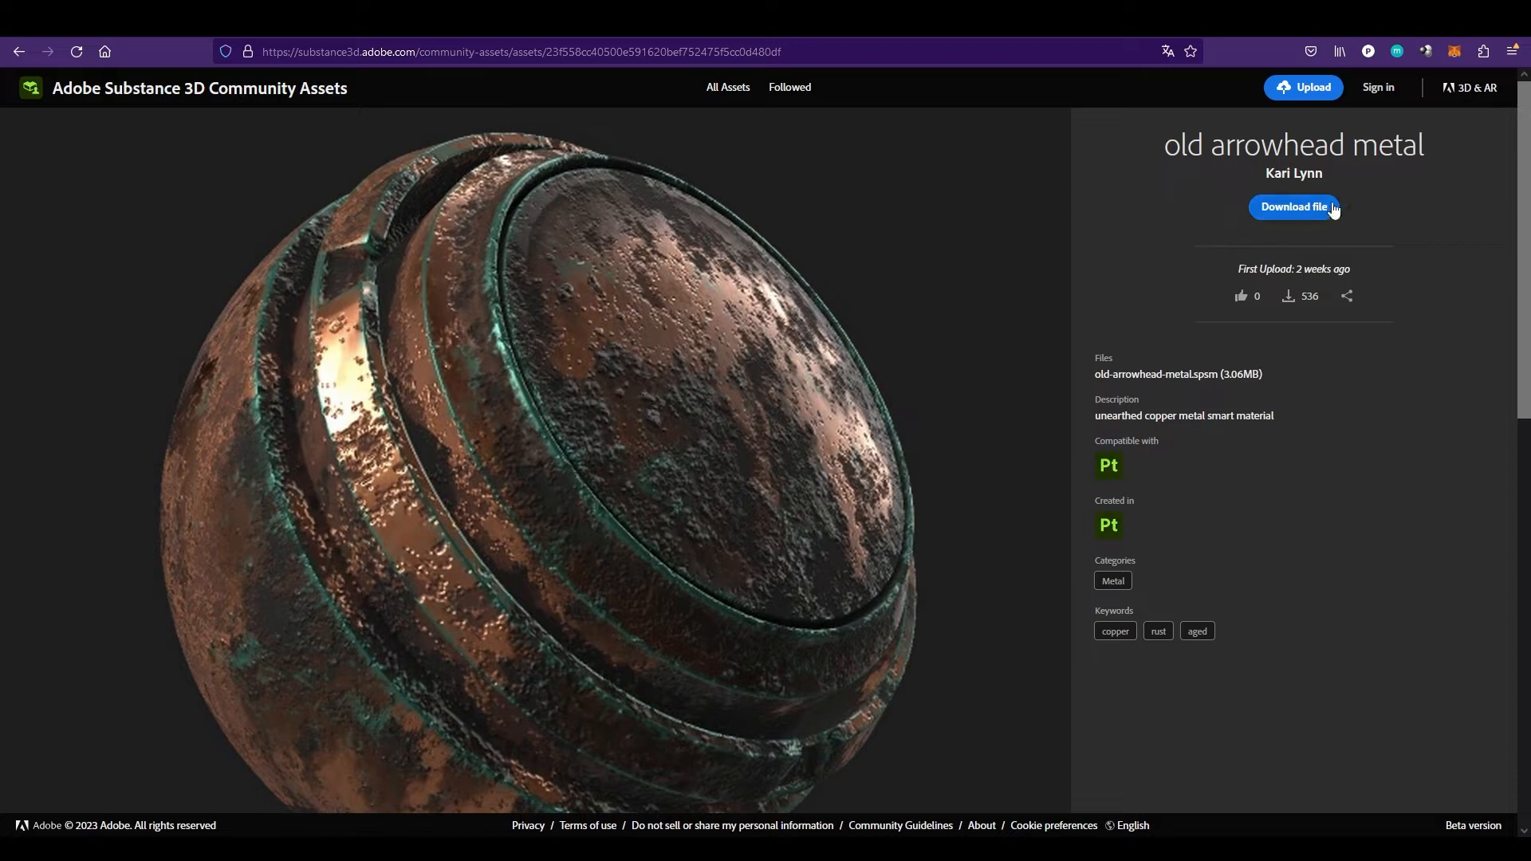
Step: Examine the preview and details of the old arrowhead metal material, then return to the community asset list
{"action": "scroll", "coordinate": [374, 313], "scroll_direction": "down", "scroll_amount": 1}
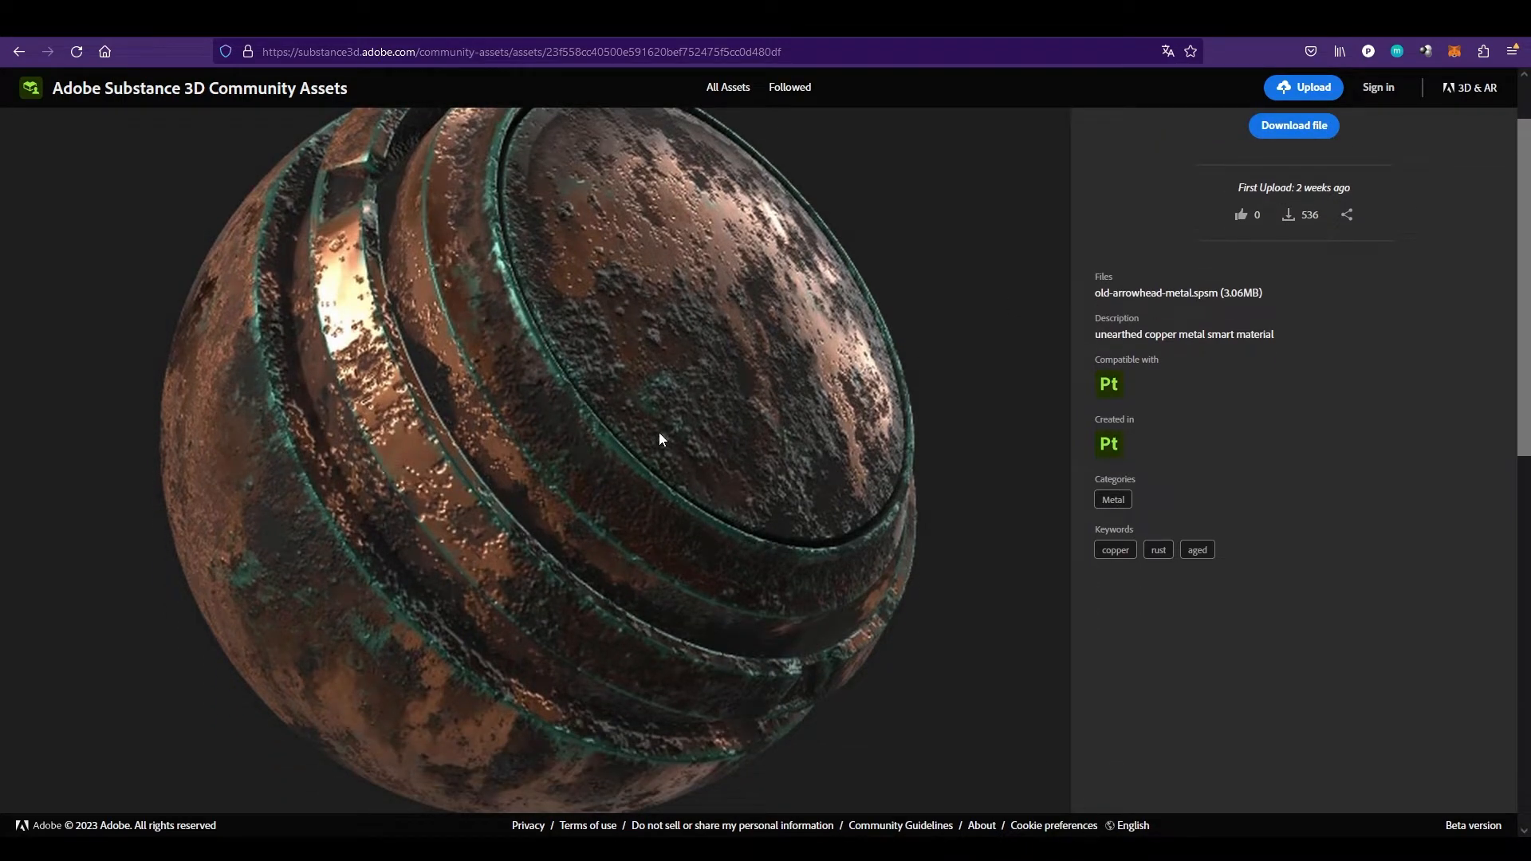
{"action": "scroll", "coordinate": [659, 432], "scroll_direction": "down", "scroll_amount": 1}
{"action": "scroll", "coordinate": [659, 432], "scroll_direction": "up", "scroll_amount": 2}
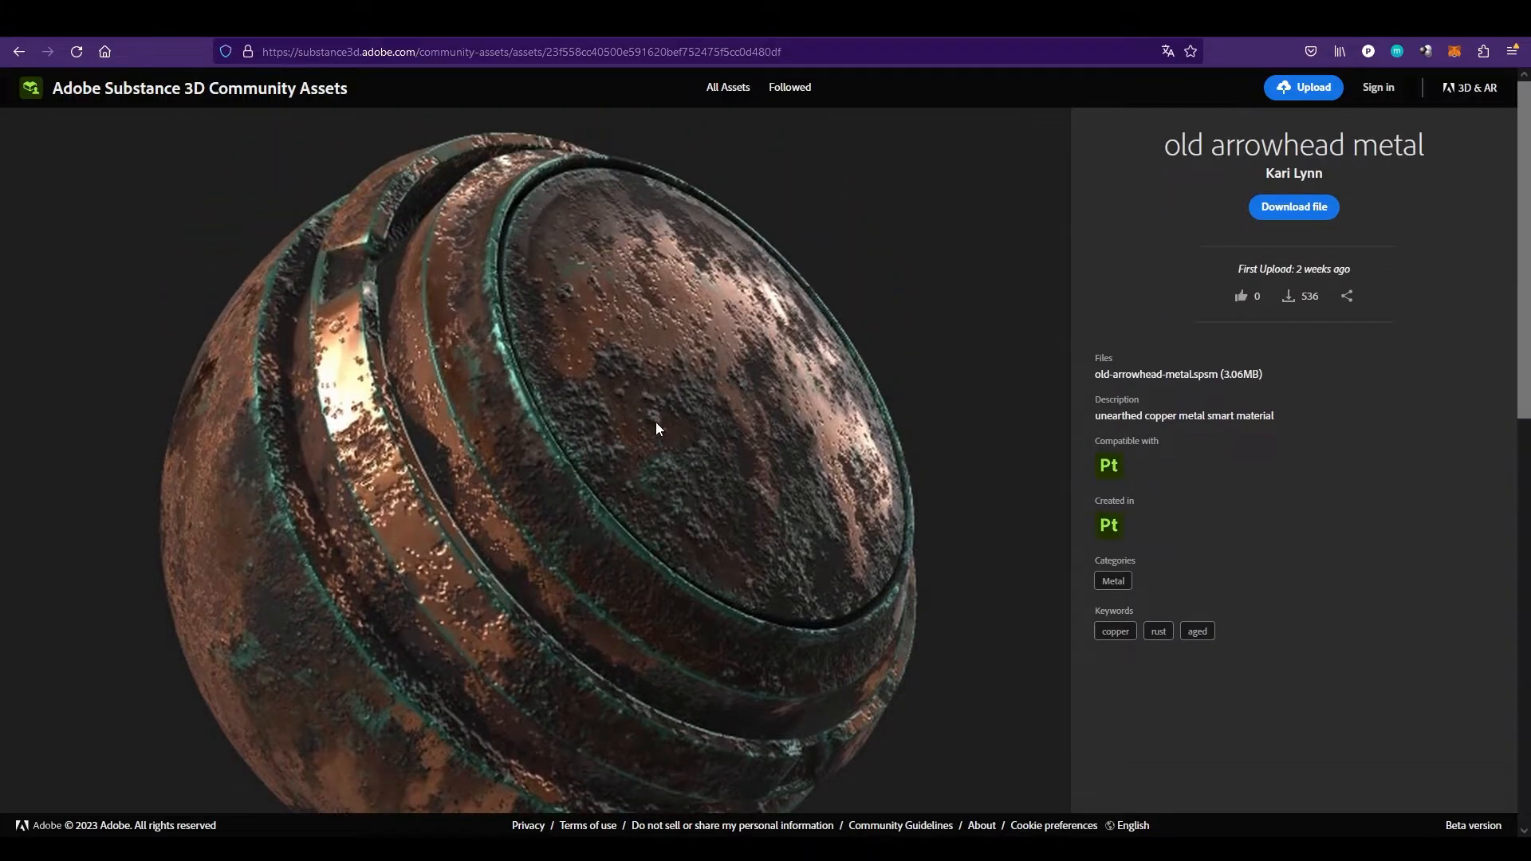
{"action": "left_click", "coordinate": [25, 50]}
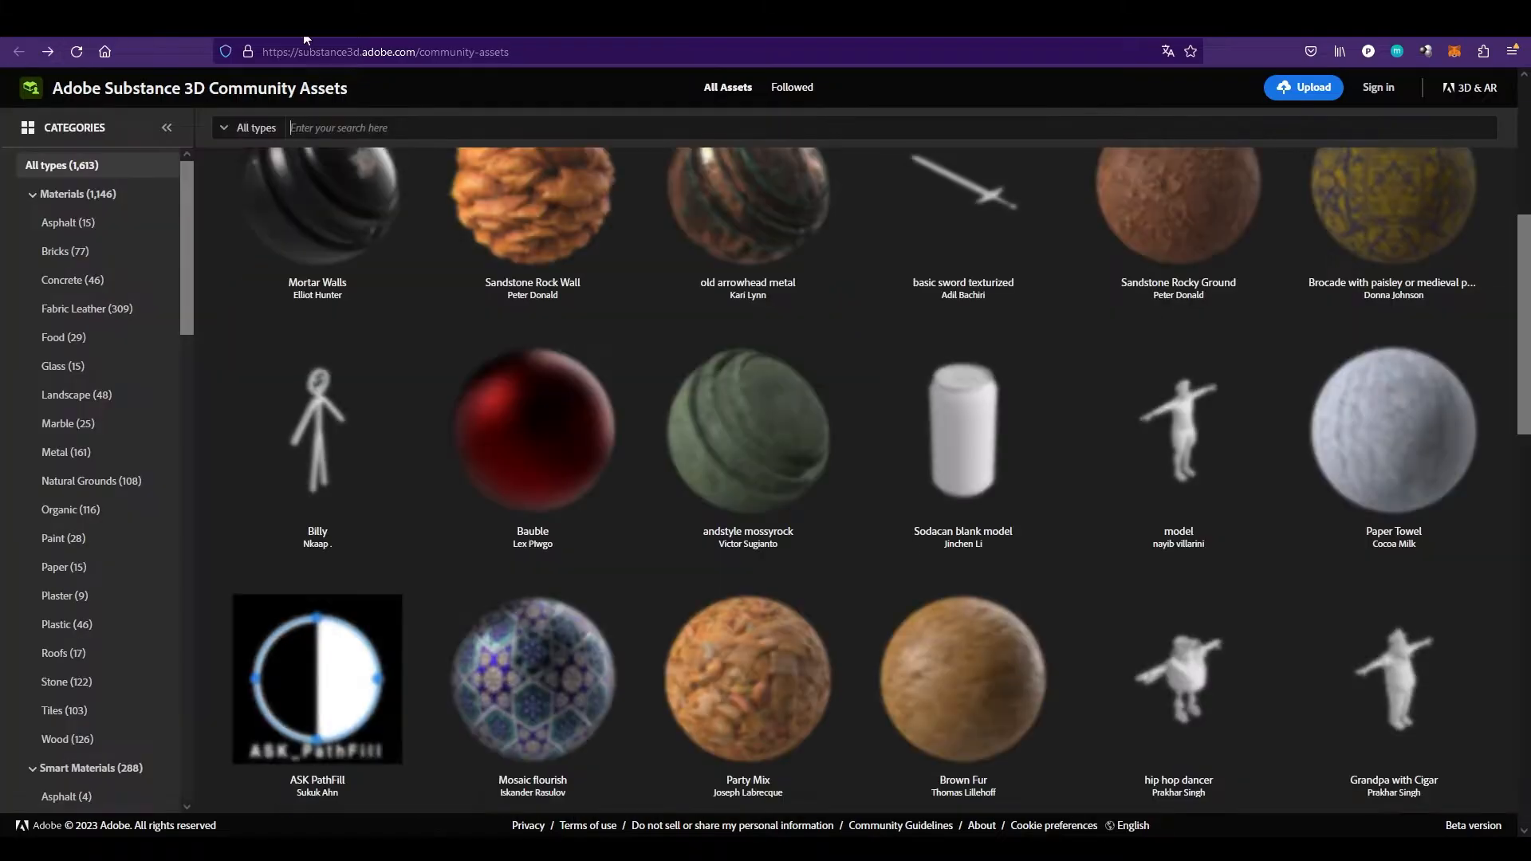
Step: Switch to the ambientCG asset list, browse its materials, inspect the Rubber 001 page and leave it
{"action": "left_click", "coordinate": [343, 20]}
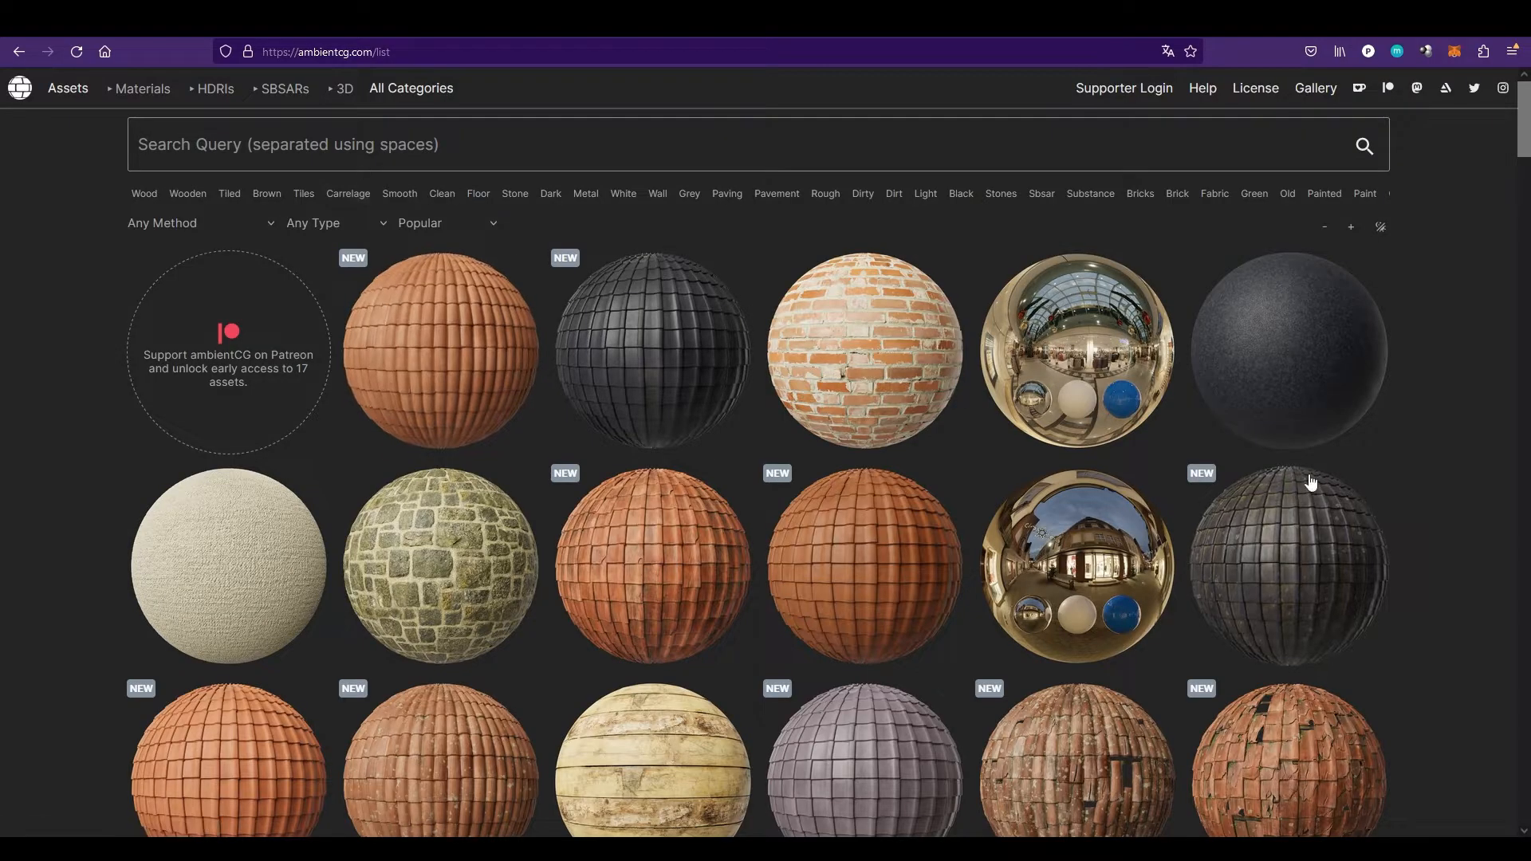
{"action": "scroll", "coordinate": [1313, 485], "scroll_direction": "down", "scroll_amount": 2}
{"action": "scroll", "coordinate": [946, 604], "scroll_direction": "down", "scroll_amount": 7}
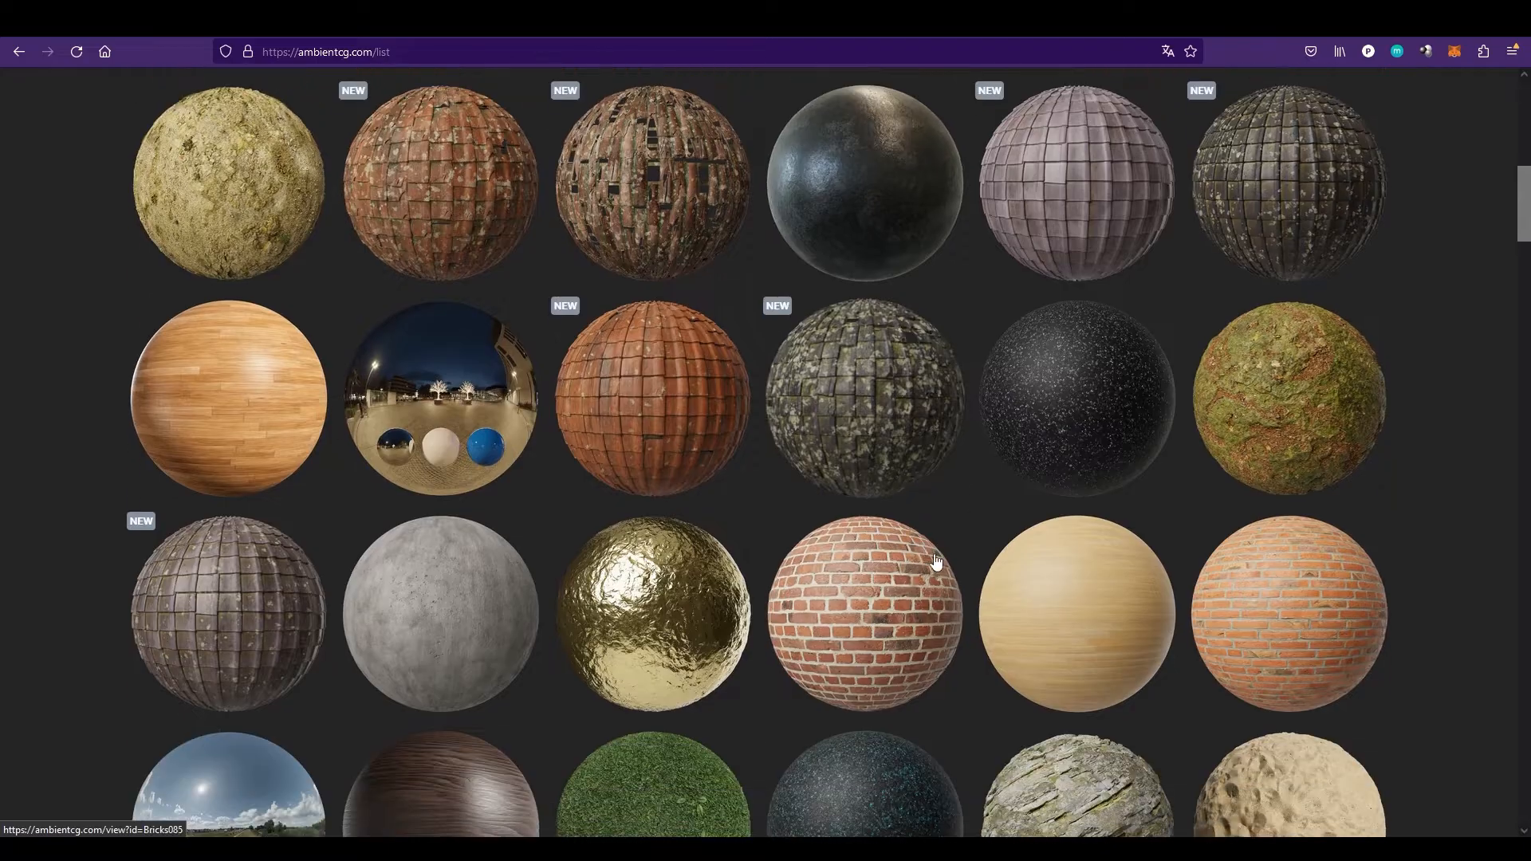
{"action": "left_click", "coordinate": [1061, 399]}
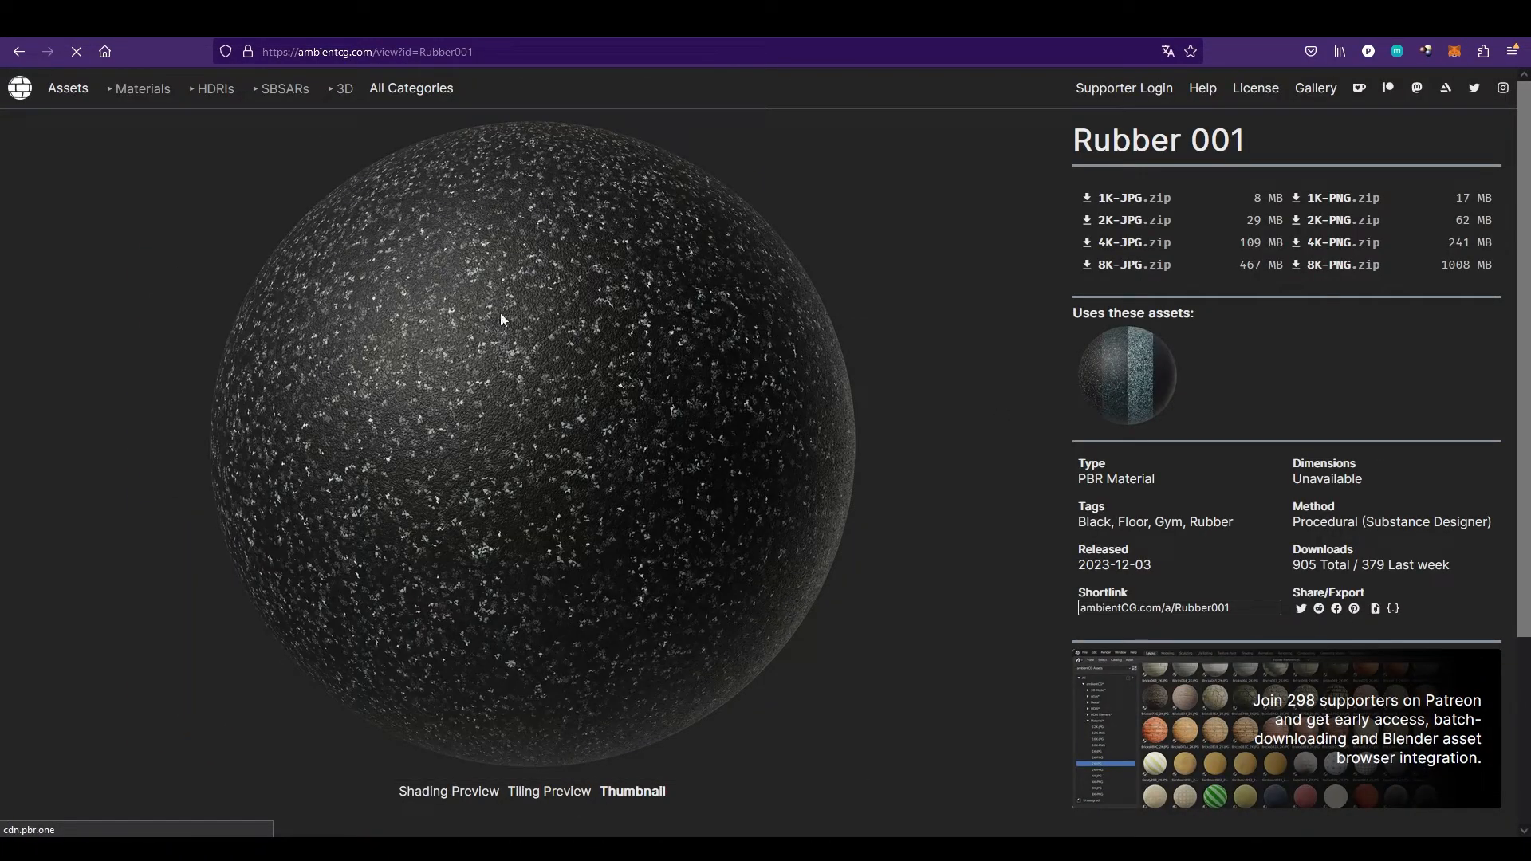
{"action": "left_click", "coordinate": [34, 60]}
{"action": "left_click", "coordinate": [34, 60]}
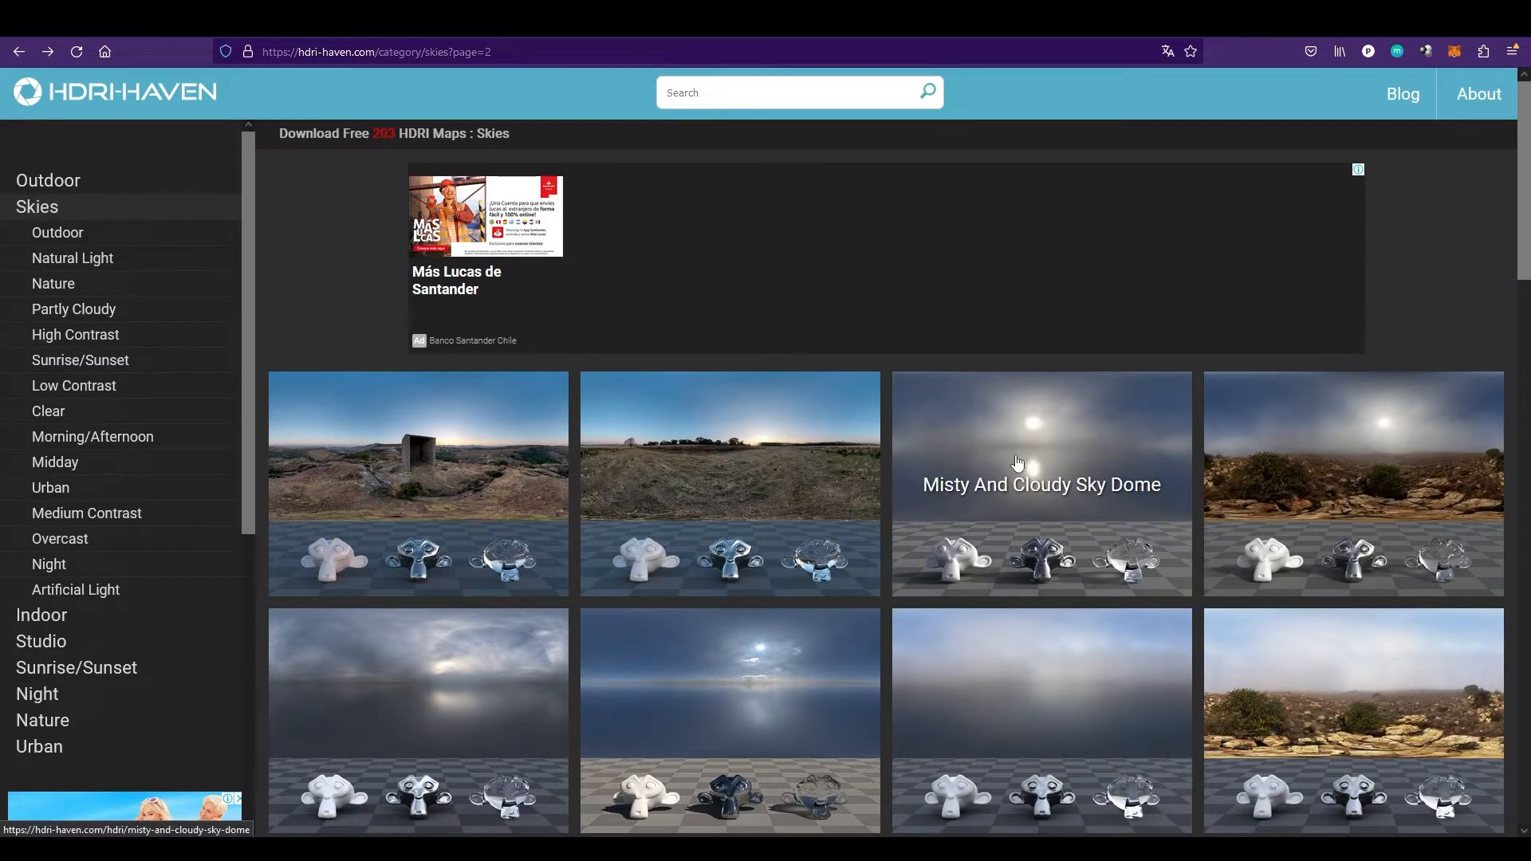
Step: Browse the sky HDRI maps on HDRI-Haven's Skies category page
{"action": "scroll", "coordinate": [1004, 514], "scroll_direction": "down", "scroll_amount": 4}
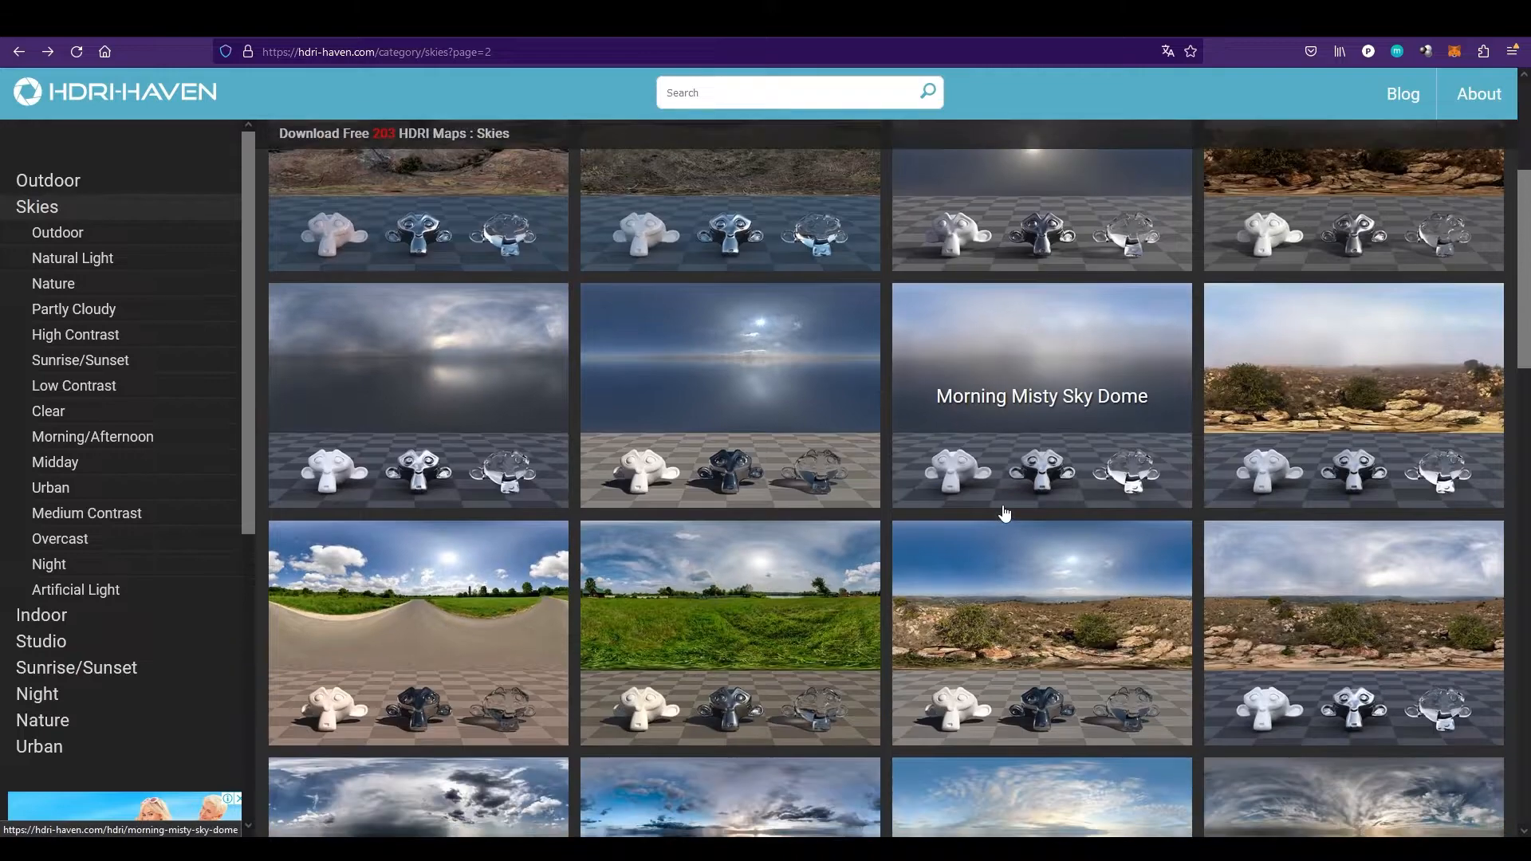
{"action": "scroll", "coordinate": [1005, 514], "scroll_direction": "down", "scroll_amount": 2}
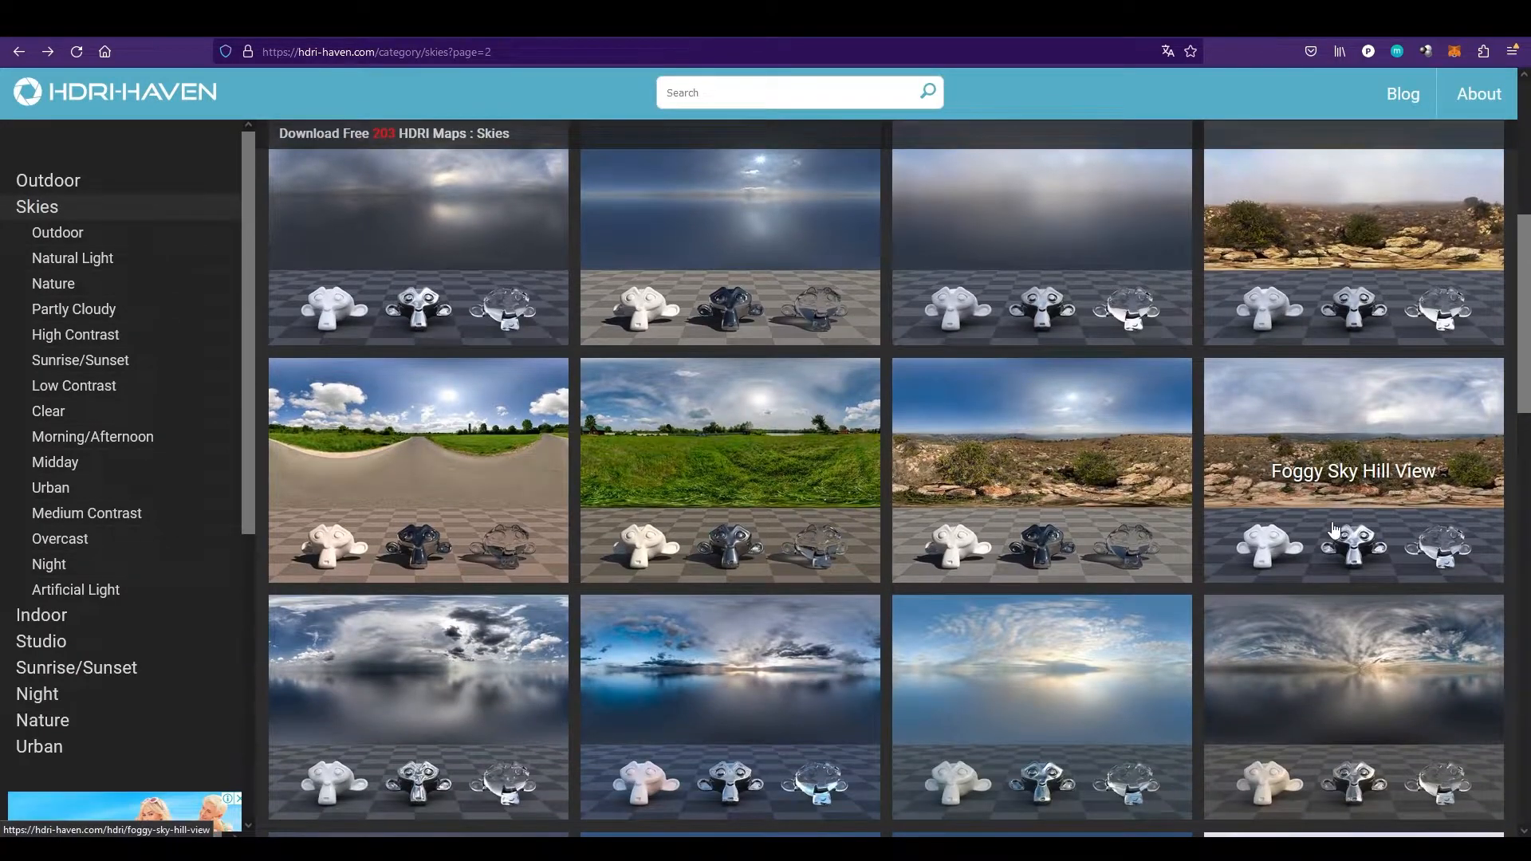
{"action": "scroll", "coordinate": [1336, 528], "scroll_direction": "down", "scroll_amount": 10}
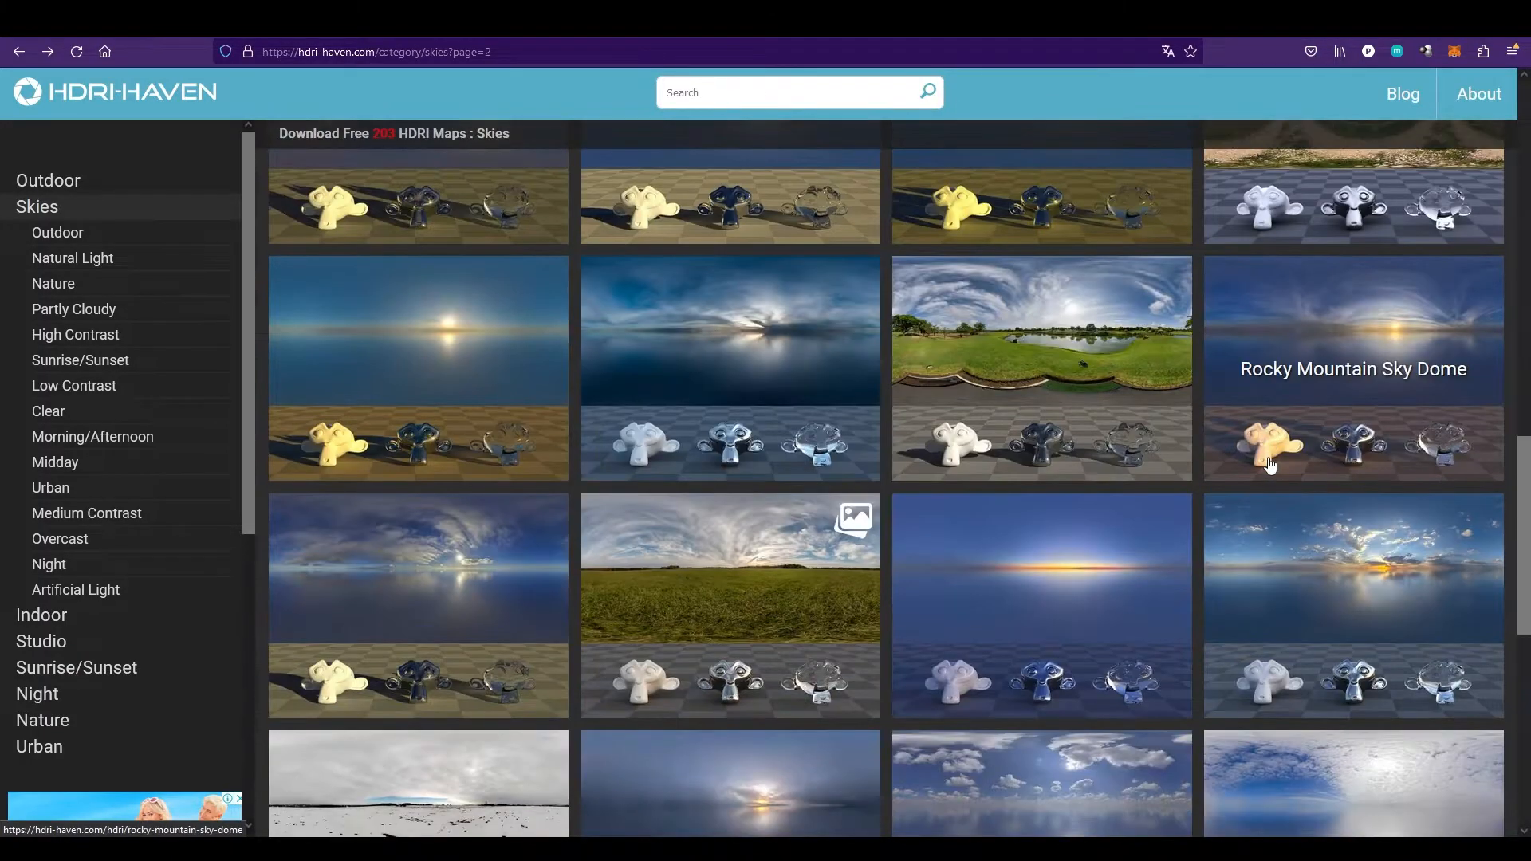
{"action": "scroll", "coordinate": [1260, 459], "scroll_direction": "down", "scroll_amount": 5}
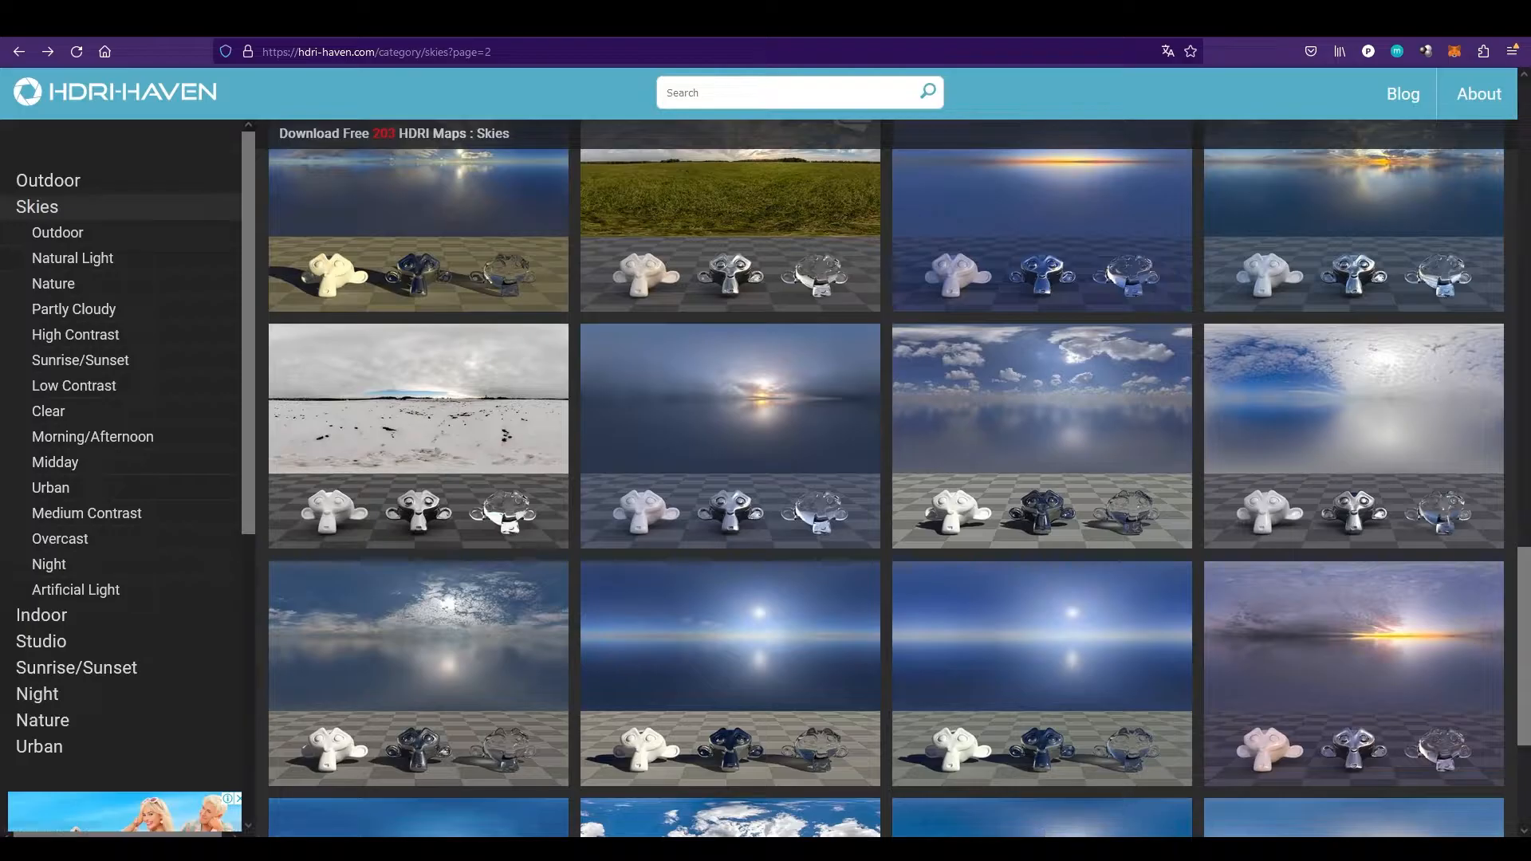
Step: Bring up the 16 PBR assets folder in File Explorer and preview the EveningSkyHDRI011A_1K-TONEMAPPED image, then close the preview
{"action": "mouse_move", "coordinate": [1038, 833]}
{"action": "left_click", "coordinate": [1038, 783]}
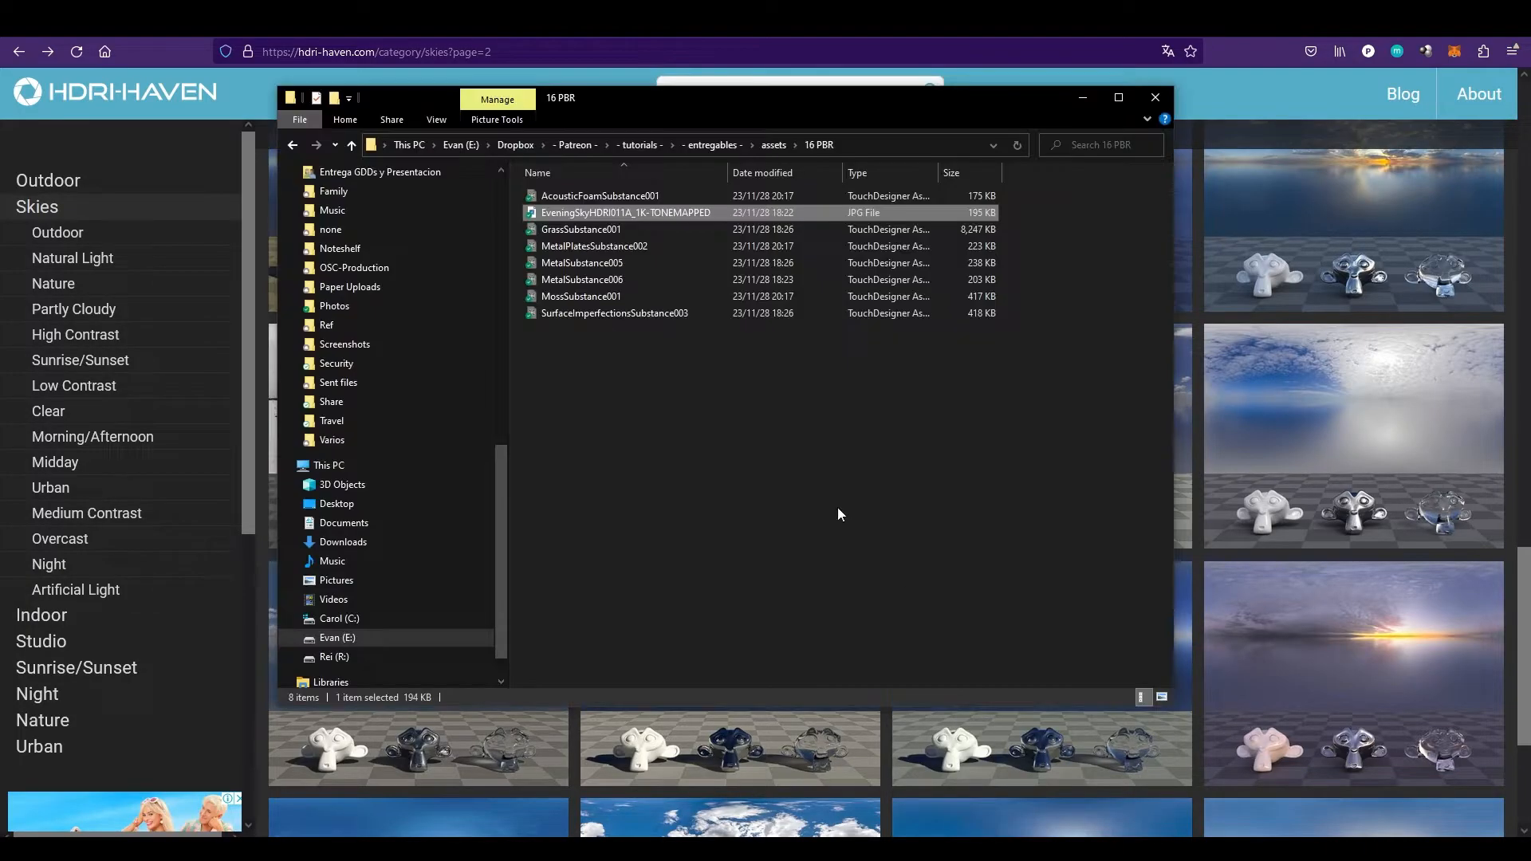
{"action": "double_click", "coordinate": [580, 214]}
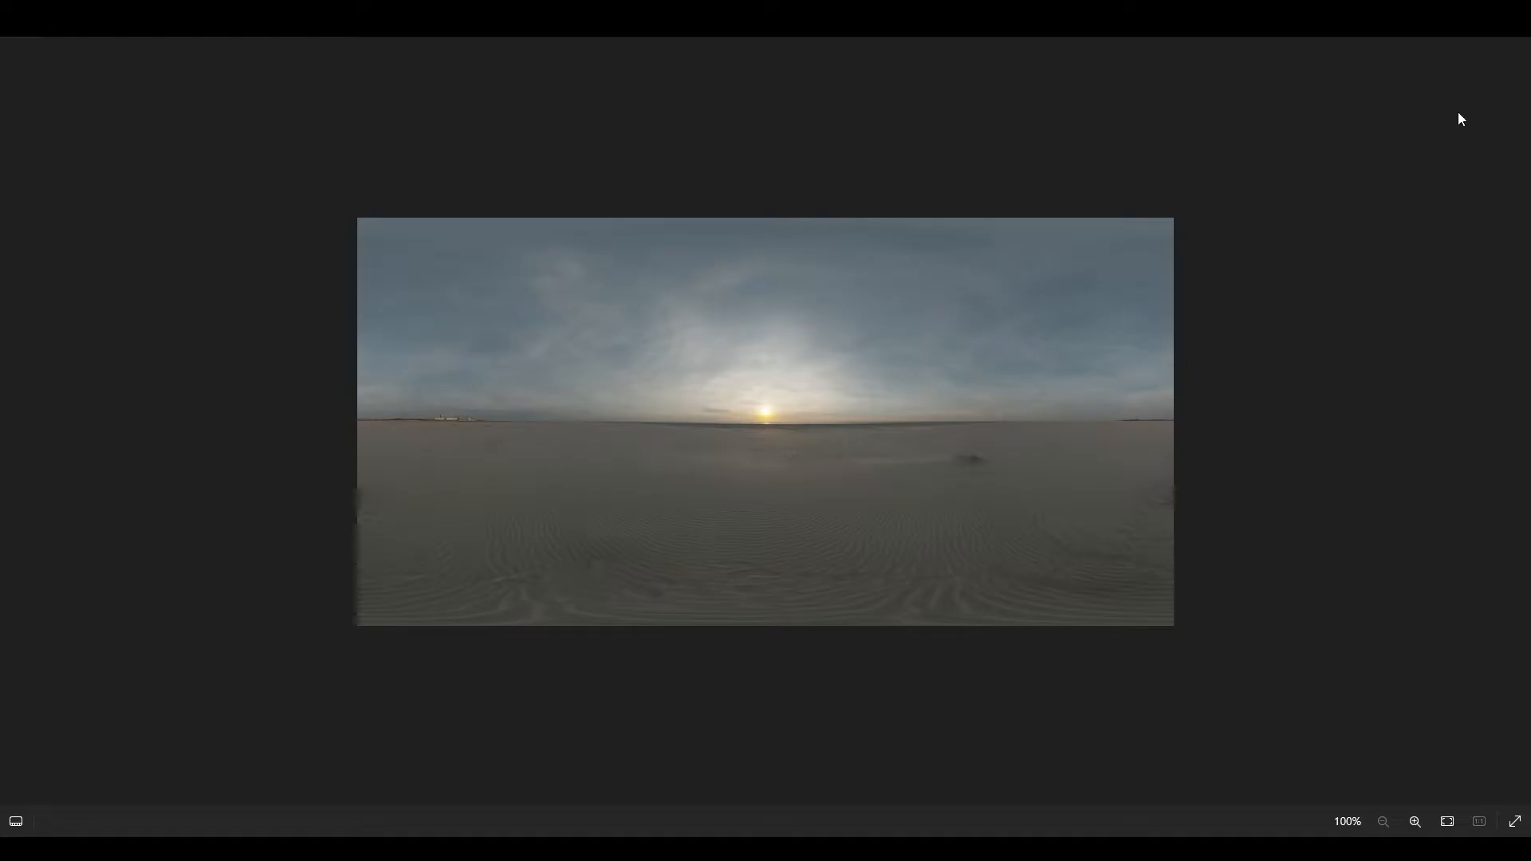
{"action": "key", "text": "Escape"}
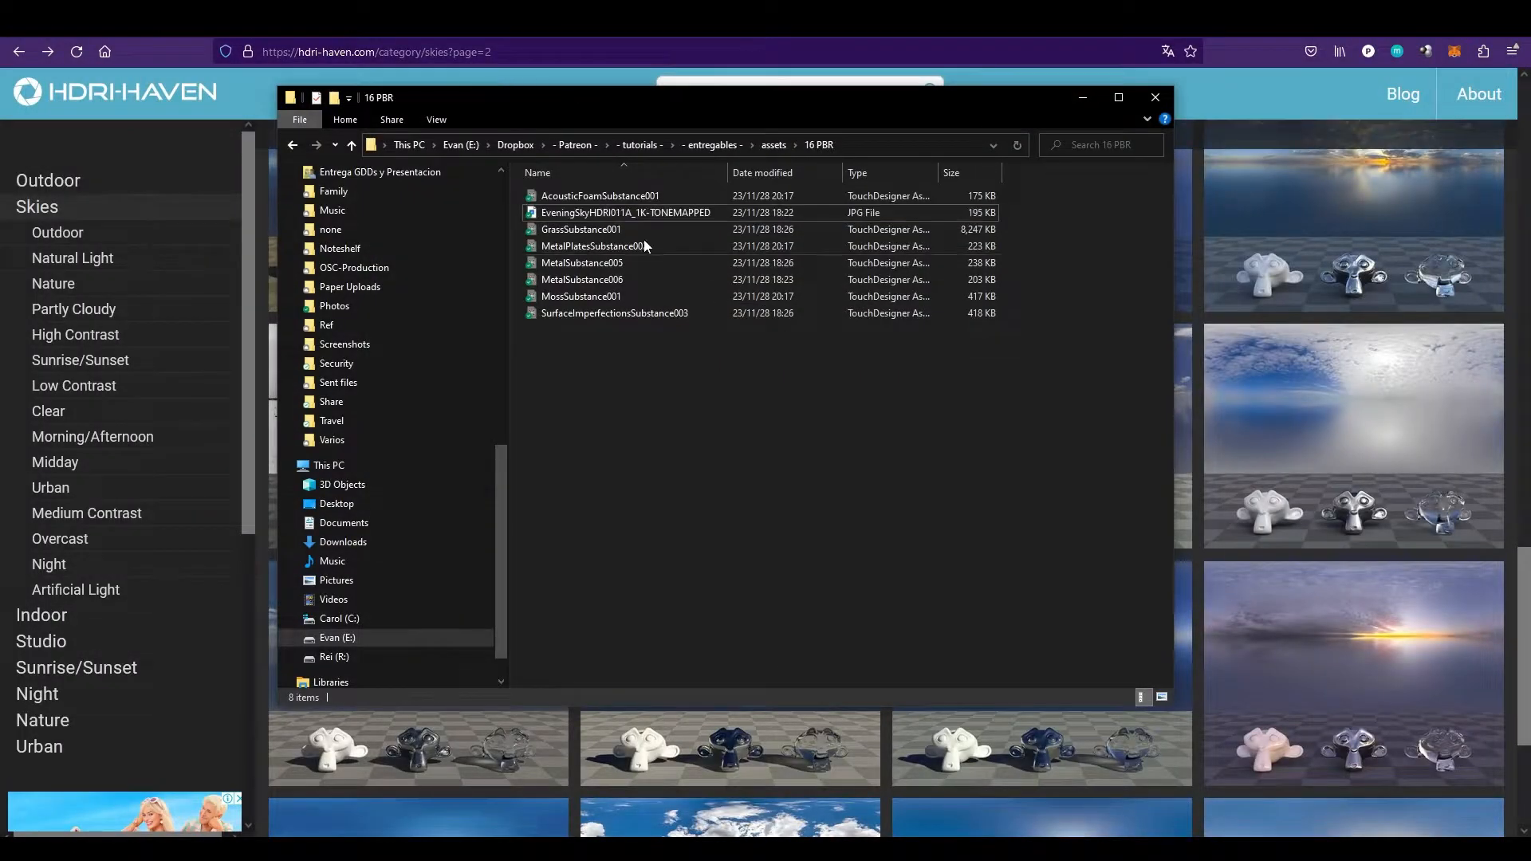
Step: Select the AcousticFoamSubstance001 file in the 16 PBR folder, then minimize the folder window and switch to TouchDesigner
{"action": "left_click", "coordinate": [650, 199]}
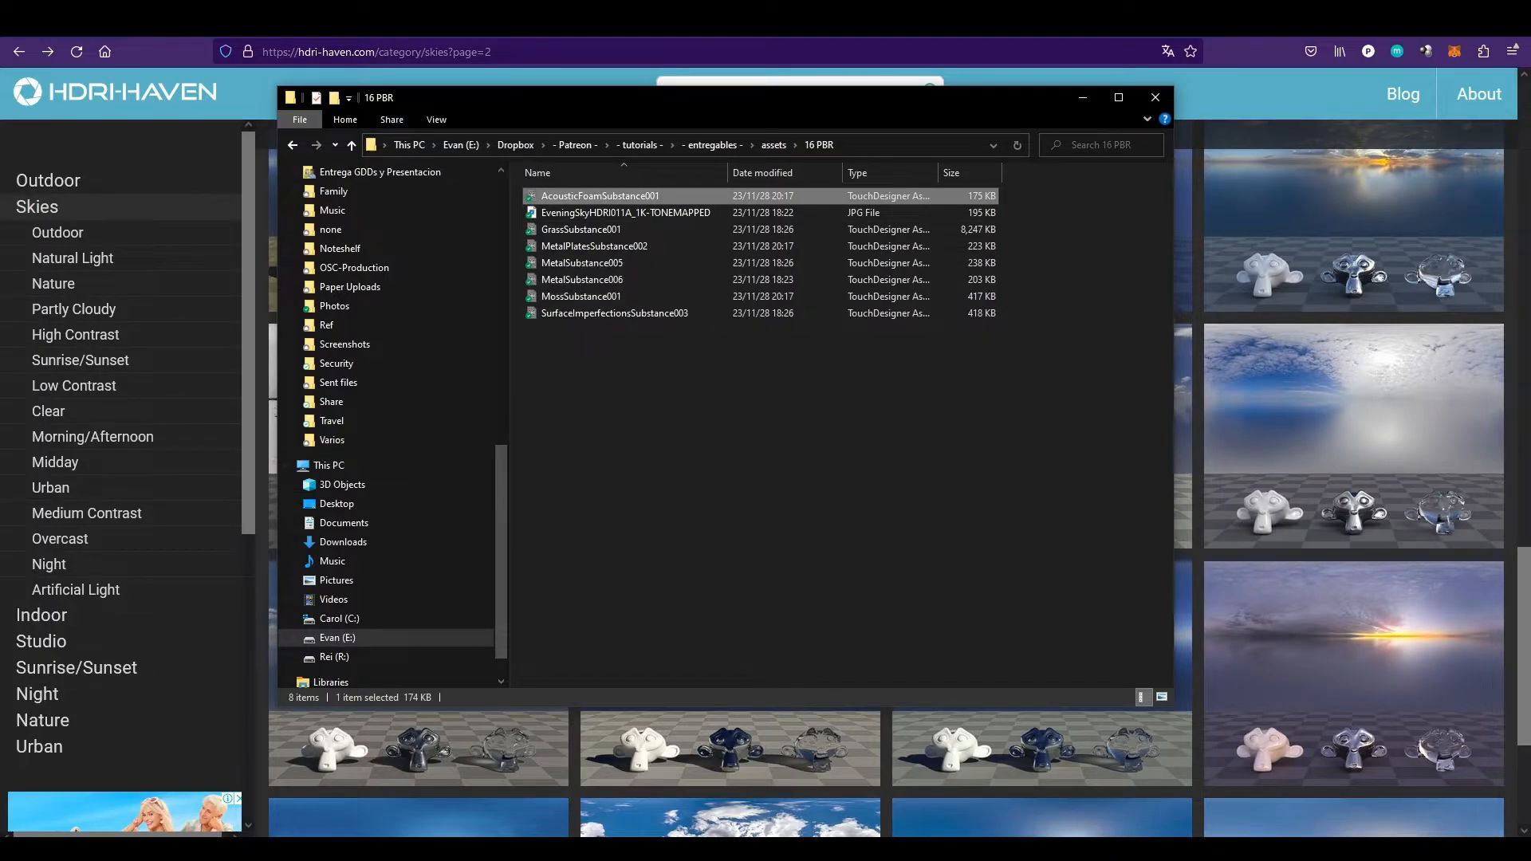
{"action": "key", "text": "alt+Tab"}
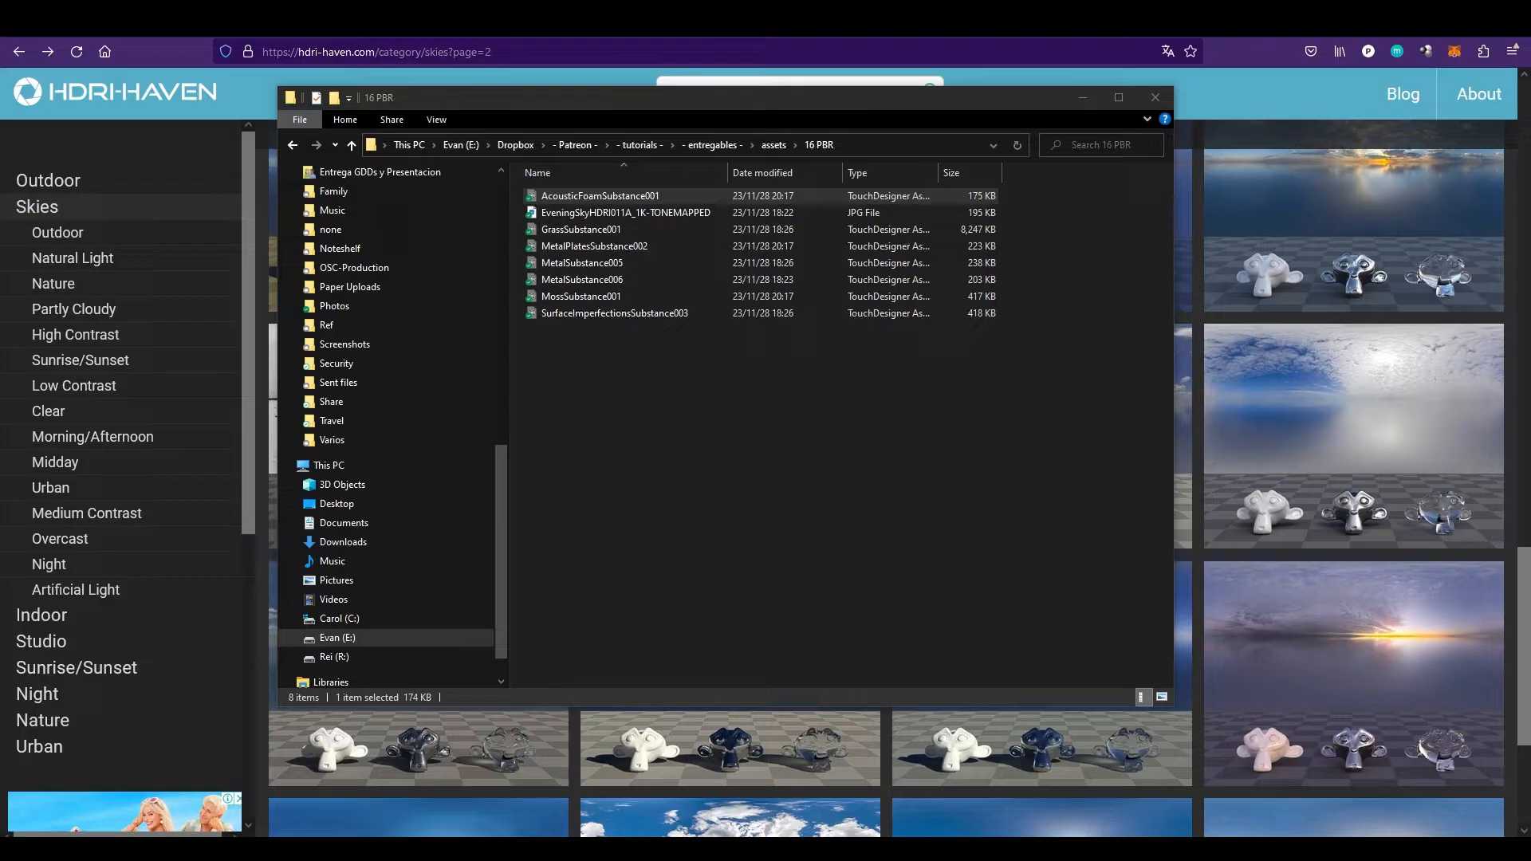
{"action": "left_click", "coordinate": [1024, 173]}
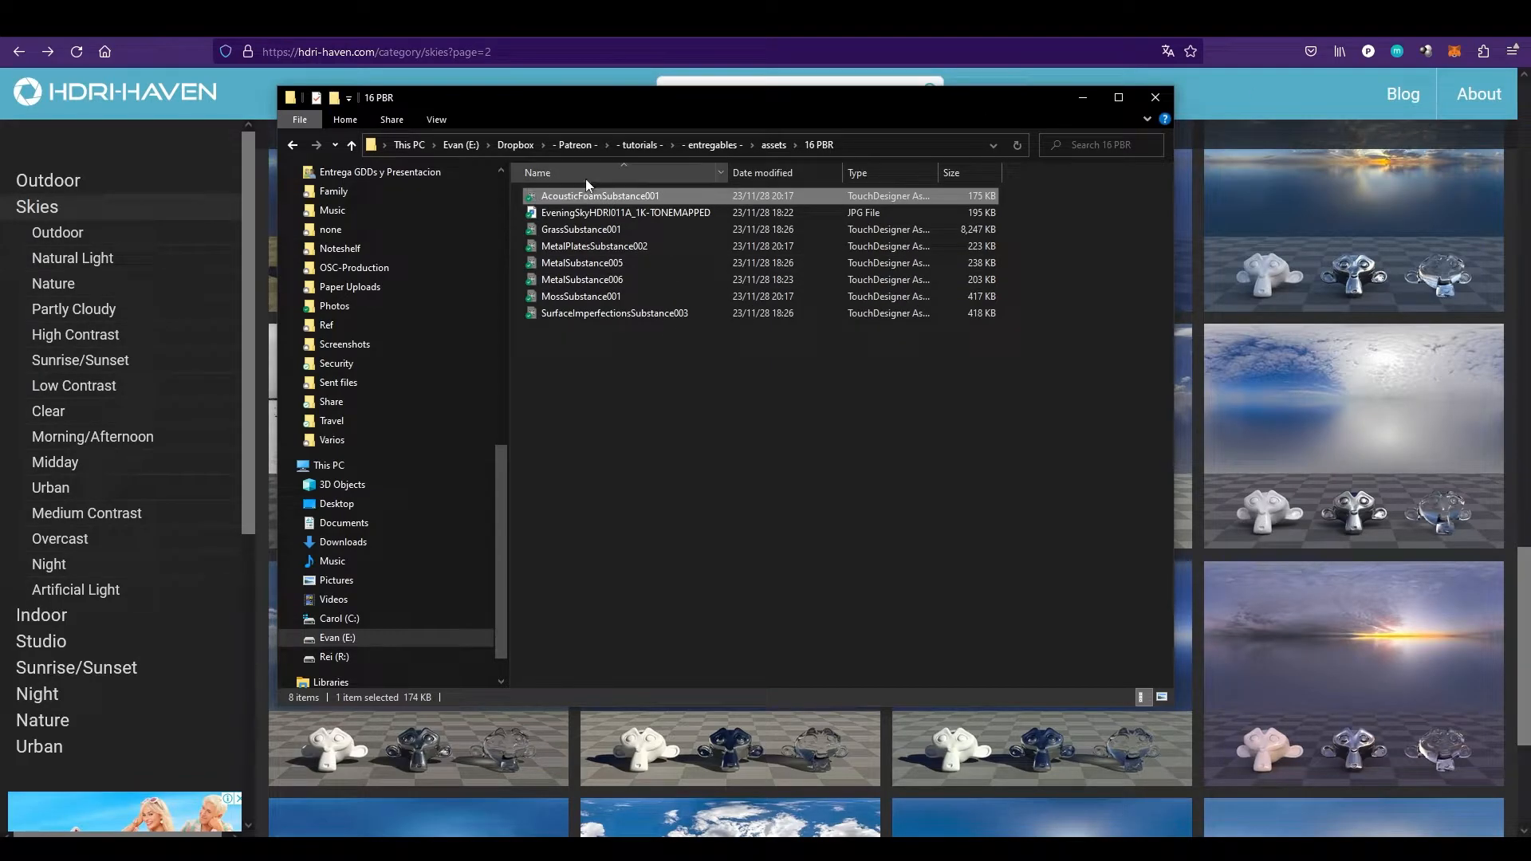
{"action": "left_click", "coordinate": [1086, 99]}
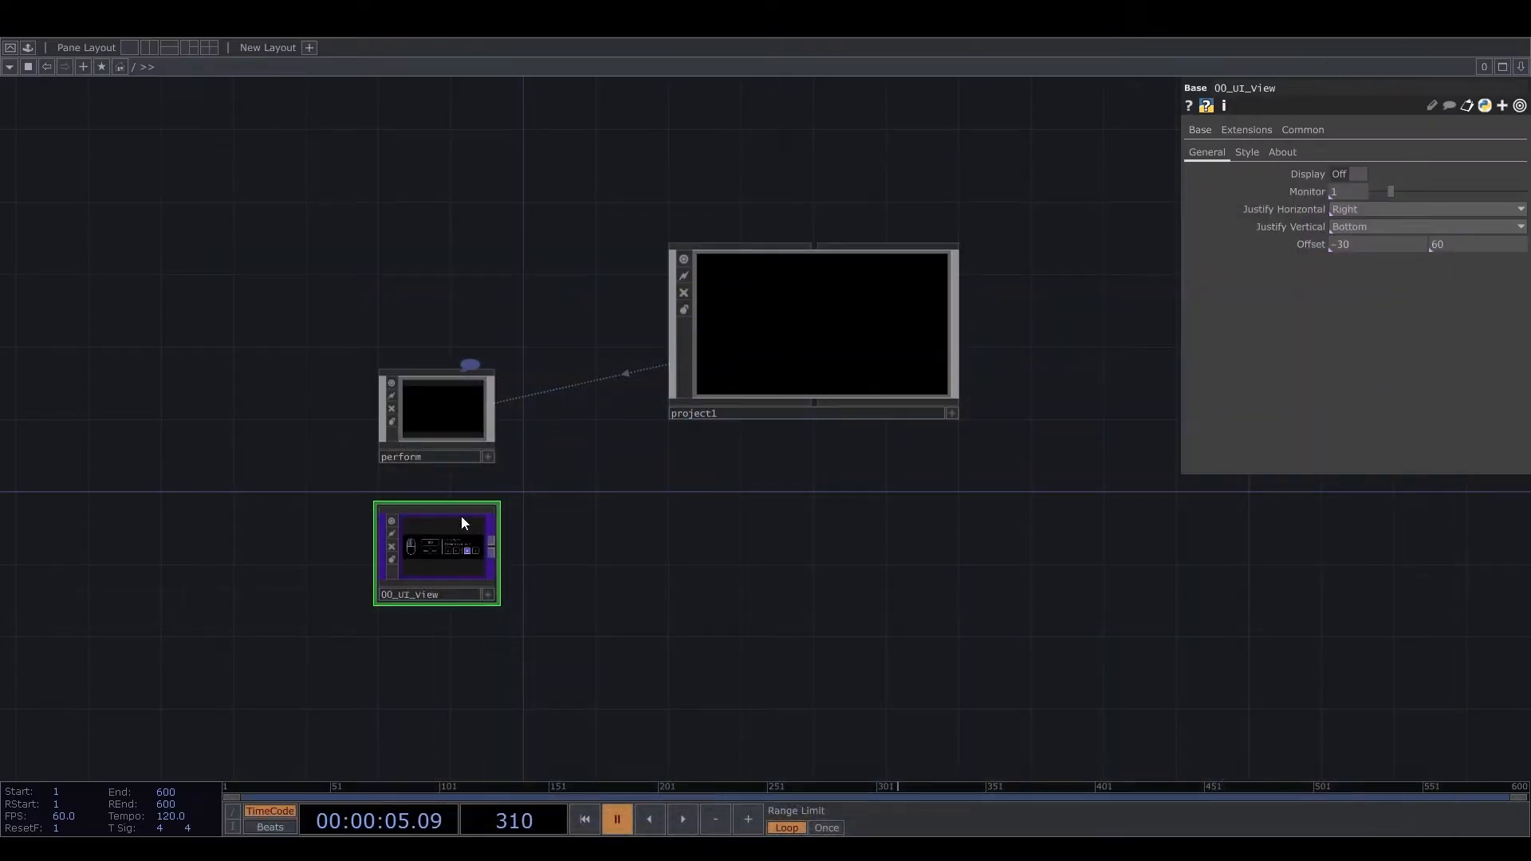
Step: Turn on Display for the OO_UI_View component and start timeline playback
{"action": "left_click", "coordinate": [1357, 174]}
{"action": "key", "text": "space"}
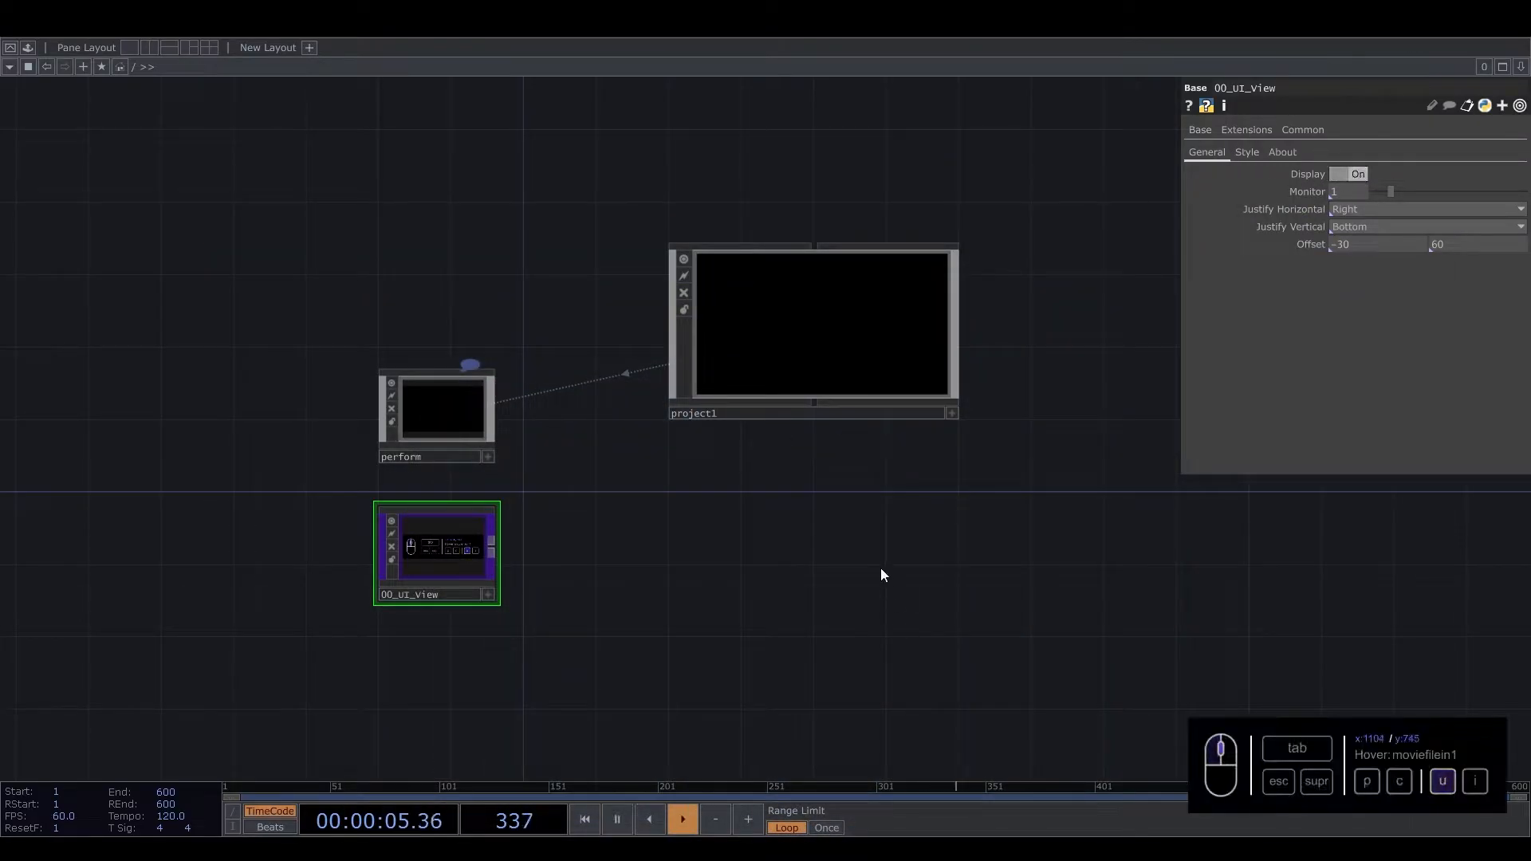
Step: Enter the empty network inside the project1 container
{"action": "left_click_drag", "start_coordinate": [875, 549], "coordinate": [853, 644]}
{"action": "scroll", "coordinate": [805, 455], "scroll_direction": "up", "scroll_amount": 5}
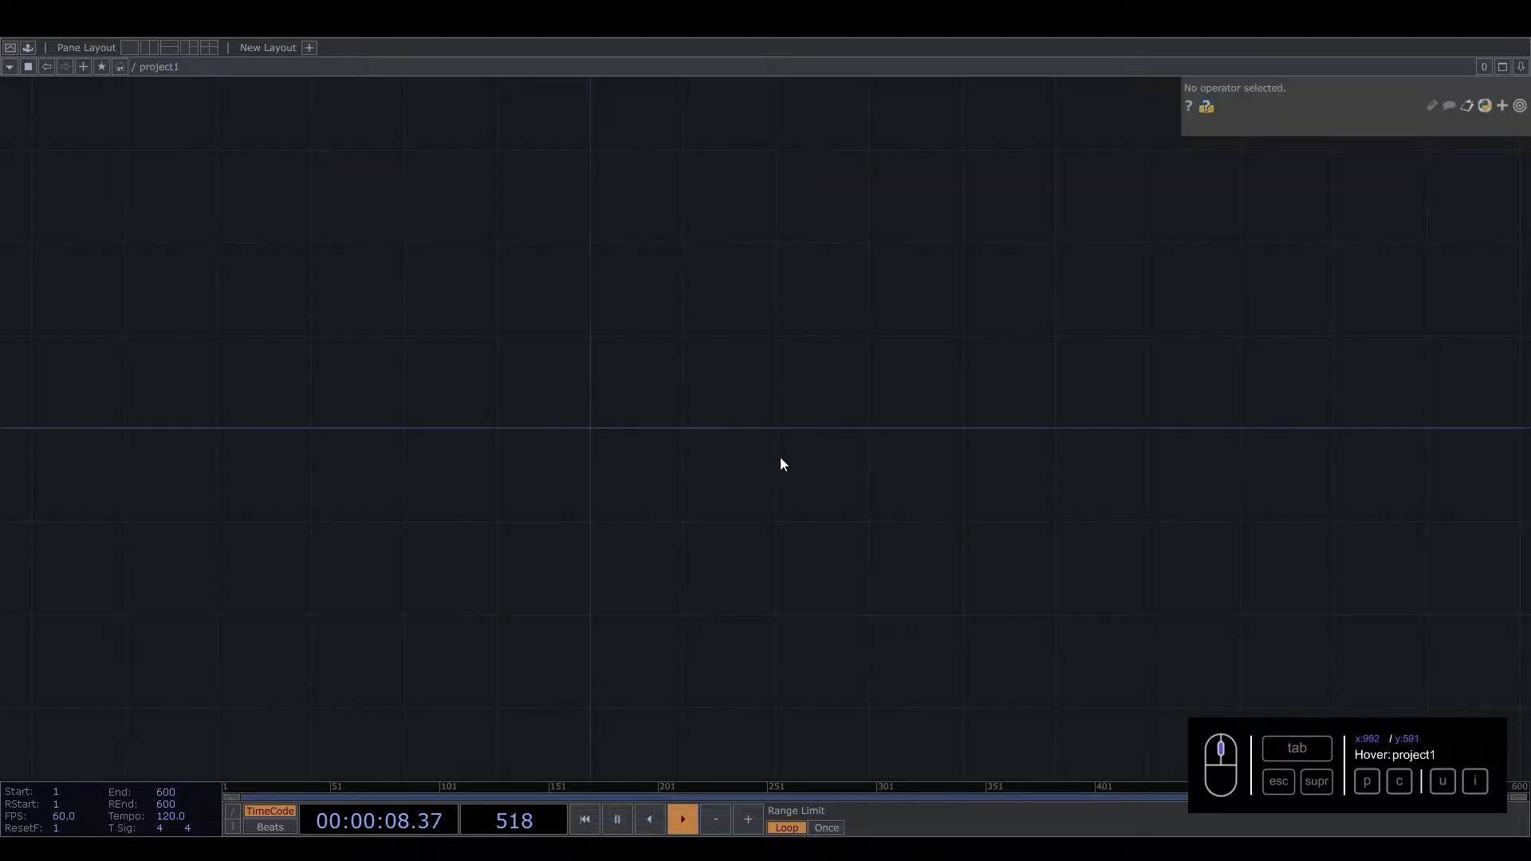
{"action": "left_click_drag", "start_coordinate": [819, 572], "coordinate": [460, 334]}
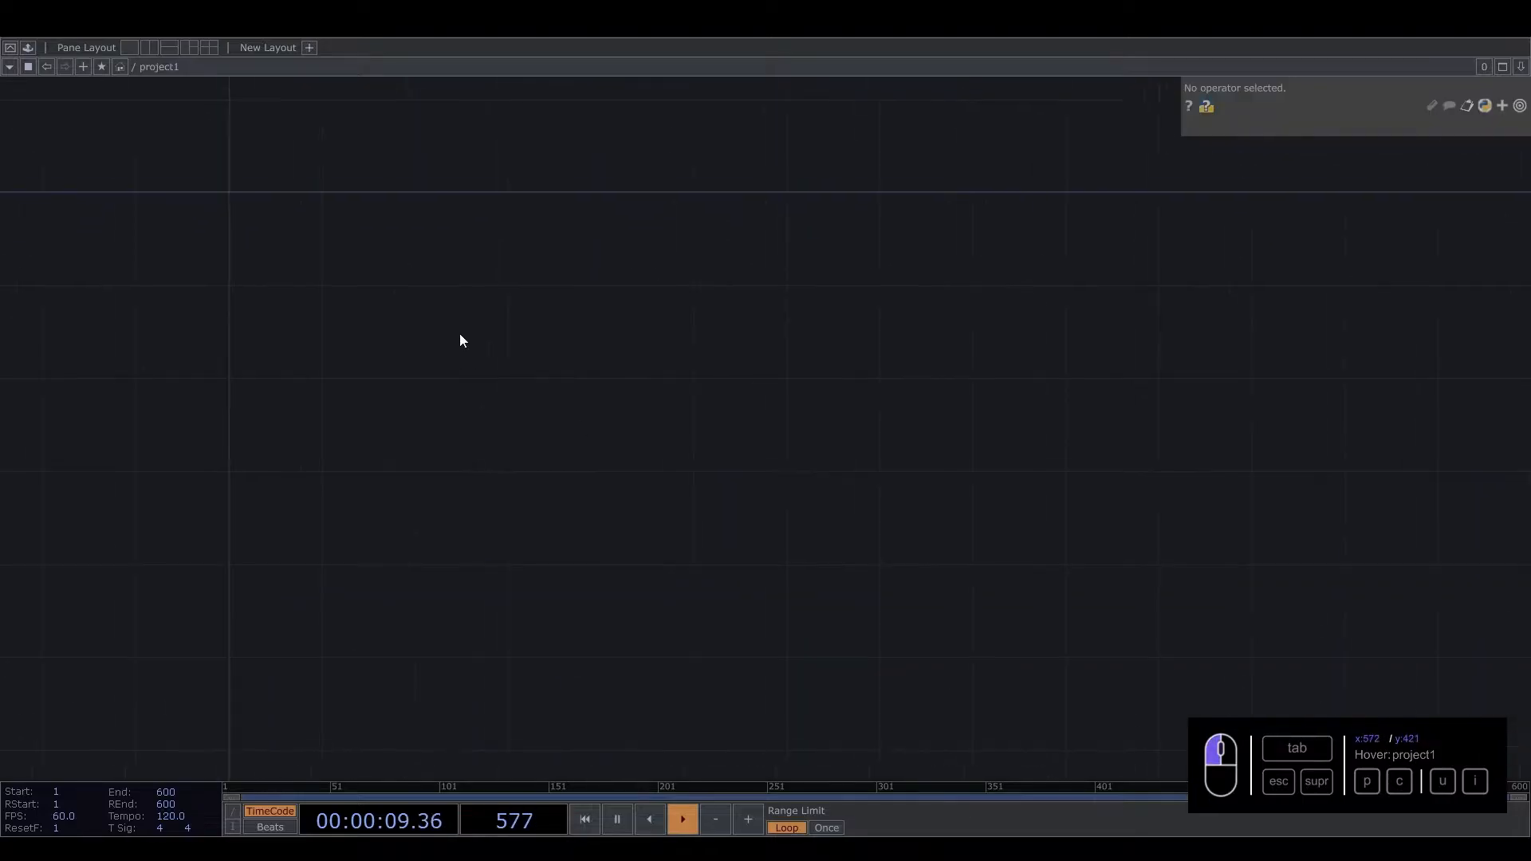
{"action": "left_click_drag", "start_coordinate": [734, 450], "coordinate": [607, 340]}
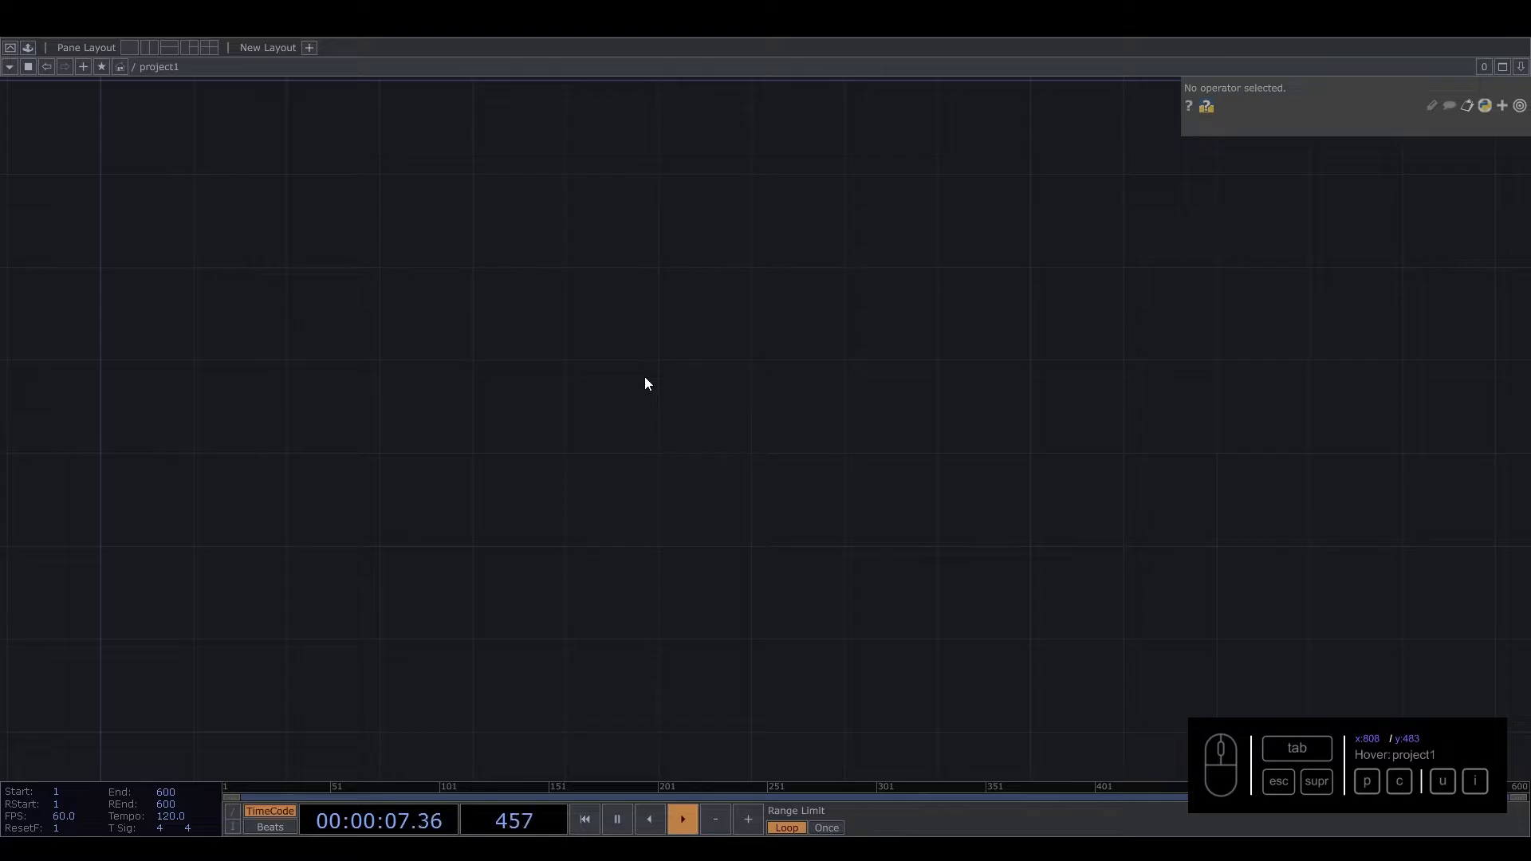
{"action": "left_click_drag", "start_coordinate": [641, 420], "coordinate": [437, 447]}
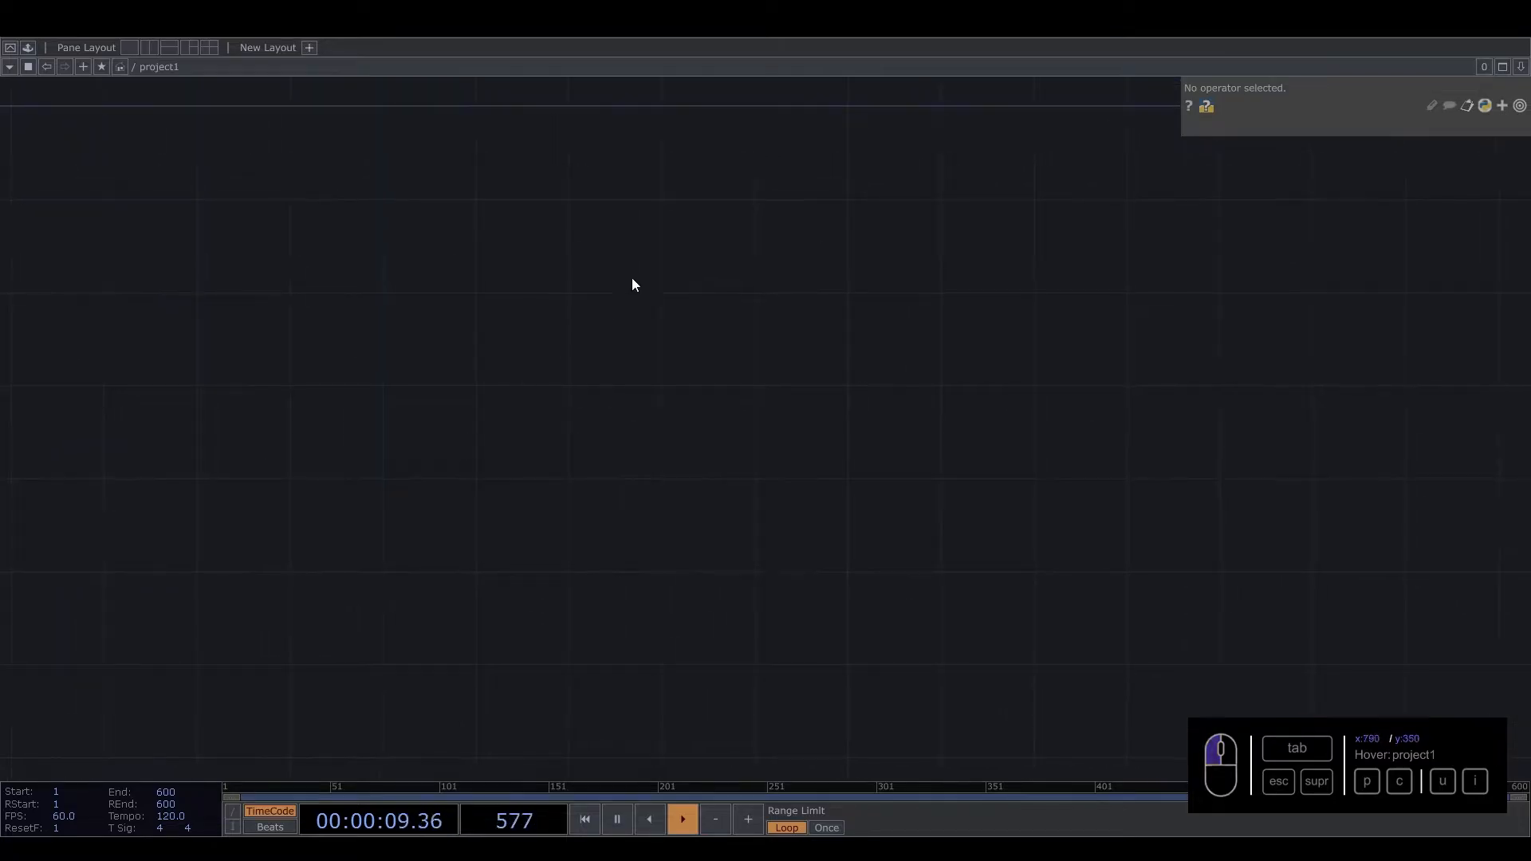
{"action": "left_click_drag", "start_coordinate": [622, 291], "coordinate": [572, 342]}
{"action": "left_click_drag", "start_coordinate": [538, 401], "coordinate": [599, 358]}
Step: Add a Torus SOP to the project1 network
{"action": "key", "text": "Tab"}
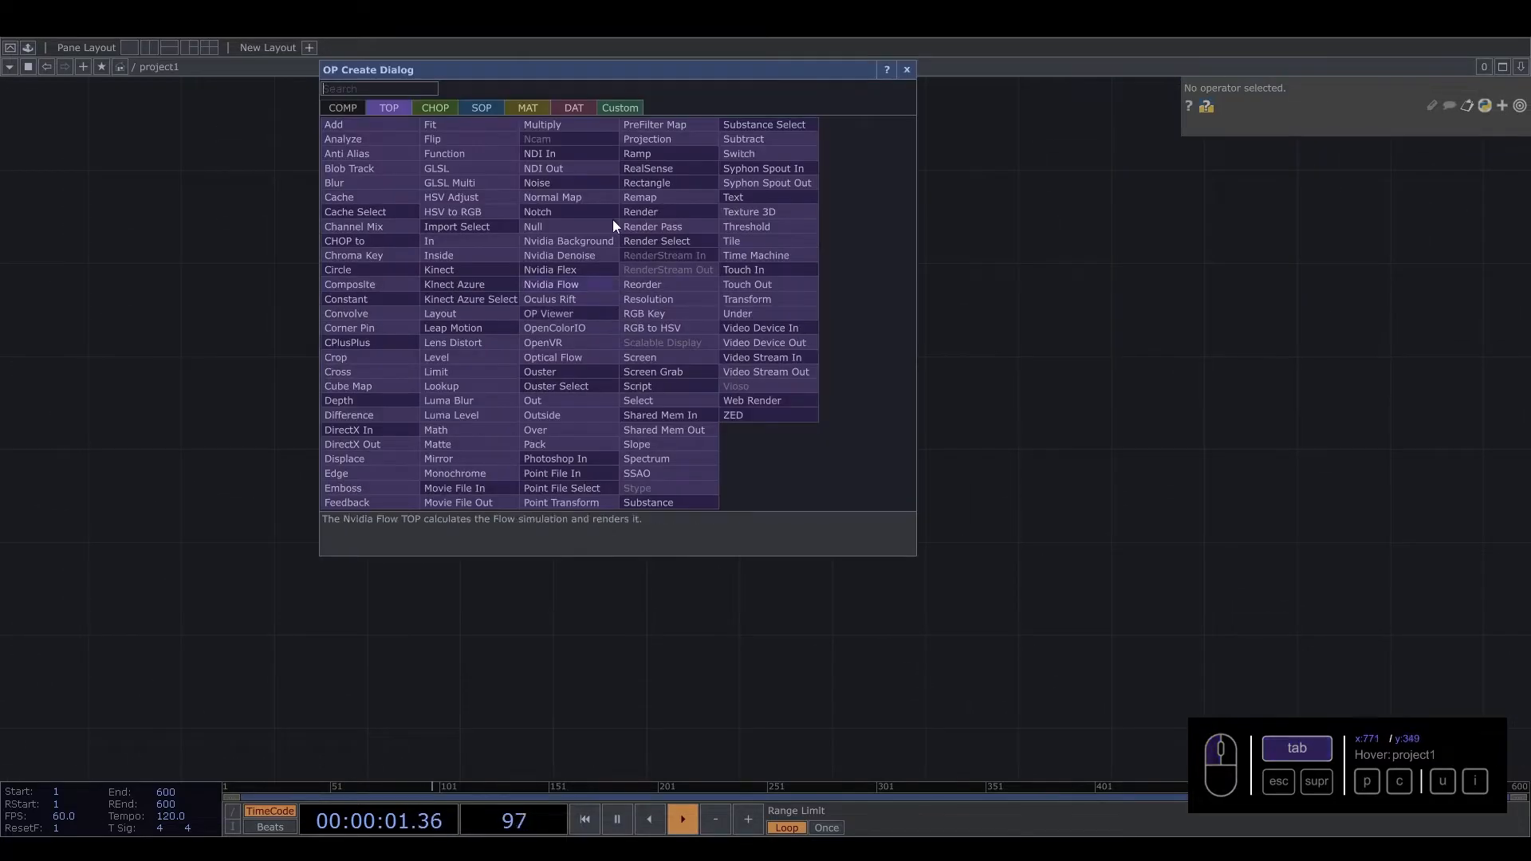
{"action": "left_click", "coordinate": [495, 109]}
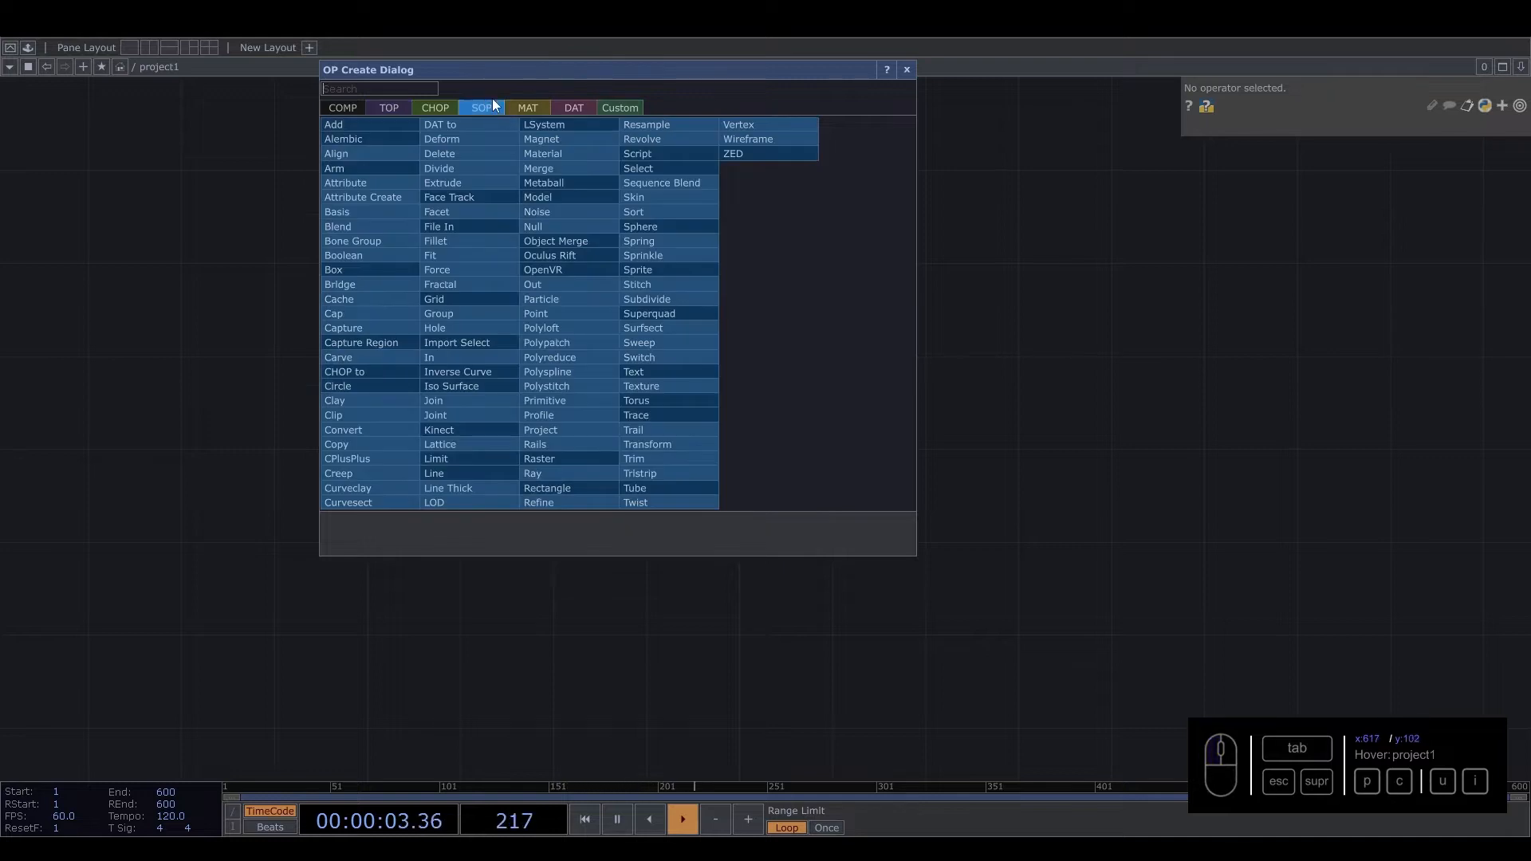
{"action": "type", "text": "toru"}
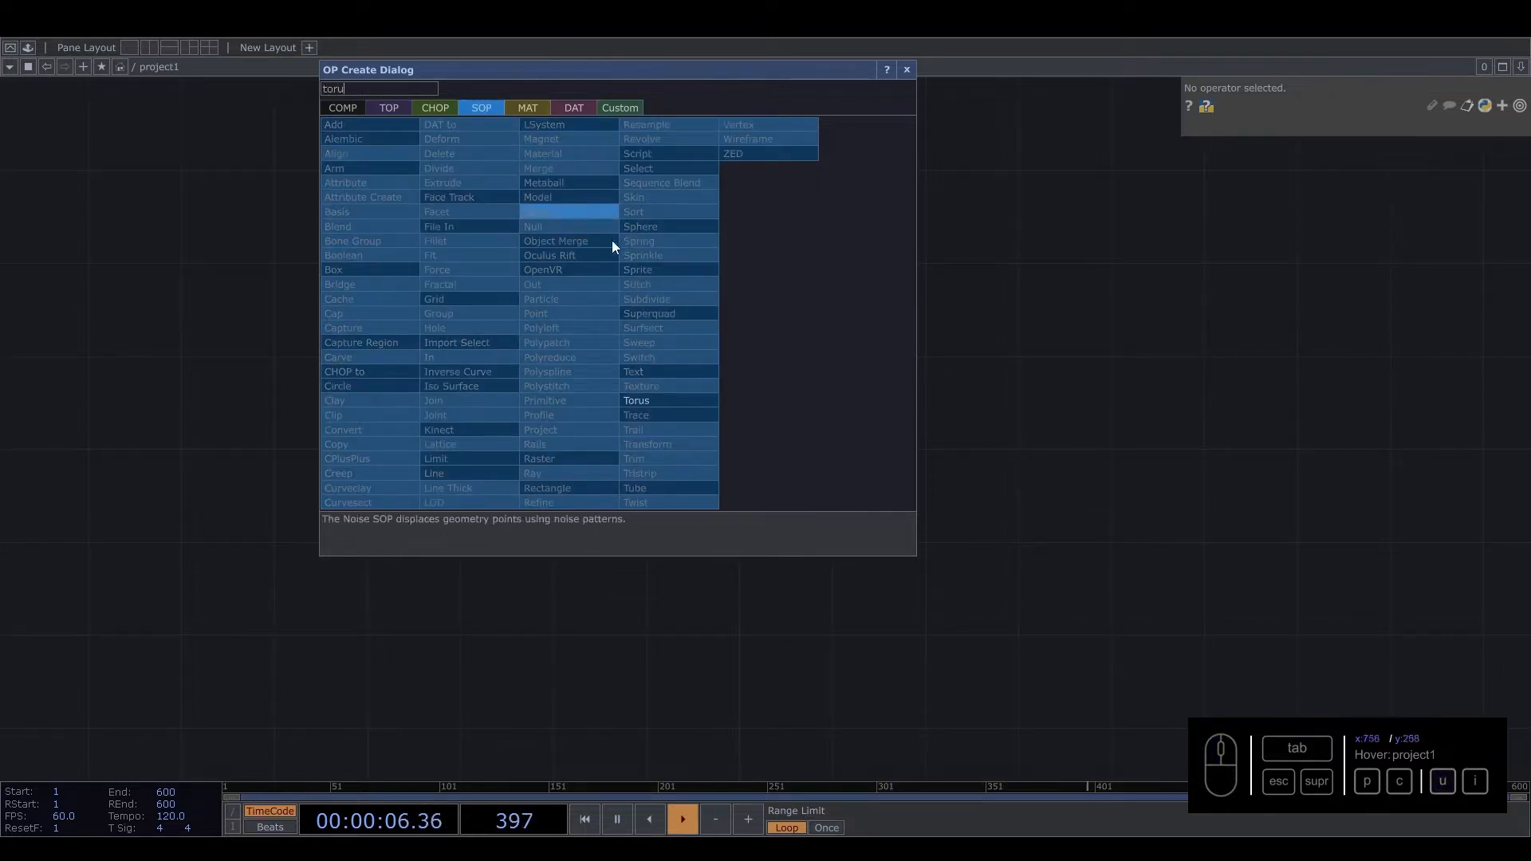
{"action": "left_click", "coordinate": [650, 401]}
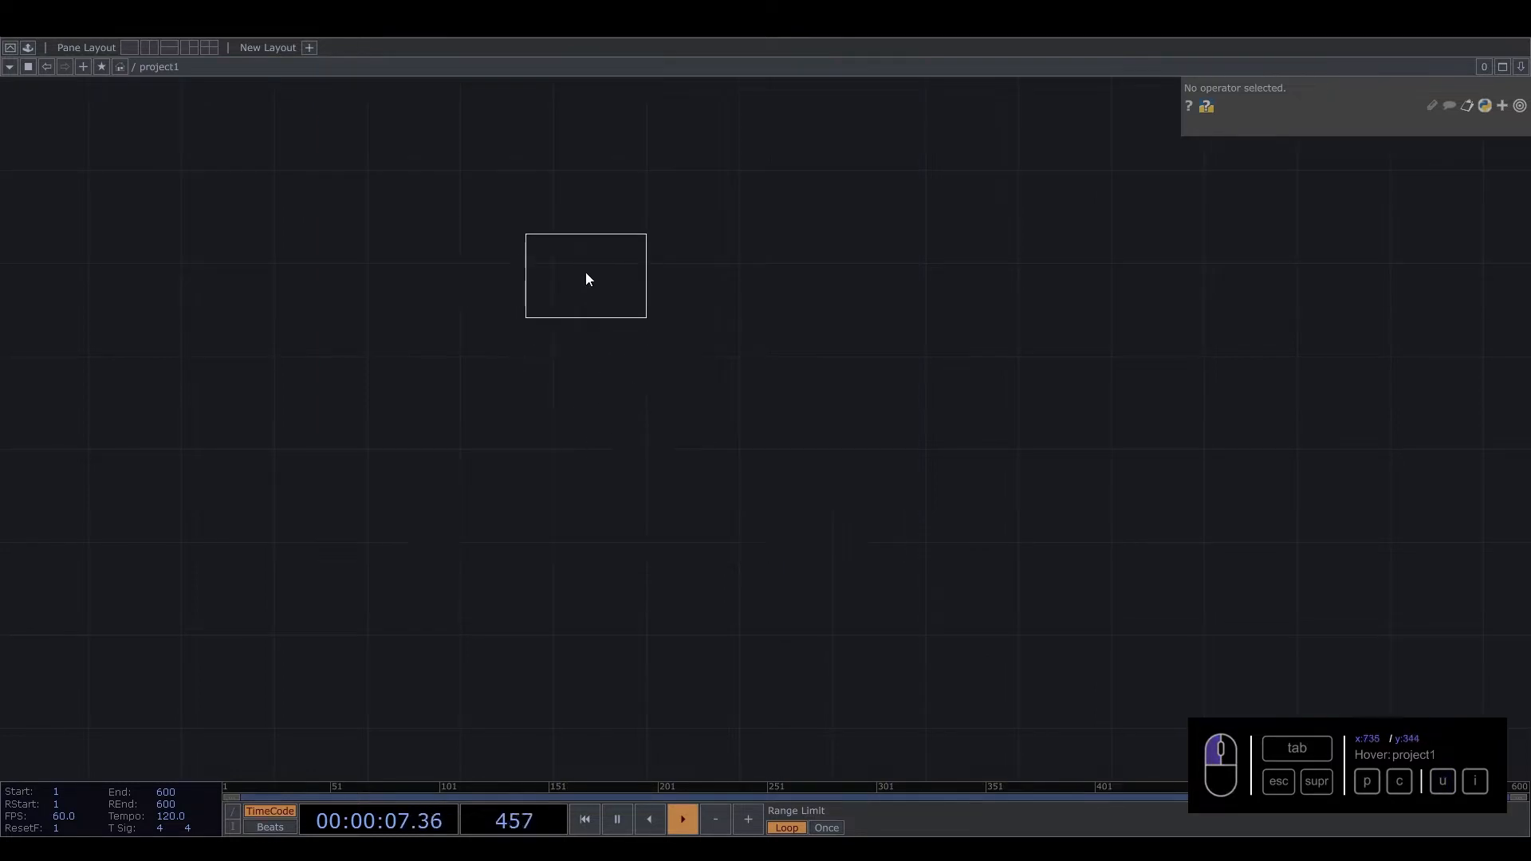
{"action": "left_click", "coordinate": [585, 271]}
{"action": "scroll", "coordinate": [585, 293], "scroll_direction": "up", "scroll_amount": 1}
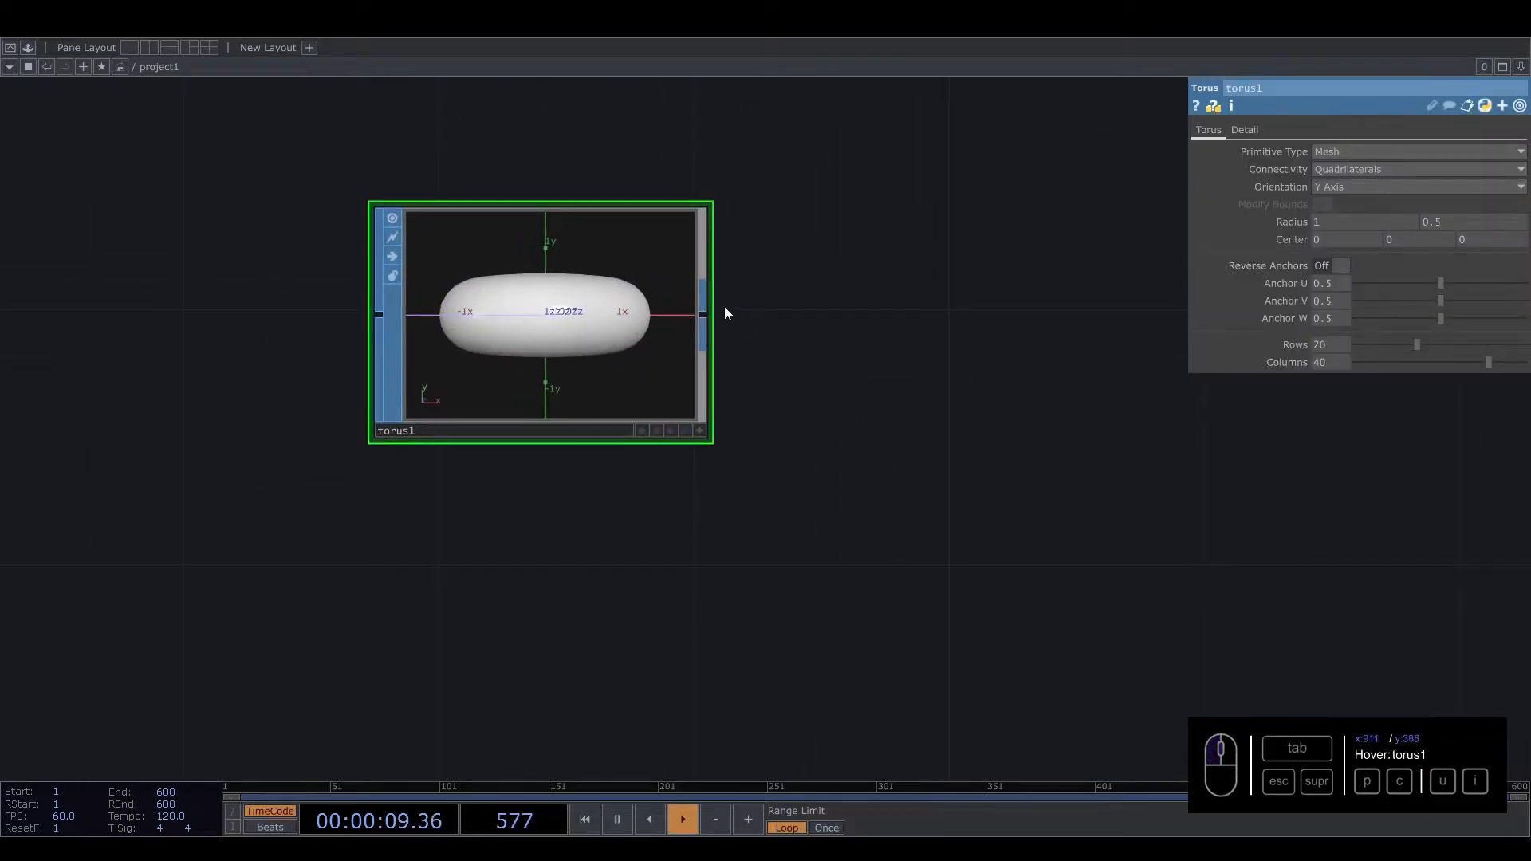
Step: Add a Transform SOP connected after the torus and set its X rotation to 90
{"action": "key", "text": "Tab"}
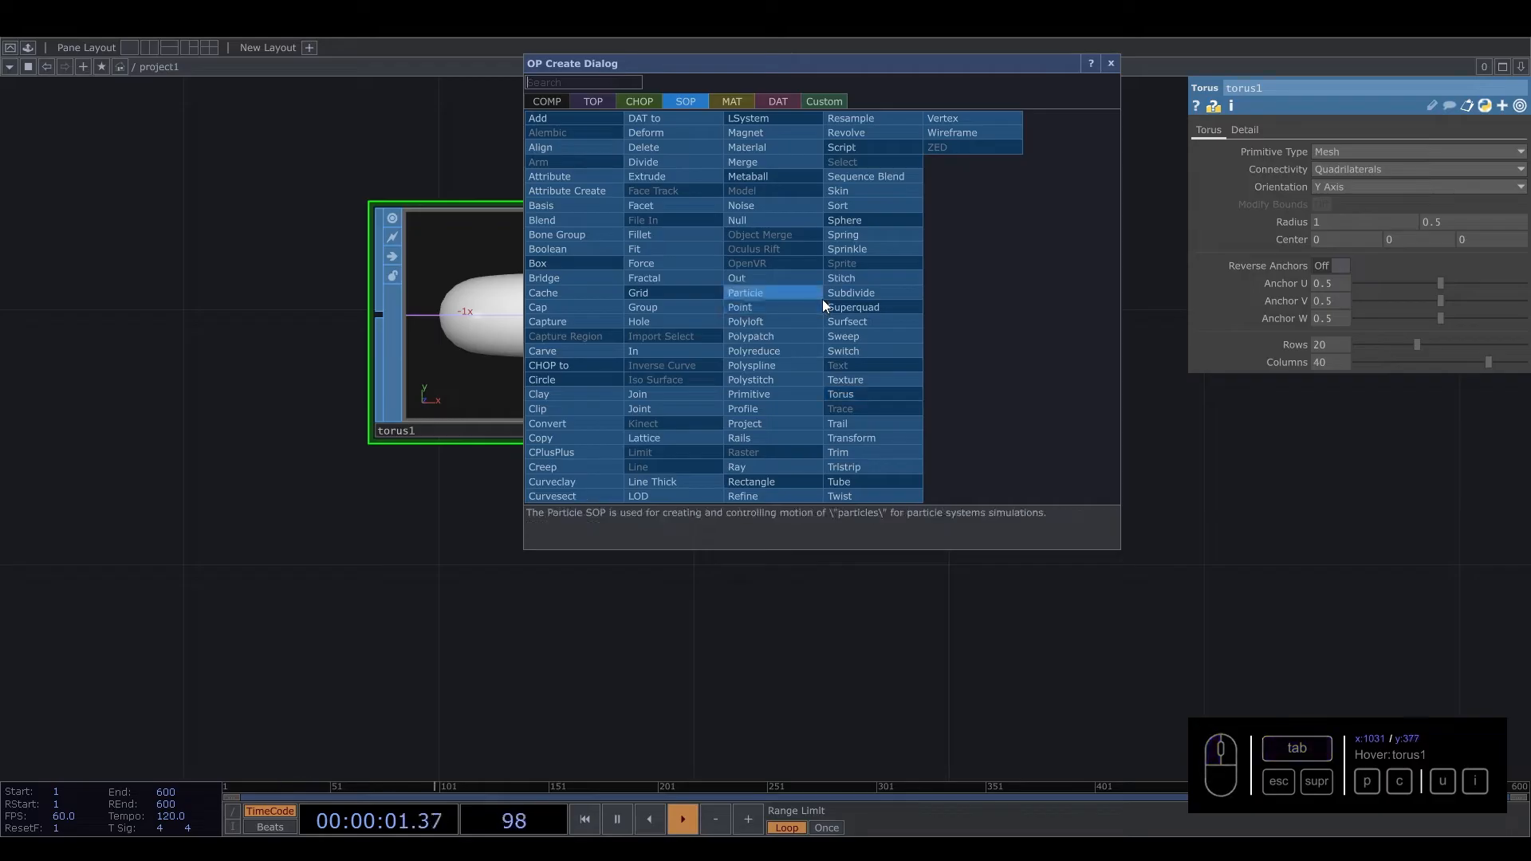
{"action": "type", "text": "tra"}
{"action": "left_click", "coordinate": [864, 438]}
{"action": "left_click", "coordinate": [996, 318]}
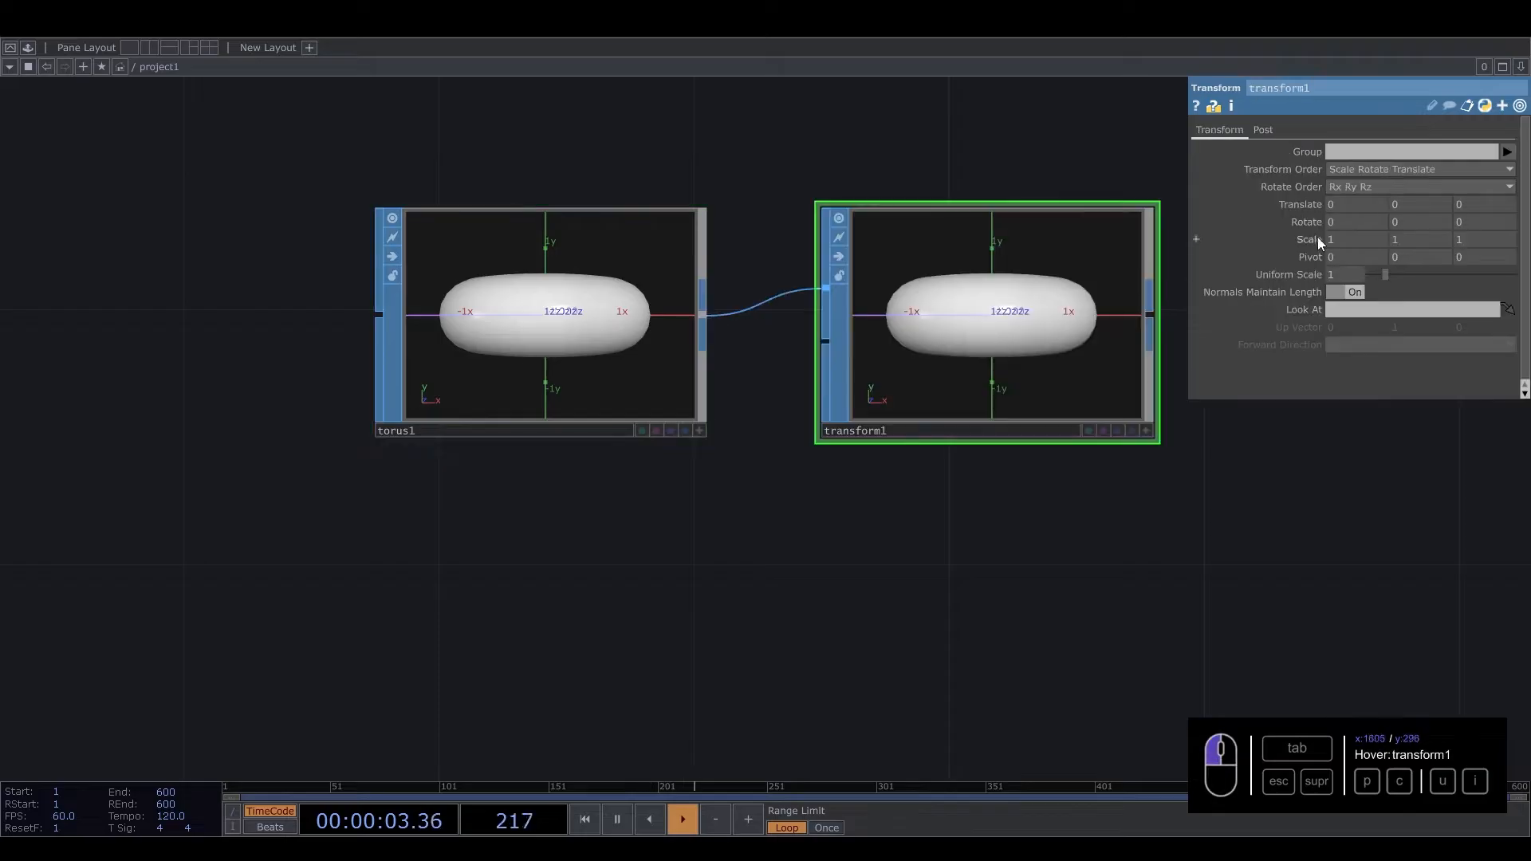
{"action": "type", "text": "90"}
{"action": "key", "text": "Return"}
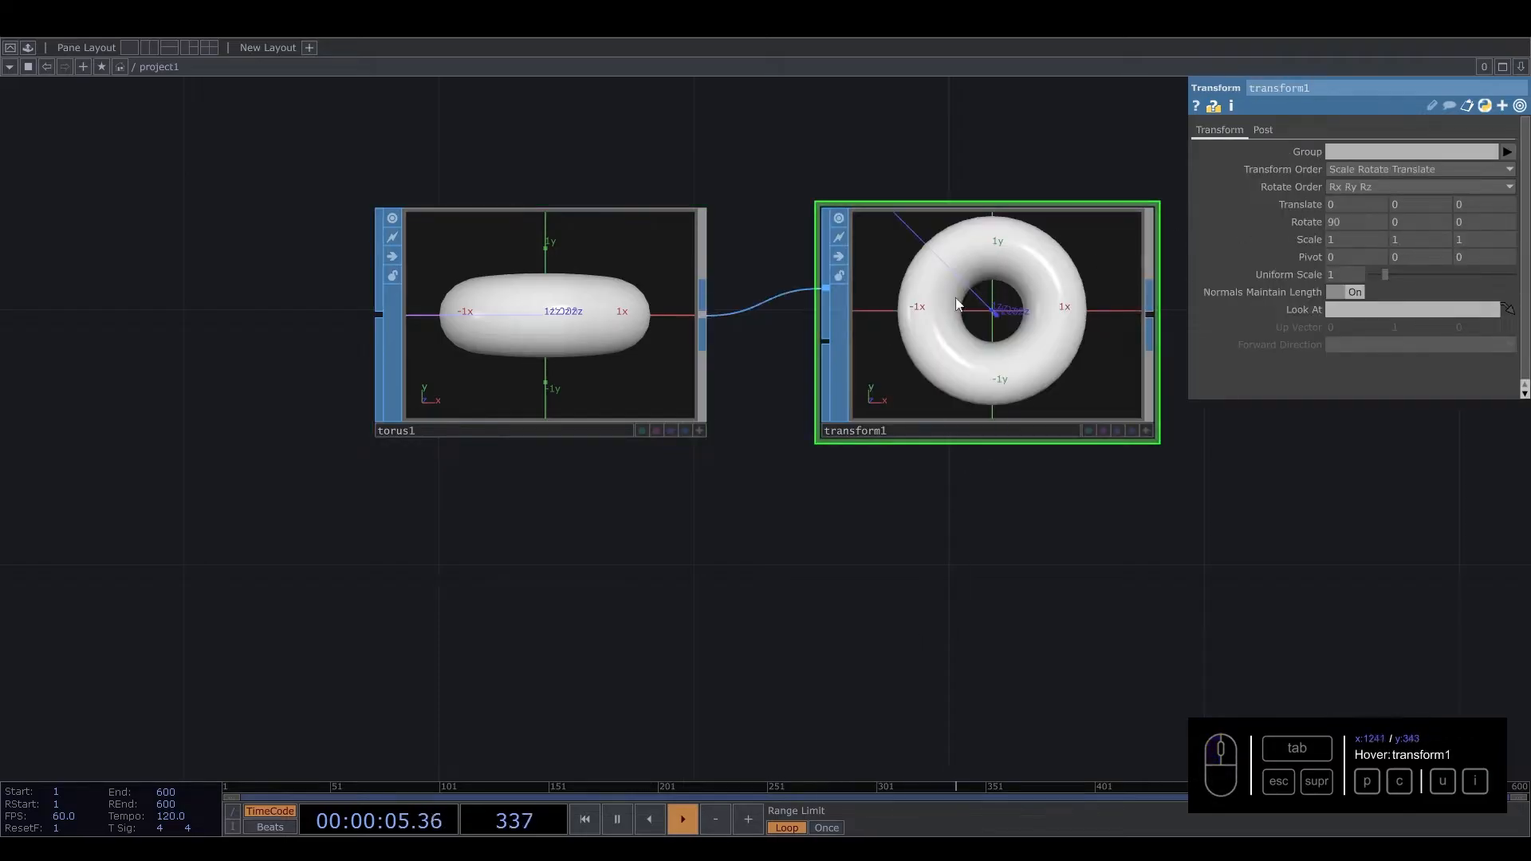
Step: Add a Geometry COMP to the network, connected to the output of transform1
{"action": "left_click_drag", "start_coordinate": [963, 532], "coordinate": [830, 569]}
{"action": "scroll", "coordinate": [829, 571], "scroll_direction": "down", "scroll_amount": 3}
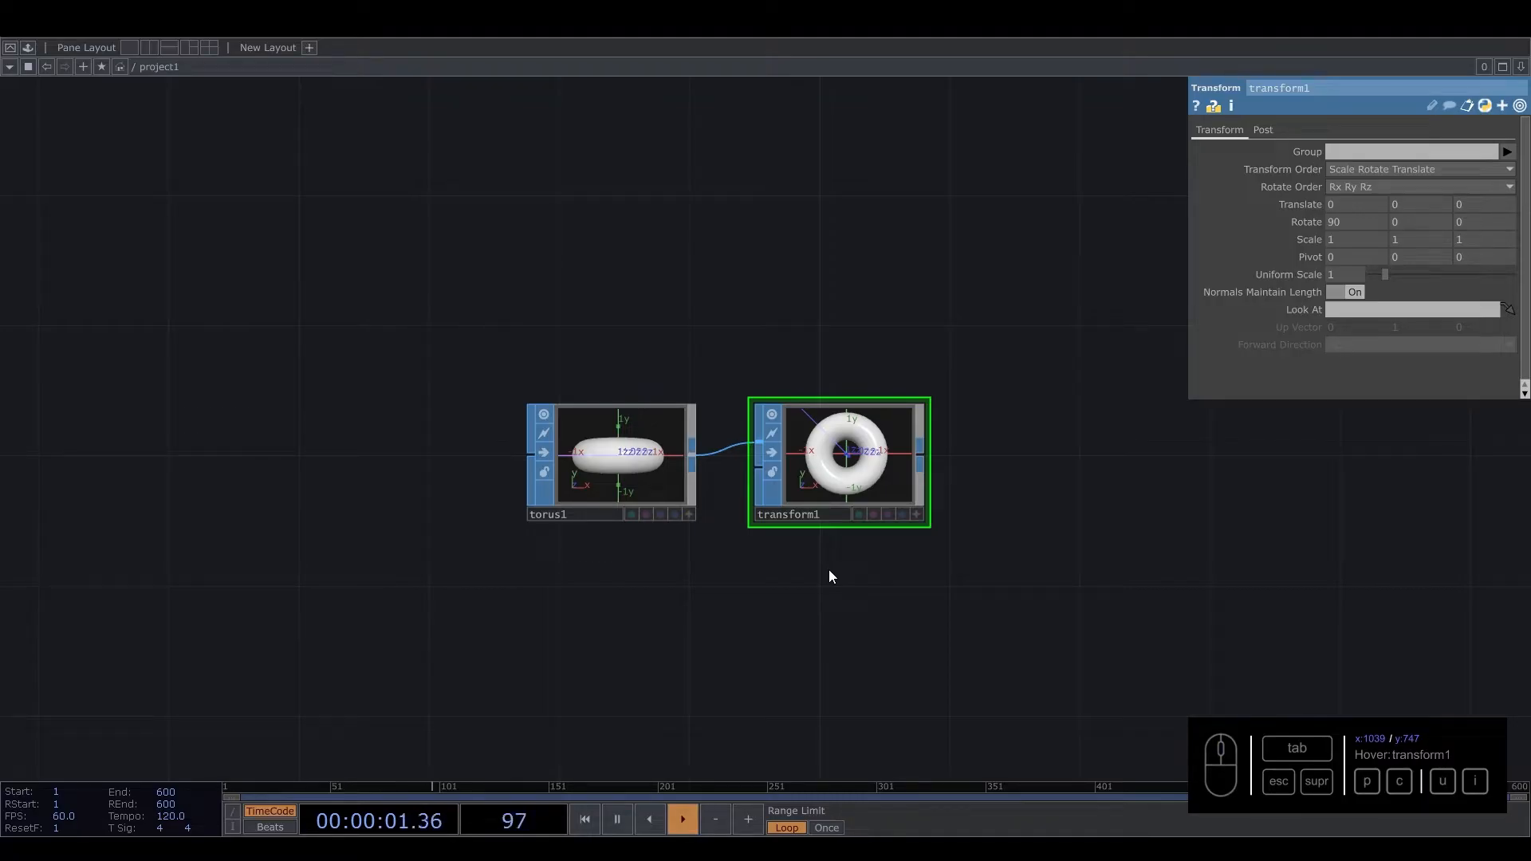
{"action": "left_click", "coordinate": [921, 459]}
{"action": "key", "text": "Tab"}
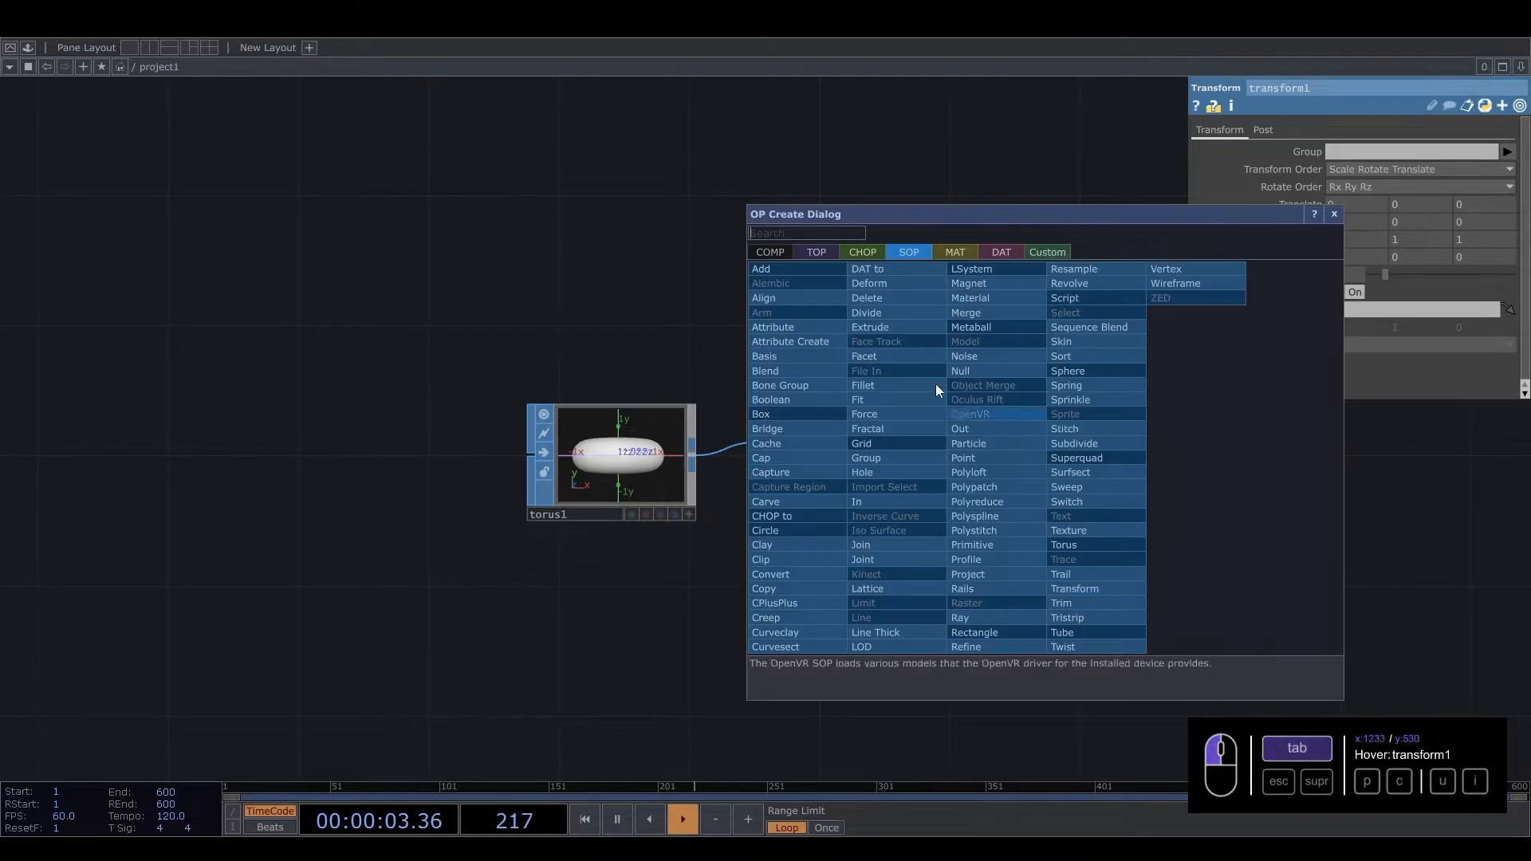
{"action": "left_click", "coordinate": [764, 252]}
{"action": "type", "text": "fe"}
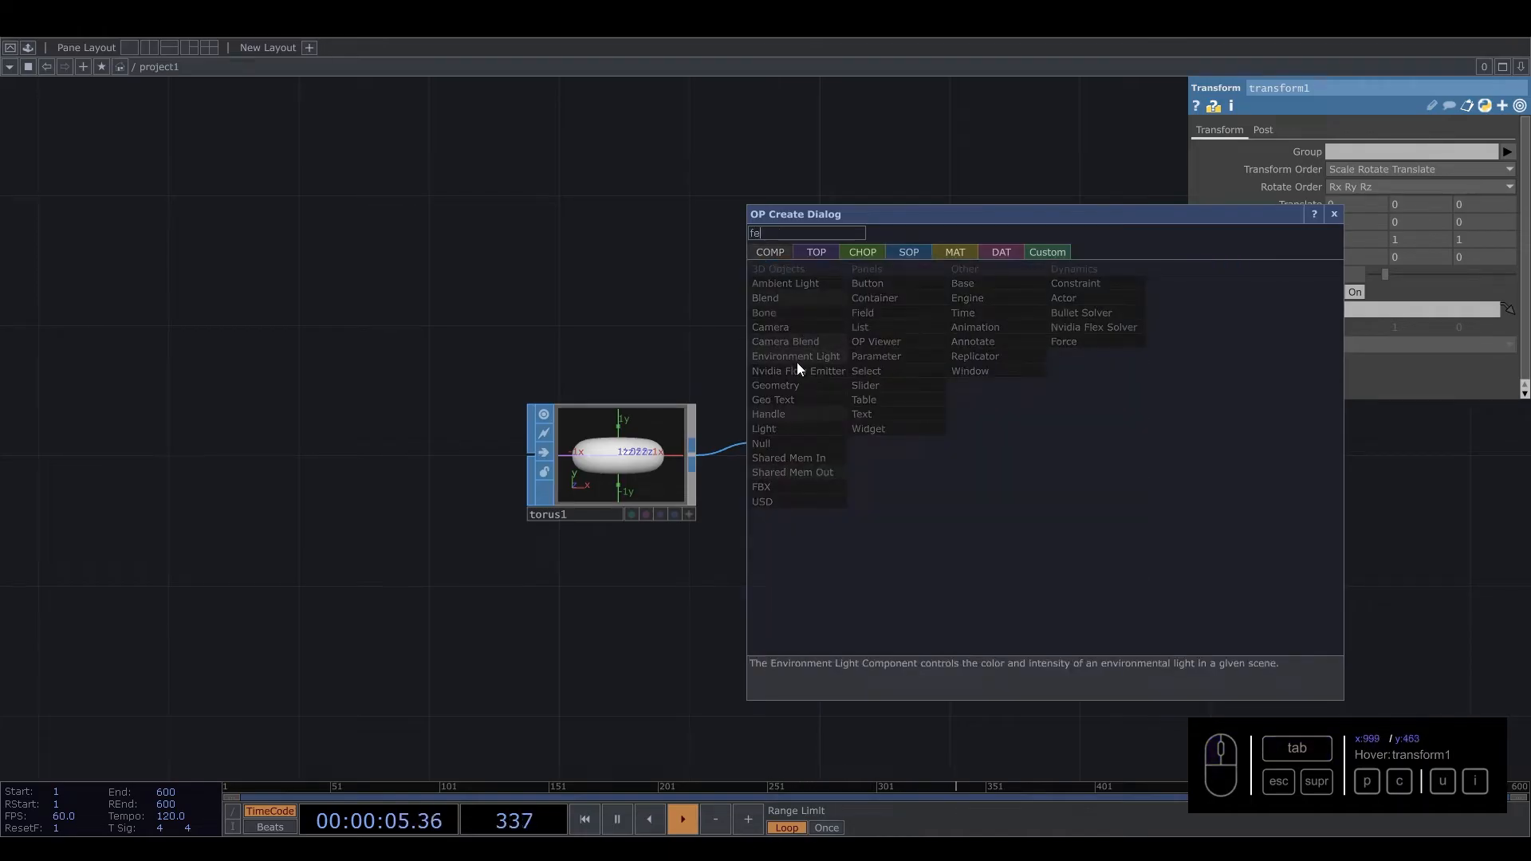
{"action": "key", "text": "BackSpace"}
{"action": "key", "text": "BackSpace"}
{"action": "type", "text": "ge"}
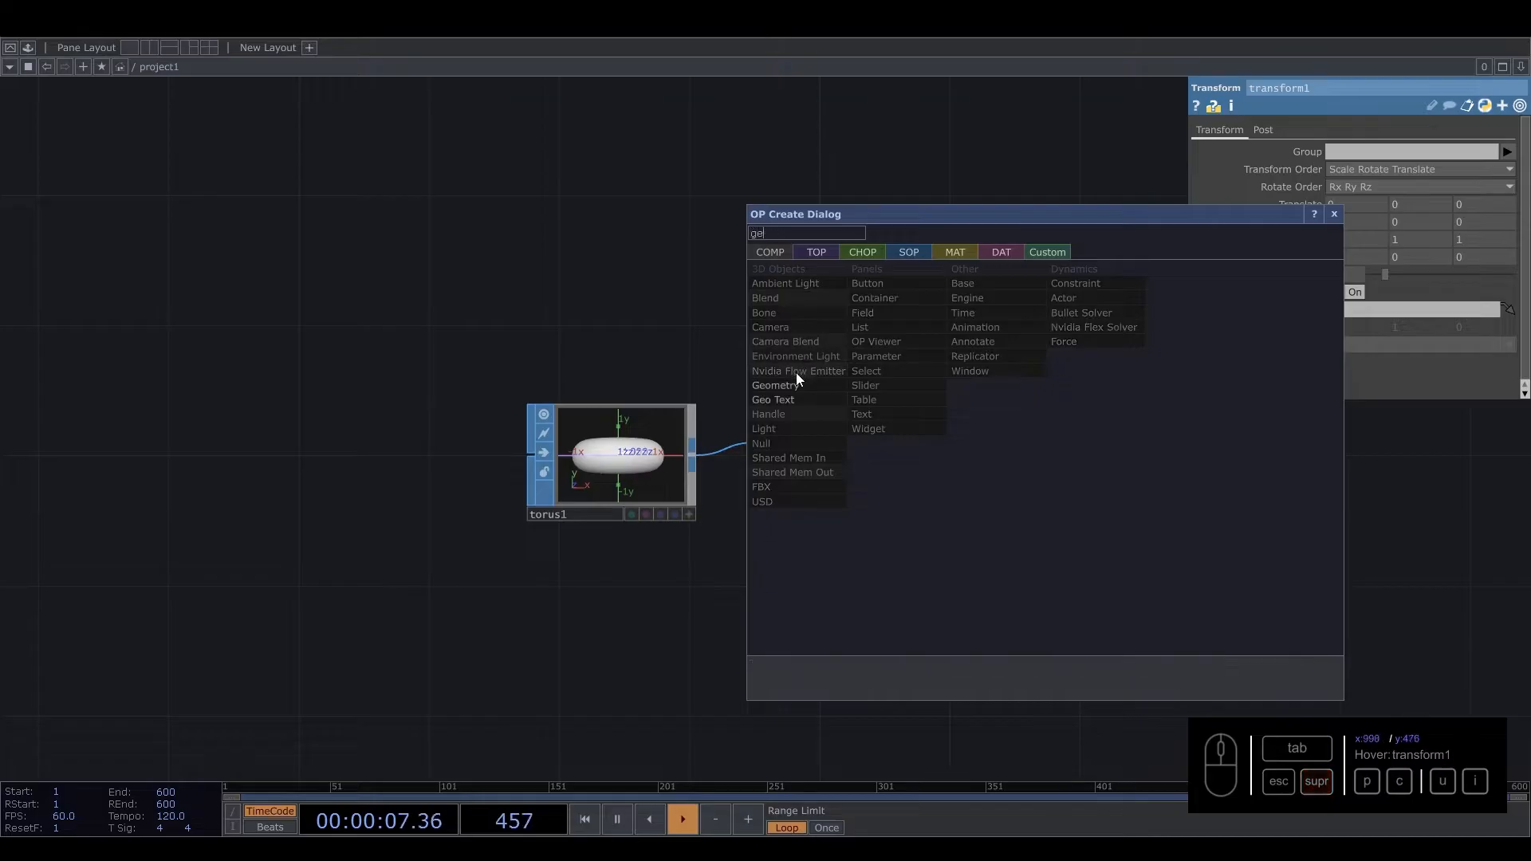
{"action": "left_click", "coordinate": [794, 378]}
{"action": "left_click", "coordinate": [1124, 438]}
Step: Add a Camera COMP and place it above geo1
{"action": "left_click_drag", "start_coordinate": [980, 287], "coordinate": [469, 357]}
{"action": "key", "text": "Tab"}
{"action": "type", "text": "ca"}
{"action": "left_click", "coordinate": [308, 191]}
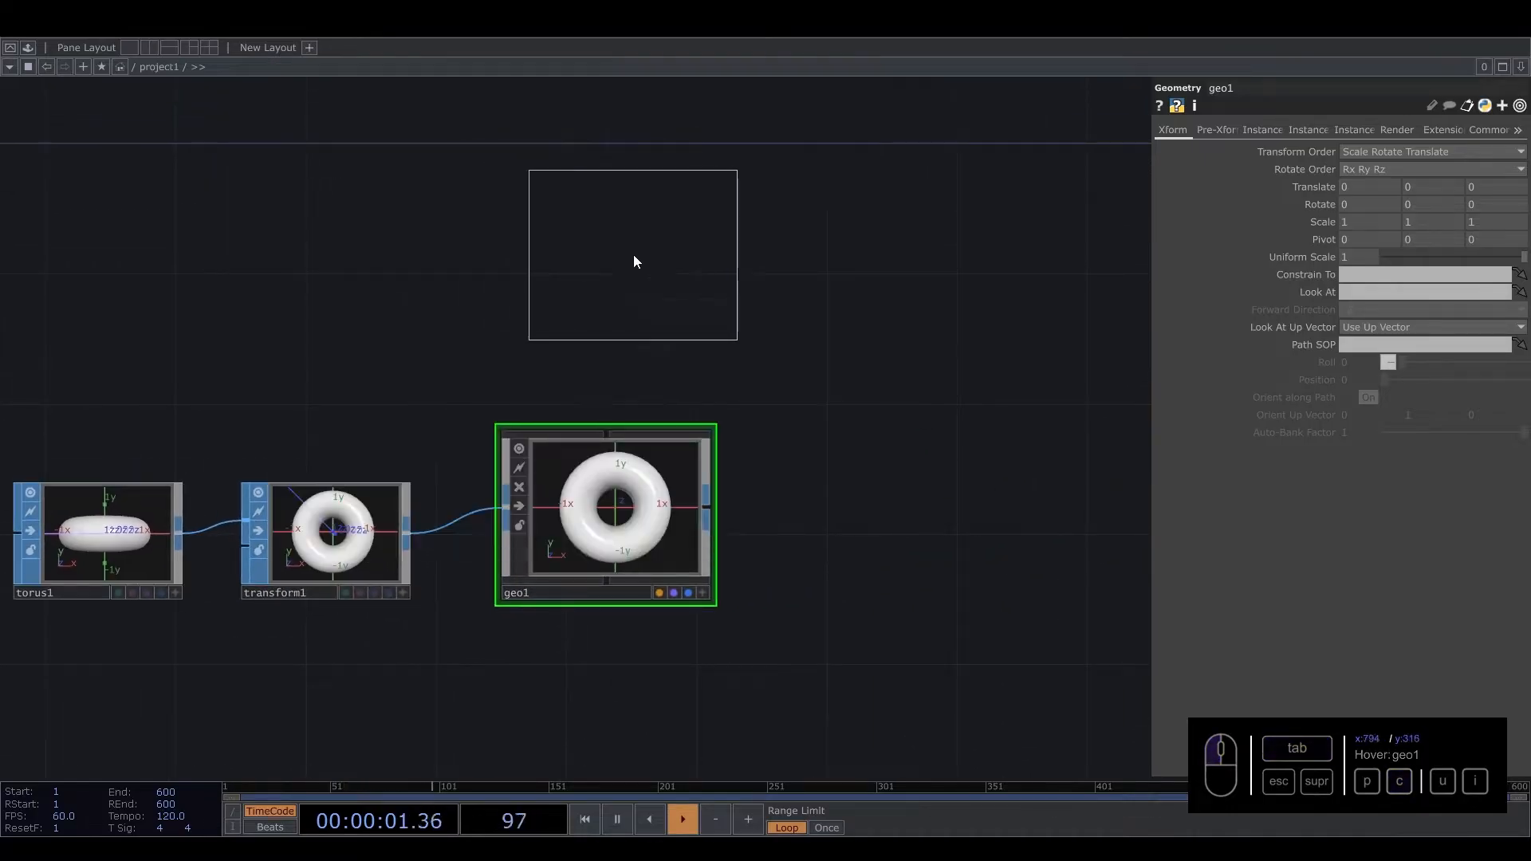
{"action": "left_click", "coordinate": [633, 261]}
Step: Add a Light COMP and place it beside cam1
{"action": "key", "text": "Tab"}
{"action": "type", "text": "l"}
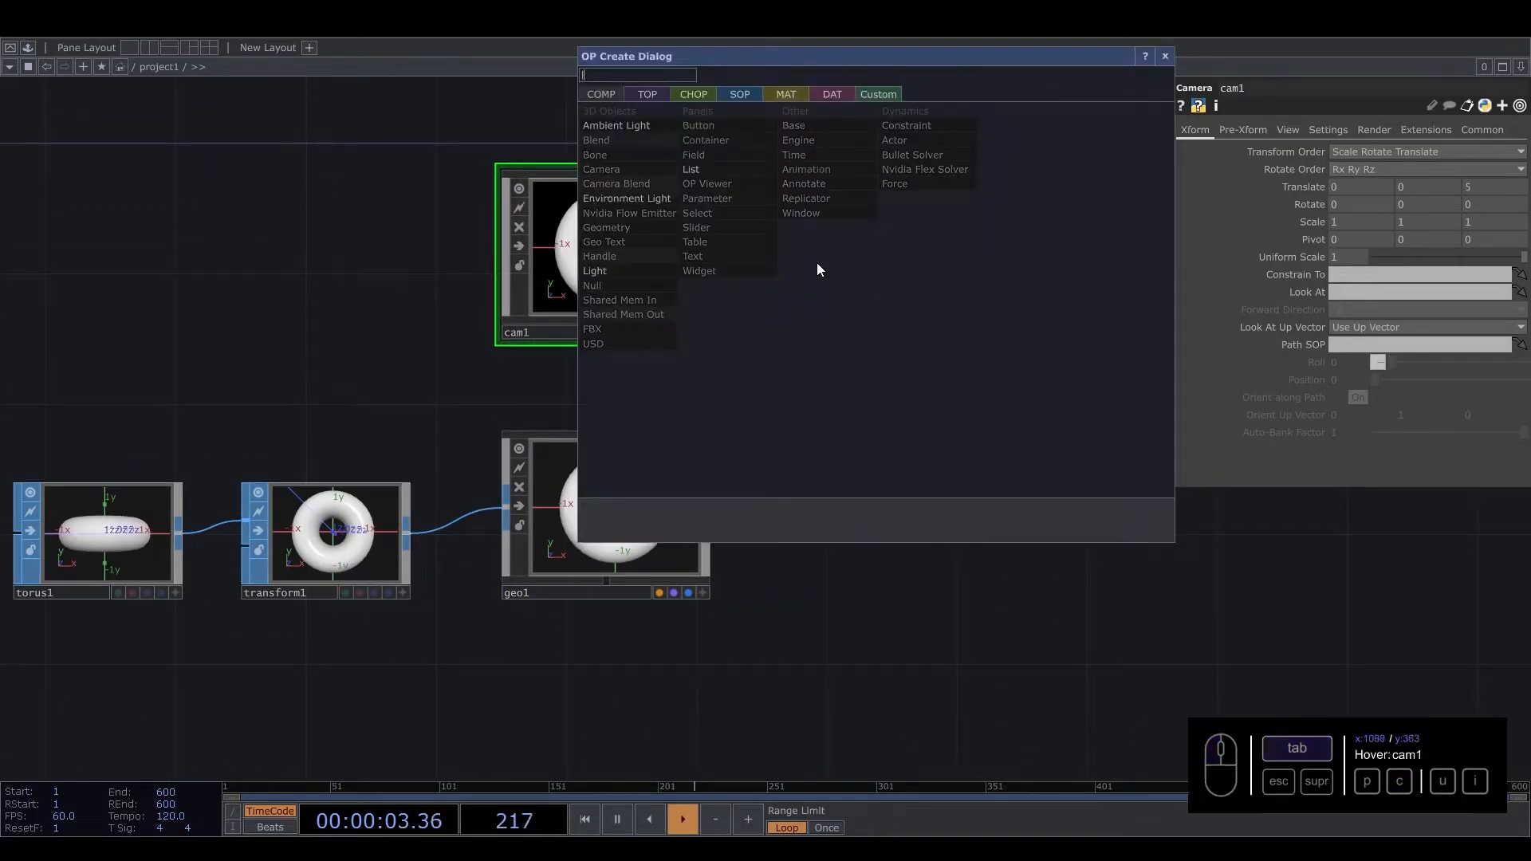
{"action": "type", "text": "io"}
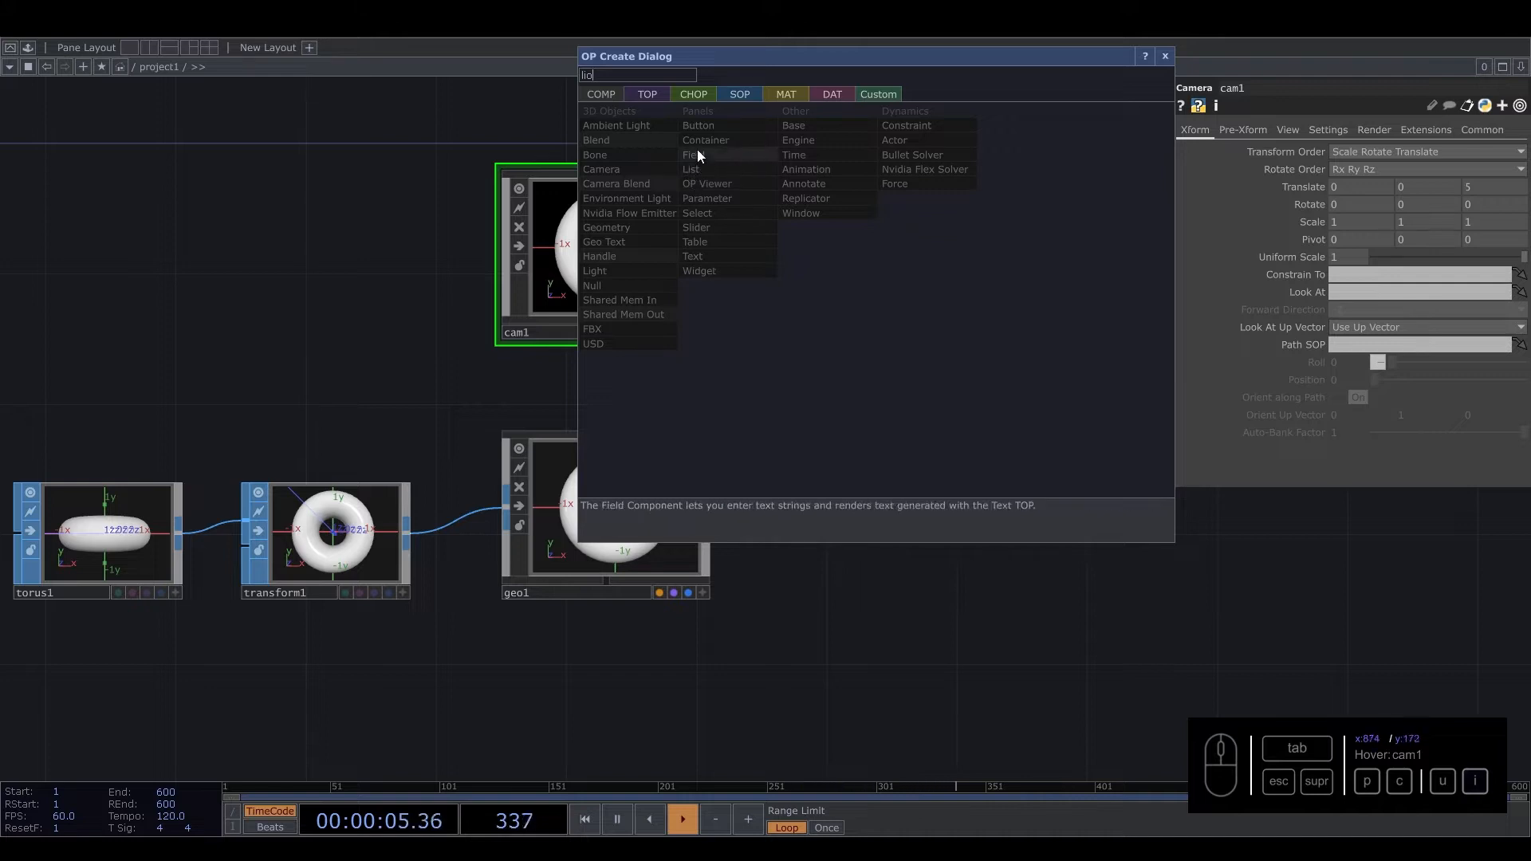
{"action": "left_click", "coordinate": [591, 271]}
{"action": "left_click", "coordinate": [881, 256]}
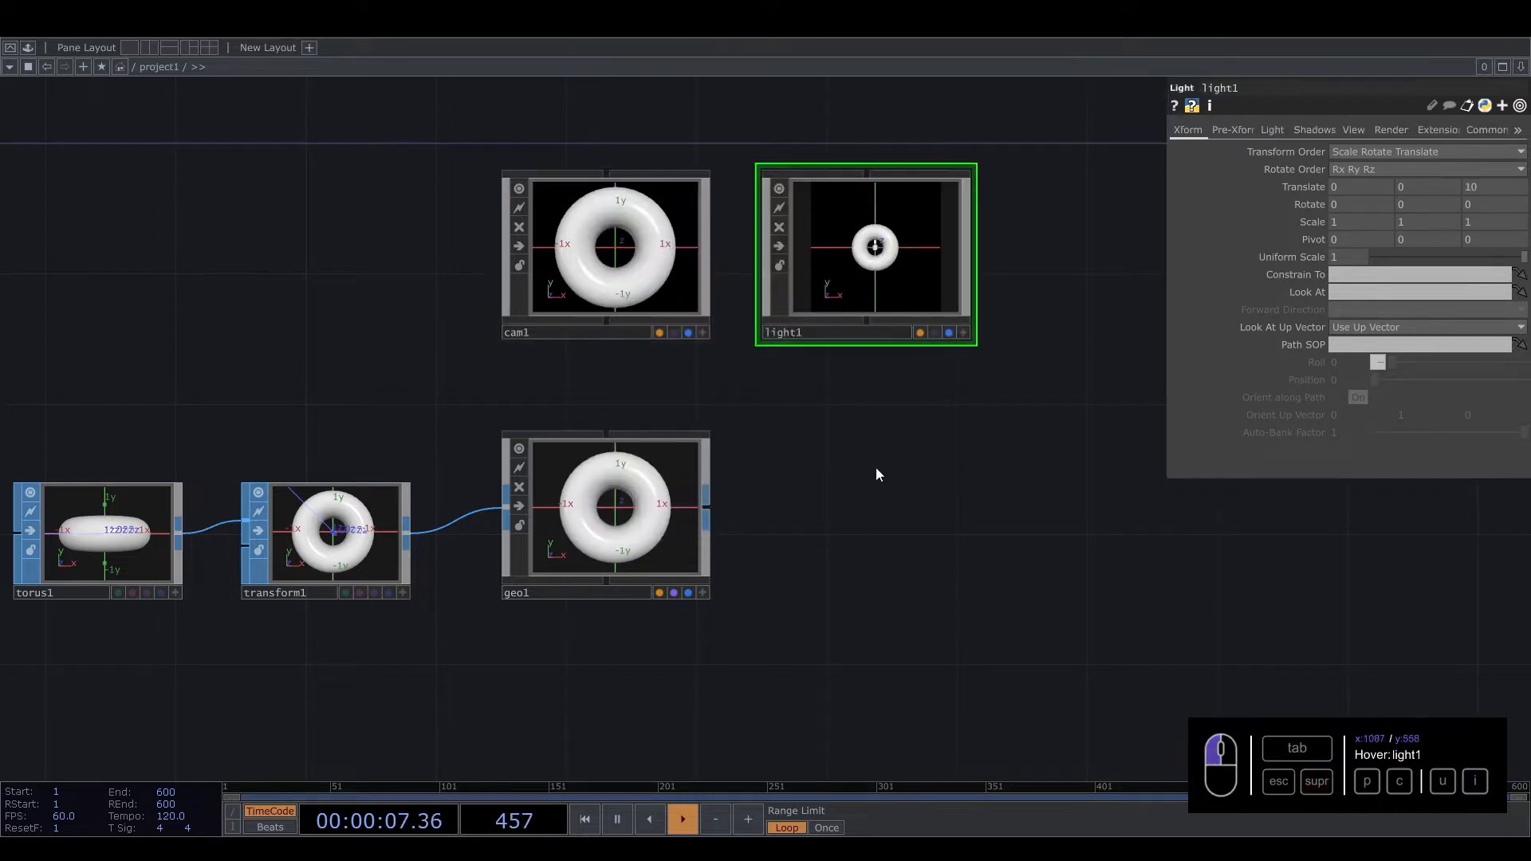
Step: Add a Render TOP and place it beside geo1, below light1
{"action": "key", "text": "Tab"}
{"action": "type", "text": "r"}
{"action": "left_click", "coordinate": [650, 285]}
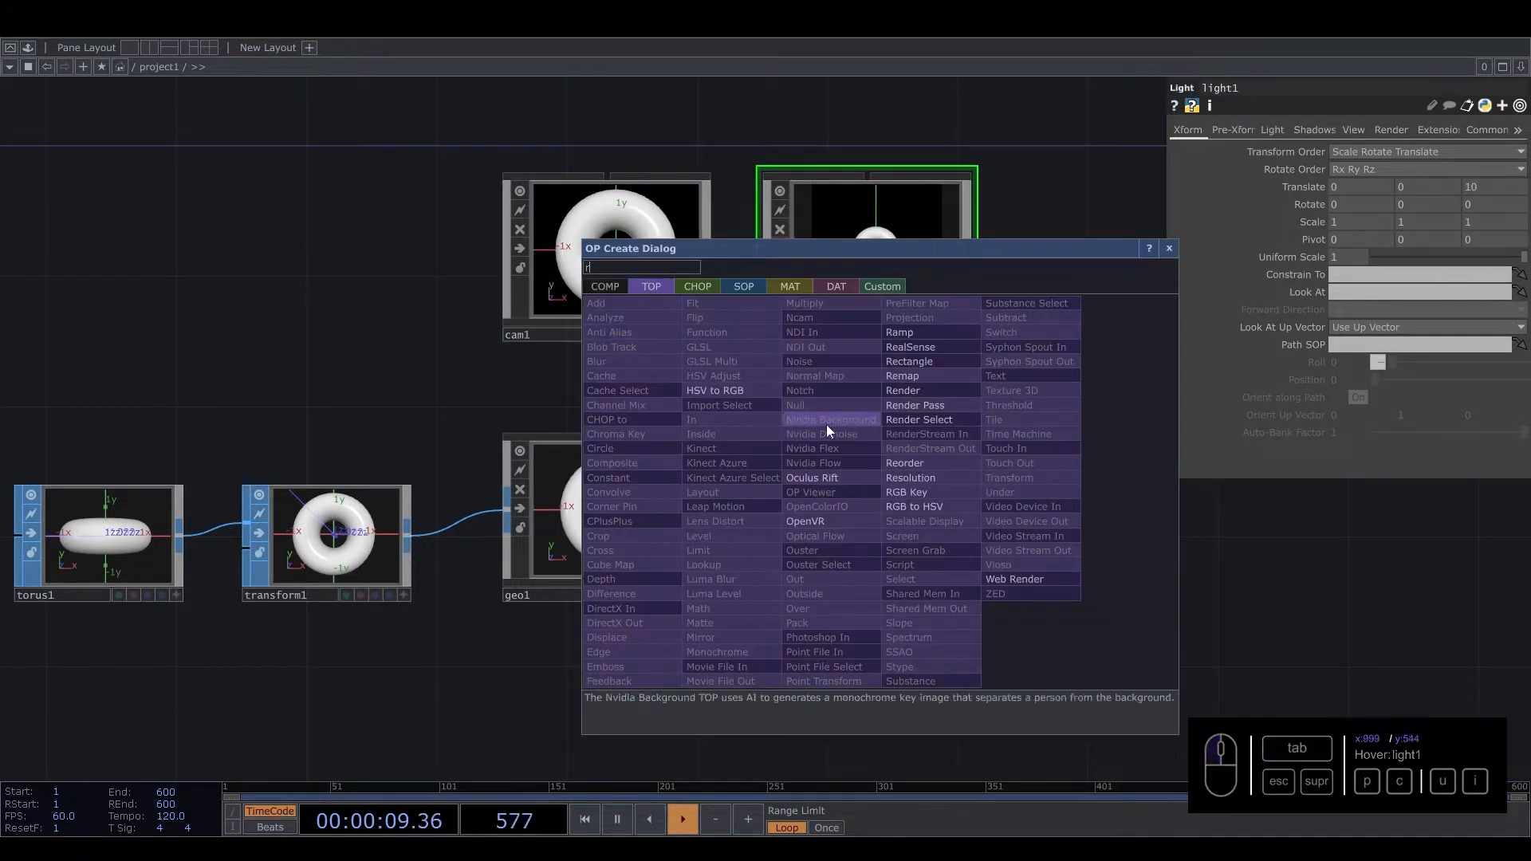
{"action": "left_click", "coordinate": [906, 390]}
{"action": "left_click", "coordinate": [882, 518]}
Step: Add a Transform TOP connected after render1, leaving a wide gap between the two nodes
{"action": "left_click_drag", "start_coordinate": [996, 520], "coordinate": [547, 486]}
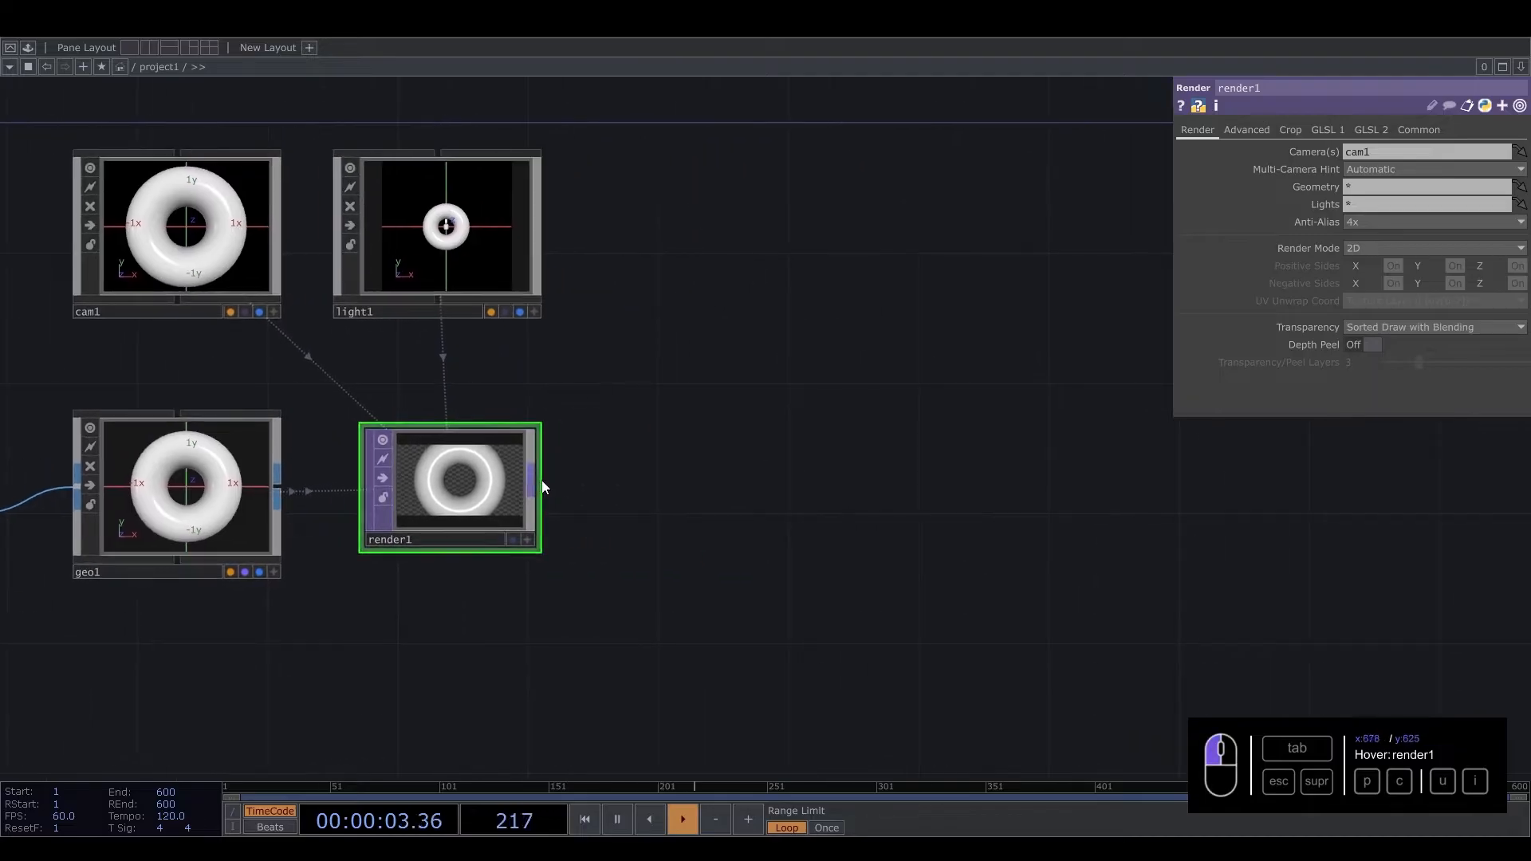
{"action": "left_click", "coordinate": [542, 483]}
{"action": "key", "text": "Tab"}
{"action": "left_click", "coordinate": [972, 453]}
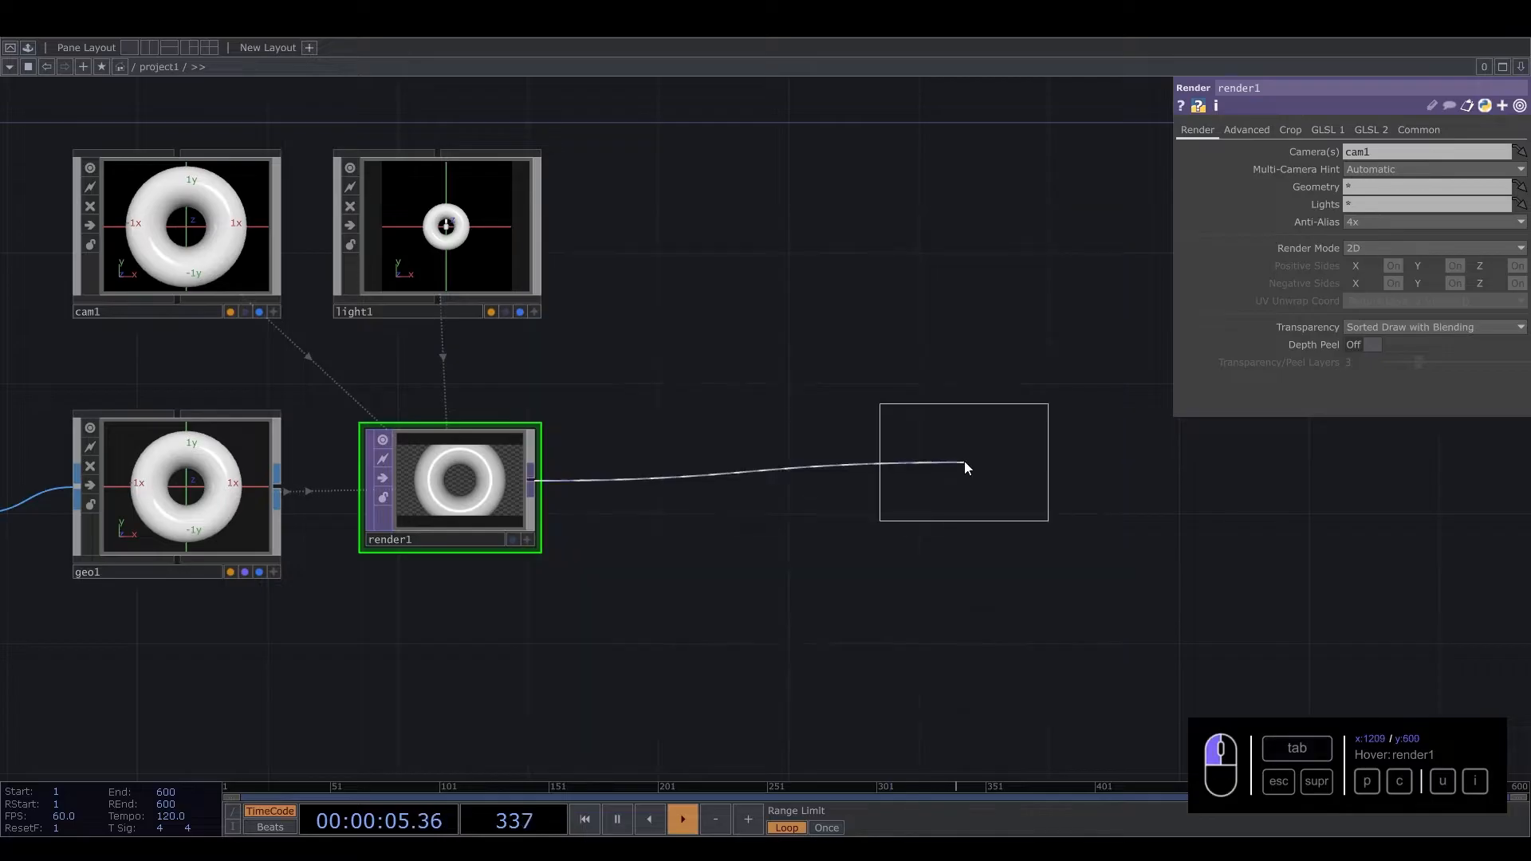
{"action": "left_click", "coordinate": [942, 488]}
{"action": "left_click", "coordinate": [1027, 478]}
Step: Connect a Null TOP after transform2 and rename it out1
{"action": "key", "text": "Tab"}
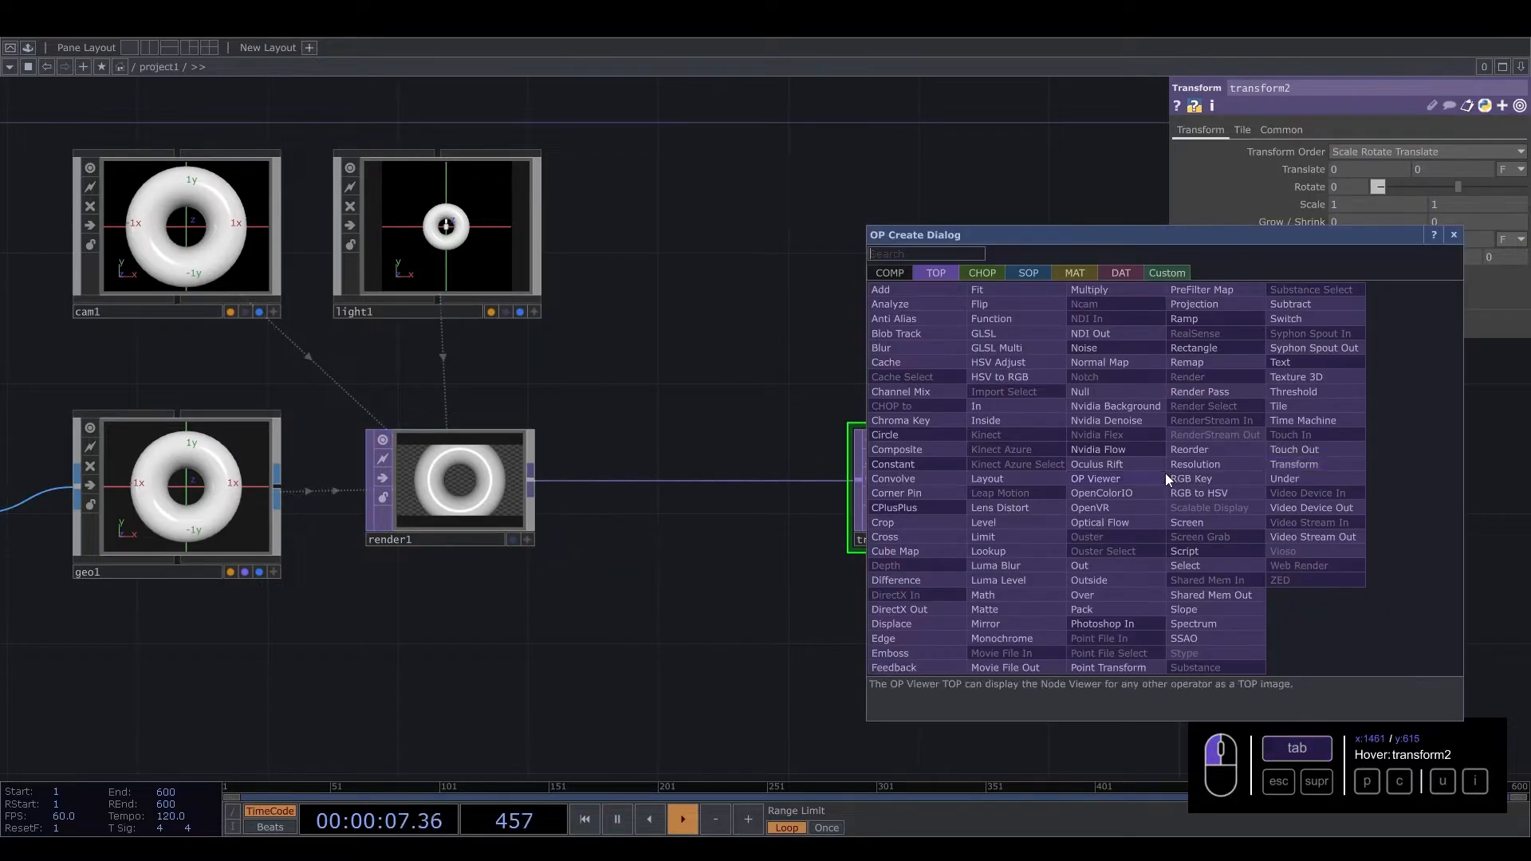
{"action": "type", "text": "nul"}
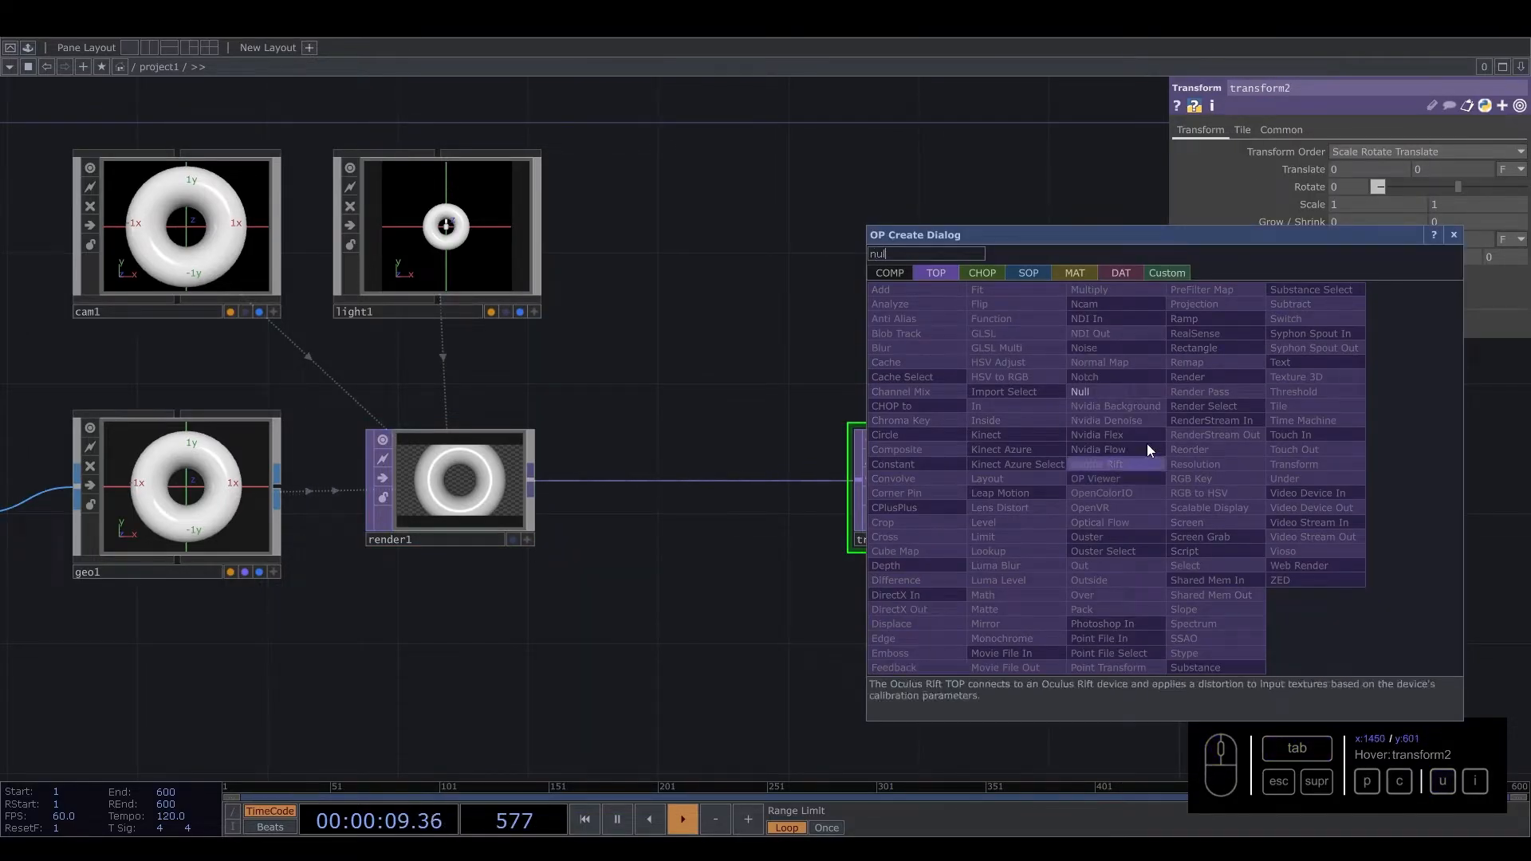
{"action": "left_click", "coordinate": [1111, 395]}
{"action": "left_click", "coordinate": [1161, 491]}
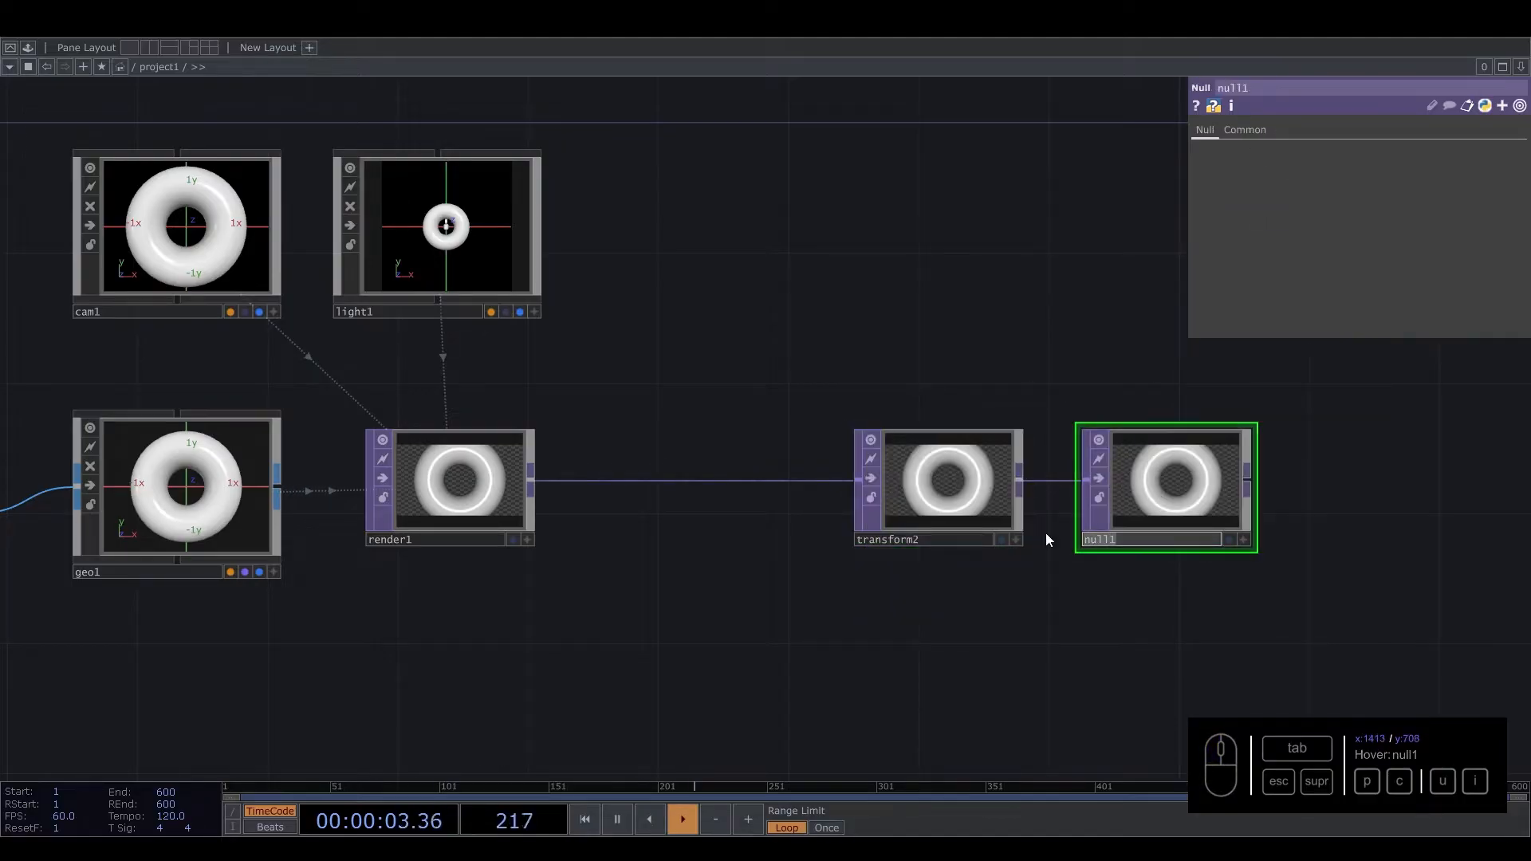
{"action": "type", "text": "out1"}
{"action": "left_click", "coordinate": [1022, 653]}
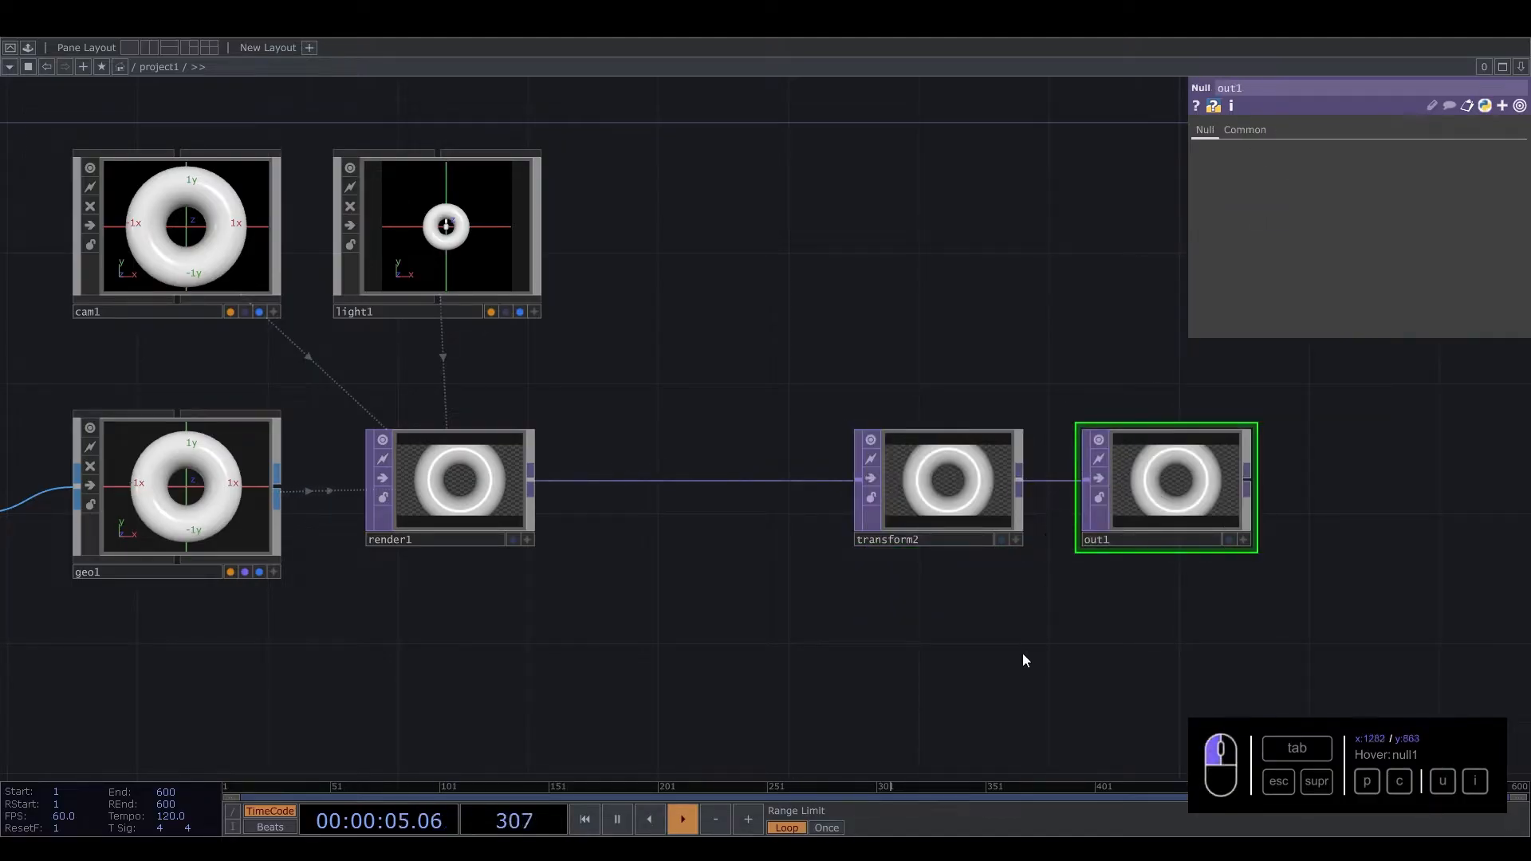
Step: Turn on Comp Over Background Color for transform2 and display out1 as the network background
{"action": "left_click", "coordinate": [950, 507]}
{"action": "left_click", "coordinate": [1333, 293]}
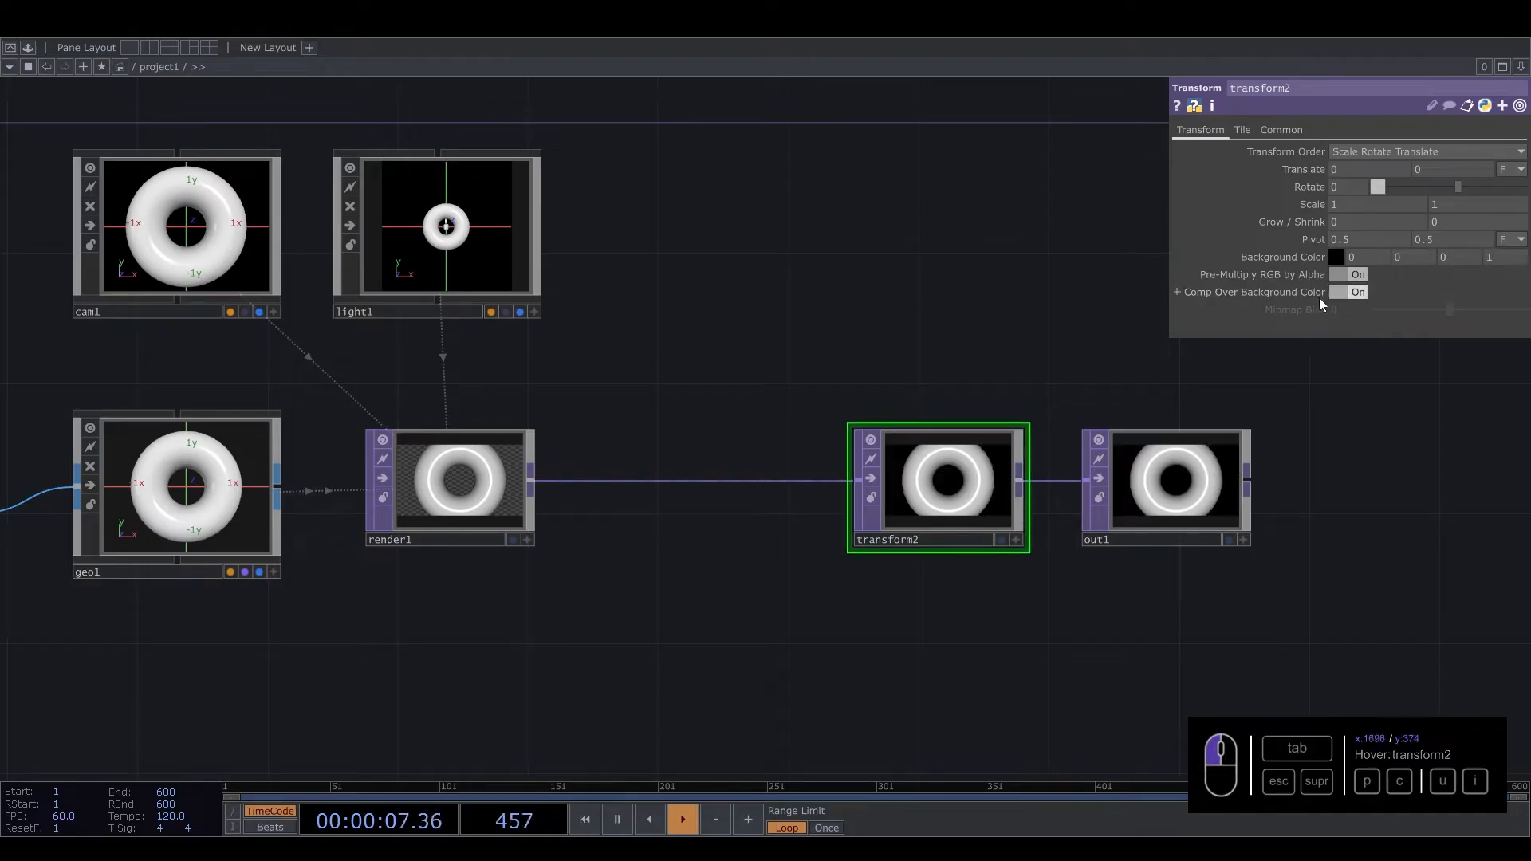
{"action": "left_click", "coordinate": [1229, 542]}
{"action": "scroll", "coordinate": [865, 519], "scroll_direction": "down", "scroll_amount": 5}
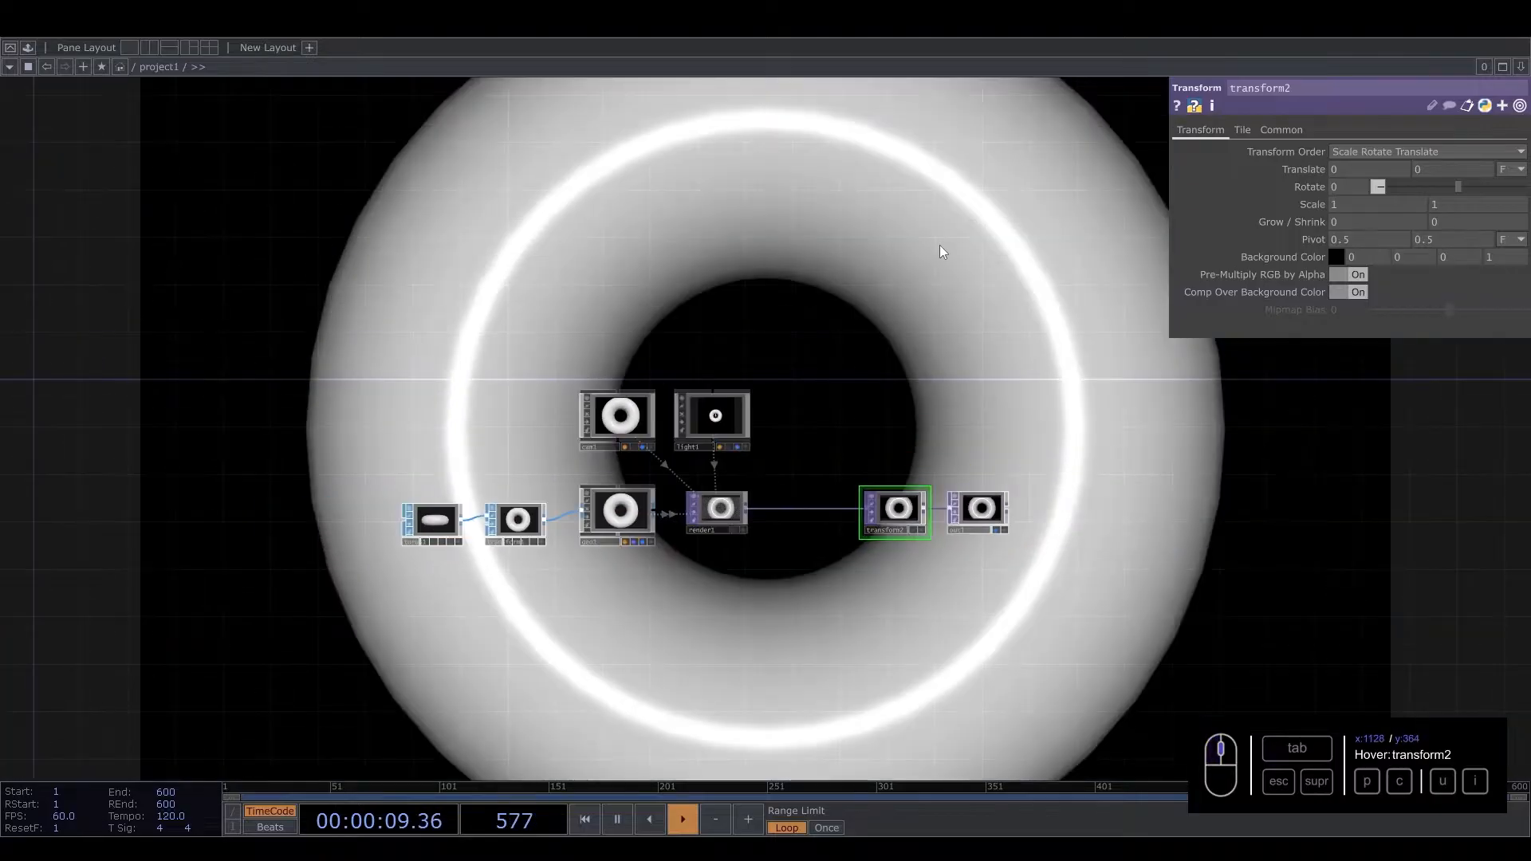
Step: Go up to the project1 container and set its height to 1280
{"action": "scroll", "coordinate": [663, 548], "scroll_direction": "up", "scroll_amount": 3}
{"action": "key", "text": "u"}
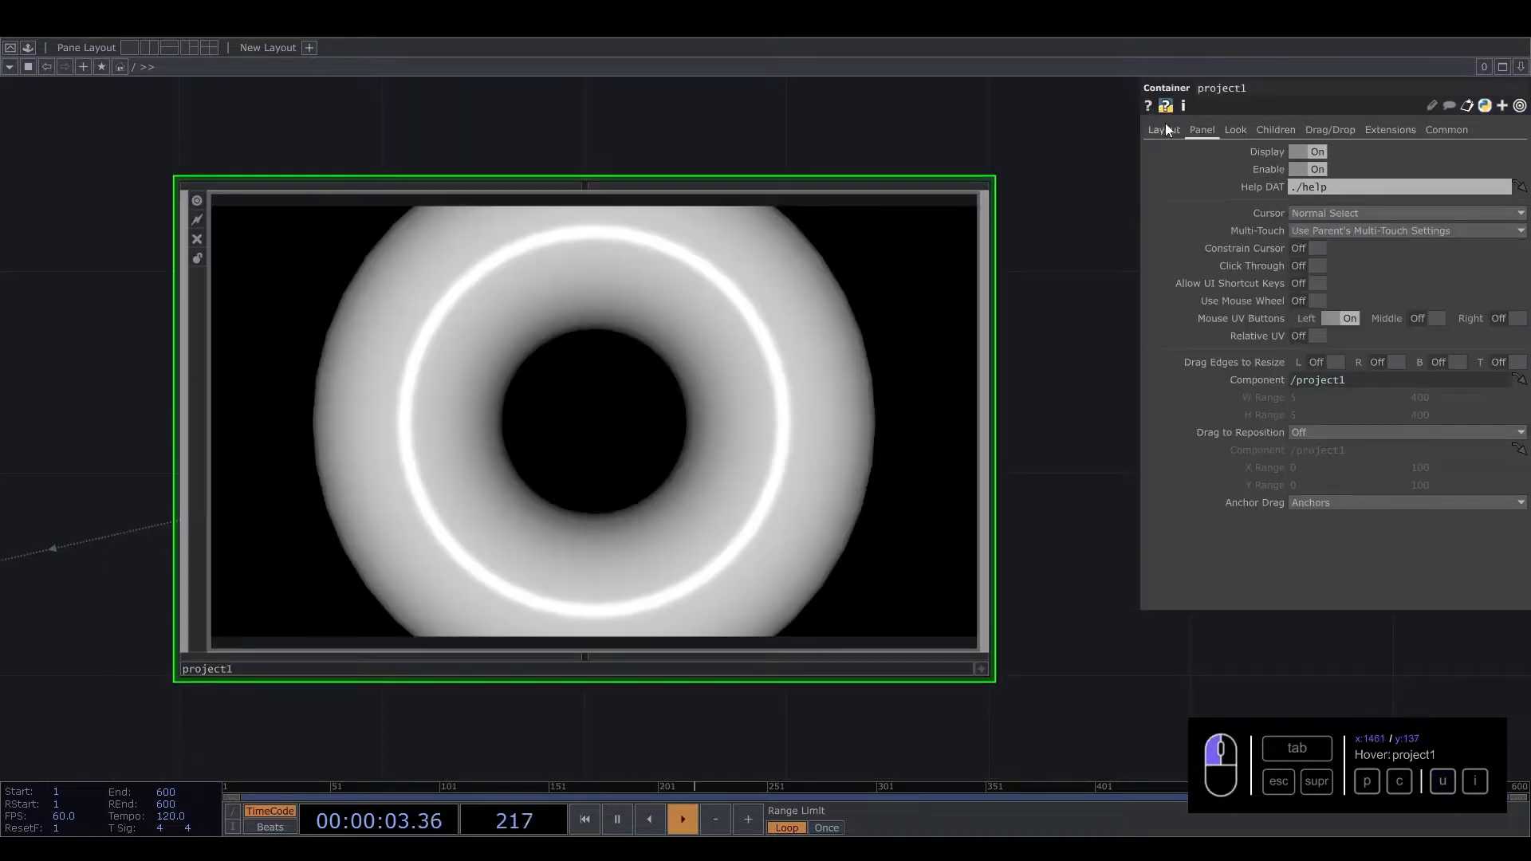
{"action": "left_click", "coordinate": [1164, 127]}
{"action": "type", "text": "12"}
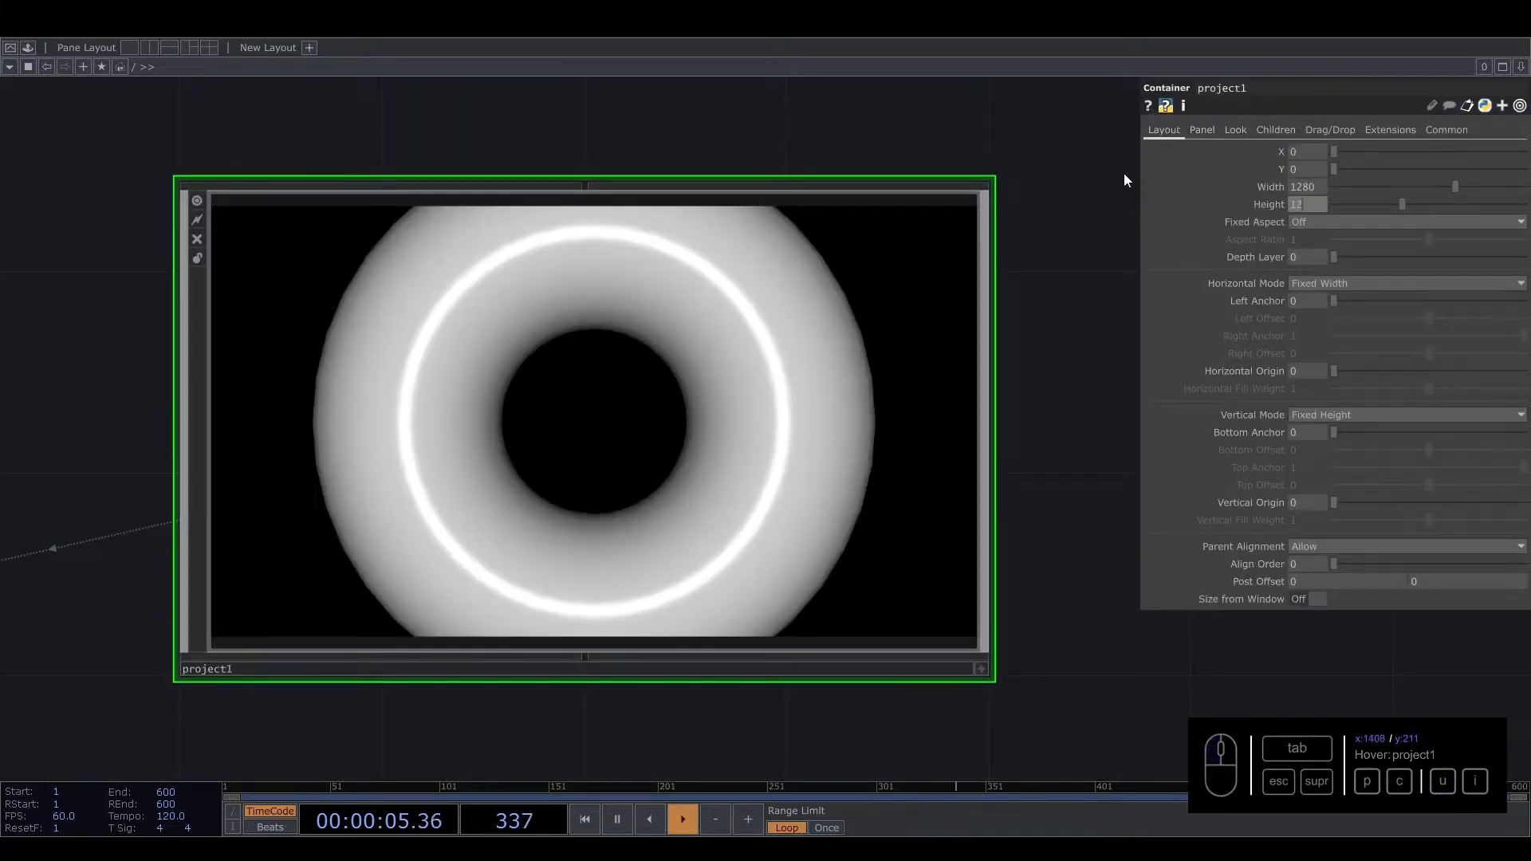
{"action": "type", "text": "80"}
{"action": "key", "text": "Return"}
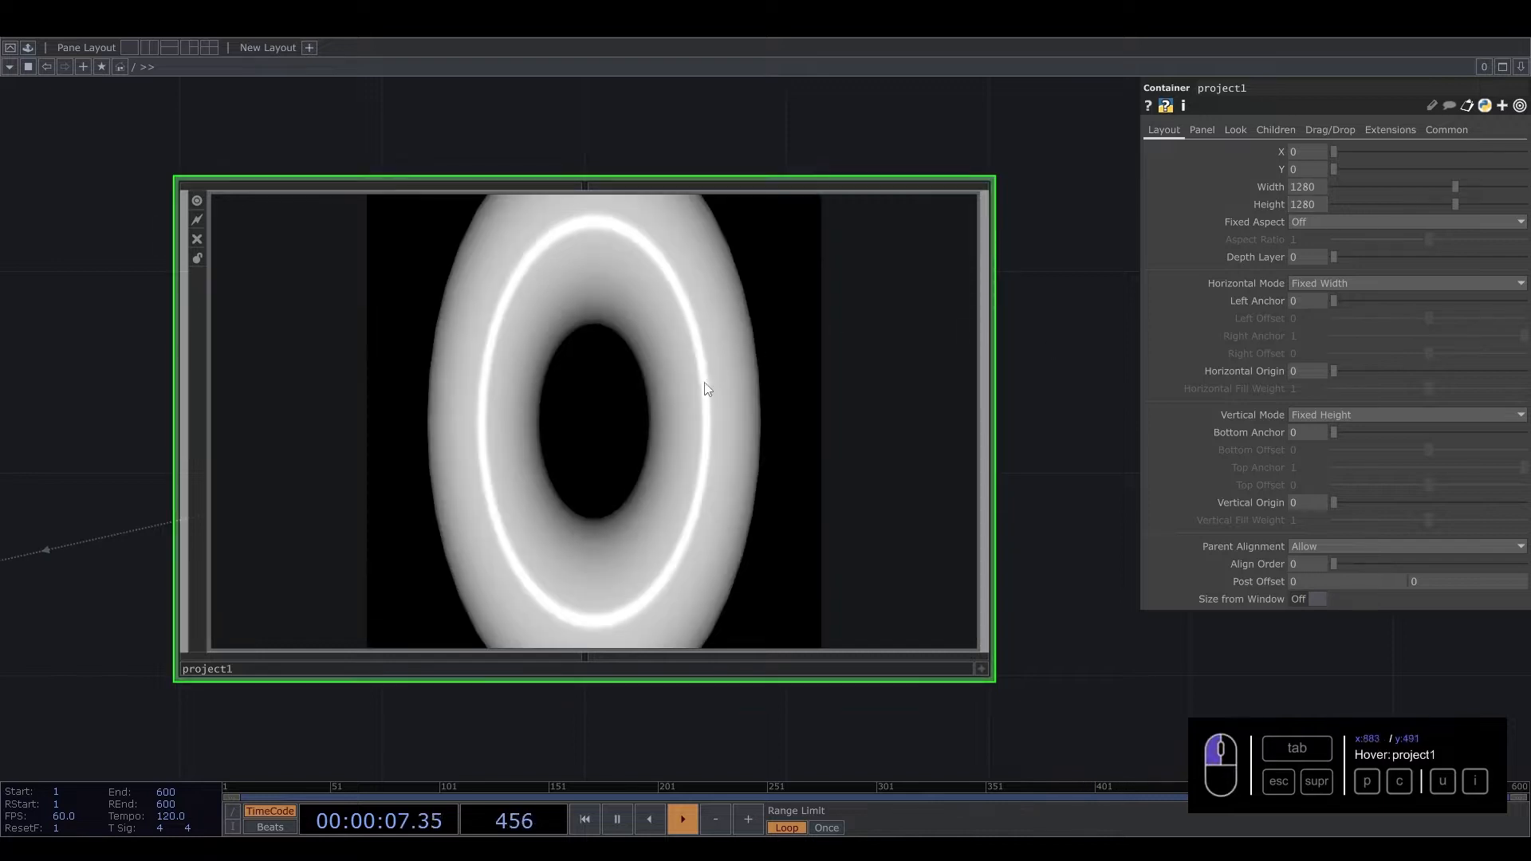
Step: Go back inside project1 and set render1's vertical resolution to 1280
{"action": "key", "text": "i"}
{"action": "left_click", "coordinate": [746, 511]}
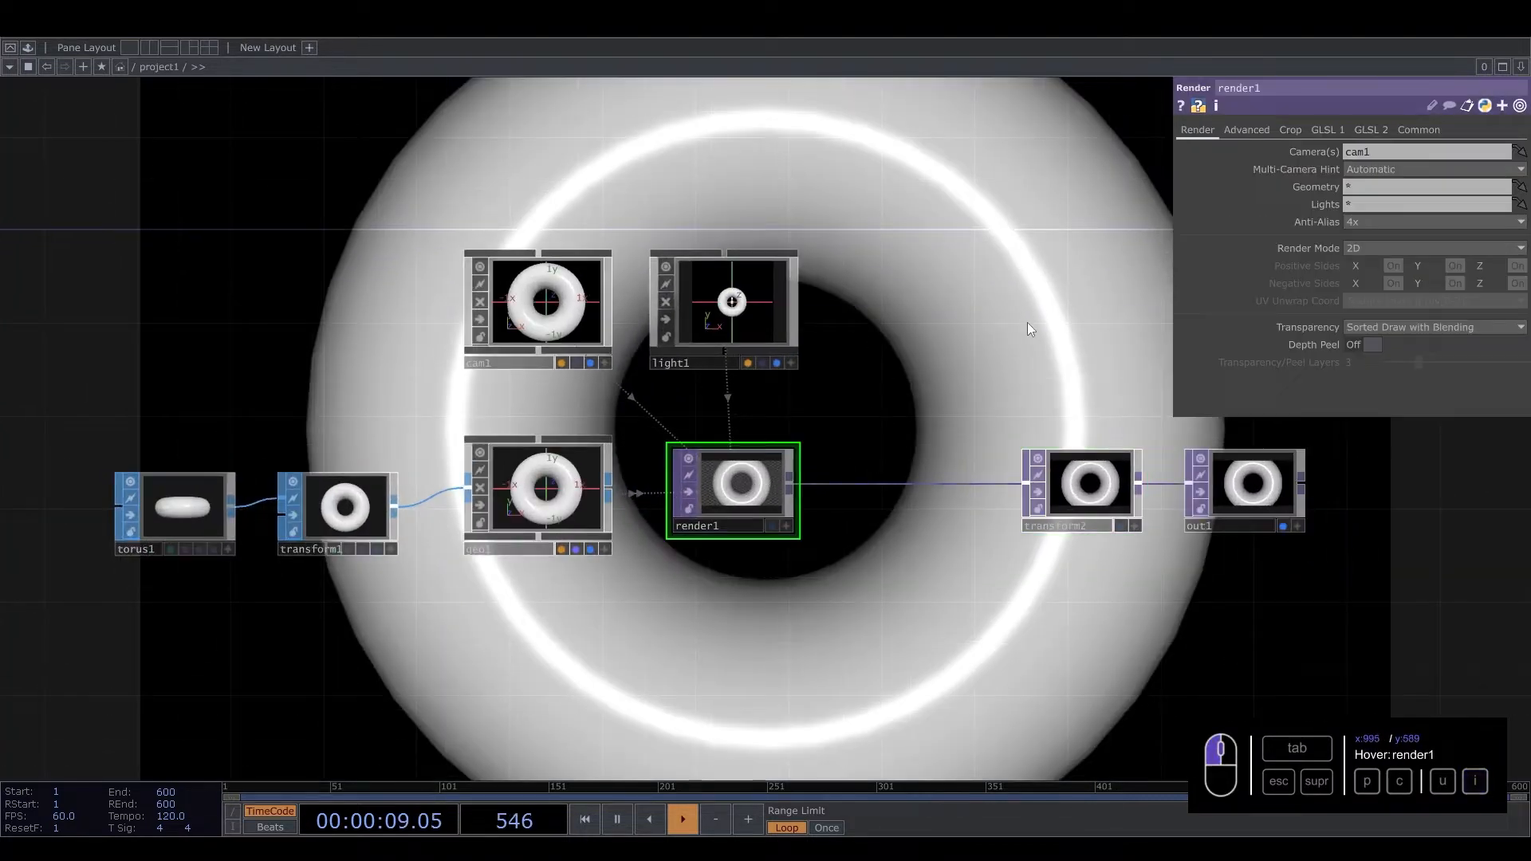
{"action": "left_click", "coordinate": [1416, 129]}
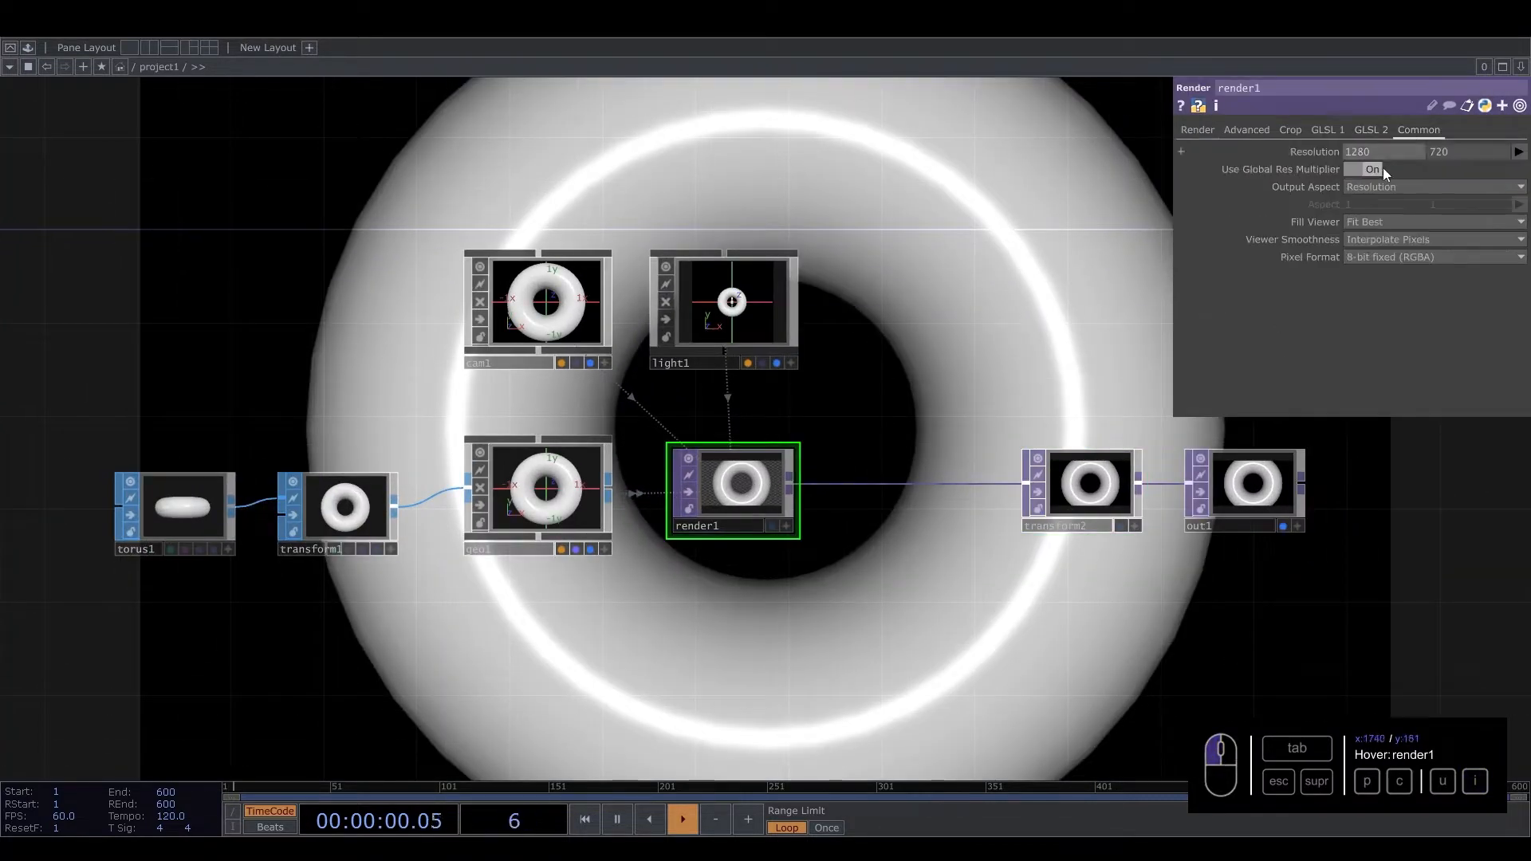
{"action": "left_click", "coordinate": [1423, 150]}
{"action": "type", "text": "1280"}
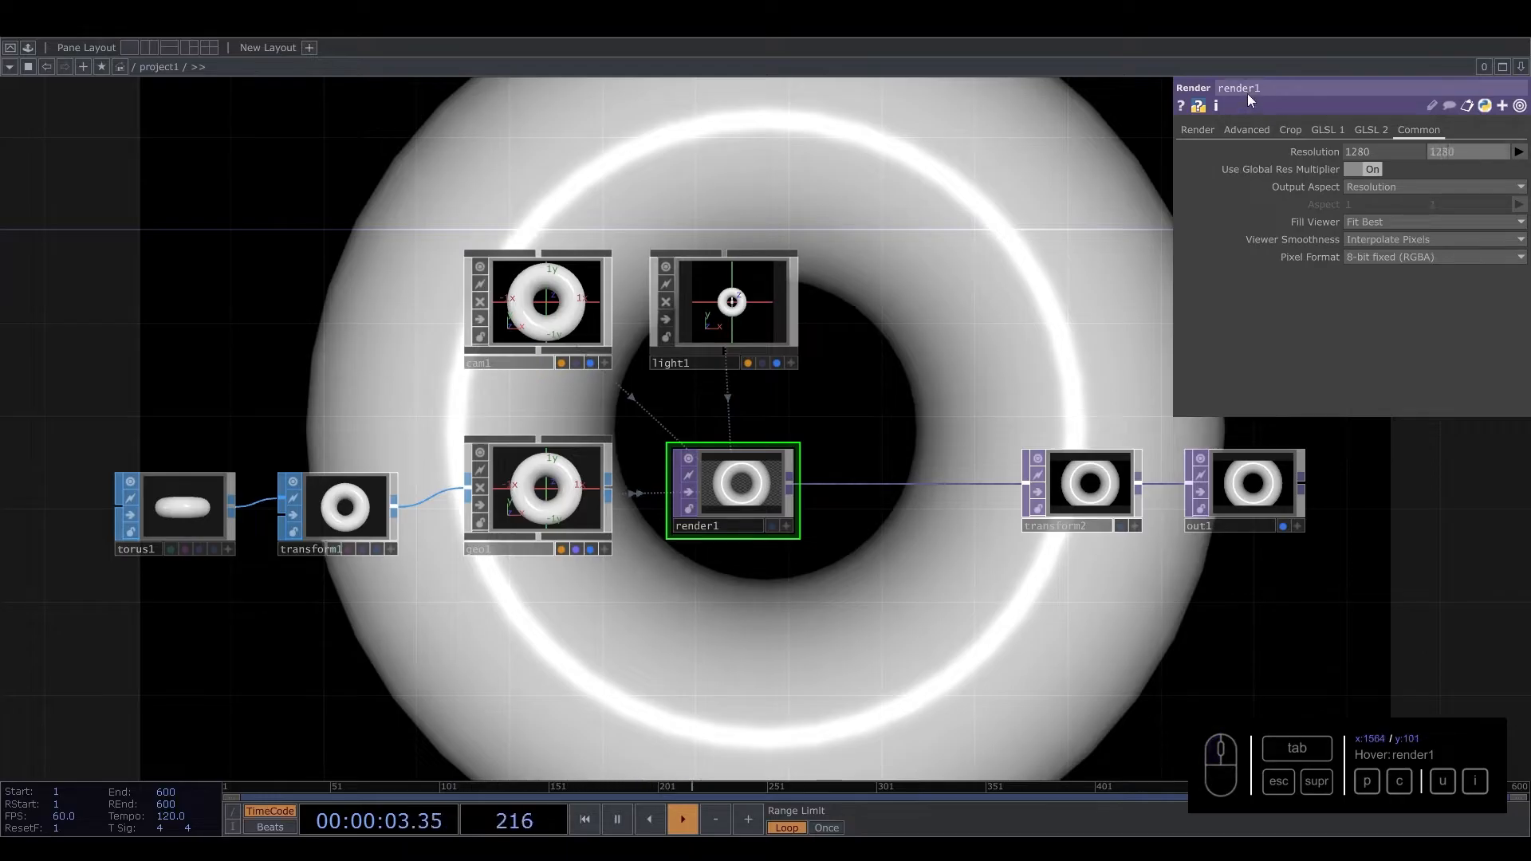
{"action": "key", "text": "Return"}
Step: Move torus1 and transform1 together away from geo1 to leave room between them
{"action": "scroll", "coordinate": [868, 431], "scroll_direction": "down", "scroll_amount": 4}
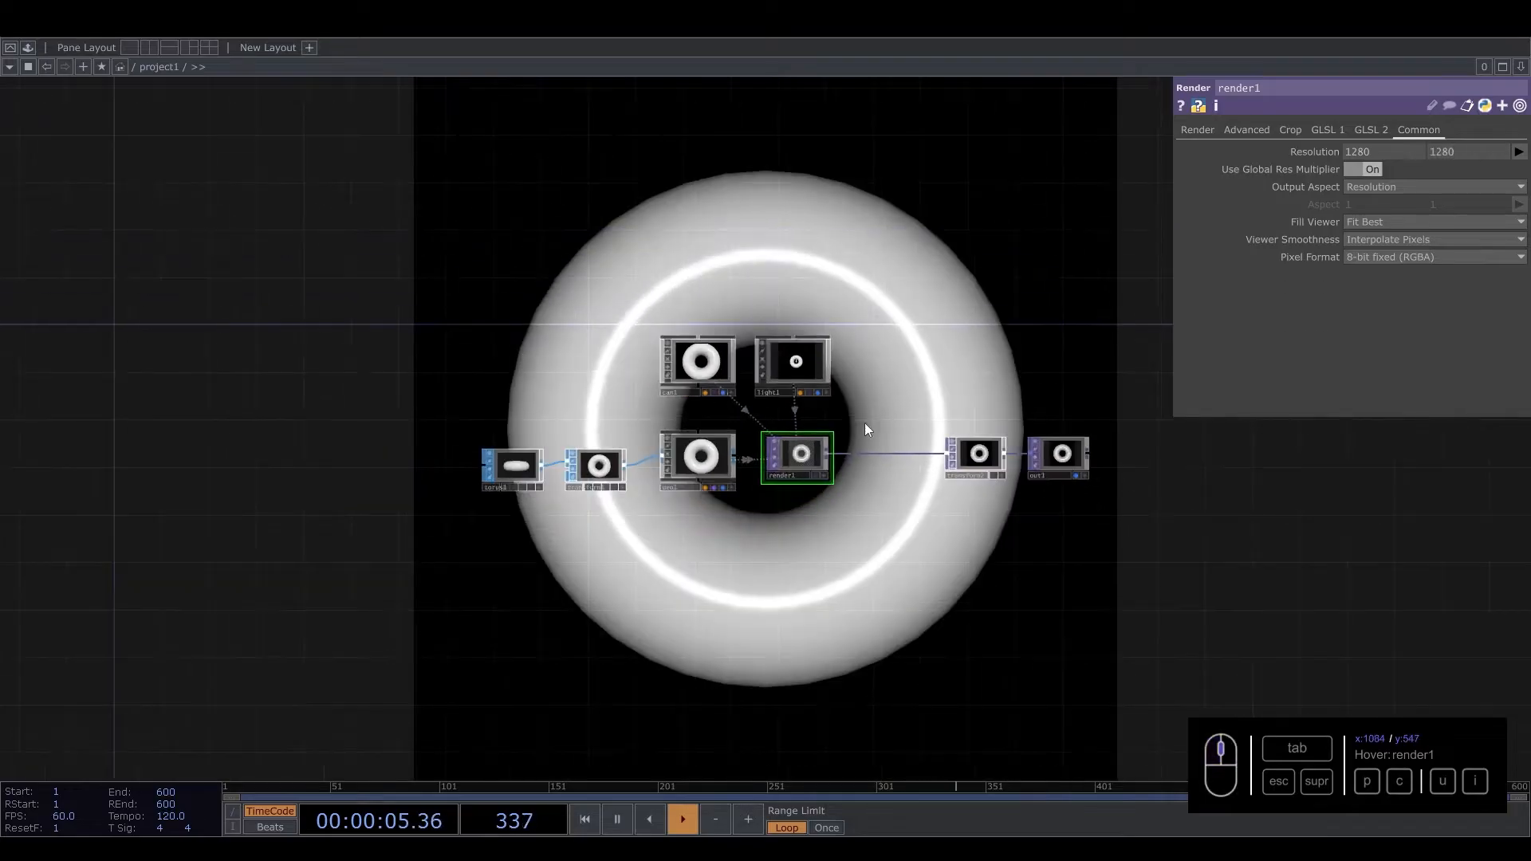
{"action": "scroll", "coordinate": [471, 505], "scroll_direction": "up", "scroll_amount": 5}
{"action": "left_click", "coordinate": [599, 424]}
{"action": "right_click_drag", "start_coordinate": [429, 308], "coordinate": [846, 455]}
{"action": "left_click_drag", "start_coordinate": [845, 461], "coordinate": [585, 461]}
{"action": "scroll", "coordinate": [823, 547], "scroll_direction": "down", "scroll_amount": 5}
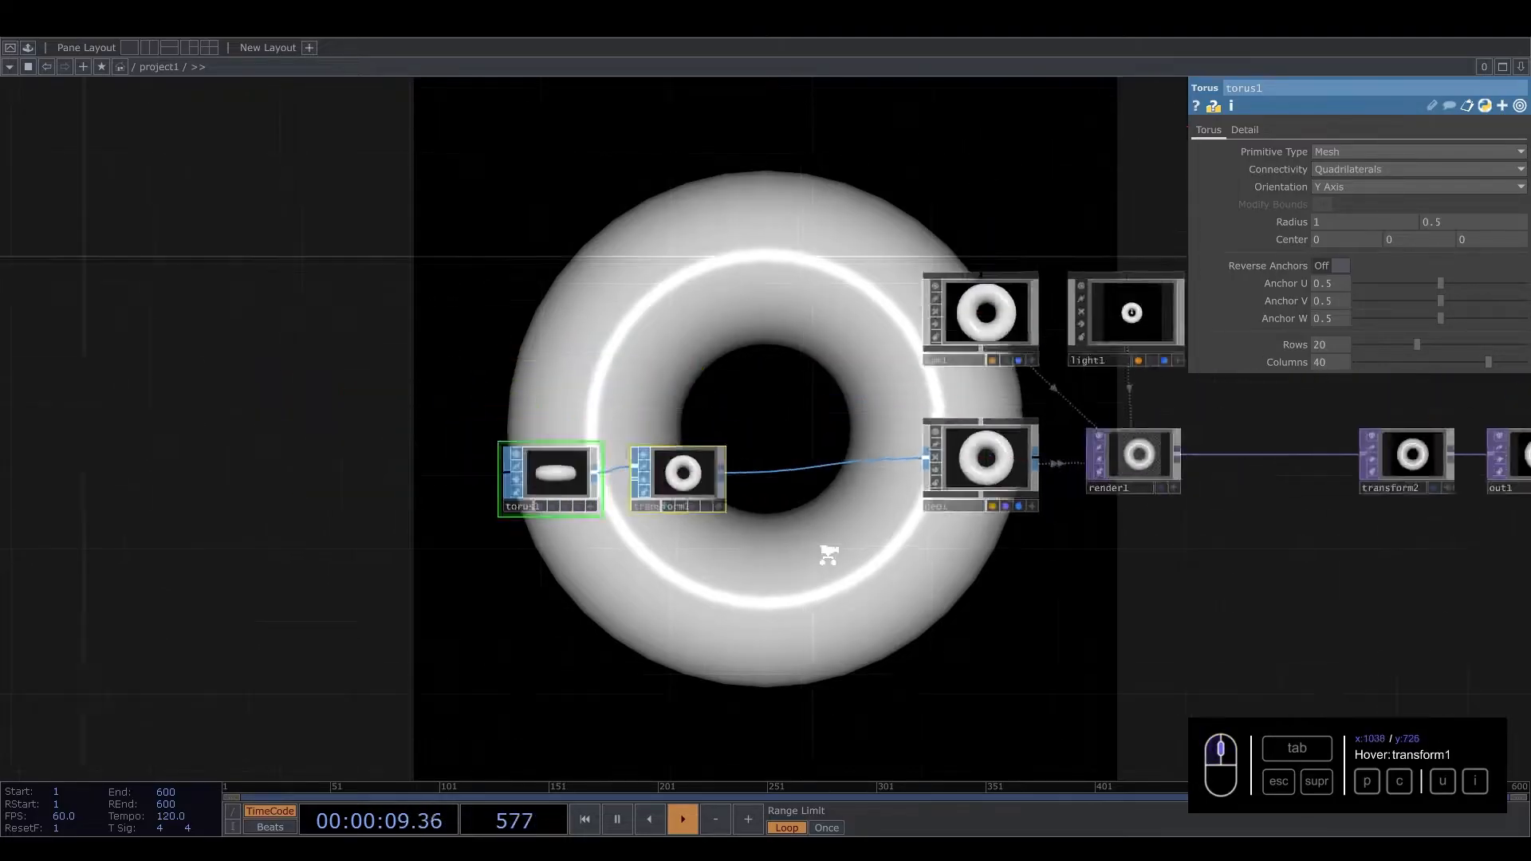
Step: Add a PBR material below geo1 and assign it to that geometry
{"action": "key", "text": "Tab"}
{"action": "left_click", "coordinate": [813, 356]}
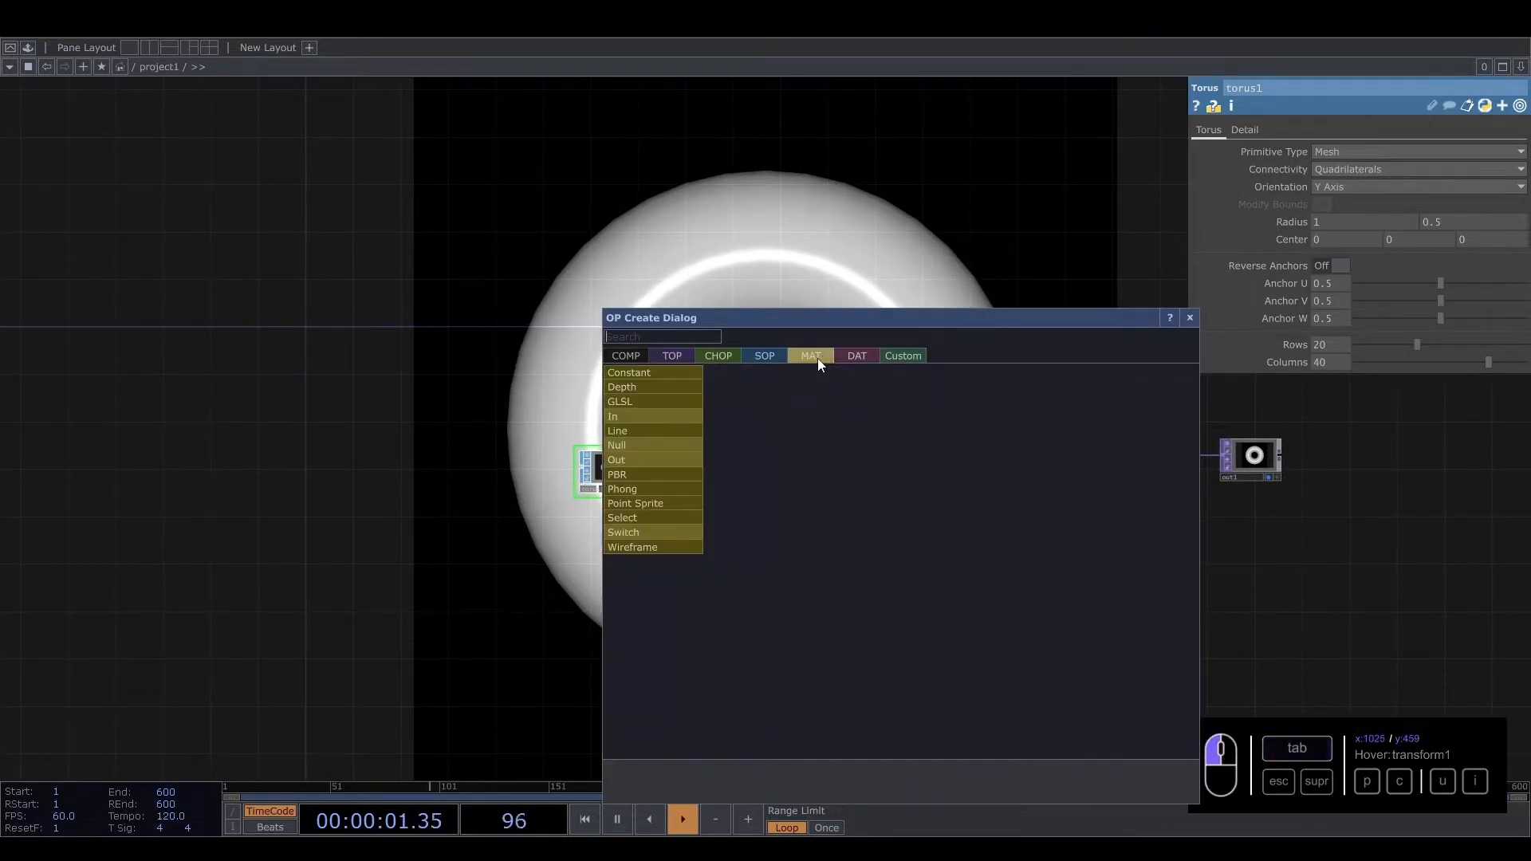
{"action": "left_click", "coordinate": [630, 475]}
{"action": "left_click", "coordinate": [893, 576]}
{"action": "left_click_drag", "start_coordinate": [893, 575], "coordinate": [906, 431]}
{"action": "left_click", "coordinate": [906, 429]}
{"action": "scroll", "coordinate": [863, 423], "scroll_direction": "up", "scroll_amount": 2}
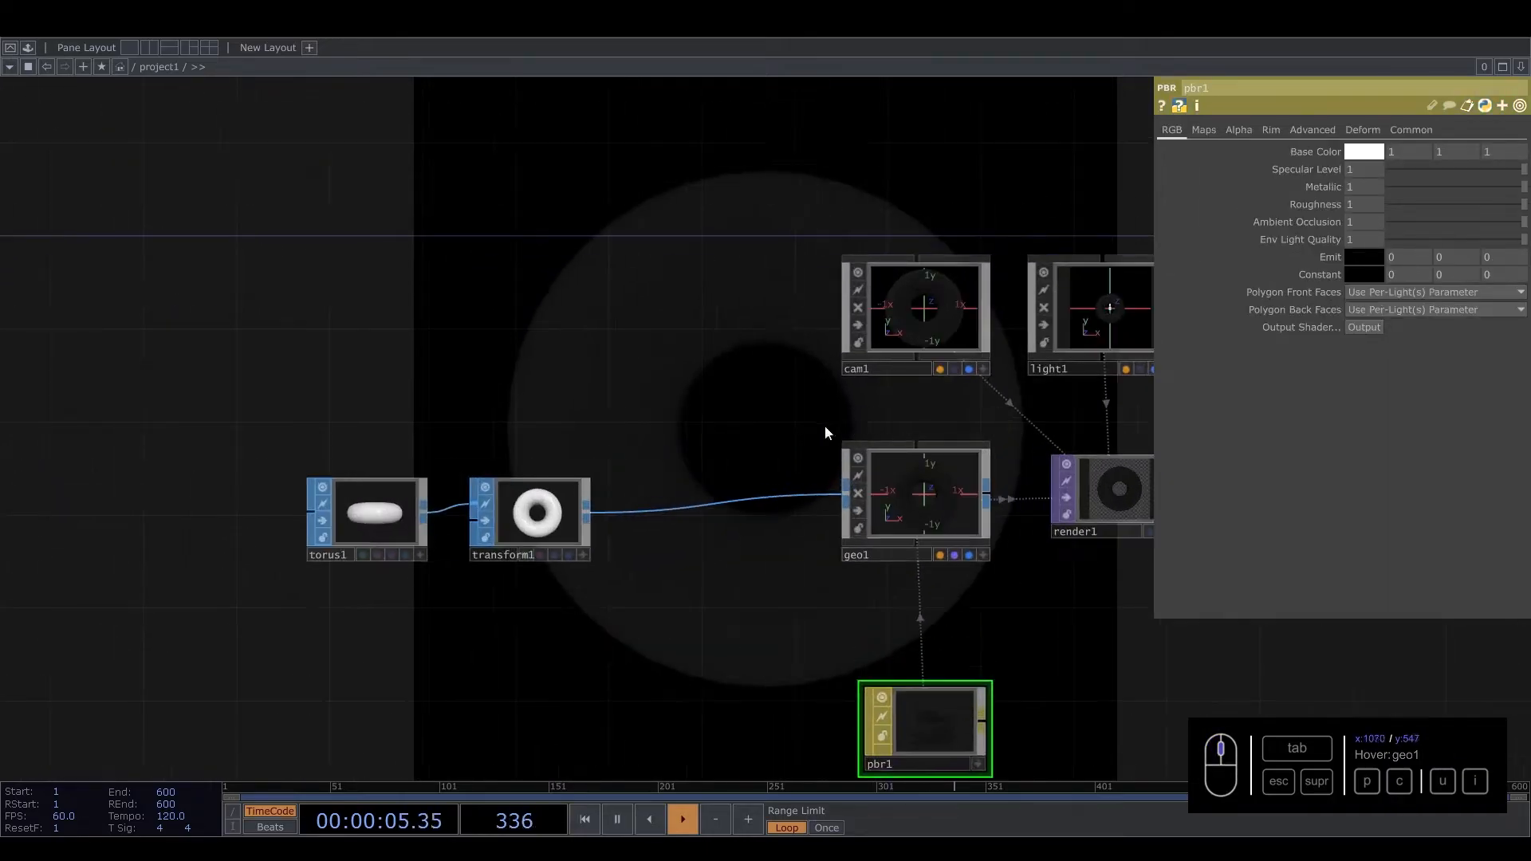
{"action": "right_click", "coordinate": [686, 491]}
{"action": "left_click", "coordinate": [686, 492]}
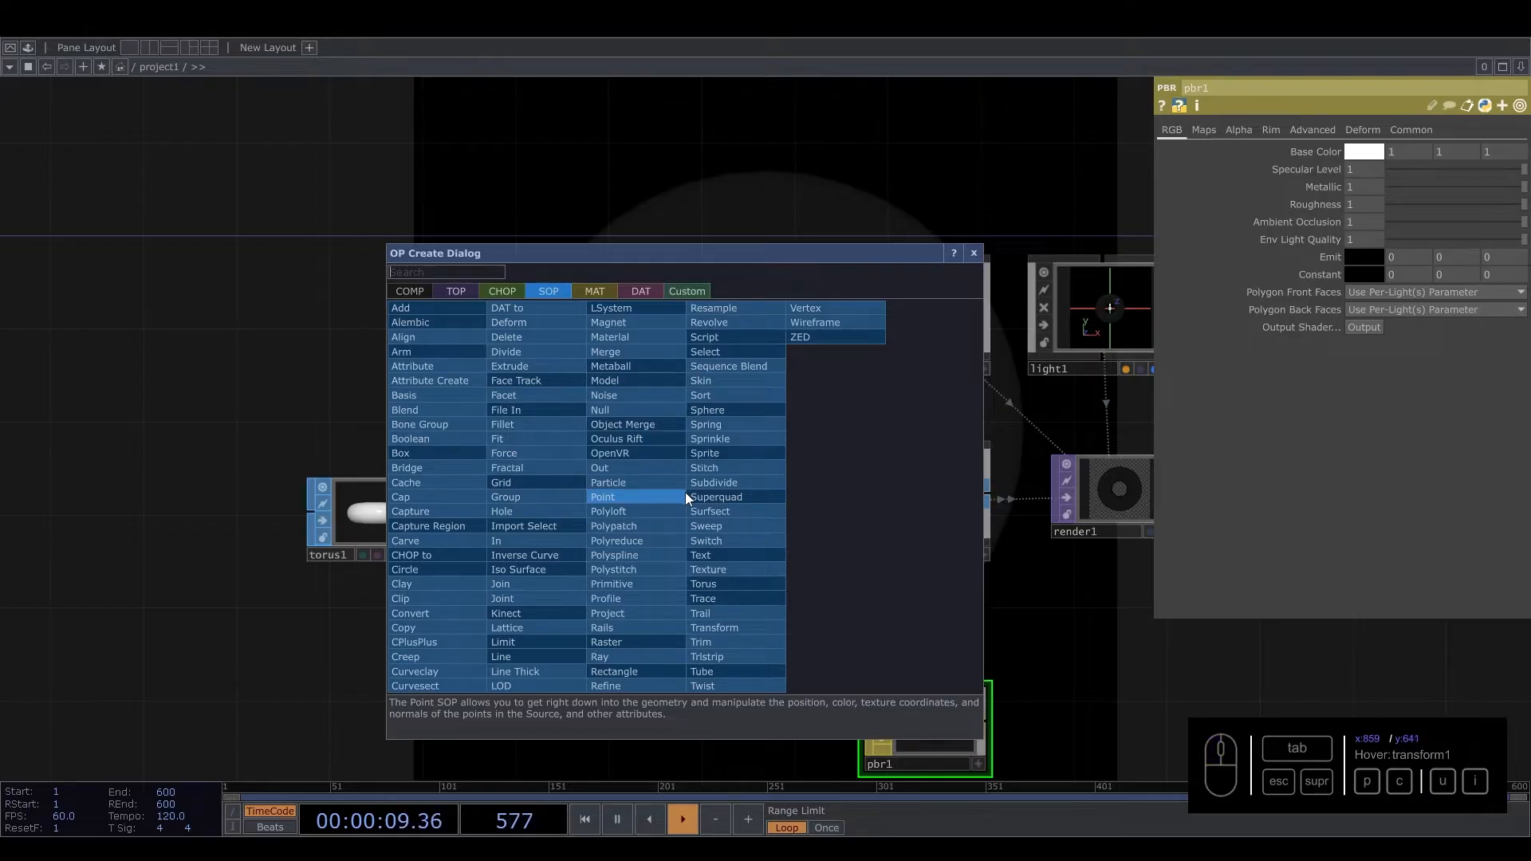
{"action": "key", "text": "Escape"}
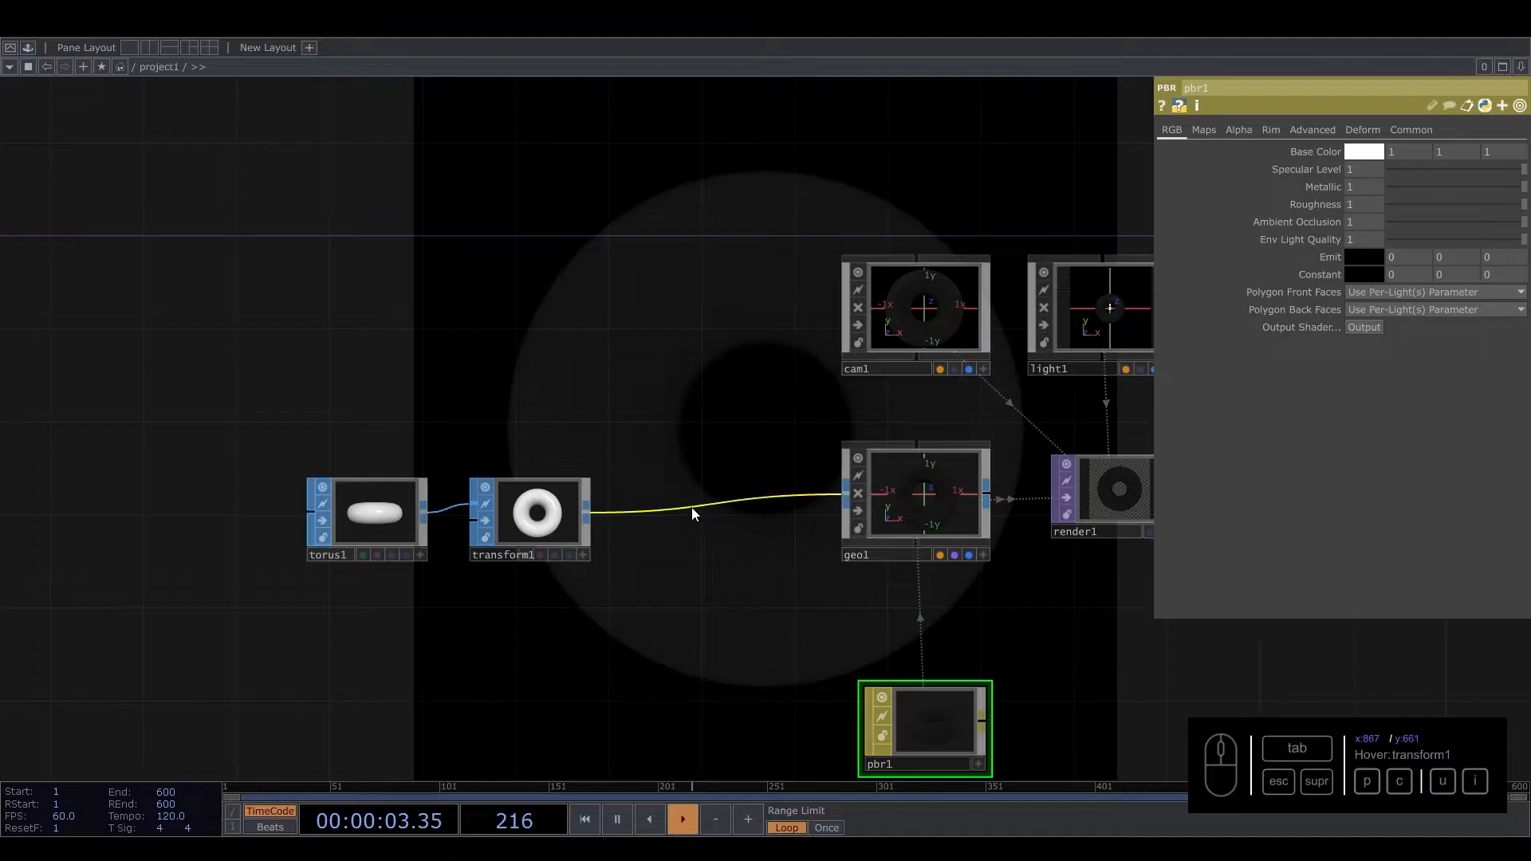
Step: Insert an Attribute Create SOP between transform1 and geo1, with Compute Normals and Compute Tangents on
{"action": "right_click", "coordinate": [693, 502]}
{"action": "left_click", "coordinate": [716, 493]}
{"action": "left_click", "coordinate": [462, 381]}
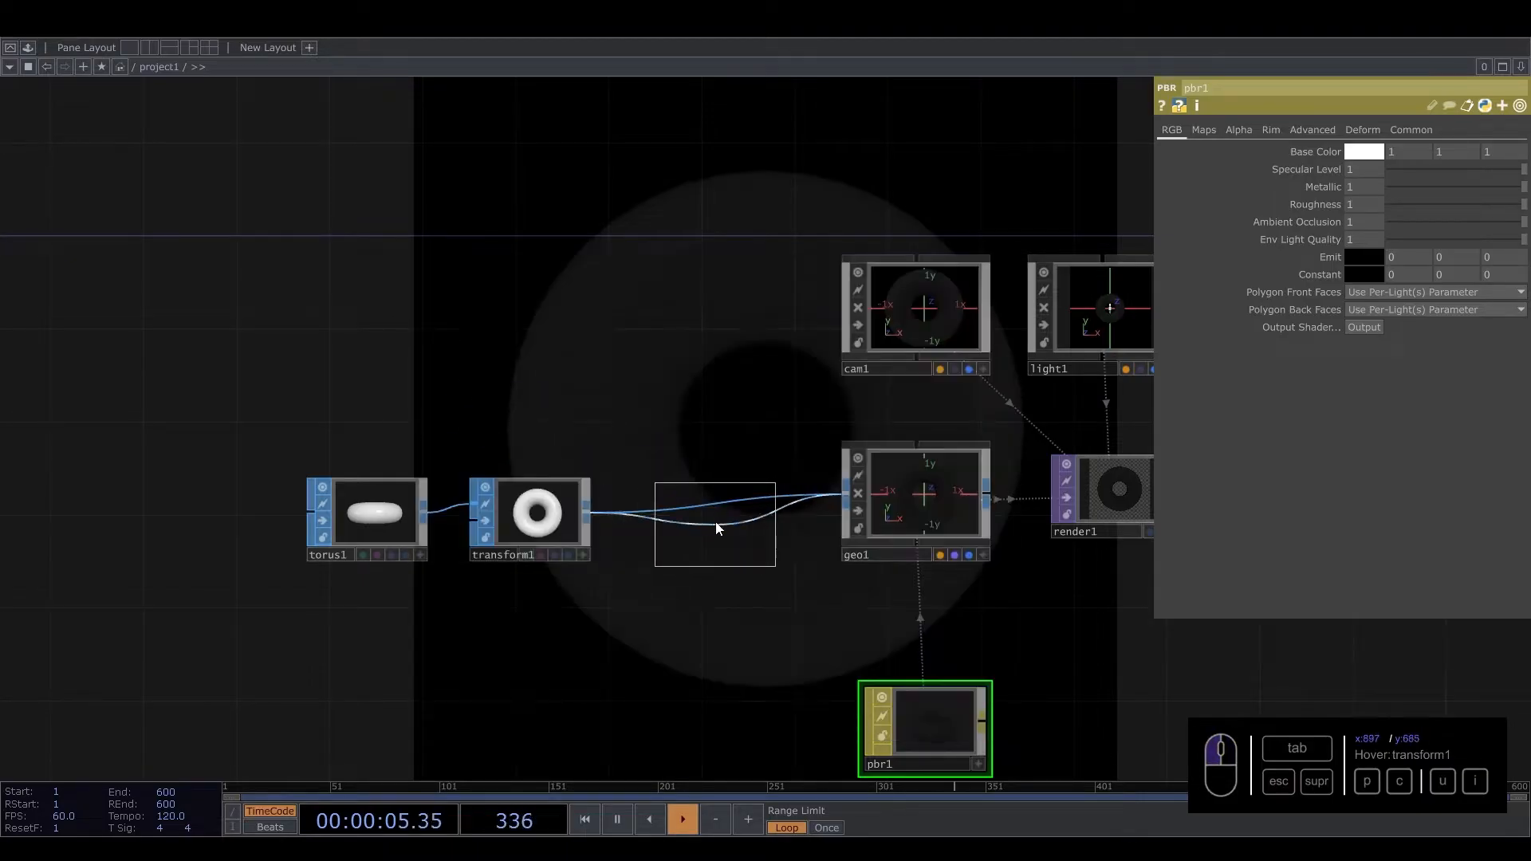
{"action": "left_click", "coordinate": [718, 518]}
{"action": "left_click", "coordinate": [1340, 151]}
{"action": "left_click", "coordinate": [1340, 169]}
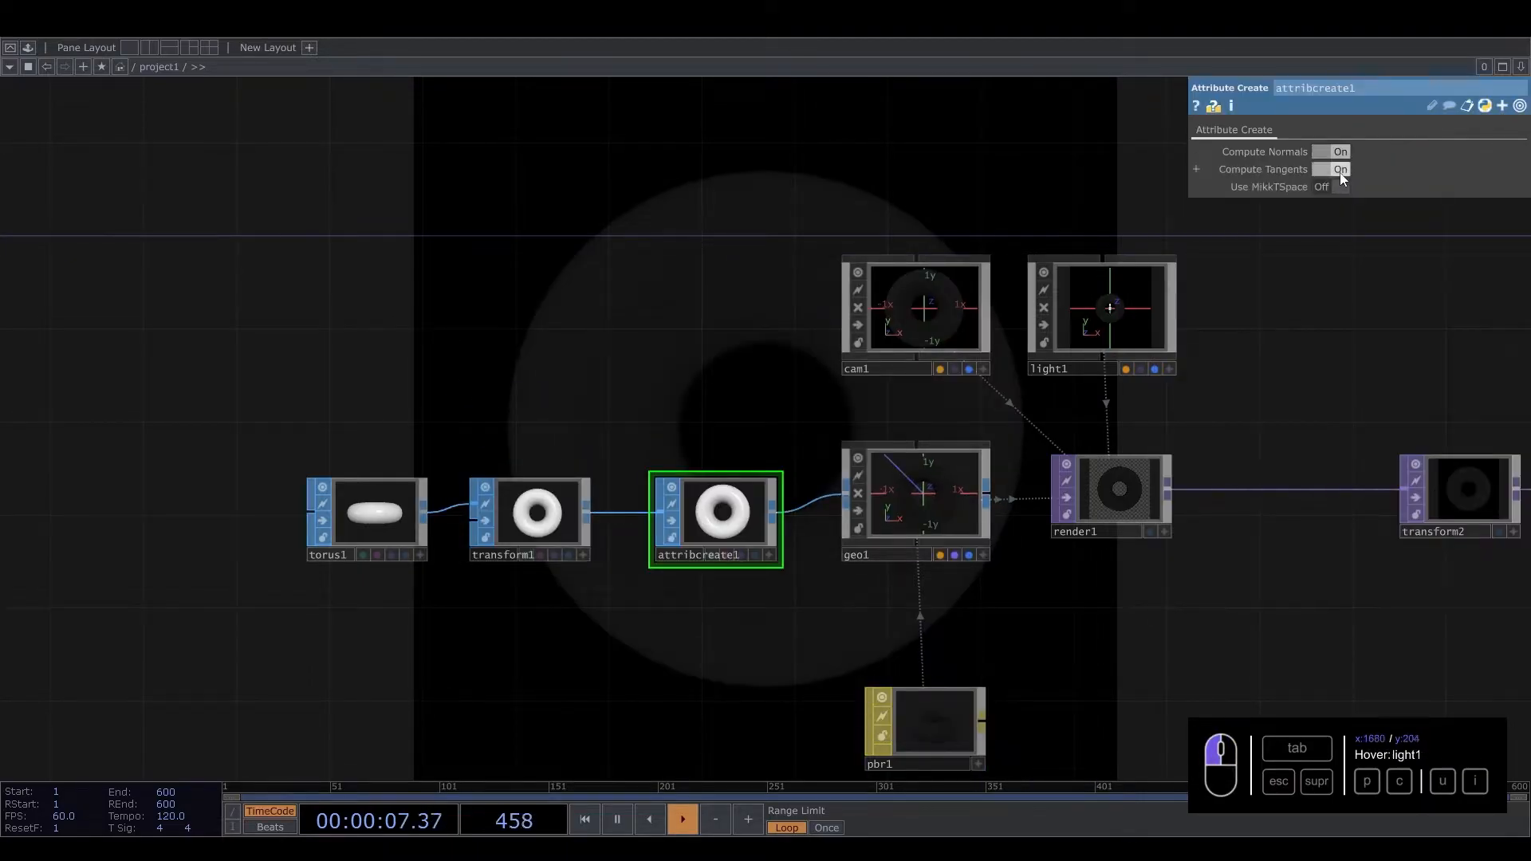
Step: Add an Environment Light COMP above cam1
{"action": "scroll", "coordinate": [601, 410], "scroll_direction": "down", "scroll_amount": 10}
{"action": "middle_click_drag", "start_coordinate": [613, 334], "coordinate": [686, 395]}
{"action": "scroll", "coordinate": [687, 394], "scroll_direction": "up", "scroll_amount": 4}
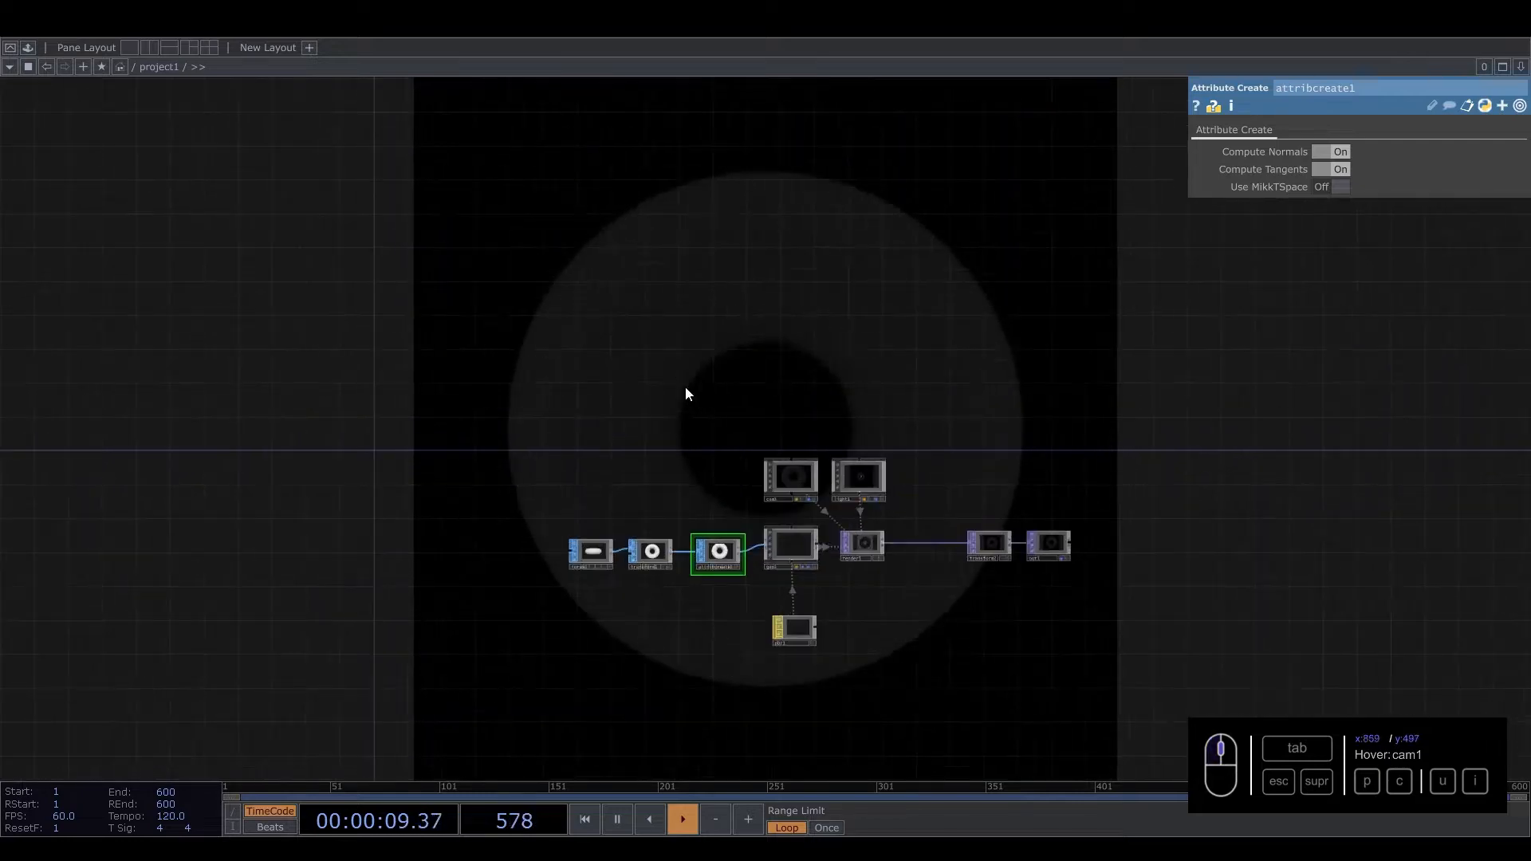
{"action": "scroll", "coordinate": [732, 410], "scroll_direction": "up", "scroll_amount": 2}
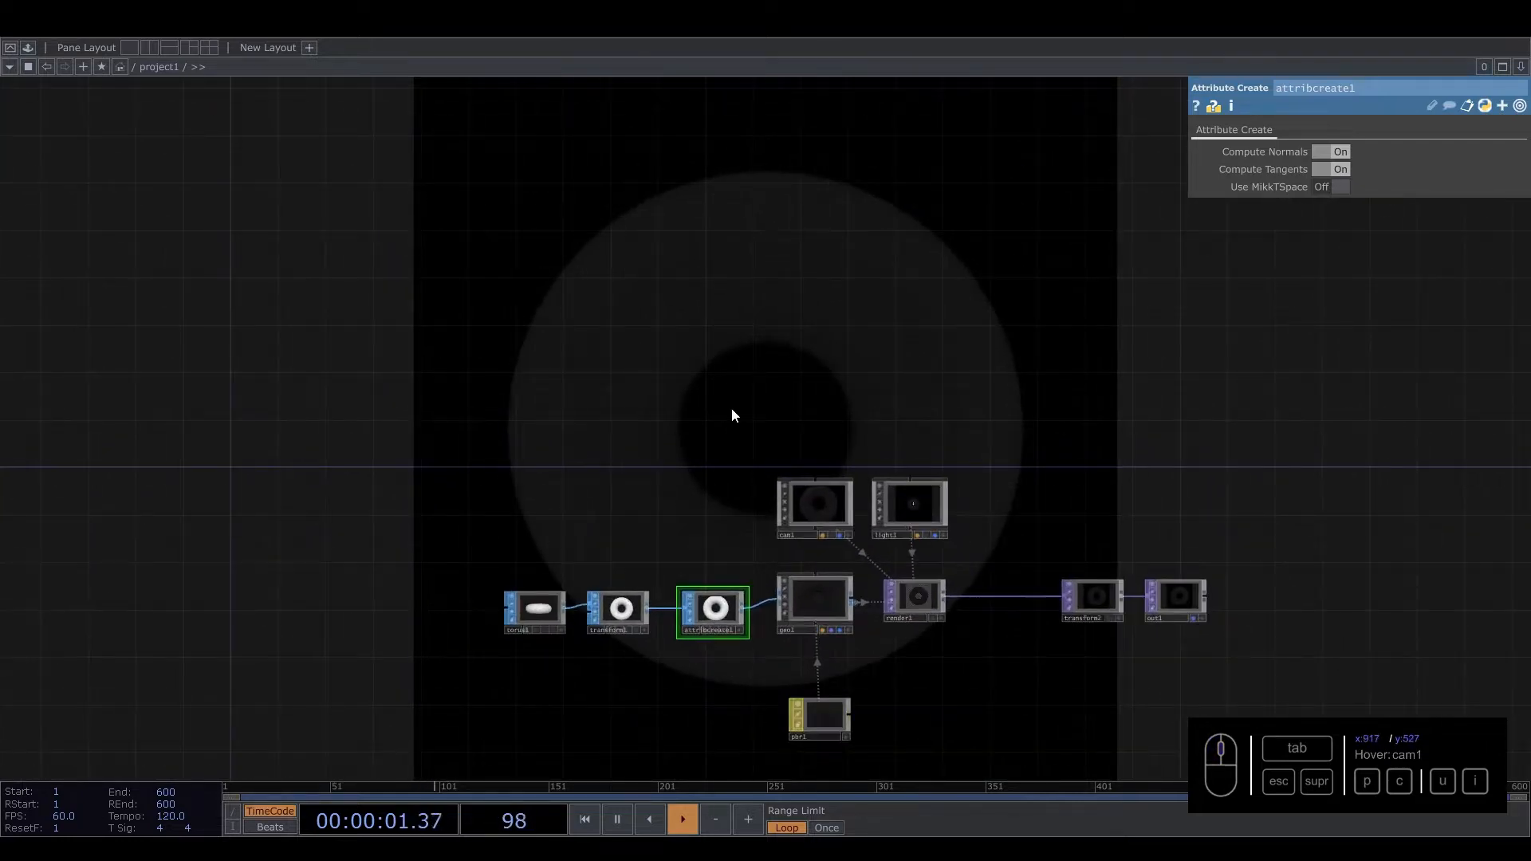
{"action": "middle_click_drag", "start_coordinate": [732, 414], "coordinate": [707, 465]}
{"action": "key", "text": "Tab"}
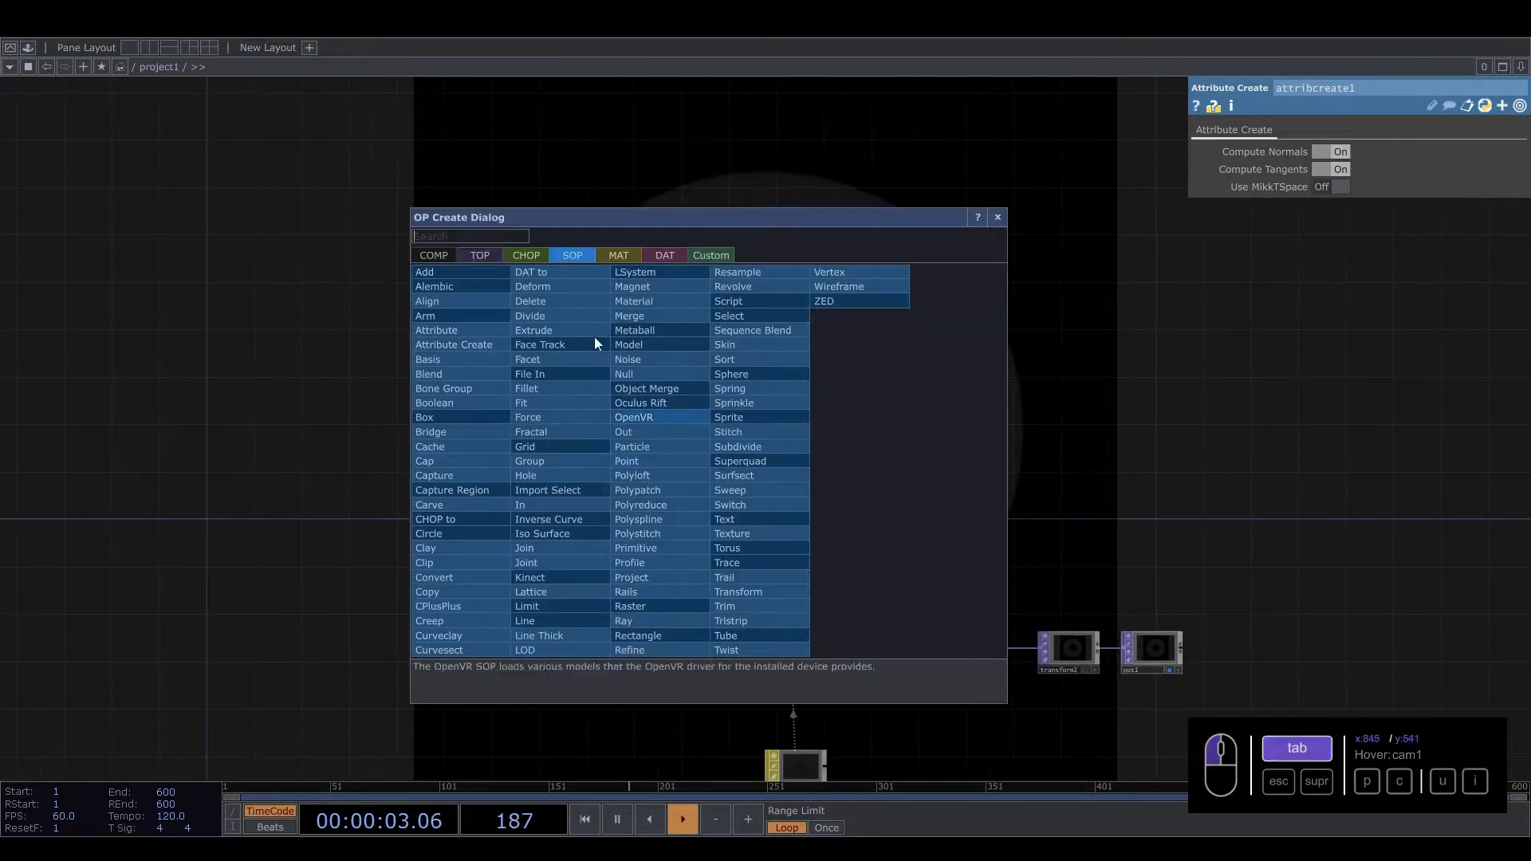
{"action": "left_click", "coordinate": [450, 253]}
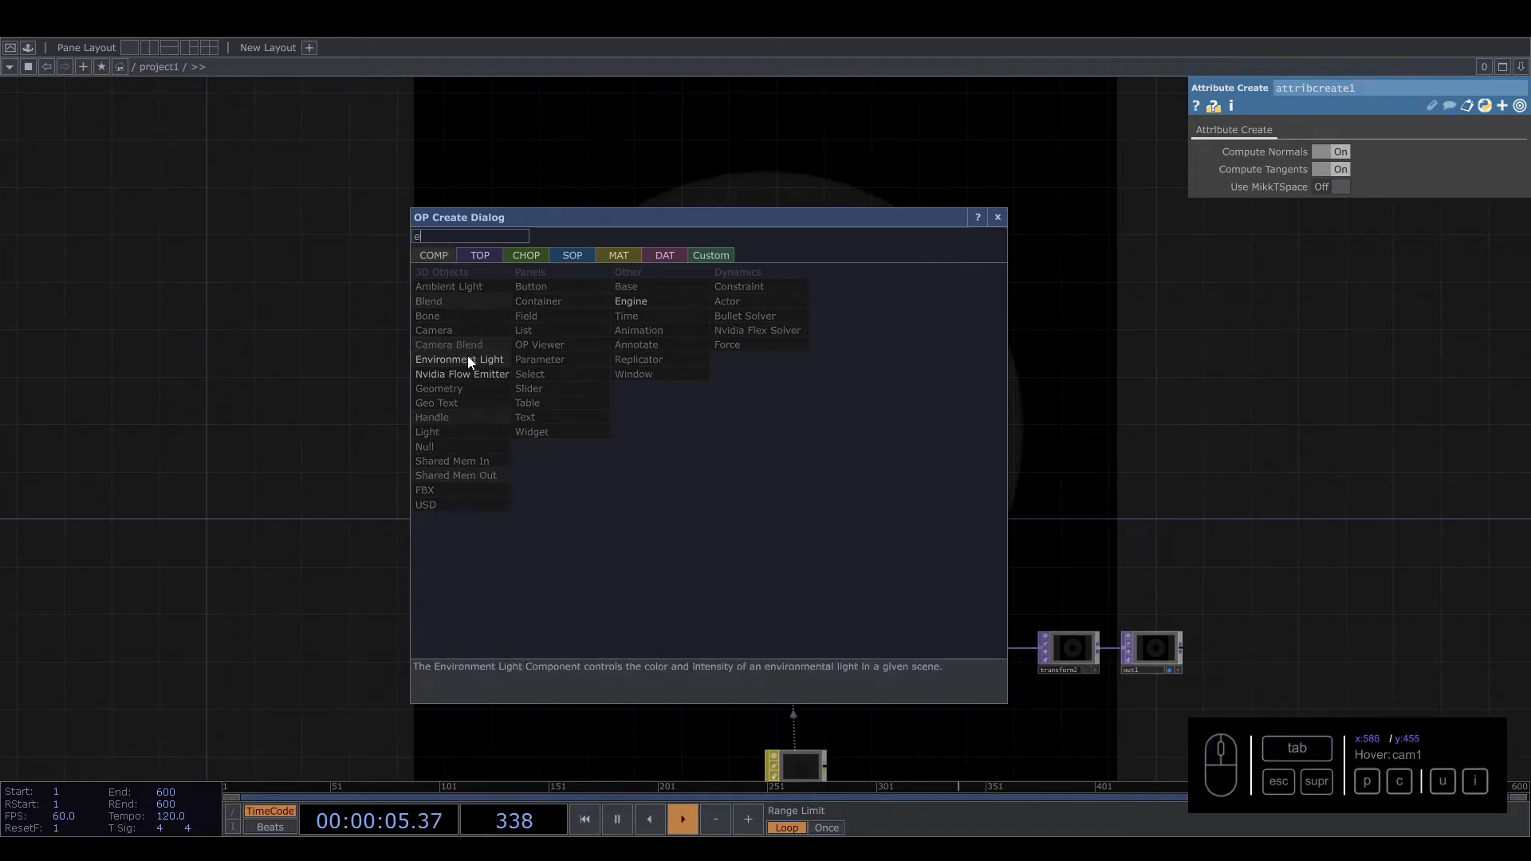
{"action": "left_click", "coordinate": [467, 356]}
{"action": "left_click", "coordinate": [793, 470]}
{"action": "scroll", "coordinate": [793, 471], "scroll_direction": "up", "scroll_amount": 3}
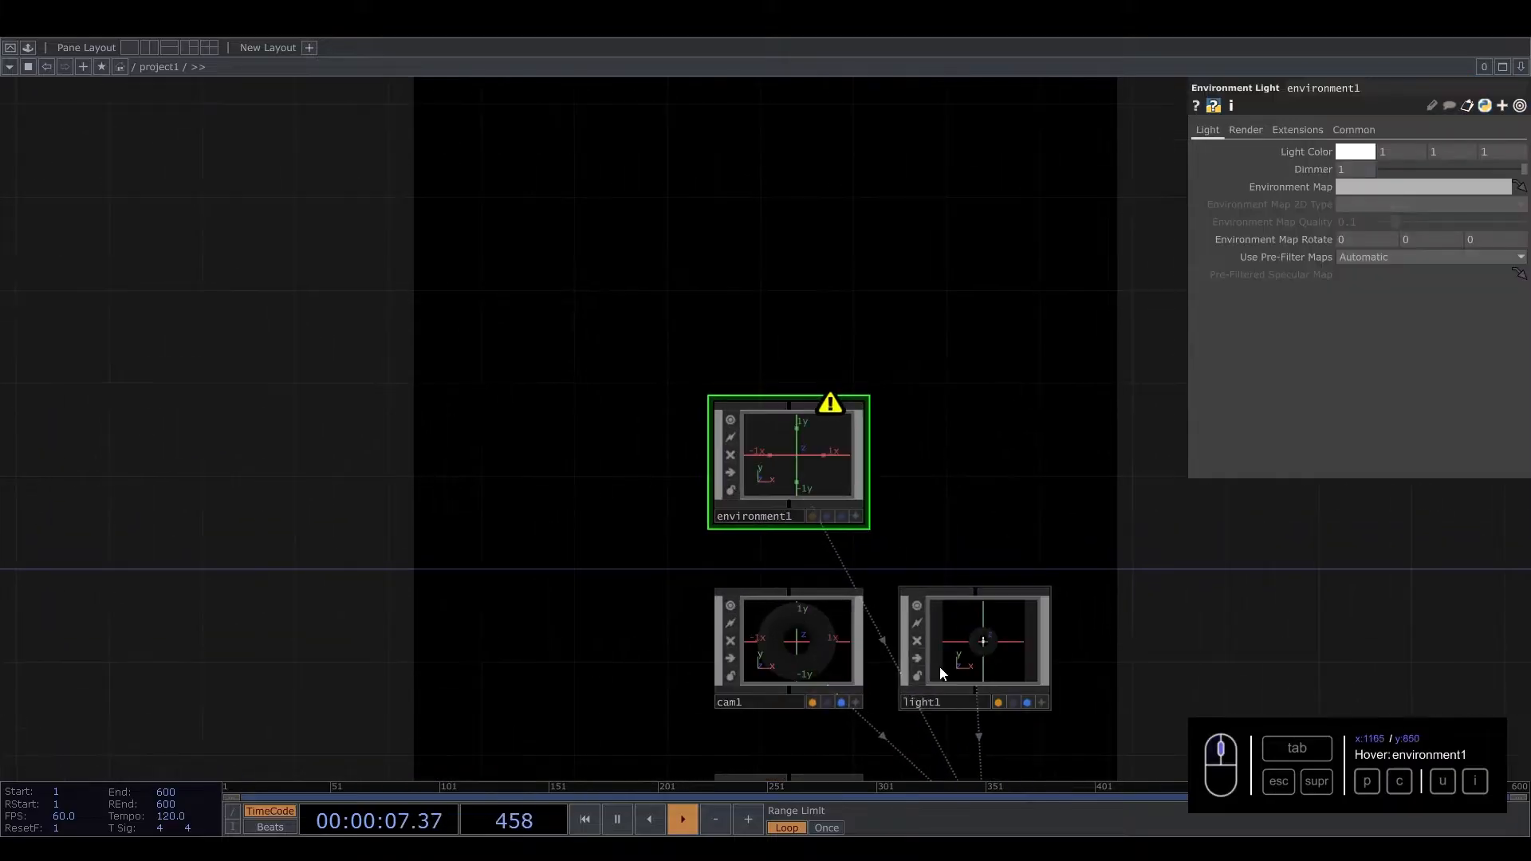
Step: Import the EveningSkyHDRI011A_1K-TONEMAPPED image, assign it as environment1's Environment Map and place it beside that light
{"action": "key", "text": "alt+Tab"}
{"action": "left_click_drag", "start_coordinate": [562, 212], "coordinate": [193, 269]}
{"action": "left_click_drag", "start_coordinate": [170, 326], "coordinate": [1366, 189]}
{"action": "left_click", "coordinate": [784, 443]}
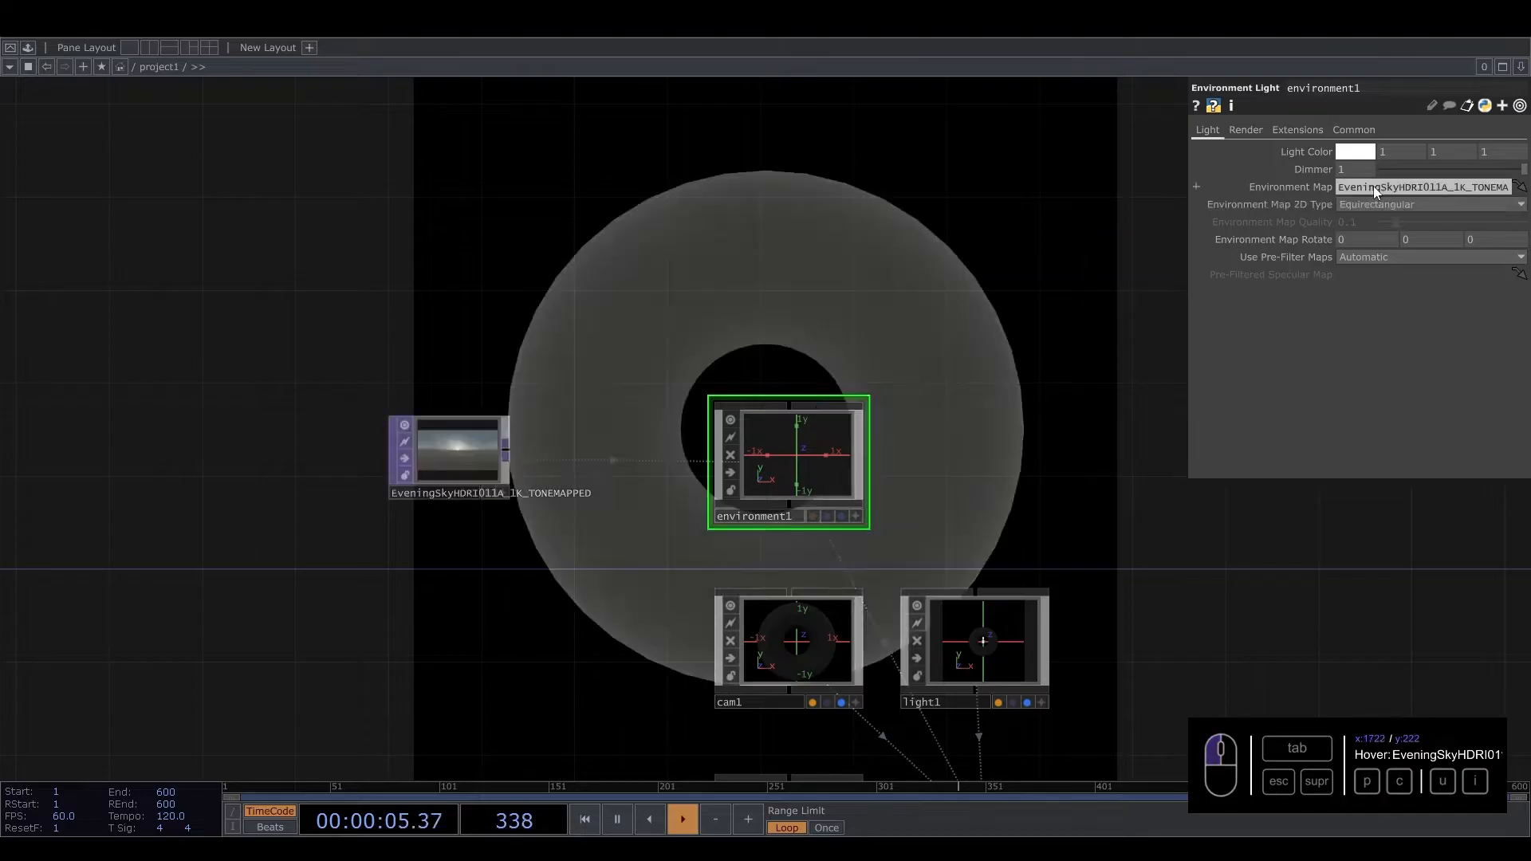
{"action": "left_click_drag", "start_coordinate": [448, 456], "coordinate": [582, 462]}
{"action": "scroll", "coordinate": [579, 464], "scroll_direction": "down", "scroll_amount": 1}
{"action": "scroll", "coordinate": [577, 468], "scroll_direction": "down", "scroll_amount": 6}
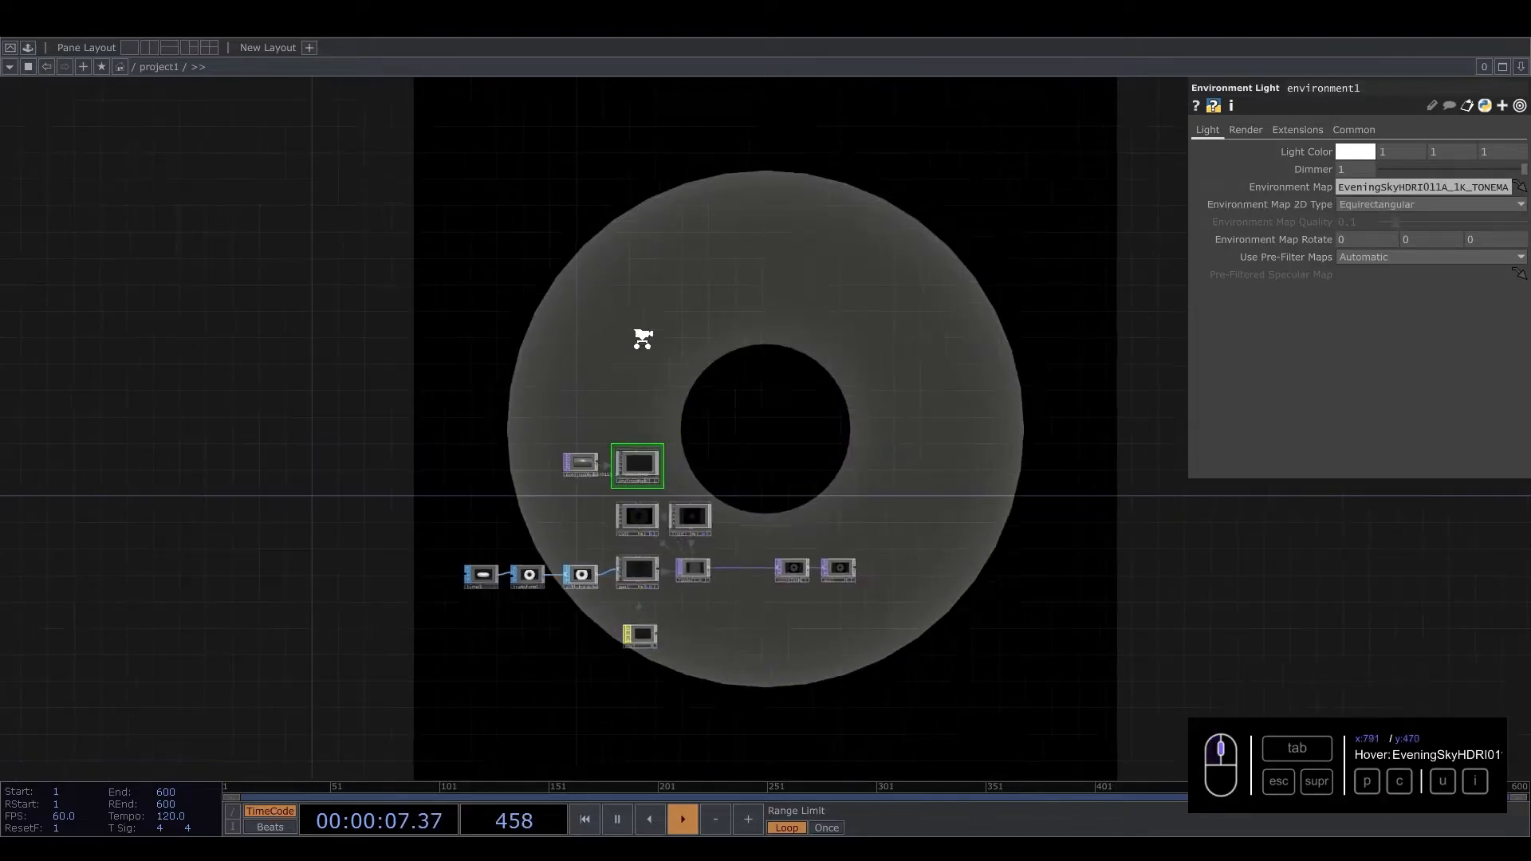
Step: Select all operators in the network and move them together to free up space in front of torus1
{"action": "left_click_drag", "start_coordinate": [638, 343], "coordinate": [769, 253]}
{"action": "scroll", "coordinate": [658, 465], "scroll_direction": "up", "scroll_amount": 3}
{"action": "left_click_drag", "start_coordinate": [609, 519], "coordinate": [404, 449]}
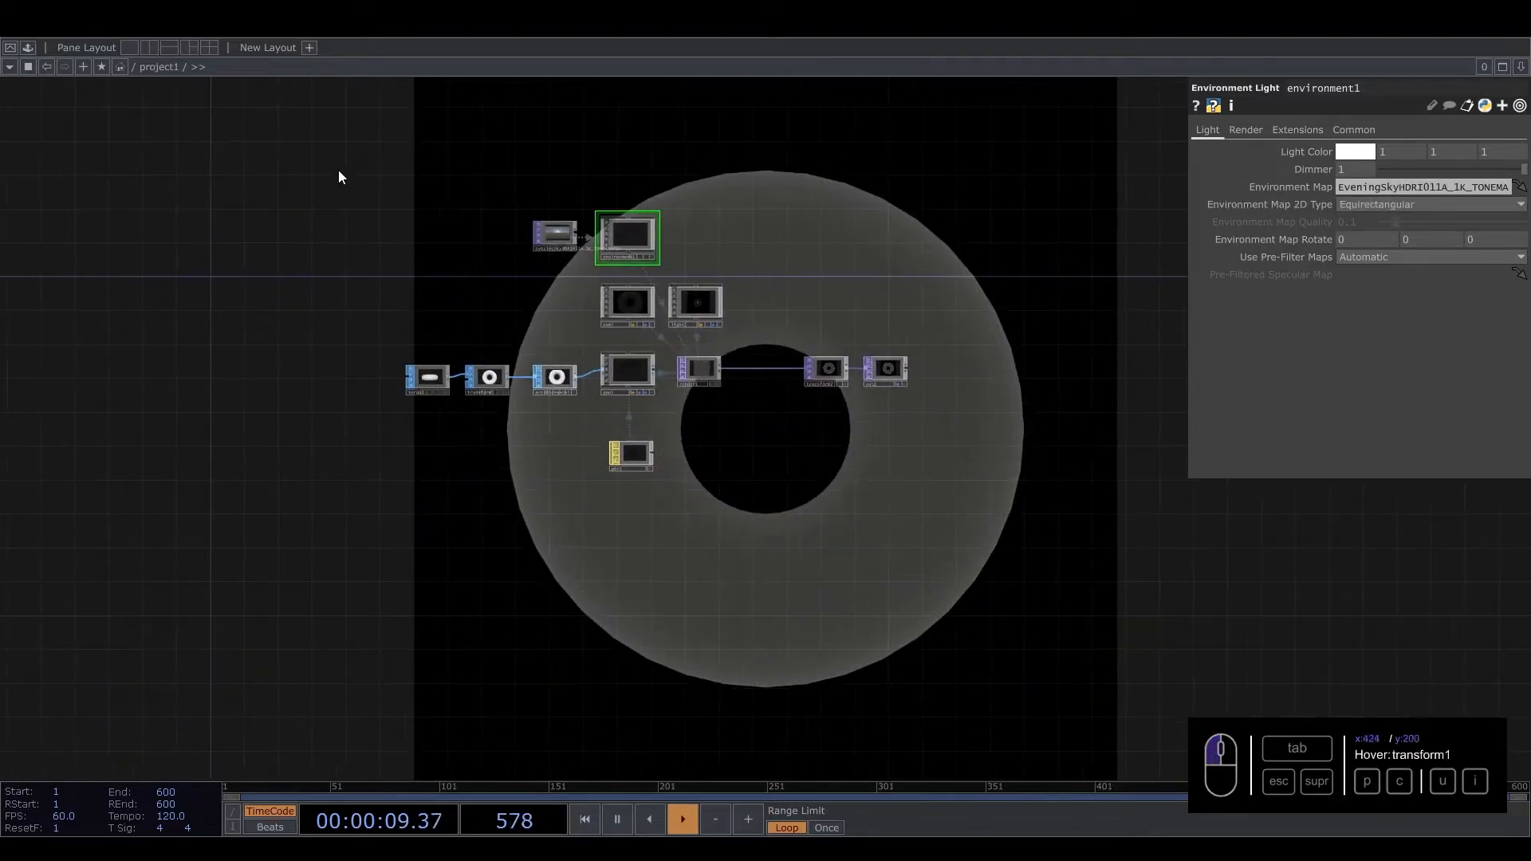
{"action": "right_click_drag", "start_coordinate": [338, 174], "coordinate": [907, 501]}
{"action": "left_click_drag", "start_coordinate": [619, 377], "coordinate": [786, 482]}
{"action": "scroll", "coordinate": [811, 590], "scroll_direction": "up", "scroll_amount": 3}
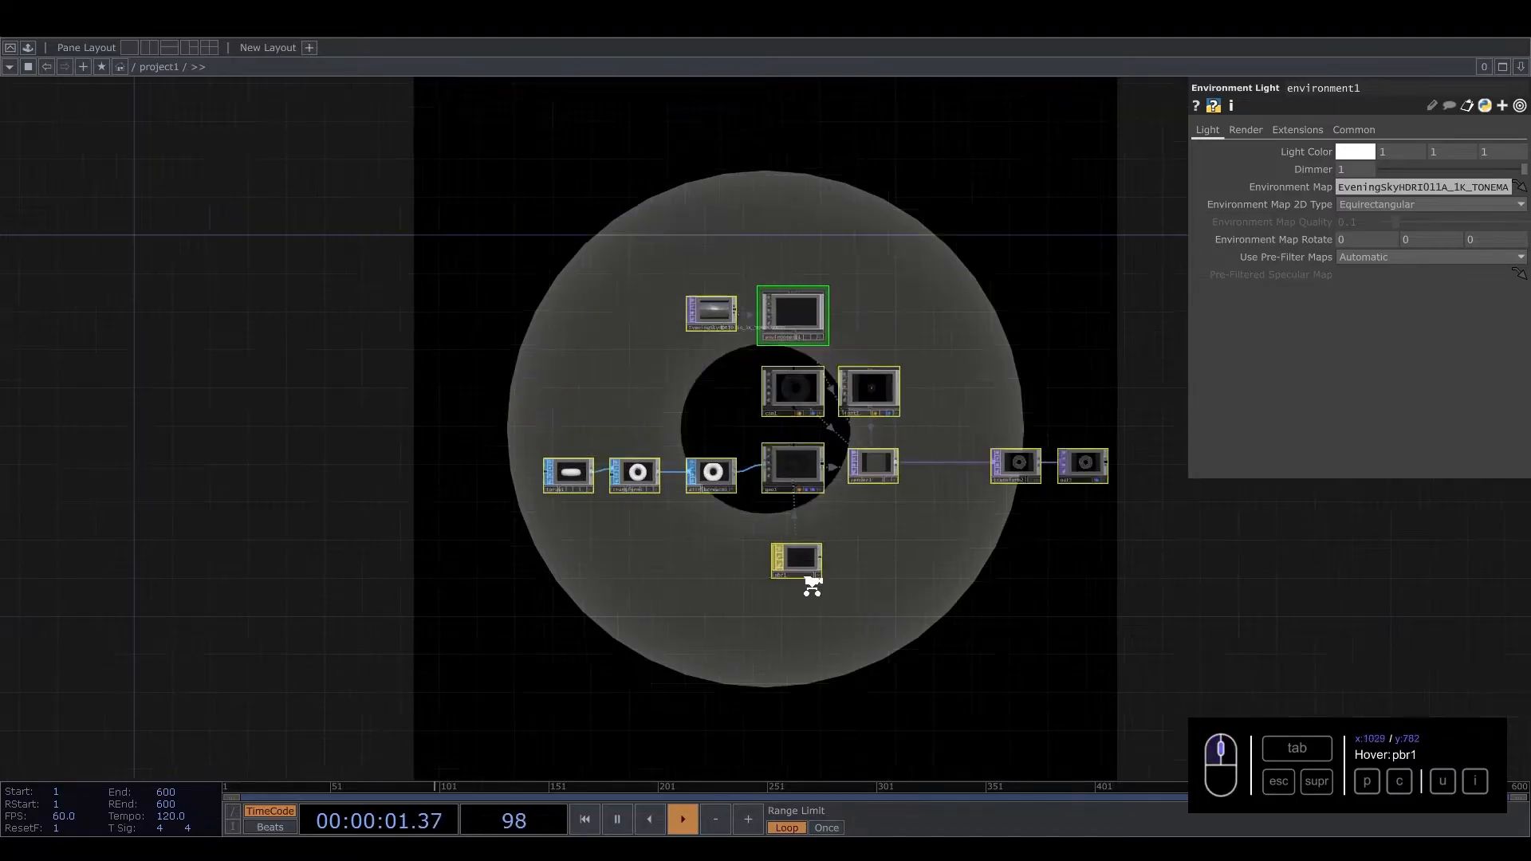
{"action": "left_click_drag", "start_coordinate": [638, 585], "coordinate": [696, 486]}
Step: Import AcousticFoamSubstance001 from the 16 PBR folder into the network and inspect its preview grid up close
{"action": "left_click", "coordinate": [1008, 846]}
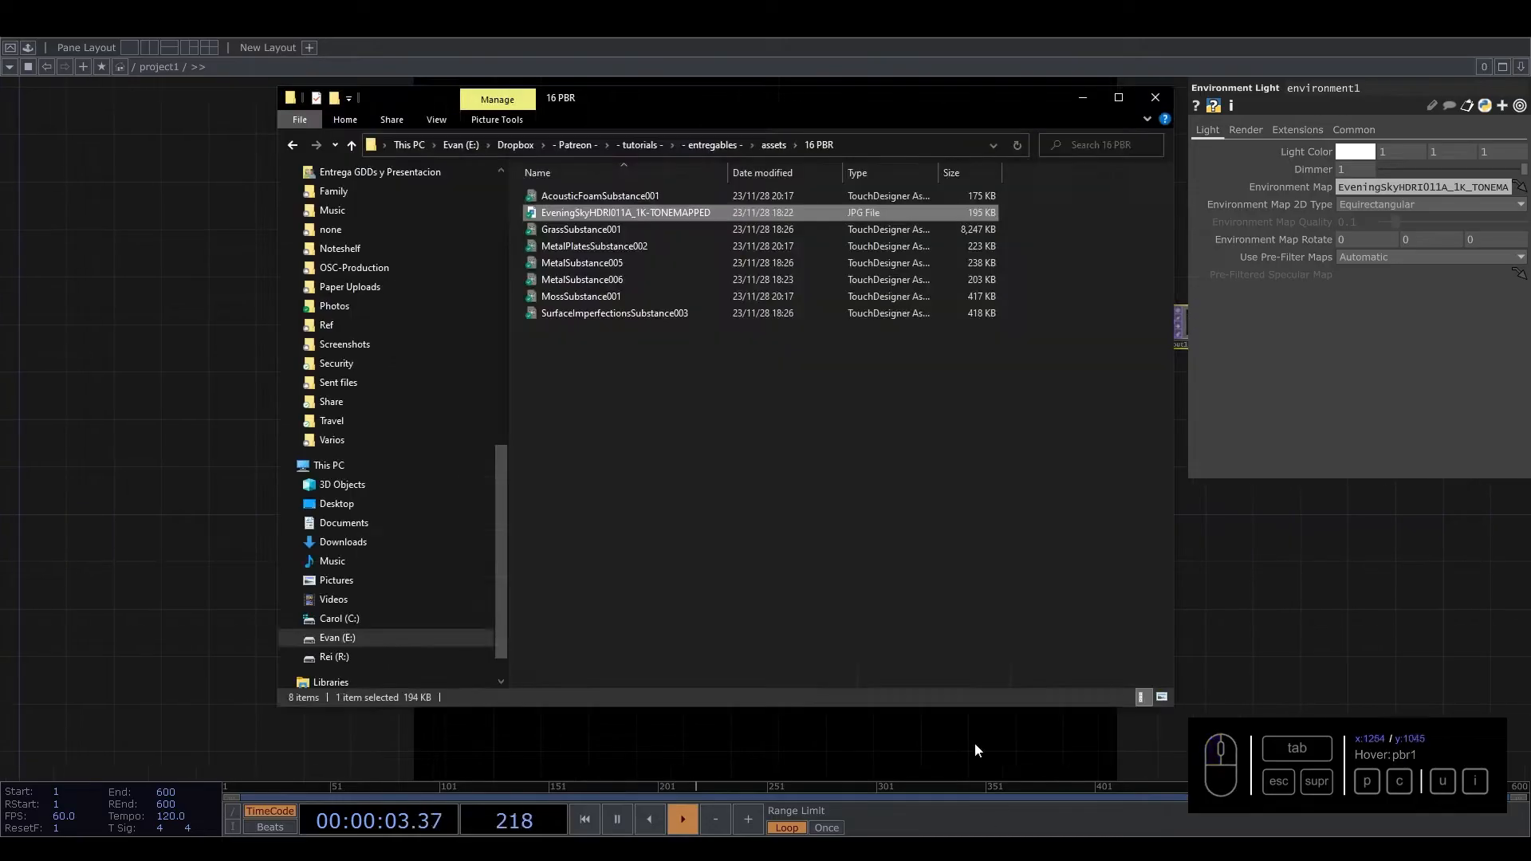
{"action": "left_click", "coordinate": [597, 196]}
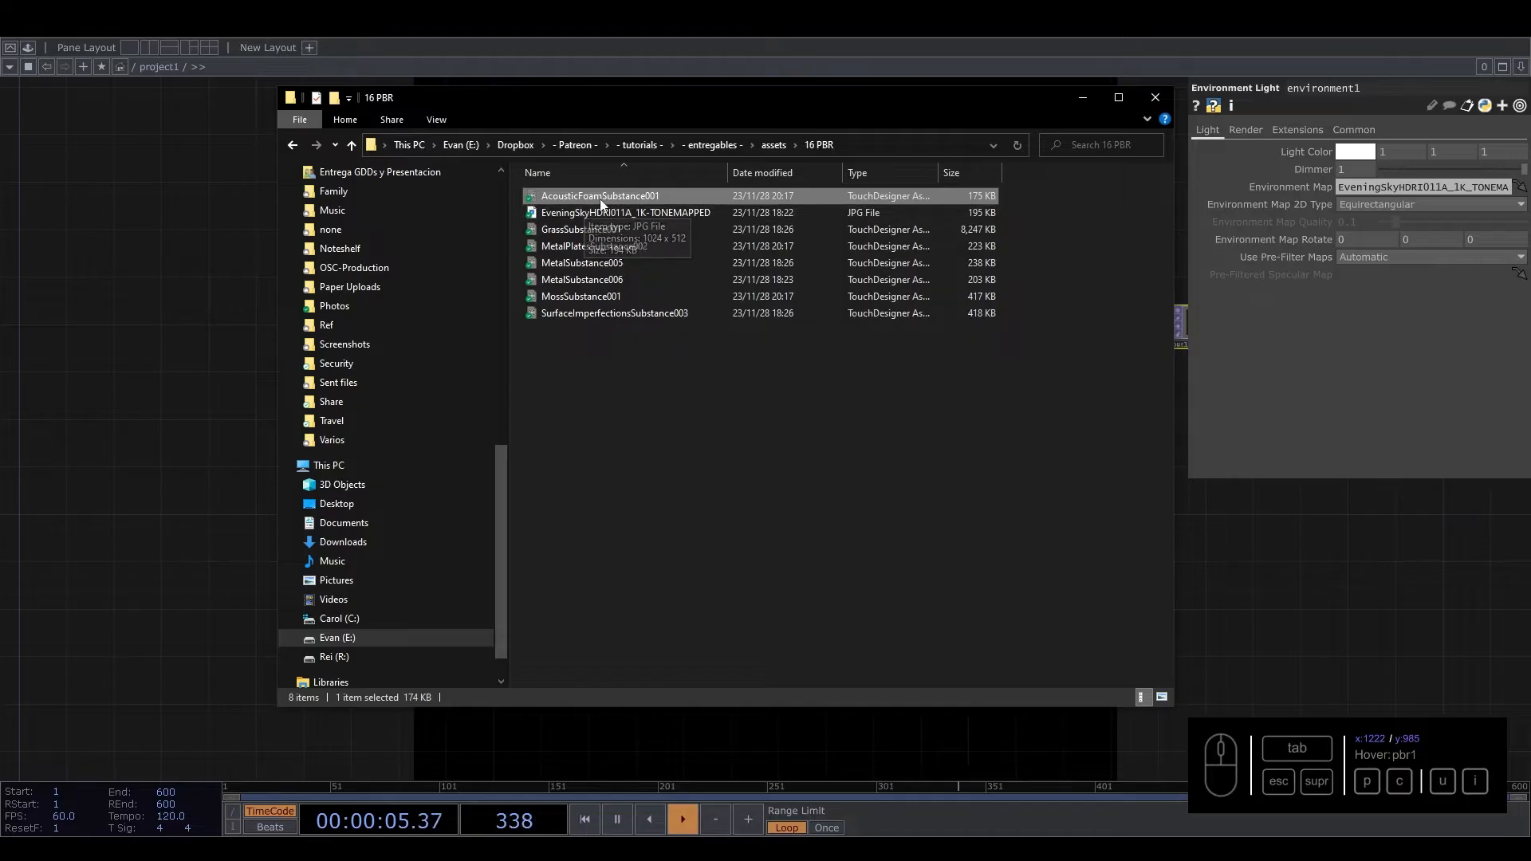
{"action": "left_click_drag", "start_coordinate": [174, 390], "coordinate": [173, 389]}
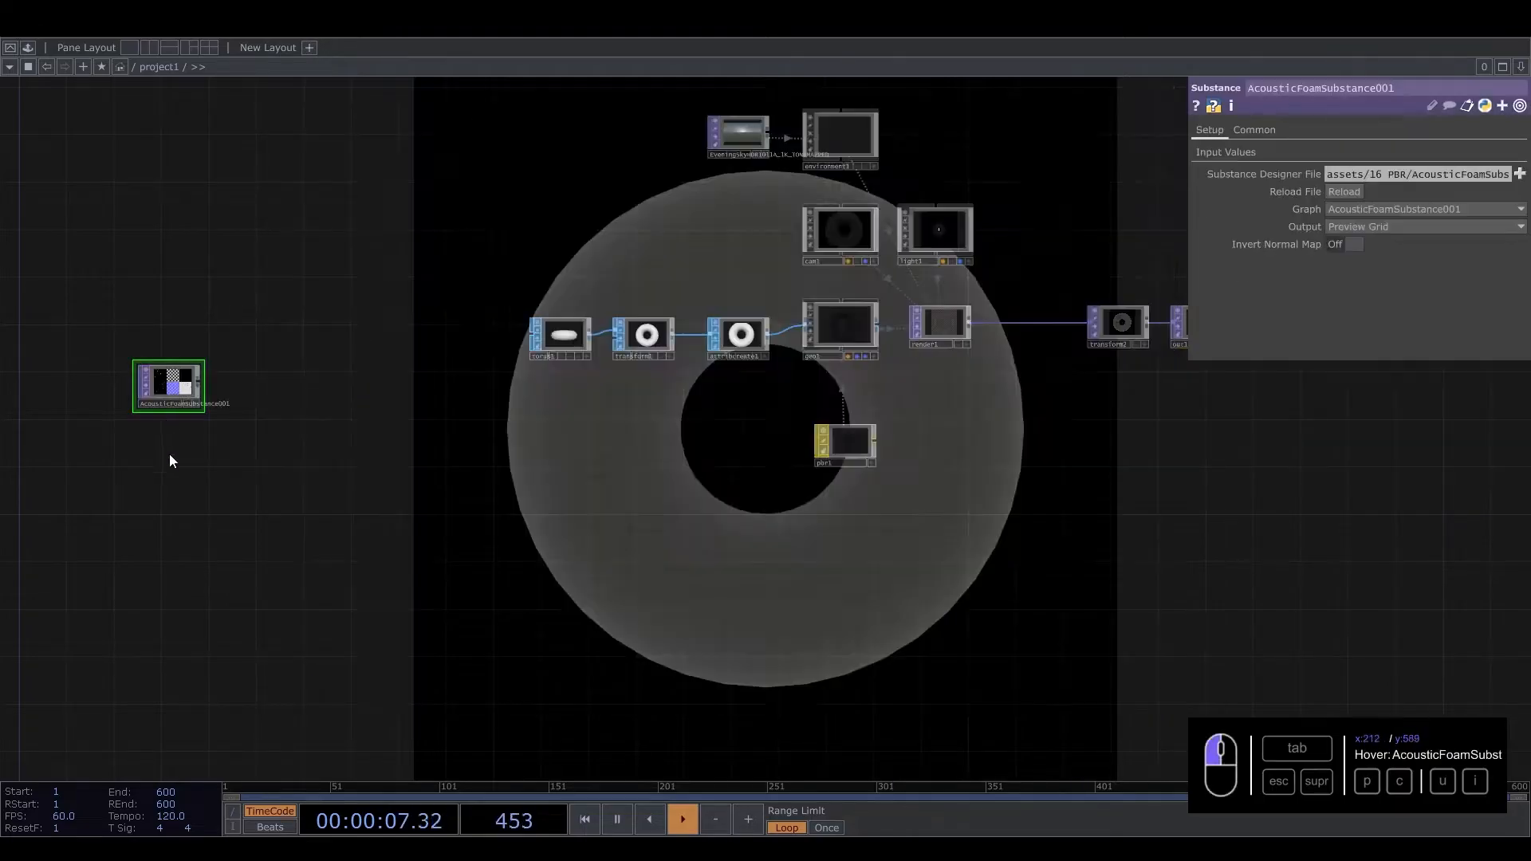
{"action": "scroll", "coordinate": [123, 343], "scroll_direction": "up", "scroll_amount": 3}
{"action": "scroll", "coordinate": [159, 399], "scroll_direction": "up", "scroll_amount": 5}
{"action": "scroll", "coordinate": [180, 426], "scroll_direction": "up", "scroll_amount": 6}
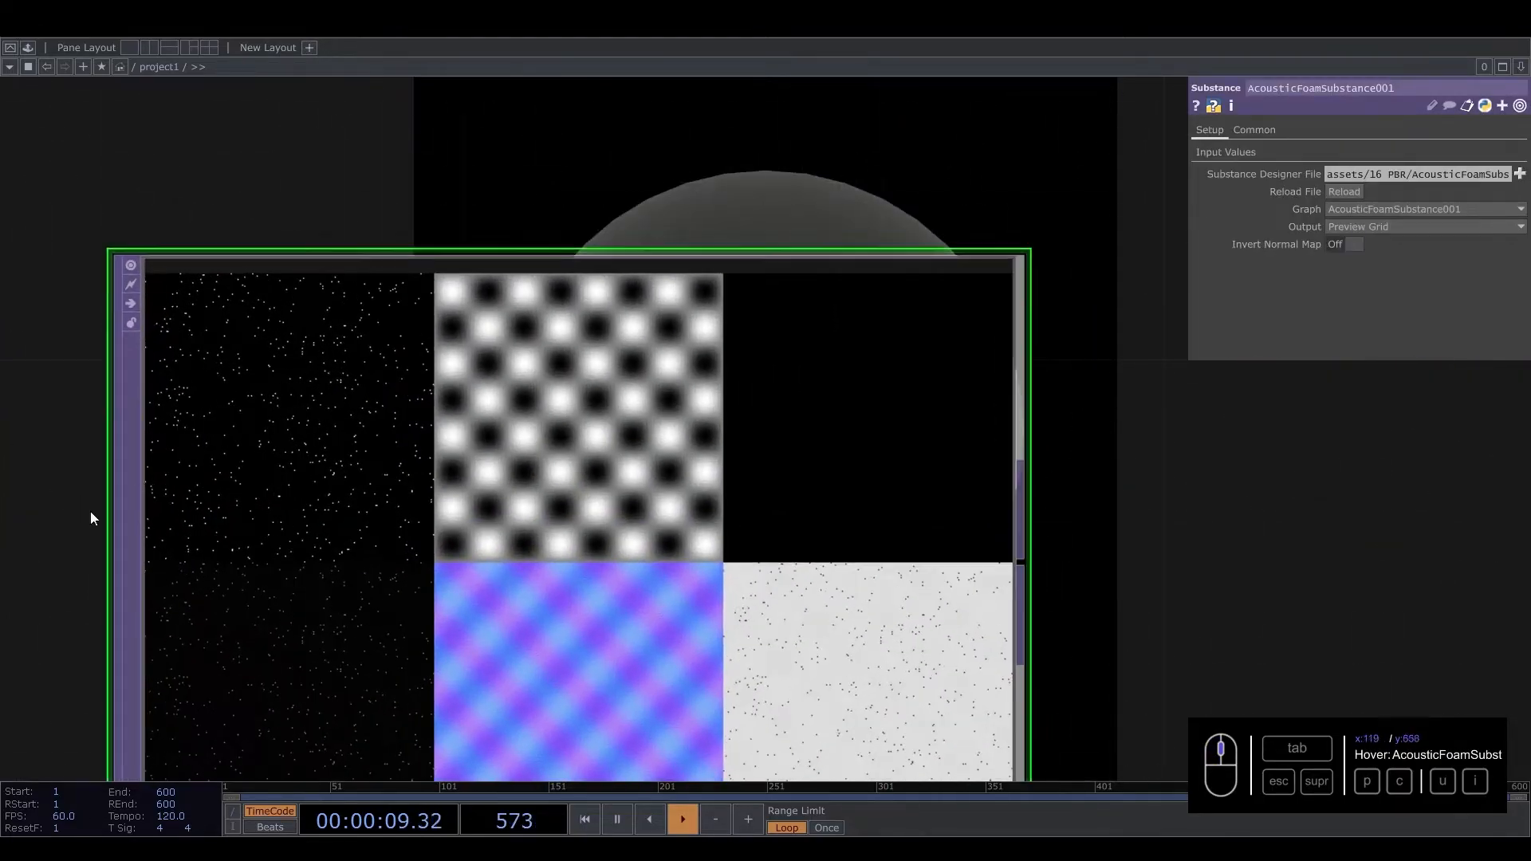
{"action": "left_click_drag", "start_coordinate": [120, 402], "coordinate": [107, 415]}
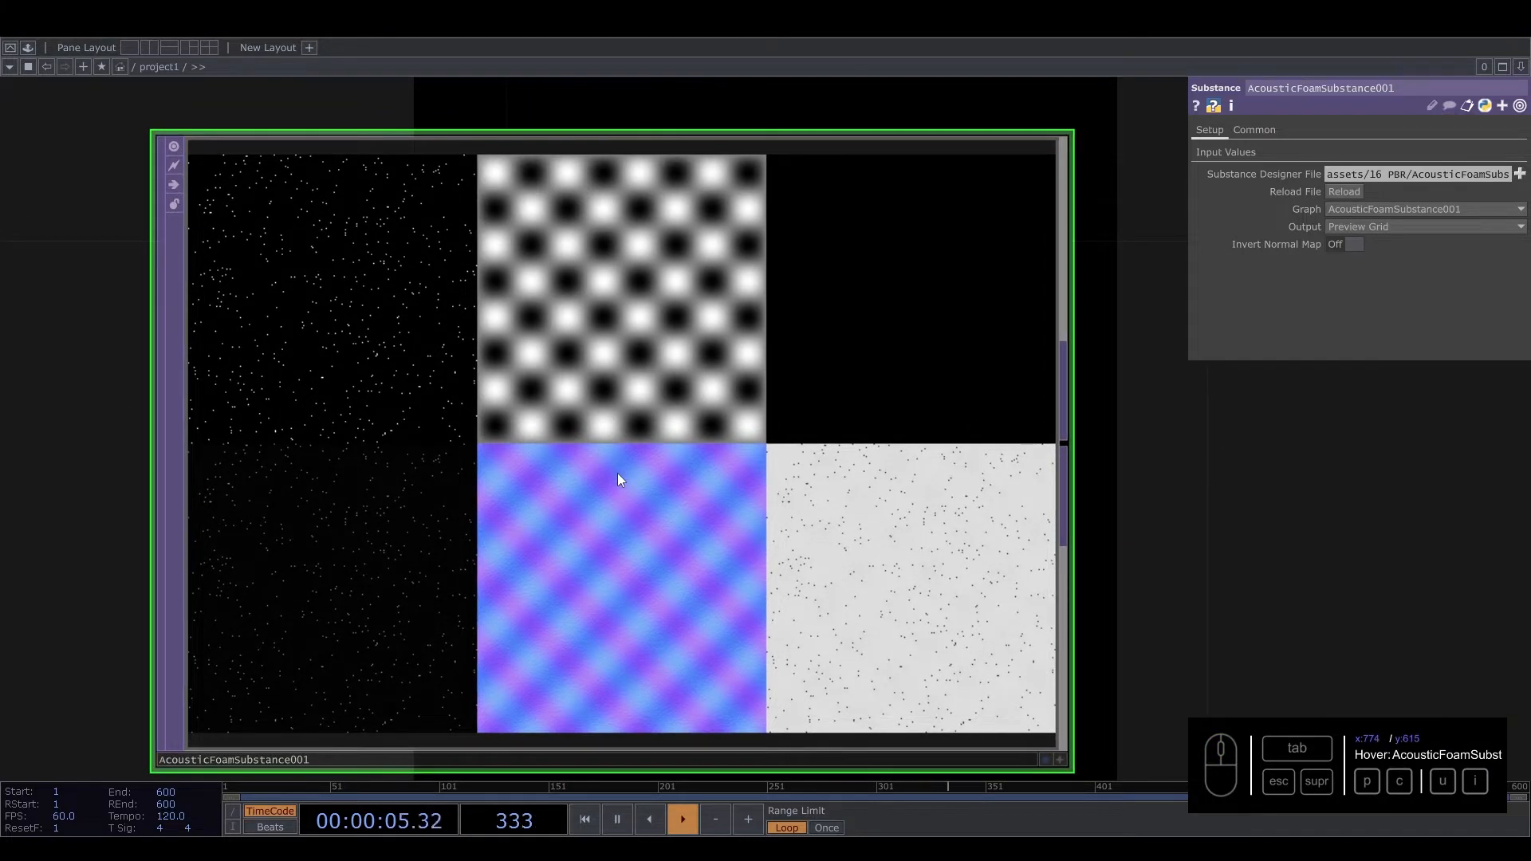
{"action": "scroll", "coordinate": [618, 478], "scroll_direction": "down", "scroll_amount": 10}
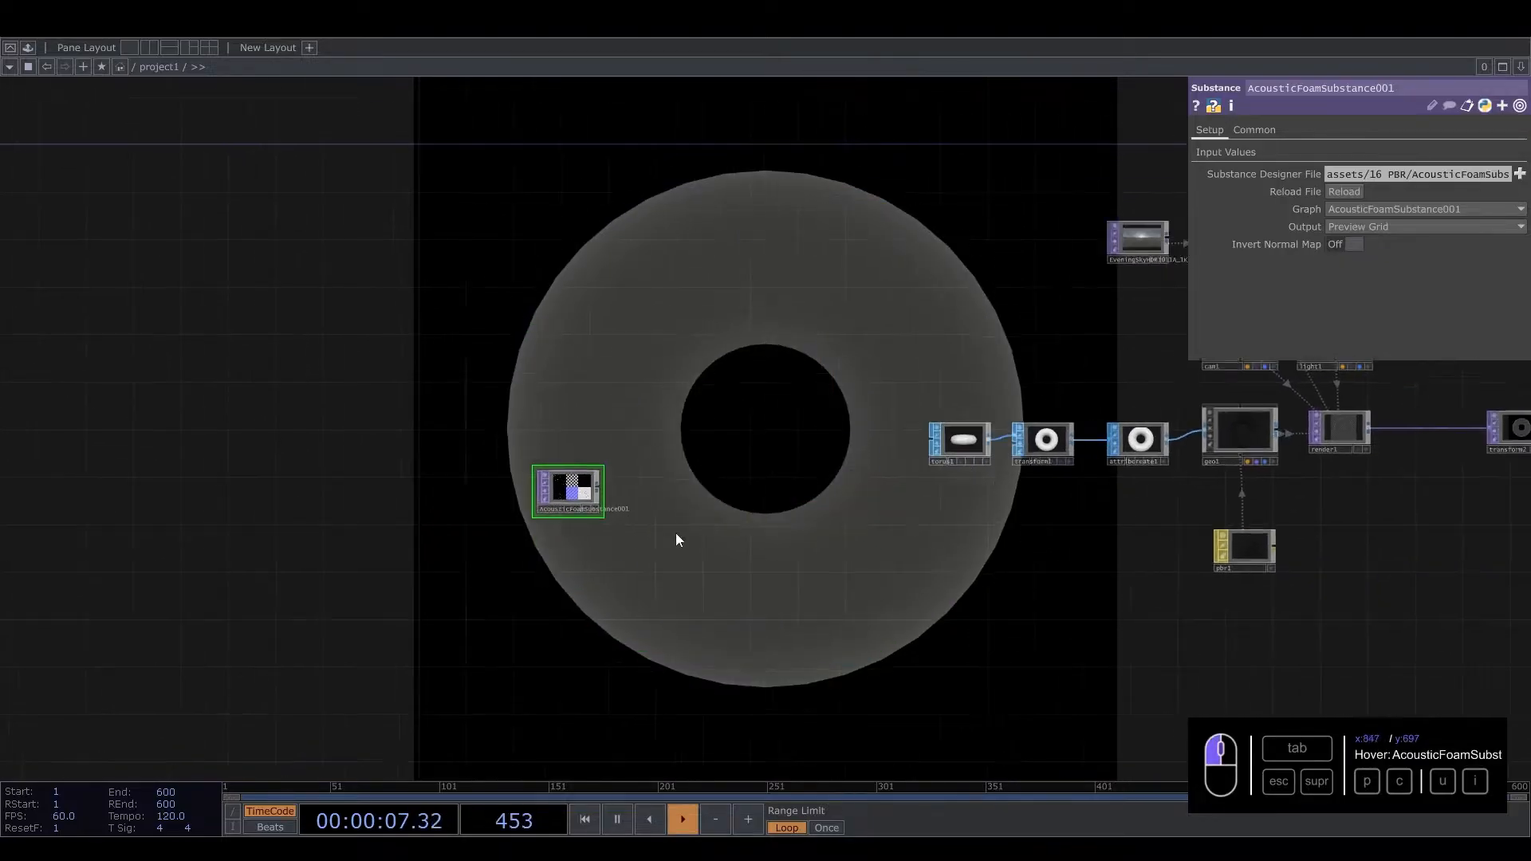
Step: Place AcousticFoamSubstance001 below torus1 and assign it as the Substance TOP in pbr1's maps
{"action": "left_click_drag", "start_coordinate": [490, 485], "coordinate": [663, 507]}
{"action": "left_click", "coordinate": [1193, 542]}
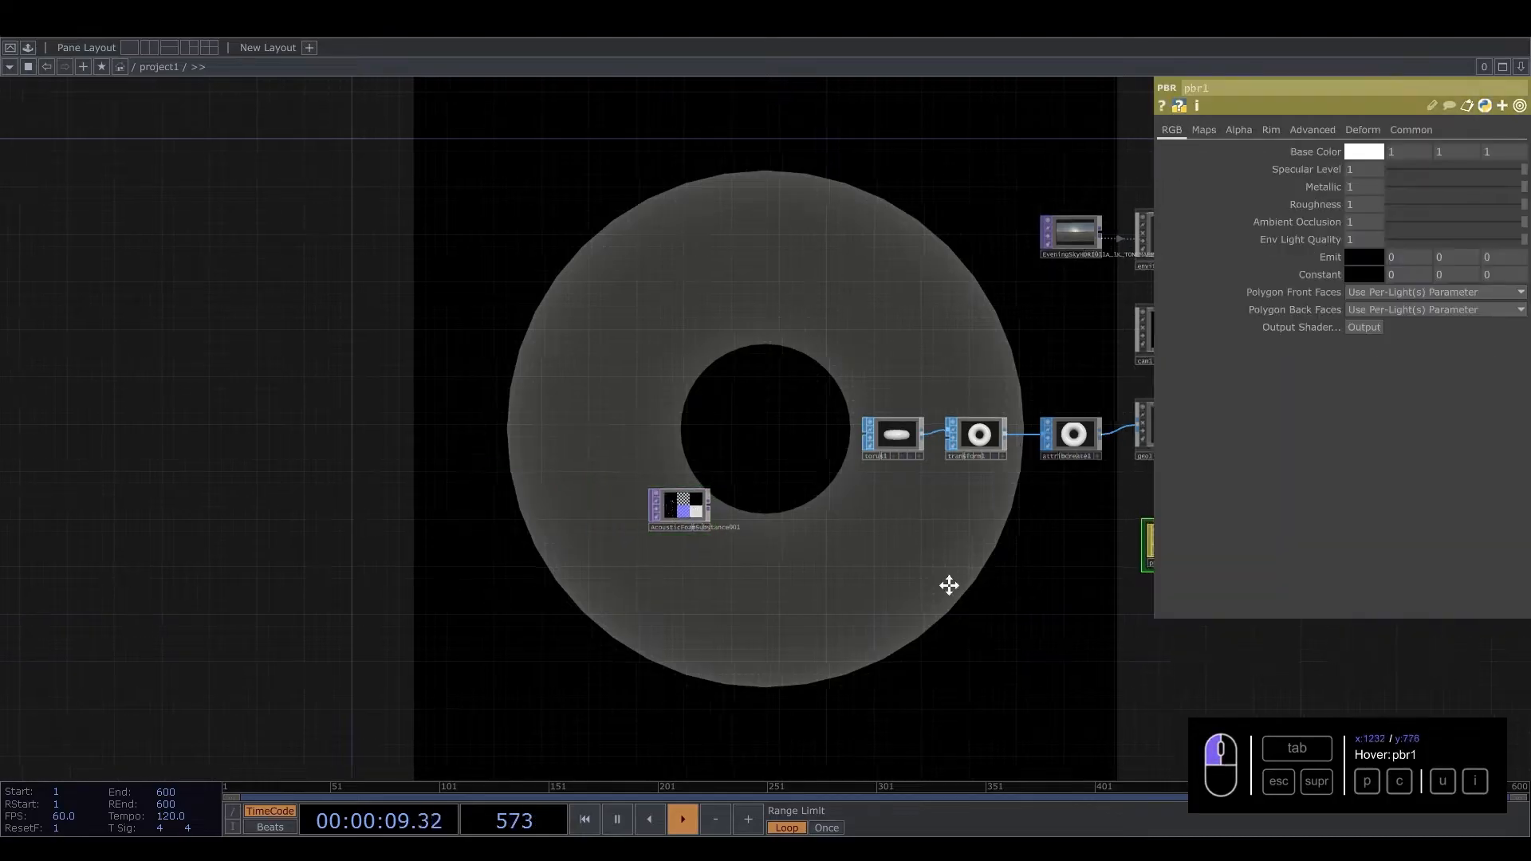
{"action": "left_click_drag", "start_coordinate": [949, 585], "coordinate": [758, 549]}
{"action": "left_click", "coordinate": [1204, 130]}
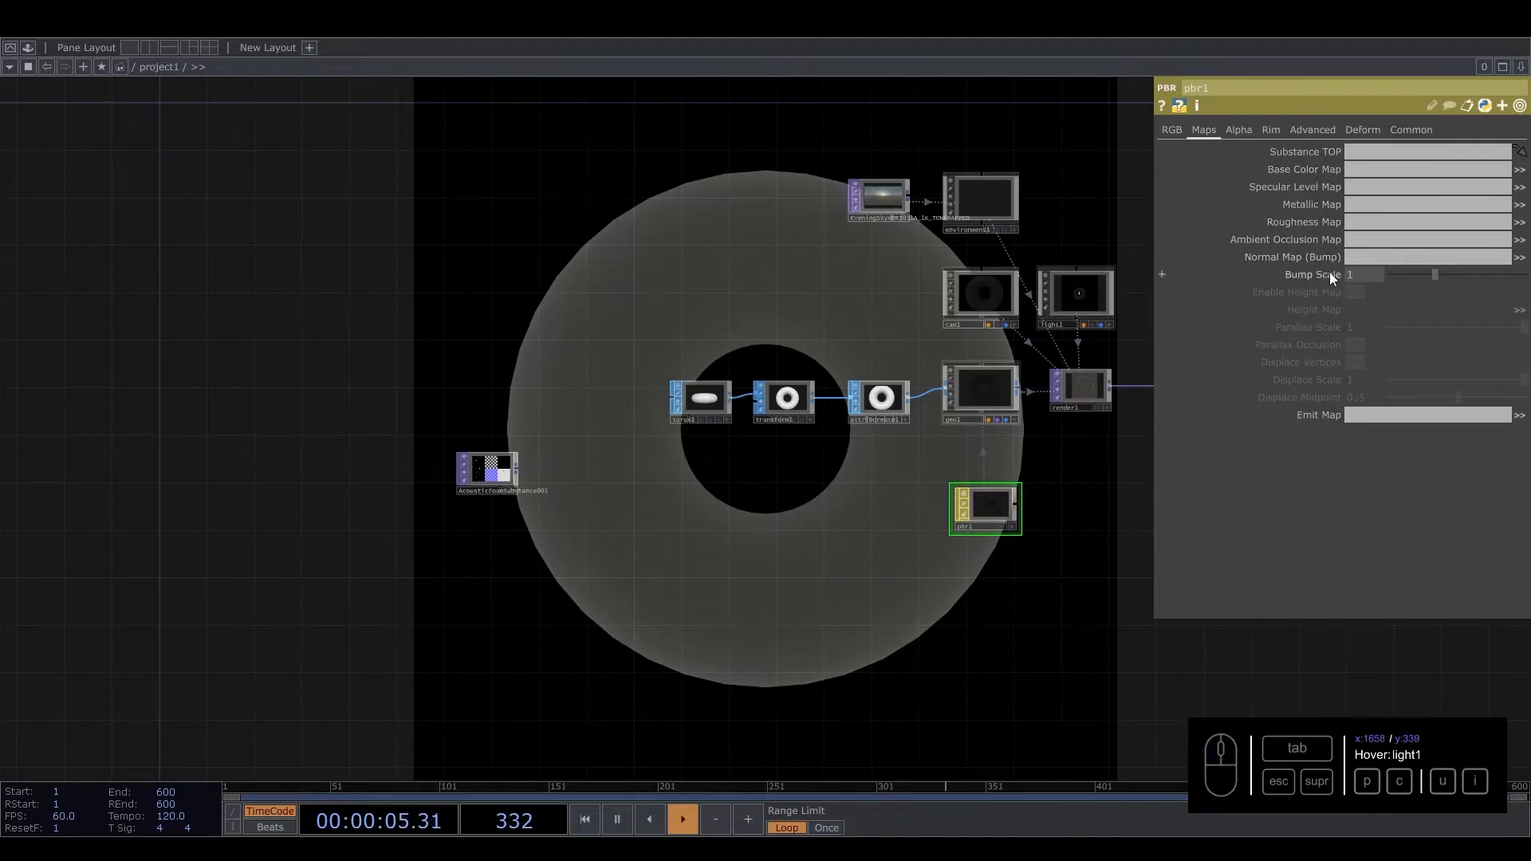
{"action": "scroll", "coordinate": [495, 475], "scroll_direction": "up", "scroll_amount": 5}
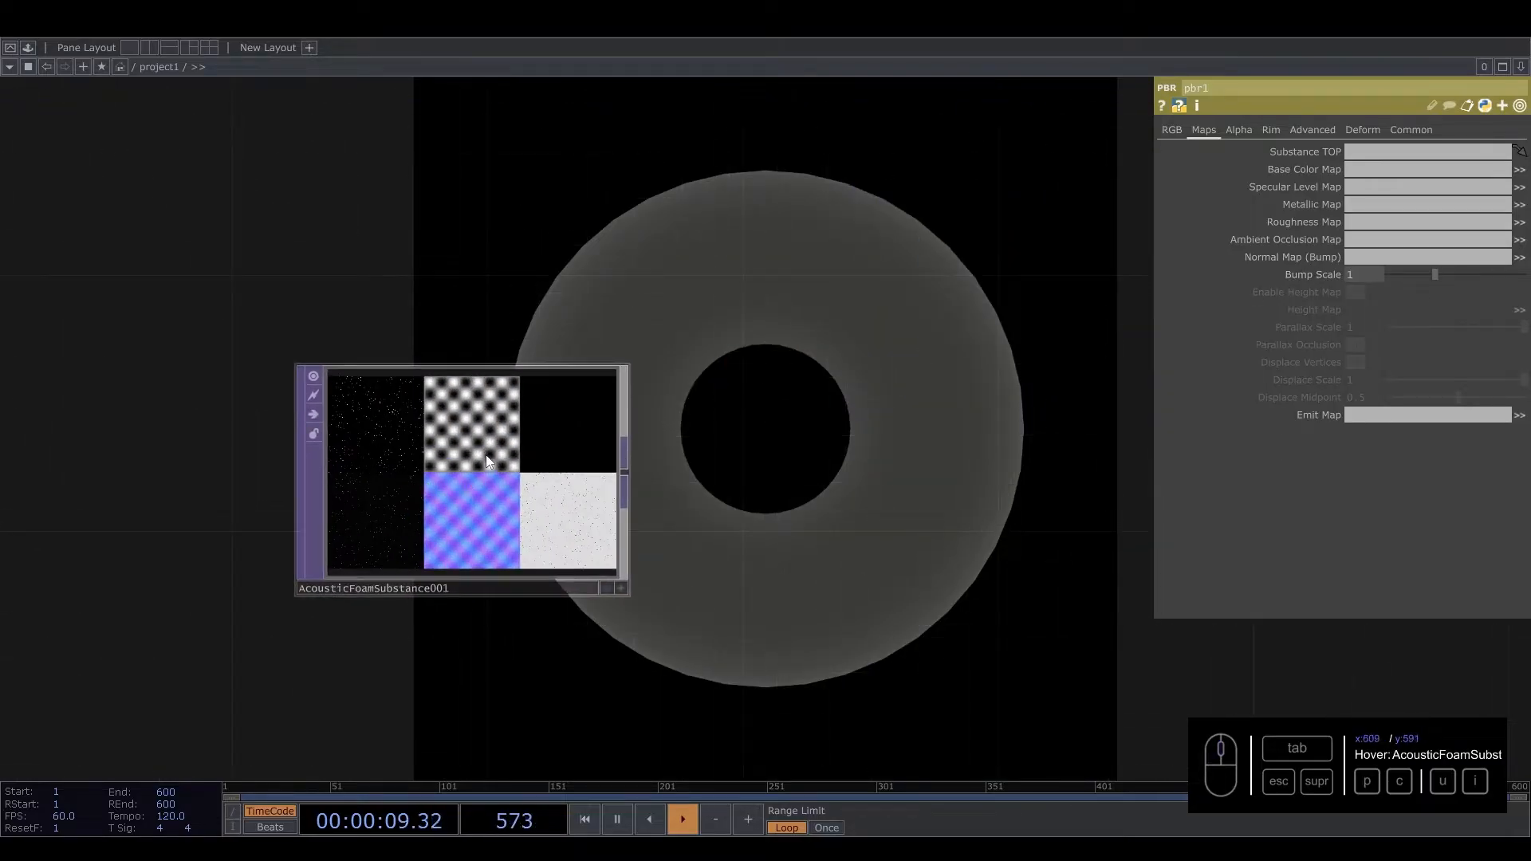
{"action": "scroll", "coordinate": [548, 476], "scroll_direction": "down", "scroll_amount": 3}
{"action": "scroll", "coordinate": [547, 477], "scroll_direction": "down", "scroll_amount": 2}
{"action": "left_click_drag", "start_coordinate": [548, 477], "coordinate": [965, 500]}
{"action": "left_click_drag", "start_coordinate": [1019, 618], "coordinate": [446, 570]}
{"action": "left_click_drag", "start_coordinate": [417, 437], "coordinate": [1365, 152]}
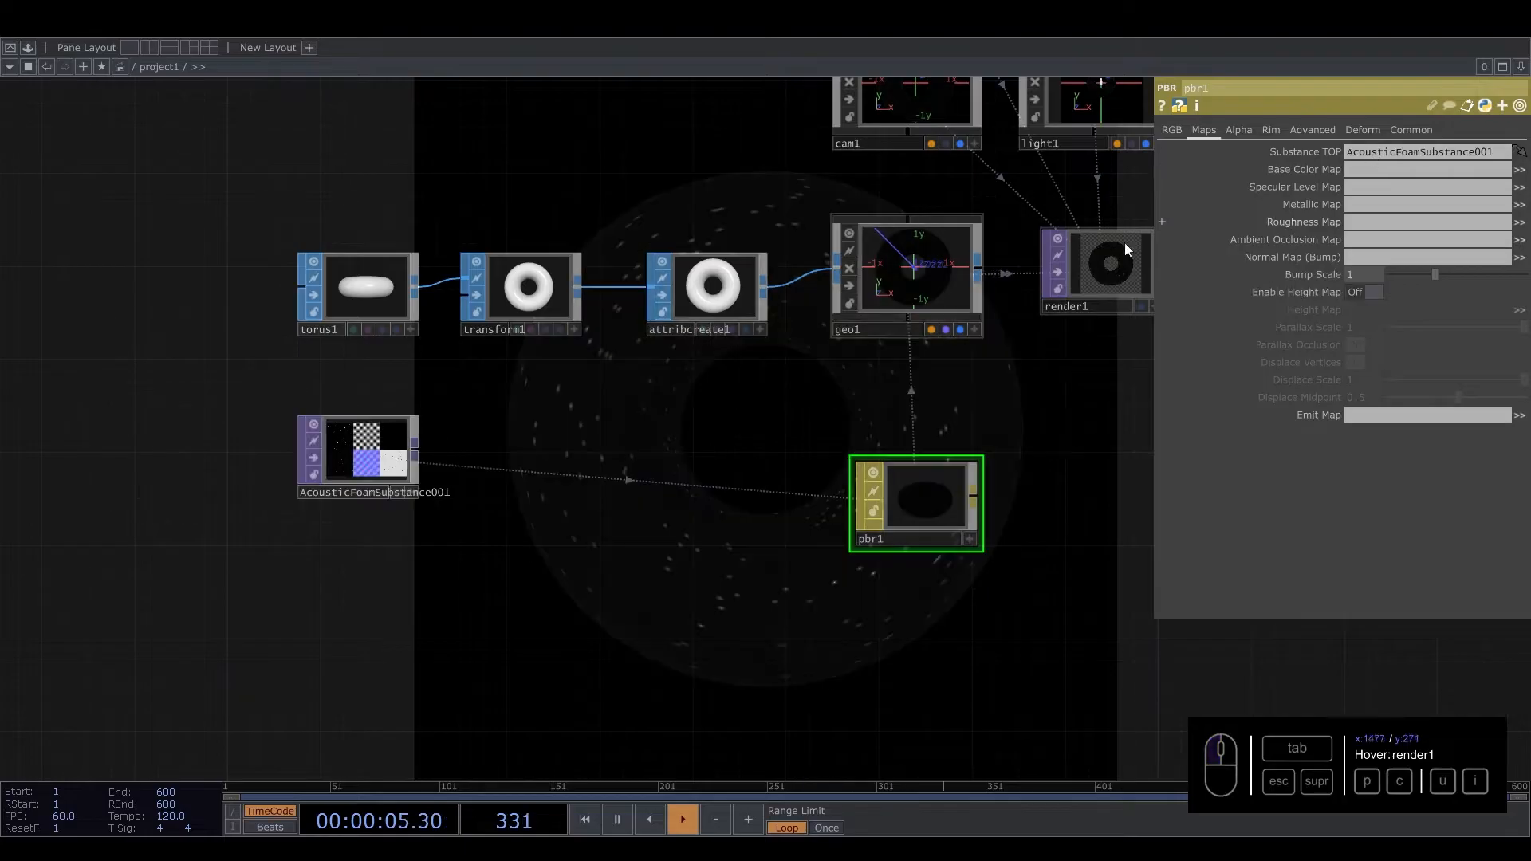
Step: Enable pbr1's height map, Parallax Occlusion and Displace Vertices, with Displace Scale at 0.78
{"action": "left_click_drag", "start_coordinate": [687, 534], "coordinate": [774, 805]}
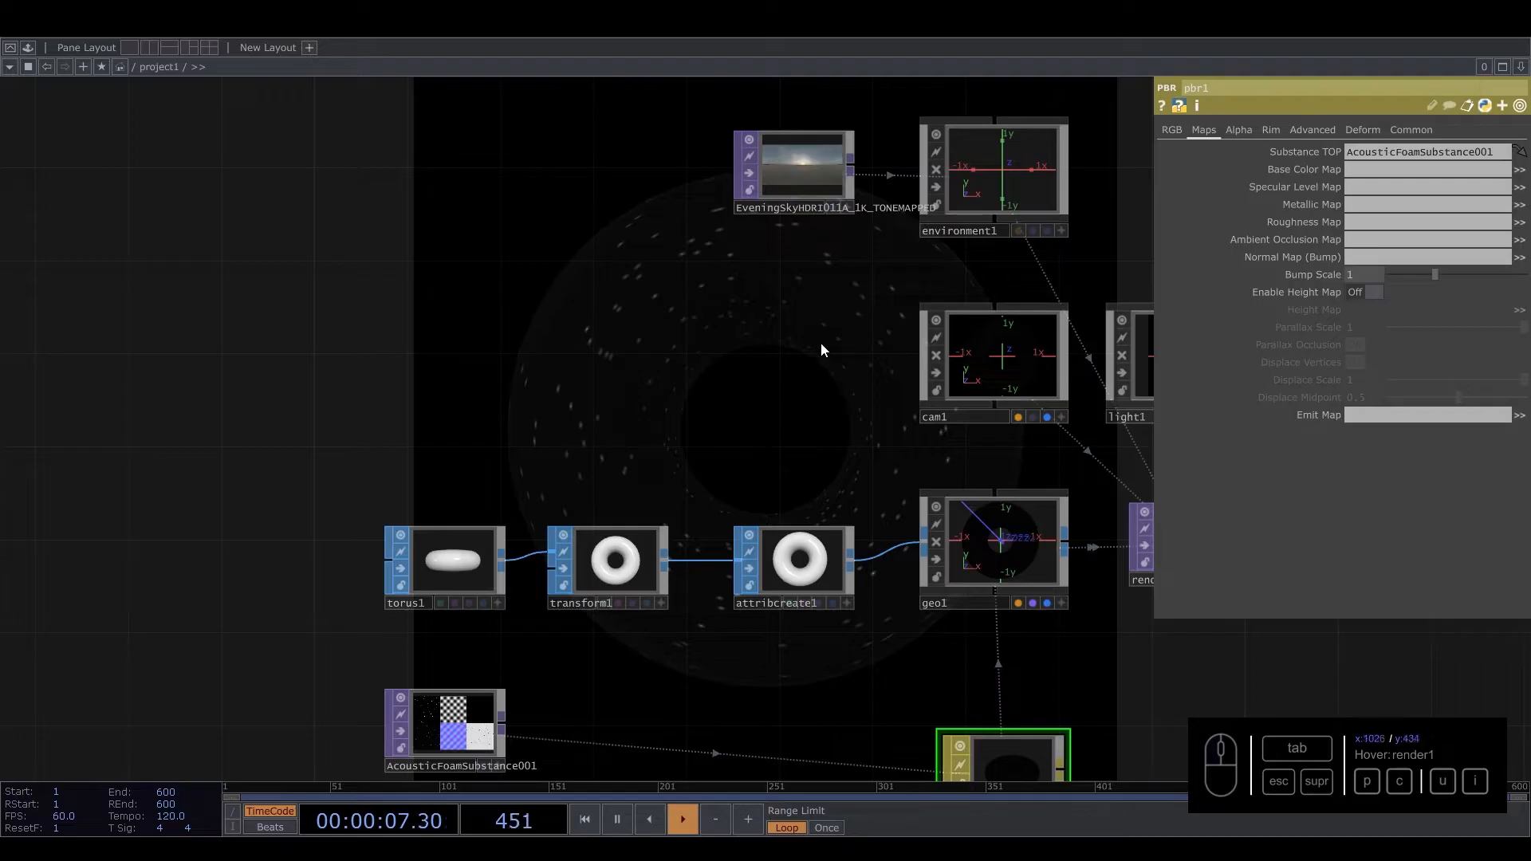
{"action": "left_click", "coordinate": [1370, 295]}
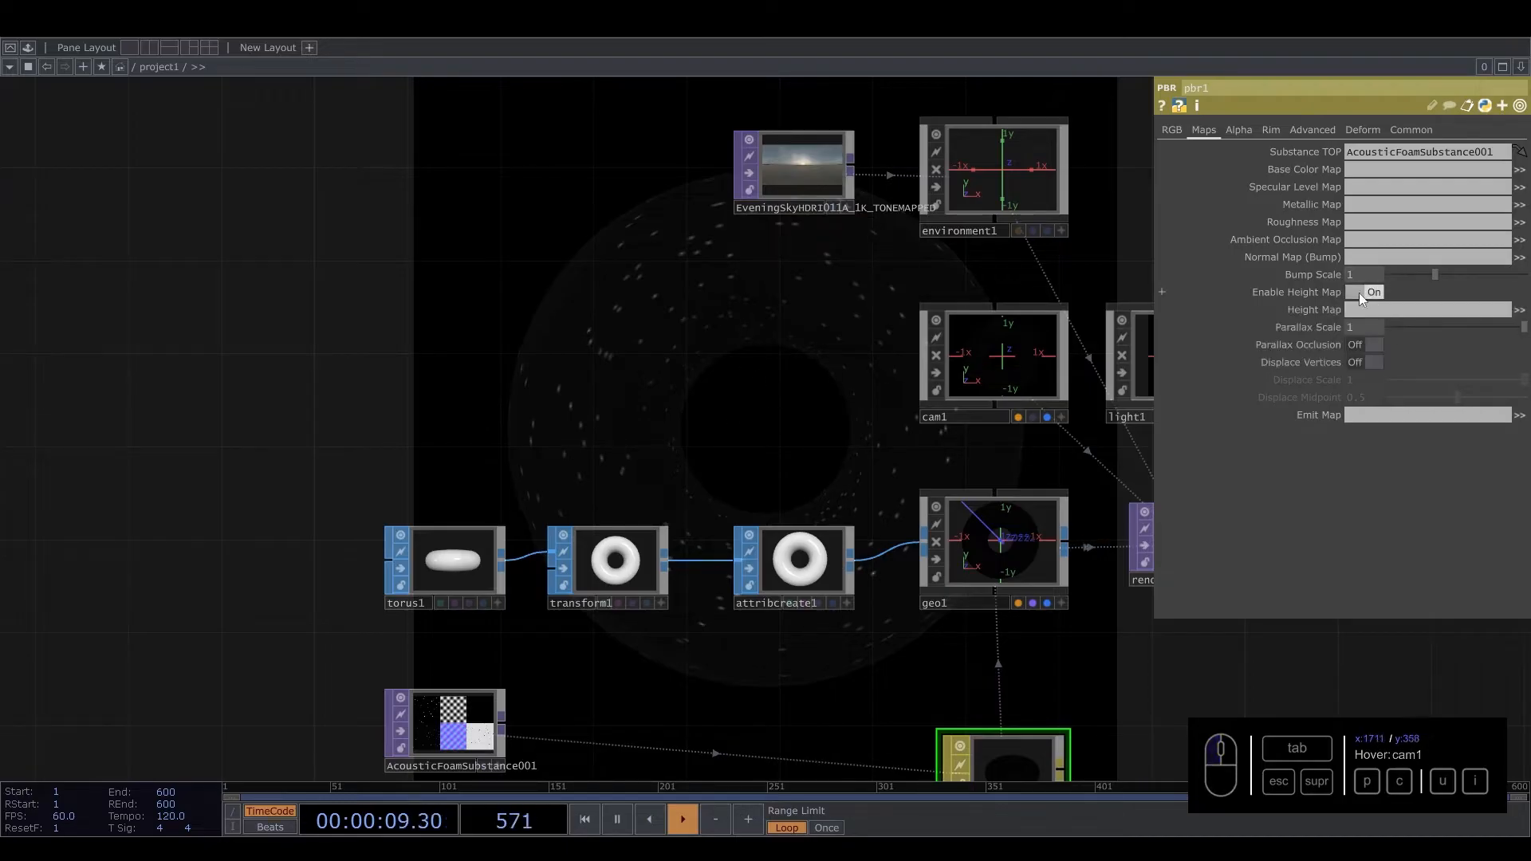
{"action": "left_click", "coordinate": [1371, 345]}
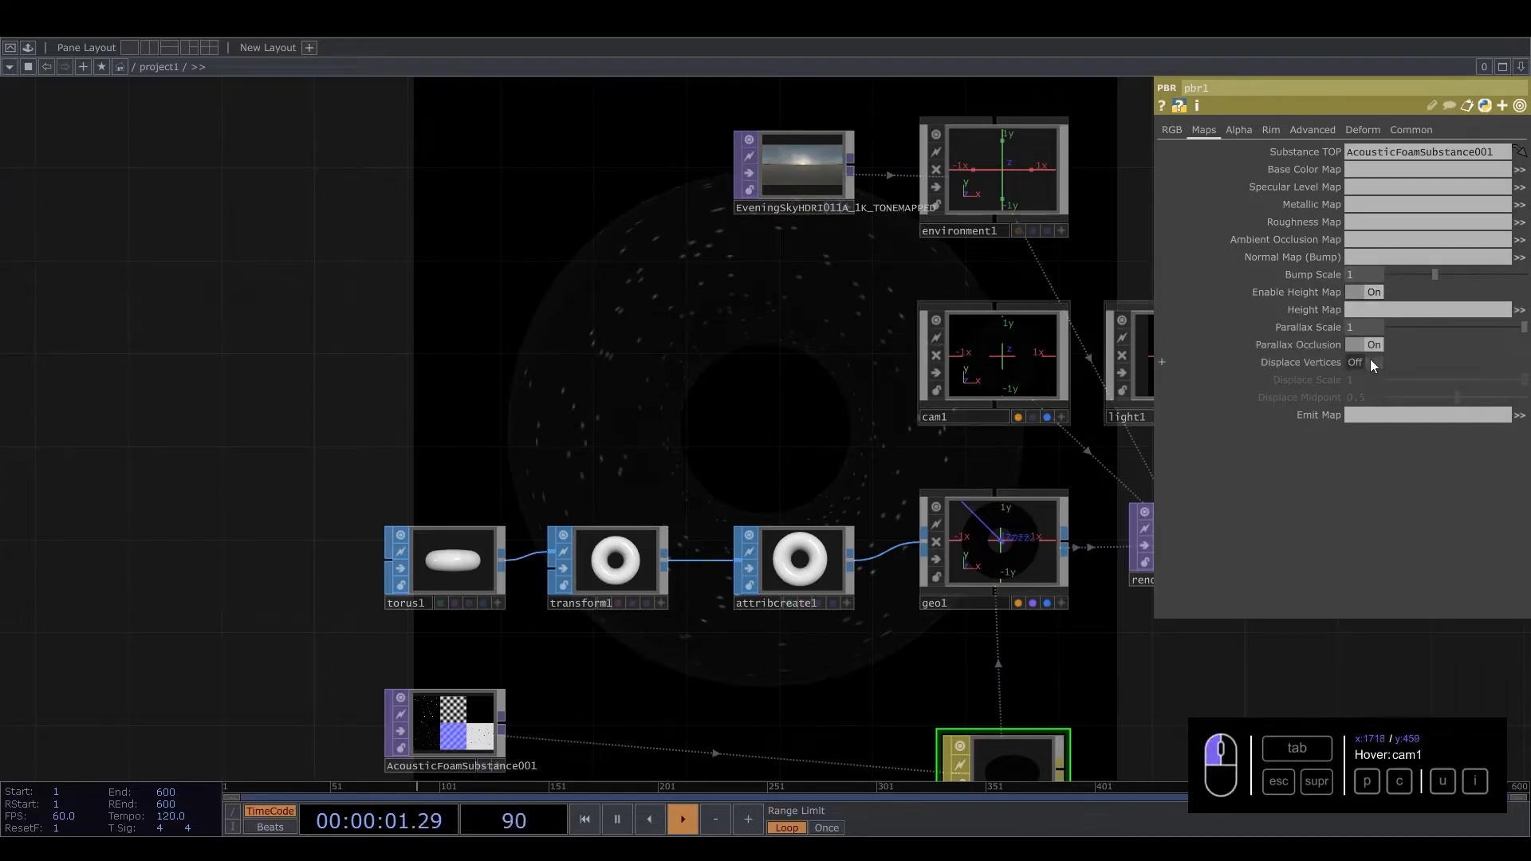
{"action": "left_click", "coordinate": [1369, 362]}
{"action": "mouse_move", "coordinate": [1524, 383]}
{"action": "left_mouse_down"}
{"action": "mouse_move", "coordinate": [1409, 390]}
{"action": "mouse_move", "coordinate": [1495, 389]}
{"action": "left_mouse_up"}
Step: Insert a Level TOP between render1 and transform2 with Brightness 1 at 2 and Gamma 1 at 1.09
{"action": "left_click_drag", "start_coordinate": [558, 389], "coordinate": [72, 389]}
{"action": "left_click_drag", "start_coordinate": [861, 554], "coordinate": [680, 535]}
{"action": "right_click", "coordinate": [603, 514]}
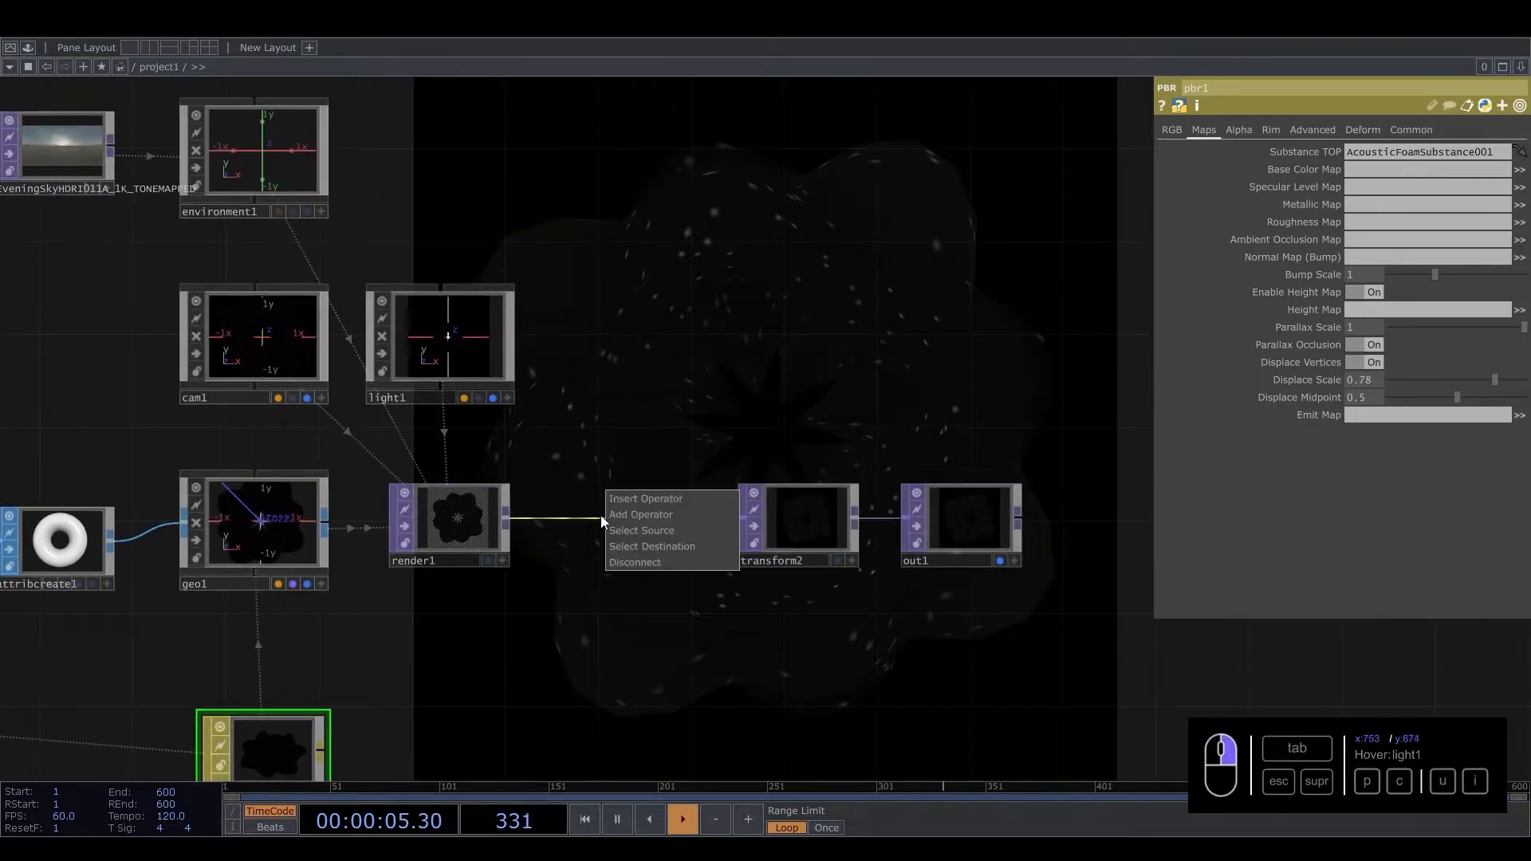
{"action": "left_click", "coordinate": [615, 504]}
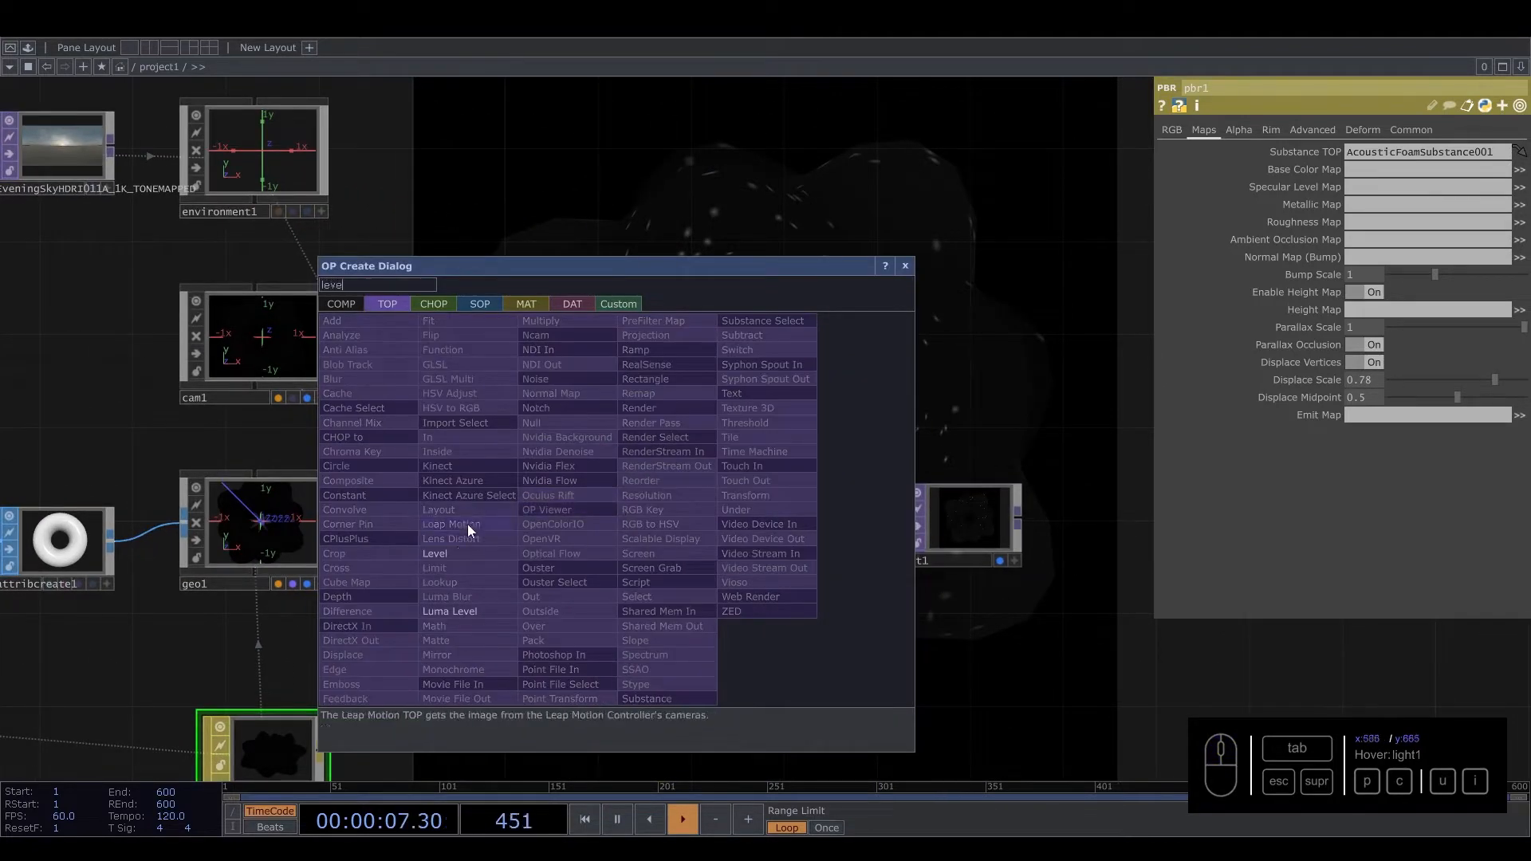
{"action": "left_click", "coordinate": [437, 554]}
{"action": "left_click", "coordinate": [633, 523]}
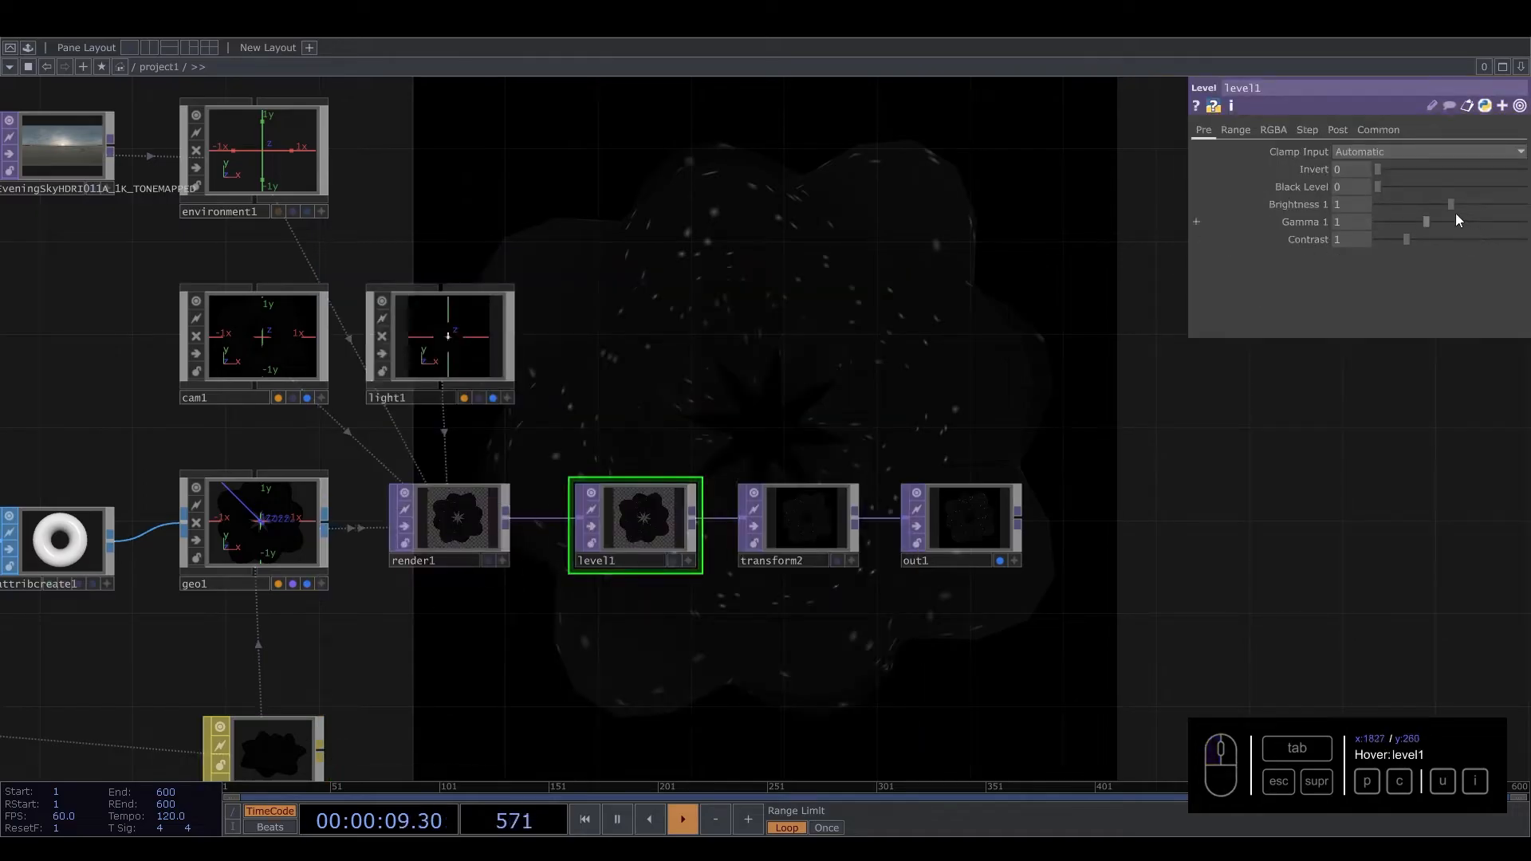
{"action": "left_click_drag", "start_coordinate": [1452, 205], "coordinate": [1514, 205]}
{"action": "left_click_drag", "start_coordinate": [1425, 222], "coordinate": [1525, 195]}
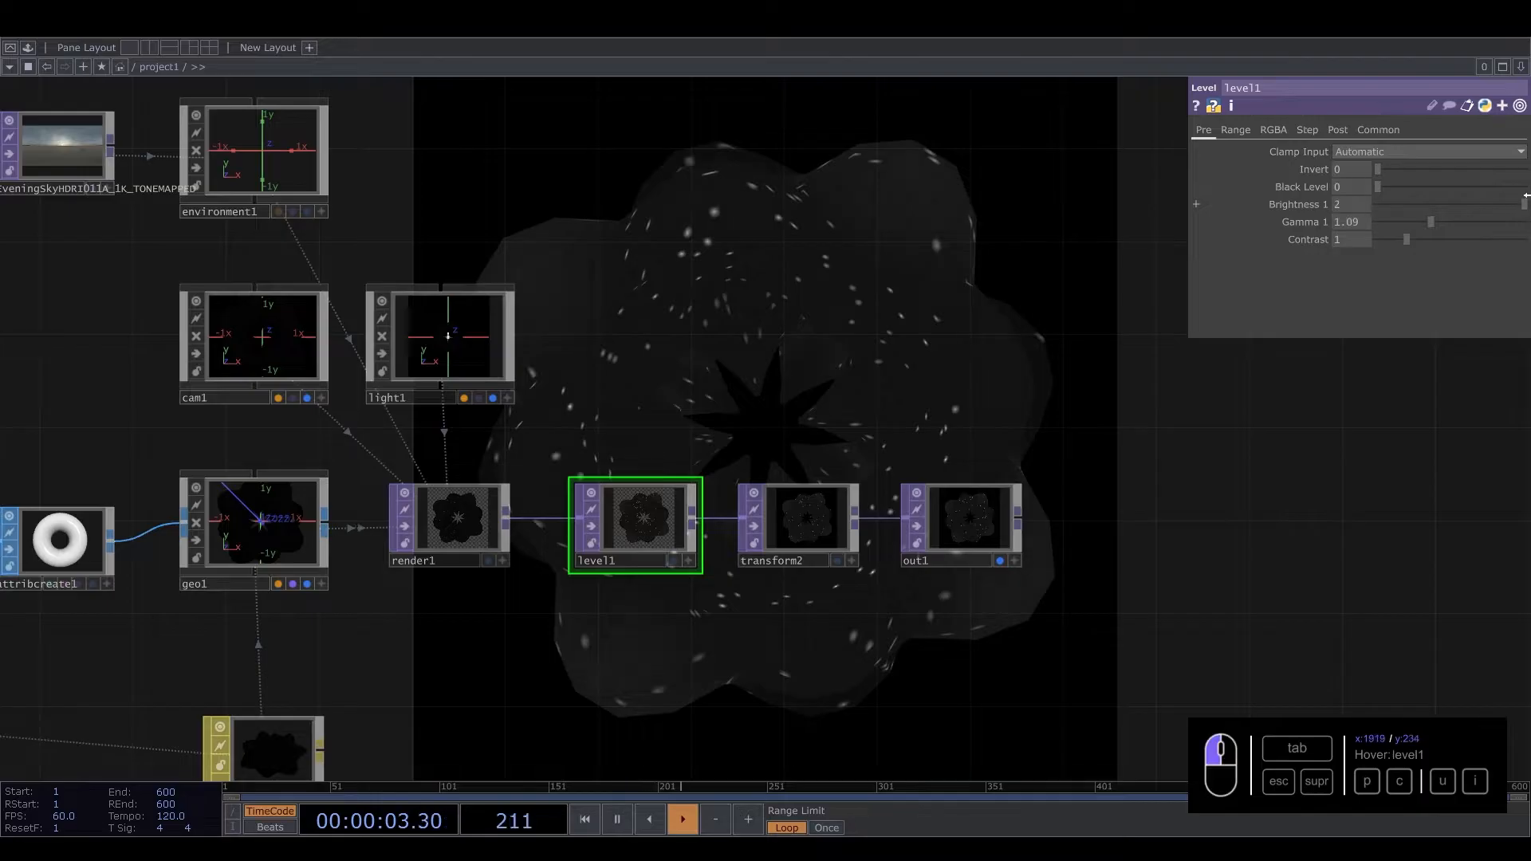
Step: Move AcousticFoamSubstance001 farther away from pbr1 to make room between the two operators
{"action": "scroll", "coordinate": [834, 348], "scroll_direction": "down", "scroll_amount": 4}
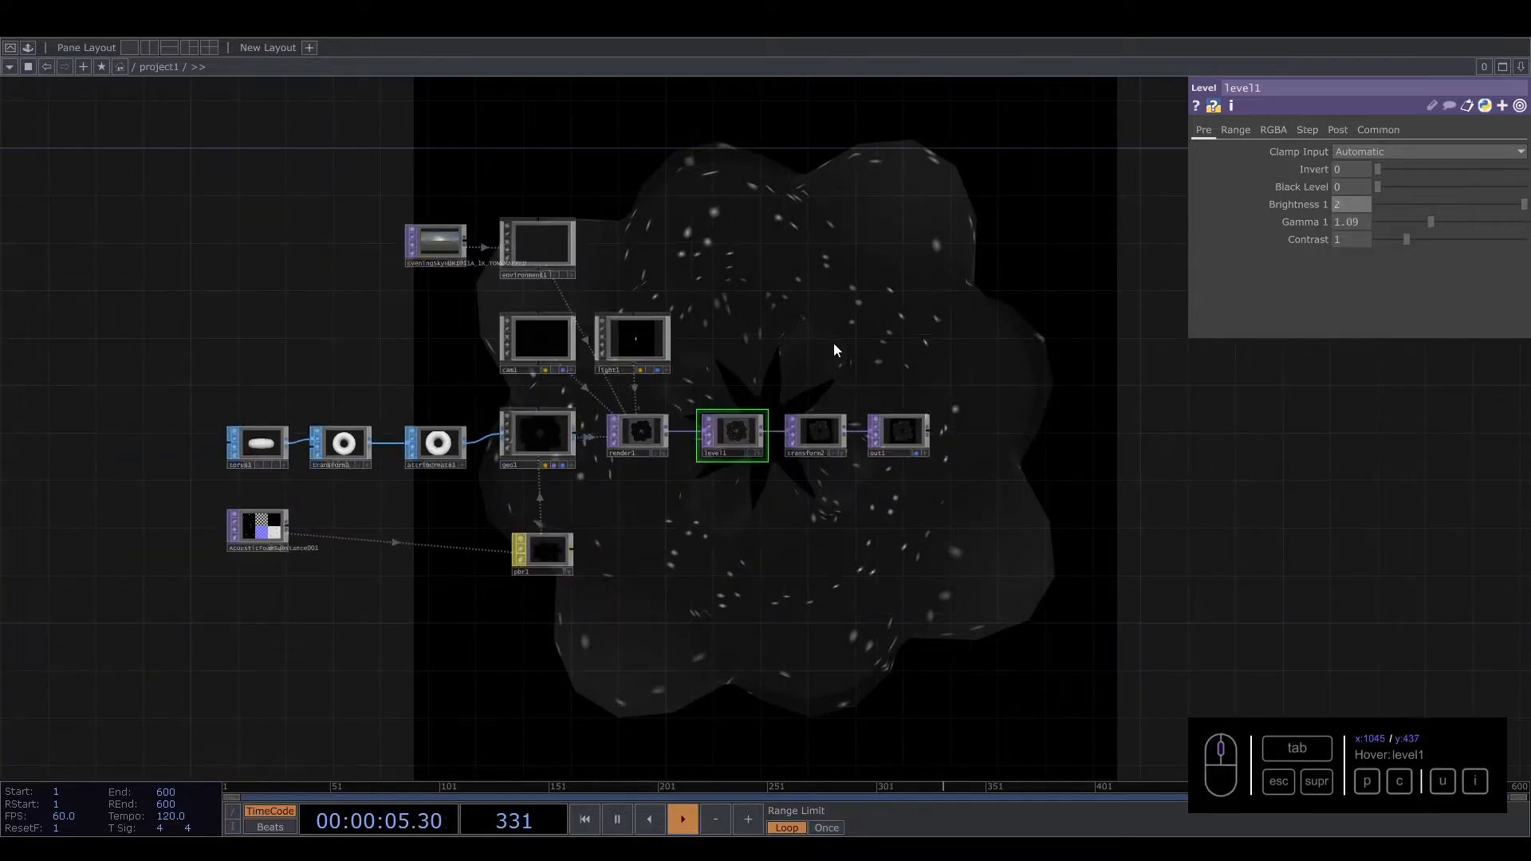
{"action": "left_click_drag", "start_coordinate": [806, 338], "coordinate": [1051, 317]}
{"action": "left_click_drag", "start_coordinate": [742, 658], "coordinate": [992, 519]}
{"action": "left_click_drag", "start_coordinate": [810, 510], "coordinate": [535, 523]}
{"action": "scroll", "coordinate": [528, 534], "scroll_direction": "up", "scroll_amount": 3}
{"action": "scroll", "coordinate": [528, 534], "scroll_direction": "up", "scroll_amount": 1}
{"action": "scroll", "coordinate": [718, 519], "scroll_direction": "down", "scroll_amount": 4}
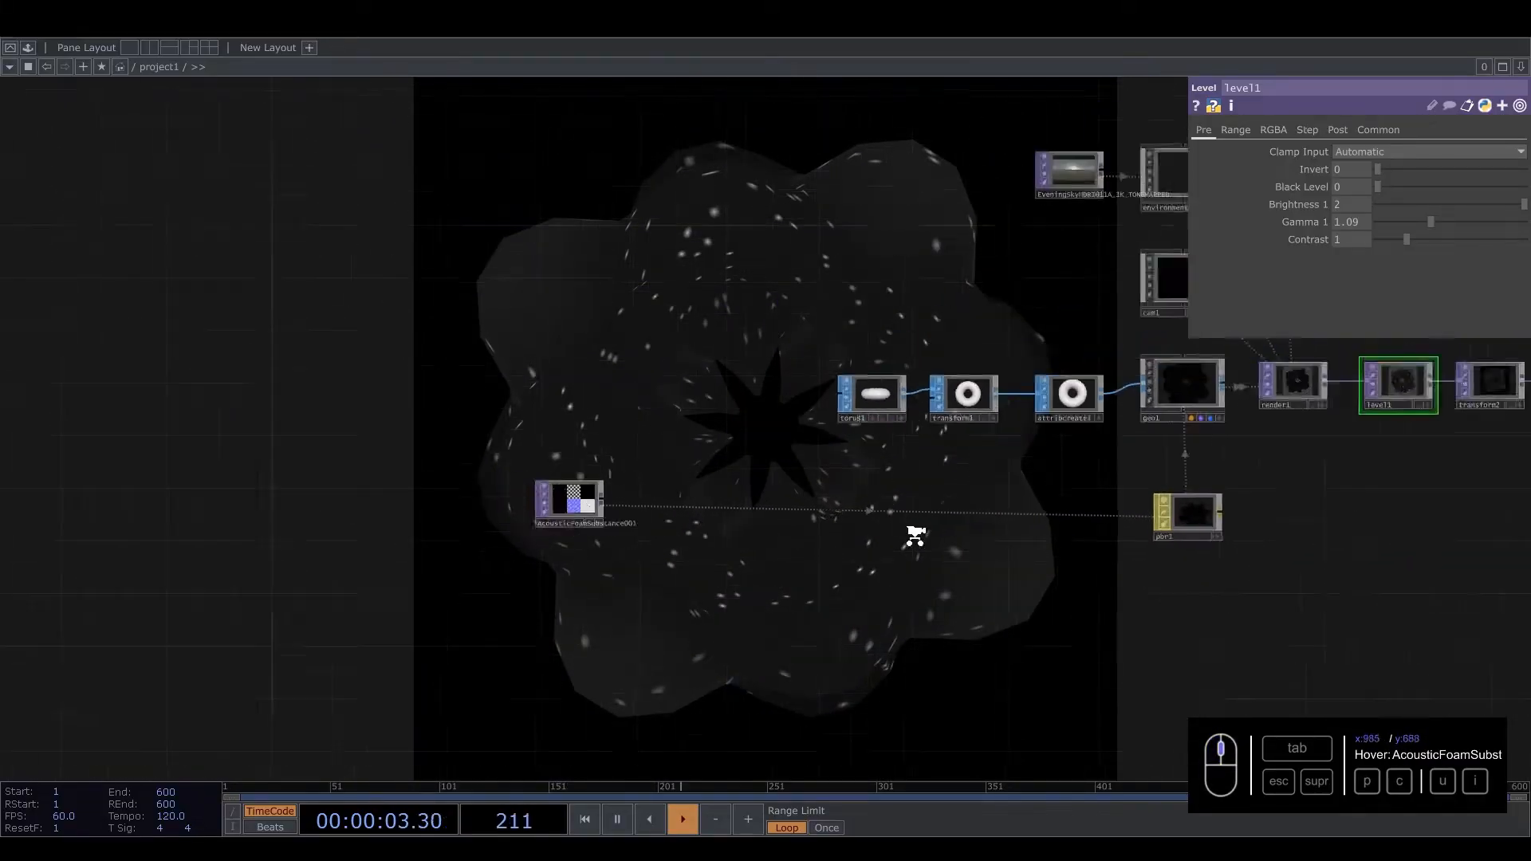
Step: Clear the Substance TOP reference in pbr1's maps
{"action": "left_click", "coordinate": [1008, 505]}
{"action": "left_click", "coordinate": [1501, 152]}
{"action": "left_click_drag", "start_coordinate": [1501, 152], "coordinate": [1086, 184]}
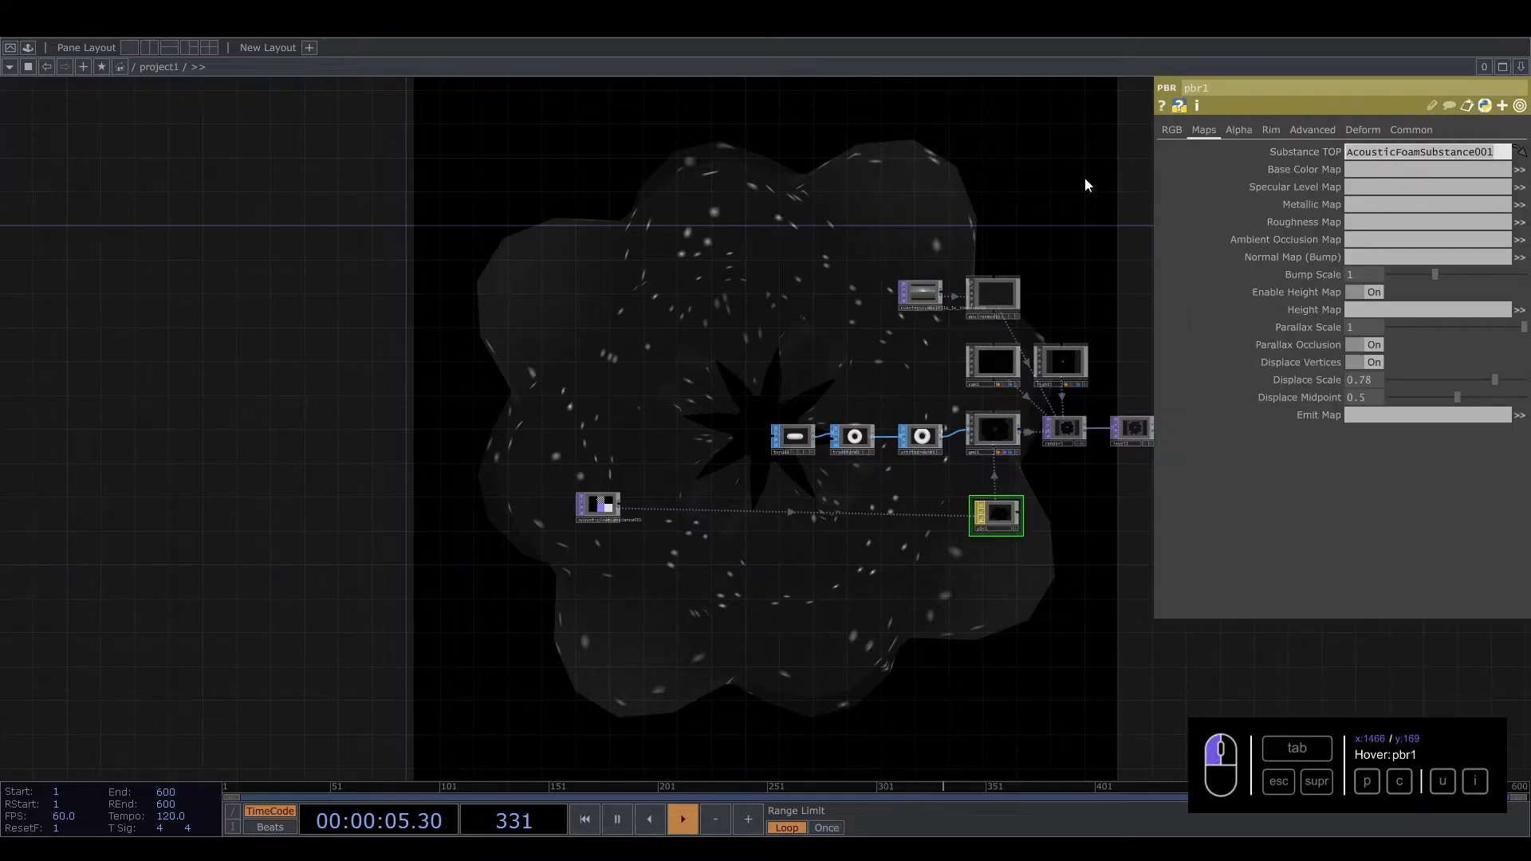
{"action": "key", "text": "BackSpace"}
{"action": "key", "text": "Return"}
Step: Add a Substance Select TOP between AcousticFoamSubstance001 and pbr1
{"action": "scroll", "coordinate": [705, 505], "scroll_direction": "up", "scroll_amount": 2}
{"action": "key", "text": "Tab"}
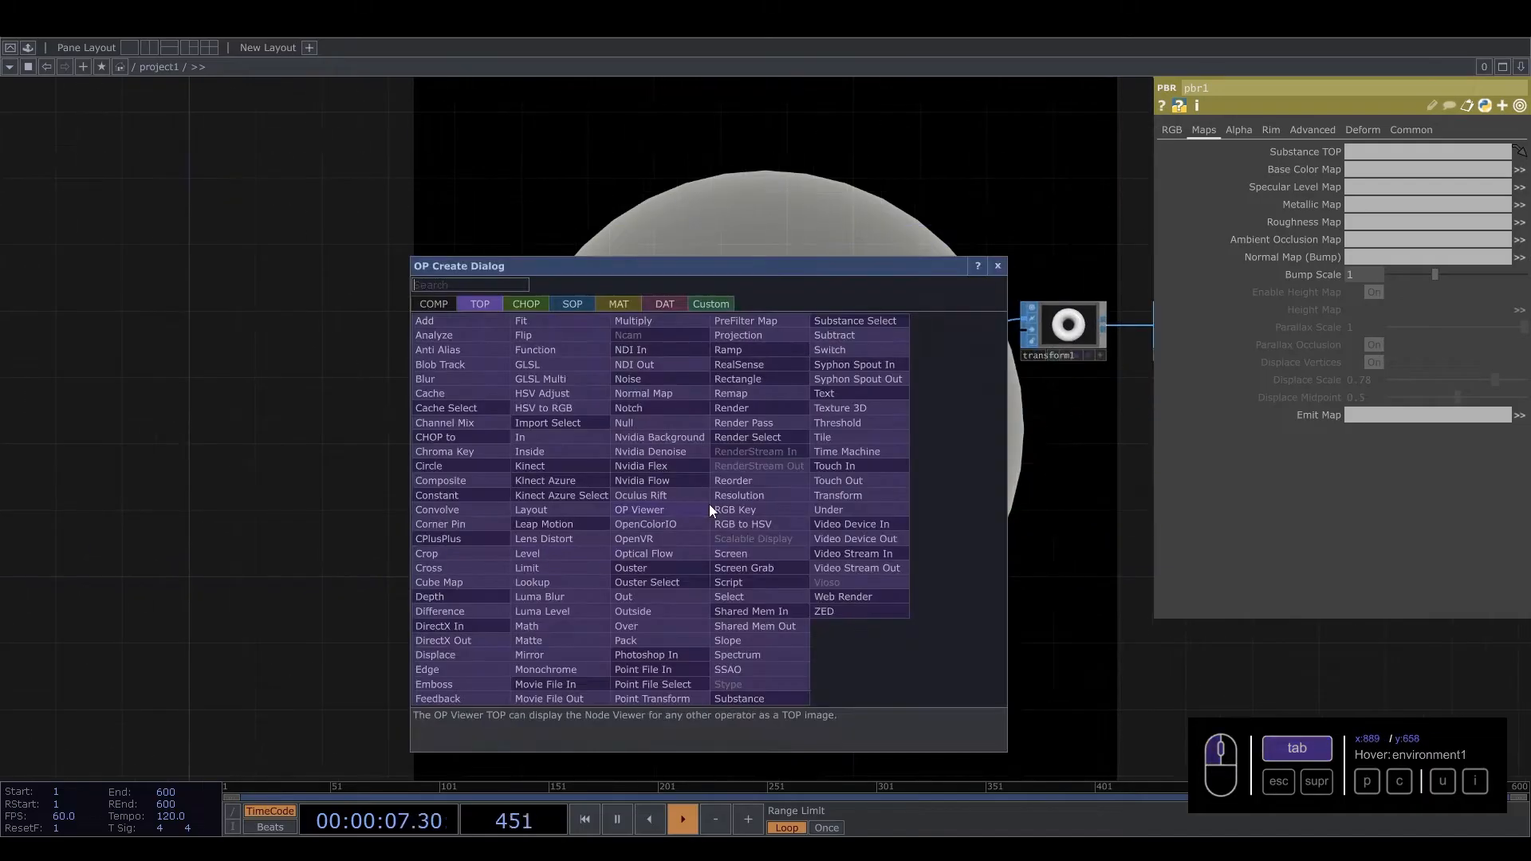
{"action": "type", "text": "s"}
{"action": "left_click", "coordinate": [855, 321]}
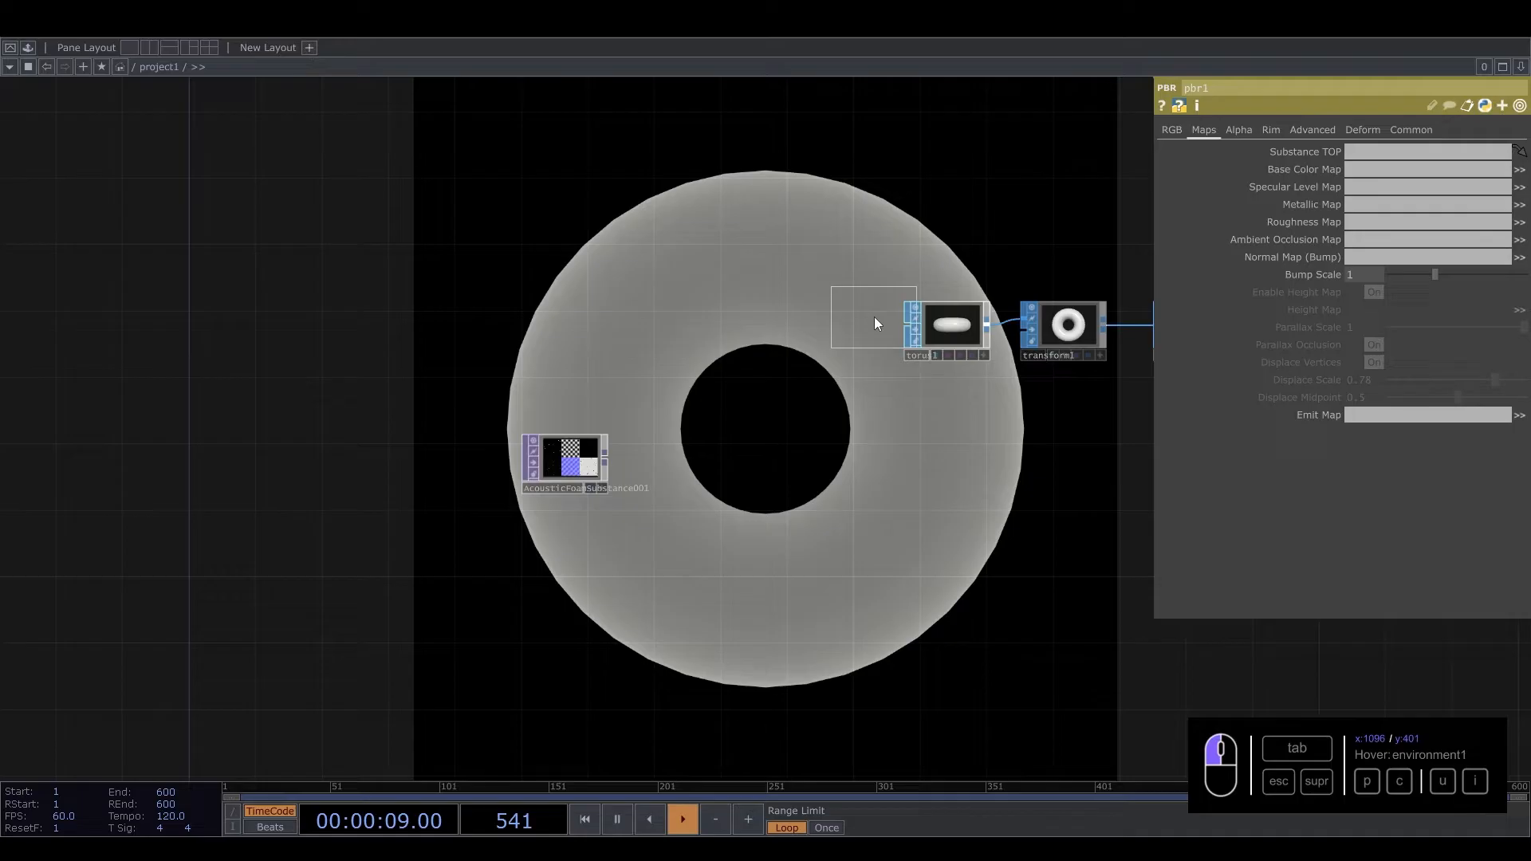
{"action": "left_click", "coordinate": [729, 482]}
{"action": "scroll", "coordinate": [729, 482], "scroll_direction": "up", "scroll_amount": 2}
{"action": "scroll", "coordinate": [729, 486], "scroll_direction": "up", "scroll_amount": 2}
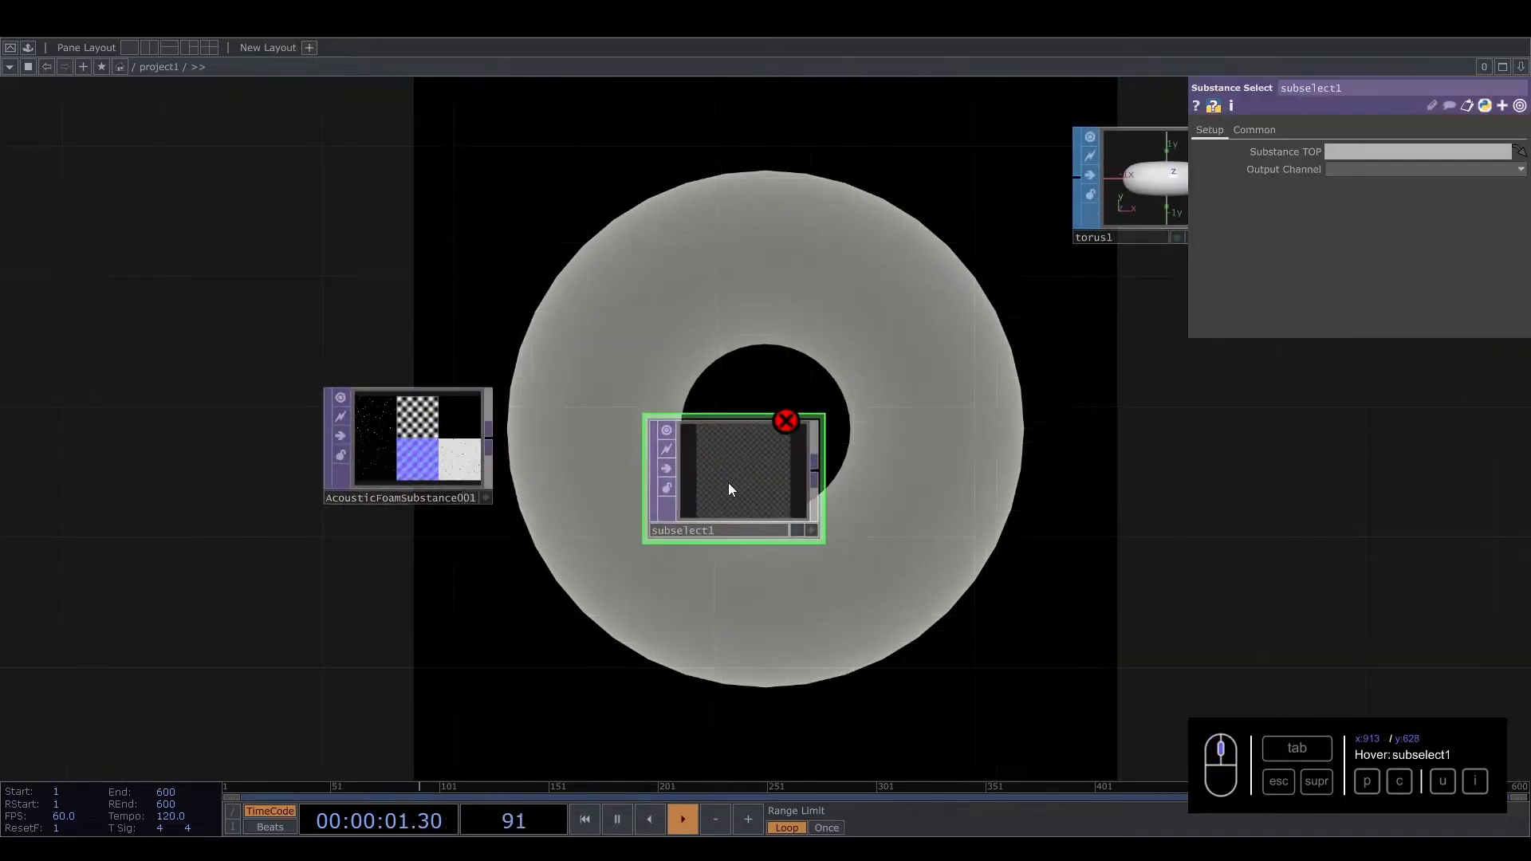
Step: Reference AcousticFoamSubstance001 as subselect1's Substance TOP, try the Normal output channel, and set the channel to Base Color
{"action": "left_click_drag", "start_coordinate": [412, 444], "coordinate": [1380, 156]}
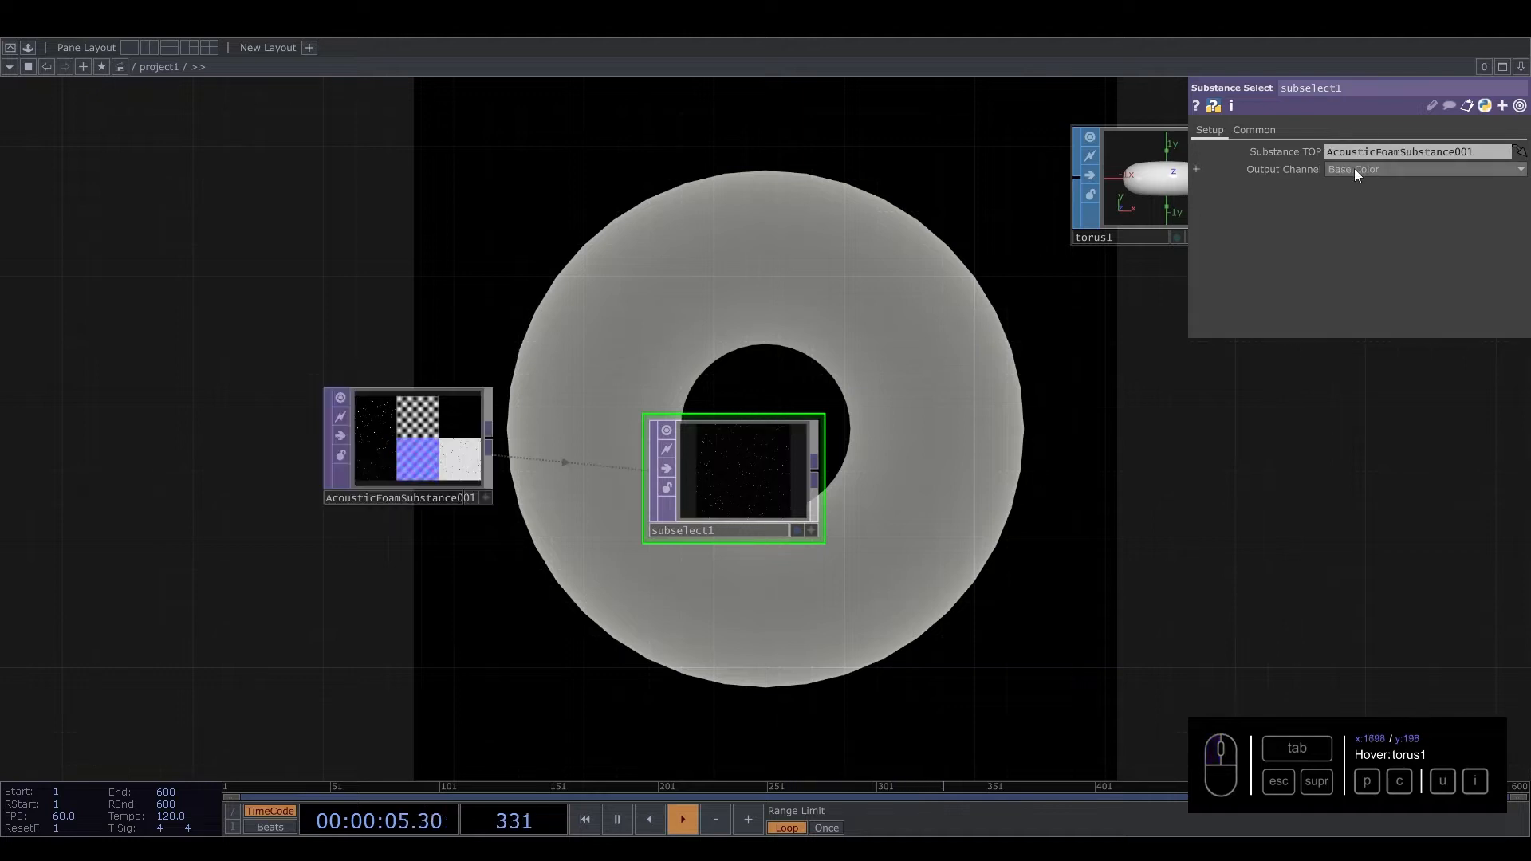
{"action": "left_click", "coordinate": [1354, 169]}
{"action": "left_click", "coordinate": [1346, 201]}
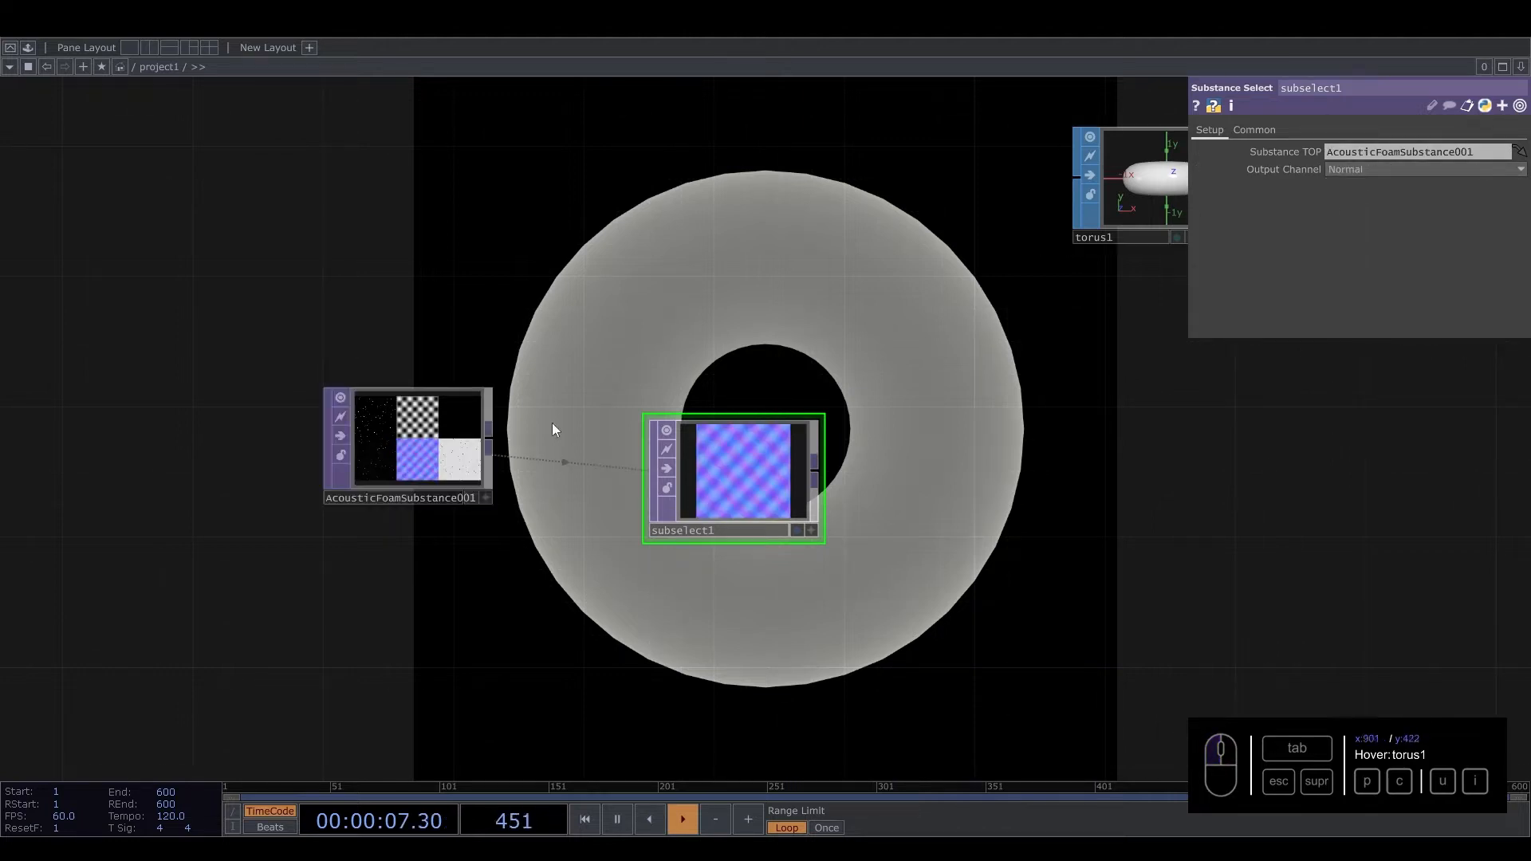
{"action": "left_click", "coordinate": [1360, 166]}
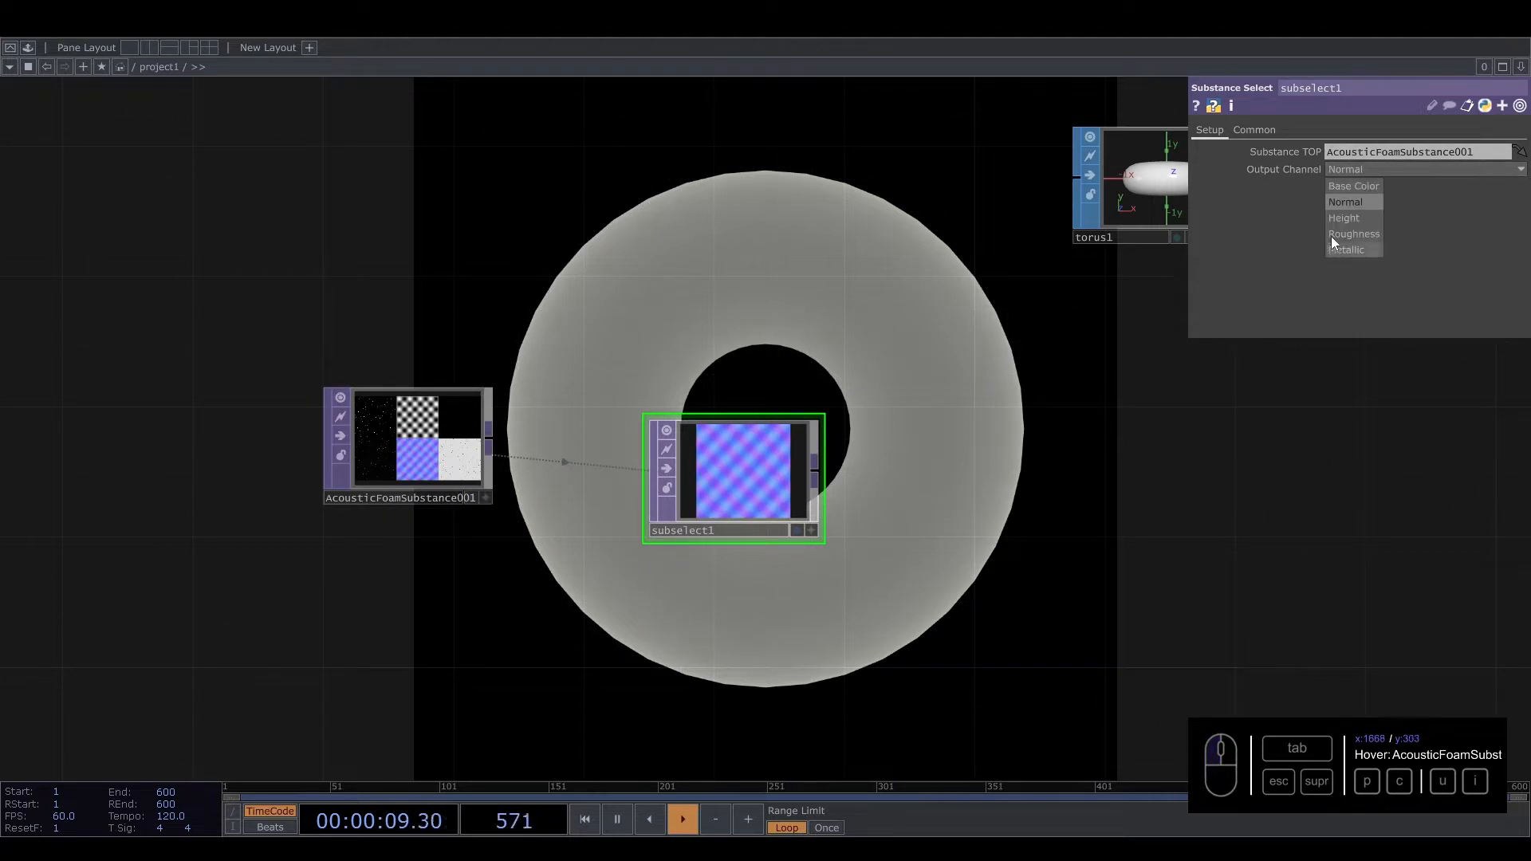
{"action": "left_click", "coordinate": [1357, 184]}
Step: Move subselect1 closer to pbr1 and append a Null TOP named color to its output
{"action": "scroll", "coordinate": [854, 455], "scroll_direction": "down", "scroll_amount": 5}
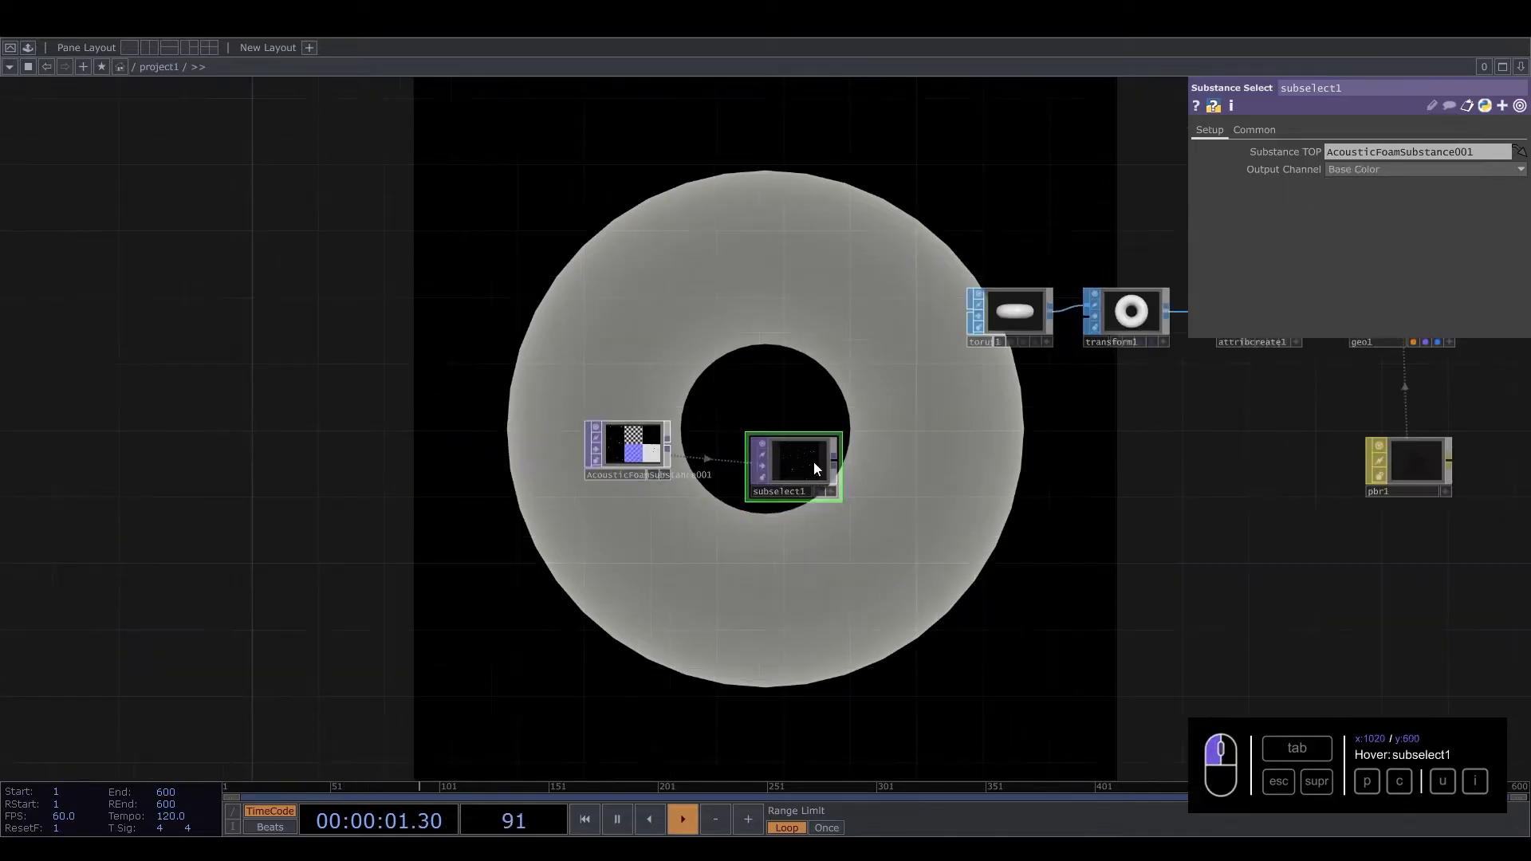
{"action": "left_click_drag", "start_coordinate": [813, 461], "coordinate": [1028, 463]}
{"action": "left_click", "coordinate": [1037, 461]}
{"action": "left_click", "coordinate": [1155, 455]}
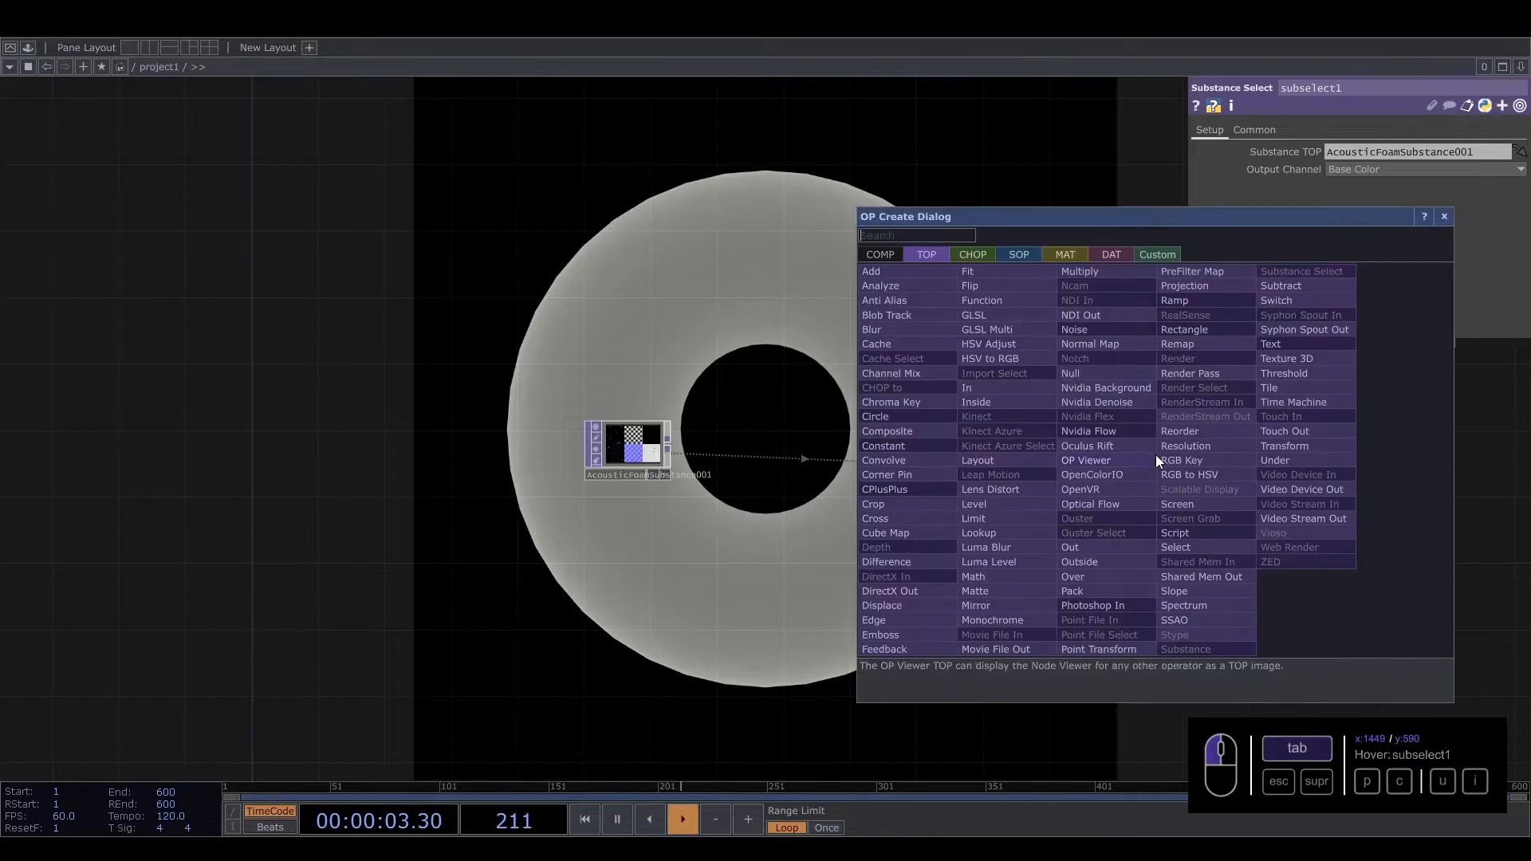
{"action": "type", "text": "nul"}
{"action": "left_click", "coordinate": [1099, 375]}
{"action": "left_click", "coordinate": [1126, 491]}
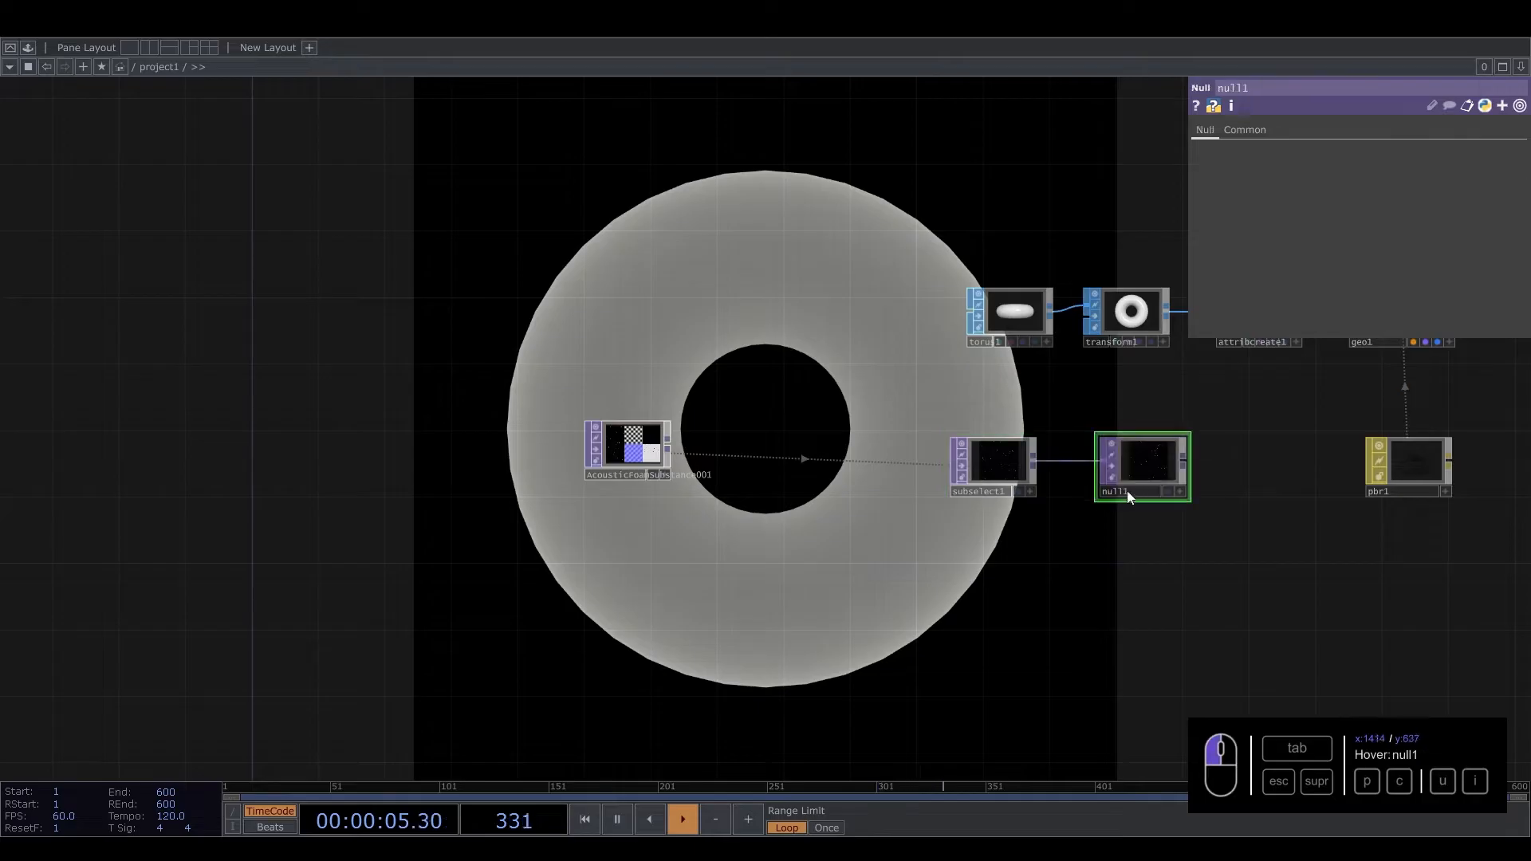
{"action": "type", "text": "color"}
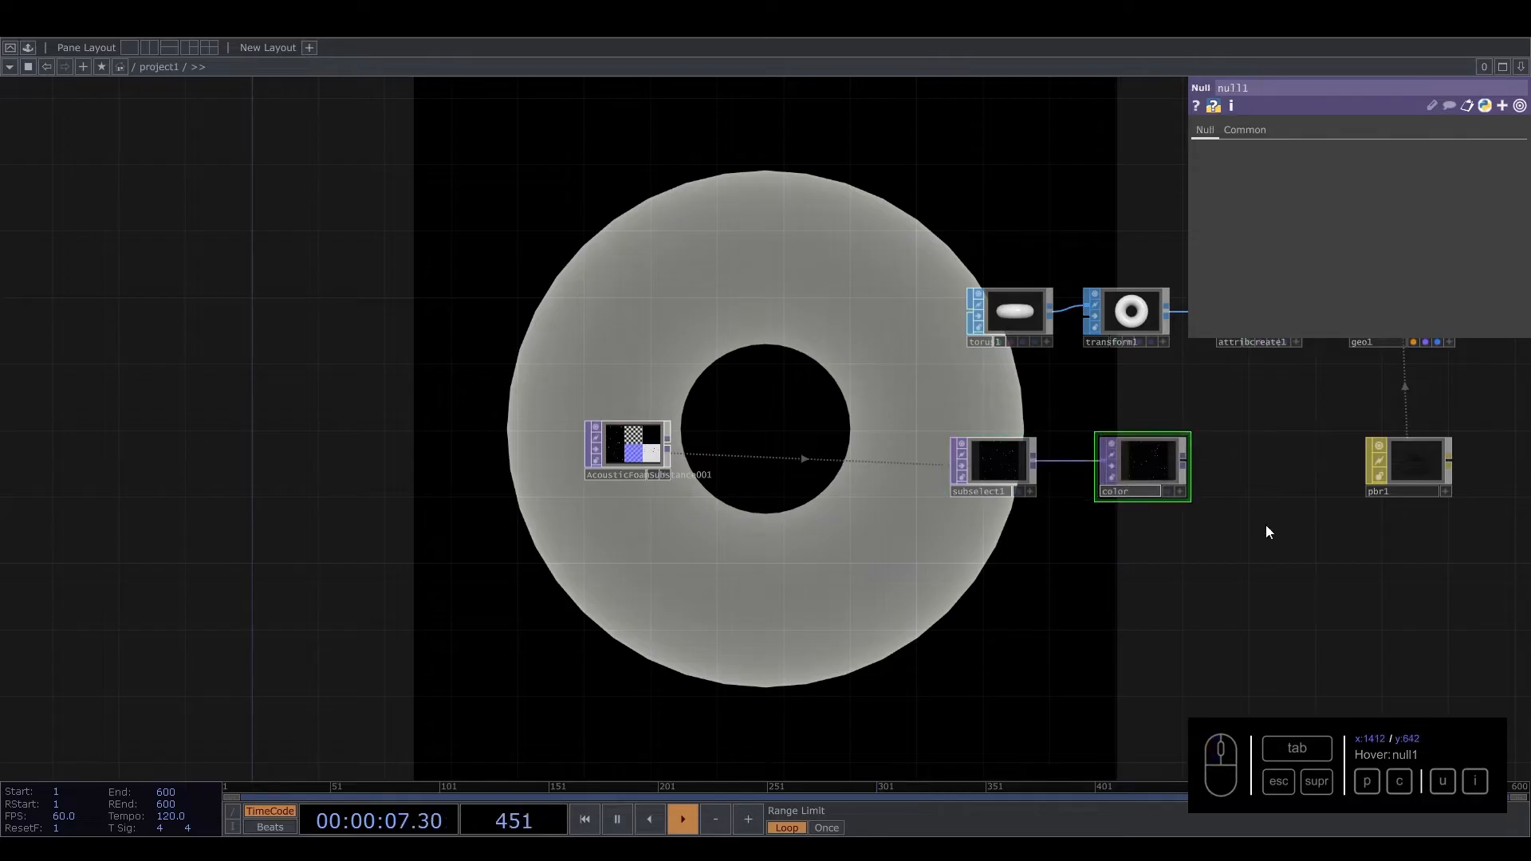
Step: Assign the color null as pbr1's Base Color Map
{"action": "left_click_drag", "start_coordinate": [1266, 526], "coordinate": [1275, 518]}
{"action": "left_click", "coordinate": [1441, 441]}
{"action": "left_click_drag", "start_coordinate": [1087, 535], "coordinate": [844, 553]}
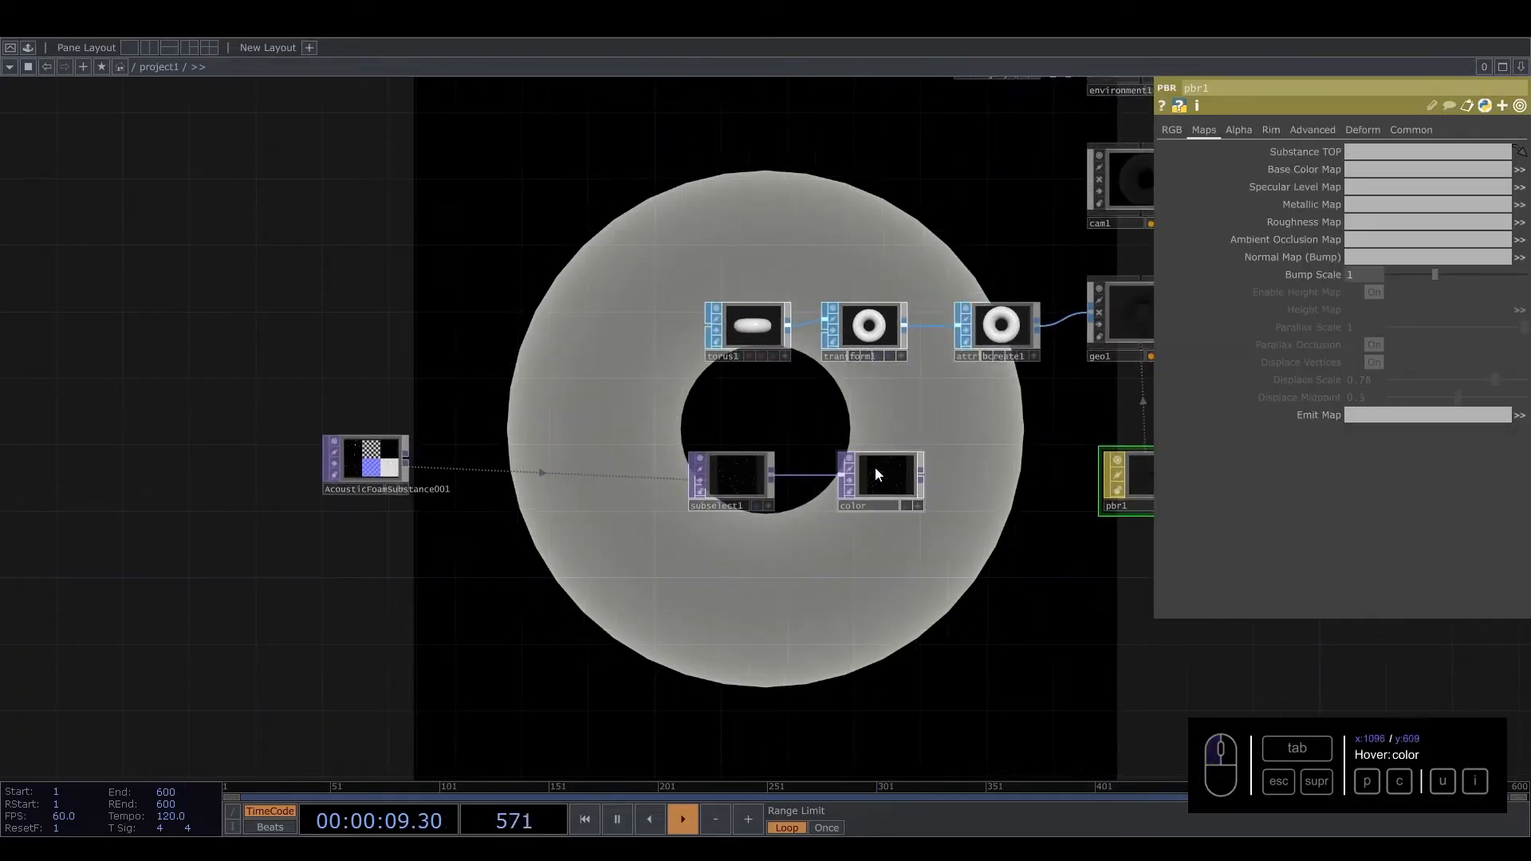
{"action": "left_click_drag", "start_coordinate": [876, 468], "coordinate": [1370, 169]}
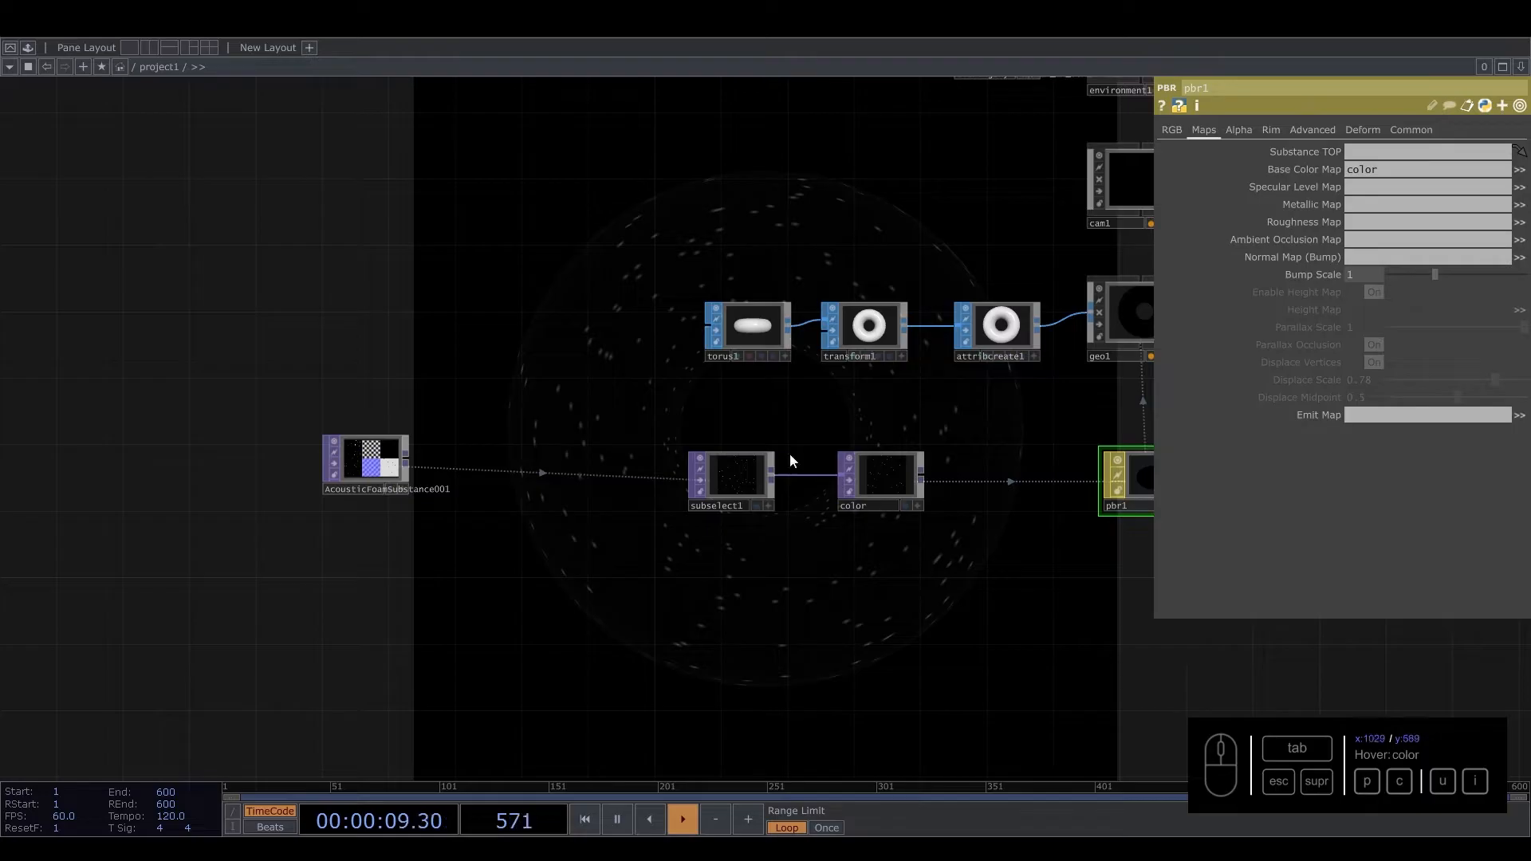
Step: Duplicate the subselect1 and color pair below the original, keeping three copies and deleting the extra one
{"action": "scroll", "coordinate": [720, 491], "scroll_direction": "up", "scroll_amount": 3}
{"action": "left_click_drag", "start_coordinate": [776, 642], "coordinate": [752, 556]}
{"action": "left_click", "coordinate": [707, 413]}
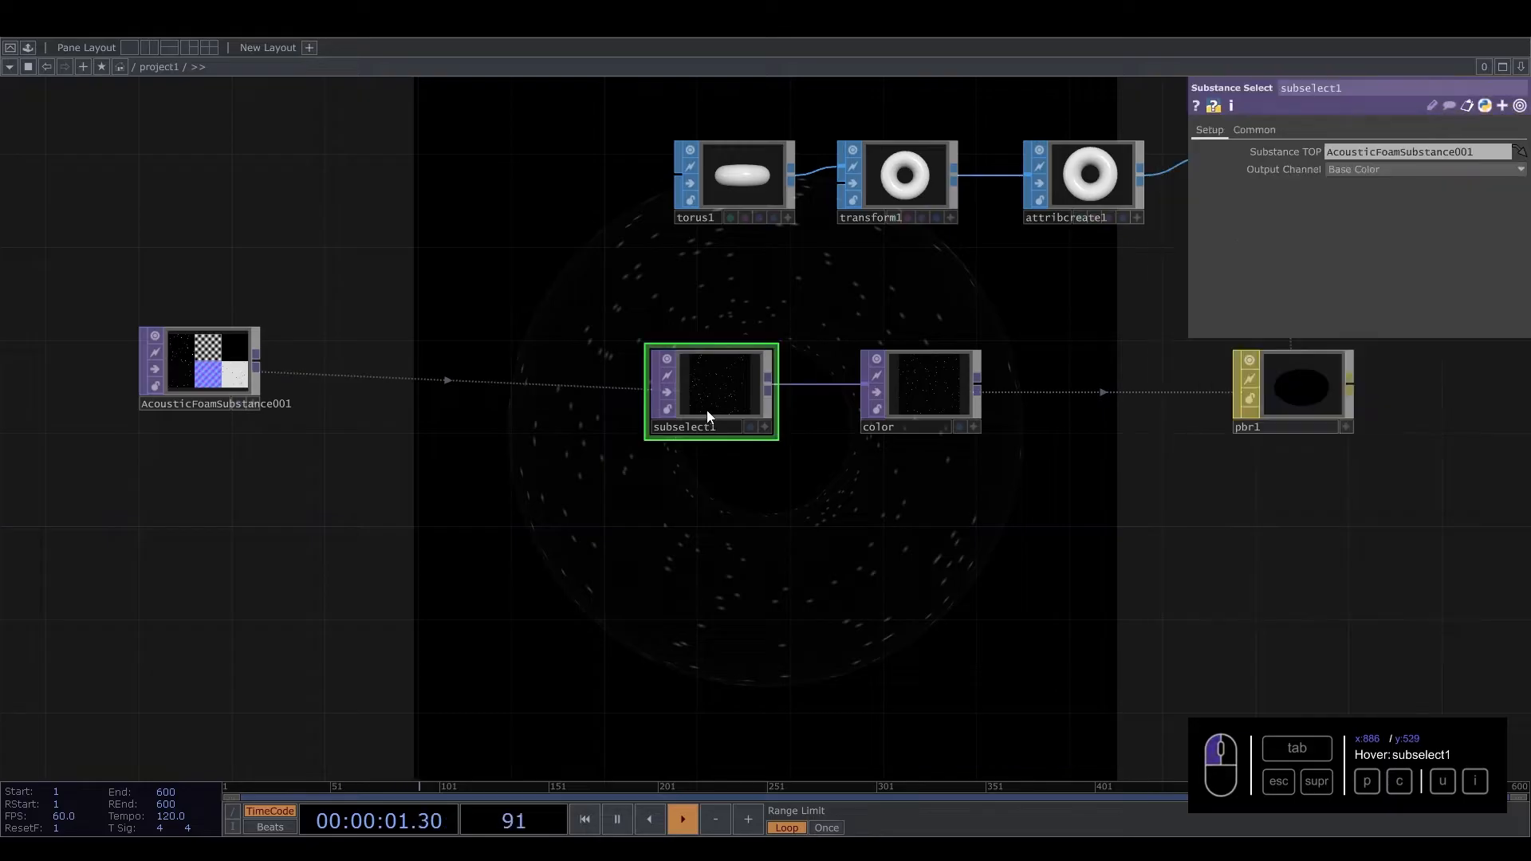
{"action": "key", "text": "c"}
{"action": "right_click_drag", "start_coordinate": [605, 317], "coordinate": [1032, 466]}
{"action": "key", "text": "ctrl+v"}
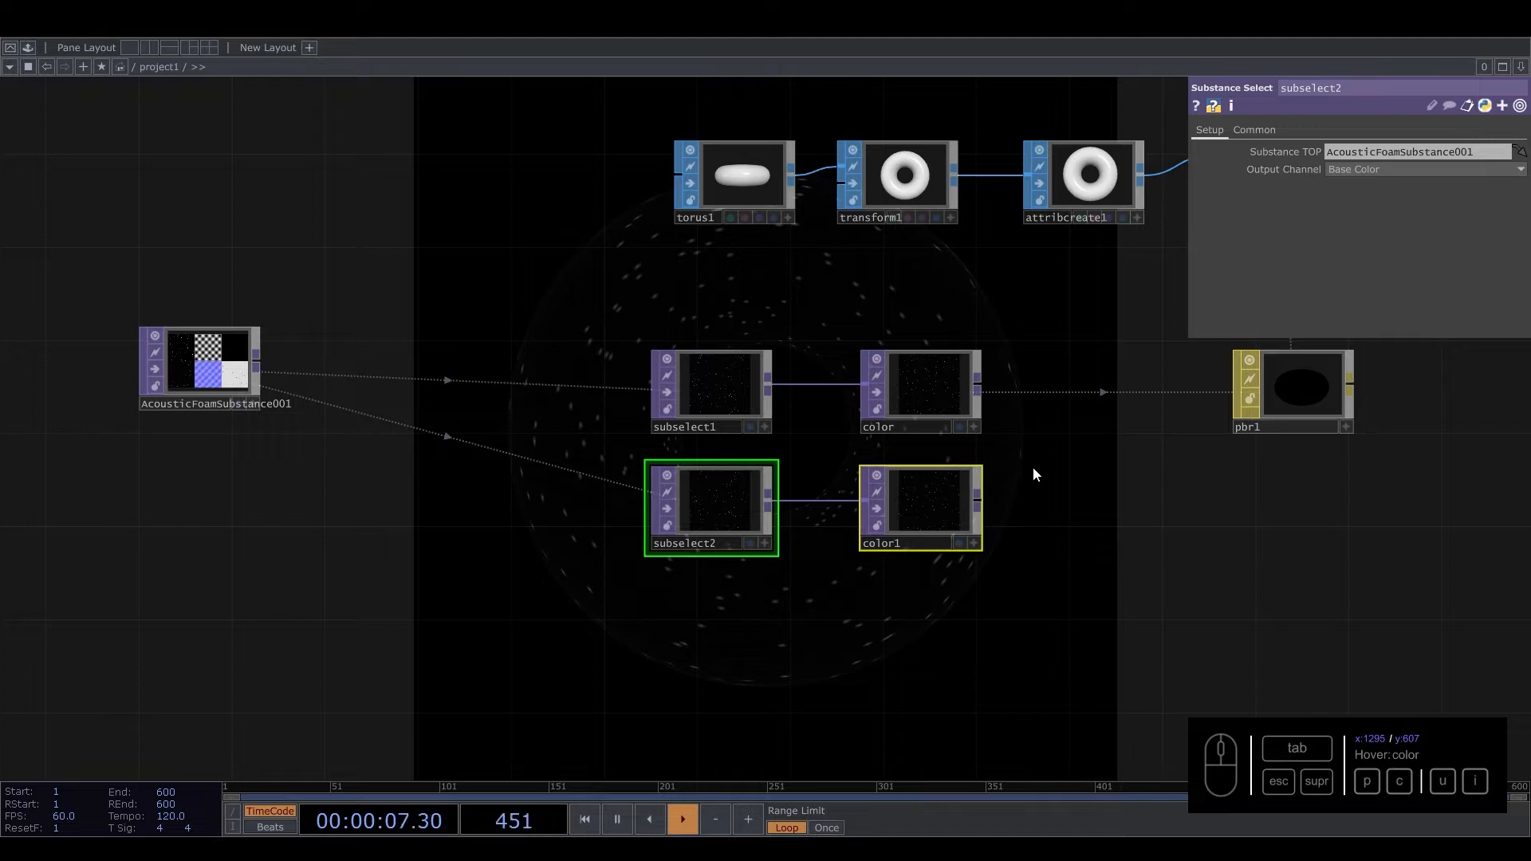
{"action": "key", "text": "ctrl+v"}
{"action": "key", "text": "ctrl+v"}
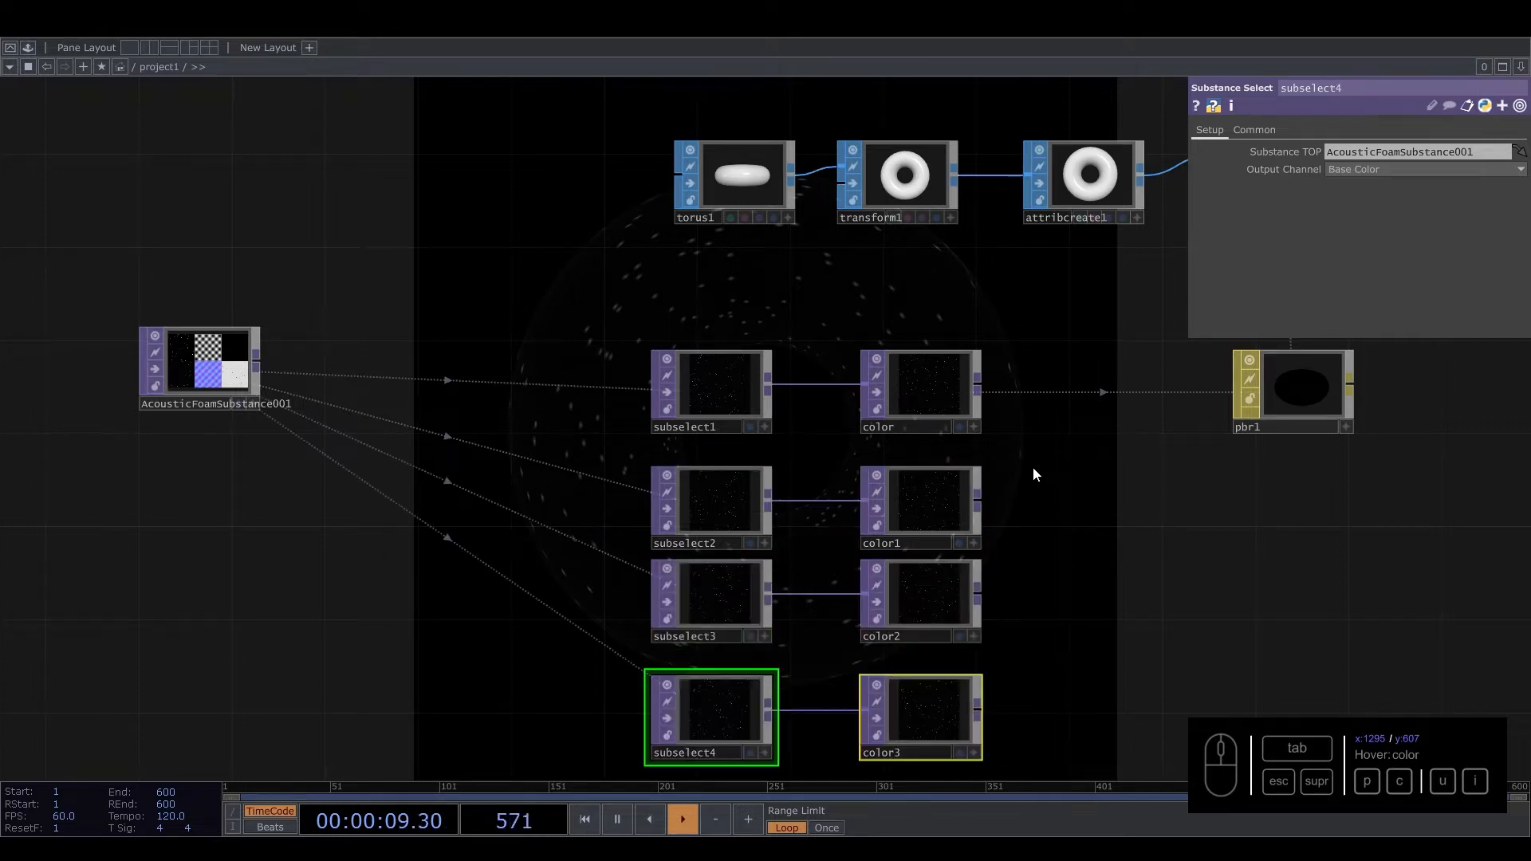
{"action": "key", "text": "ctrl+v"}
{"action": "left_click_drag", "start_coordinate": [1097, 597], "coordinate": [989, 445]}
{"action": "left_click_drag", "start_coordinate": [1024, 675], "coordinate": [558, 574]}
{"action": "key", "text": "Delete"}
Step: Set the output channel of subselect2 to Roughness and that of subselect3 to Metallic
{"action": "left_click", "coordinate": [621, 270]}
{"action": "left_click", "coordinate": [1376, 169]}
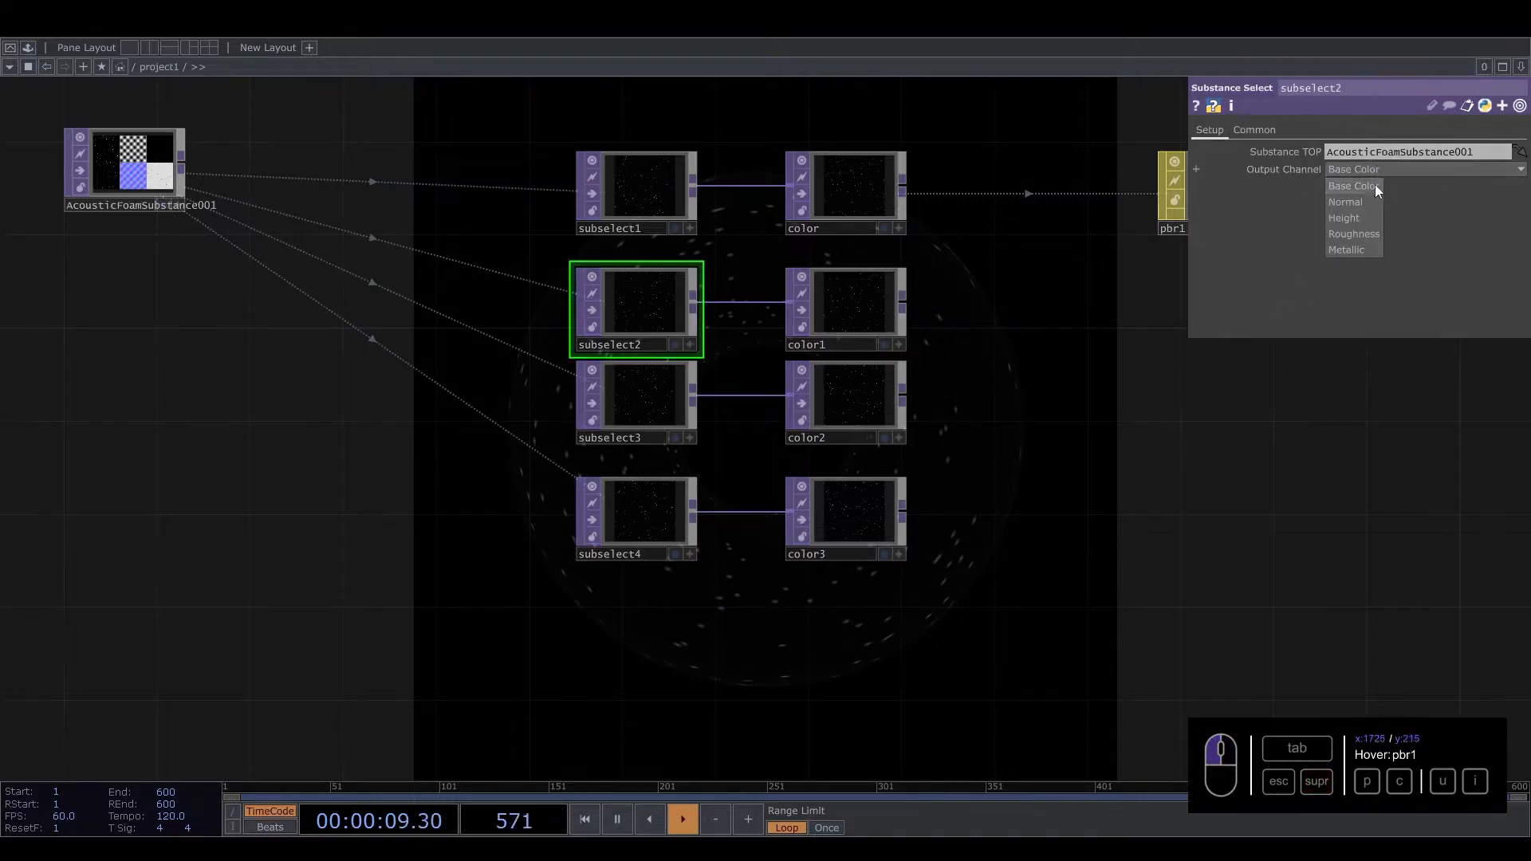
{"action": "left_click", "coordinate": [1361, 233]}
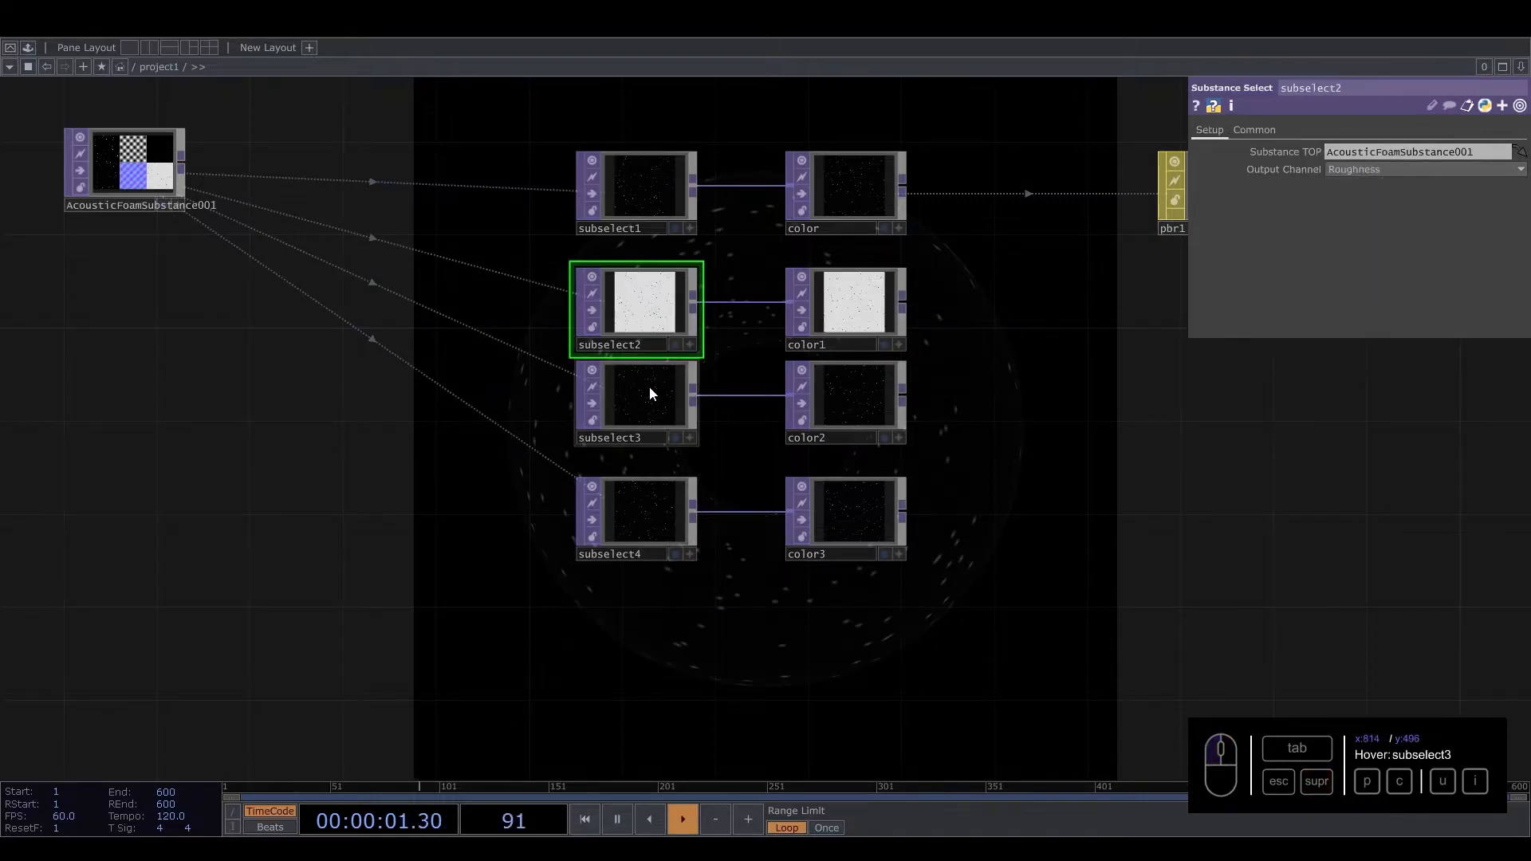
{"action": "left_click", "coordinate": [646, 390]}
{"action": "left_click", "coordinate": [1375, 169]}
{"action": "left_click", "coordinate": [1334, 250]}
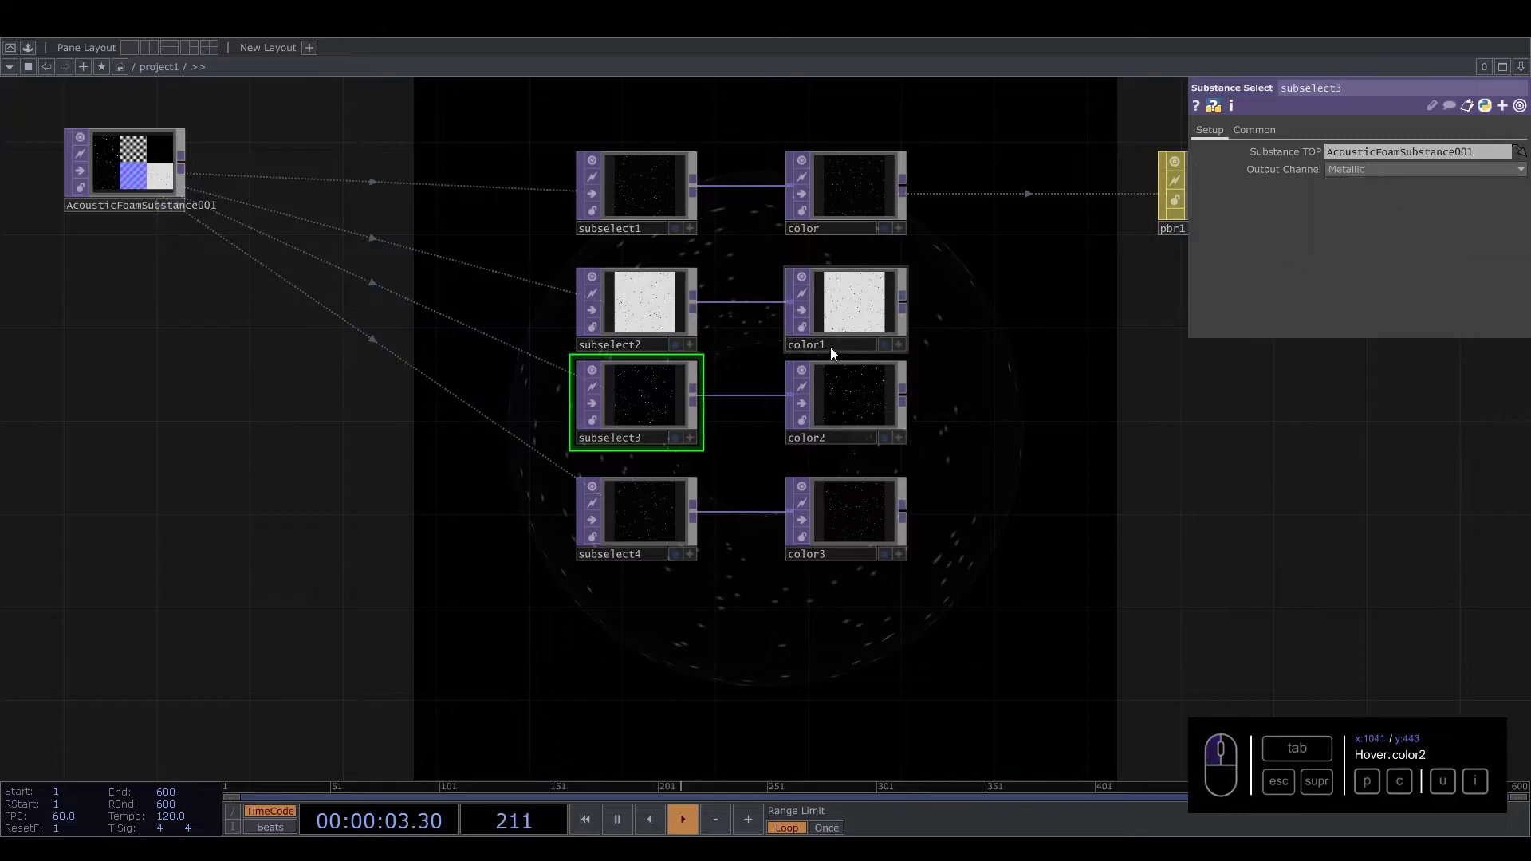
Step: Rename the color1 null as roughness after checking subselect2's output channel
{"action": "left_click", "coordinate": [830, 348]}
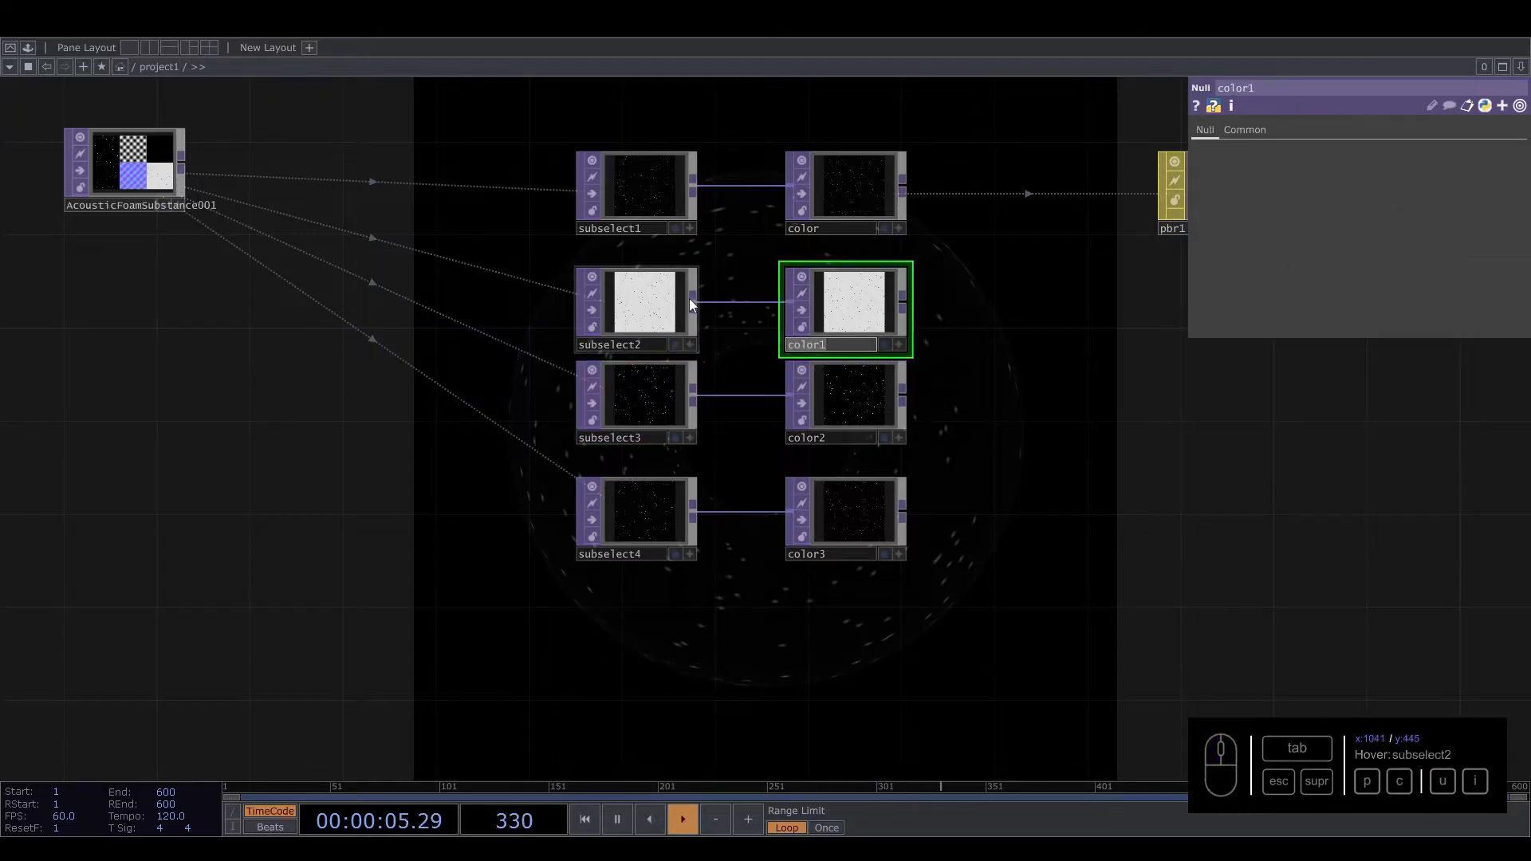
{"action": "left_click", "coordinate": [630, 307]}
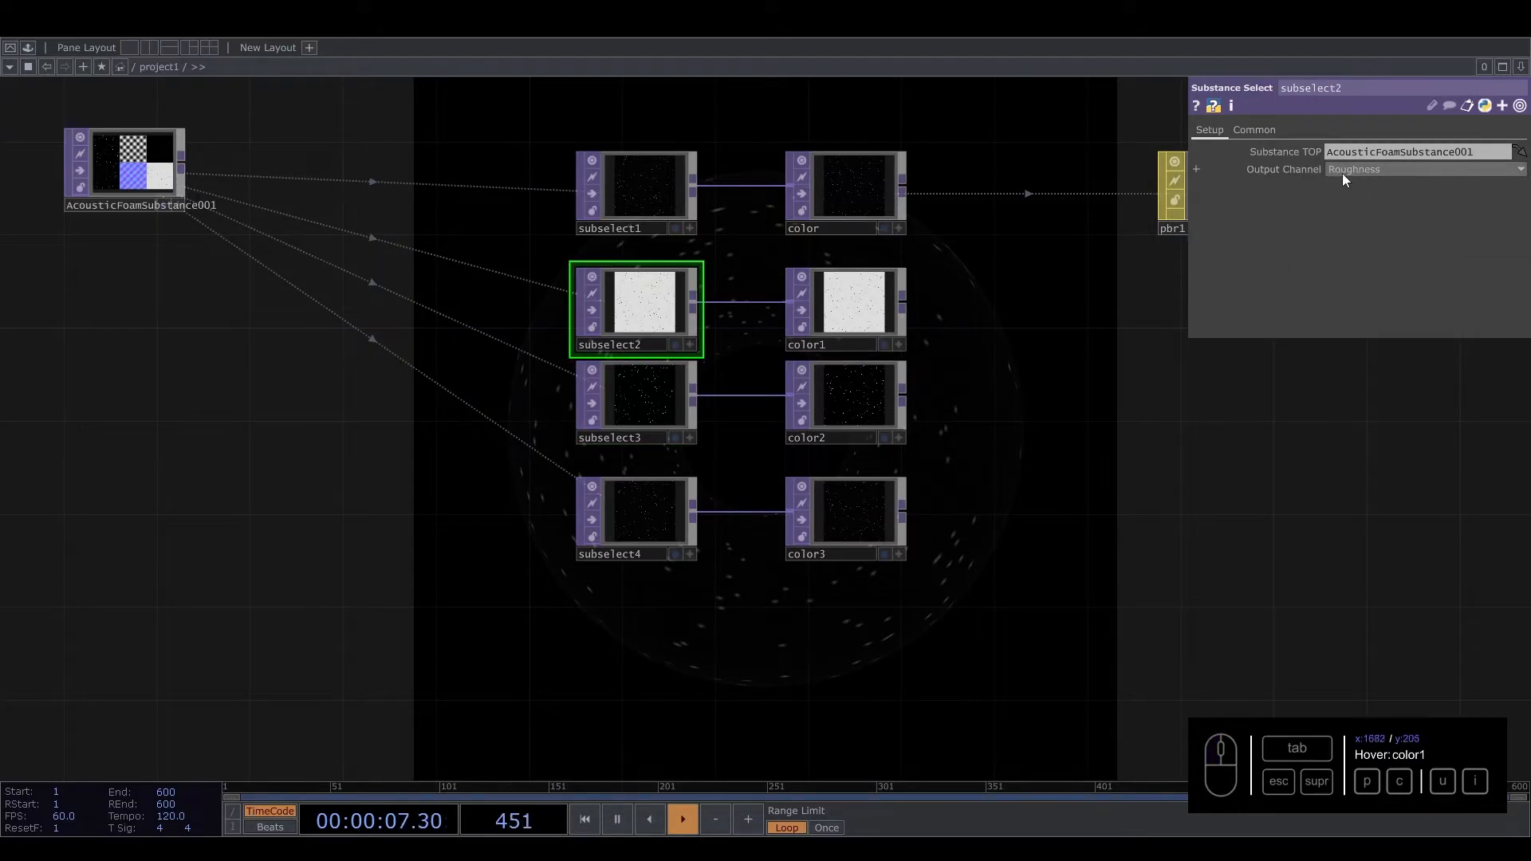
{"action": "left_click", "coordinate": [859, 308]}
{"action": "left_click", "coordinate": [845, 345]}
{"action": "type", "text": "ro"}
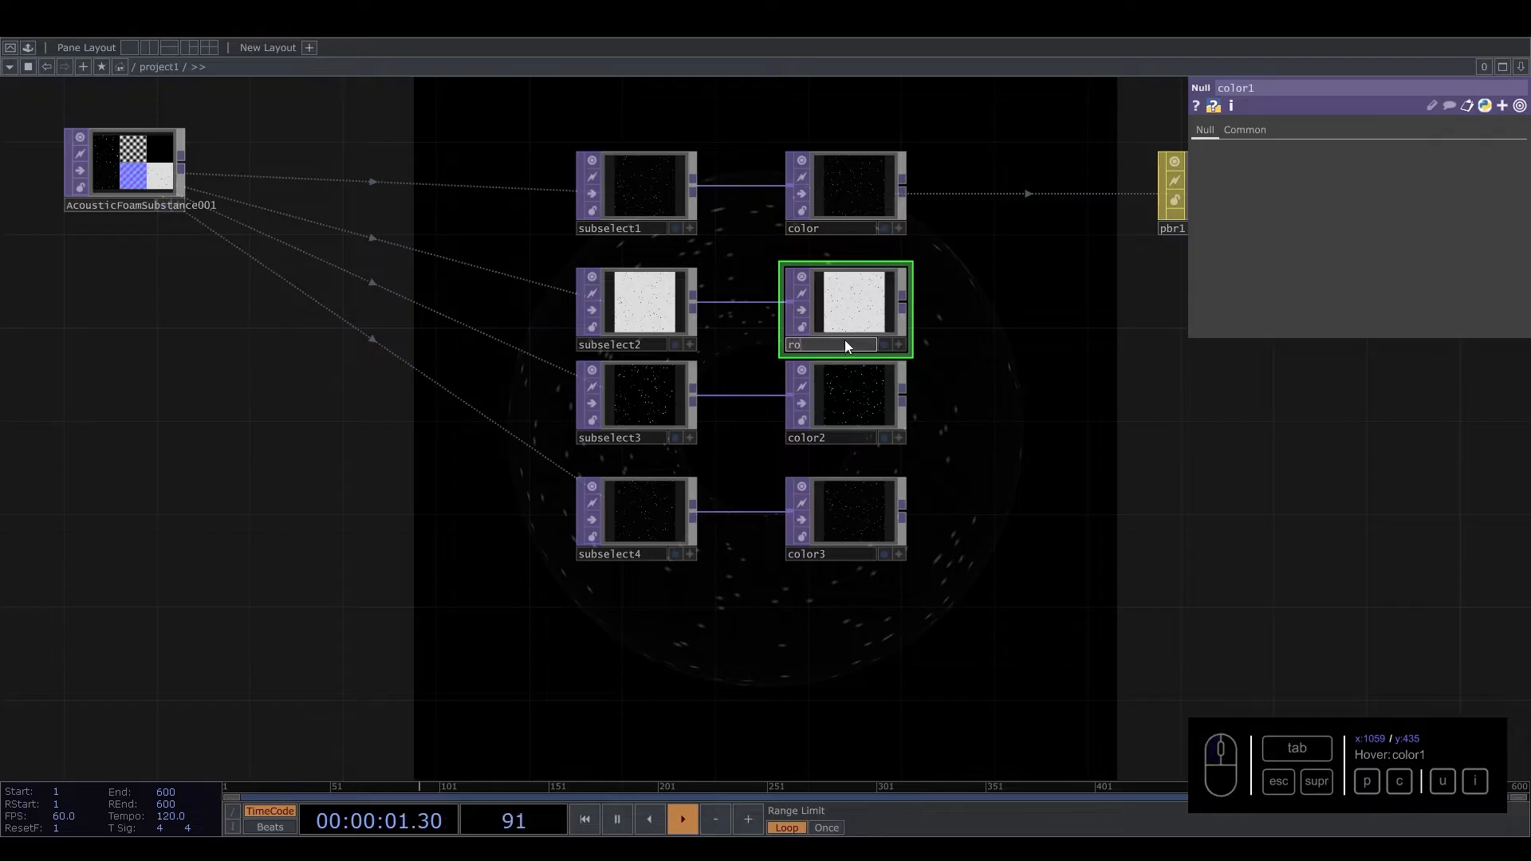
{"action": "type", "text": "ughness"}
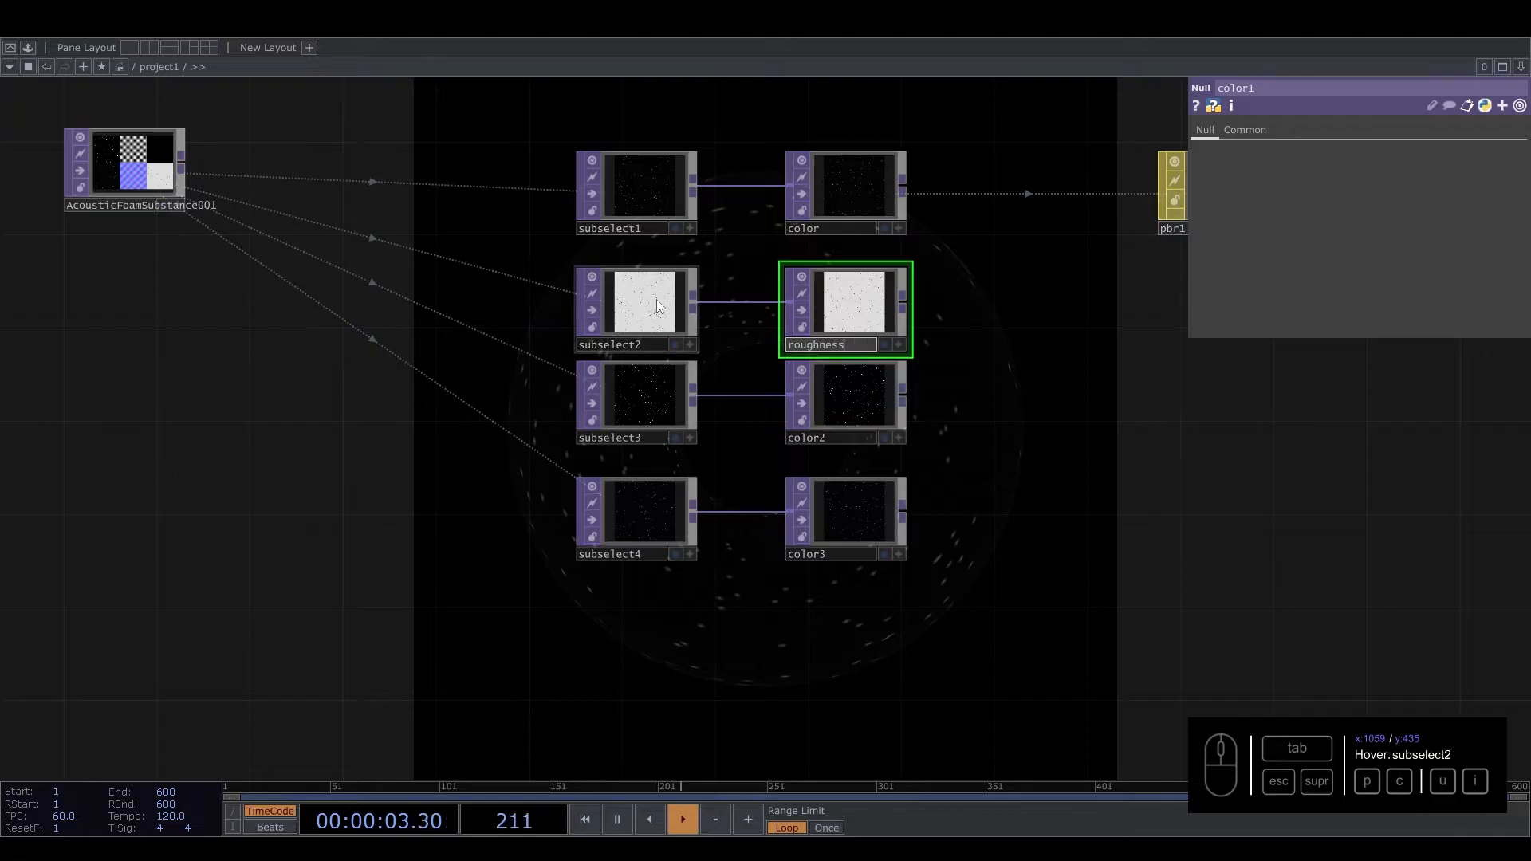
{"action": "left_click", "coordinate": [630, 300]}
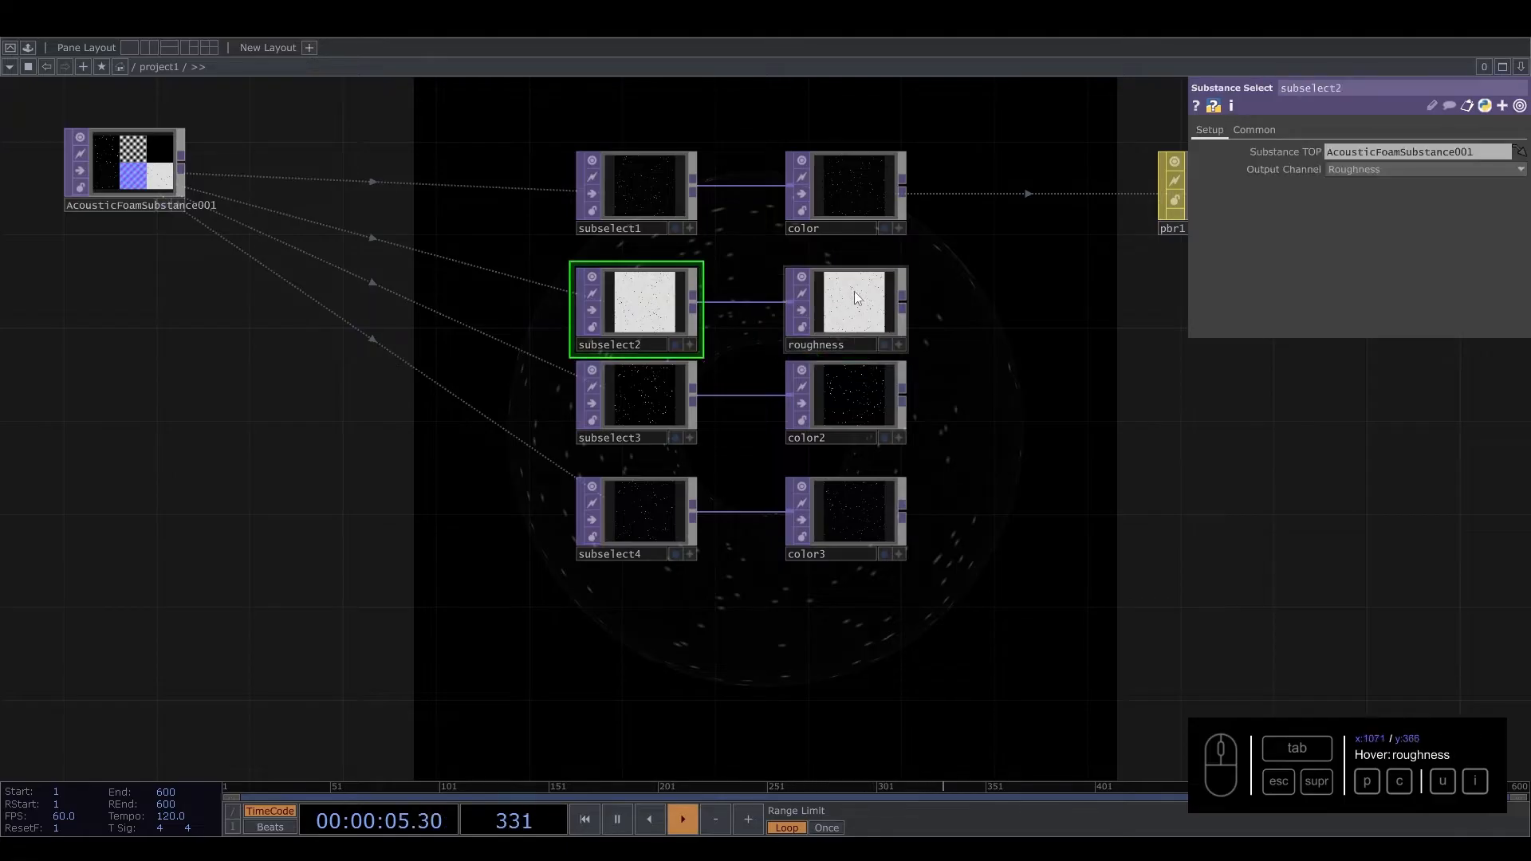
{"action": "left_click", "coordinate": [850, 292]}
{"action": "left_click", "coordinate": [649, 320]}
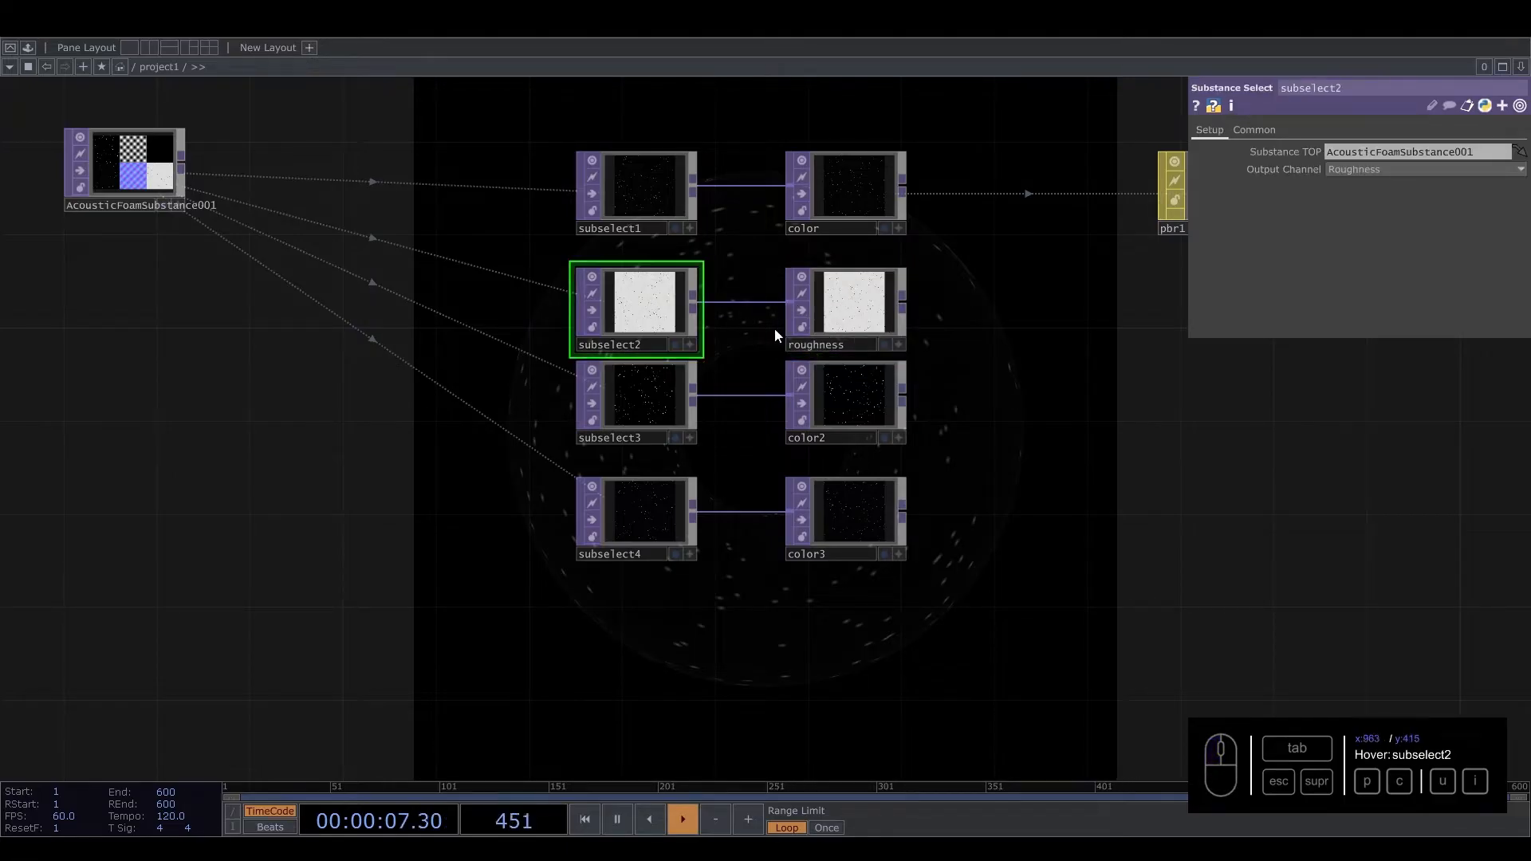
Step: Rename the color2 null connected to subselect3 as metallic
{"action": "left_click", "coordinate": [636, 421]}
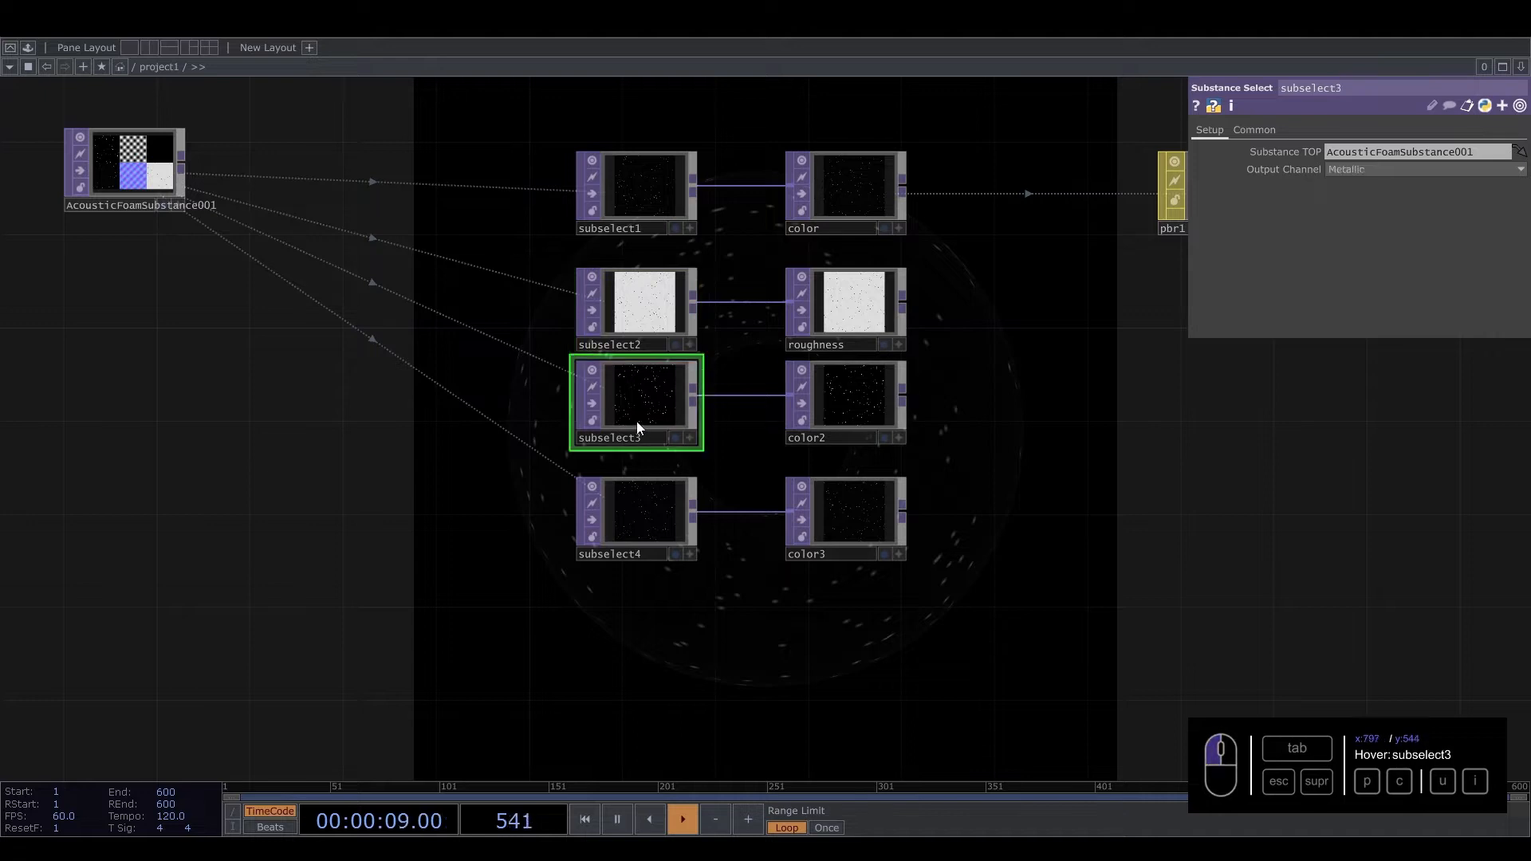
{"action": "left_click", "coordinate": [824, 441]}
{"action": "type", "text": "metallic"}
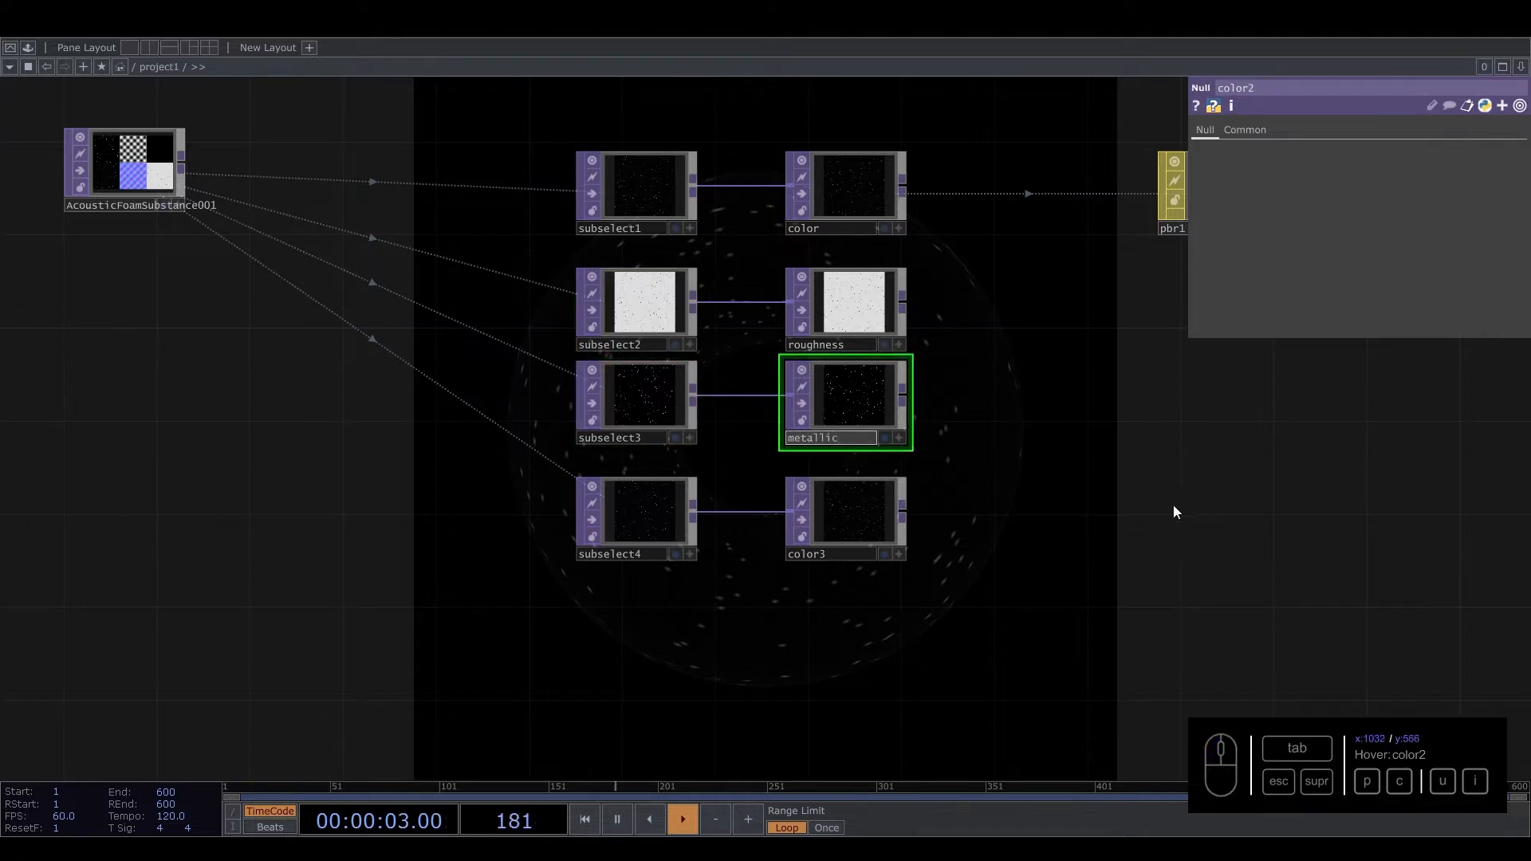
{"action": "left_click", "coordinate": [1174, 511]}
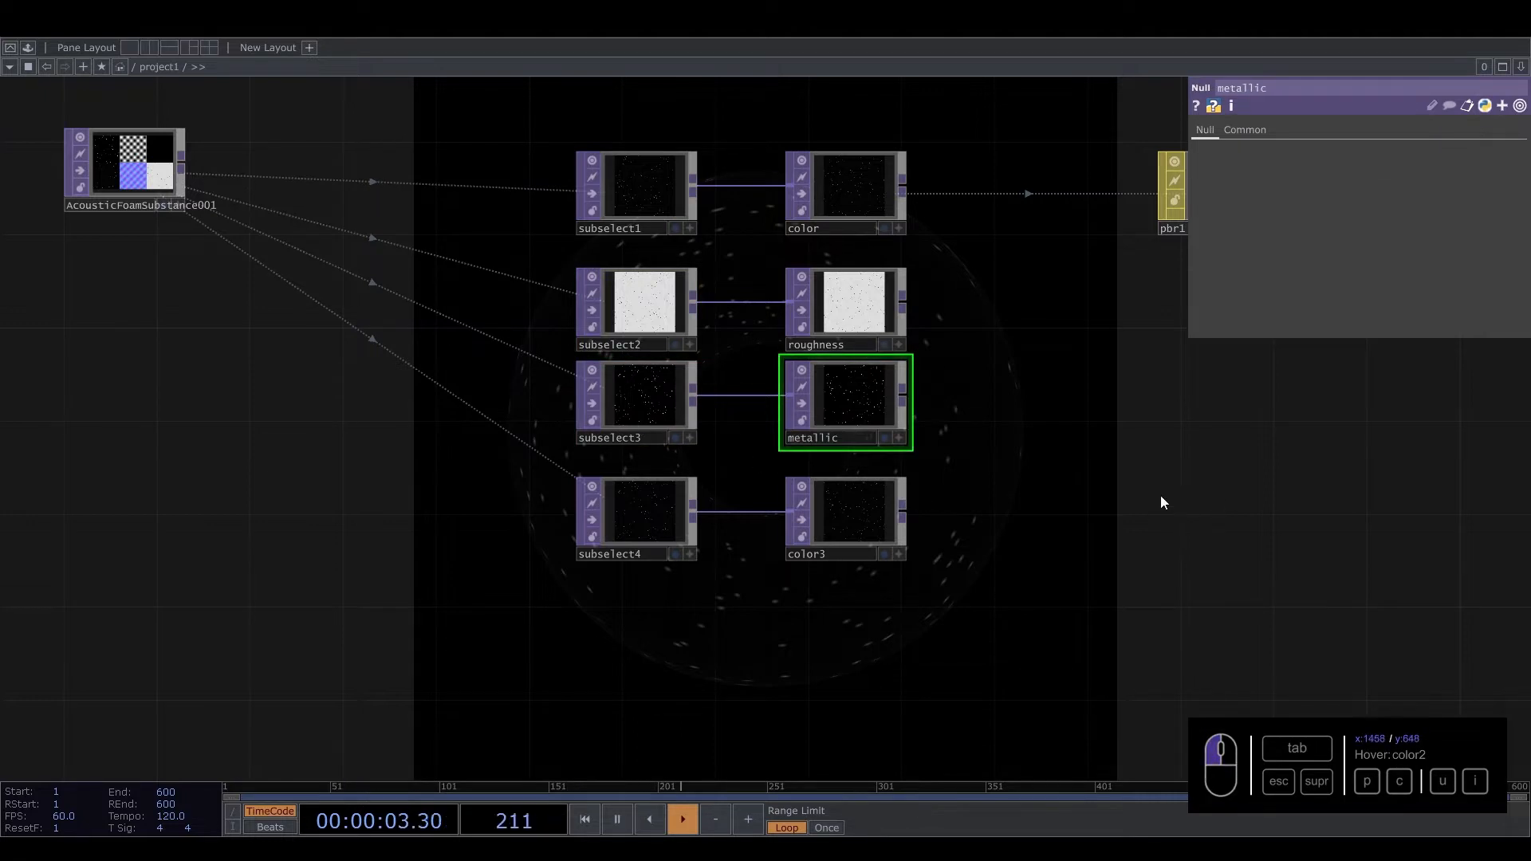
Step: Inspect the AcousticFoamSubstance001 texture preview and set subselect4's output channel to Height
{"action": "left_click_drag", "start_coordinate": [1162, 502], "coordinate": [947, 552]}
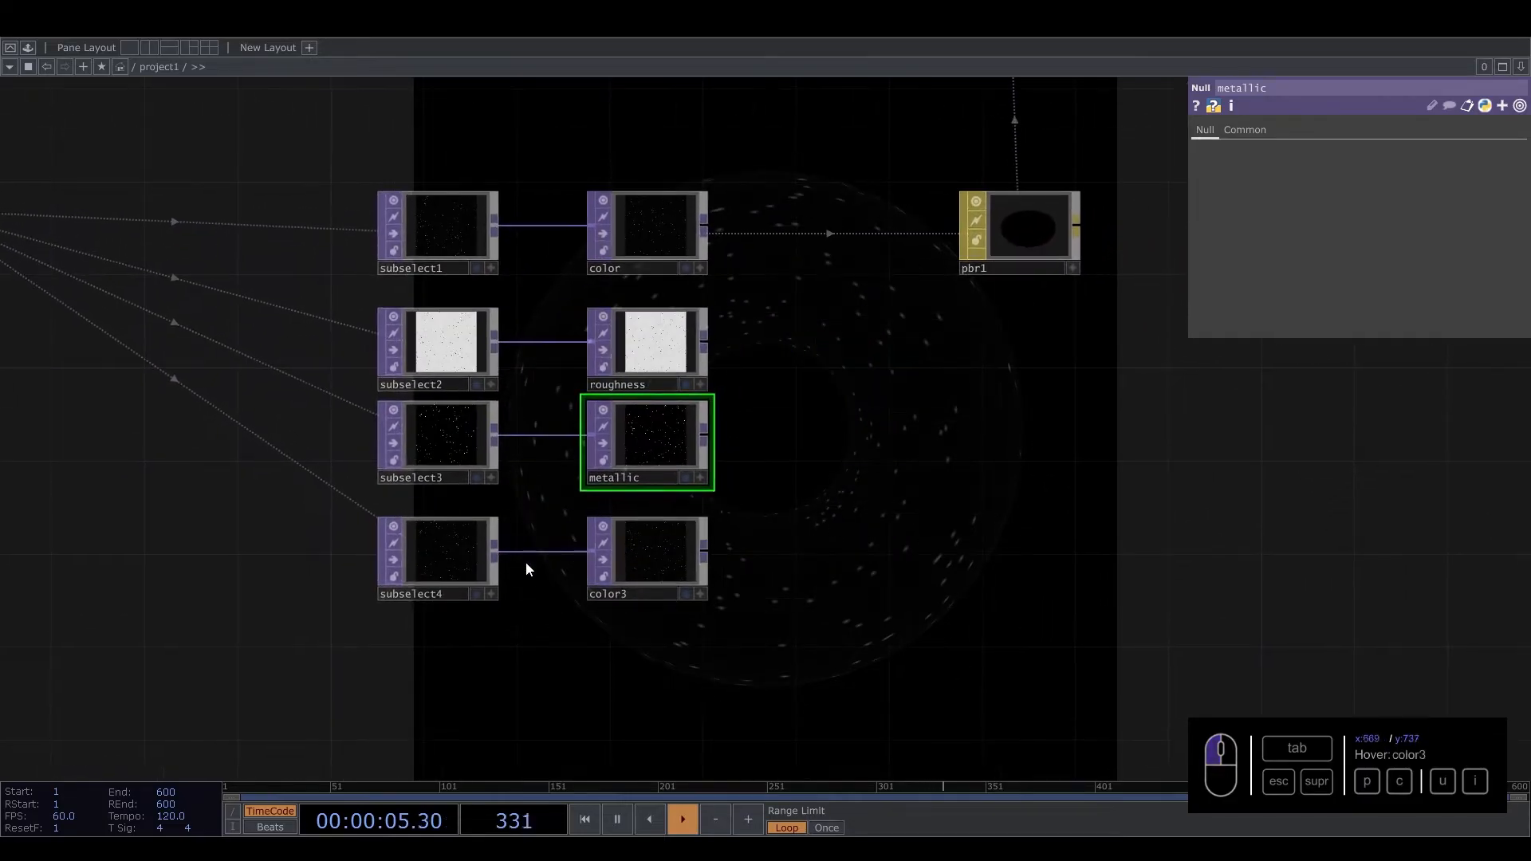
{"action": "left_click", "coordinate": [452, 553]}
{"action": "left_click_drag", "start_coordinate": [380, 633], "coordinate": [543, 627]}
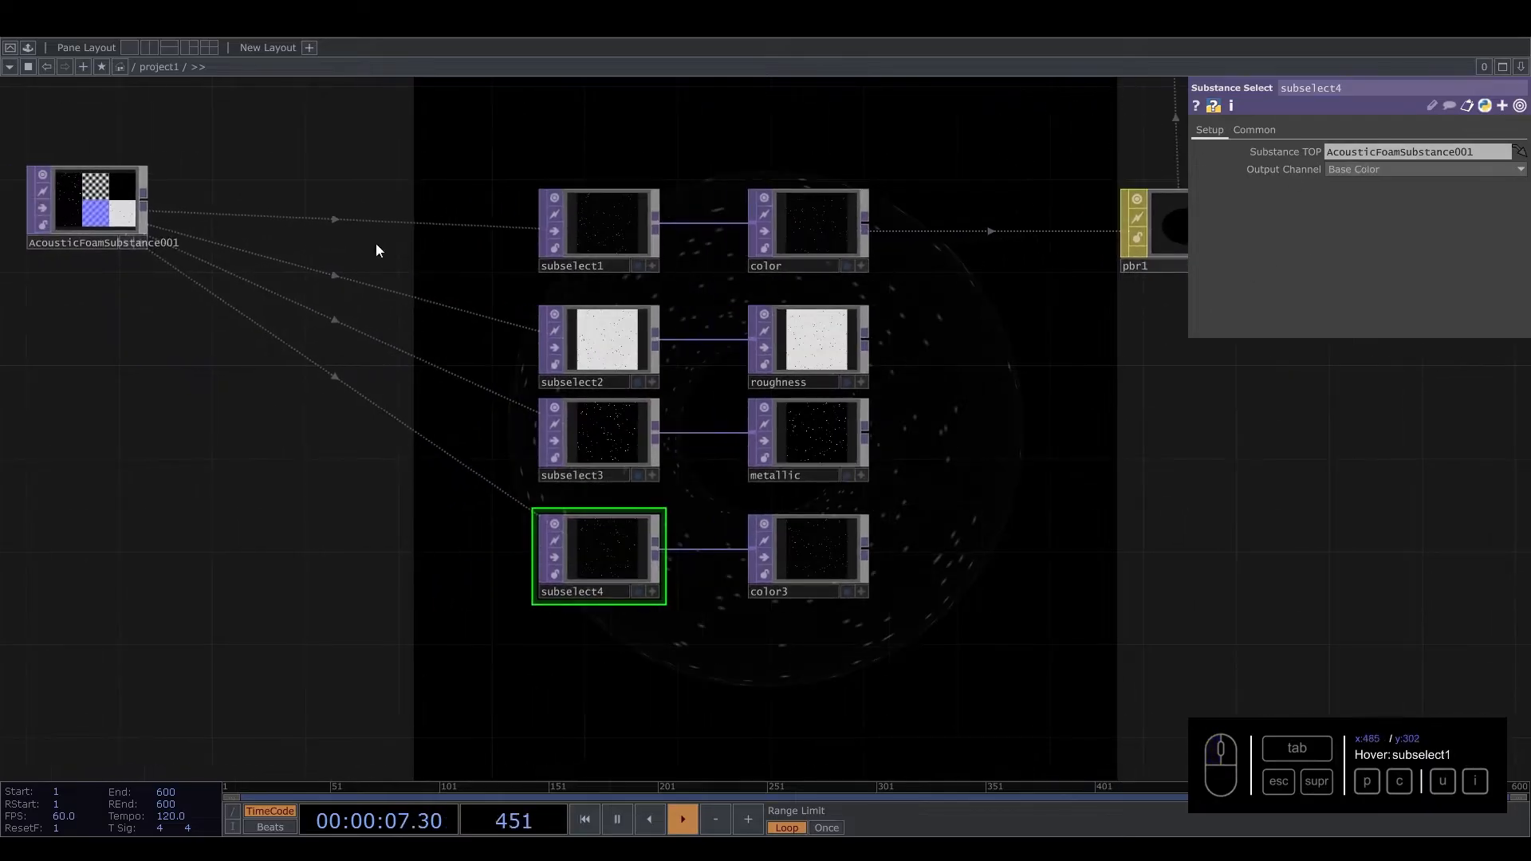
{"action": "left_click_drag", "start_coordinate": [43, 160], "coordinate": [212, 213]}
{"action": "scroll", "coordinate": [216, 217], "scroll_direction": "up", "scroll_amount": 10}
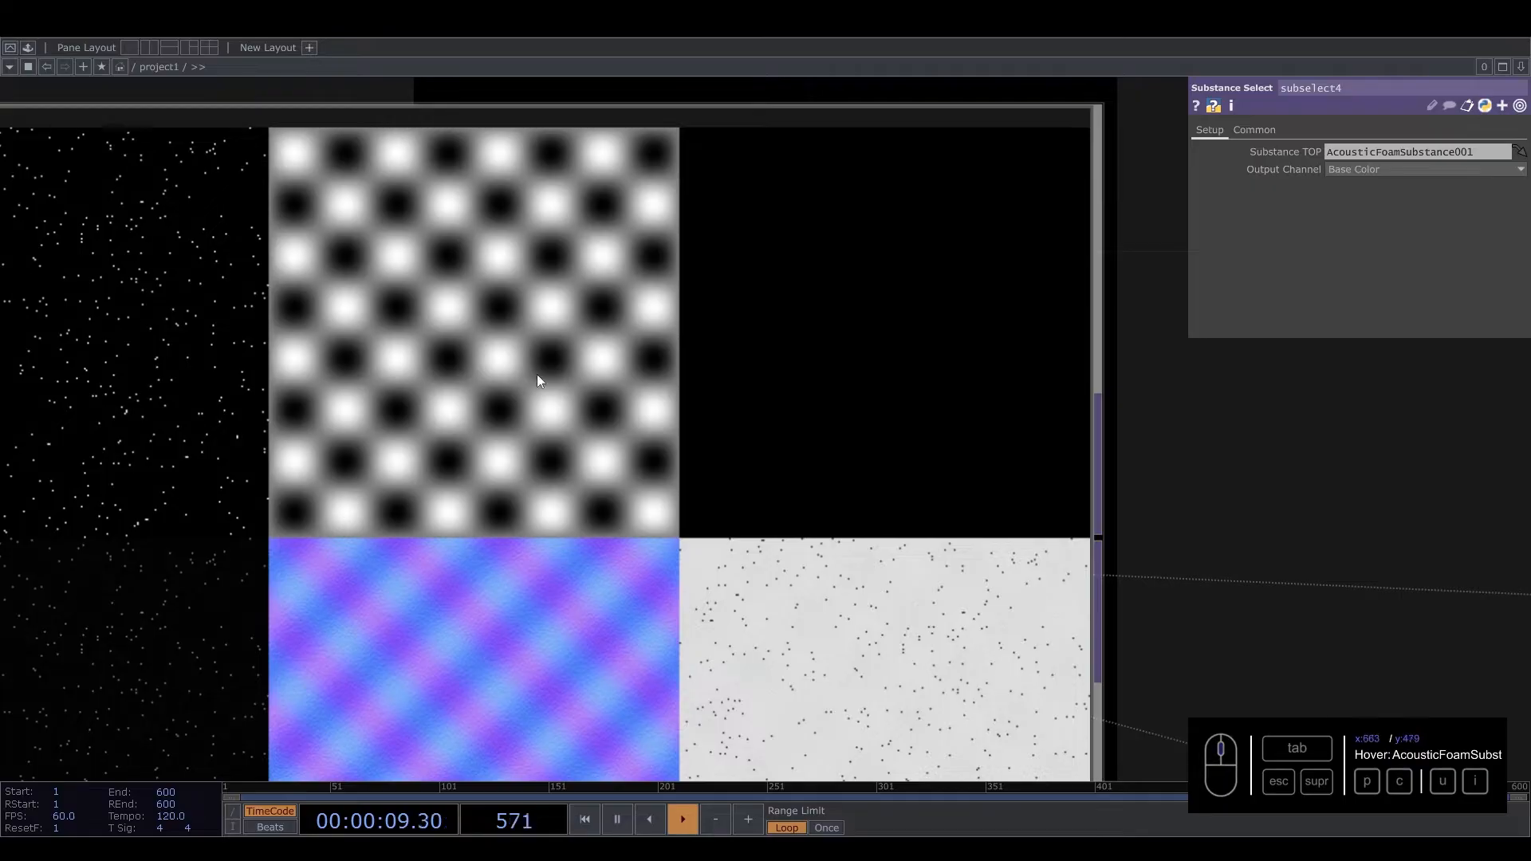
{"action": "scroll", "coordinate": [537, 382], "scroll_direction": "down", "scroll_amount": 10}
{"action": "left_click", "coordinate": [1347, 169]}
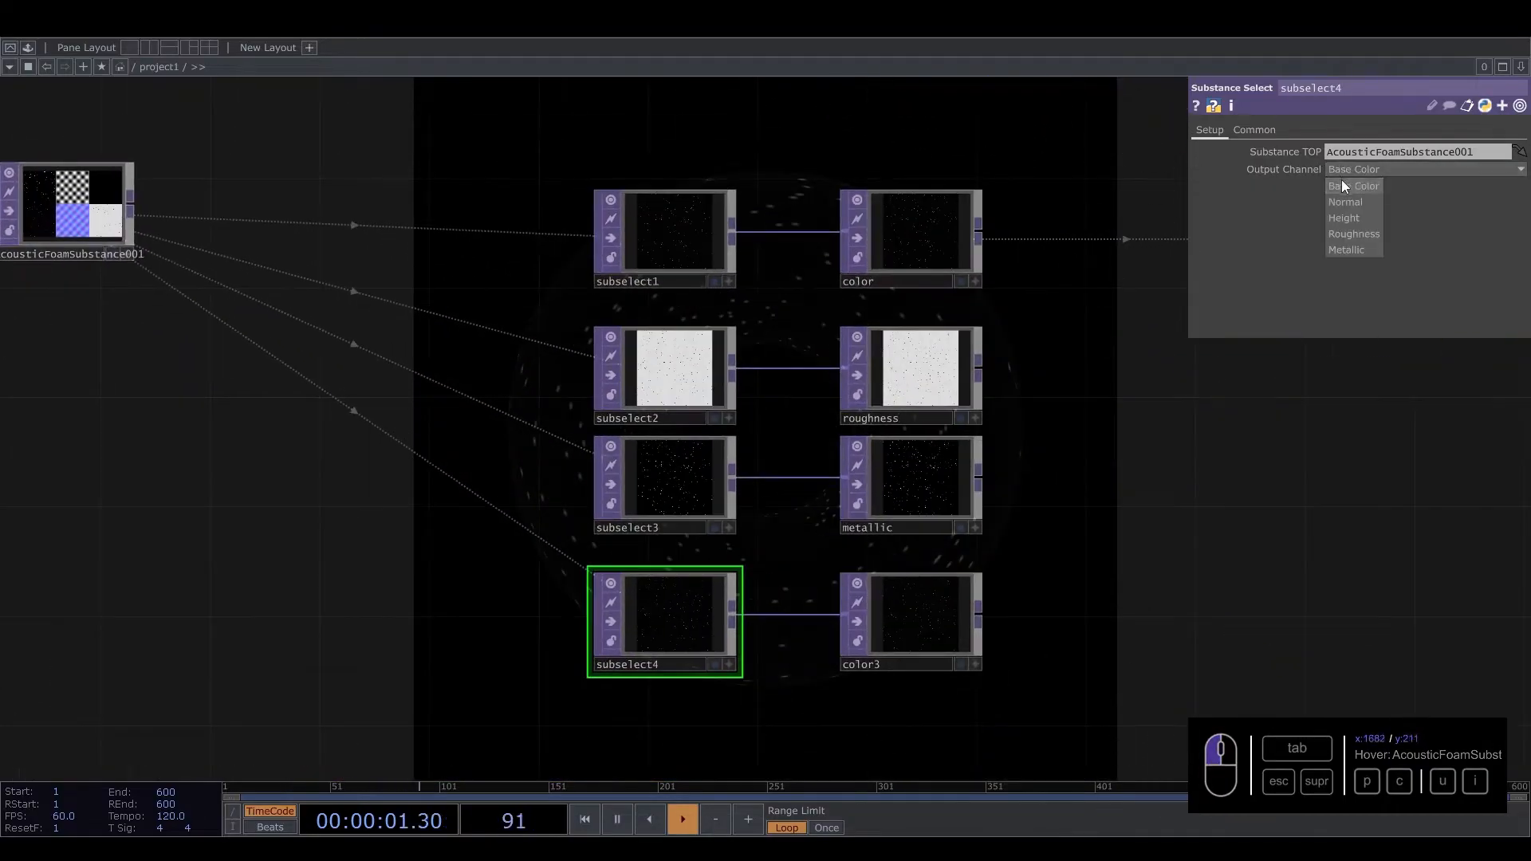
{"action": "left_click", "coordinate": [1345, 201]}
{"action": "left_click", "coordinate": [1354, 168]}
{"action": "left_click", "coordinate": [1341, 219]}
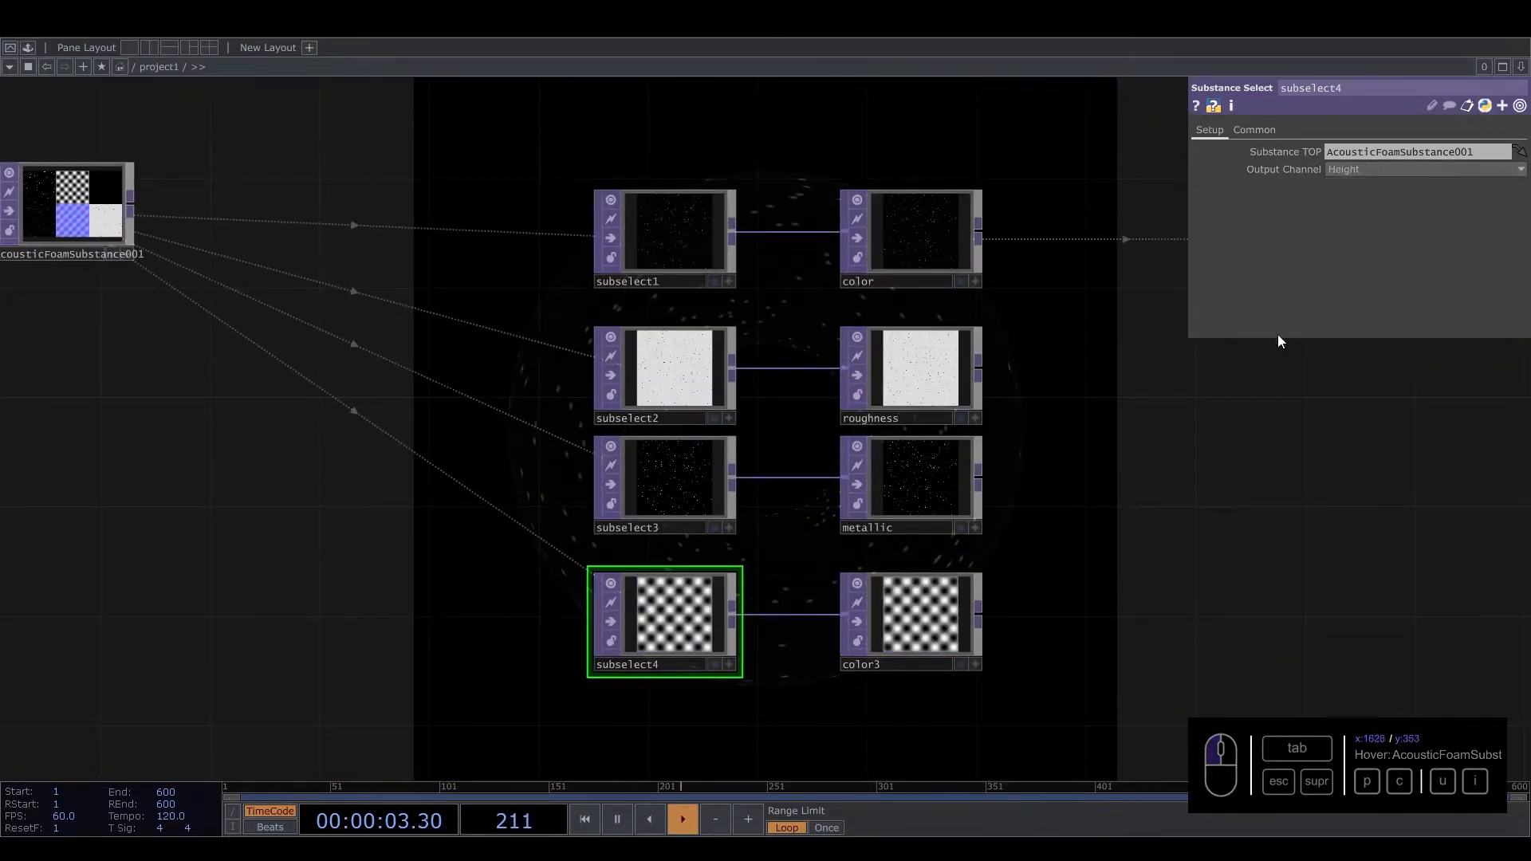
Step: Move the subselect4 and color3 pair away from the other select branches, to below AcousticFoamSubstance001
{"action": "left_click_drag", "start_coordinate": [1134, 549], "coordinate": [1114, 418]}
{"action": "right_click_drag", "start_coordinate": [381, 429], "coordinate": [977, 581]}
{"action": "left_click_drag", "start_coordinate": [925, 495], "coordinate": [381, 552]}
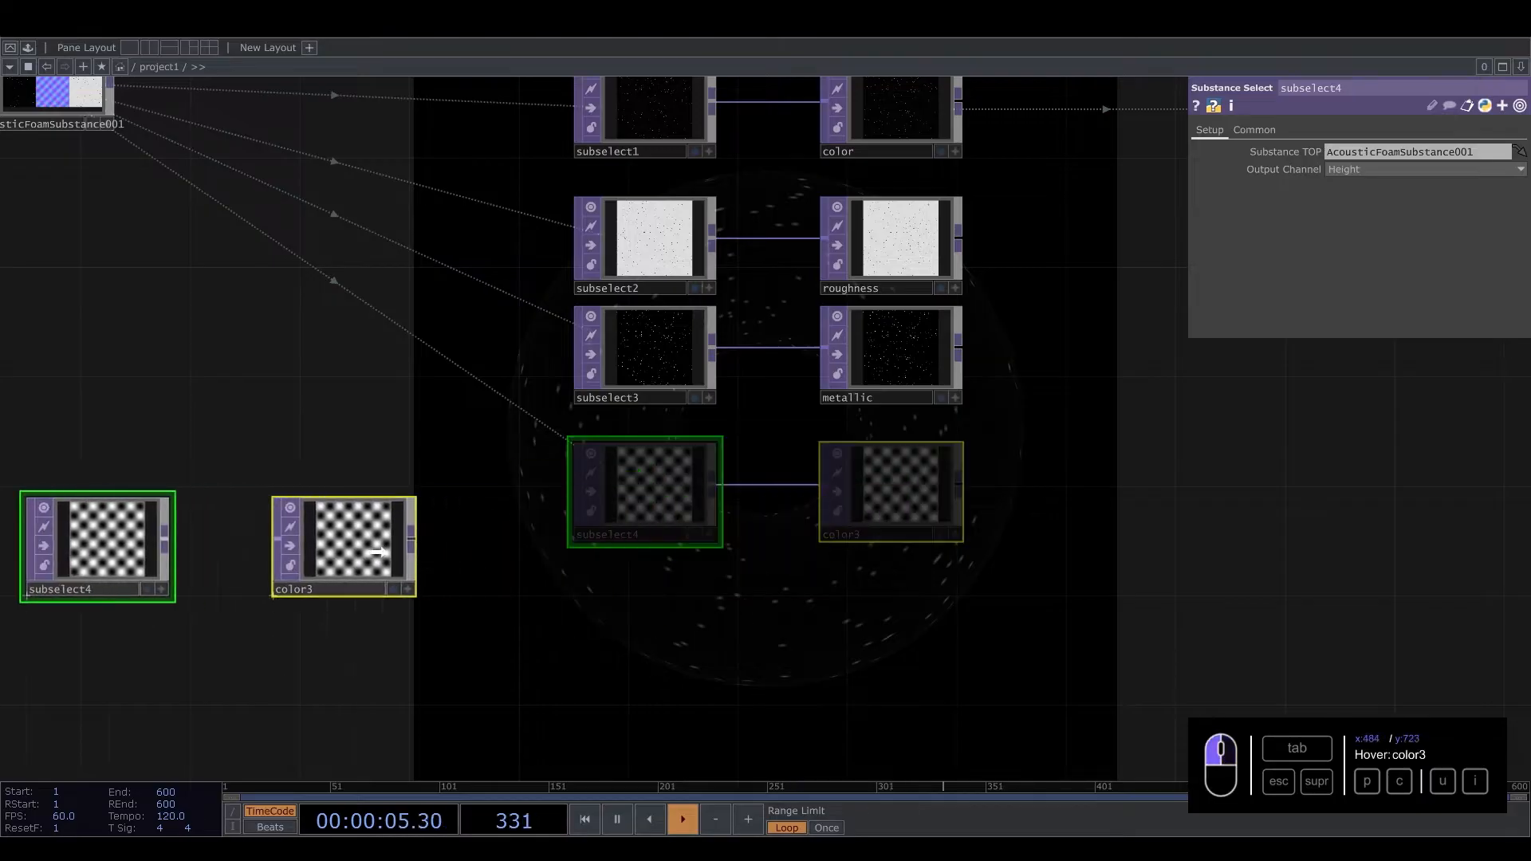
{"action": "scroll", "coordinate": [381, 550], "scroll_direction": "down", "scroll_amount": 3}
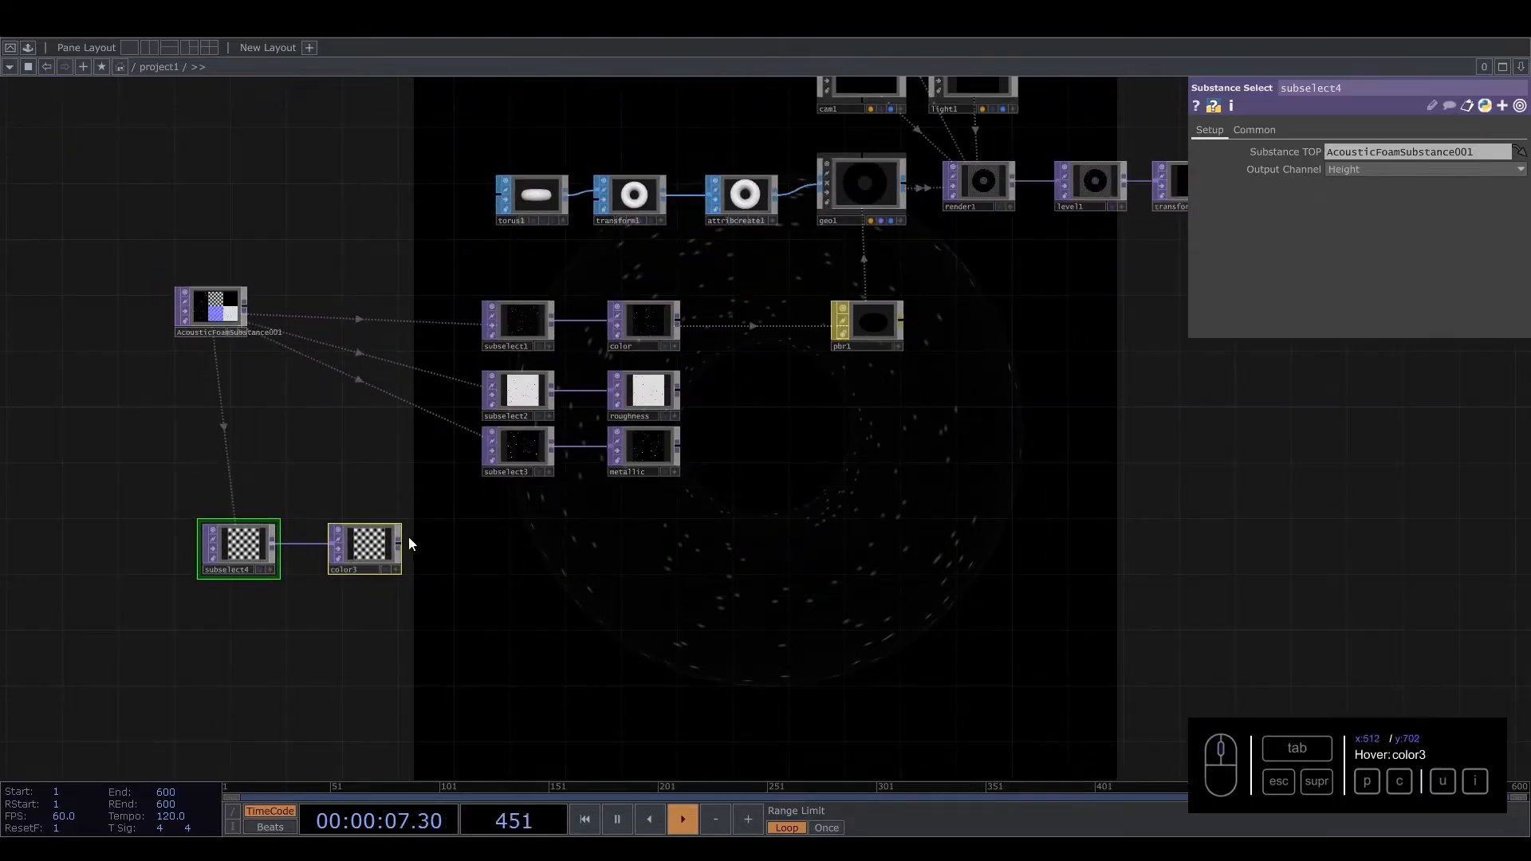
{"action": "scroll", "coordinate": [399, 517], "scroll_direction": "up", "scroll_amount": 3}
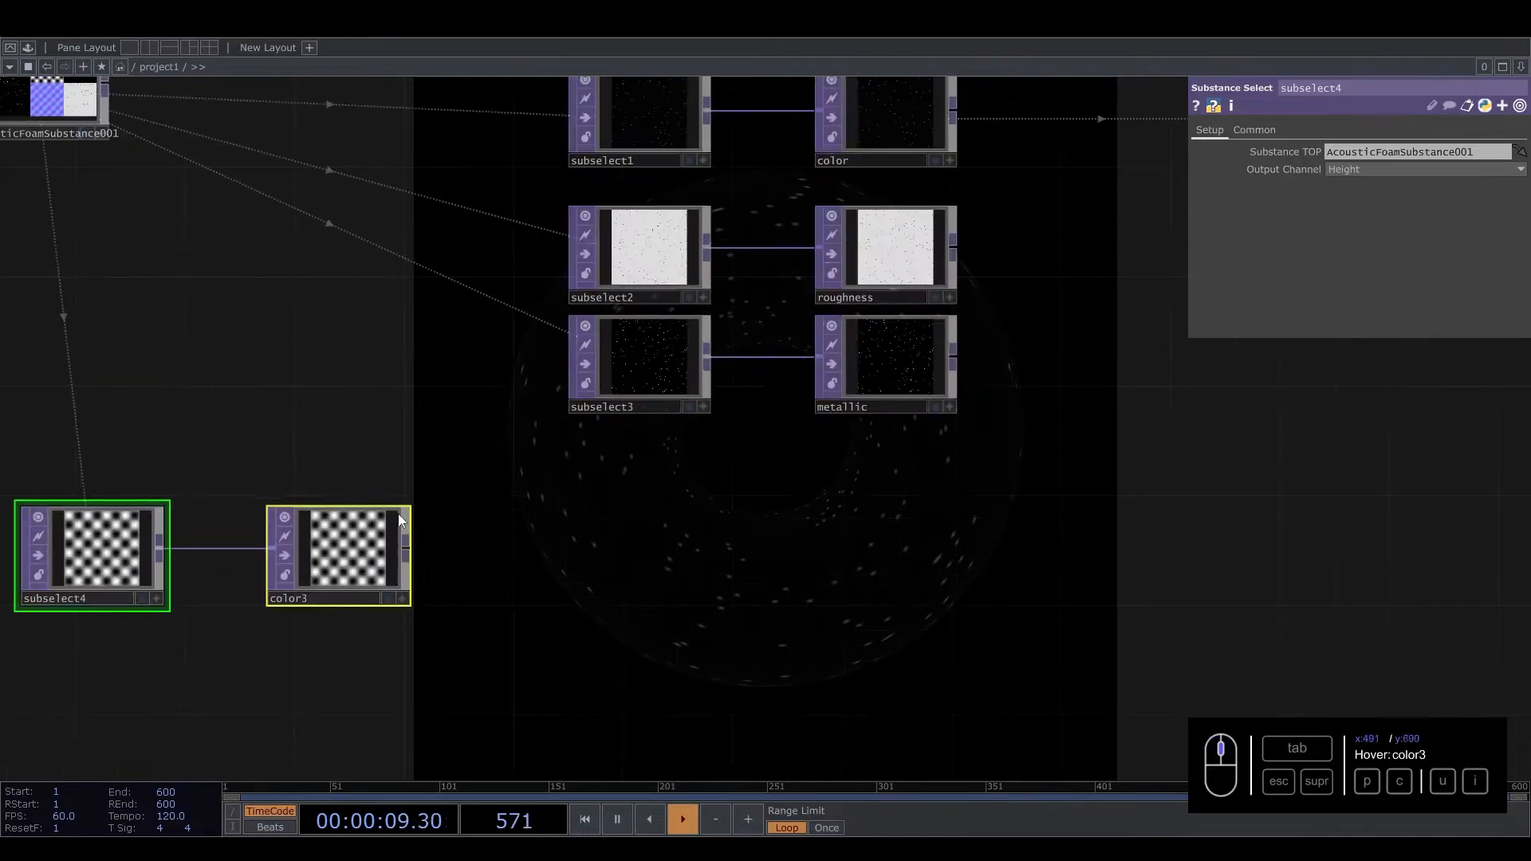
Step: Assign the roughness null to pbr1's Roughness Map and the metallic null to its Metallic Map
{"action": "left_click_drag", "start_coordinate": [410, 442], "coordinate": [139, 654]}
{"action": "left_click", "coordinate": [998, 358]}
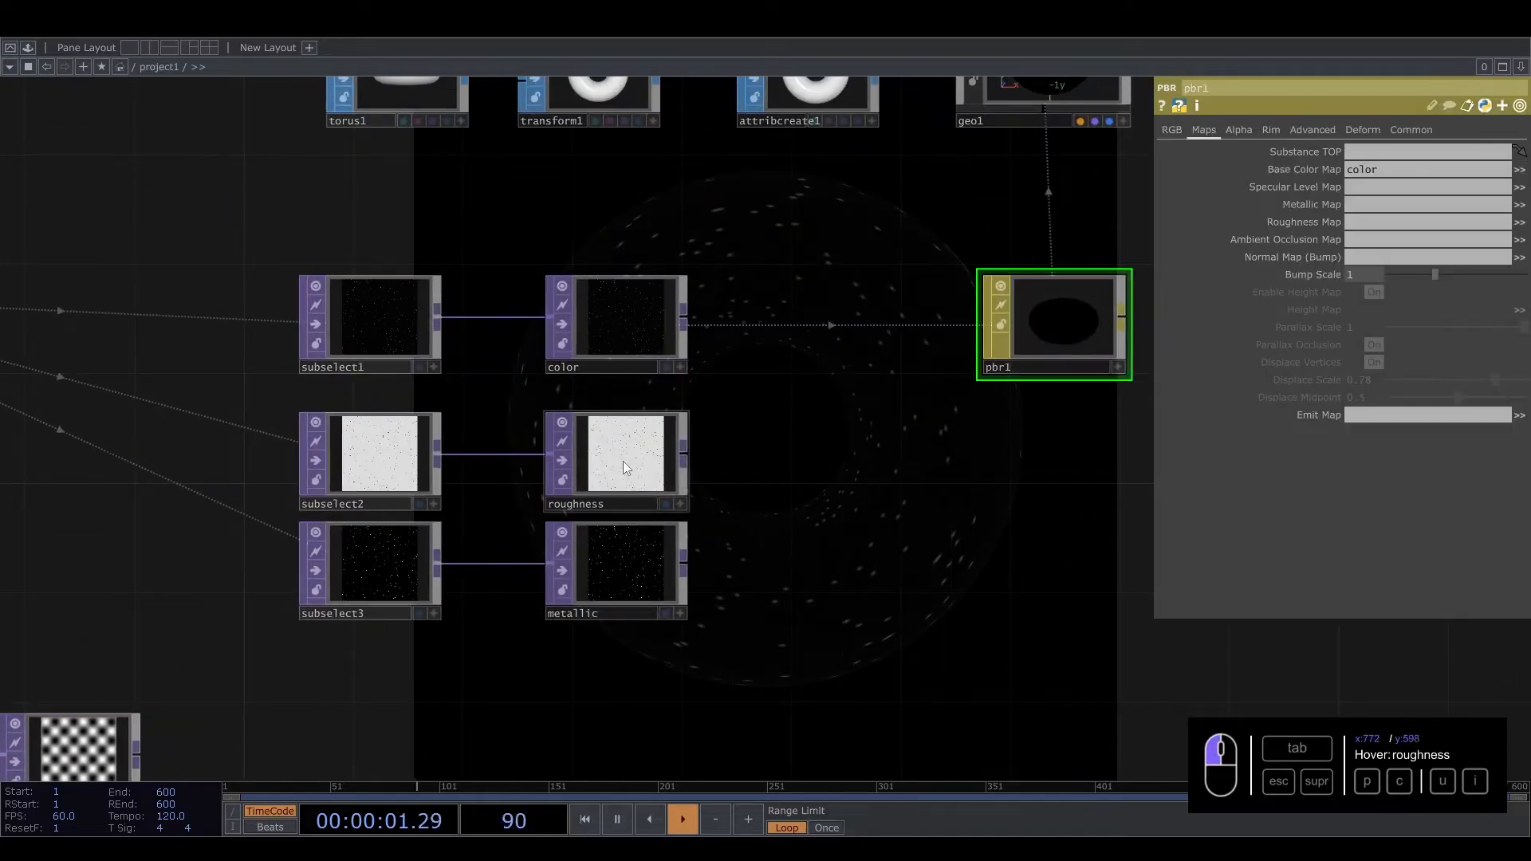
{"action": "left_click_drag", "start_coordinate": [623, 463], "coordinate": [1381, 223]}
{"action": "left_click_drag", "start_coordinate": [630, 562], "coordinate": [1395, 232]}
{"action": "left_click_drag", "start_coordinate": [1388, 197], "coordinate": [1392, 198]}
{"action": "key", "text": "h"}
{"action": "left_click_drag", "start_coordinate": [780, 610], "coordinate": [793, 541]}
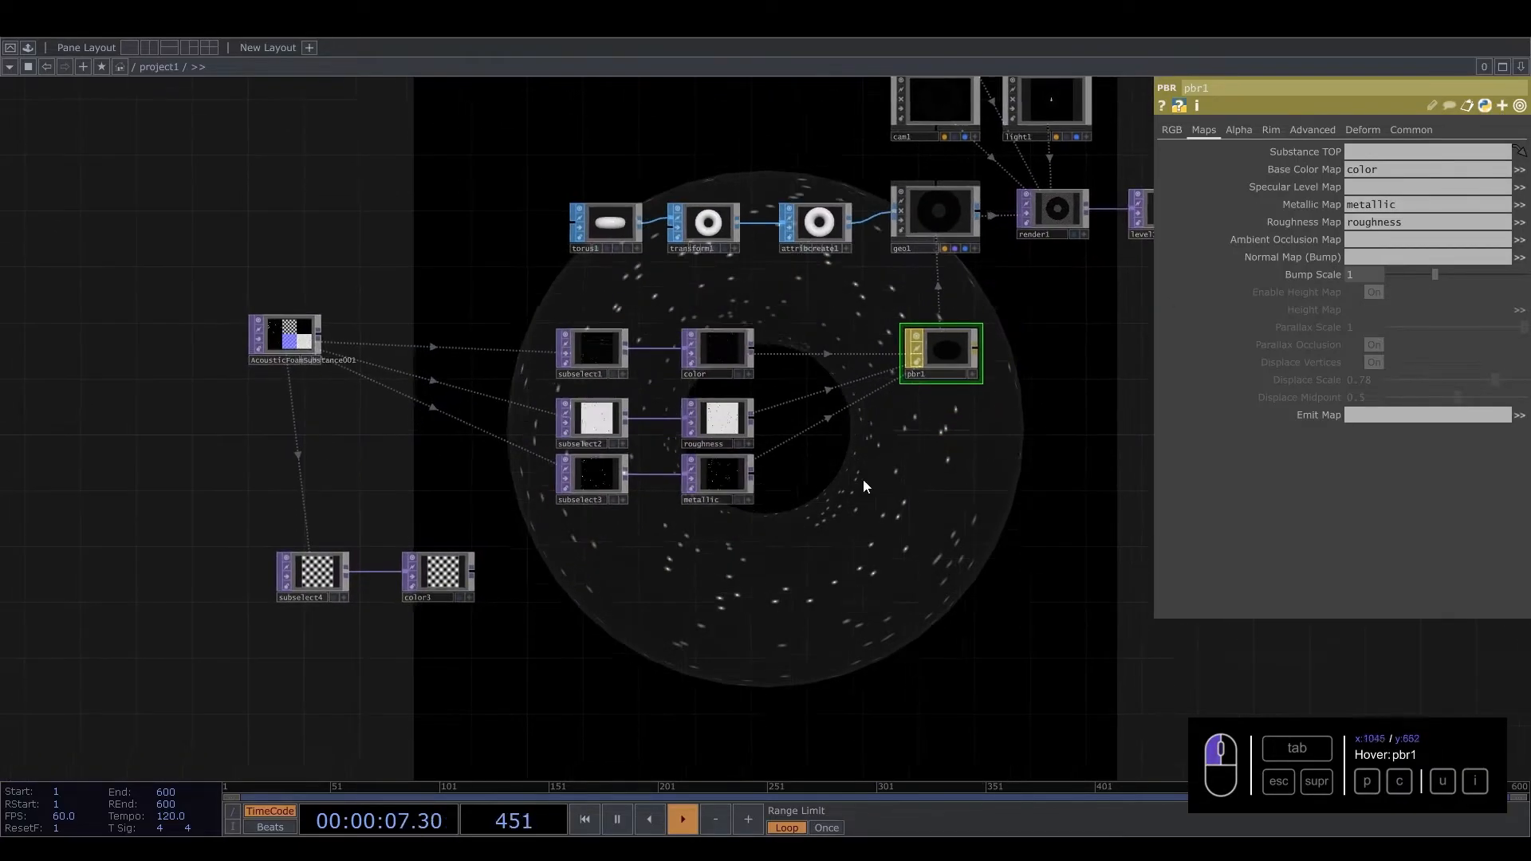
{"action": "left_click_drag", "start_coordinate": [783, 433], "coordinate": [537, 328]}
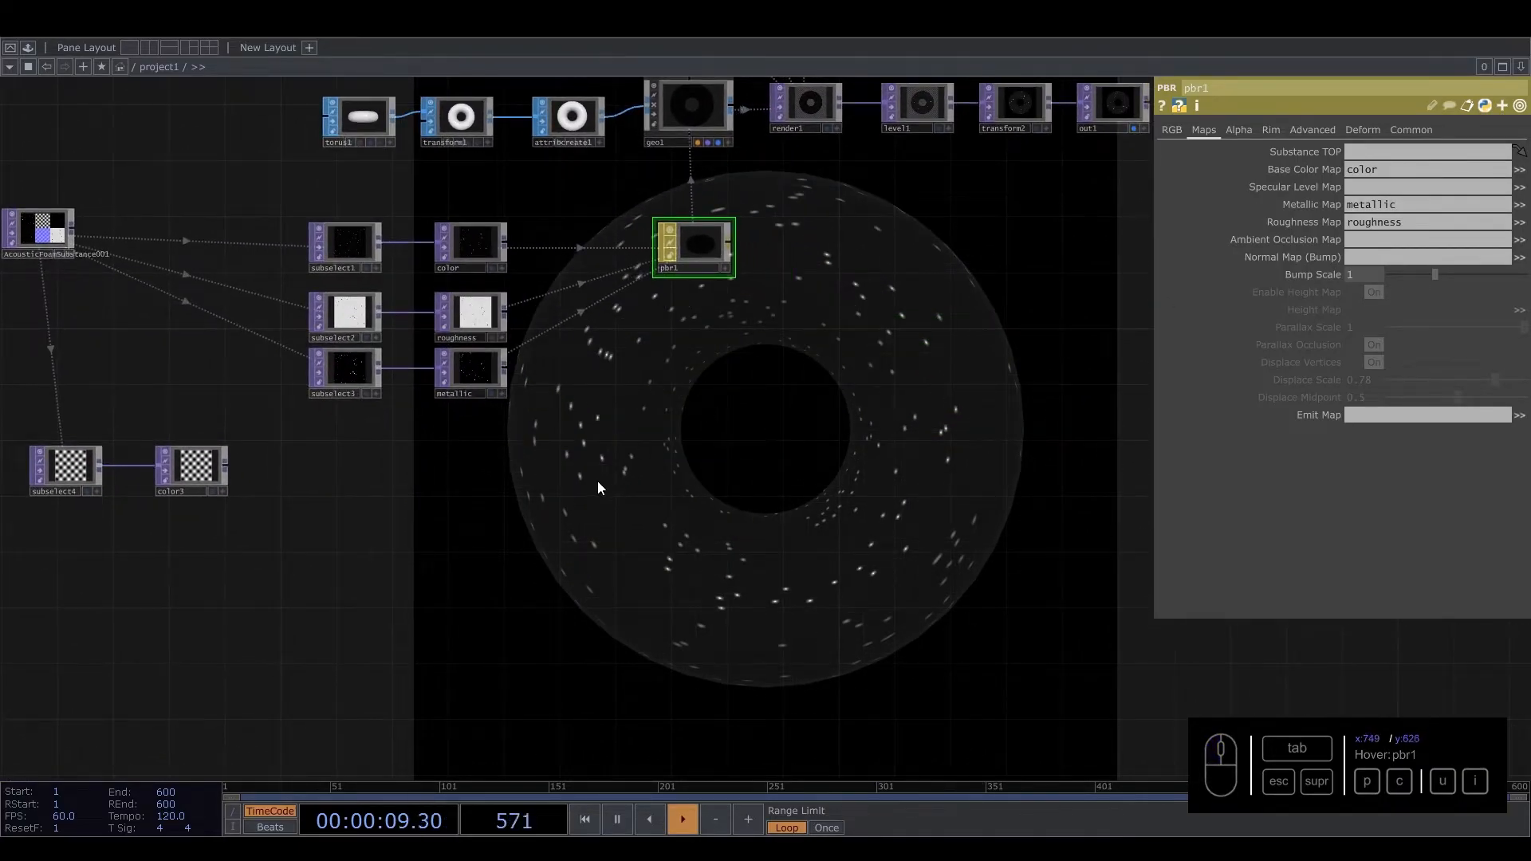
Step: Spread out the height branch by moving AcousticFoamSubstance001 and subselect4 away from the other selects and color3 farther from subselect4
{"action": "left_click_drag", "start_coordinate": [170, 351], "coordinate": [532, 382]}
{"action": "left_click_drag", "start_coordinate": [398, 259], "coordinate": [153, 280]}
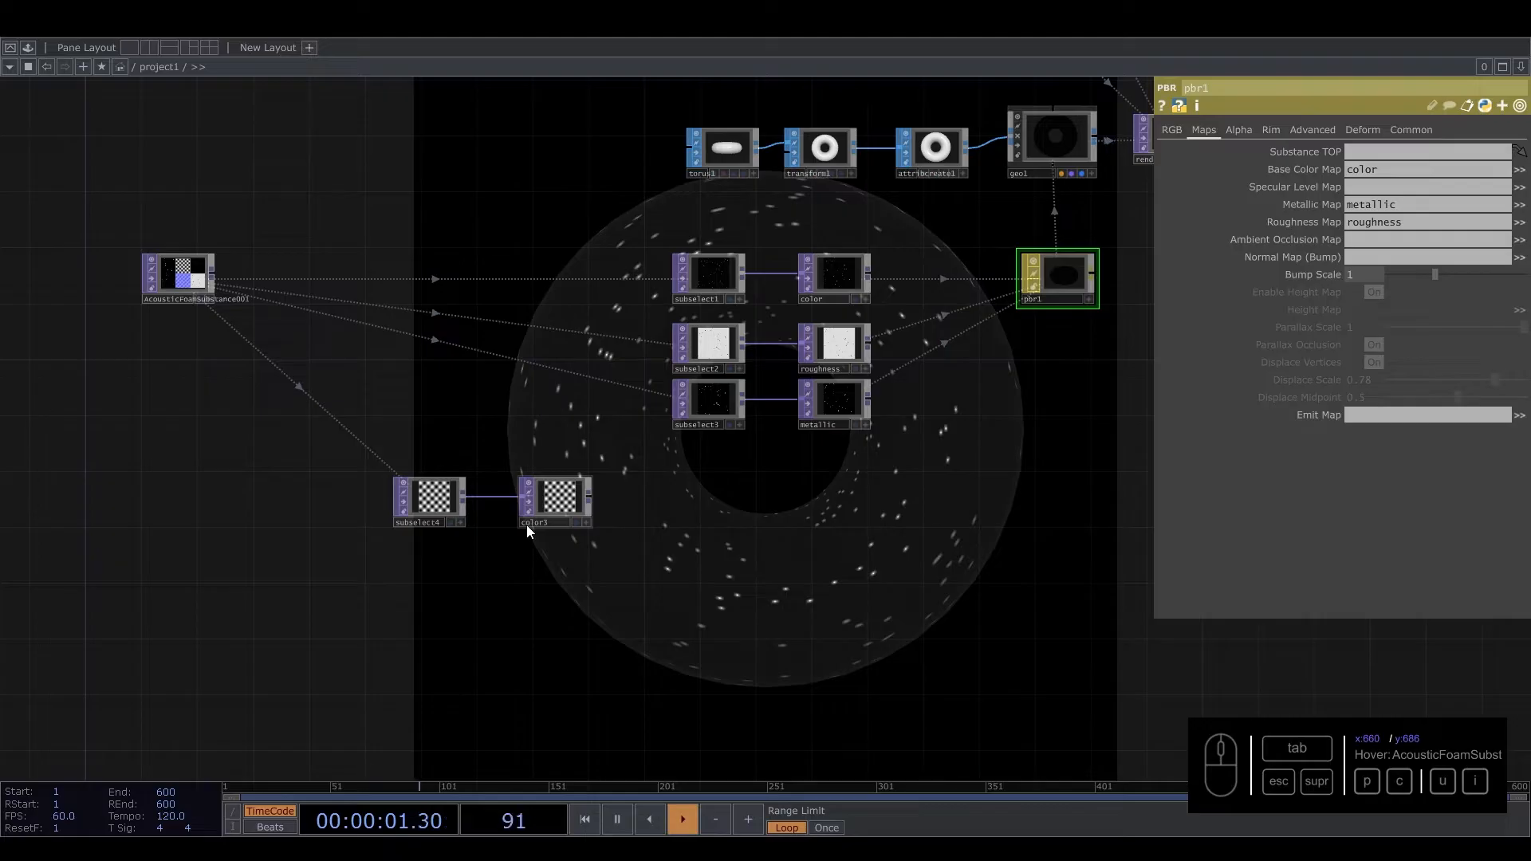
{"action": "scroll", "coordinate": [473, 526], "scroll_direction": "up", "scroll_amount": 4}
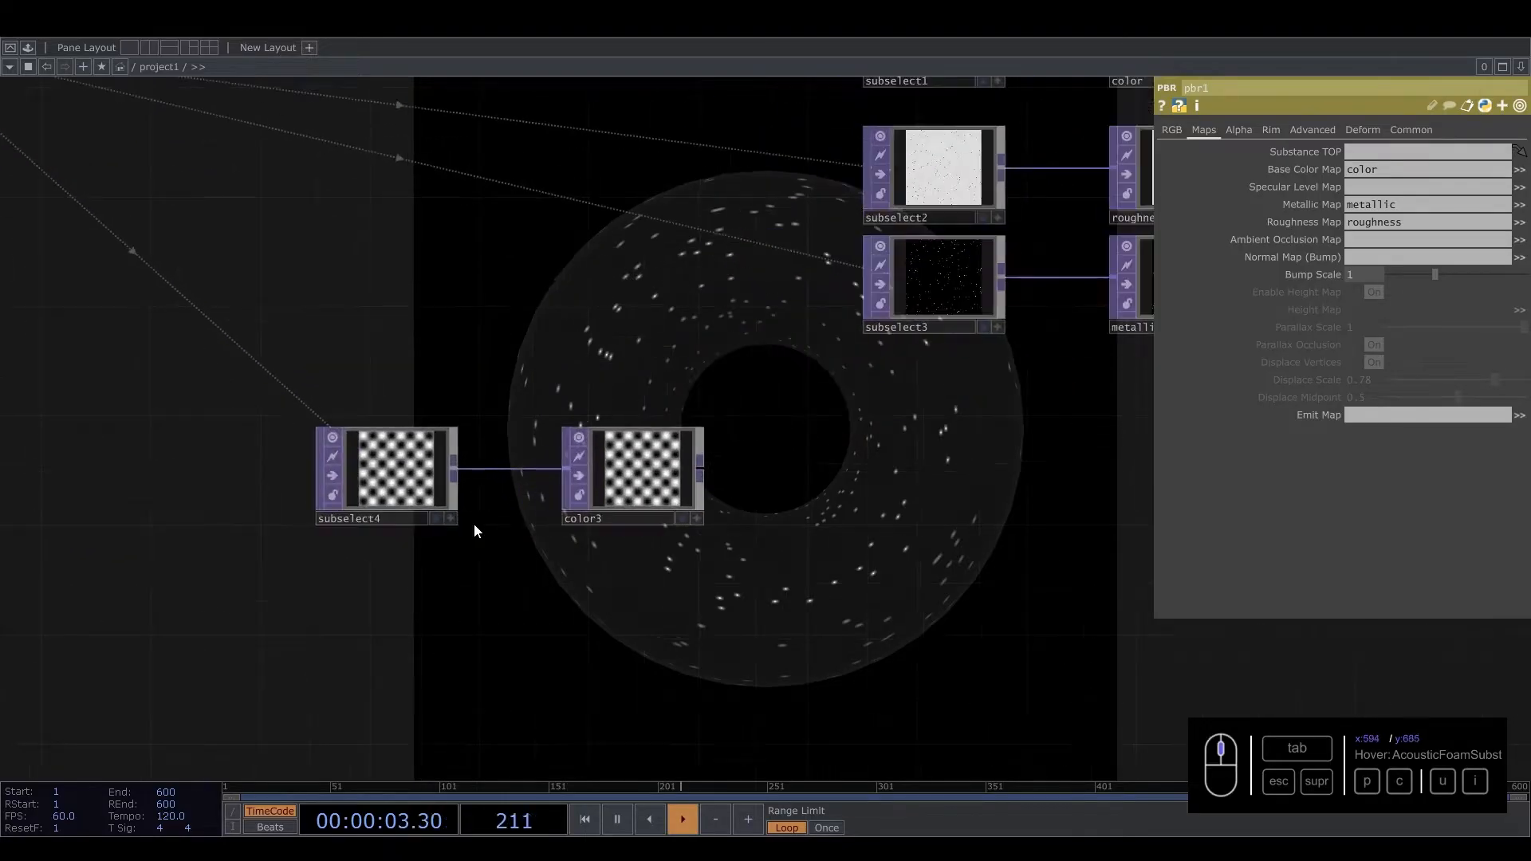
{"action": "left_click_drag", "start_coordinate": [667, 489], "coordinate": [1037, 471]}
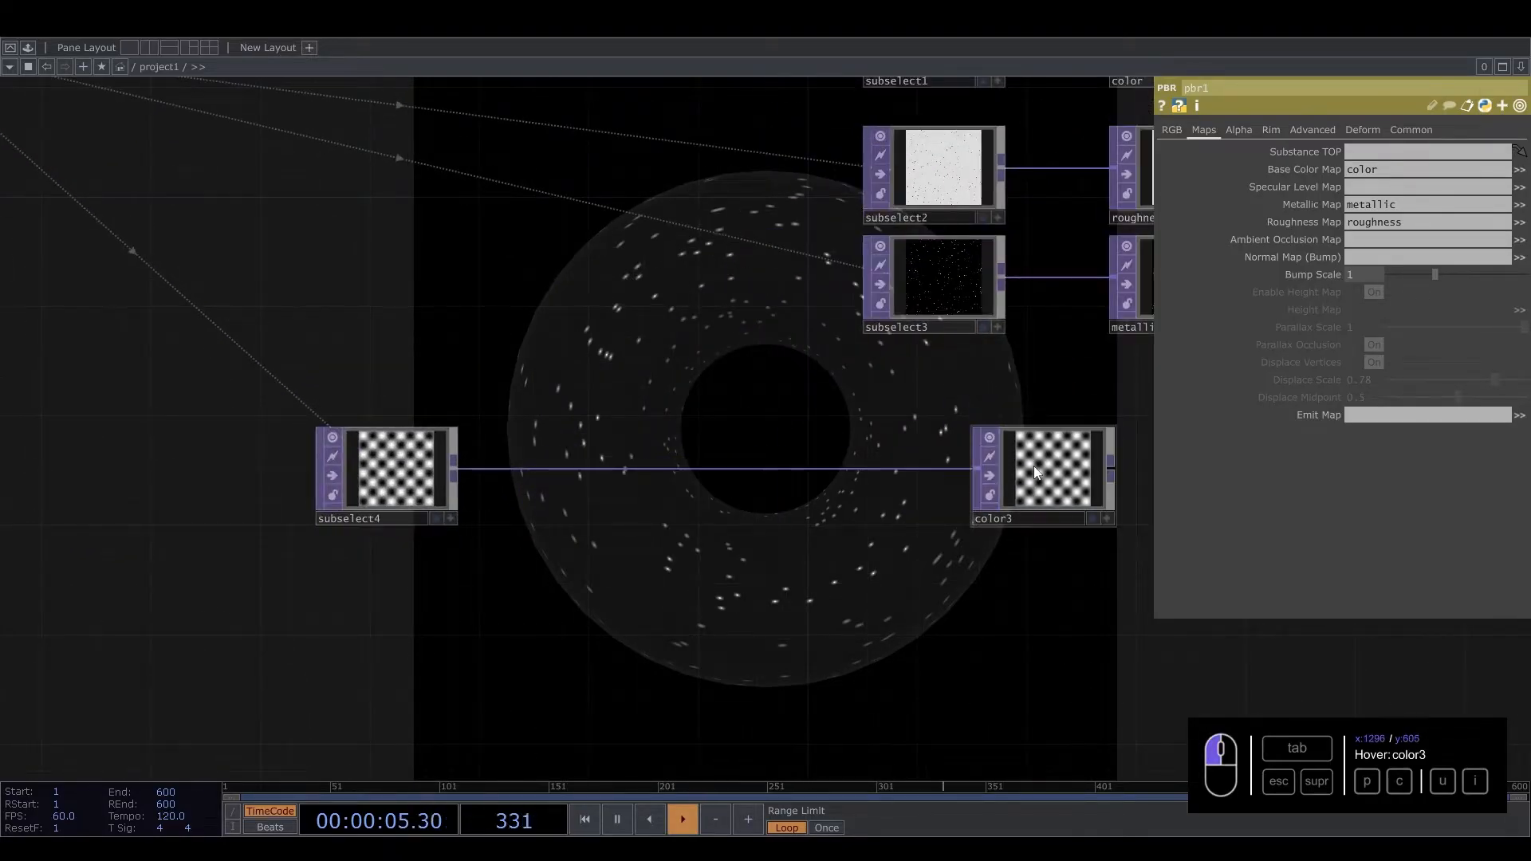
{"action": "scroll", "coordinate": [1033, 471], "scroll_direction": "down", "scroll_amount": 4}
{"action": "left_click_drag", "start_coordinate": [795, 488], "coordinate": [696, 490]}
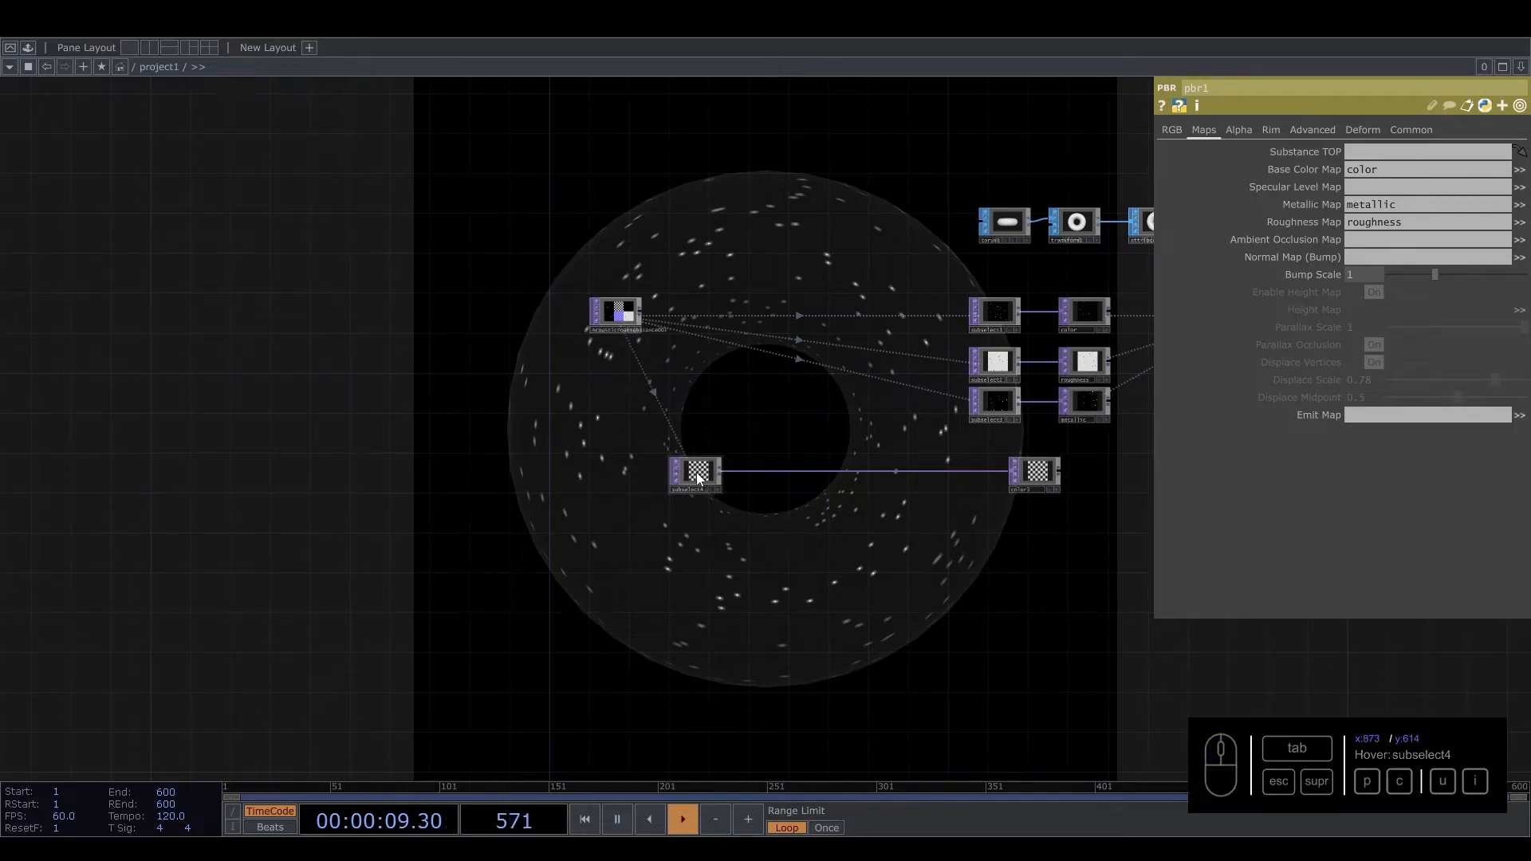
Step: Align the color3 operator below subselect3 and rename it null
{"action": "scroll", "coordinate": [697, 477], "scroll_direction": "up", "scroll_amount": 6}
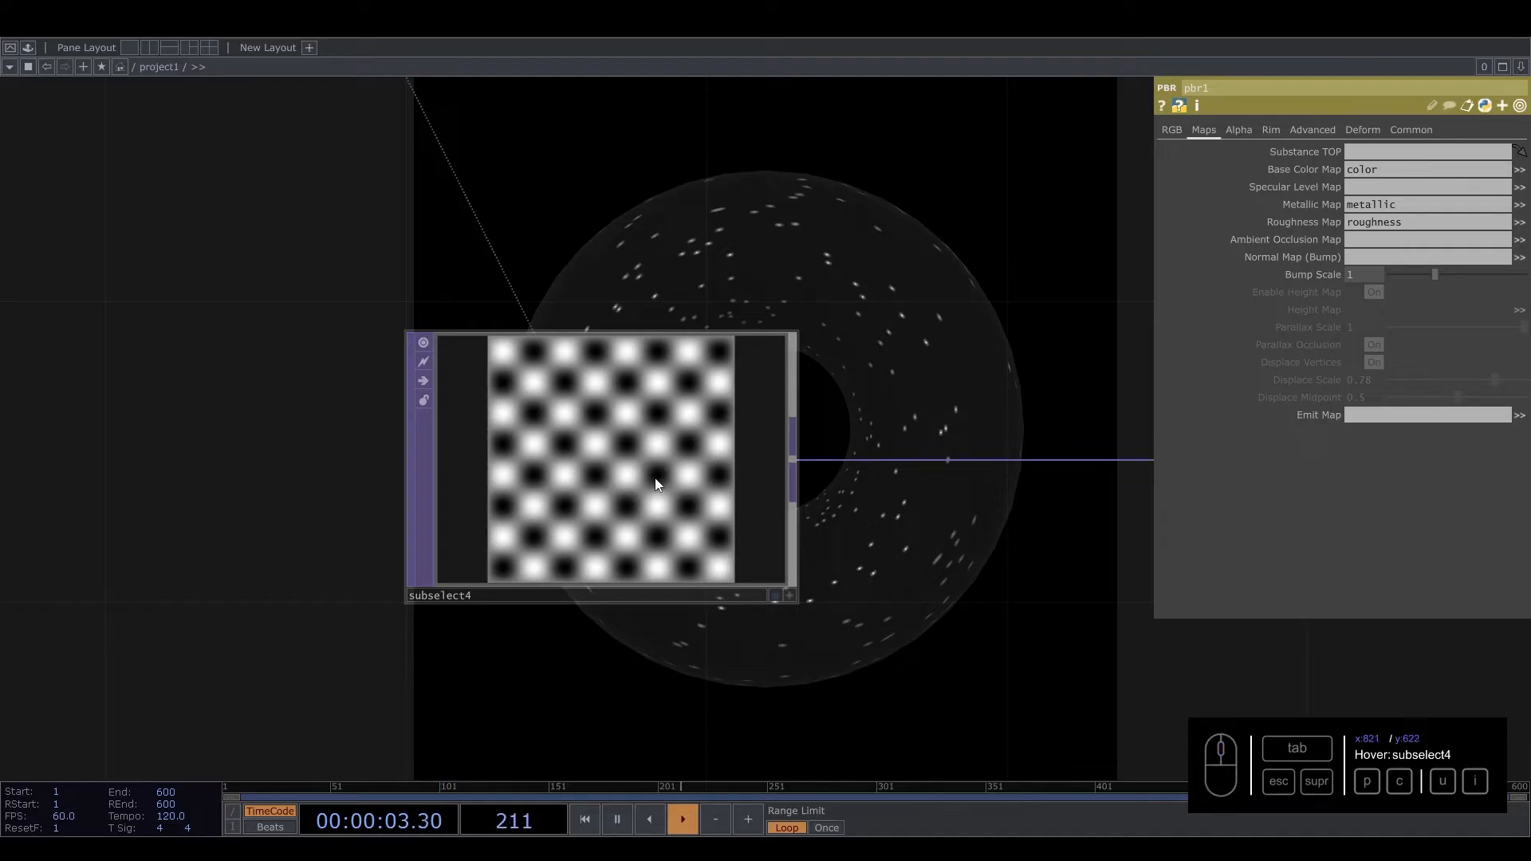
{"action": "scroll", "coordinate": [654, 479], "scroll_direction": "down", "scroll_amount": 6}
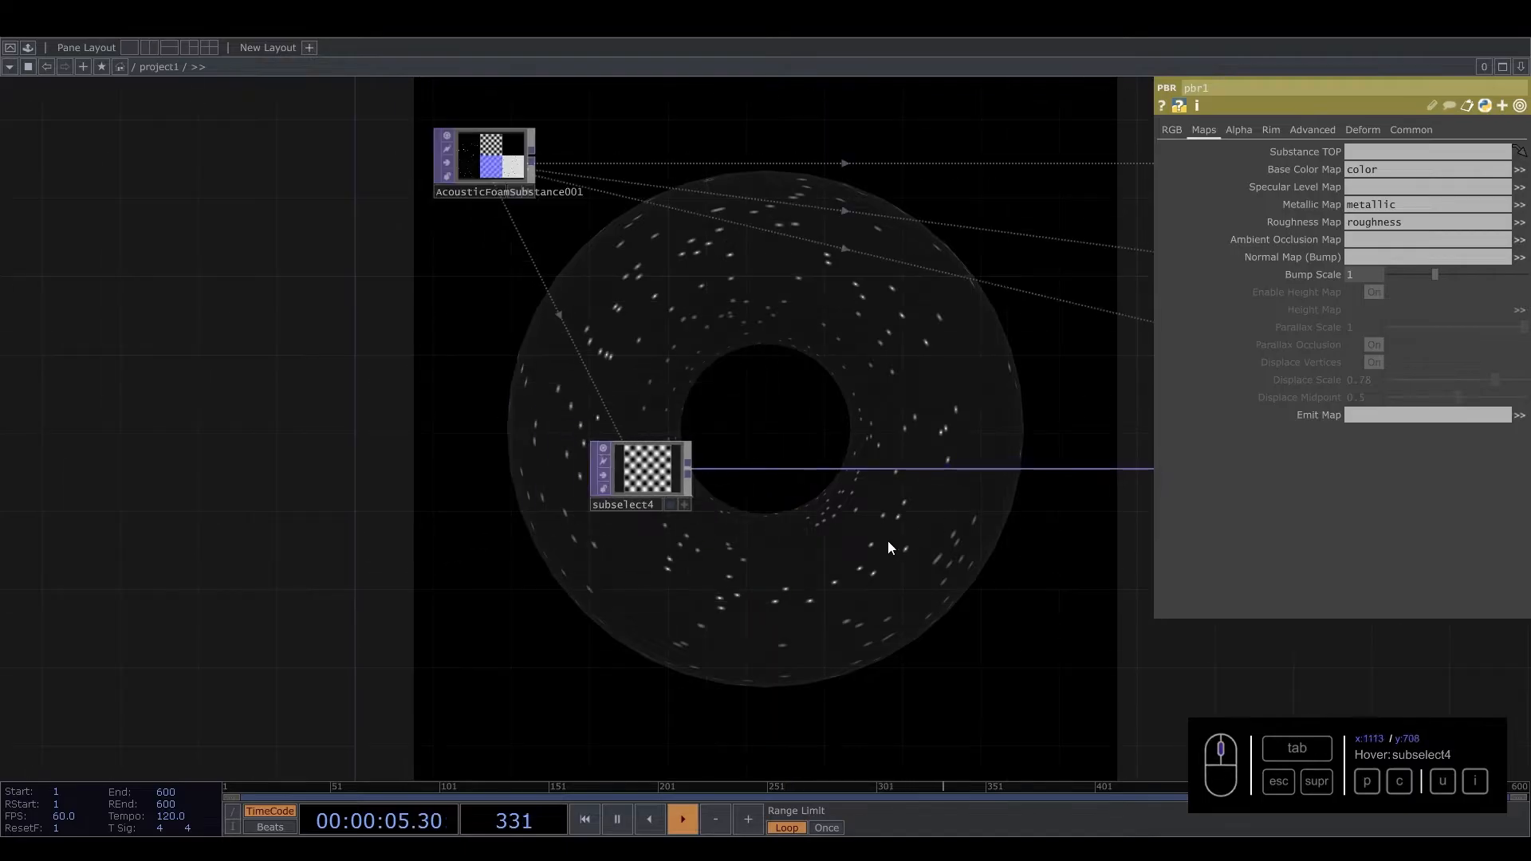
{"action": "scroll", "coordinate": [888, 546], "scroll_direction": "down", "scroll_amount": 3}
{"action": "left_click_drag", "start_coordinate": [865, 576], "coordinate": [576, 557]}
{"action": "scroll", "coordinate": [803, 478], "scroll_direction": "up", "scroll_amount": 5}
{"action": "left_click_drag", "start_coordinate": [826, 495], "coordinate": [747, 496]}
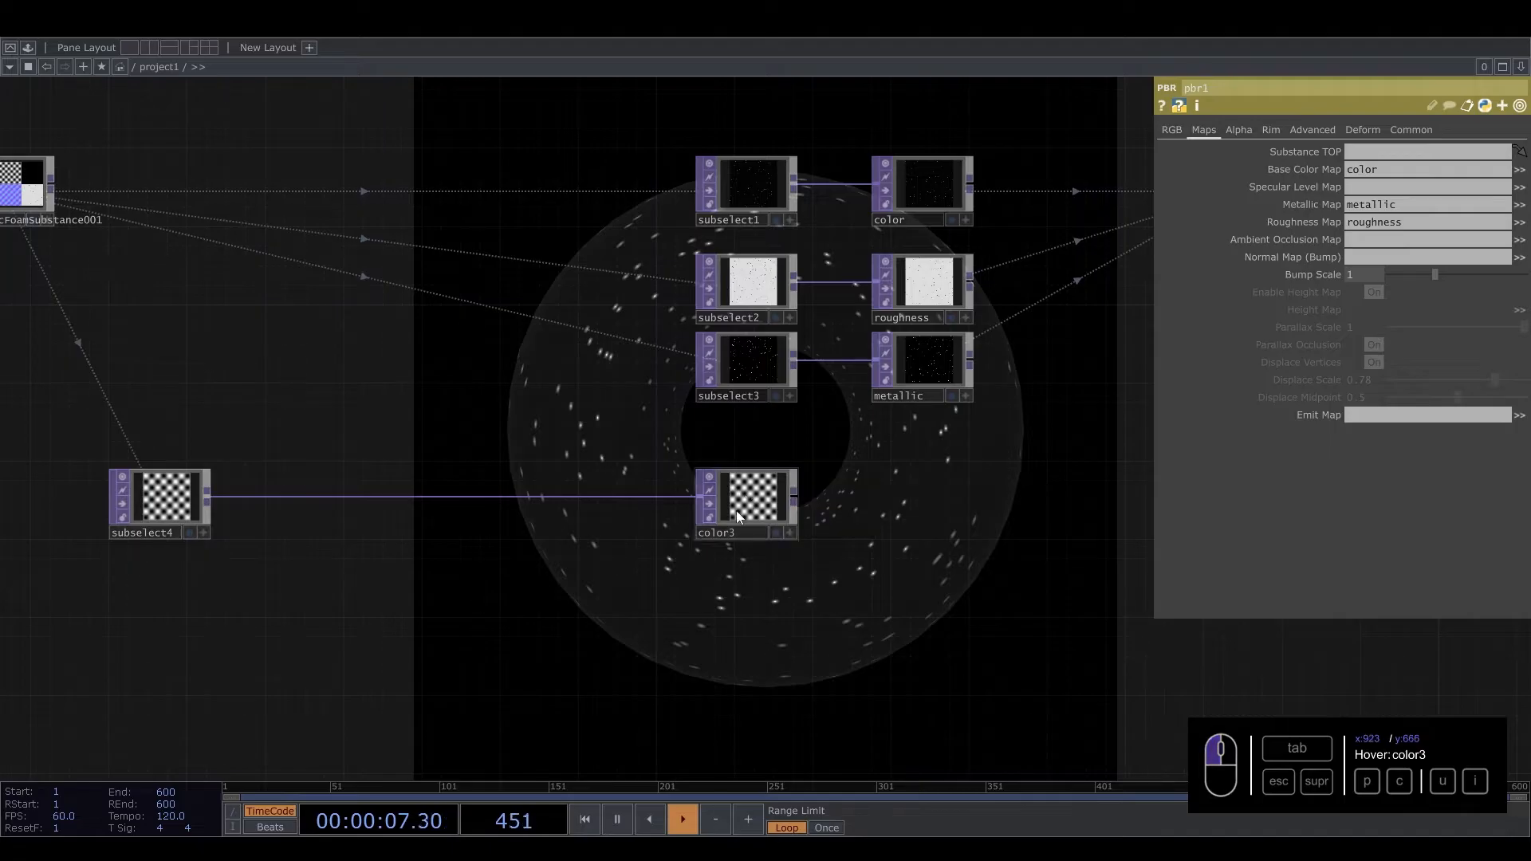
{"action": "left_click", "coordinate": [729, 532]}
{"action": "type", "text": "null"}
{"action": "key", "text": "Return"}
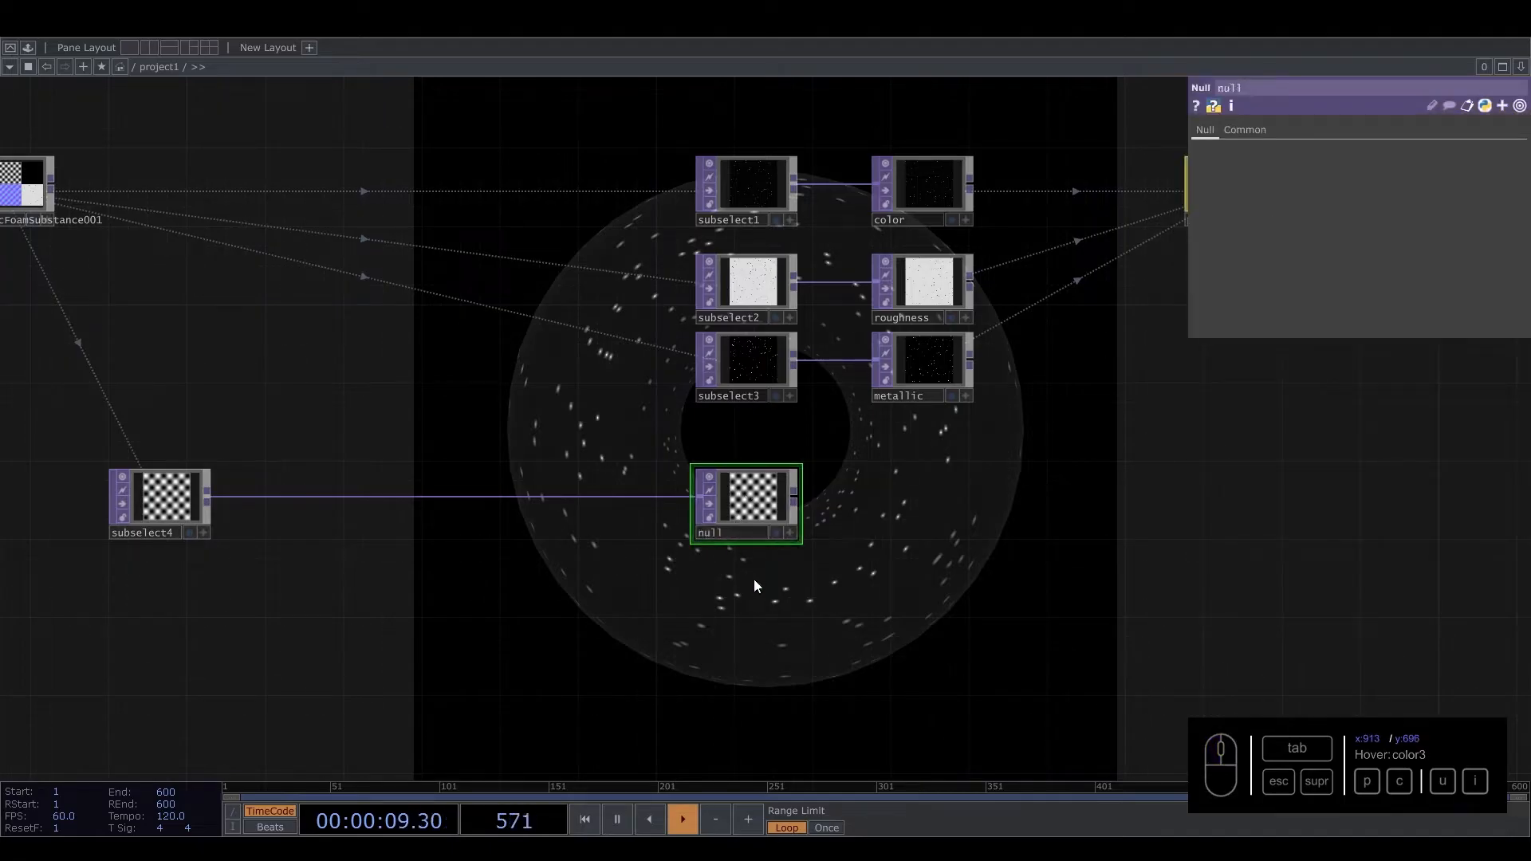
Step: Add a Null TOP fed by the null operator, place it below metallic, and name it normal
{"action": "left_click", "coordinate": [814, 496]}
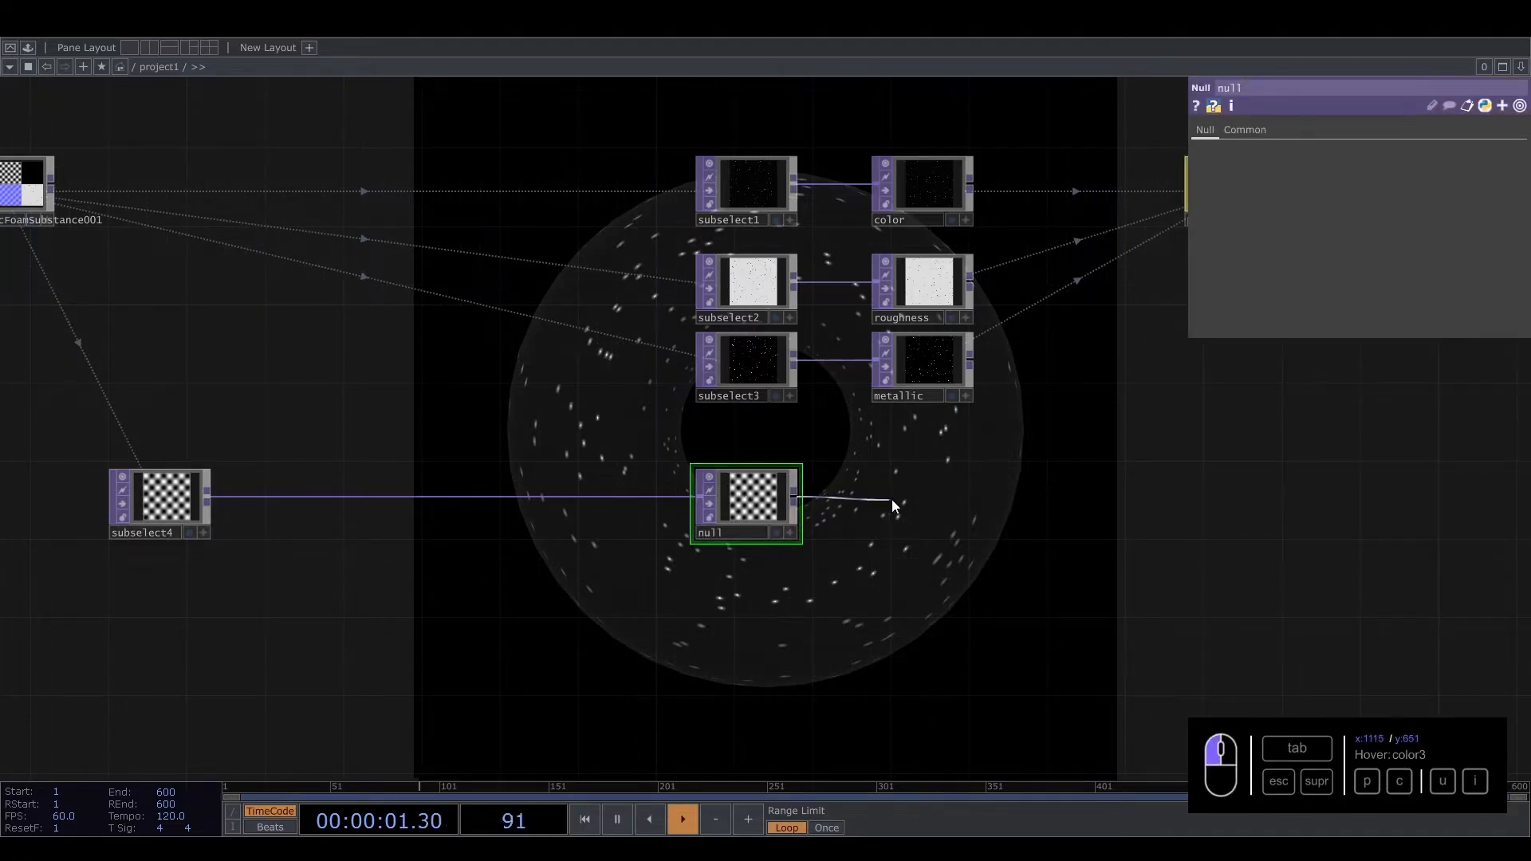
{"action": "key", "text": "Tab"}
{"action": "type", "text": "null"}
{"action": "key", "text": "Return"}
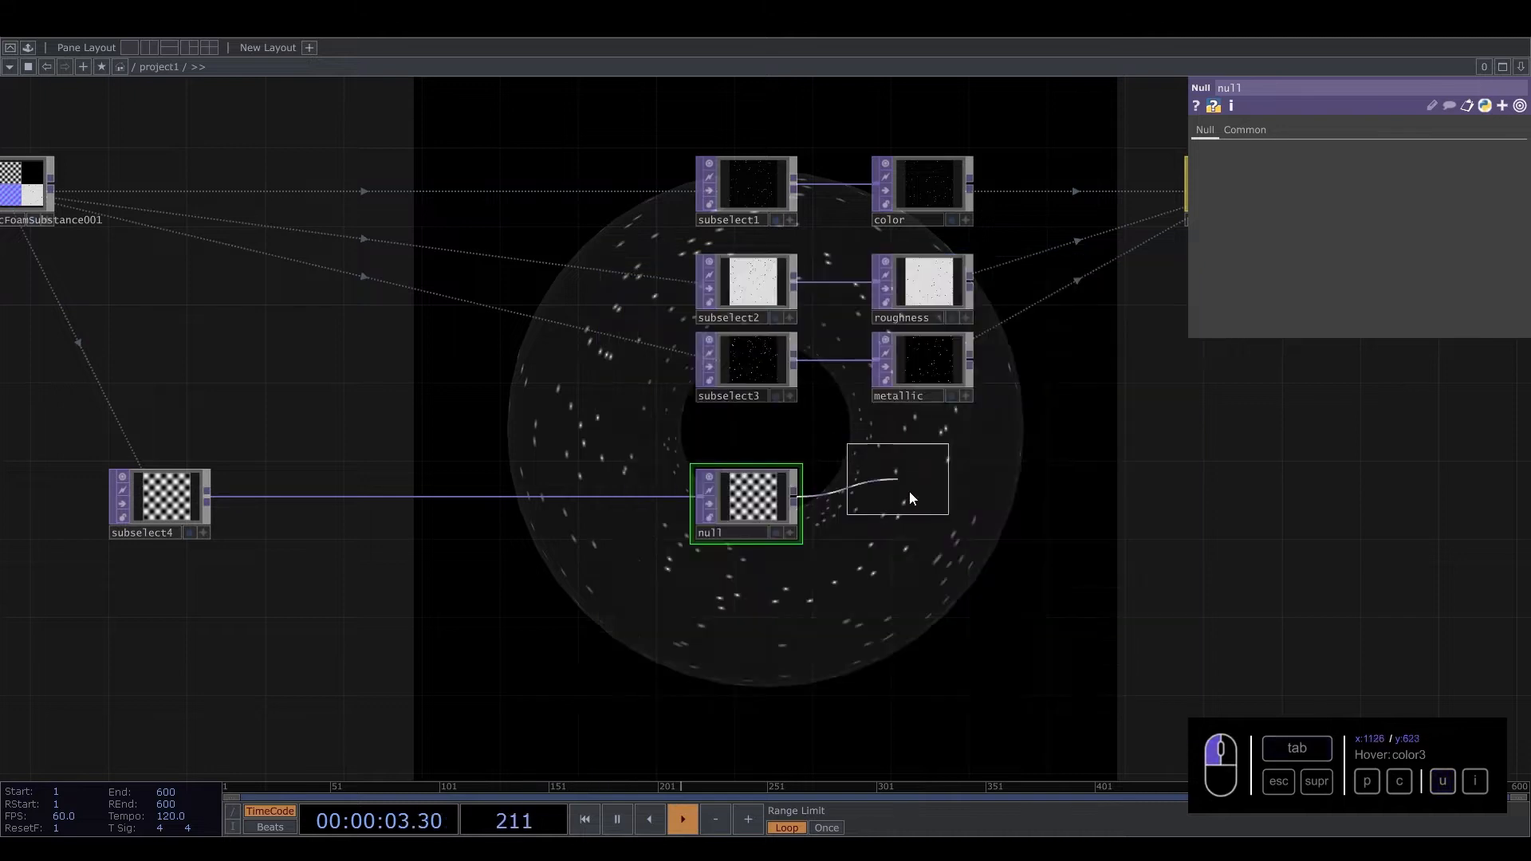
{"action": "left_click", "coordinate": [913, 518]}
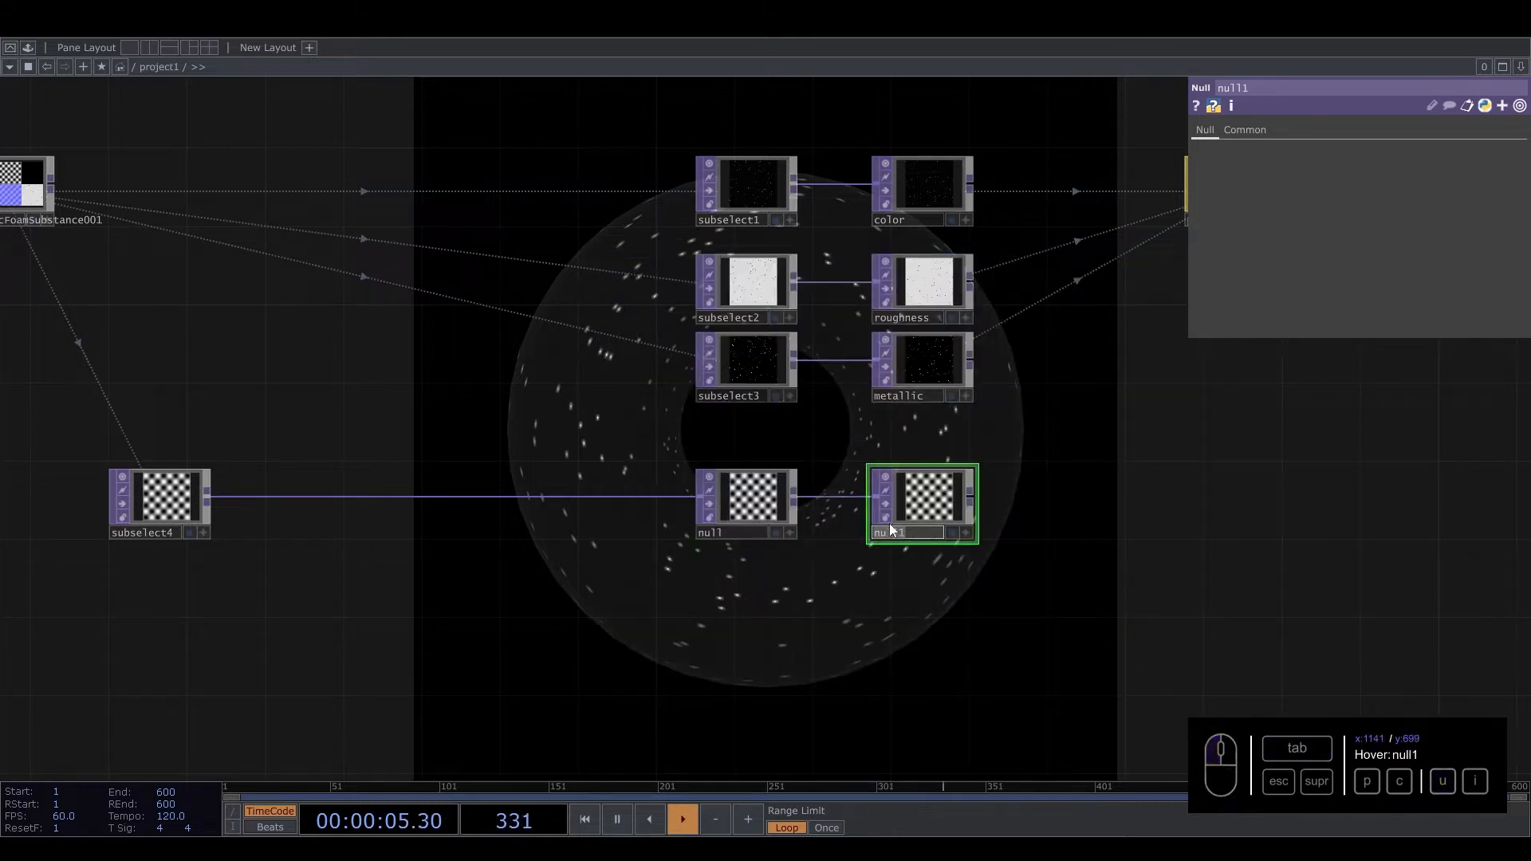
{"action": "type", "text": "no"}
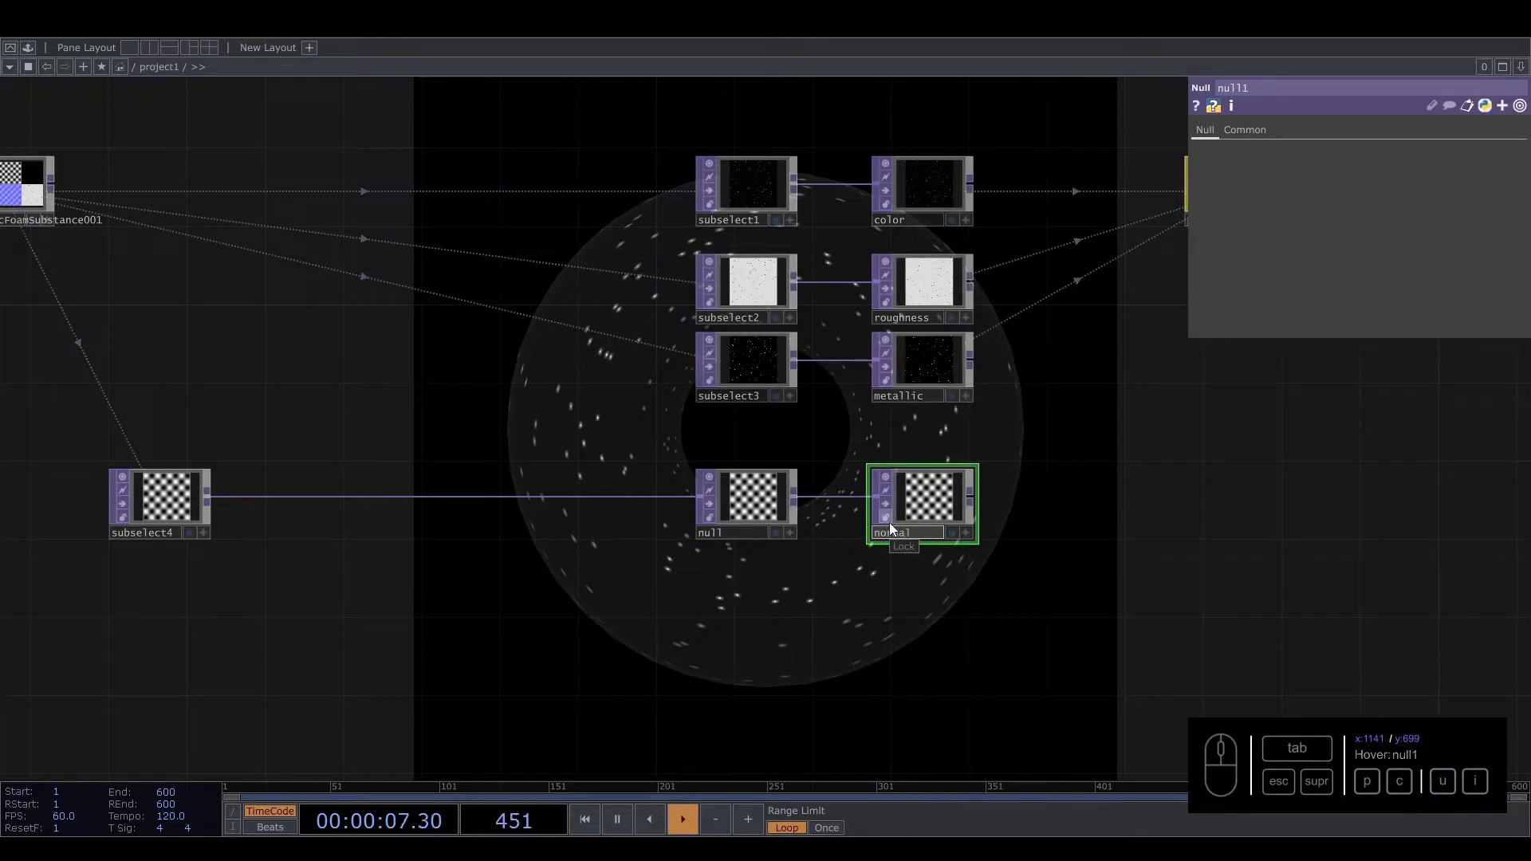
{"action": "type", "text": "rmal"}
{"action": "key", "text": "Return"}
Step: Move null closer to subselect4 and insert a Normal Map TOP between null and normal
{"action": "left_click_drag", "start_coordinate": [734, 503], "coordinate": [540, 501]}
{"action": "right_click", "coordinate": [734, 498]}
{"action": "left_click", "coordinate": [735, 480]}
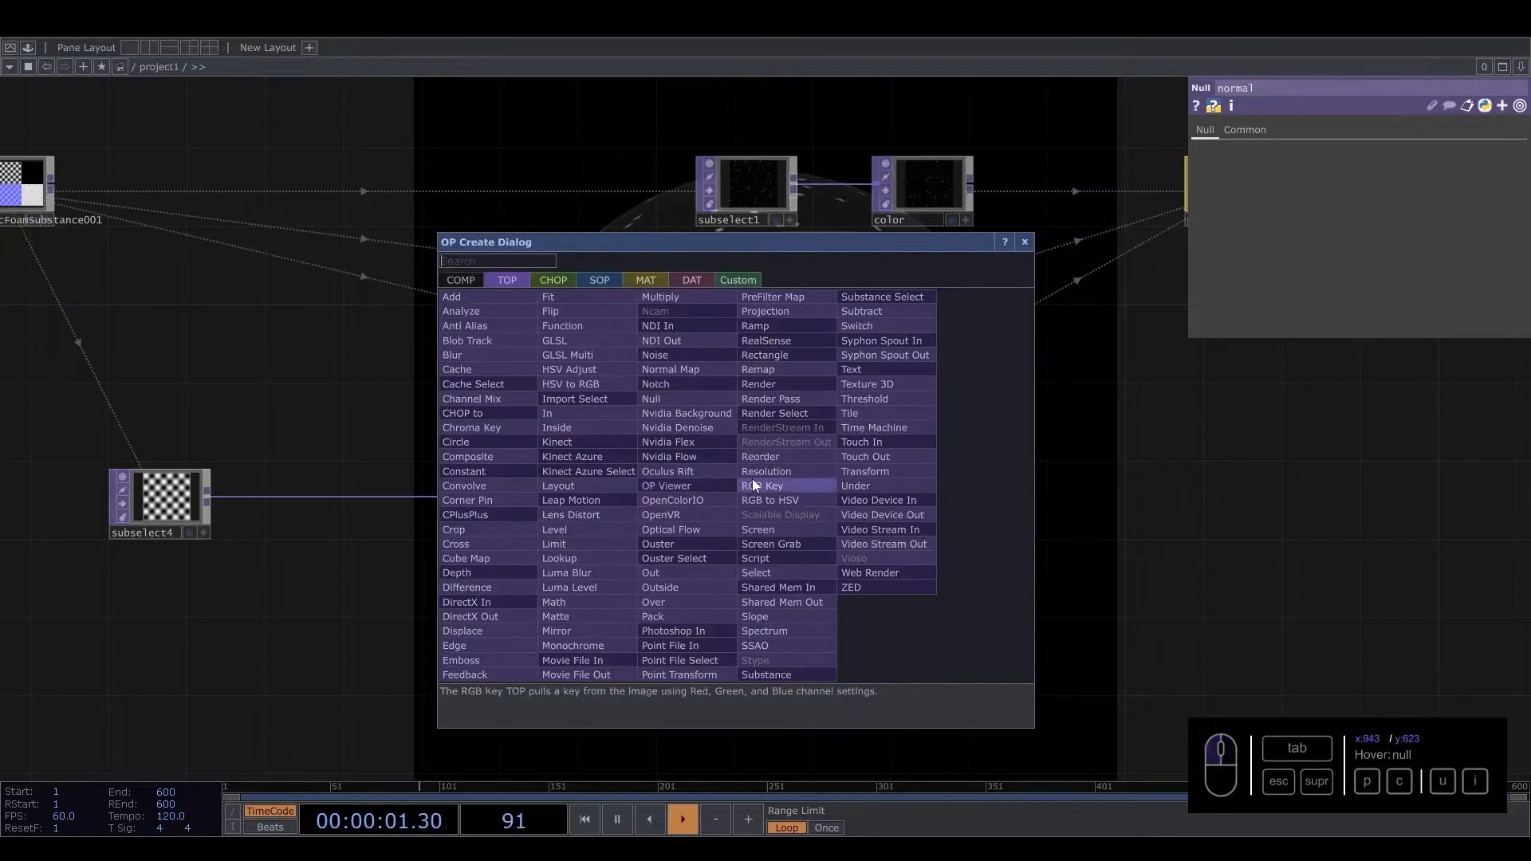
{"action": "left_click", "coordinate": [691, 369]}
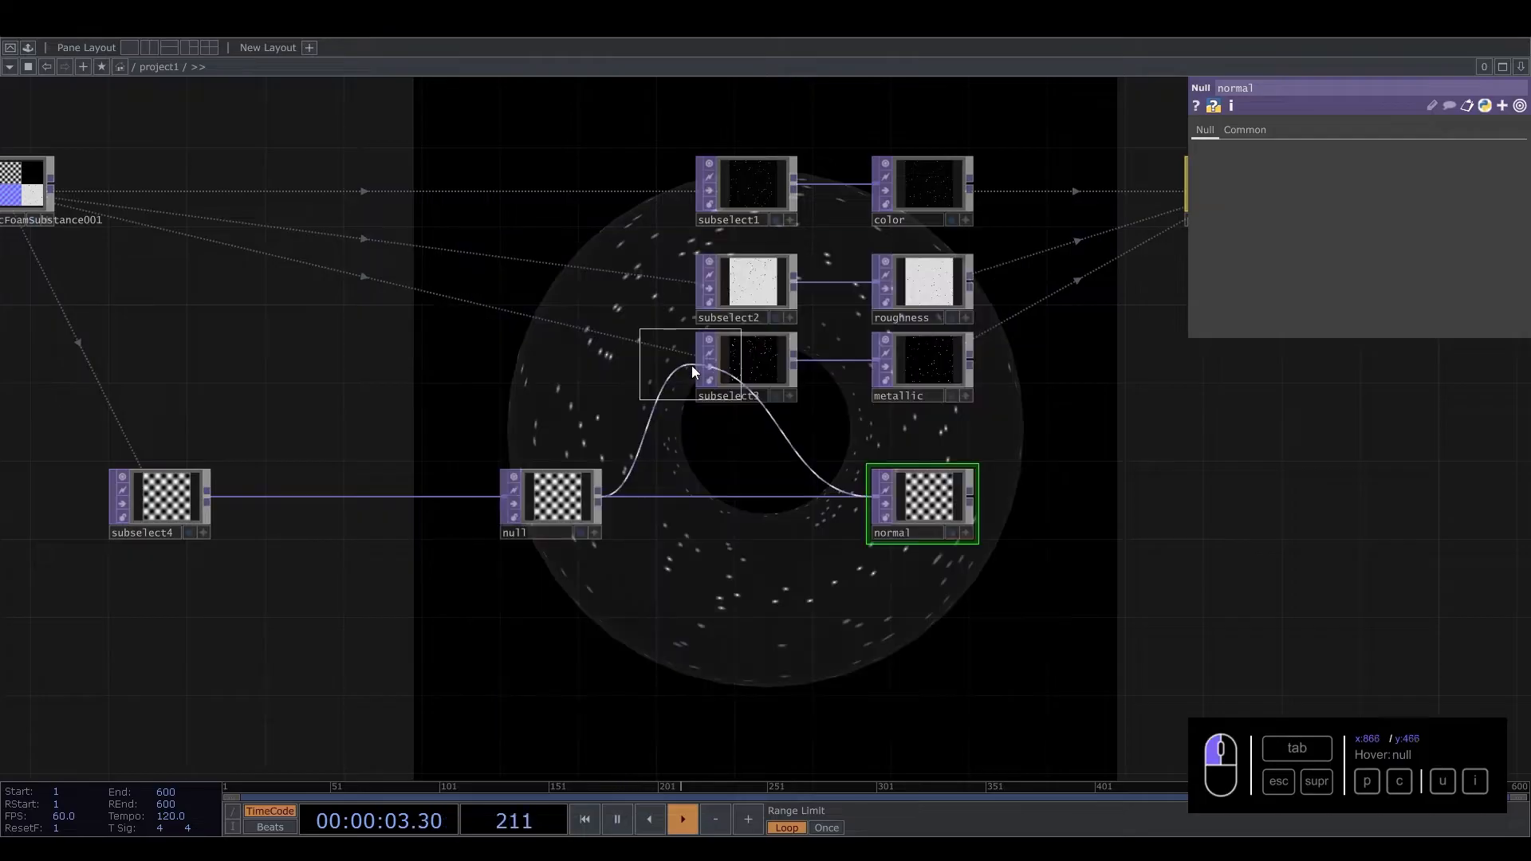
{"action": "left_click", "coordinate": [750, 508]}
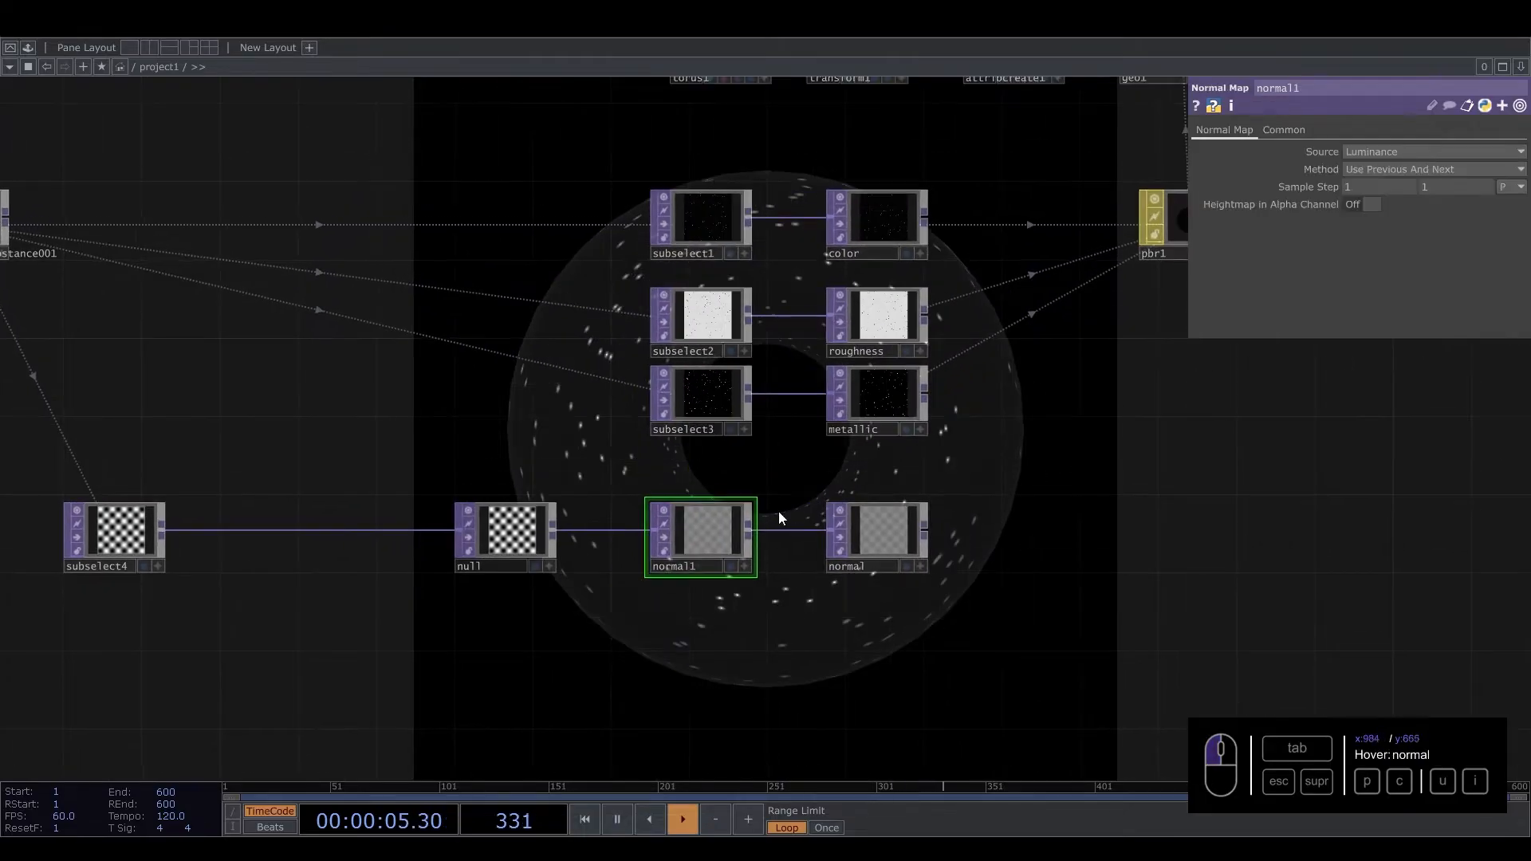
Step: Examine the normal1 preview and set its pixel format to 32-bit float (RGBA)
{"action": "scroll", "coordinate": [688, 529], "scroll_direction": "up", "scroll_amount": 8}
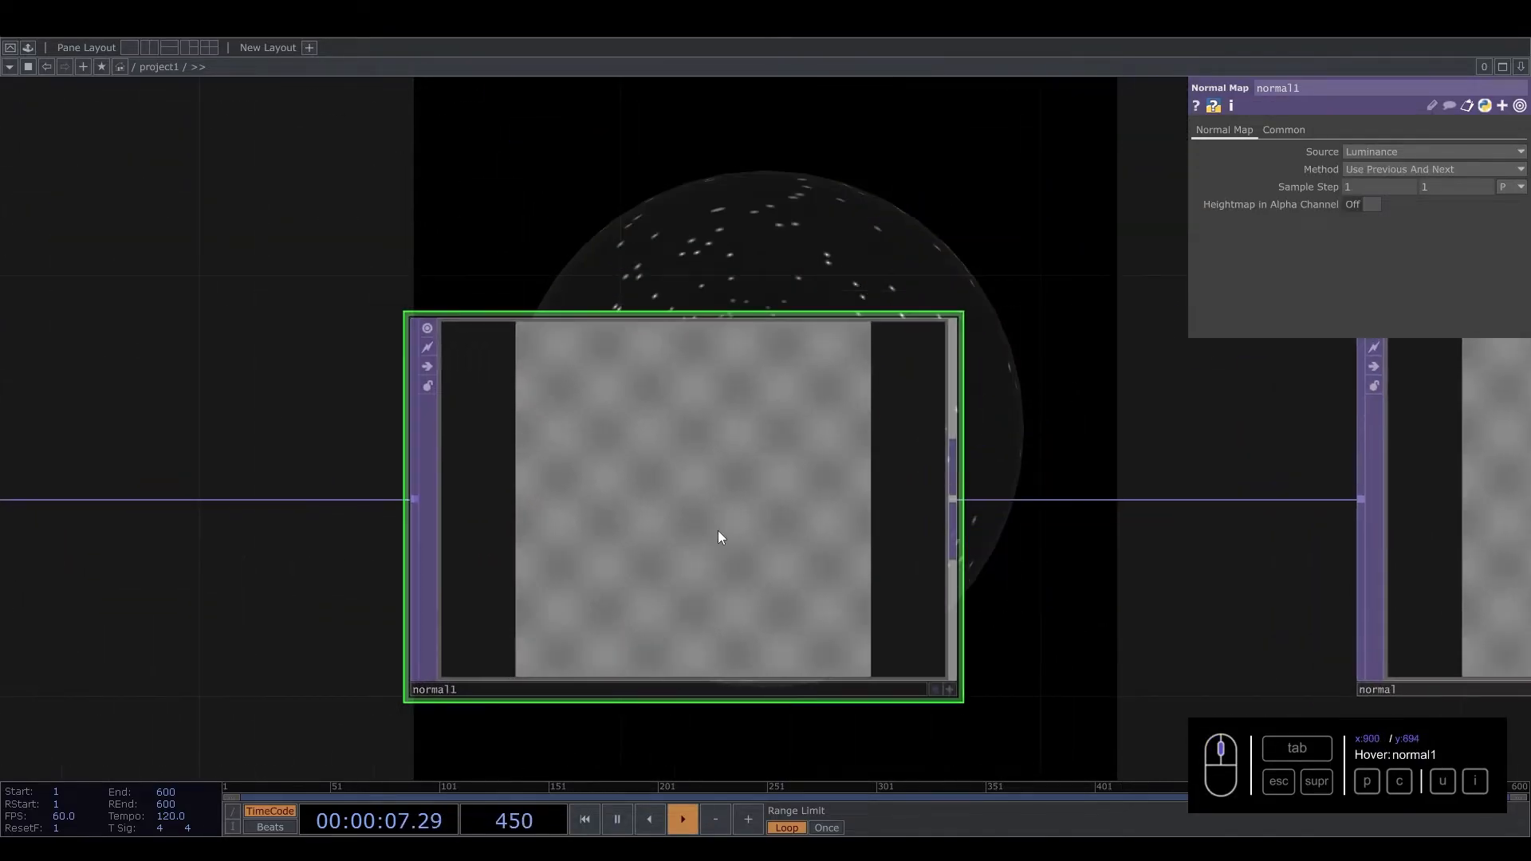
{"action": "scroll", "coordinate": [717, 529], "scroll_direction": "down", "scroll_amount": 5}
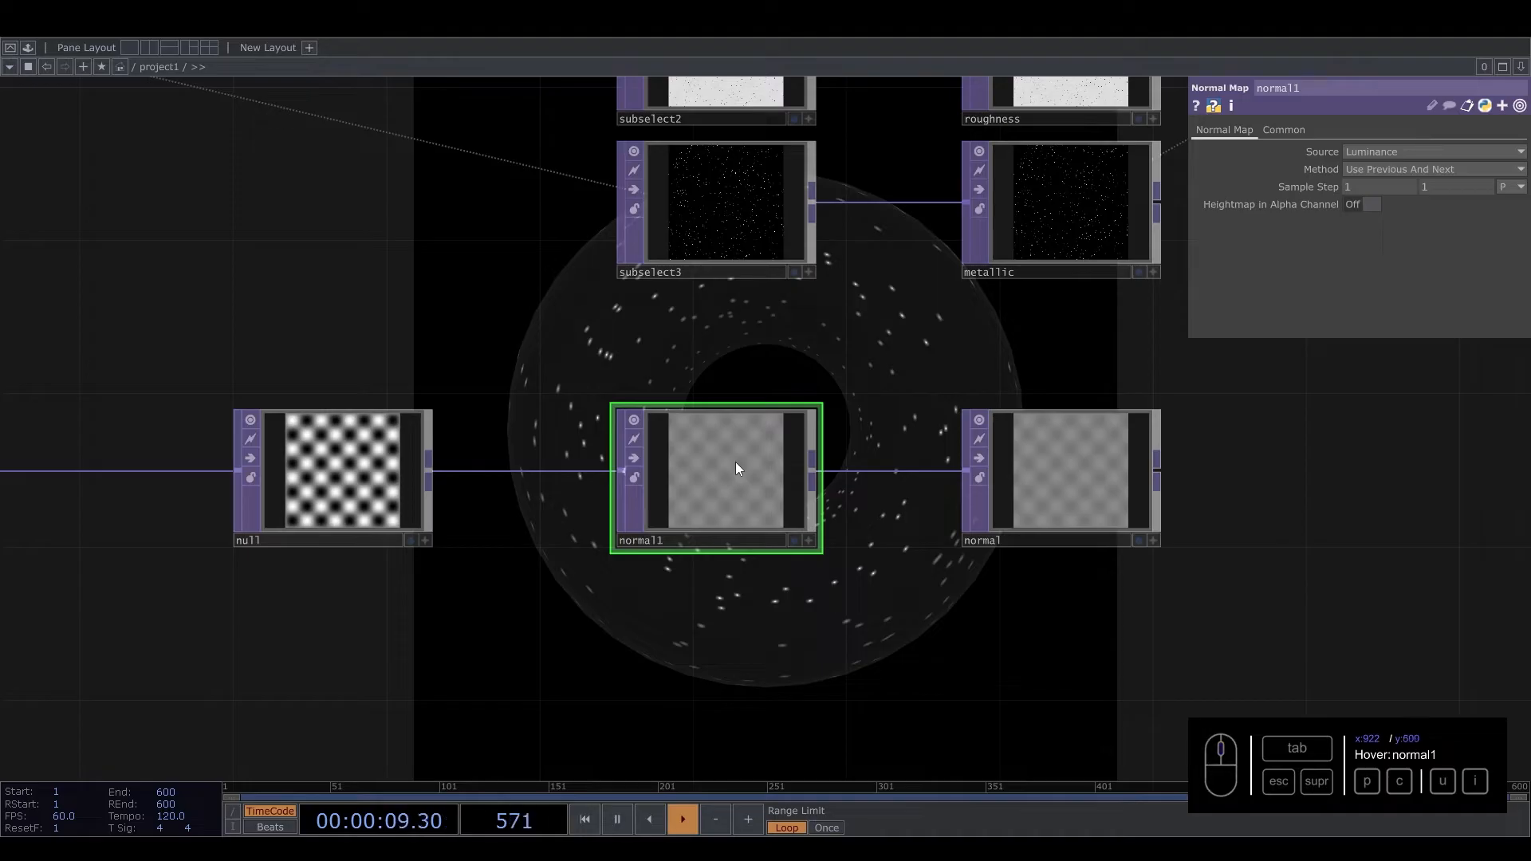
{"action": "scroll", "coordinate": [742, 485], "scroll_direction": "up", "scroll_amount": 2}
{"action": "scroll", "coordinate": [743, 484], "scroll_direction": "up", "scroll_amount": 3}
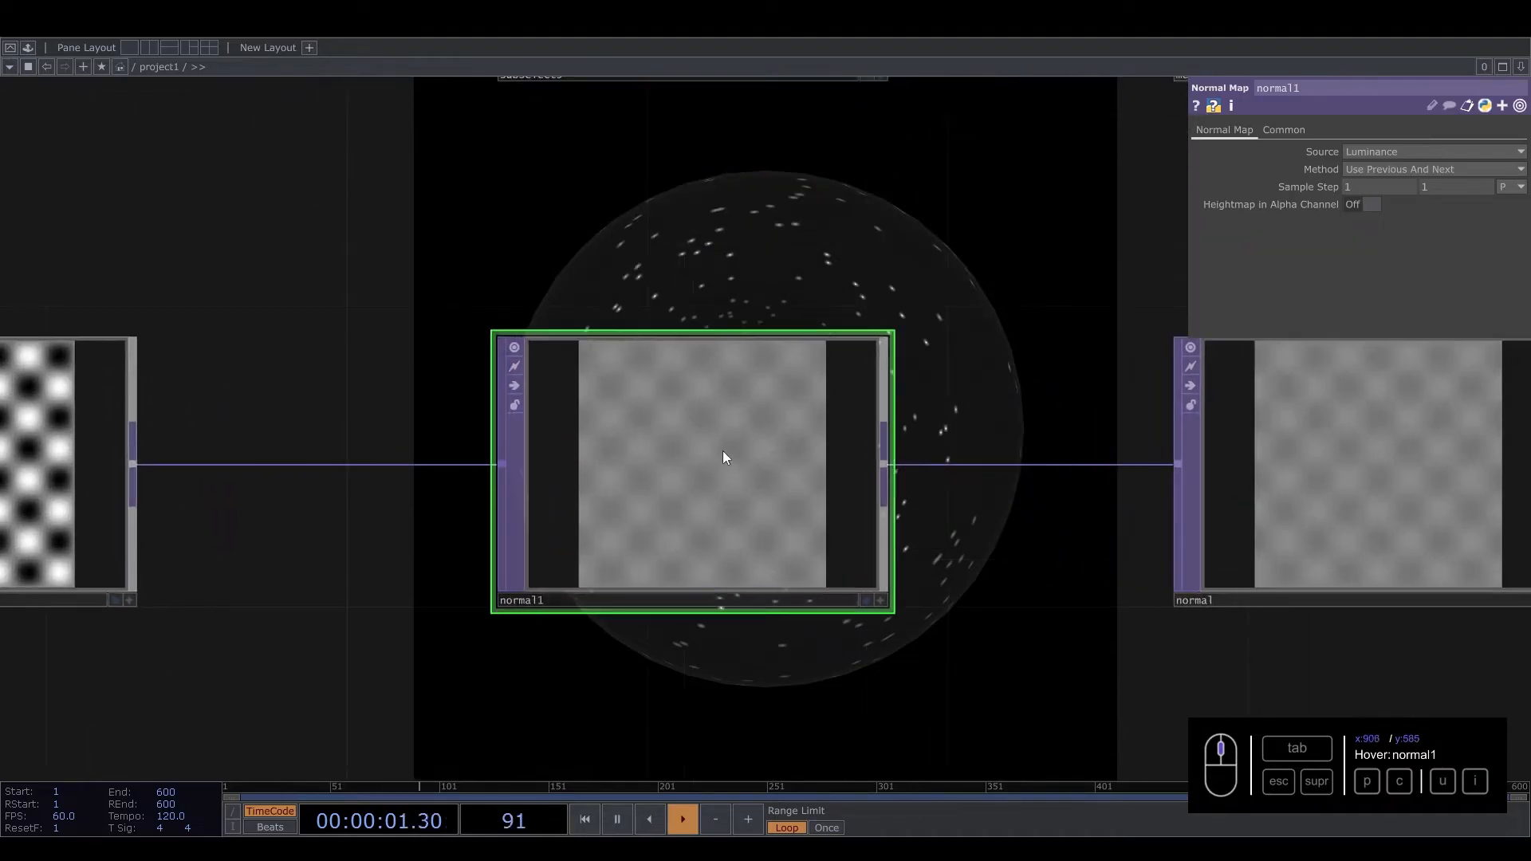
{"action": "scroll", "coordinate": [723, 456], "scroll_direction": "up", "scroll_amount": 3}
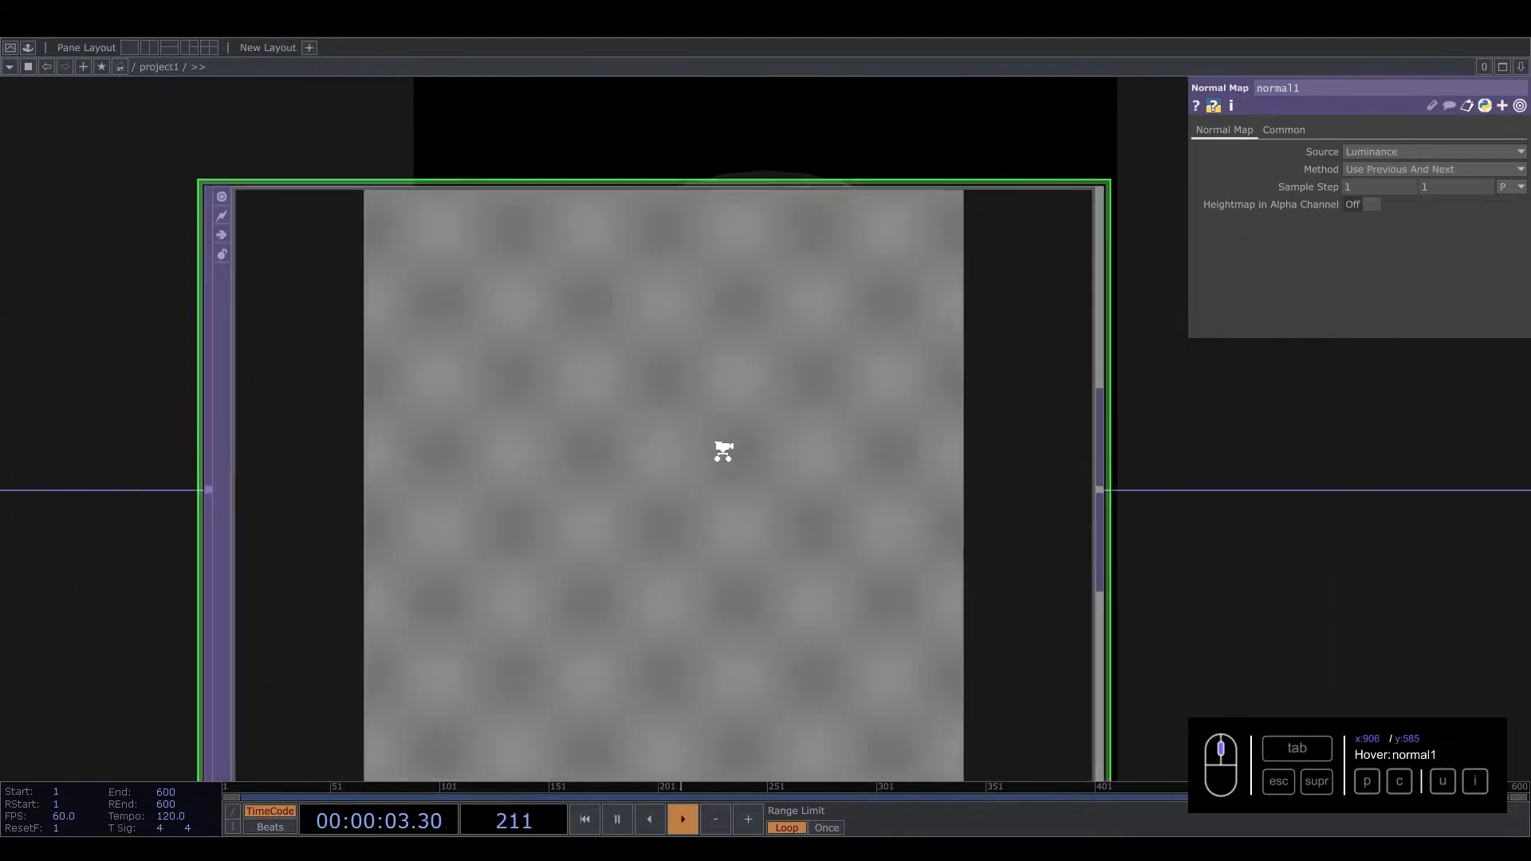
{"action": "scroll", "coordinate": [723, 456], "scroll_direction": "down", "scroll_amount": 6}
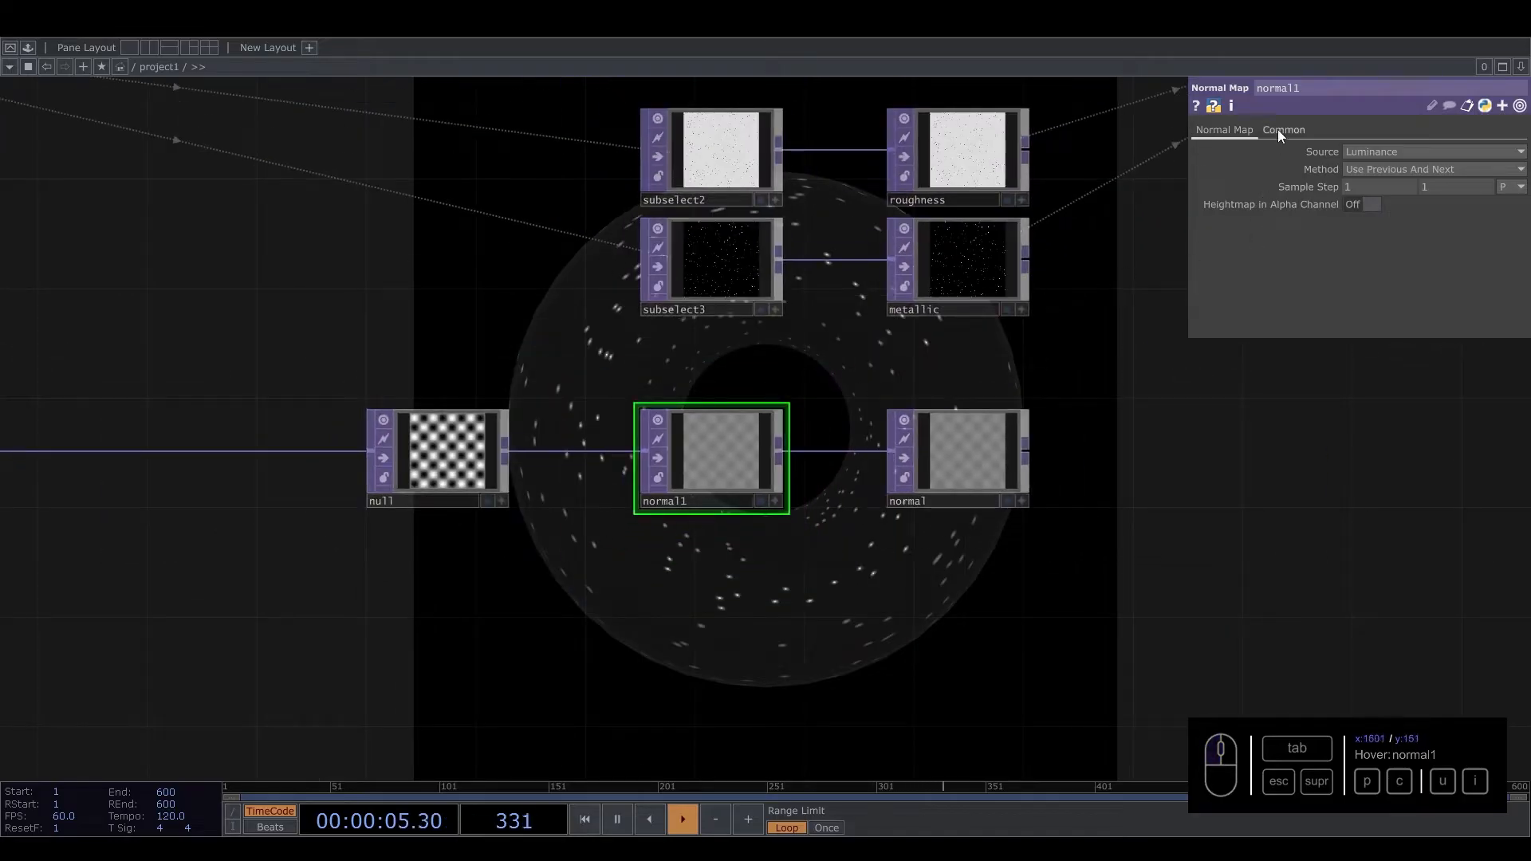
{"action": "left_click", "coordinate": [1277, 129]}
{"action": "left_click", "coordinate": [1362, 327]}
{"action": "left_click", "coordinate": [1357, 404]}
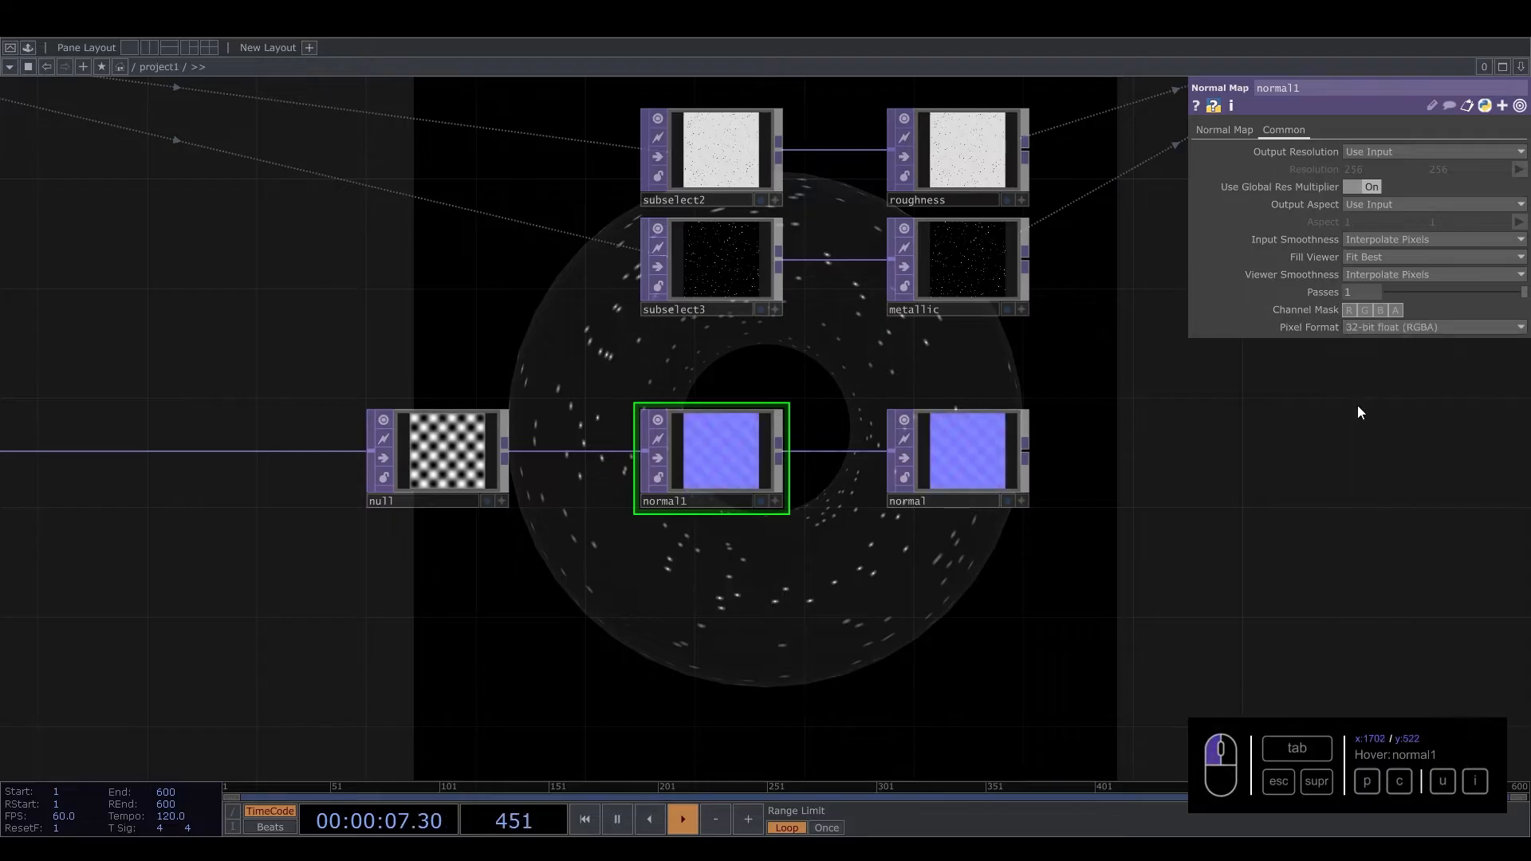
Step: Check the texture info of null and set normal1's pixel format to 8-bit fixed (RGBA)
{"action": "middle_click", "coordinate": [444, 455]}
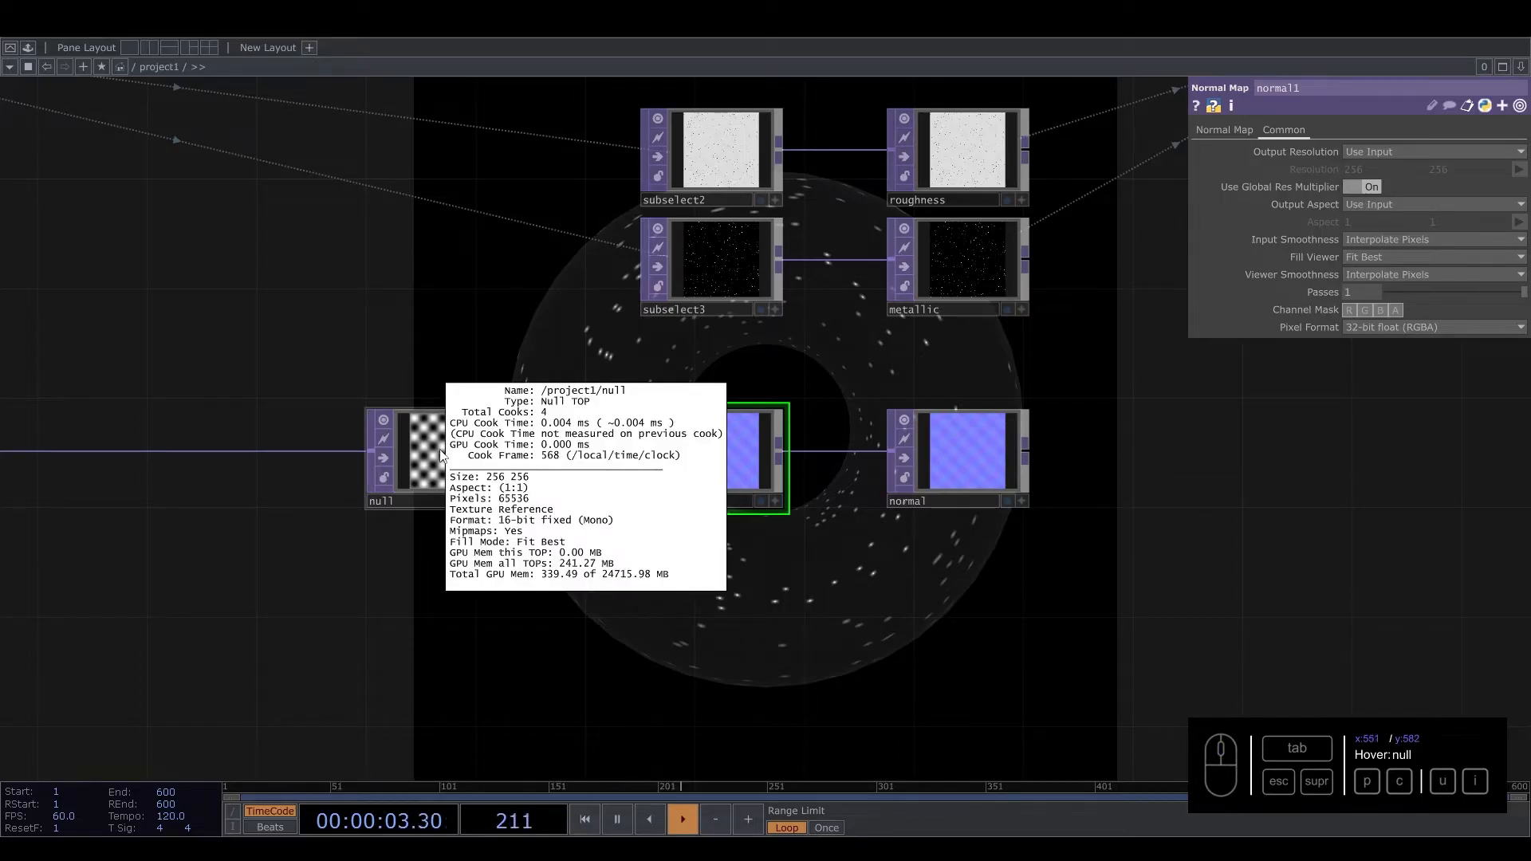
{"action": "left_click", "coordinate": [1392, 328]}
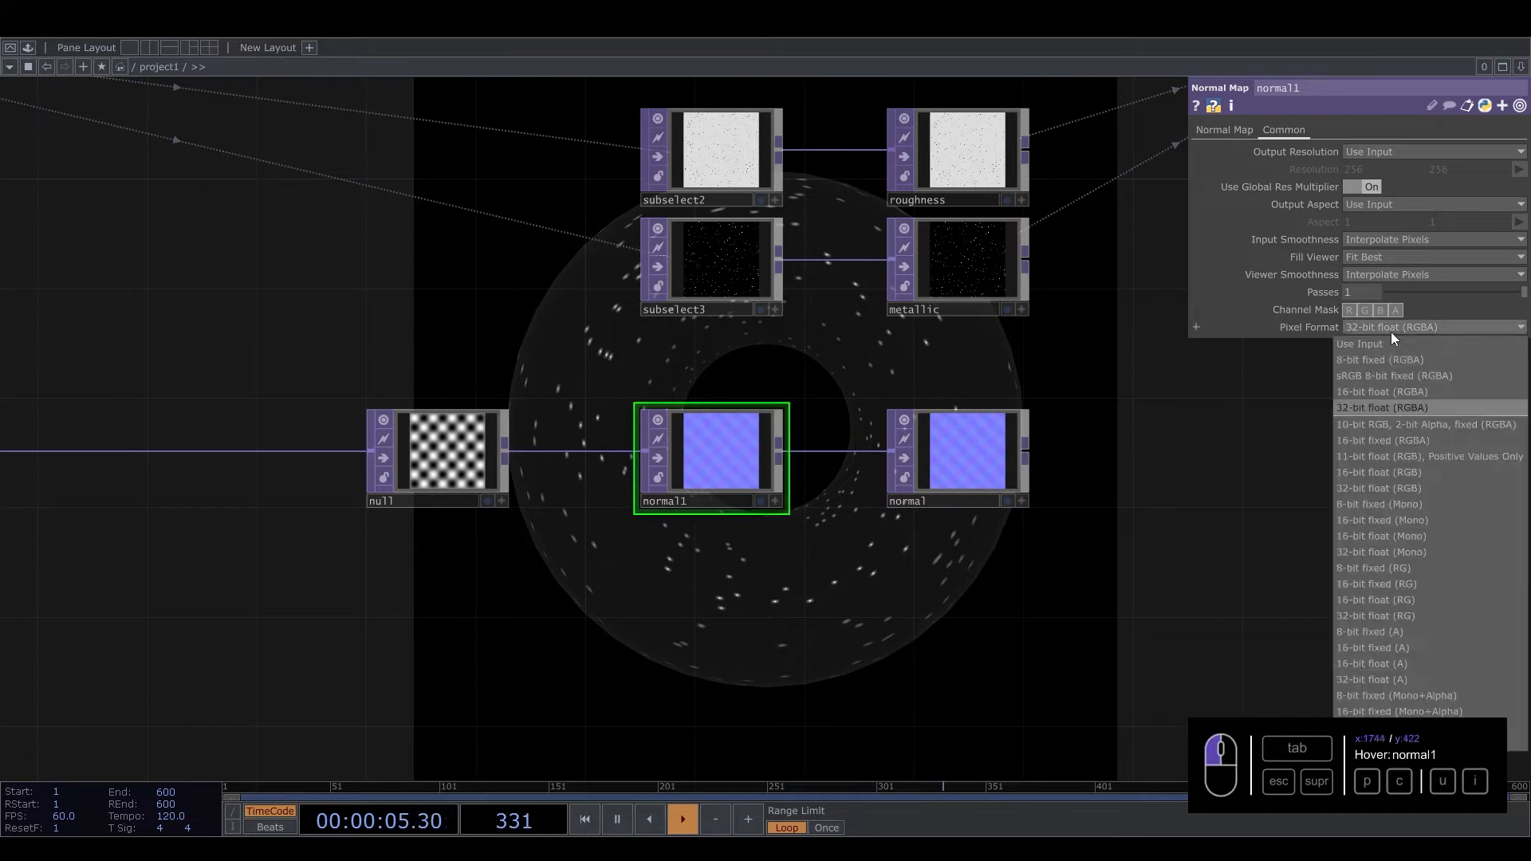
{"action": "left_click", "coordinate": [1361, 360]}
Step: Assign the normal null to pbr1's Normal Map (Bump)
{"action": "scroll", "coordinate": [798, 446], "scroll_direction": "down", "scroll_amount": 5}
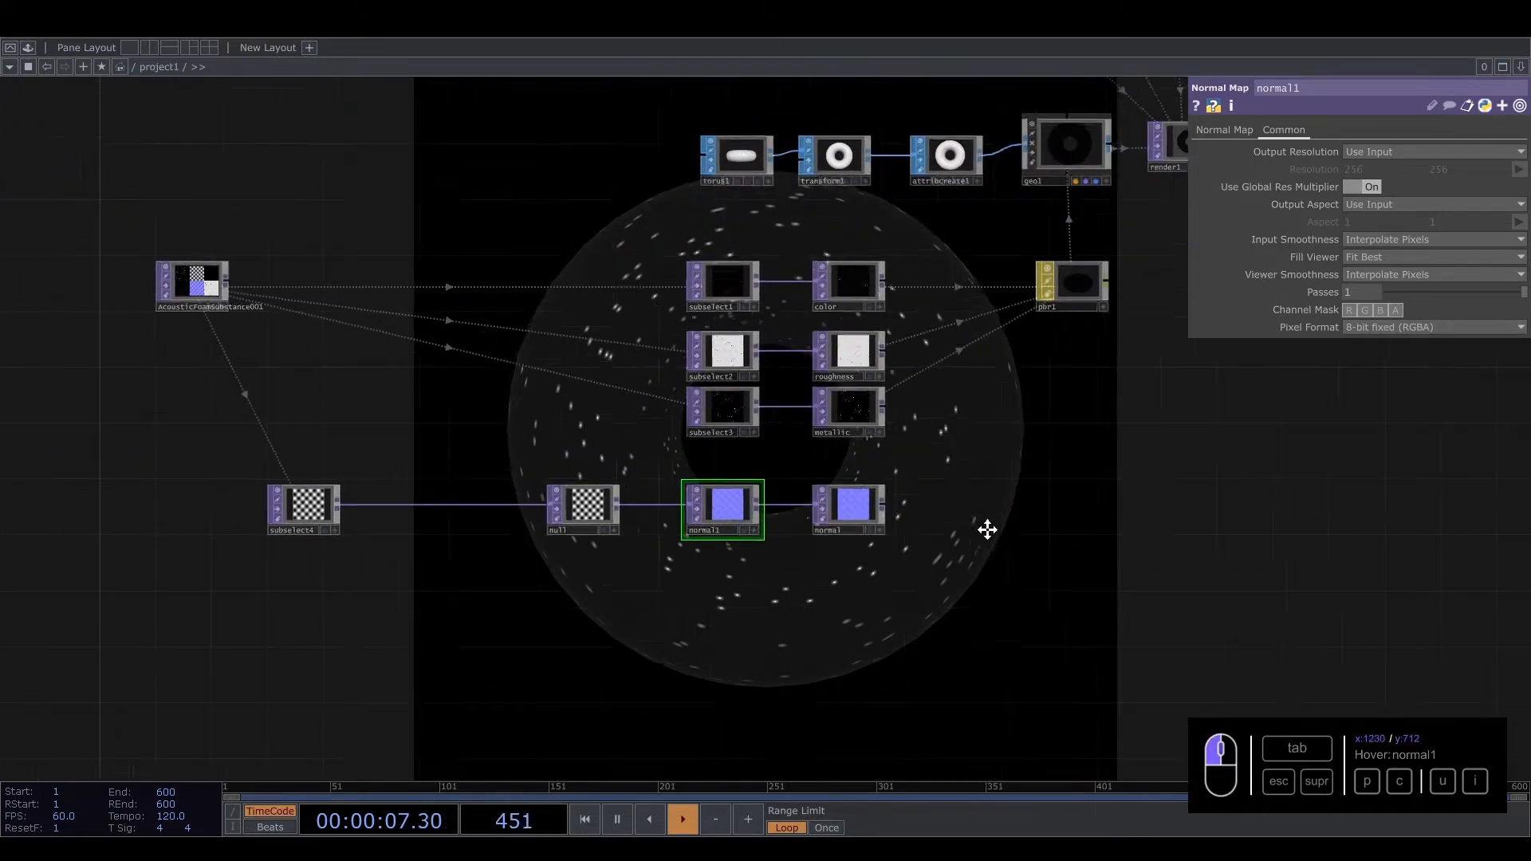
{"action": "left_click", "coordinate": [1045, 293]}
{"action": "left_click_drag", "start_coordinate": [811, 522], "coordinate": [1370, 257]}
{"action": "left_click_drag", "start_coordinate": [916, 485], "coordinate": [1039, 659]}
{"action": "left_click_drag", "start_coordinate": [618, 376], "coordinate": [579, 339]}
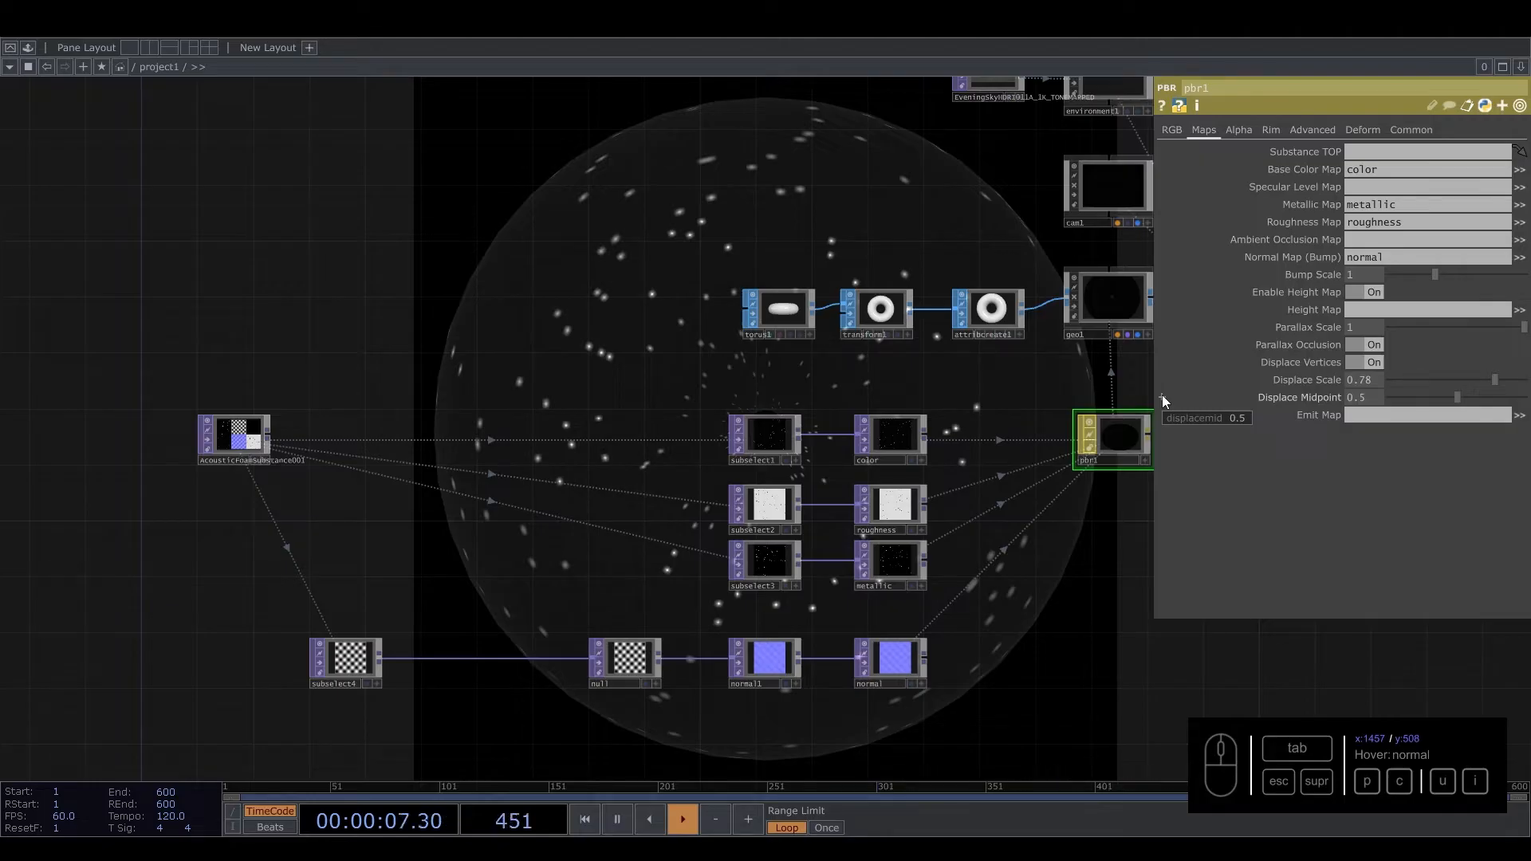
Step: Place a copy of the normal null below it, fed directly from the null operator, and name it height
{"action": "left_click_drag", "start_coordinate": [960, 573], "coordinate": [974, 403]}
{"action": "left_click", "coordinate": [909, 514]}
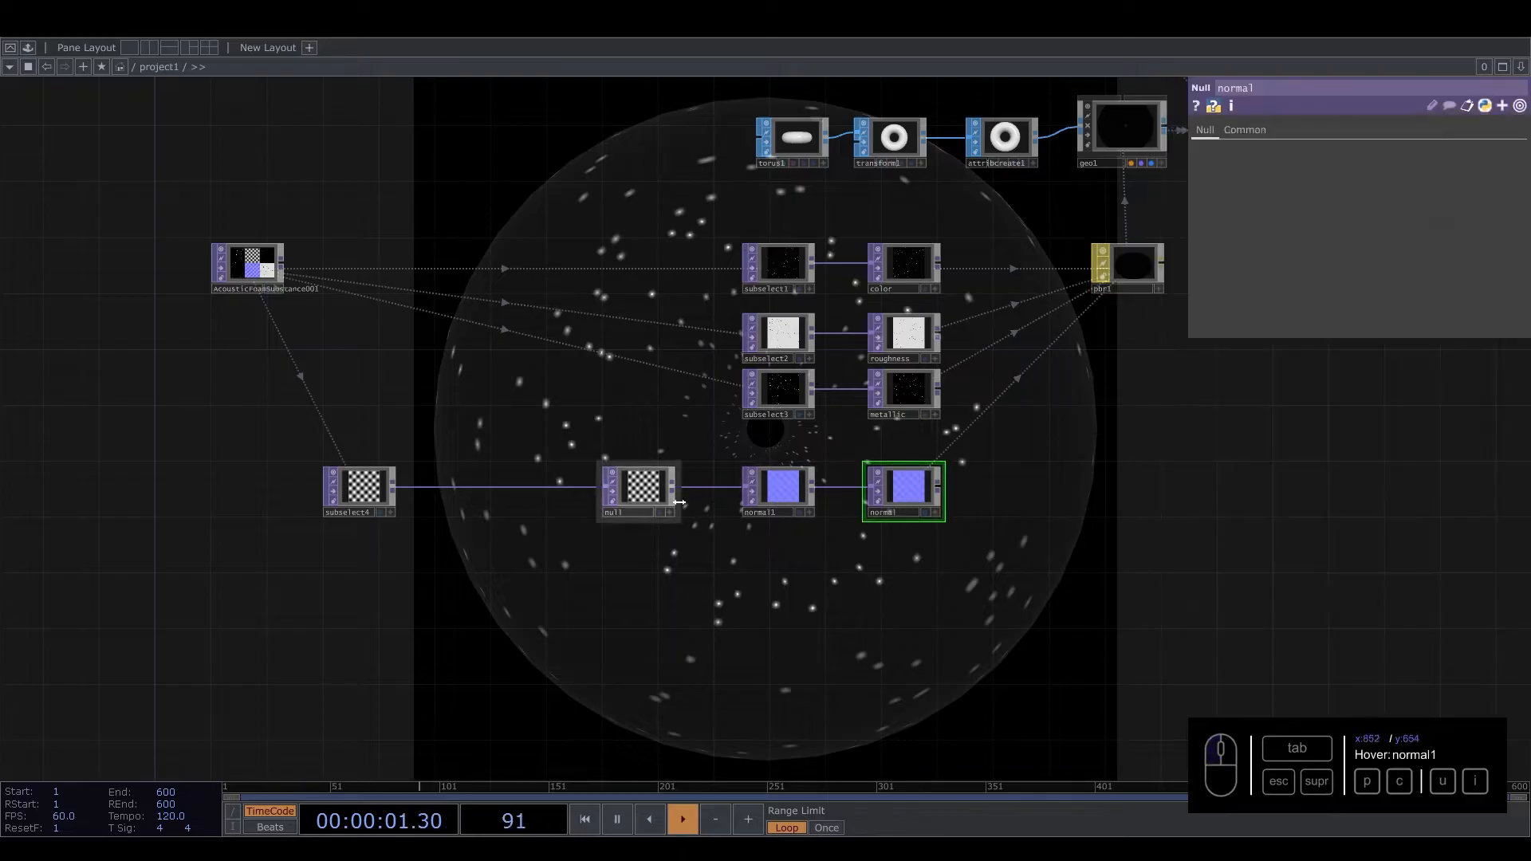
{"action": "key", "text": "ctrl+c"}
{"action": "key", "text": "ctrl+v"}
{"action": "left_click", "coordinate": [893, 574]}
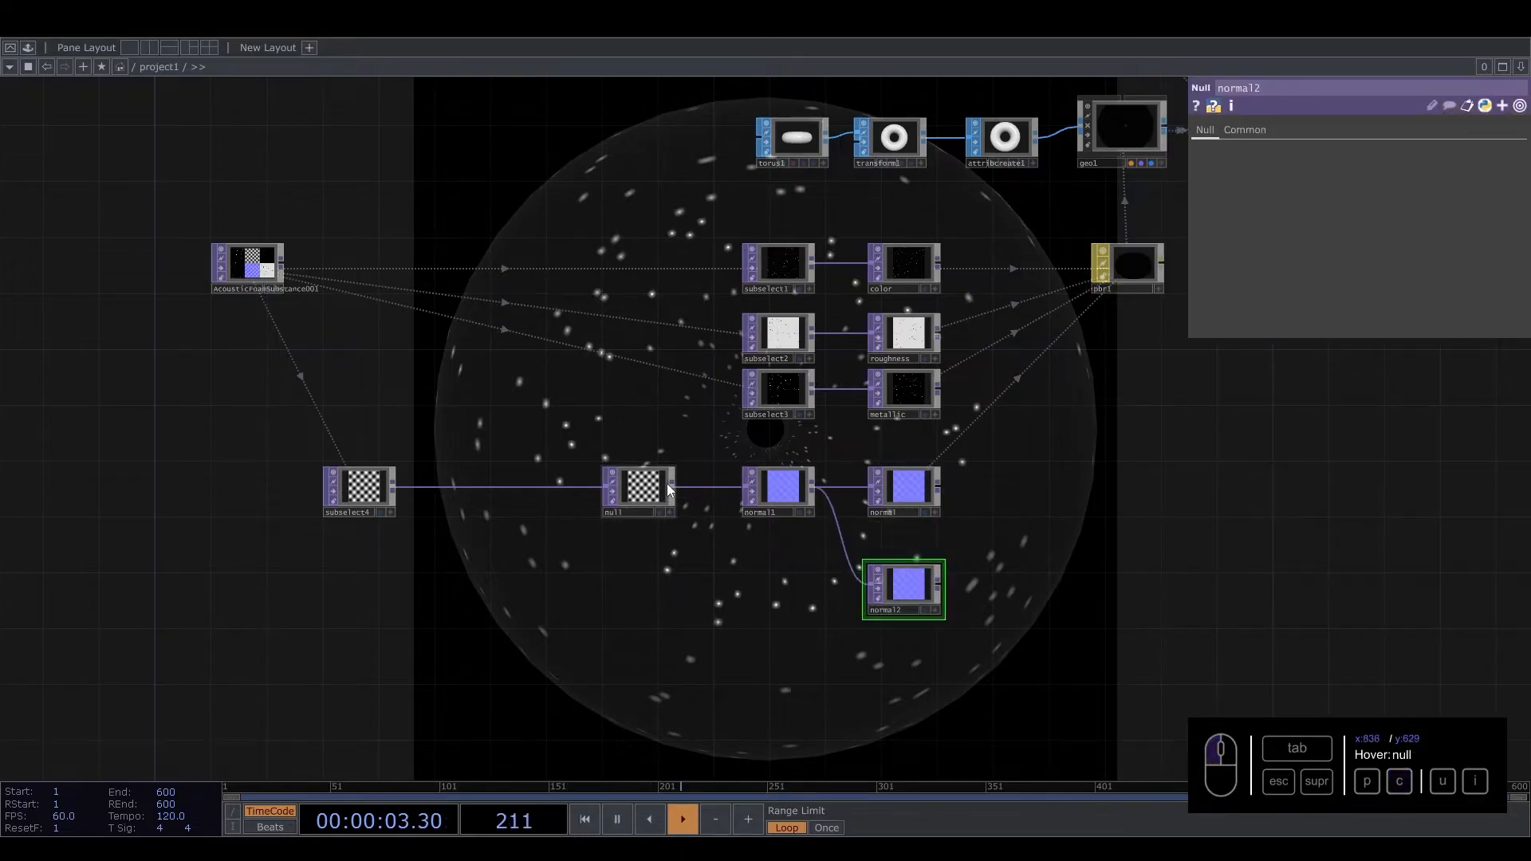
{"action": "left_click_drag", "start_coordinate": [678, 493], "coordinate": [896, 610]}
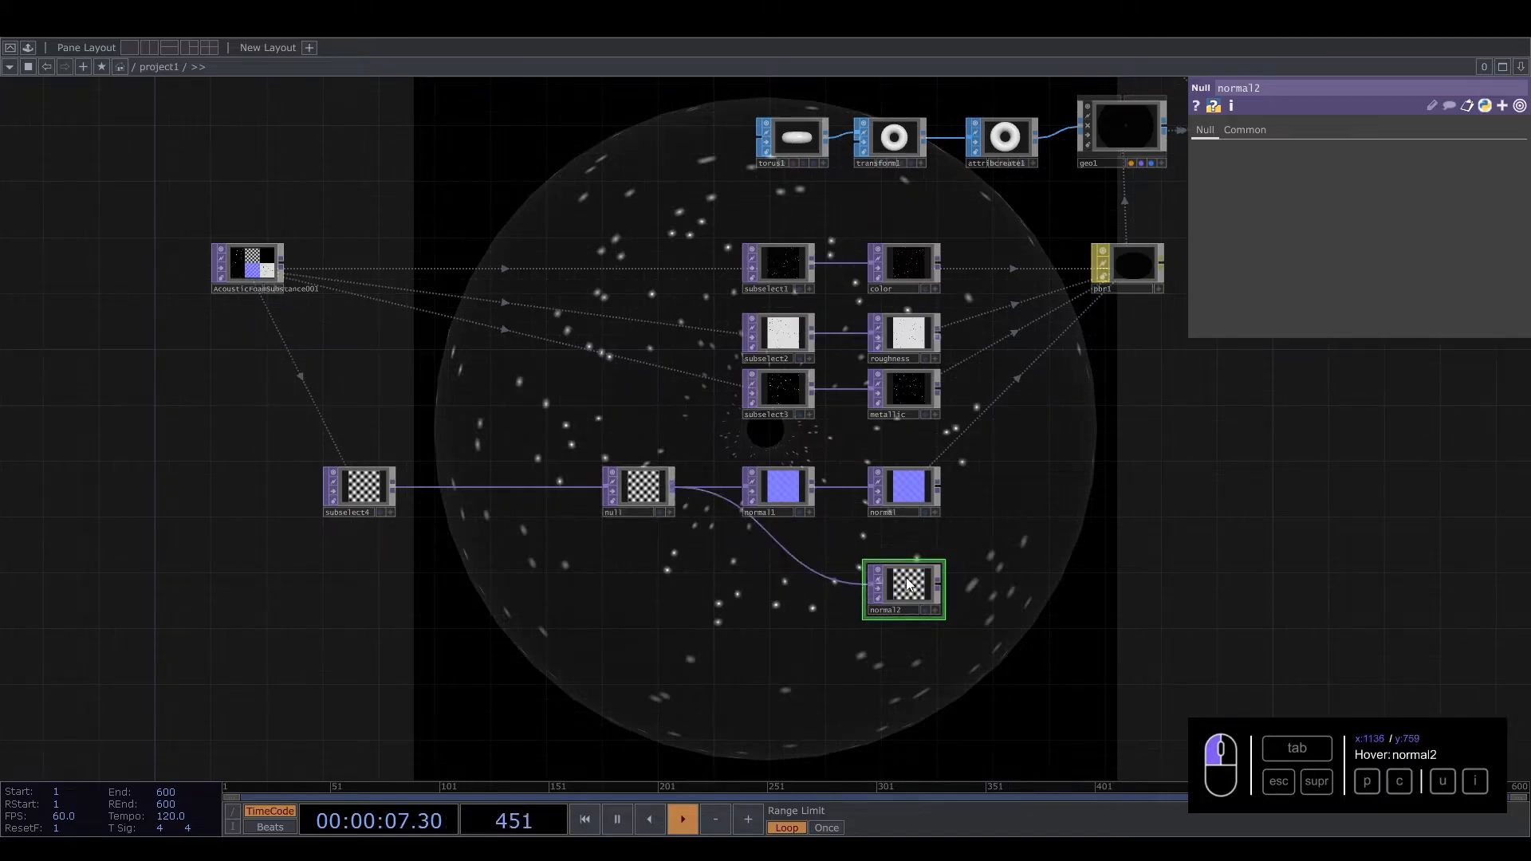
{"action": "left_click", "coordinate": [896, 608]}
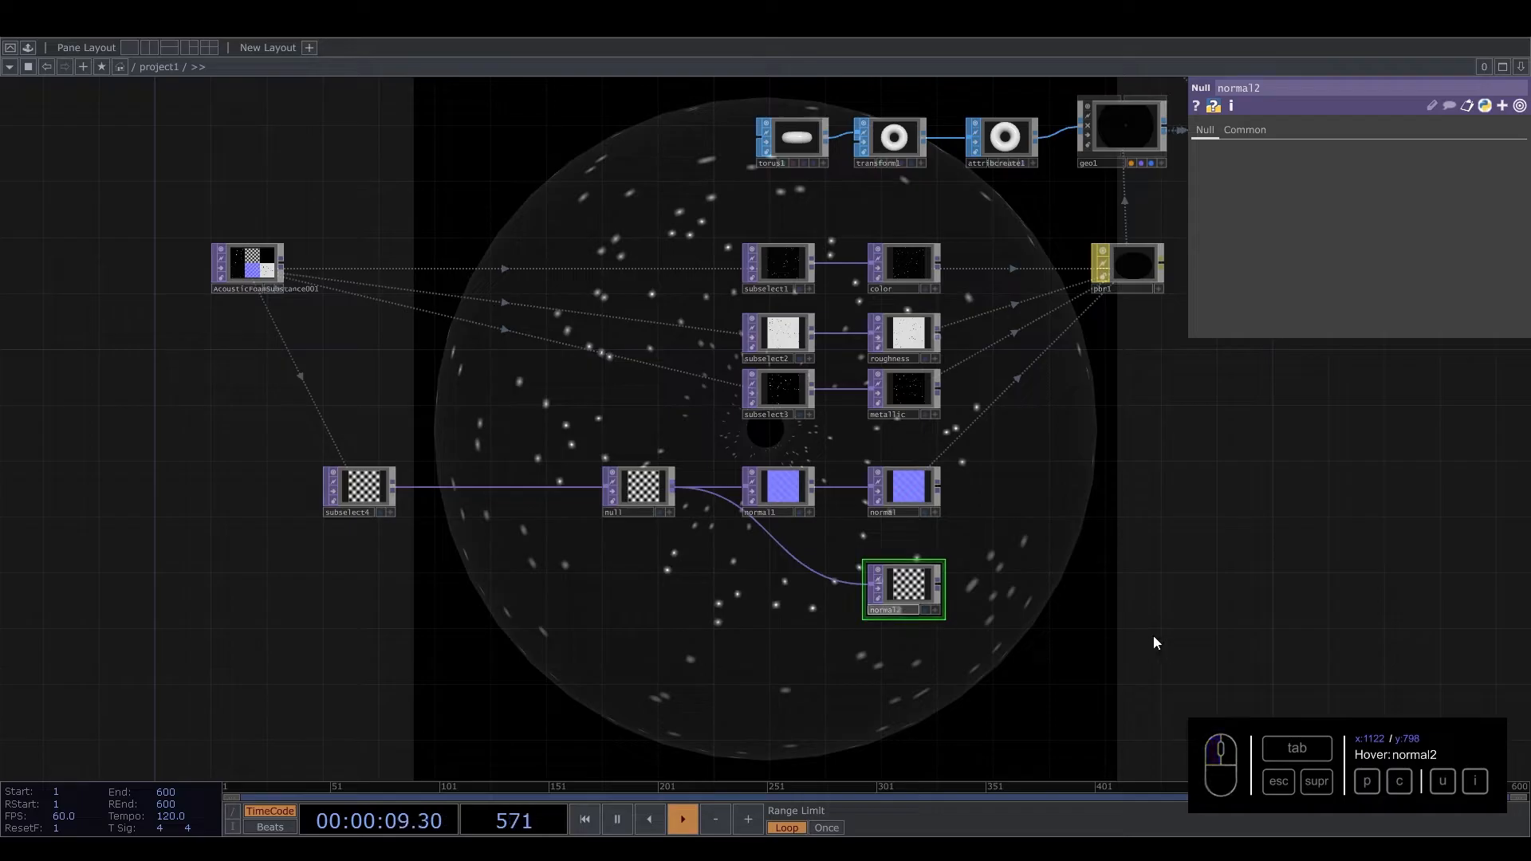
{"action": "type", "text": "height"}
Step: Assign the height null to pbr1's Height Map
{"action": "left_click", "coordinate": [1131, 275]}
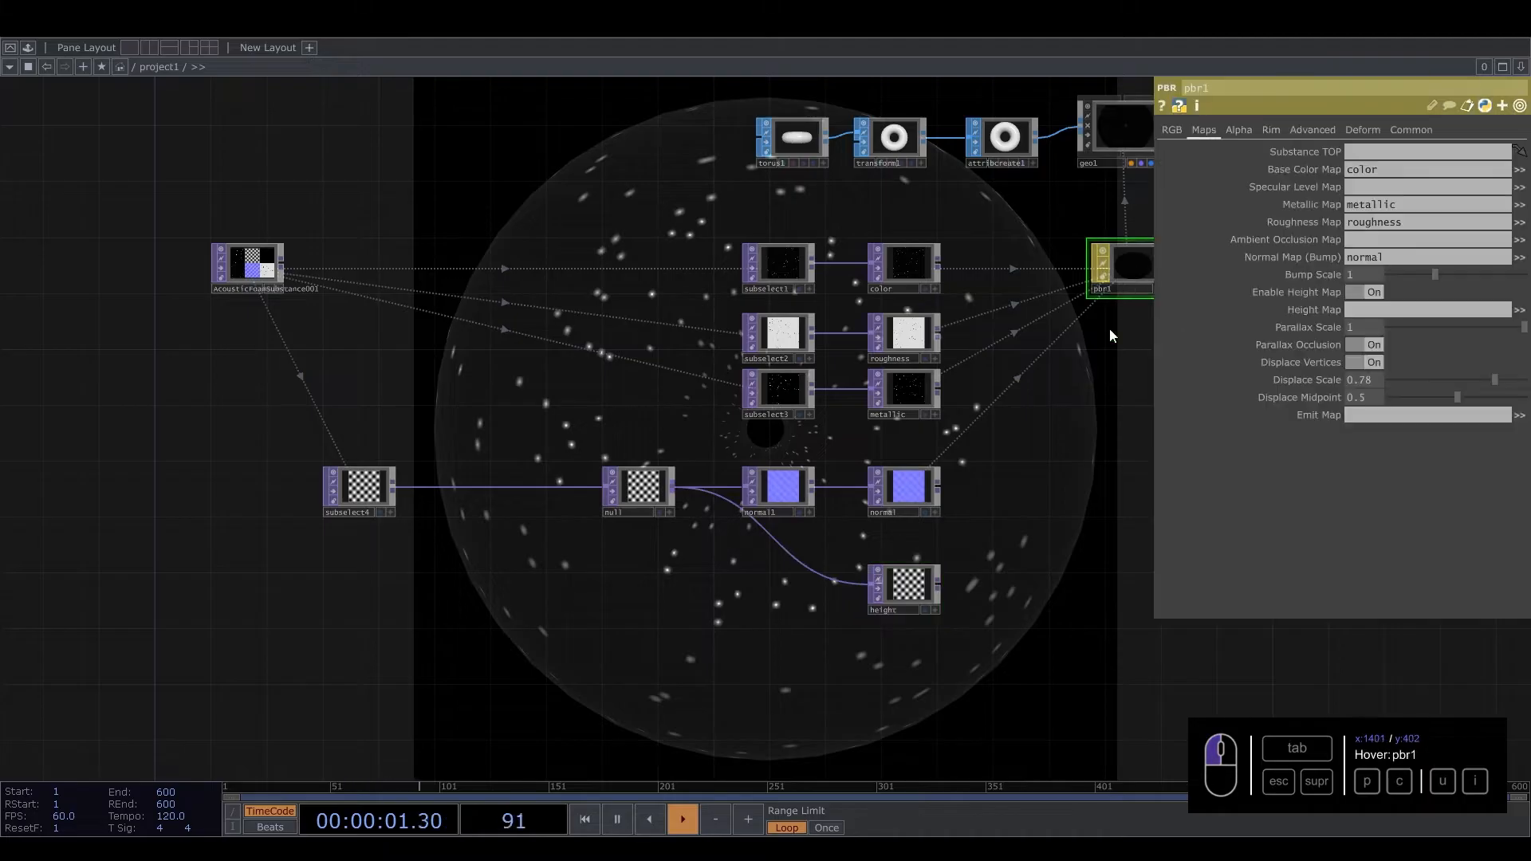
{"action": "left_click_drag", "start_coordinate": [904, 587], "coordinate": [1391, 312]}
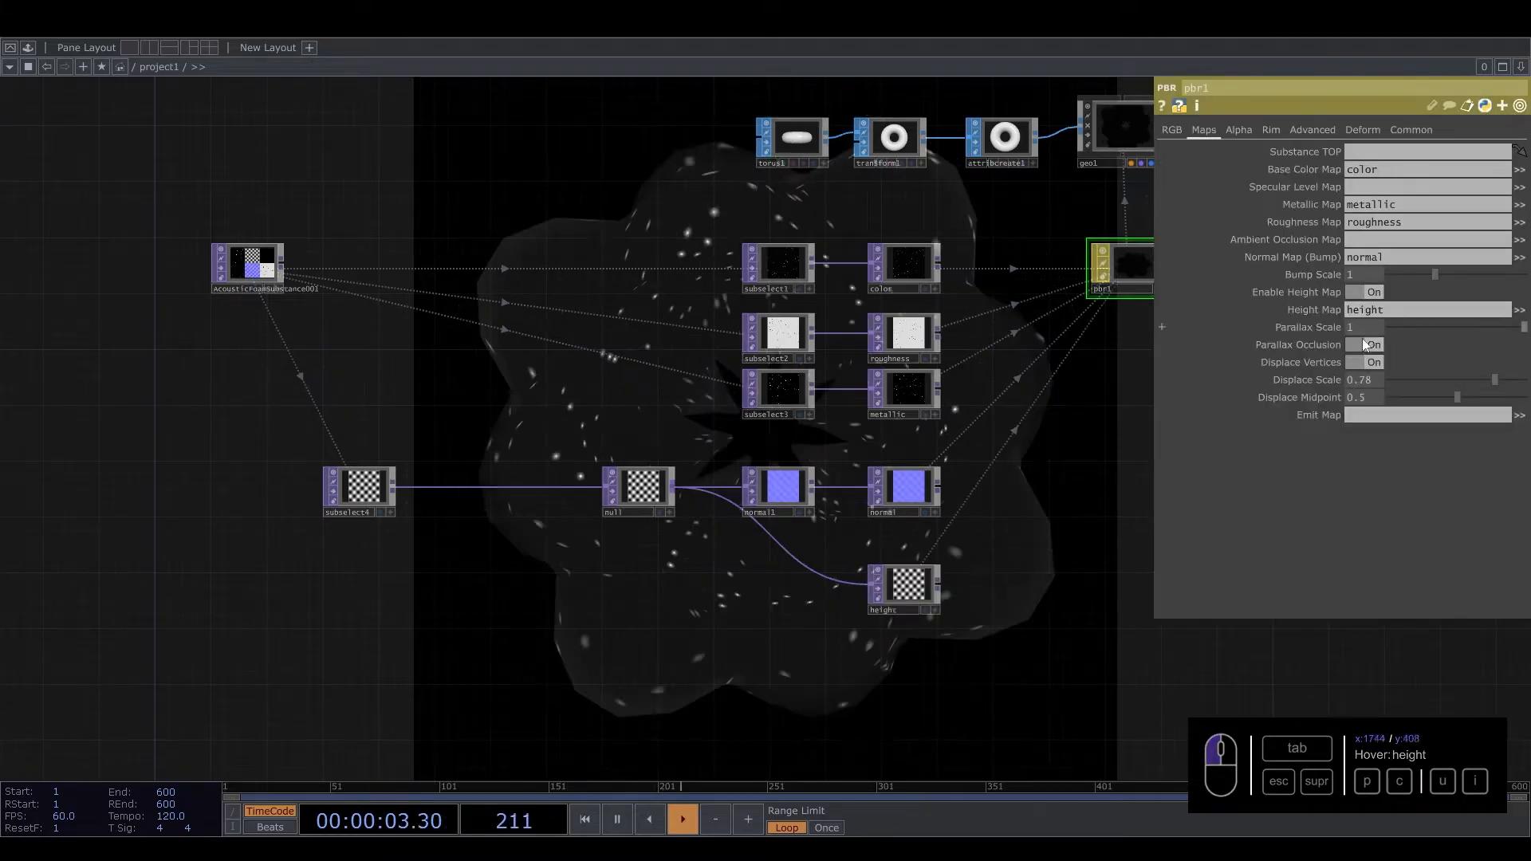
{"action": "left_click_drag", "start_coordinate": [1033, 469], "coordinate": [1114, 602]}
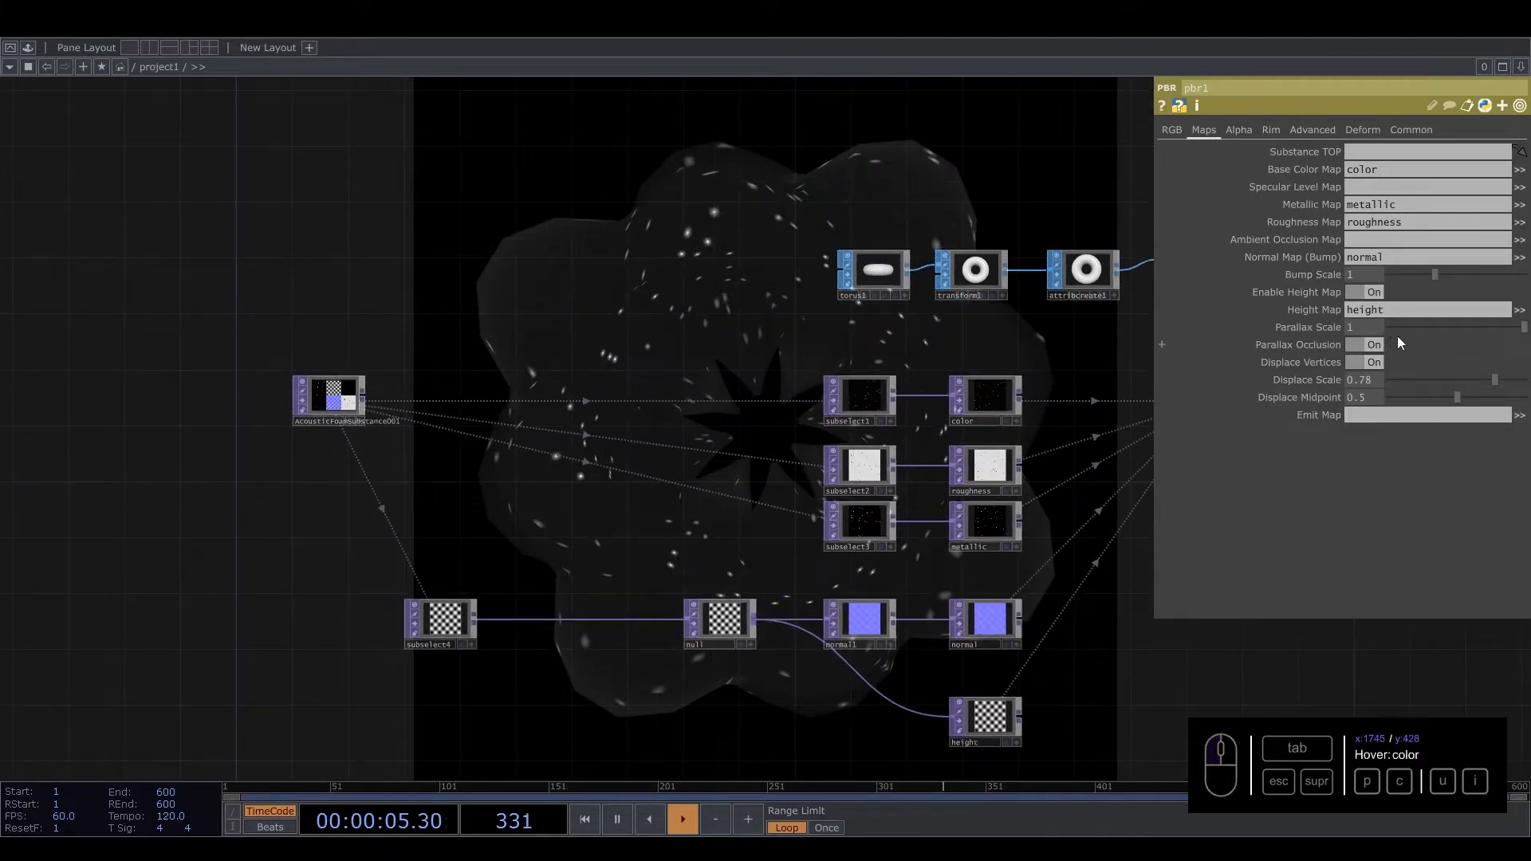
Step: Set pbr1's Displace Scale to 0.726
{"action": "left_click_drag", "start_coordinate": [1524, 327], "coordinate": [1530, 379]}
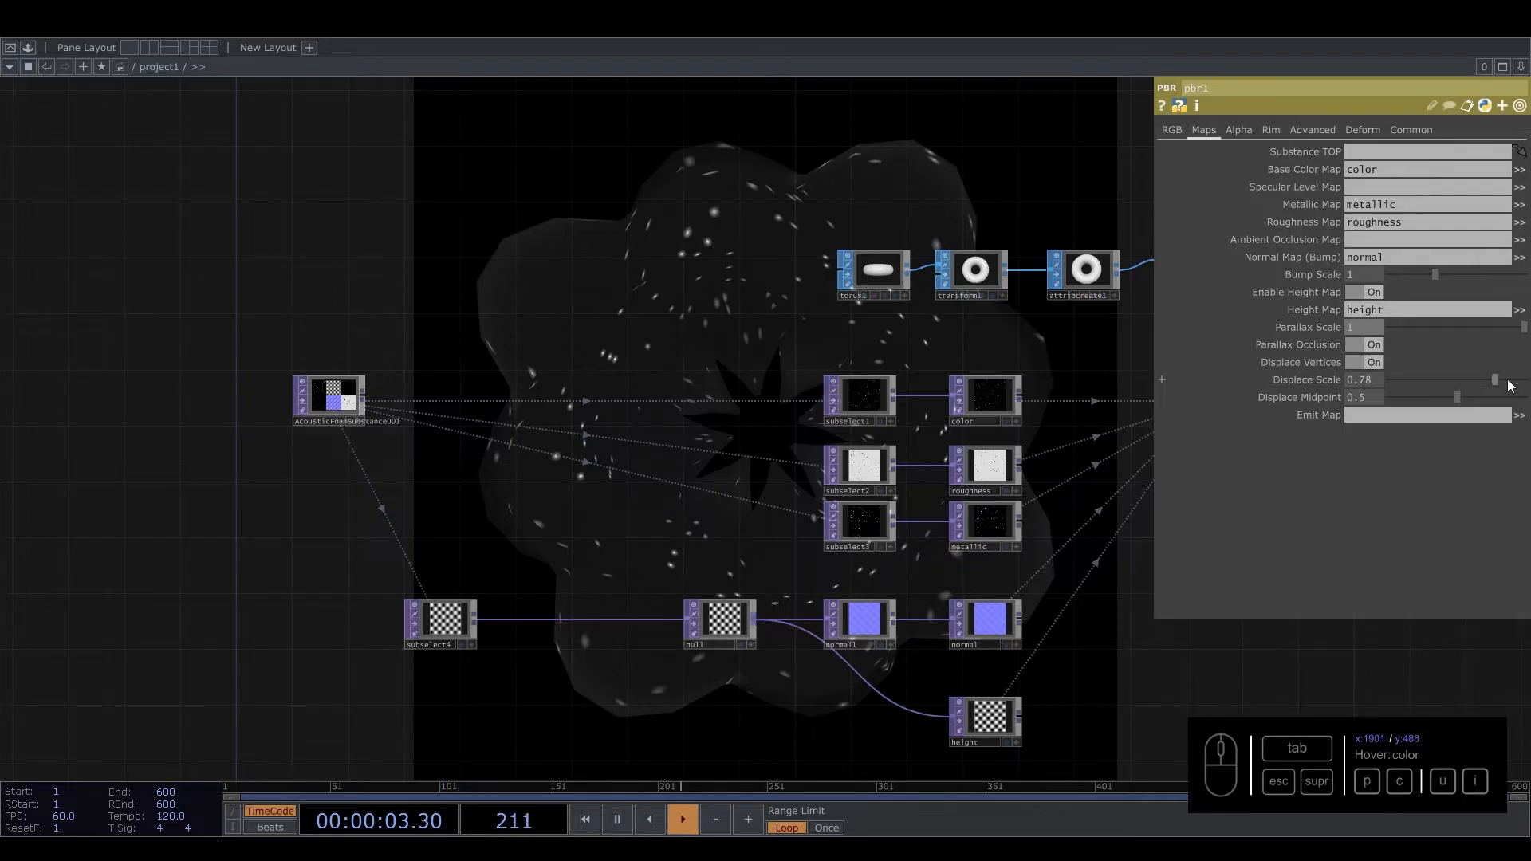
{"action": "left_click_drag", "start_coordinate": [1473, 385], "coordinate": [1488, 387]}
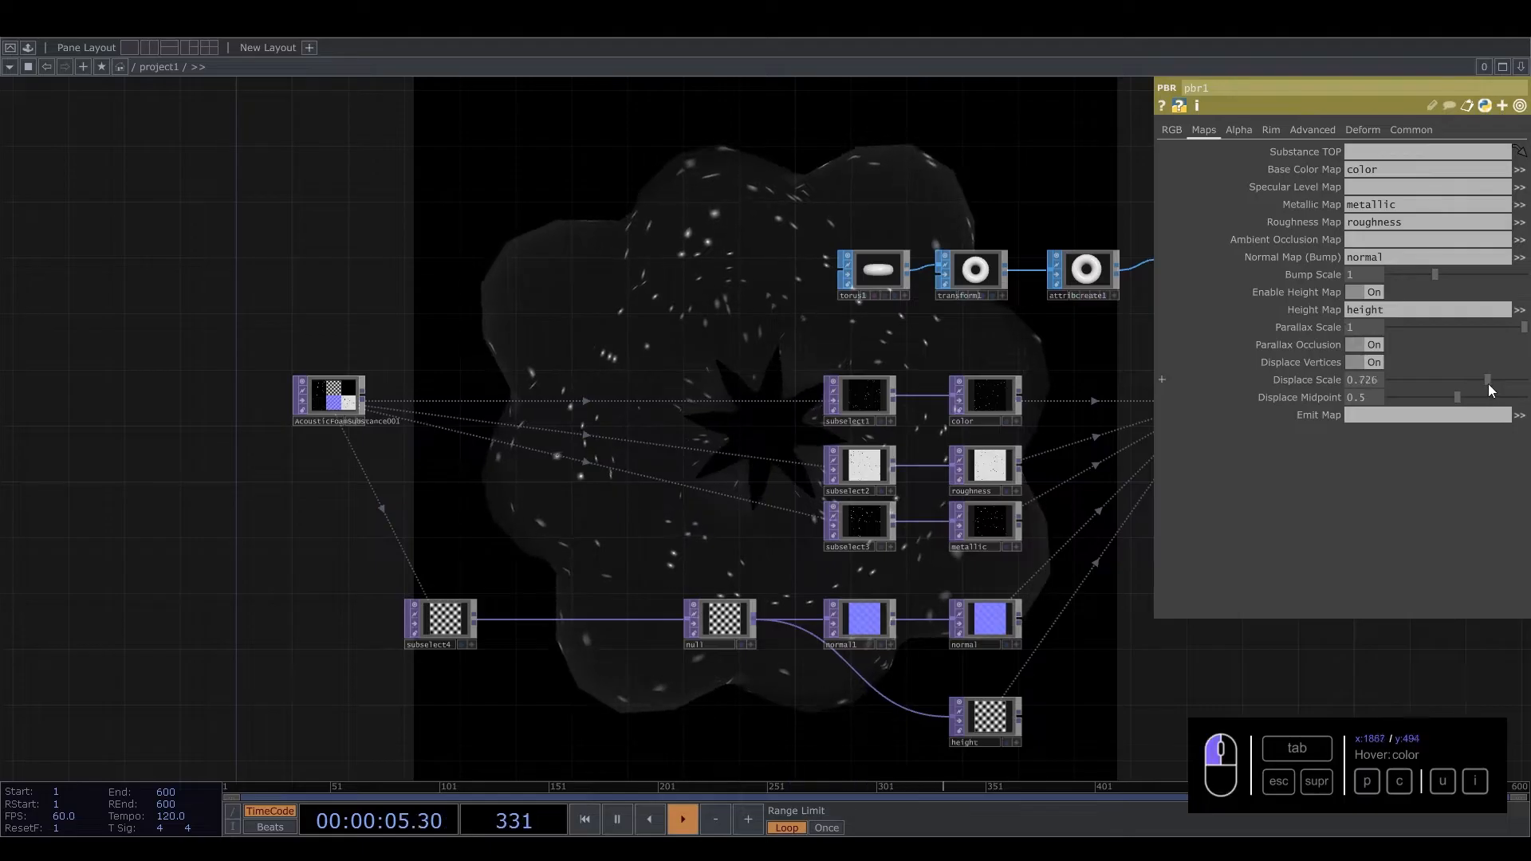
{"action": "scroll", "coordinate": [437, 626], "scroll_direction": "up", "scroll_amount": 5}
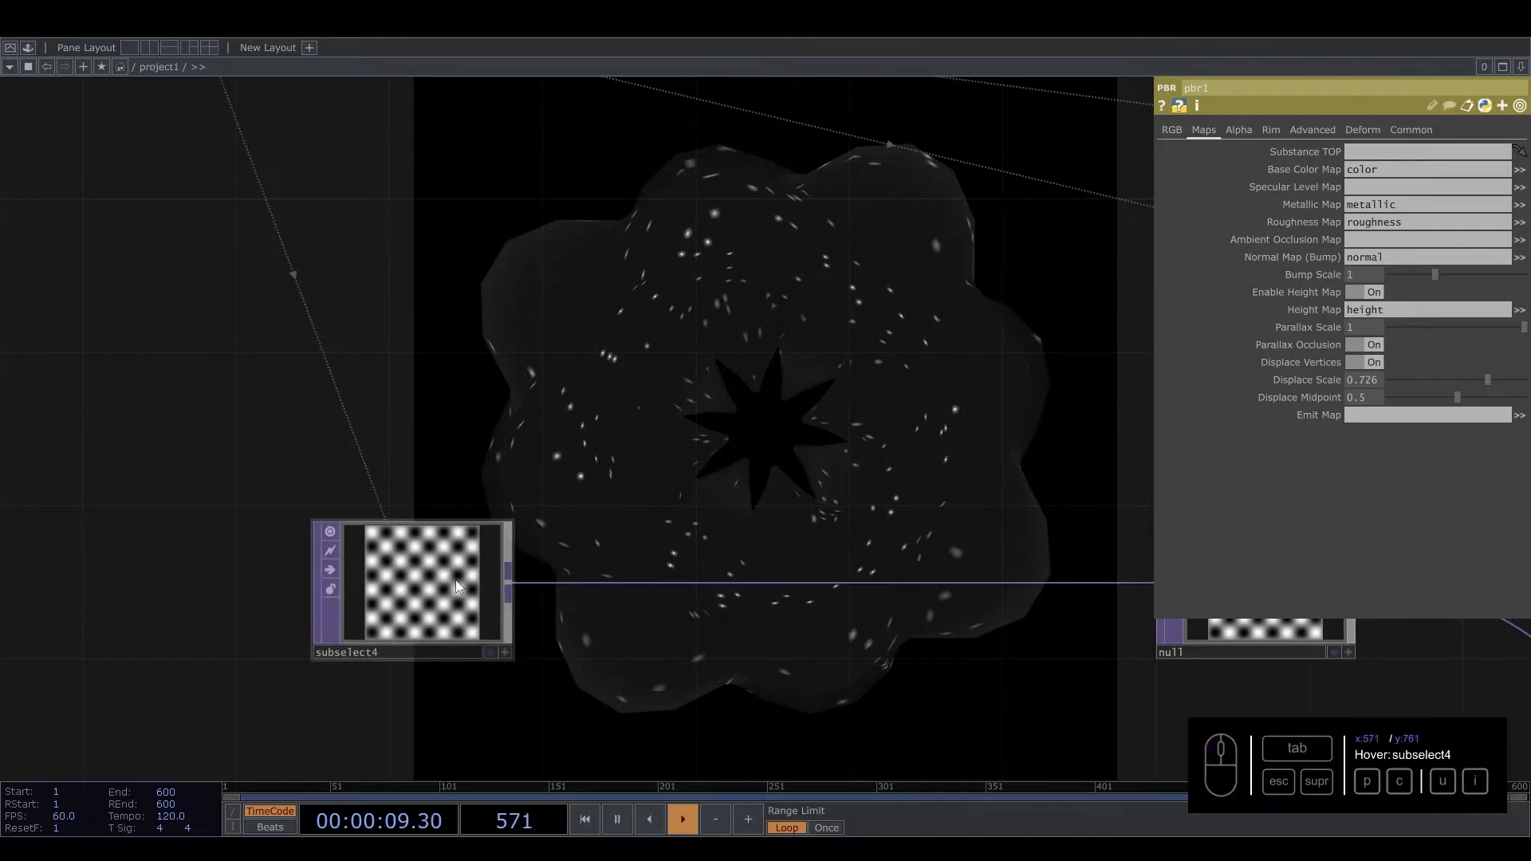
Step: Add a Noise TOP fed from subselect4's output and place it just below the wire to the null
{"action": "left_click_drag", "start_coordinate": [740, 487], "coordinate": [697, 319]}
{"action": "scroll", "coordinate": [612, 427], "scroll_direction": "up", "scroll_amount": 5}
{"action": "left_click", "coordinate": [326, 408]}
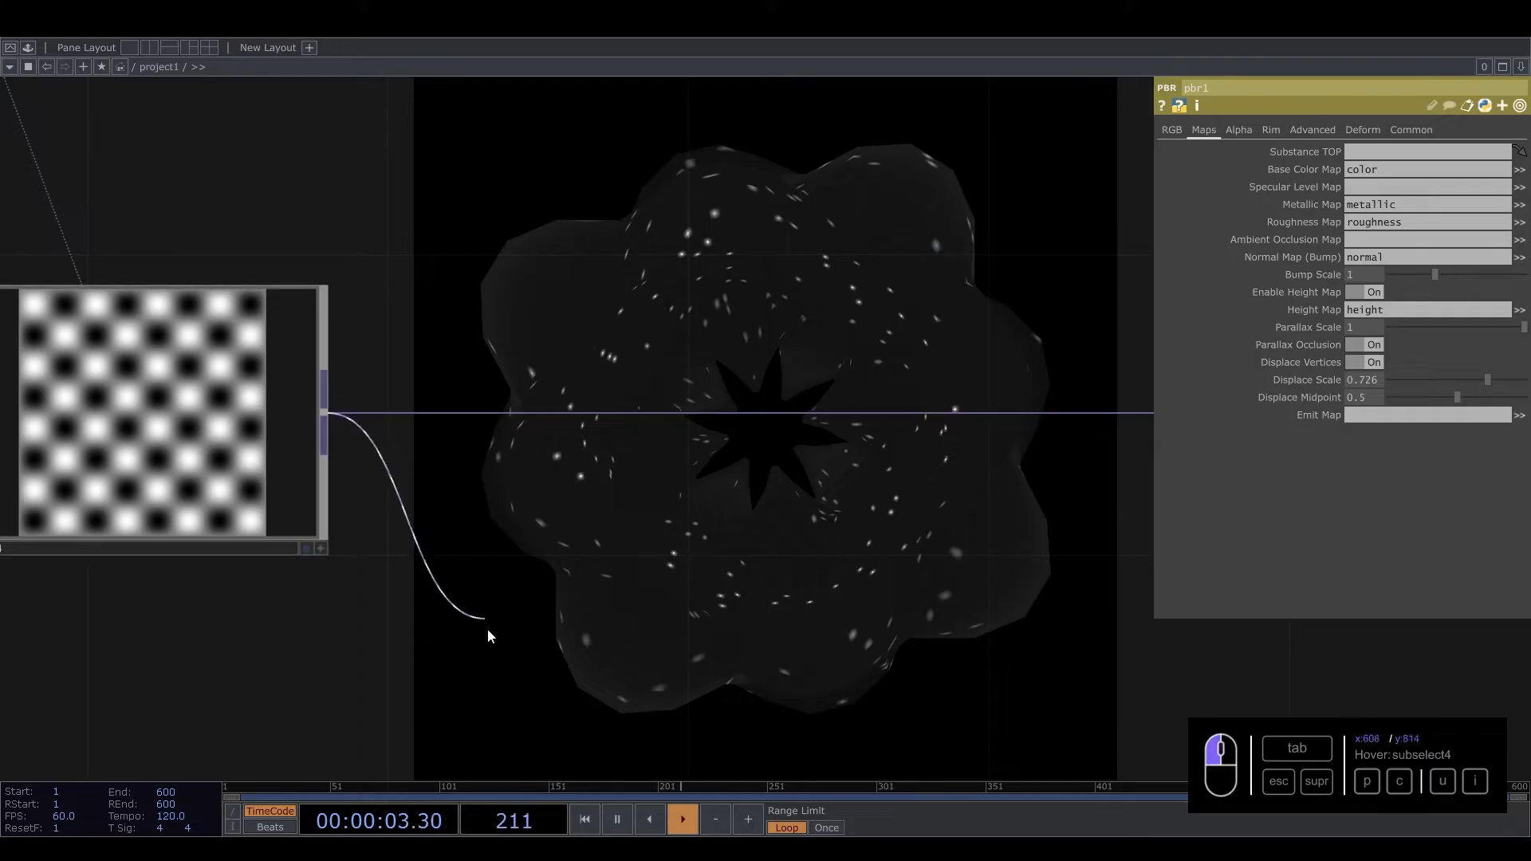
{"action": "key", "text": "Tab"}
{"action": "type", "text": "n"}
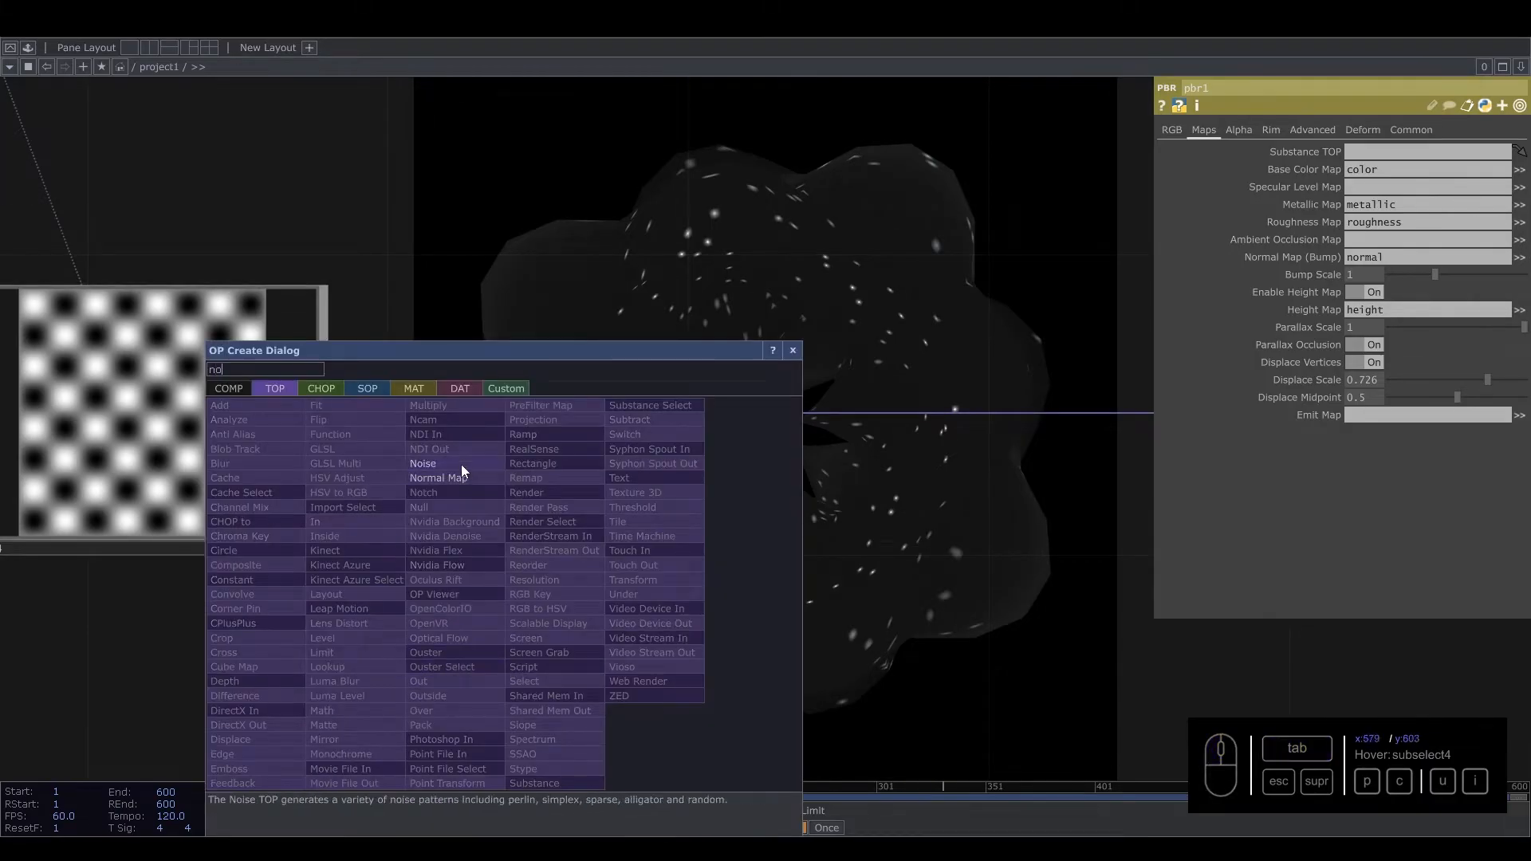
{"action": "left_click", "coordinate": [460, 464]}
{"action": "left_click", "coordinate": [617, 649]}
{"action": "scroll", "coordinate": [612, 649], "scroll_direction": "down", "scroll_amount": 3}
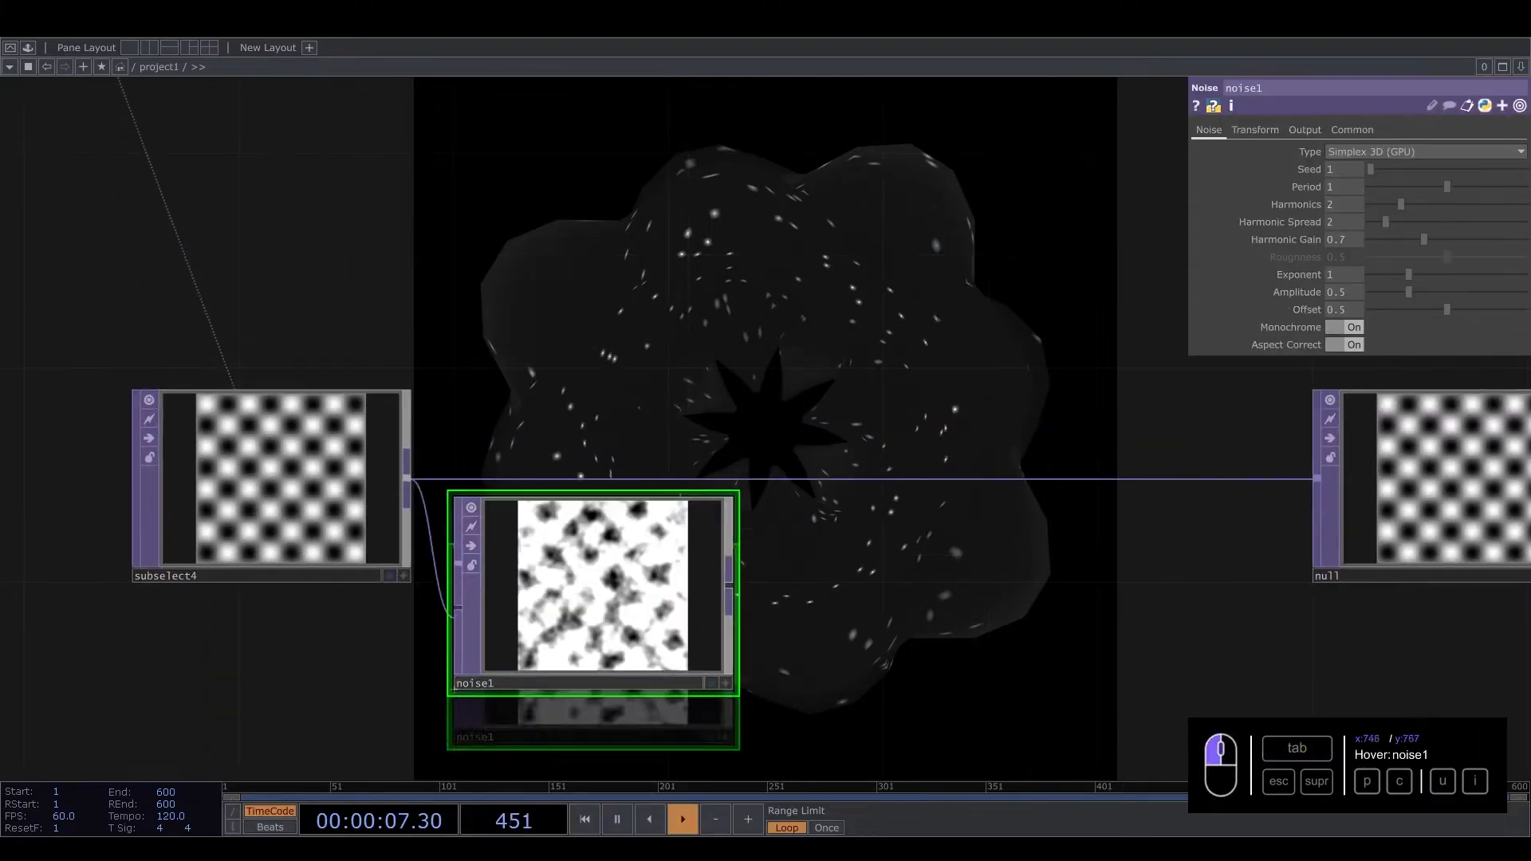
Step: Set noise1's RGB output mode to Noise
{"action": "left_click", "coordinate": [1312, 133]}
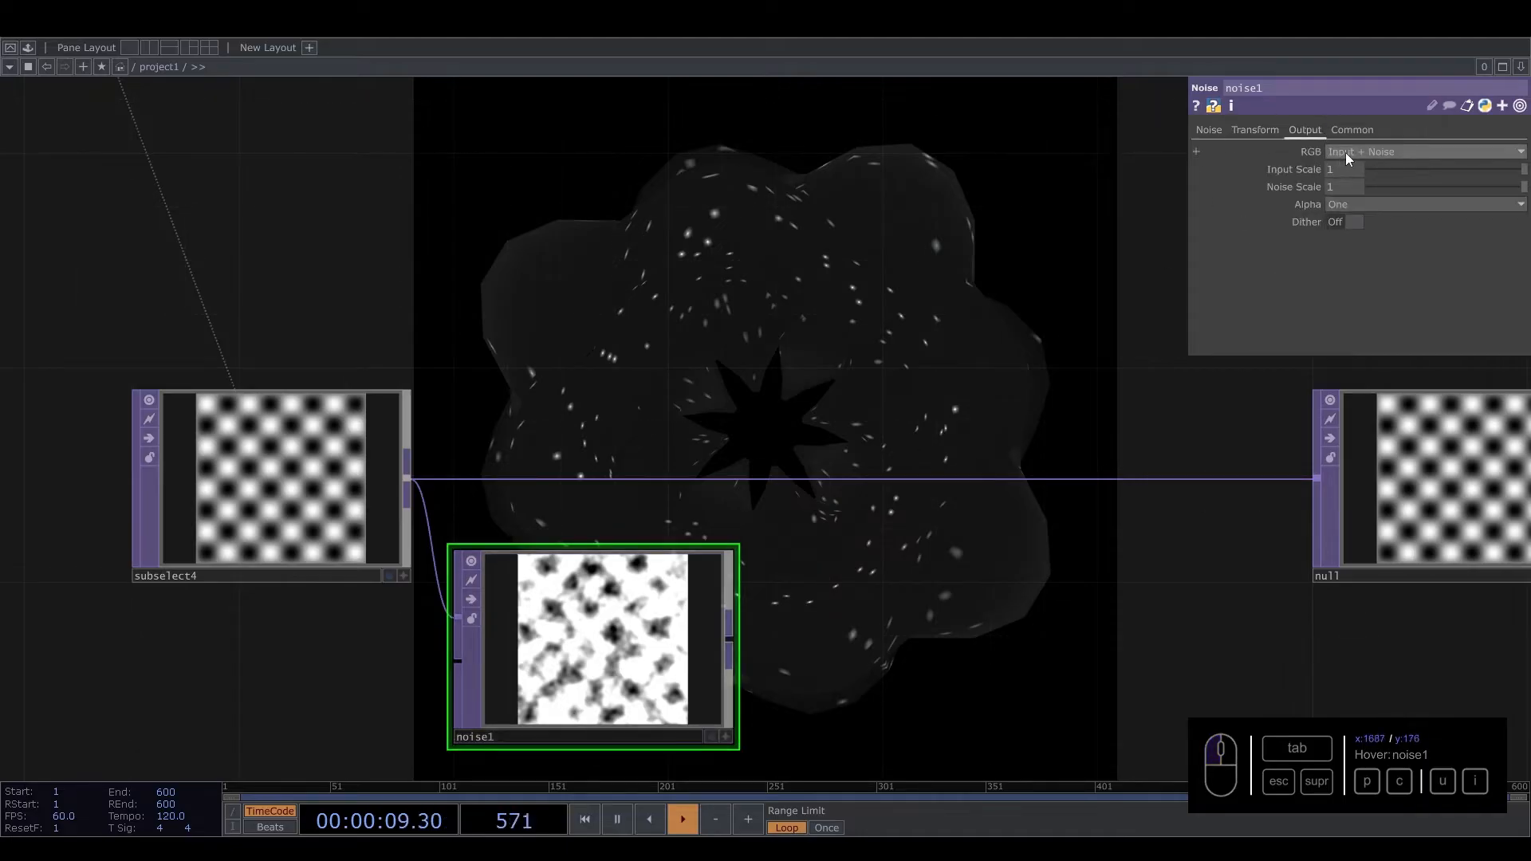
{"action": "left_click", "coordinate": [1346, 153]}
{"action": "left_click", "coordinate": [1348, 167]}
Step: Shift the downstream nodes away from subselect4 and move noise1 lower to make room before the null
{"action": "left_click_drag", "start_coordinate": [774, 350], "coordinate": [621, 182]}
{"action": "scroll", "coordinate": [477, 453], "scroll_direction": "down", "scroll_amount": 2}
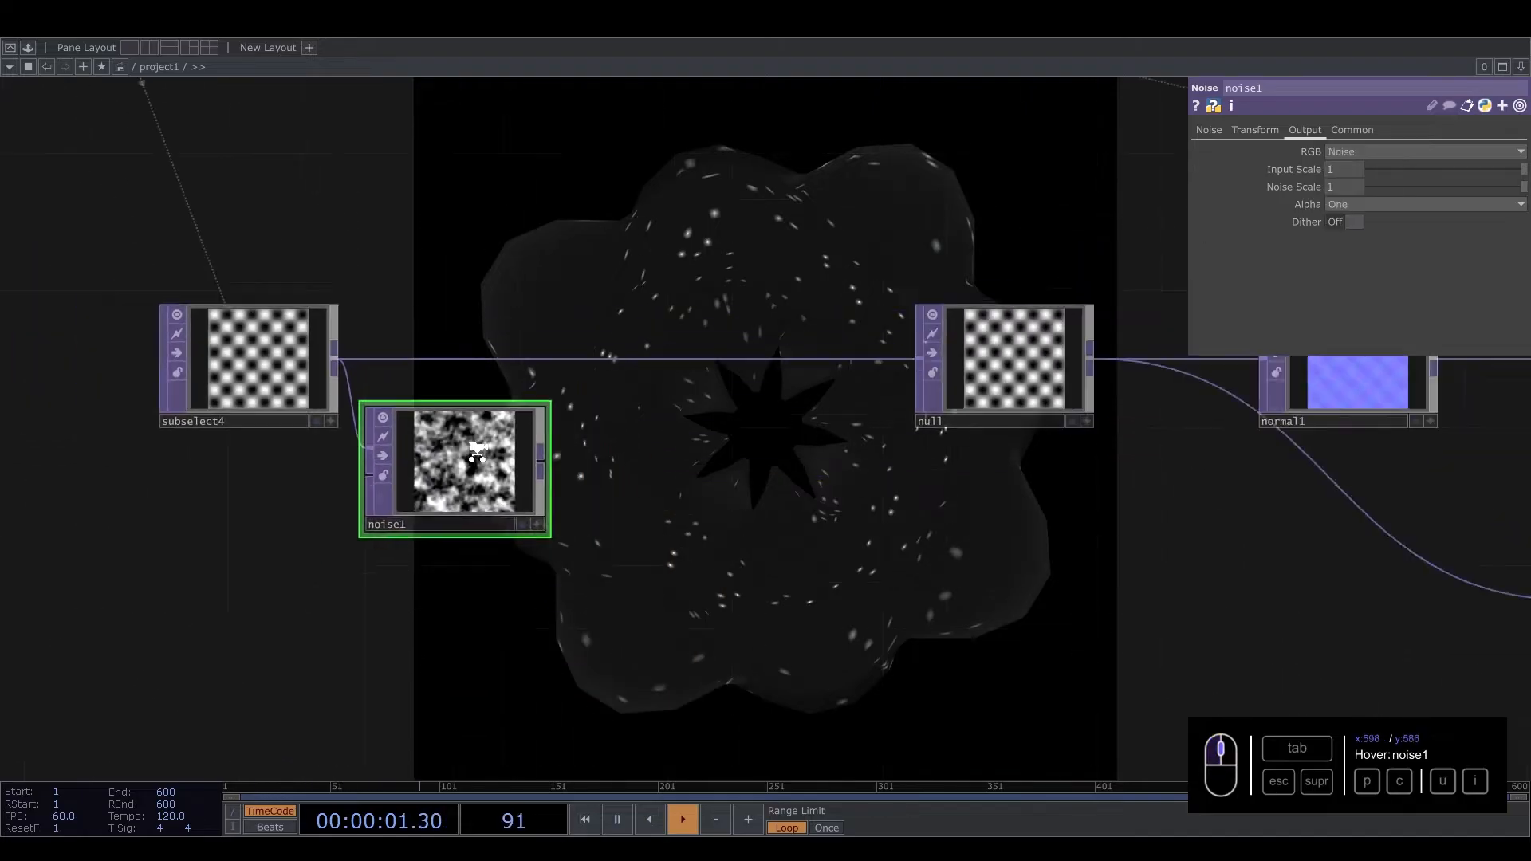
{"action": "scroll", "coordinate": [476, 453], "scroll_direction": "down", "scroll_amount": 2}
{"action": "scroll", "coordinate": [657, 555], "scroll_direction": "down", "scroll_amount": 4}
{"action": "right_click_drag", "start_coordinate": [1055, 603], "coordinate": [678, 327]}
{"action": "left_click_drag", "start_coordinate": [691, 529], "coordinate": [878, 534]}
{"action": "scroll", "coordinate": [595, 526], "scroll_direction": "up", "scroll_amount": 3}
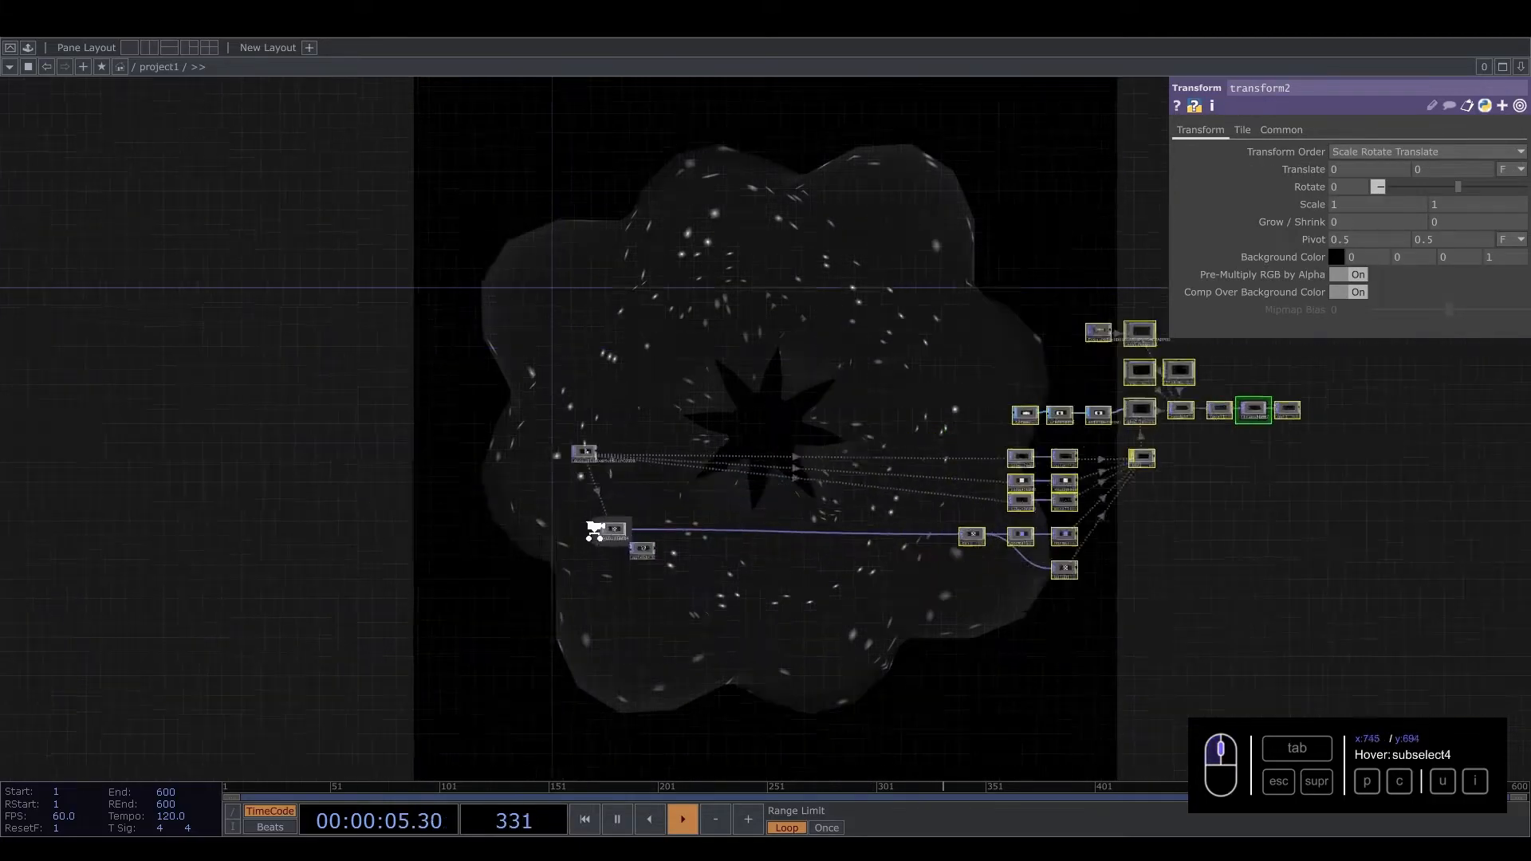
{"action": "scroll", "coordinate": [594, 531], "scroll_direction": "up", "scroll_amount": 3}
{"action": "left_click_drag", "start_coordinate": [731, 578], "coordinate": [770, 598]}
{"action": "scroll", "coordinate": [770, 599], "scroll_direction": "up", "scroll_amount": 3}
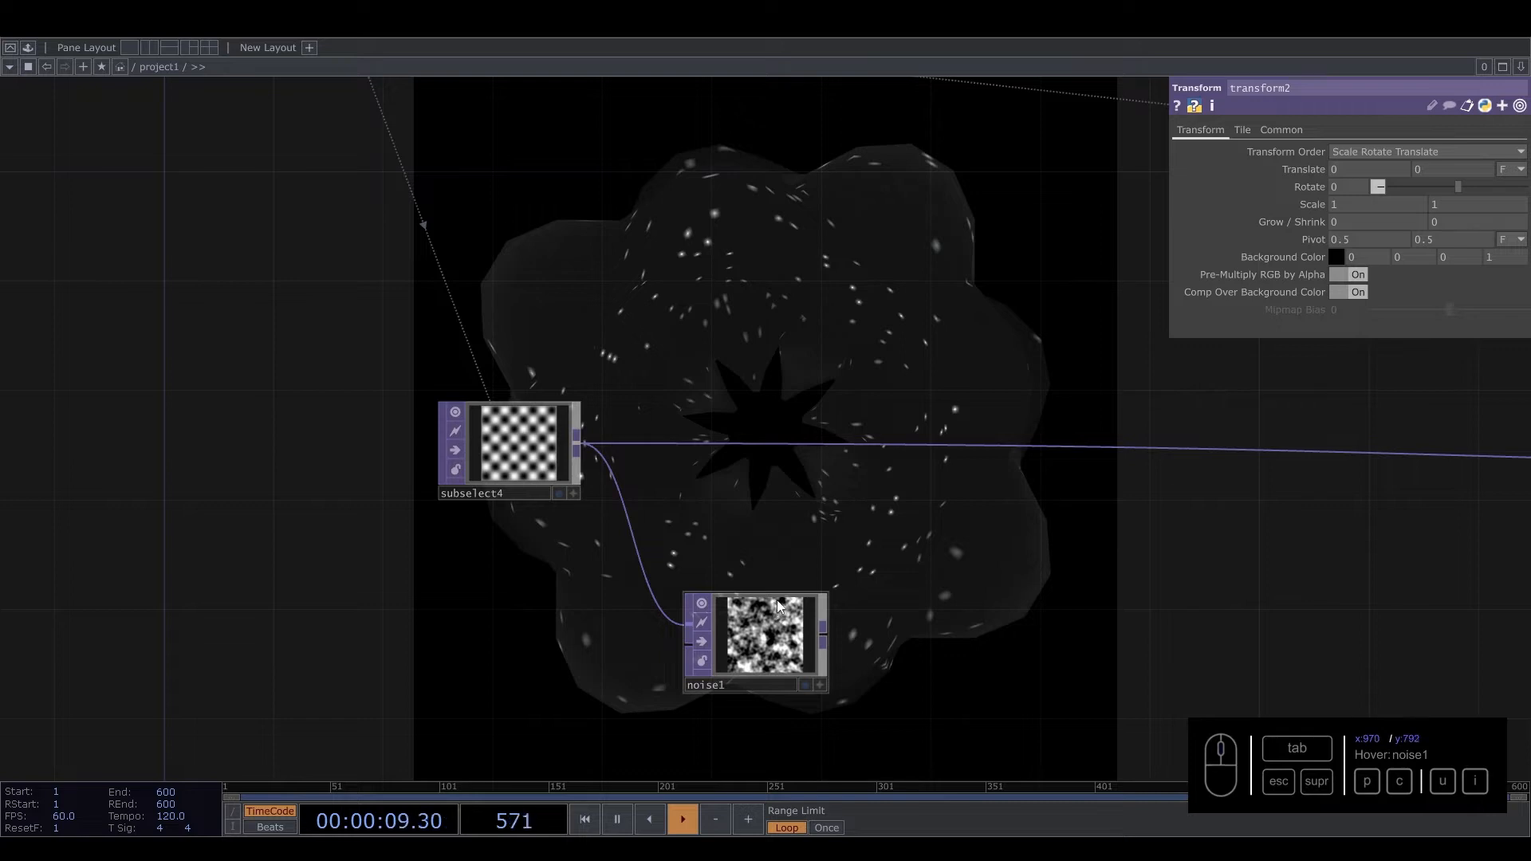
Step: Insert a Composite TOP on the wire between subselect4 and the null, and connect noise1 as its second input
{"action": "right_click", "coordinate": [901, 446]}
{"action": "left_click", "coordinate": [923, 431]}
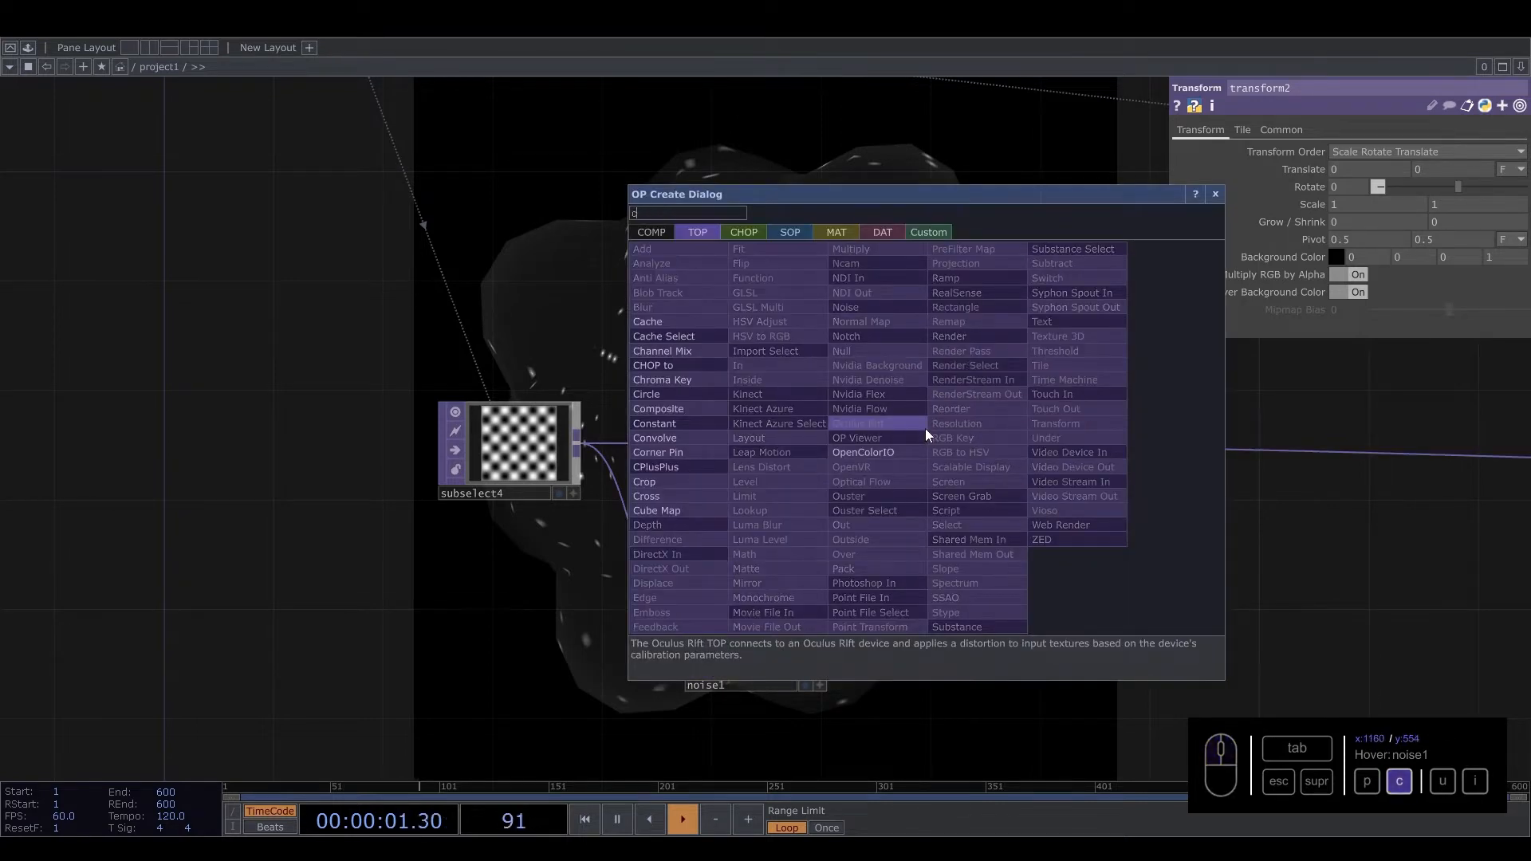
{"action": "type", "text": "com"}
{"action": "left_click", "coordinate": [701, 415]}
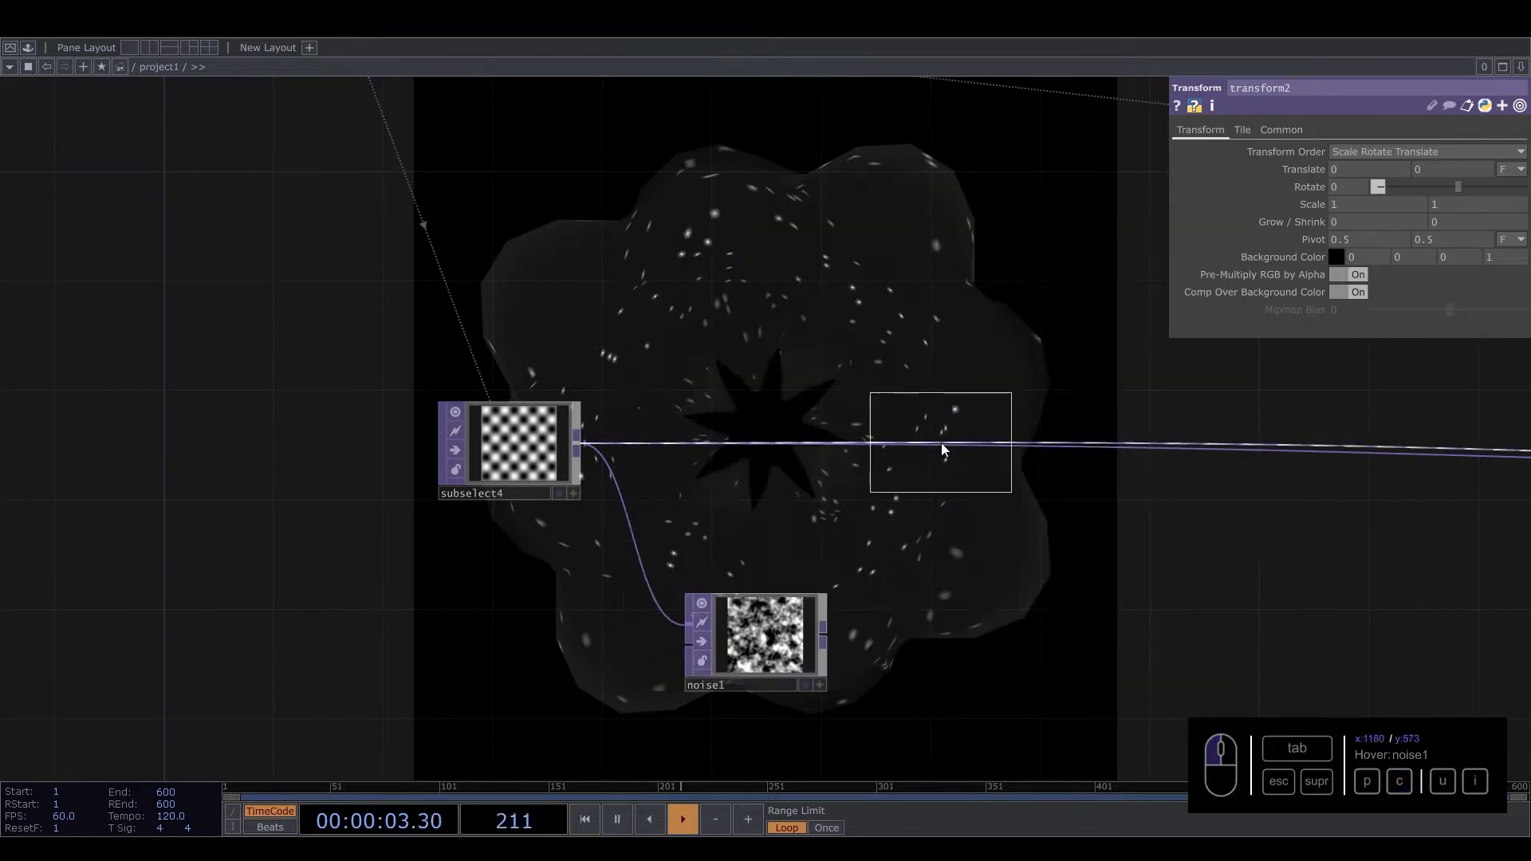
{"action": "left_click", "coordinate": [941, 444]}
{"action": "left_click_drag", "start_coordinate": [822, 634], "coordinate": [958, 457]}
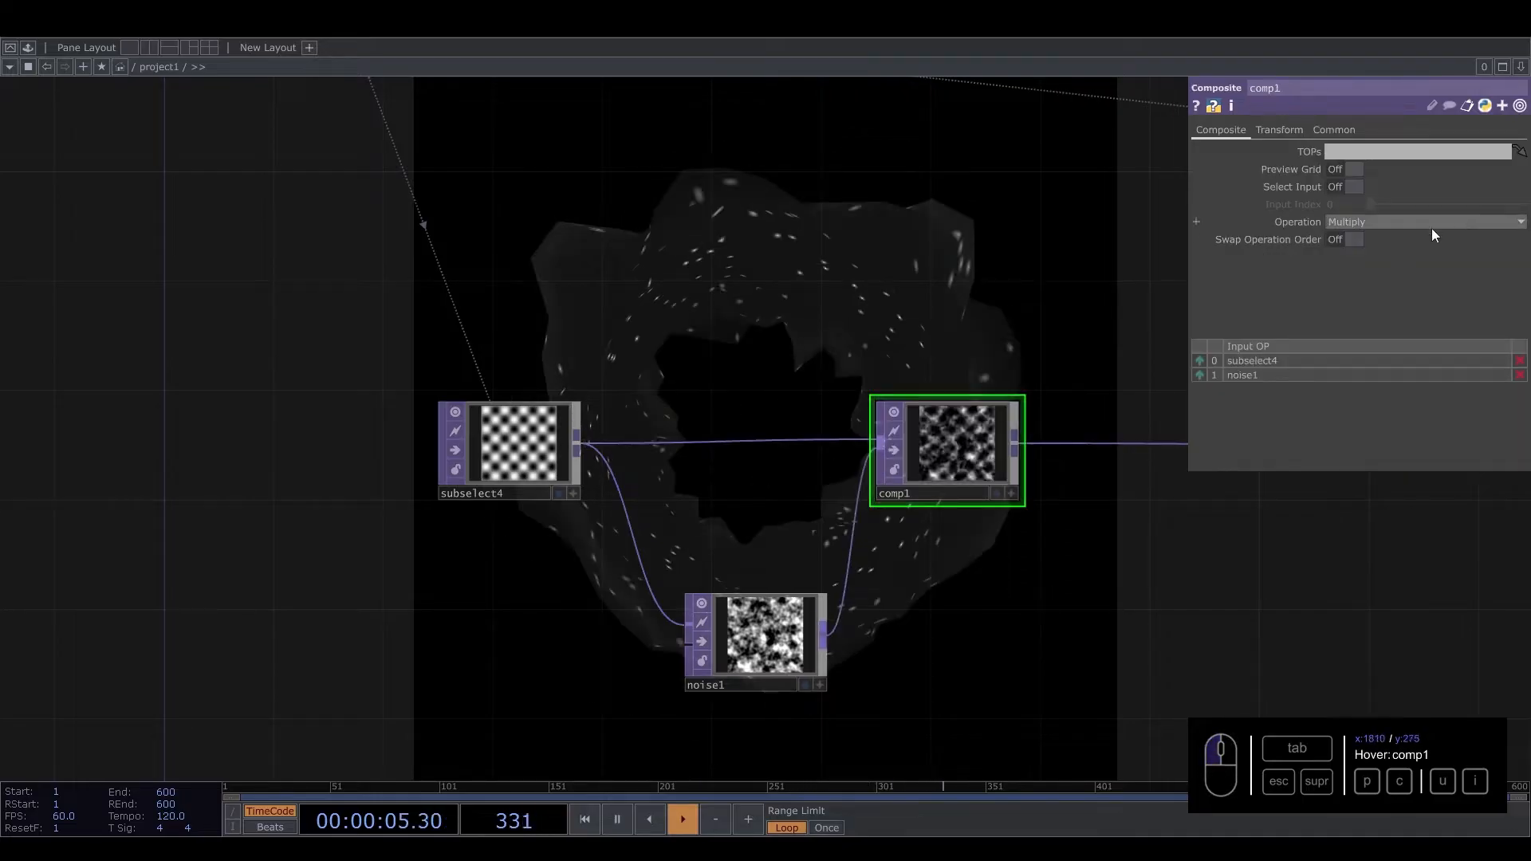
Step: Set noise1's Type to Simplex 4D (GPU) and try its Translate 4D at 1.1
{"action": "left_click", "coordinate": [758, 633]}
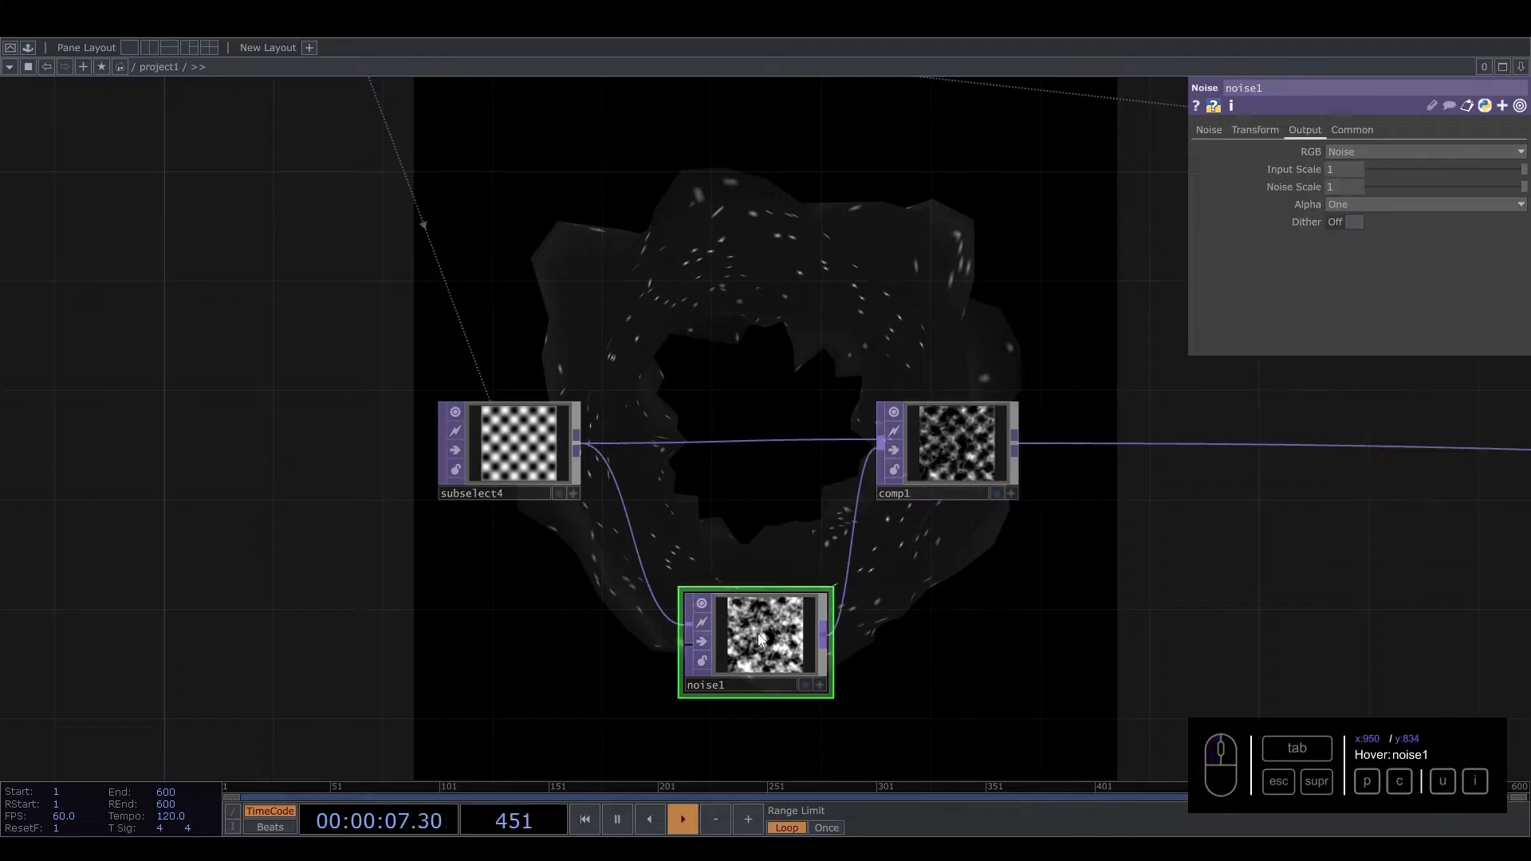
{"action": "scroll", "coordinate": [759, 631], "scroll_direction": "up", "scroll_amount": 3}
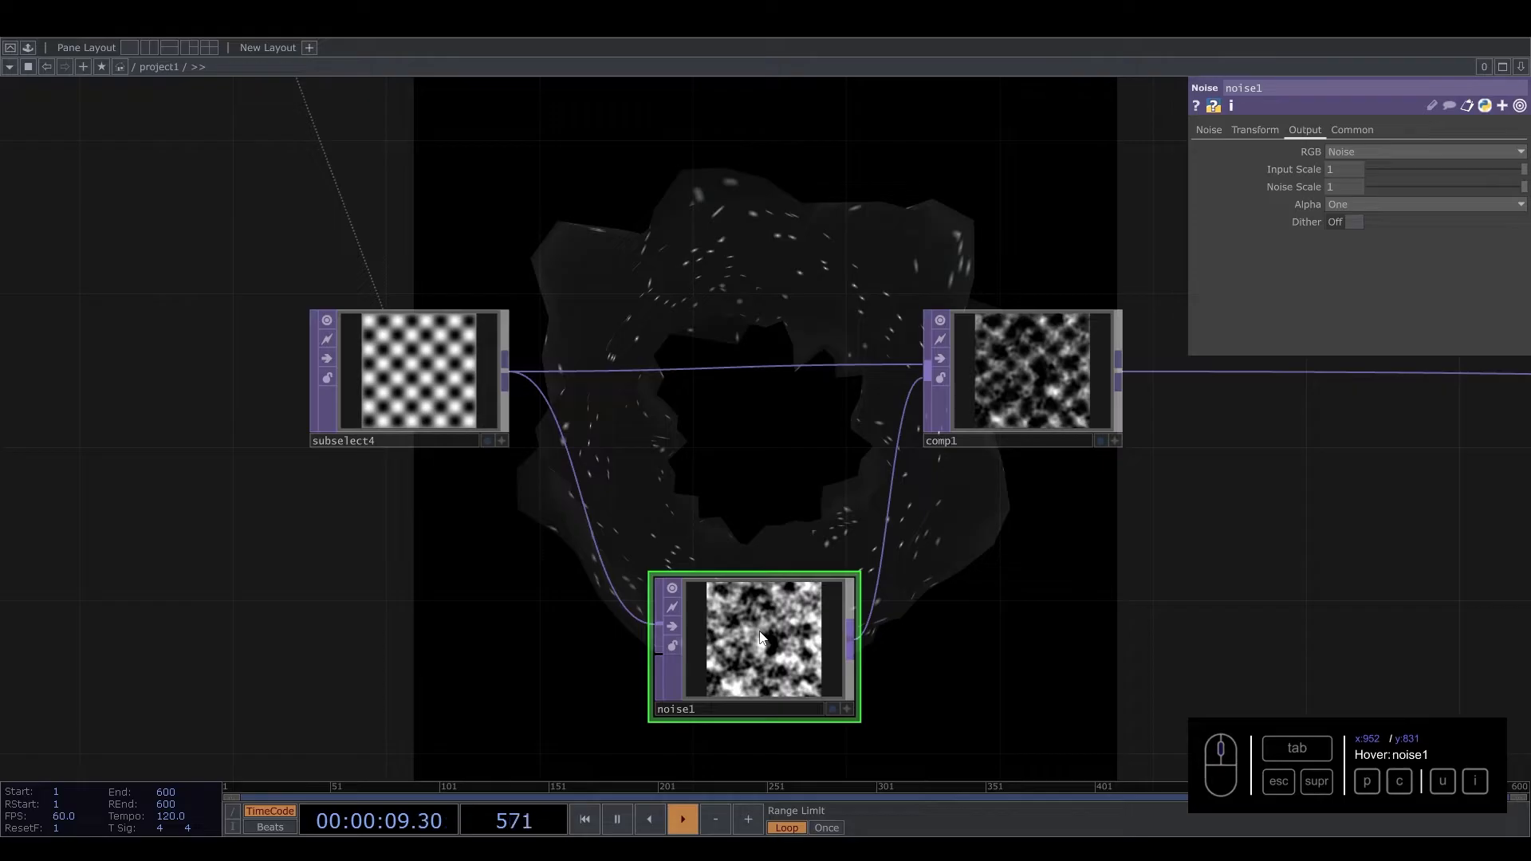
{"action": "scroll", "coordinate": [759, 631], "scroll_direction": "up", "scroll_amount": 2}
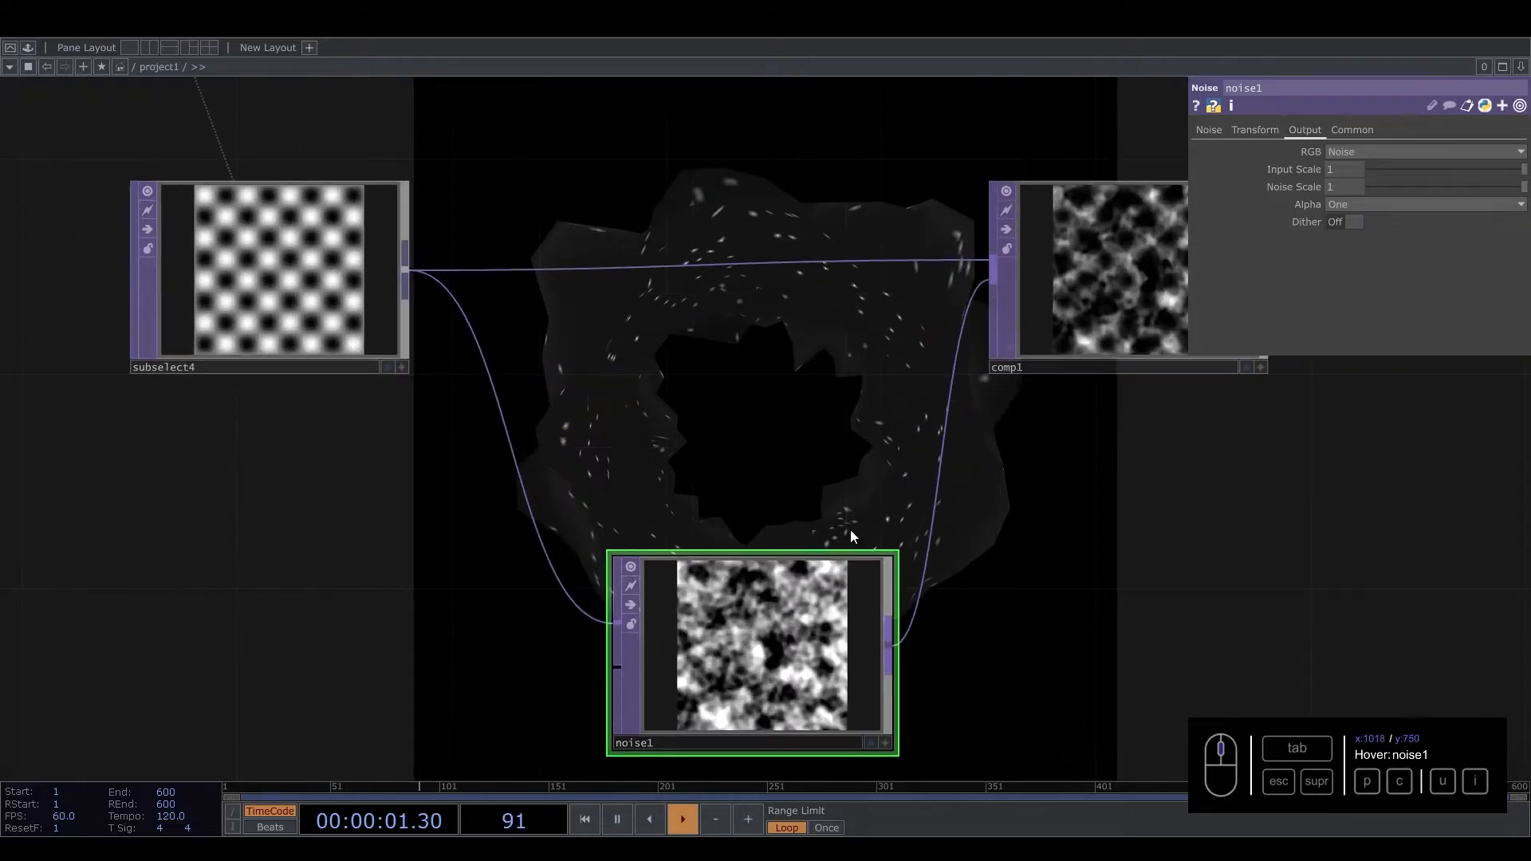
{"action": "left_click", "coordinate": [1210, 129]}
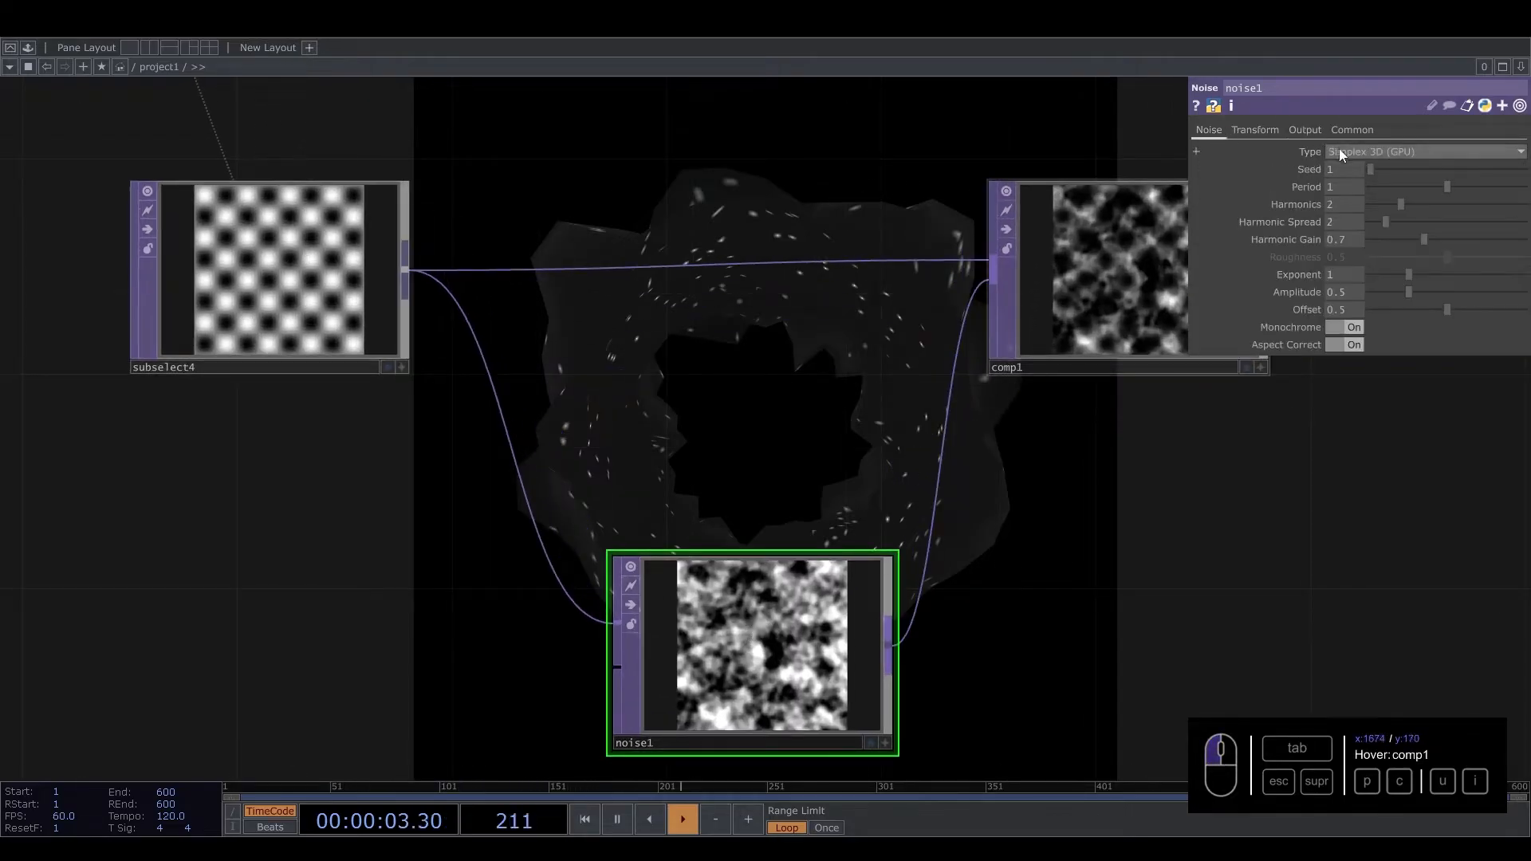
{"action": "left_click", "coordinate": [1256, 130]}
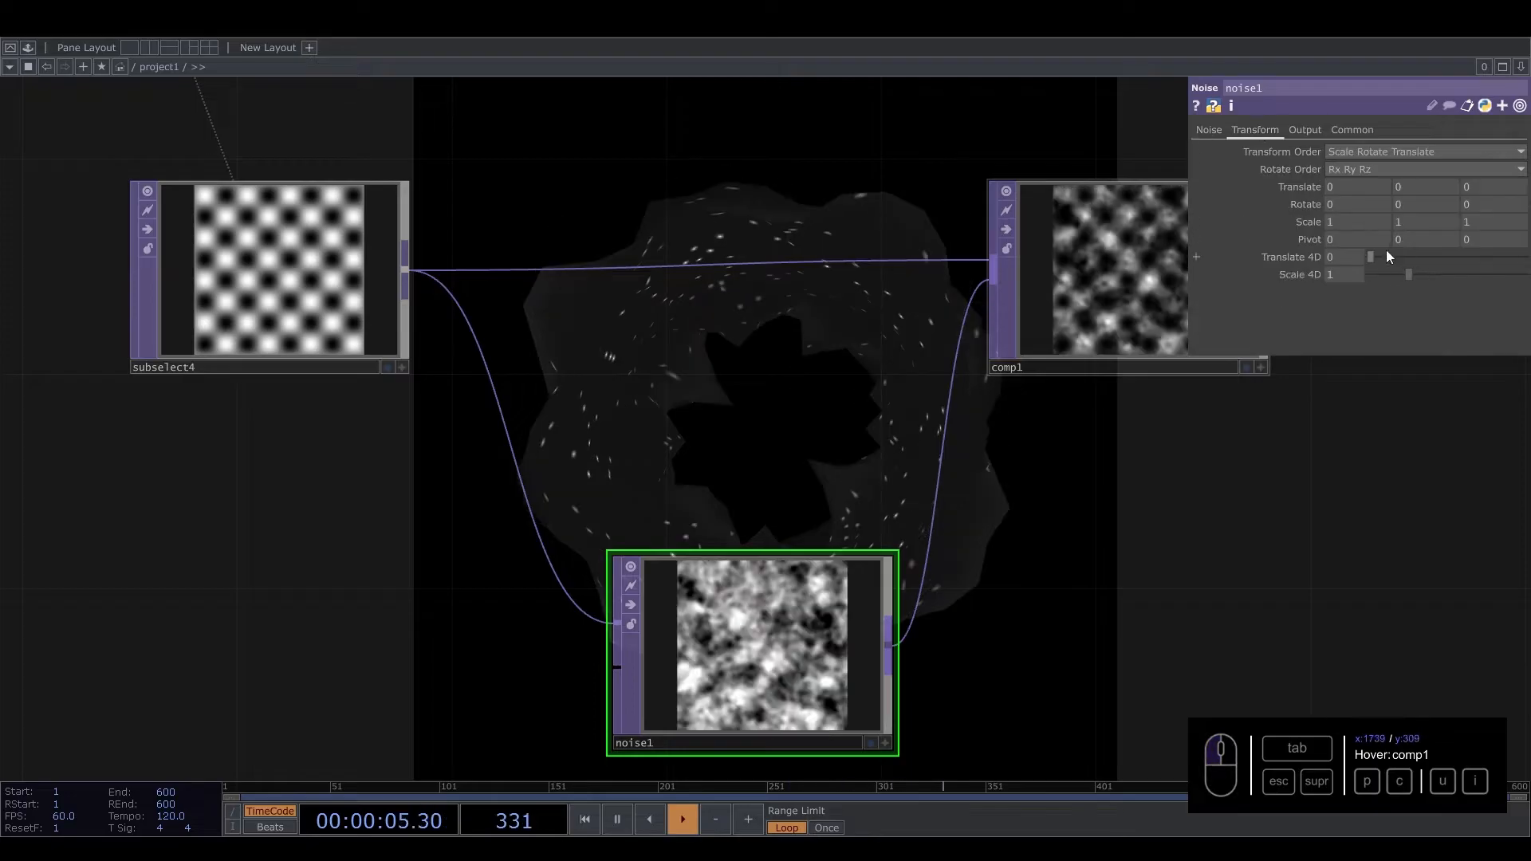
{"action": "mouse_move", "coordinate": [1386, 254]}
{"action": "left_mouse_down"}
{"action": "mouse_move", "coordinate": [1486, 256]}
{"action": "mouse_move", "coordinate": [1412, 260]}
{"action": "left_mouse_up"}
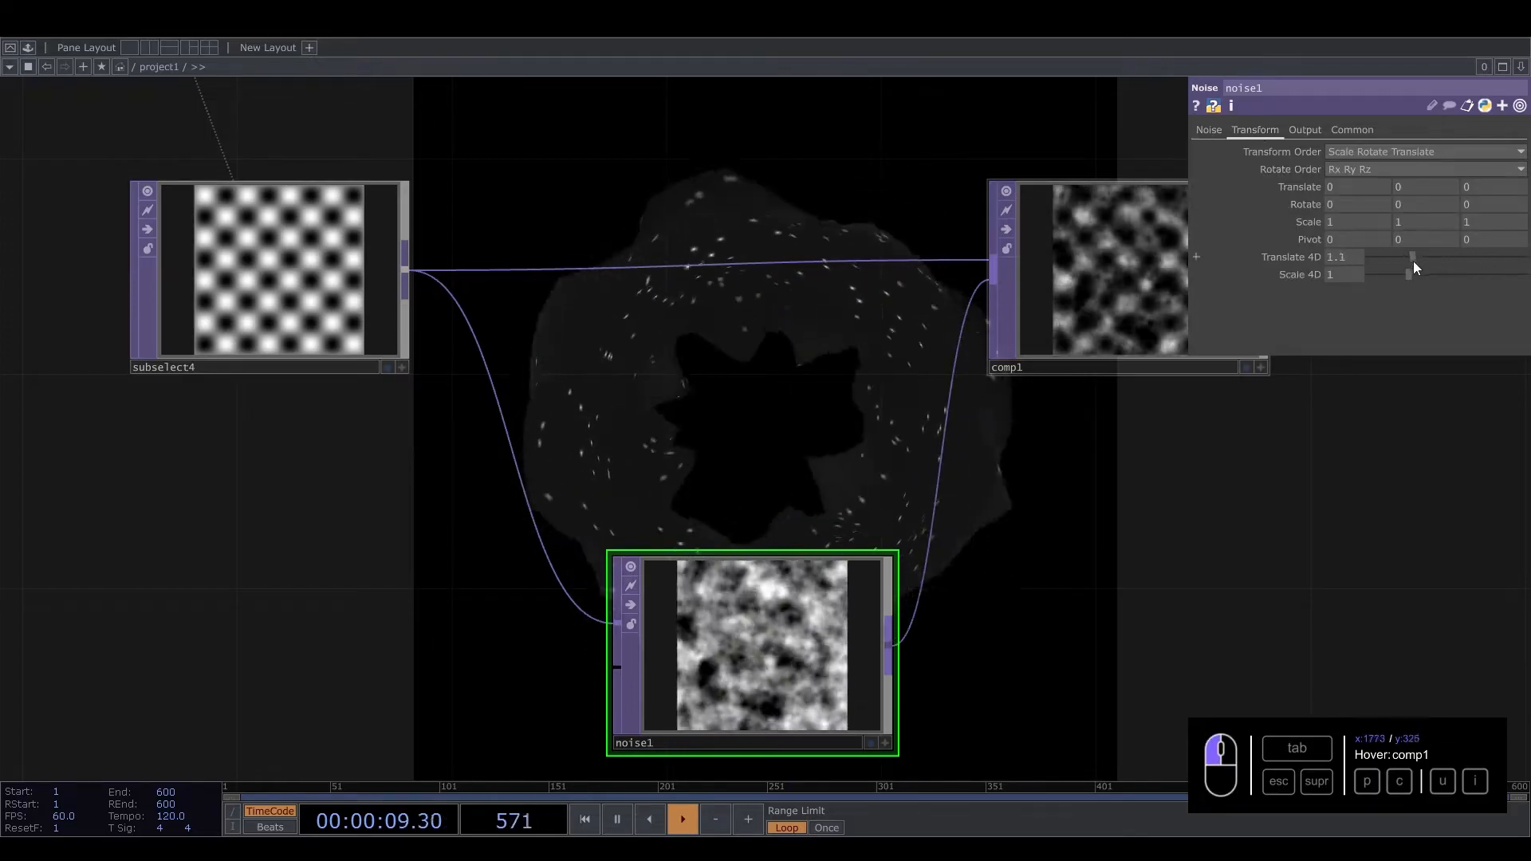
Step: Set noise1's Period to 2 and its Harmonic Gain to 1.07
{"action": "left_click", "coordinate": [1209, 130]}
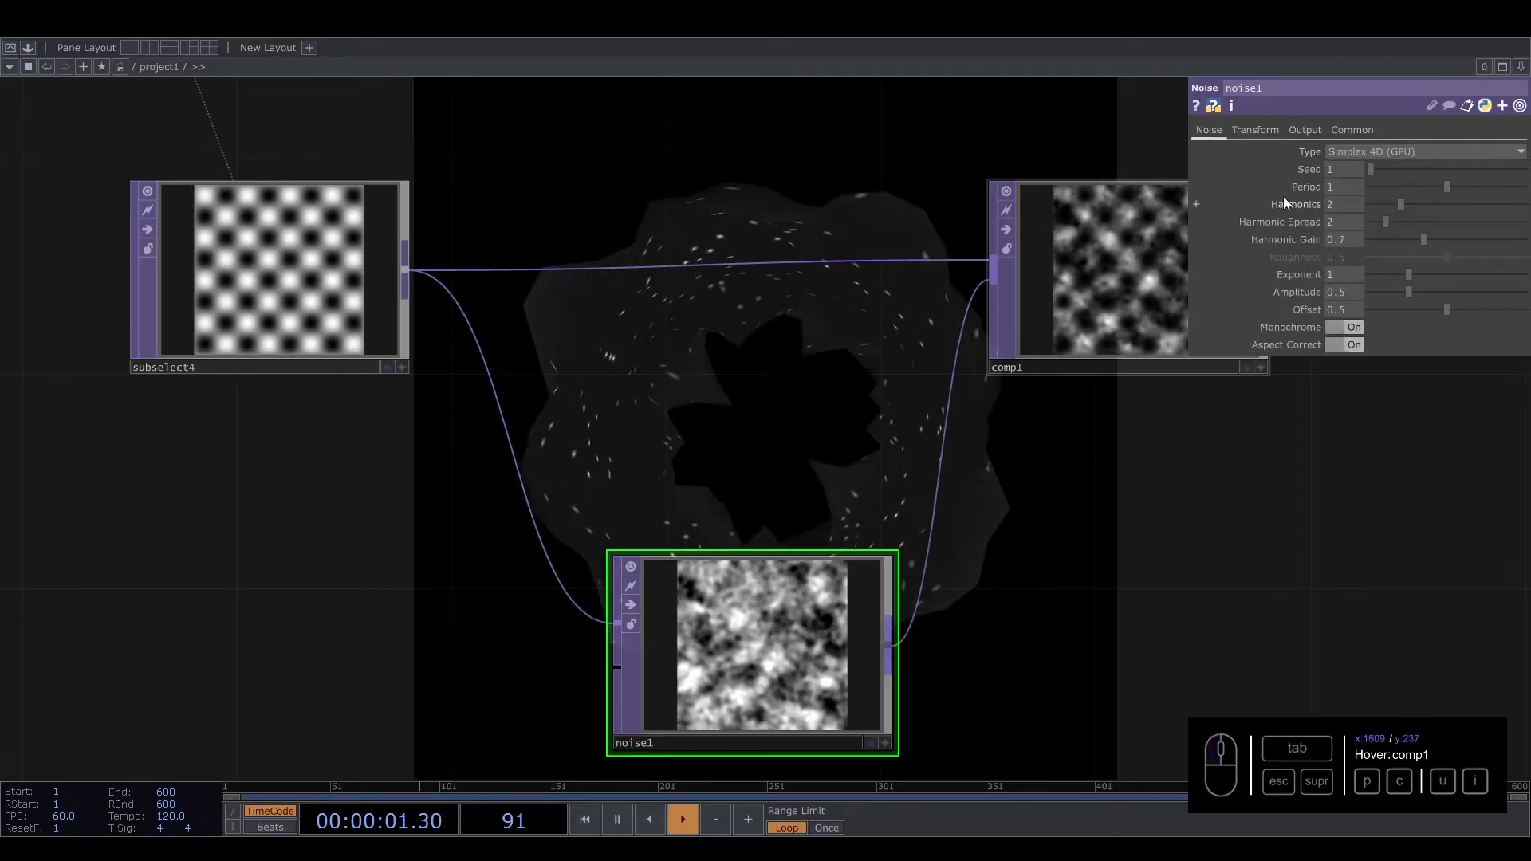
{"action": "left_click", "coordinate": [1346, 187]}
{"action": "type", "text": "2"}
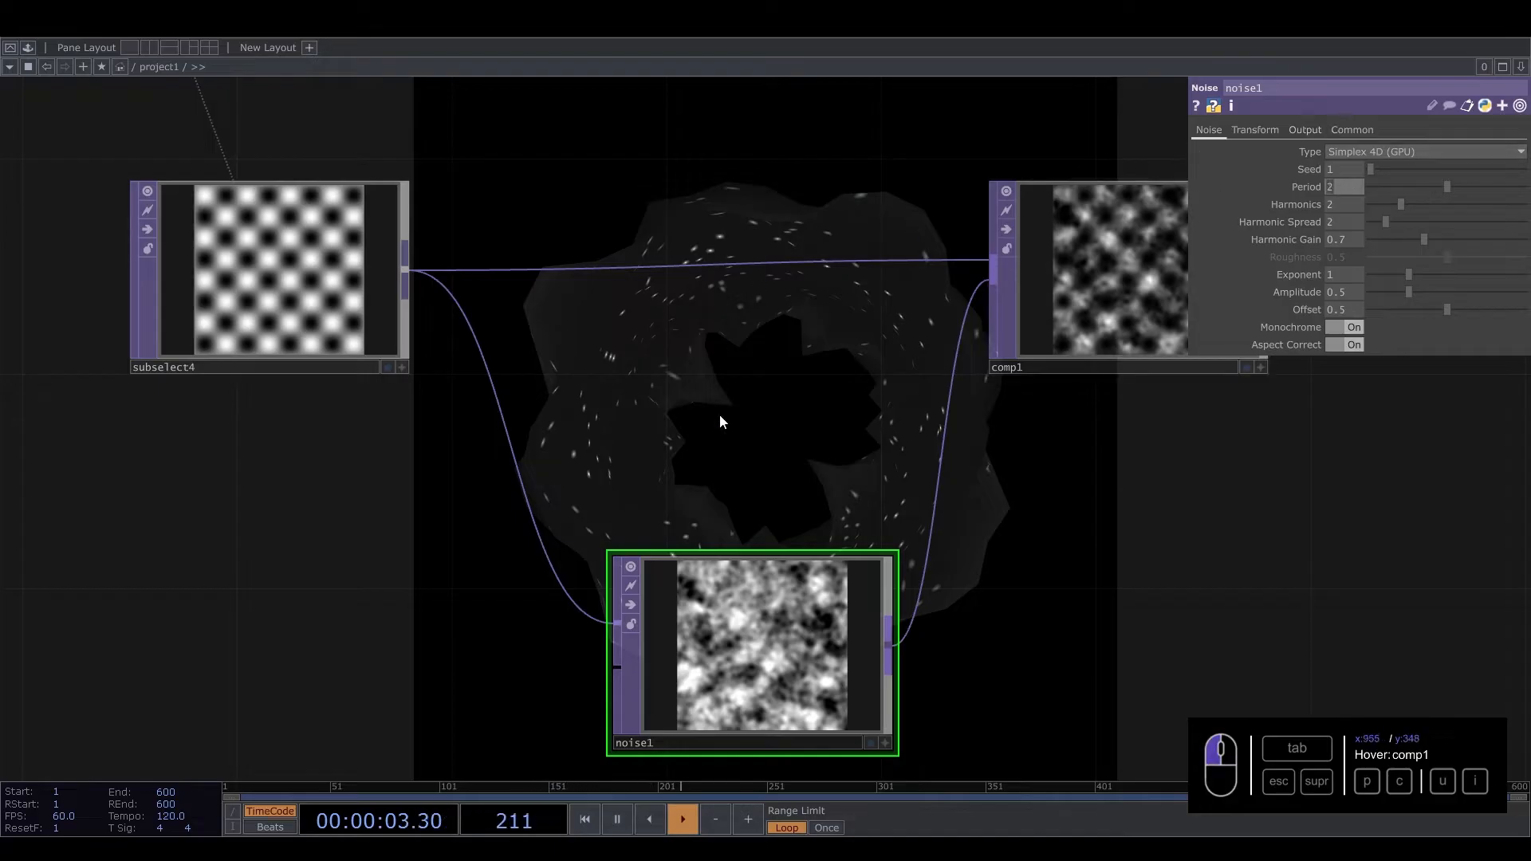
{"action": "left_click", "coordinate": [720, 415]}
{"action": "left_click_drag", "start_coordinate": [720, 475], "coordinate": [687, 515]}
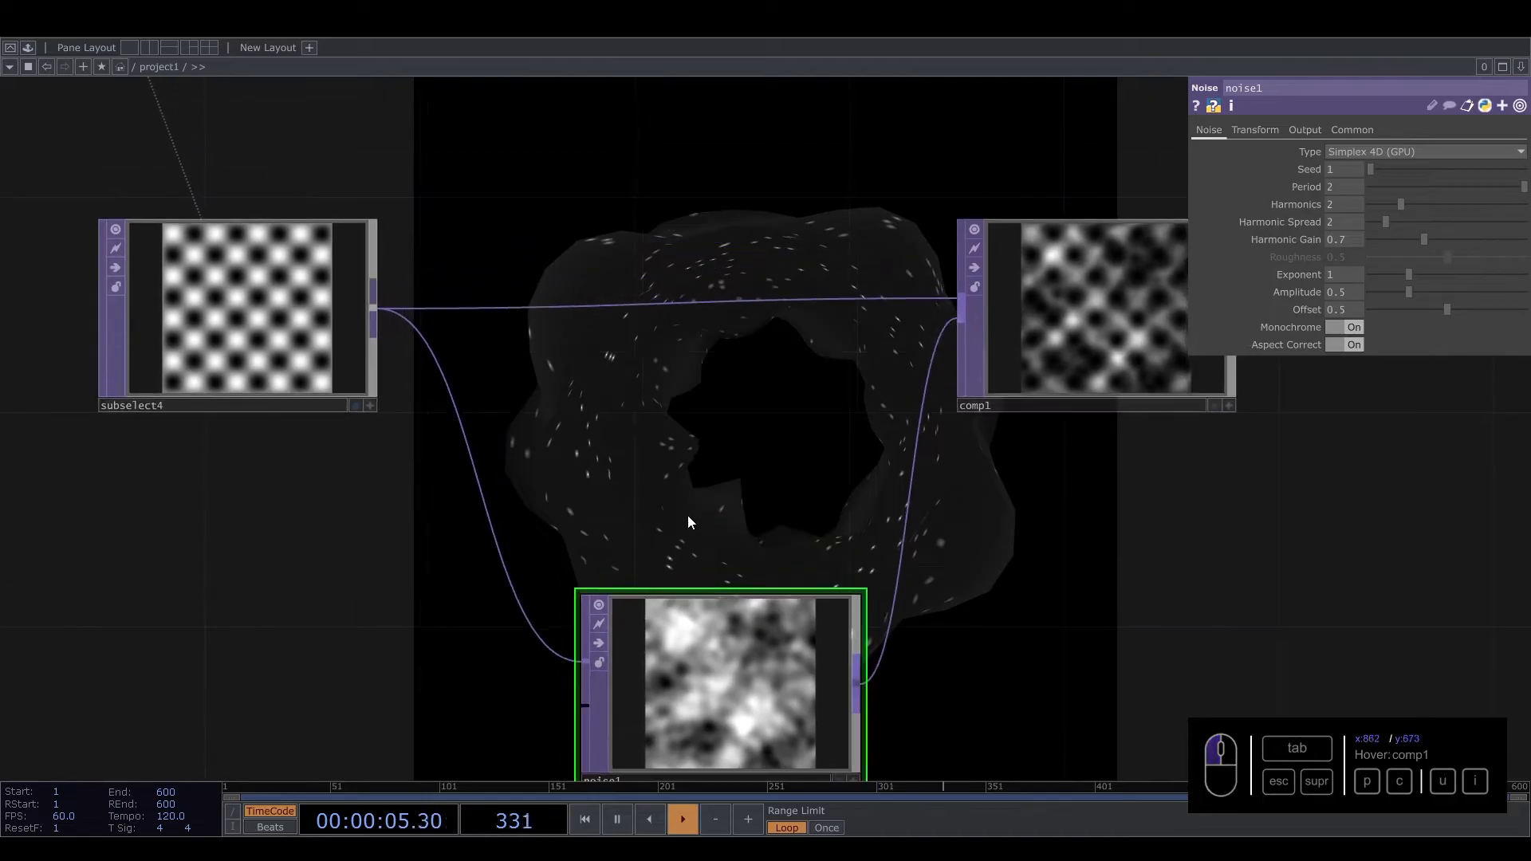
{"action": "scroll", "coordinate": [691, 455], "scroll_direction": "down", "scroll_amount": 5}
{"action": "scroll", "coordinate": [692, 459], "scroll_direction": "up", "scroll_amount": 3}
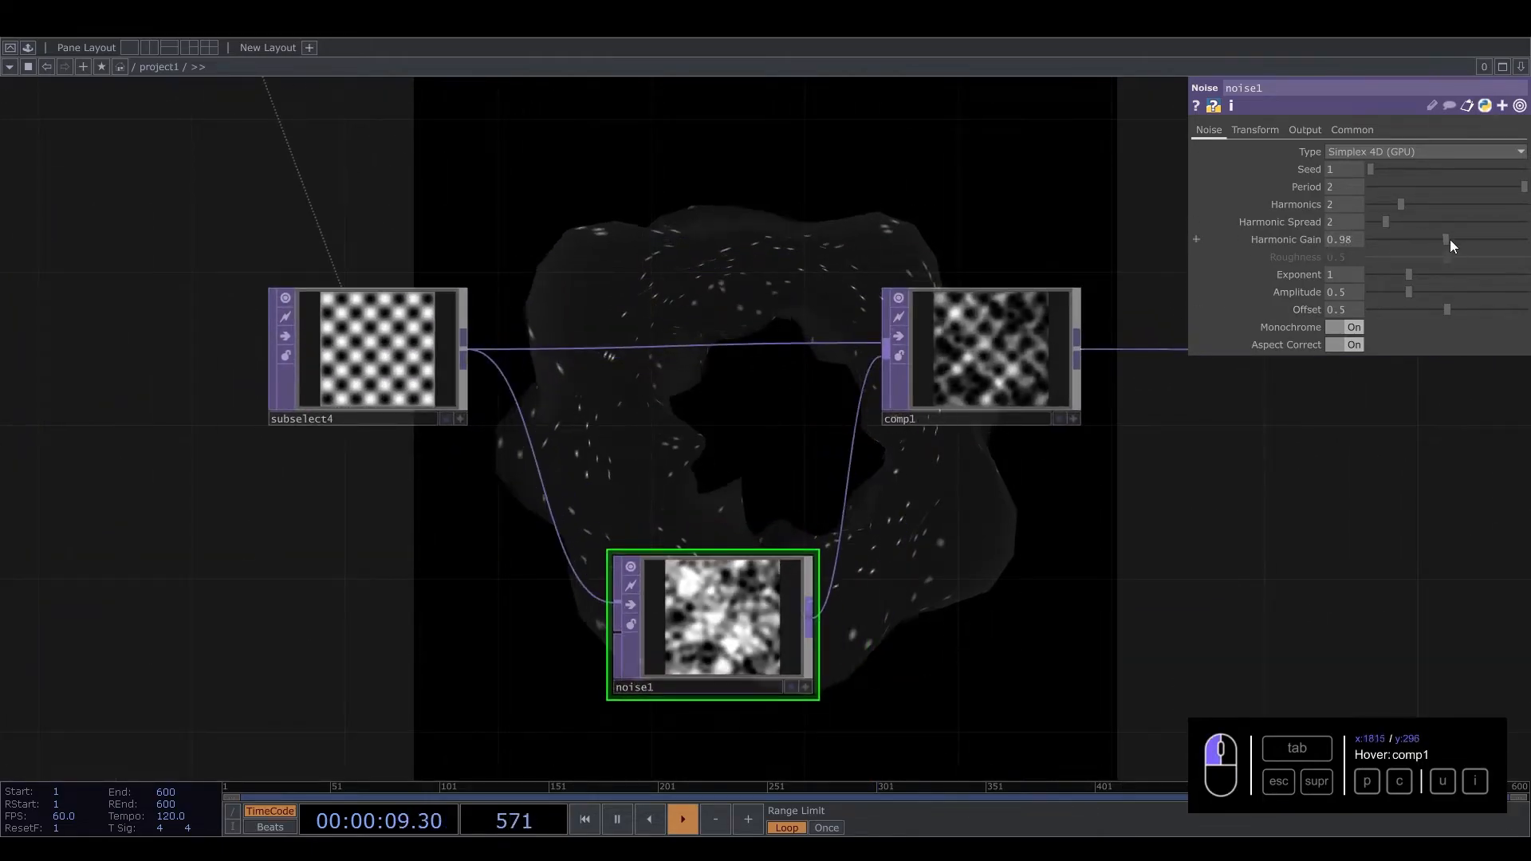
{"action": "mouse_move", "coordinate": [1453, 241]}
{"action": "left_mouse_down"}
{"action": "mouse_move", "coordinate": [1427, 242]}
{"action": "mouse_move", "coordinate": [1448, 236]}
{"action": "left_mouse_up"}
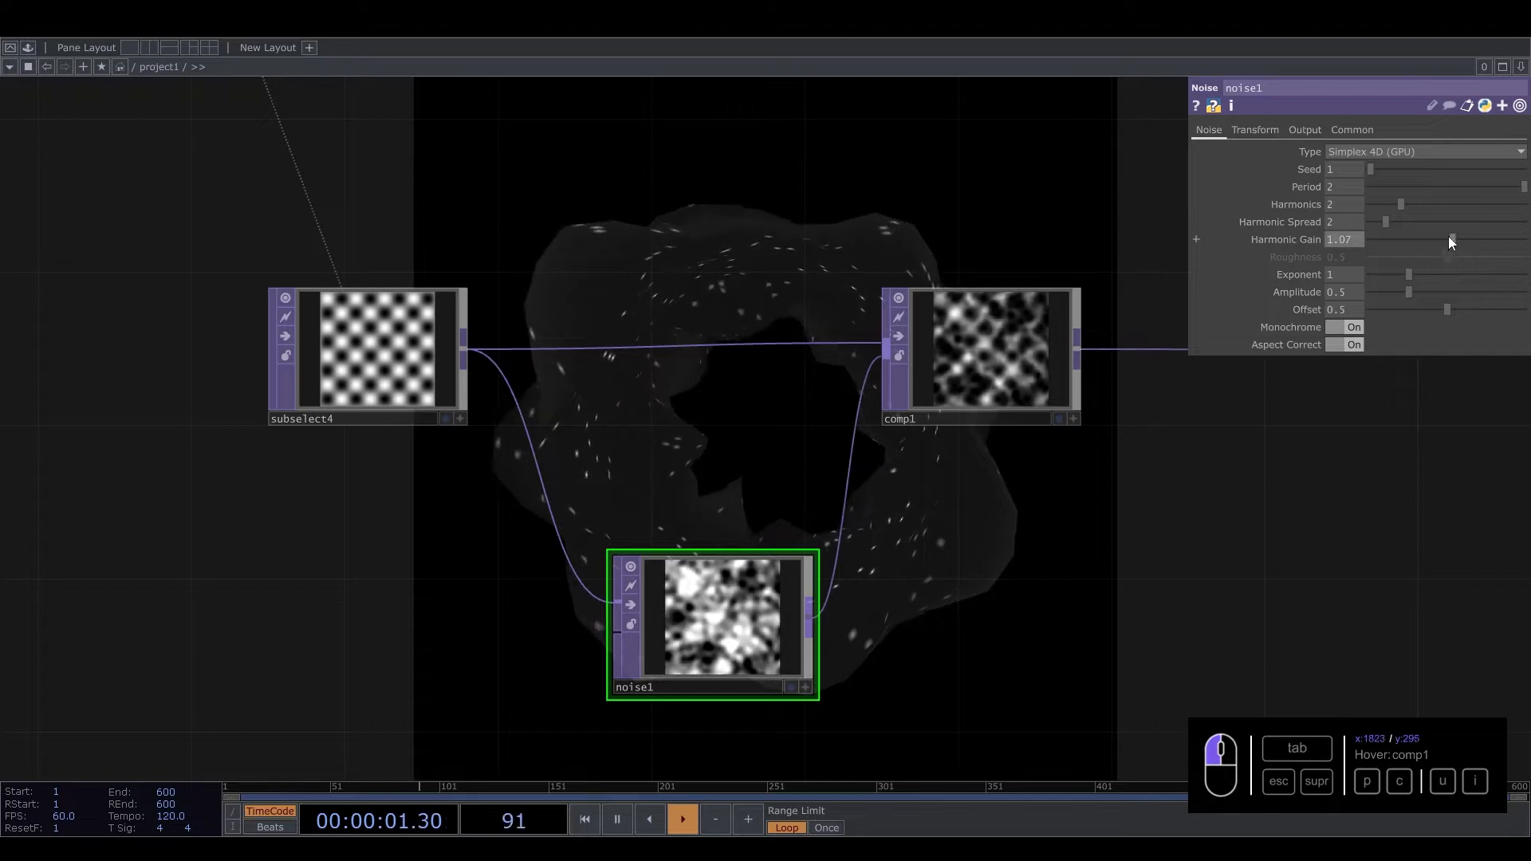
Step: Set both Rows and Columns of torus1 to 100
{"action": "scroll", "coordinate": [922, 454], "scroll_direction": "down", "scroll_amount": 5}
{"action": "left_click_drag", "start_coordinate": [861, 517], "coordinate": [544, 602]}
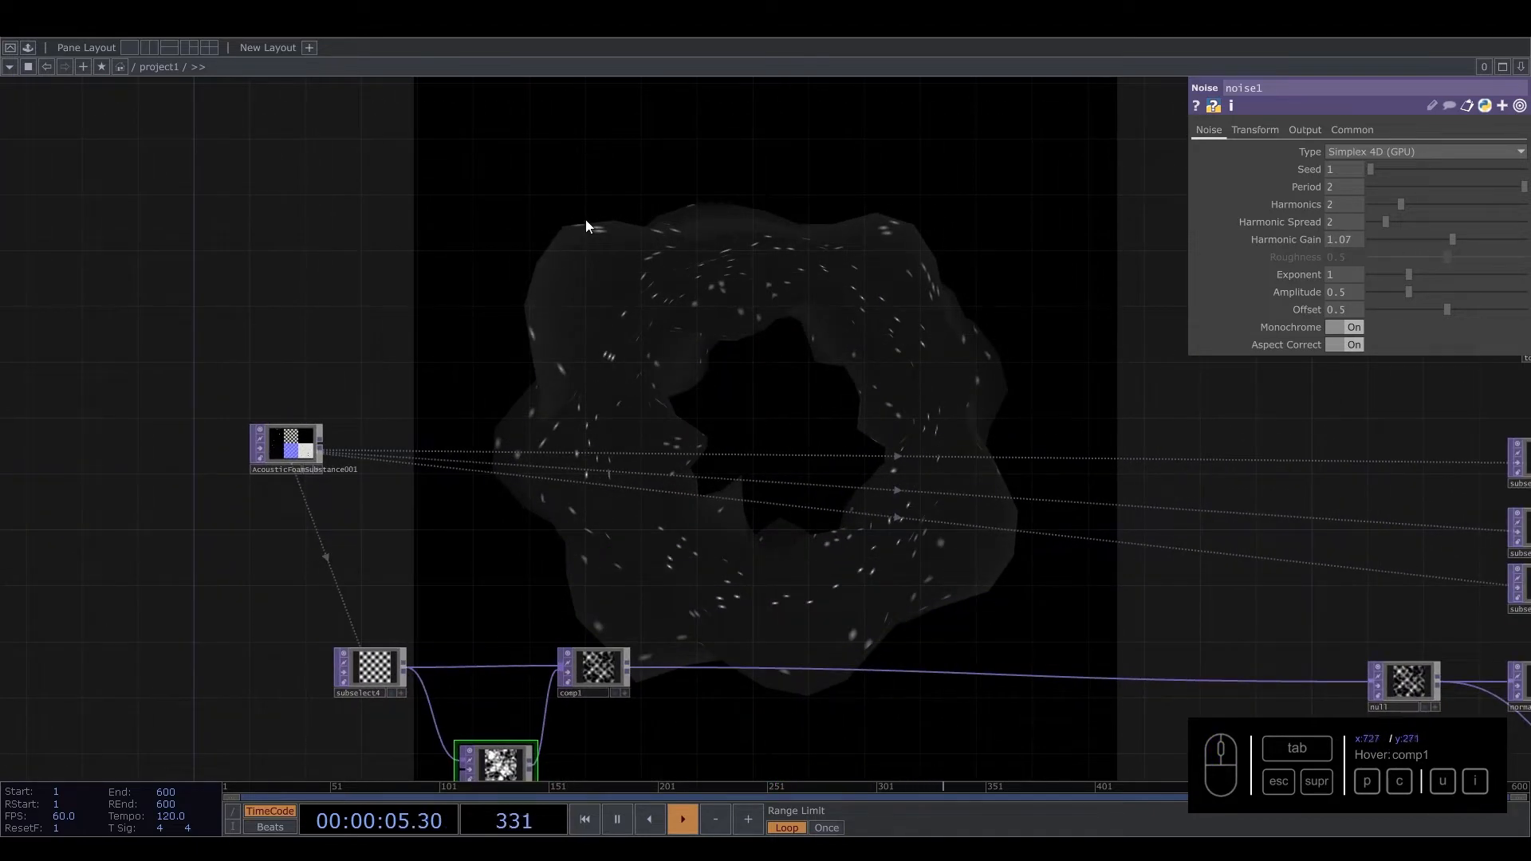
{"action": "left_click_drag", "start_coordinate": [1451, 543], "coordinate": [996, 522]}
{"action": "left_click_drag", "start_coordinate": [973, 380], "coordinate": [857, 463]}
{"action": "left_click", "coordinate": [996, 389]}
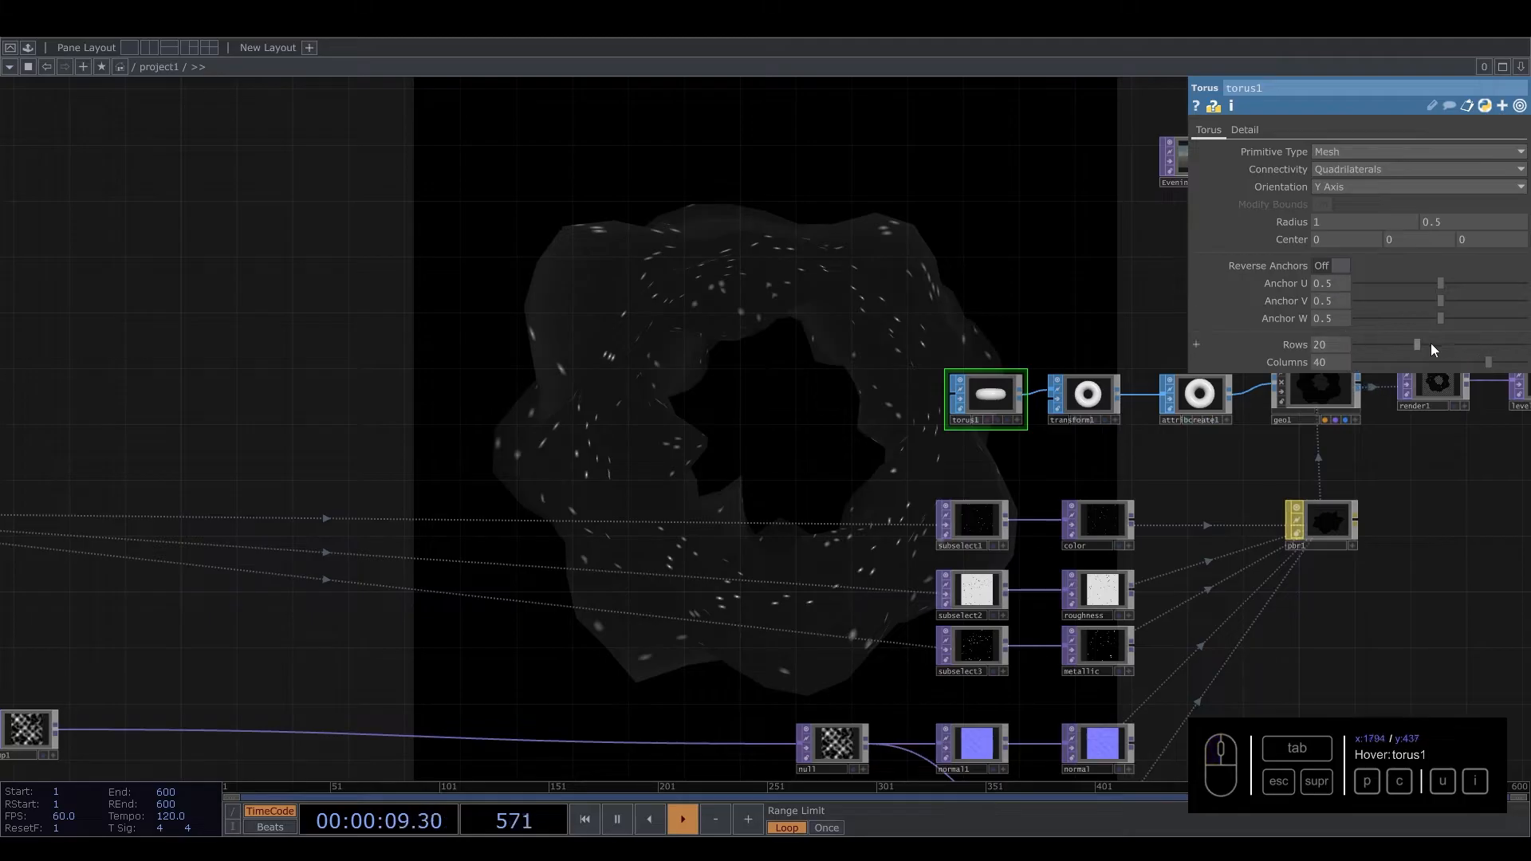
{"action": "left_click_drag", "start_coordinate": [1431, 349], "coordinate": [1526, 359]}
{"action": "left_click", "coordinate": [1524, 365]}
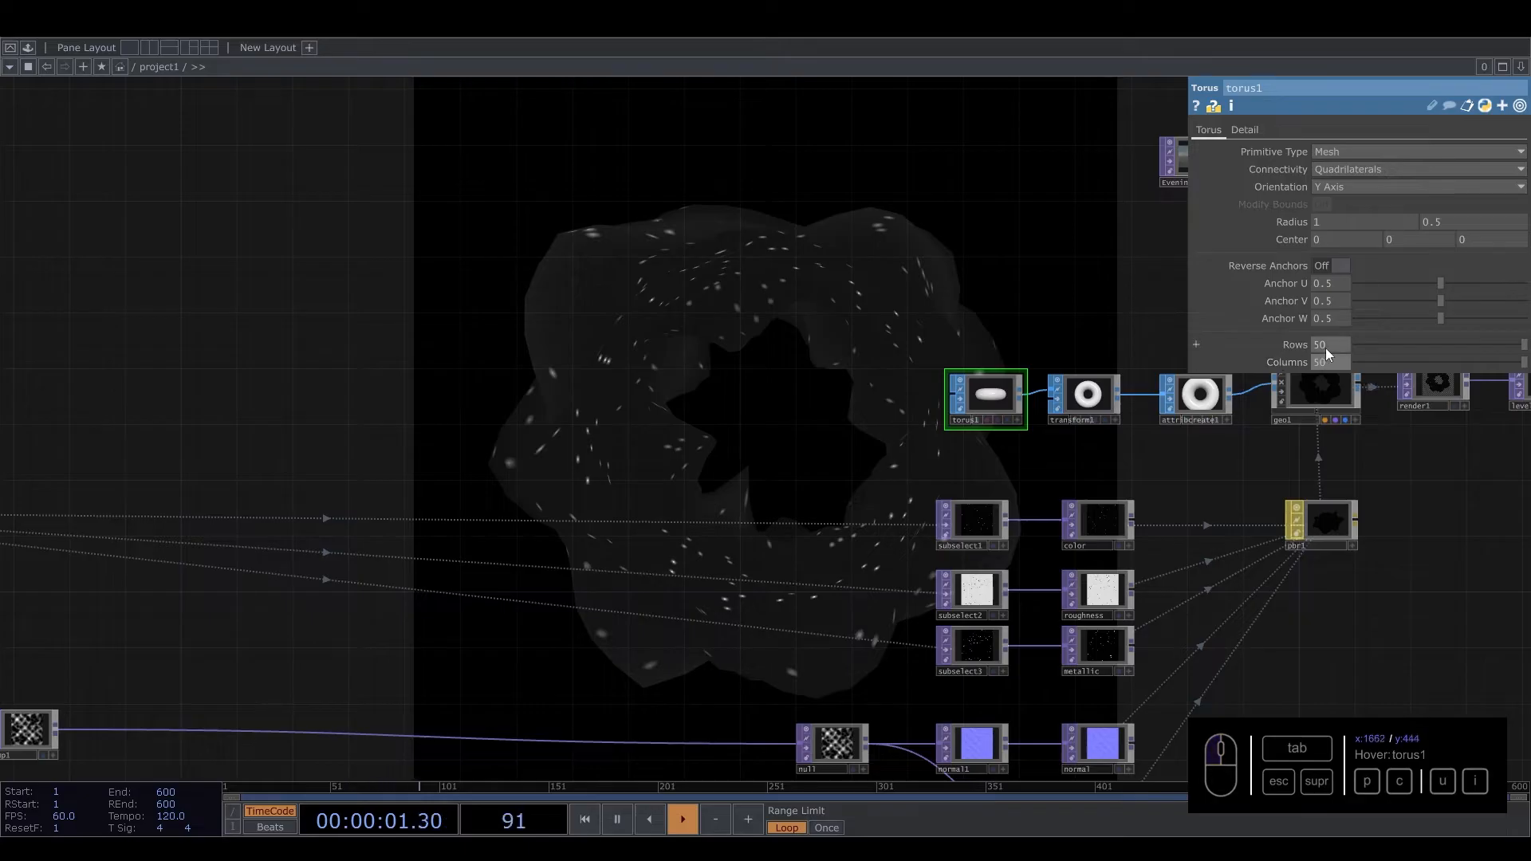
{"action": "type", "text": "100"}
{"action": "key", "text": "Tab"}
{"action": "type", "text": "100"}
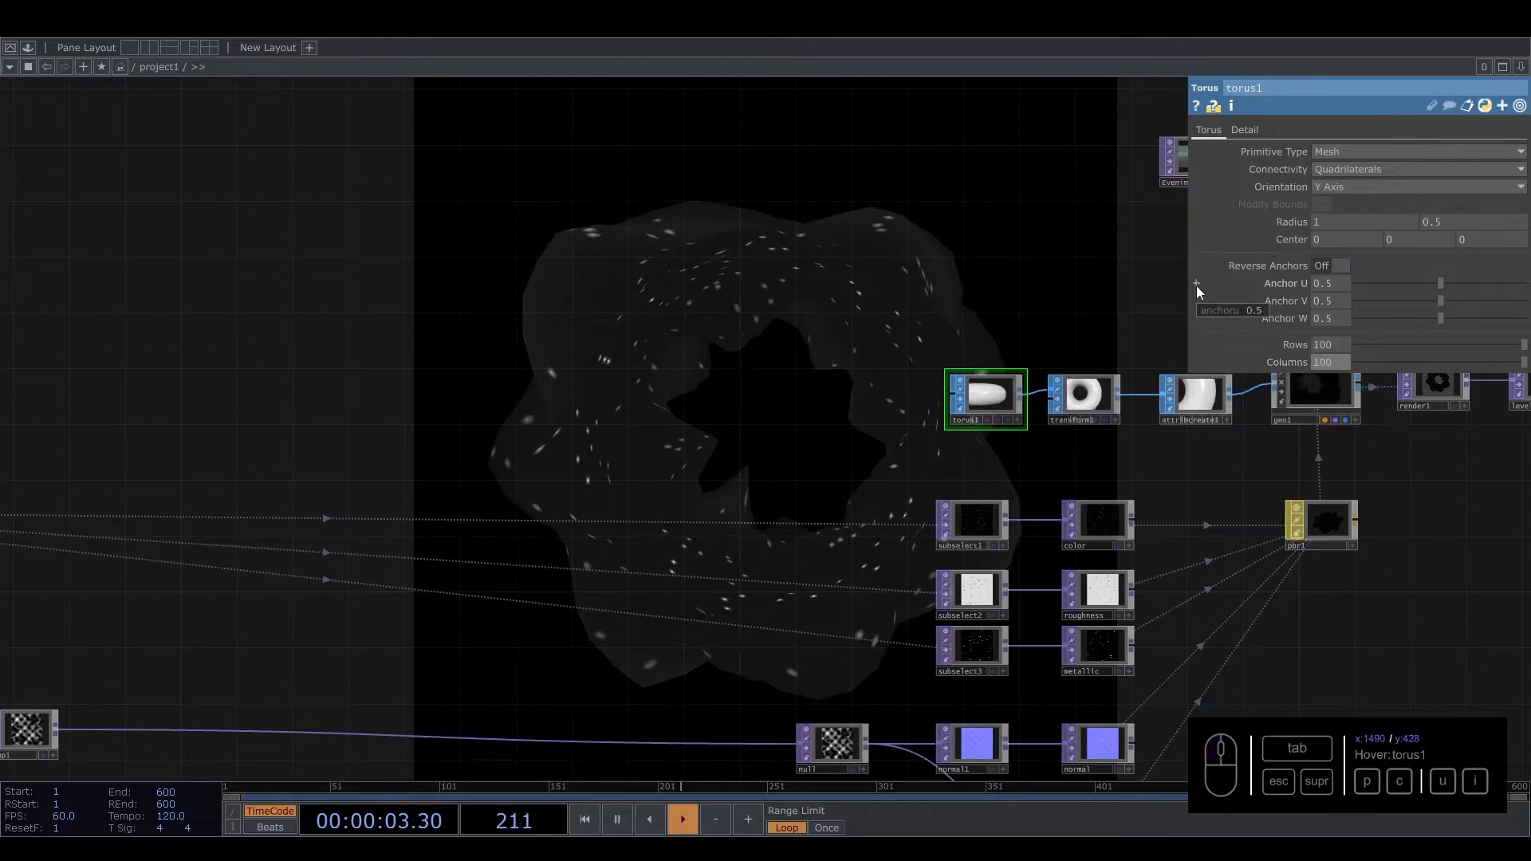
Step: Set noise1's Exponent to 2.26, Amplitude to 0.53 and Offset to 0.516
{"action": "mouse_move", "coordinate": [611, 351]}
{"action": "left_mouse_down"}
{"action": "mouse_move", "coordinate": [923, 280]}
{"action": "mouse_move", "coordinate": [868, 351]}
{"action": "mouse_move", "coordinate": [1027, 249]}
{"action": "left_mouse_up"}
{"action": "left_click_drag", "start_coordinate": [790, 591], "coordinate": [842, 547]}
{"action": "scroll", "coordinate": [615, 581], "scroll_direction": "up", "scroll_amount": 3}
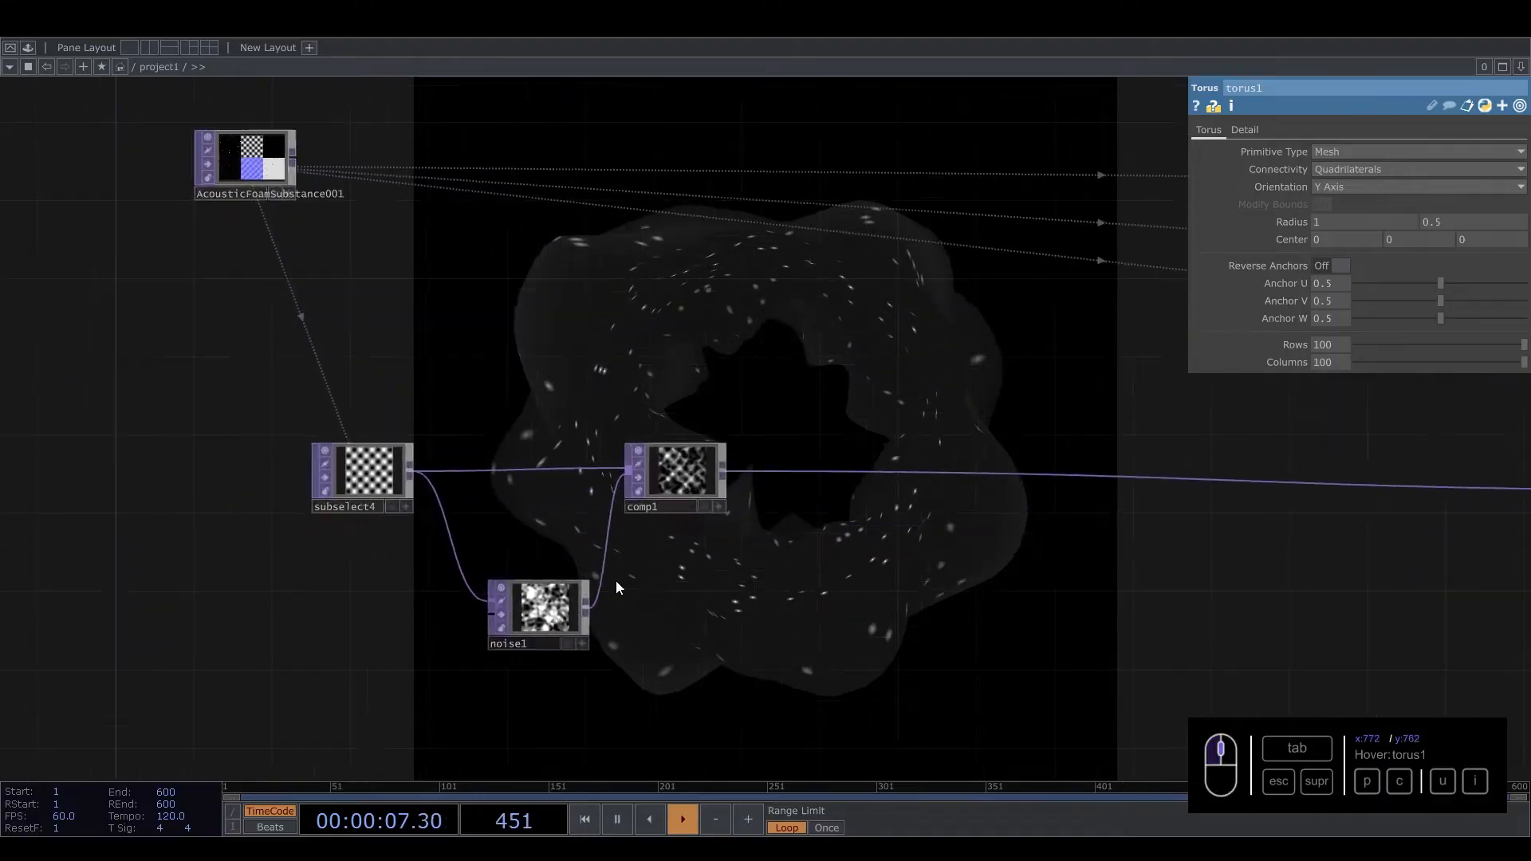
{"action": "left_click_drag", "start_coordinate": [565, 527], "coordinate": [574, 526]}
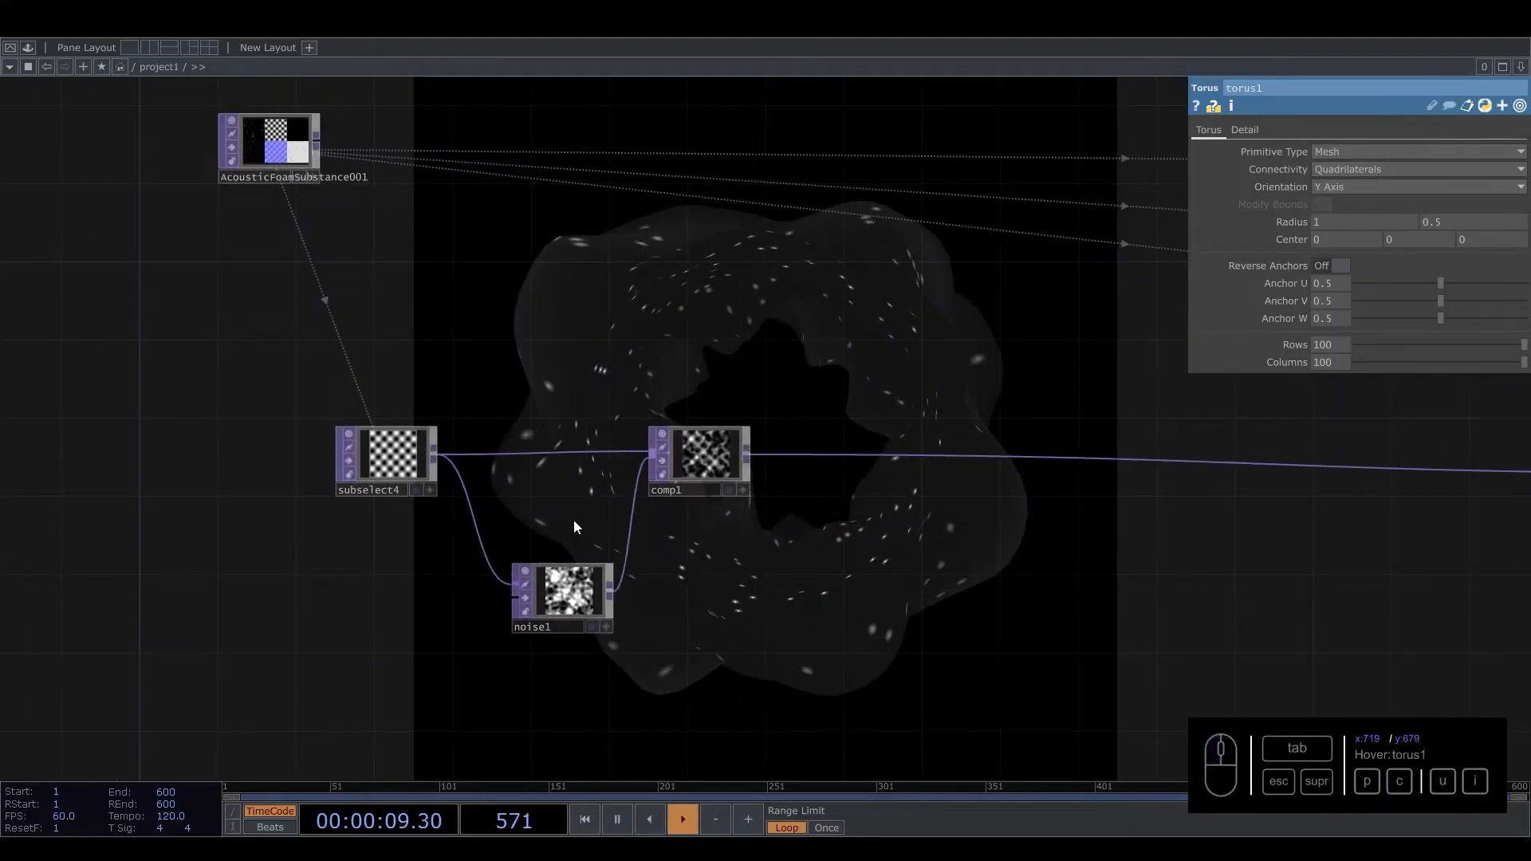
{"action": "left_click", "coordinate": [593, 593]}
{"action": "left_click_drag", "start_coordinate": [765, 593], "coordinate": [954, 554]}
{"action": "scroll", "coordinate": [703, 570], "scroll_direction": "up", "scroll_amount": 2}
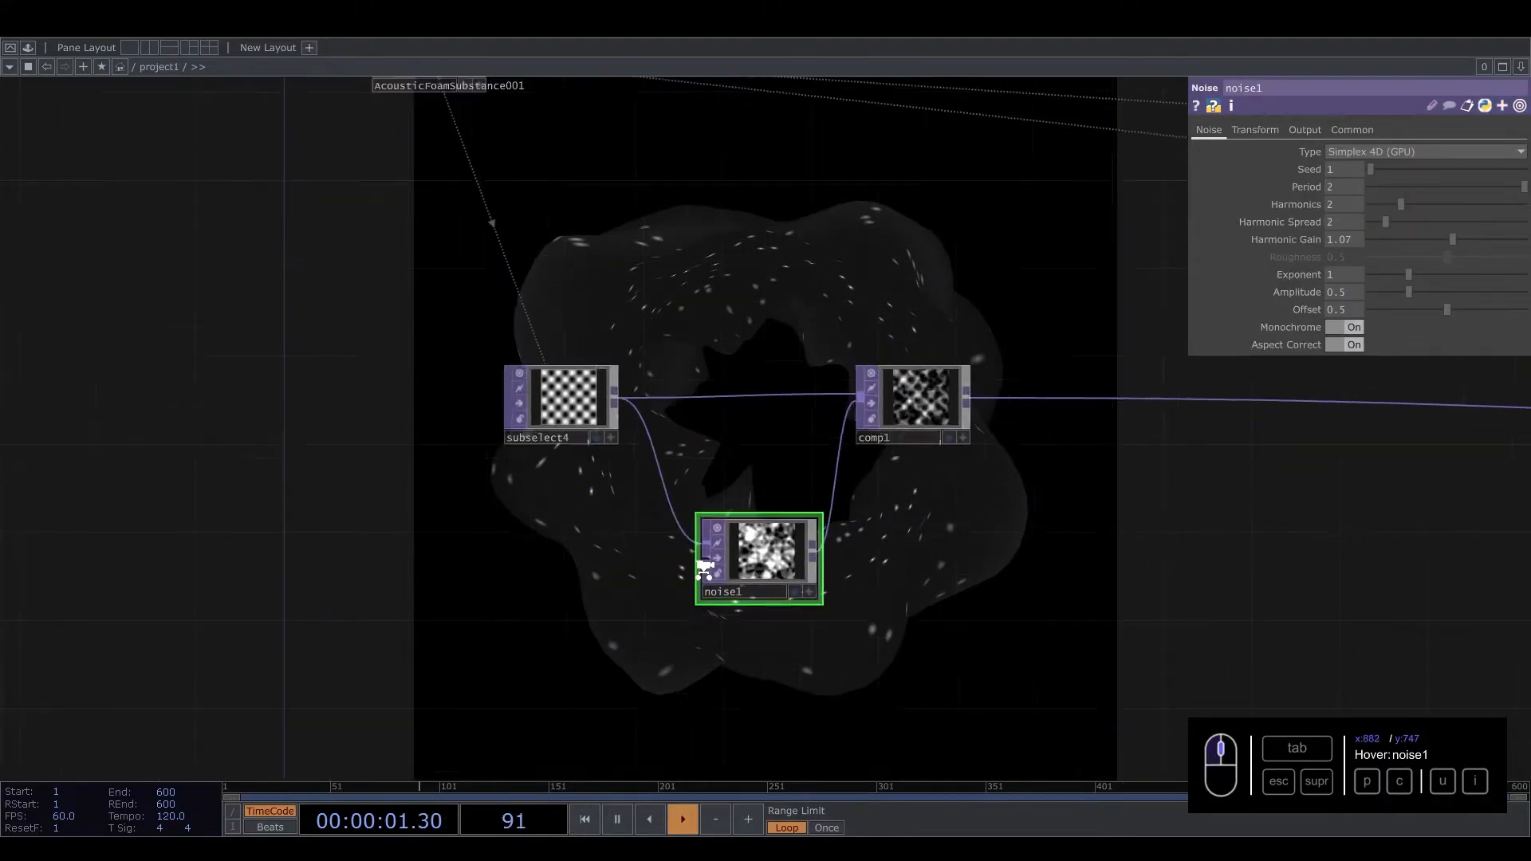
{"action": "scroll", "coordinate": [705, 568], "scroll_direction": "up", "scroll_amount": 2}
{"action": "left_click_drag", "start_coordinate": [1408, 275], "coordinate": [1441, 276]}
{"action": "left_click_drag", "start_coordinate": [920, 222], "coordinate": [947, 391]}
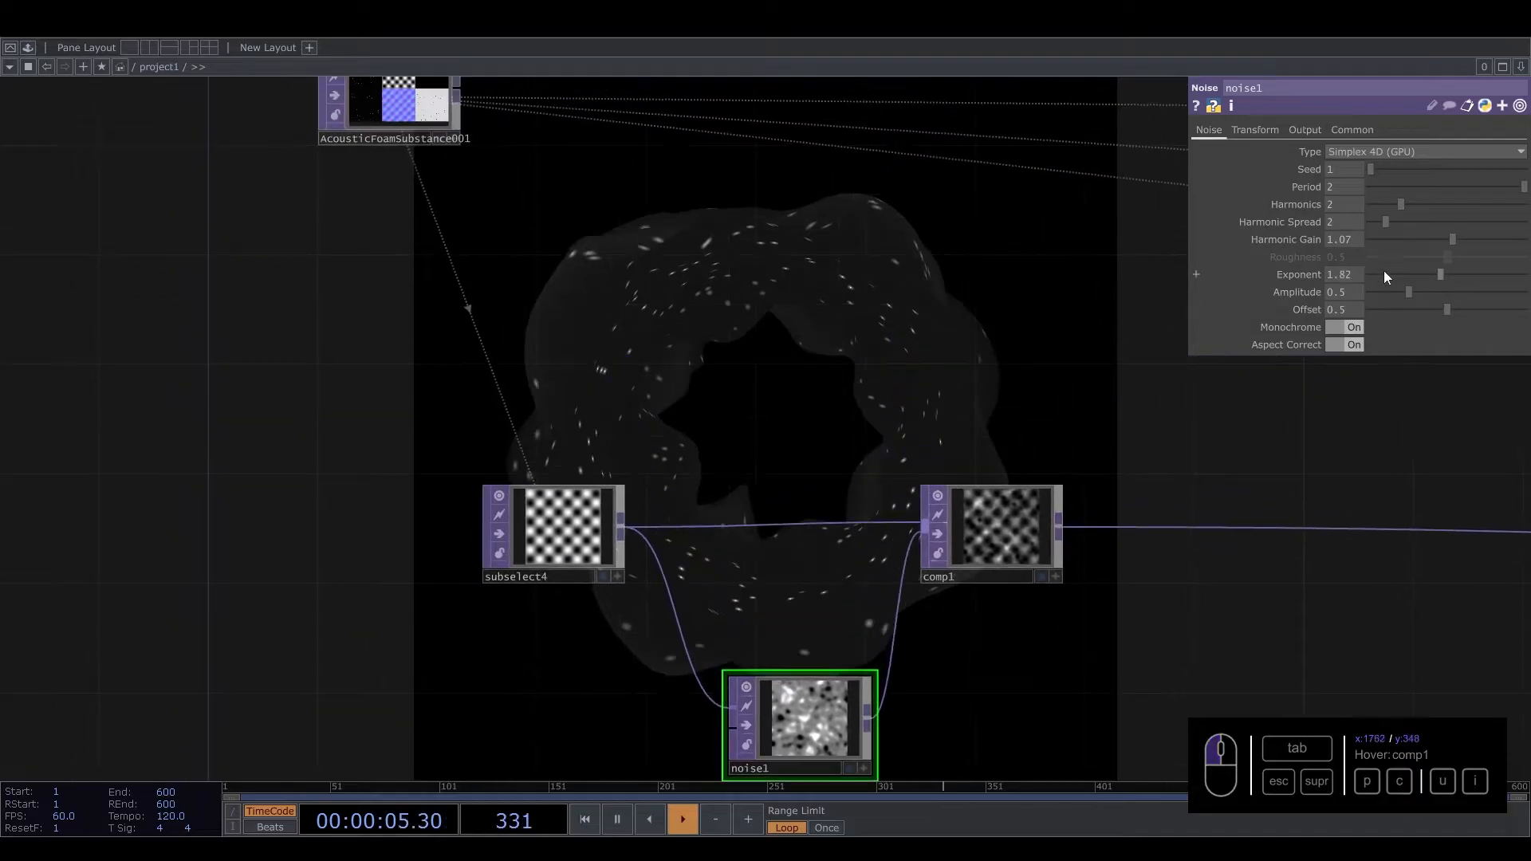
{"action": "mouse_move", "coordinate": [1443, 271]}
{"action": "left_mouse_down"}
{"action": "mouse_move", "coordinate": [1418, 274]}
{"action": "mouse_move", "coordinate": [1460, 275]}
{"action": "left_mouse_up"}
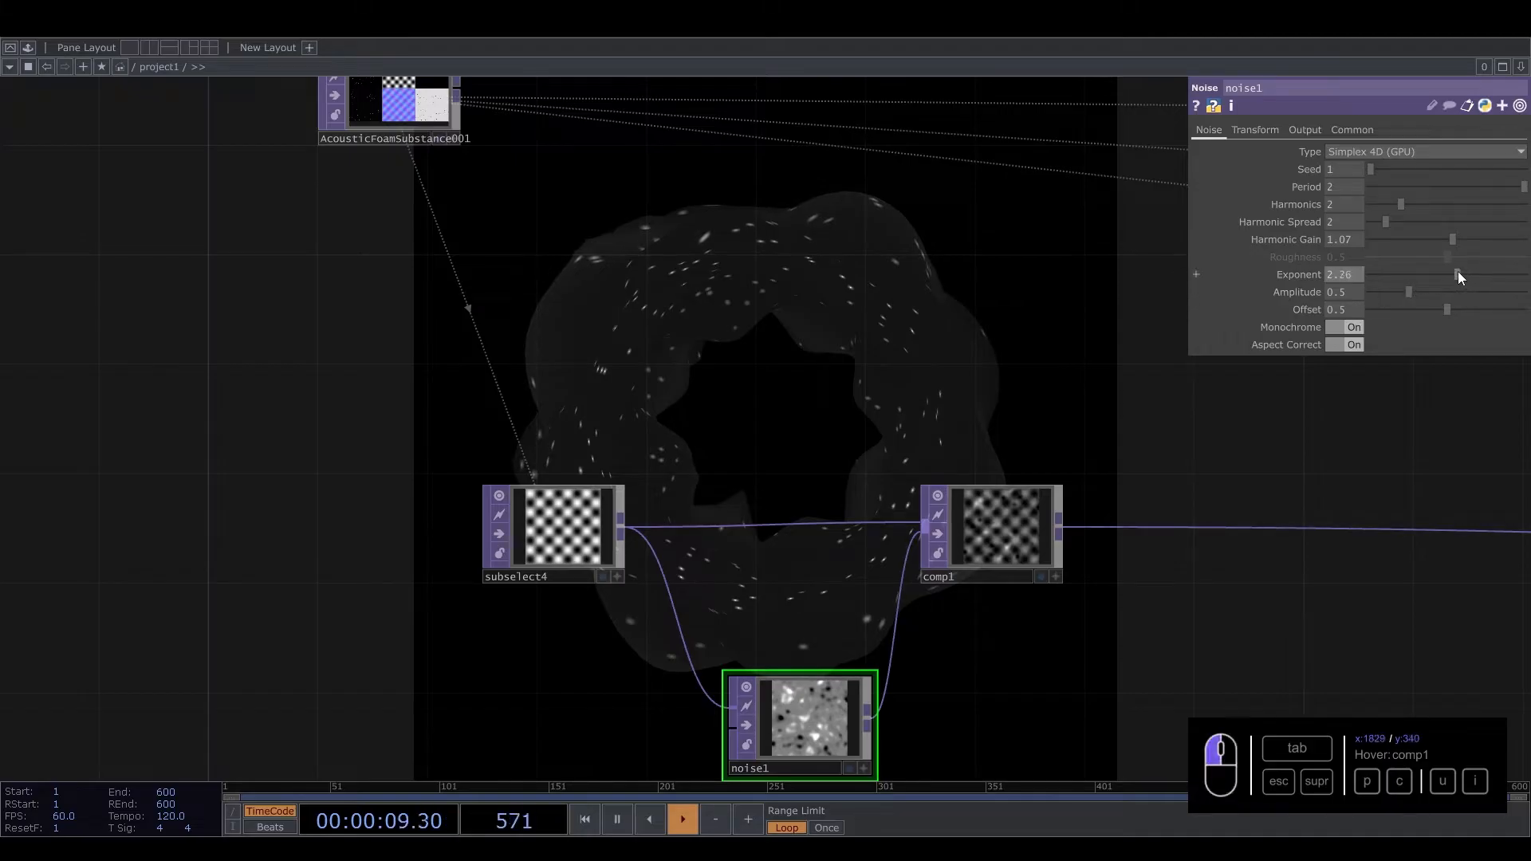
{"action": "left_click_drag", "start_coordinate": [1403, 291], "coordinate": [1450, 310]}
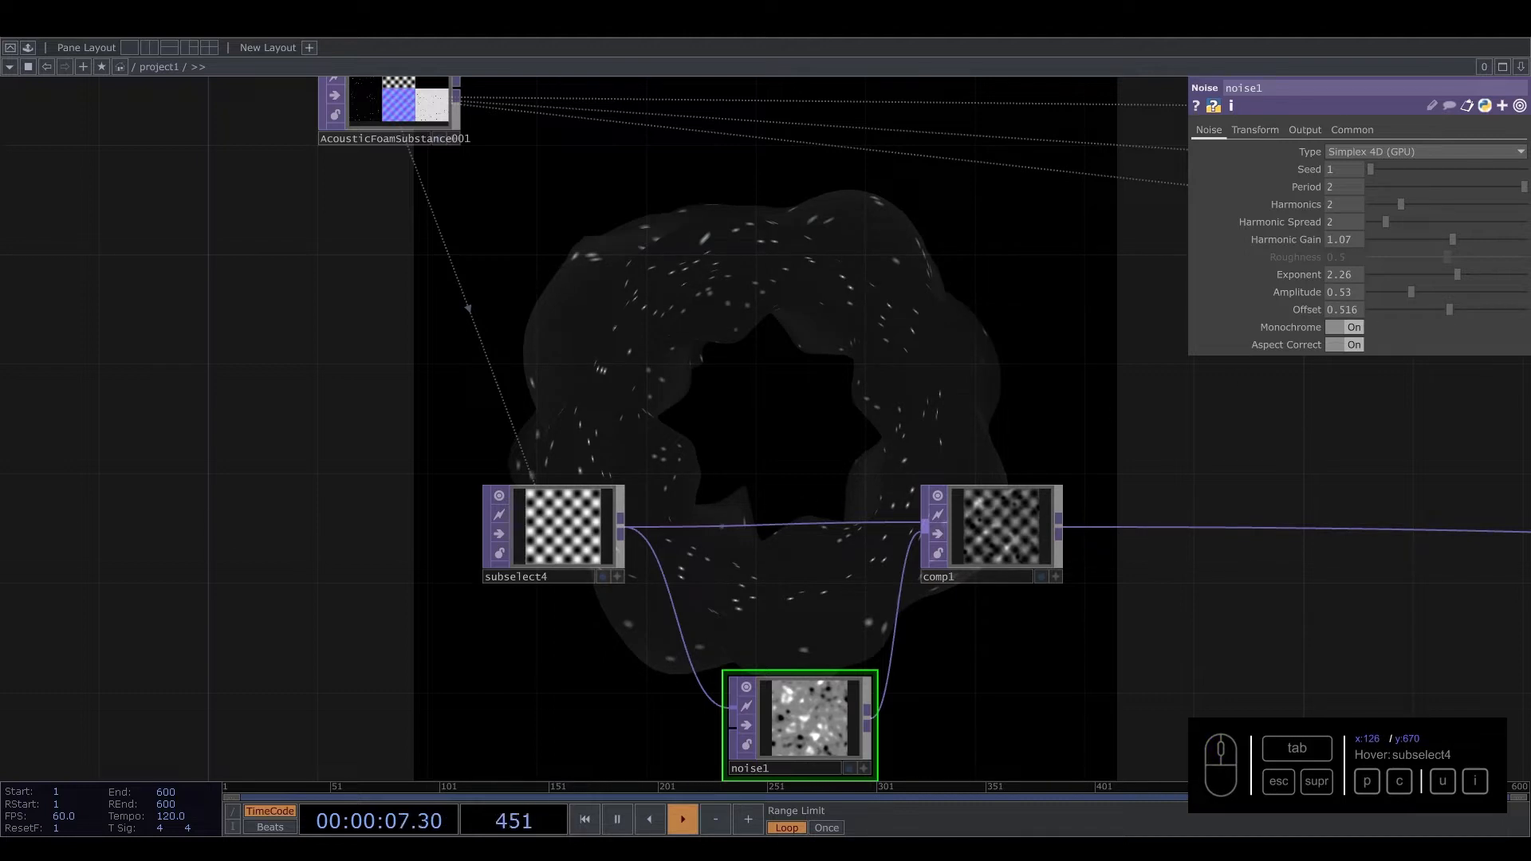
Step: Animate noise1's Translate 4D with the expression absTime.seconds * .2
{"action": "left_click_drag", "start_coordinate": [757, 598], "coordinate": [745, 627]}
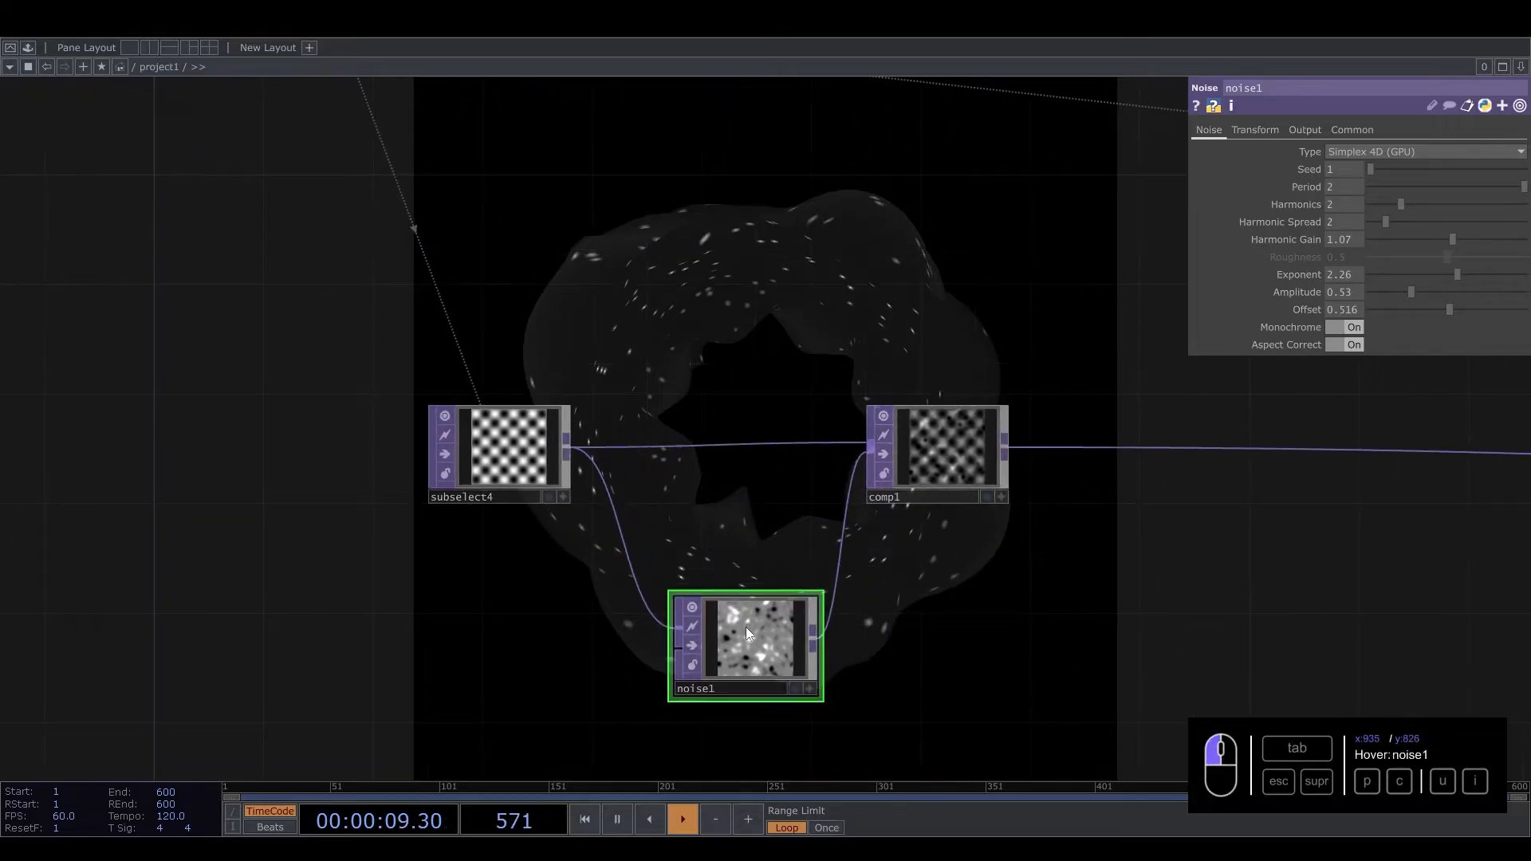
{"action": "left_click", "coordinate": [1249, 131]}
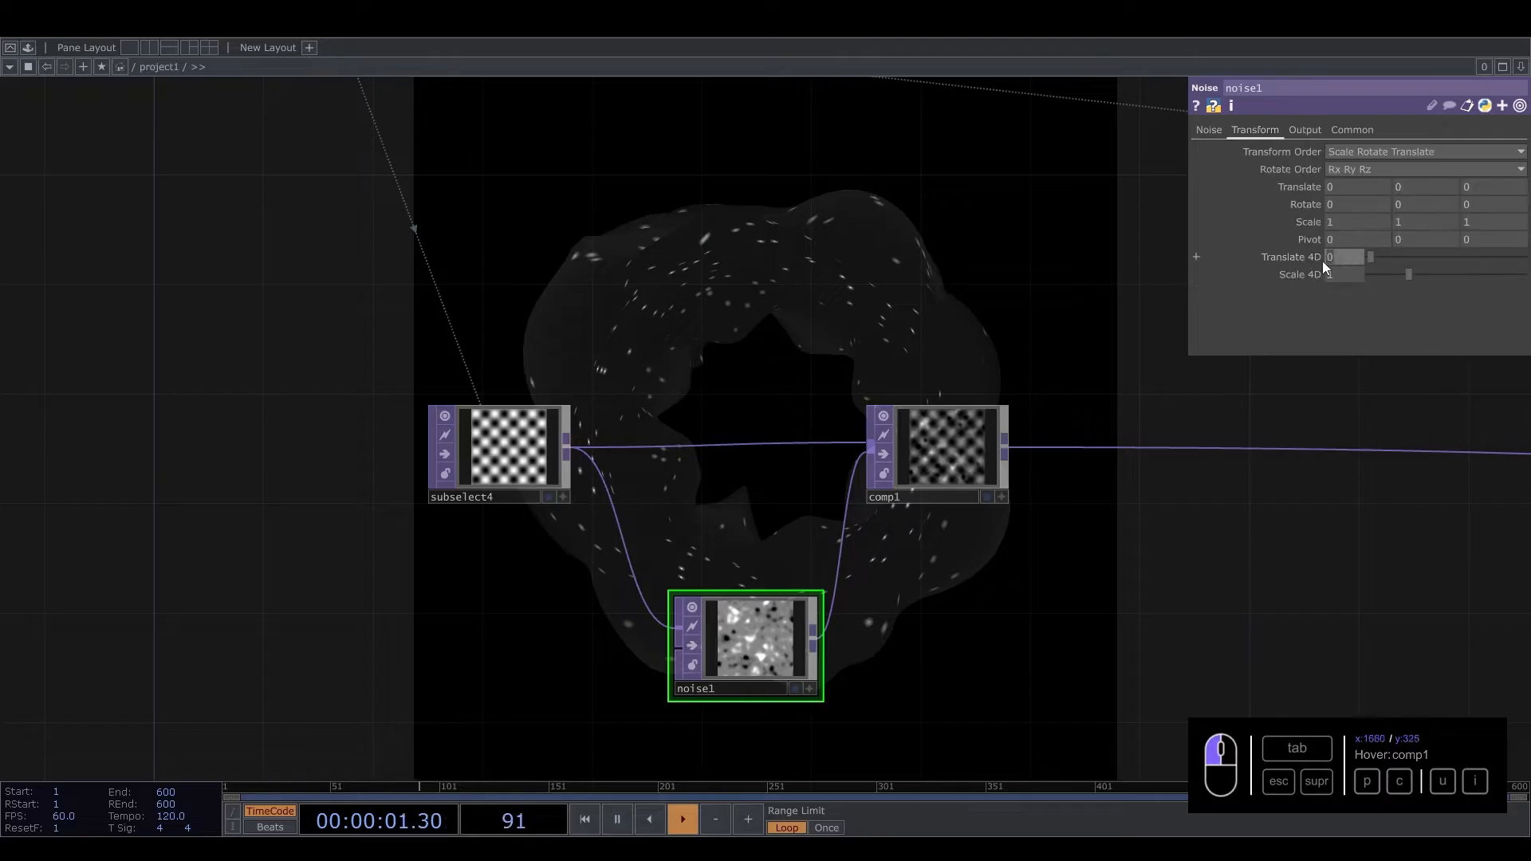
{"action": "type", "text": "sTime"}
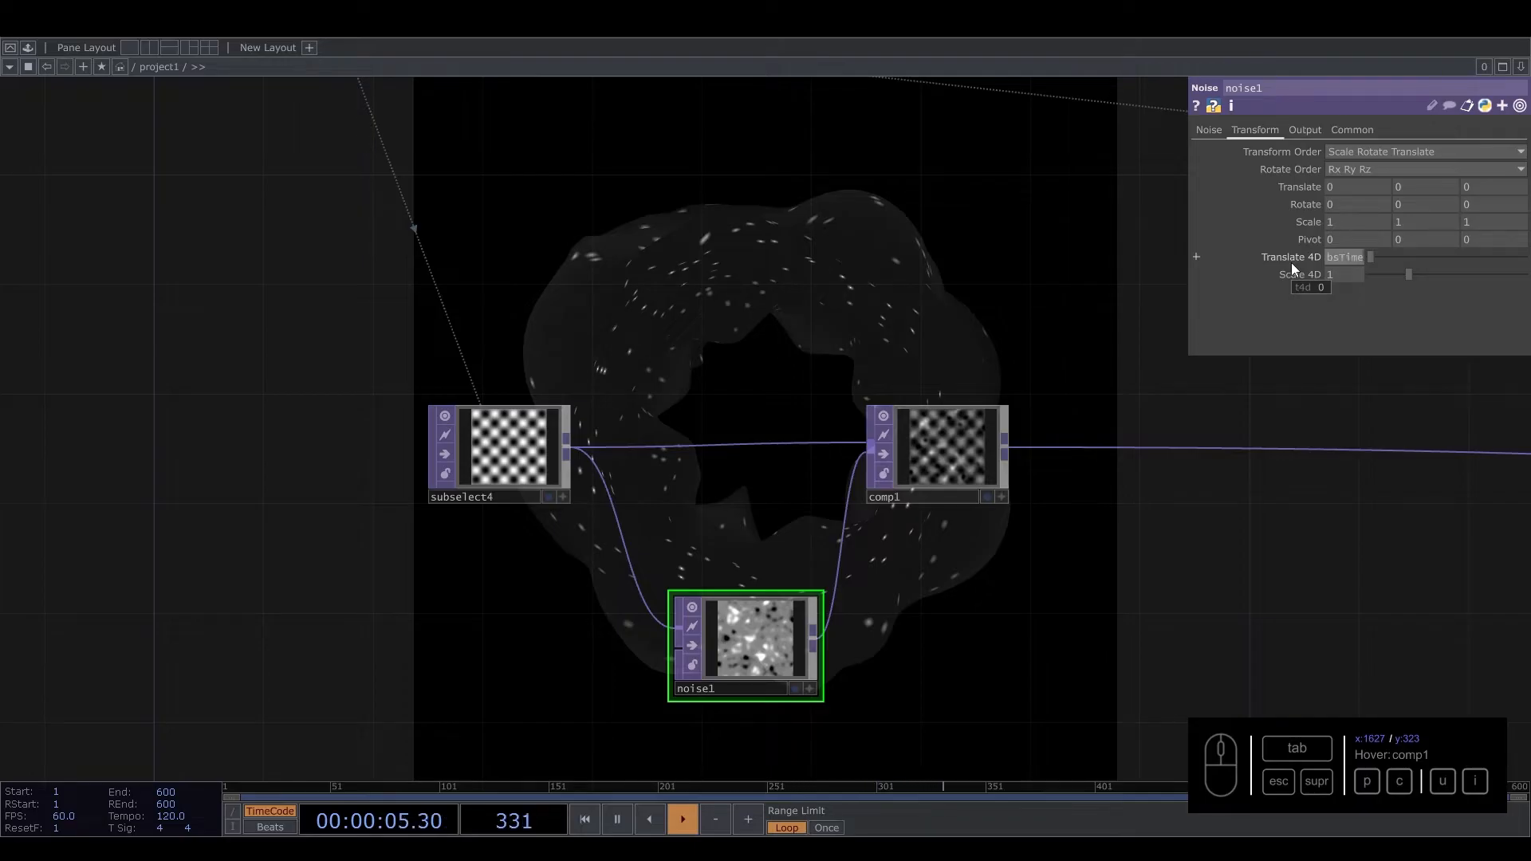
{"action": "type", "text": ".seconds"}
{"action": "type", "text": " * .2"}
{"action": "key", "text": "Return"}
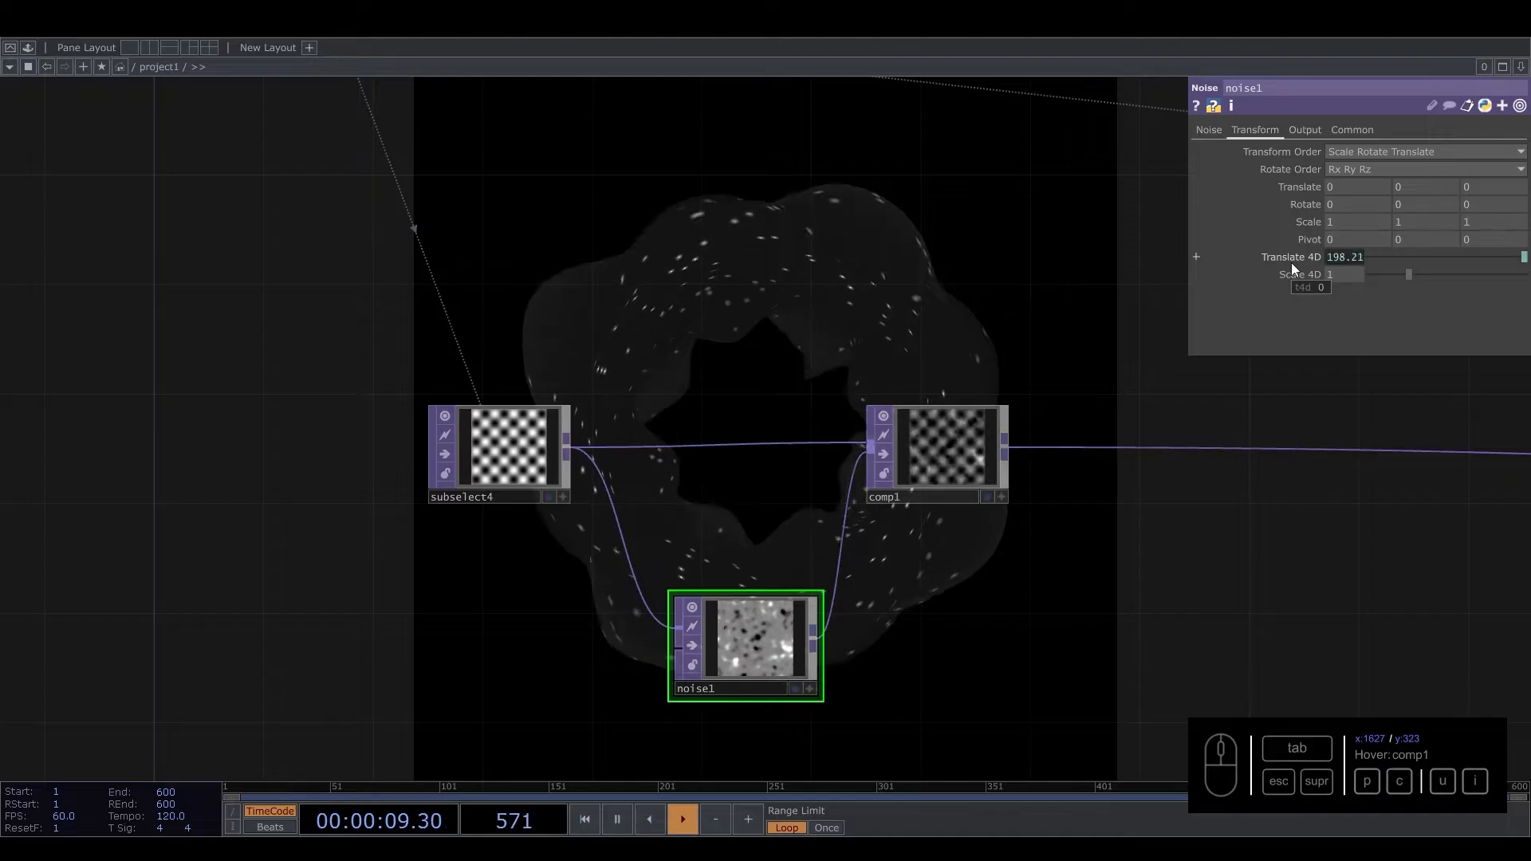
{"action": "left_click_drag", "start_coordinate": [824, 240], "coordinate": [843, 397]}
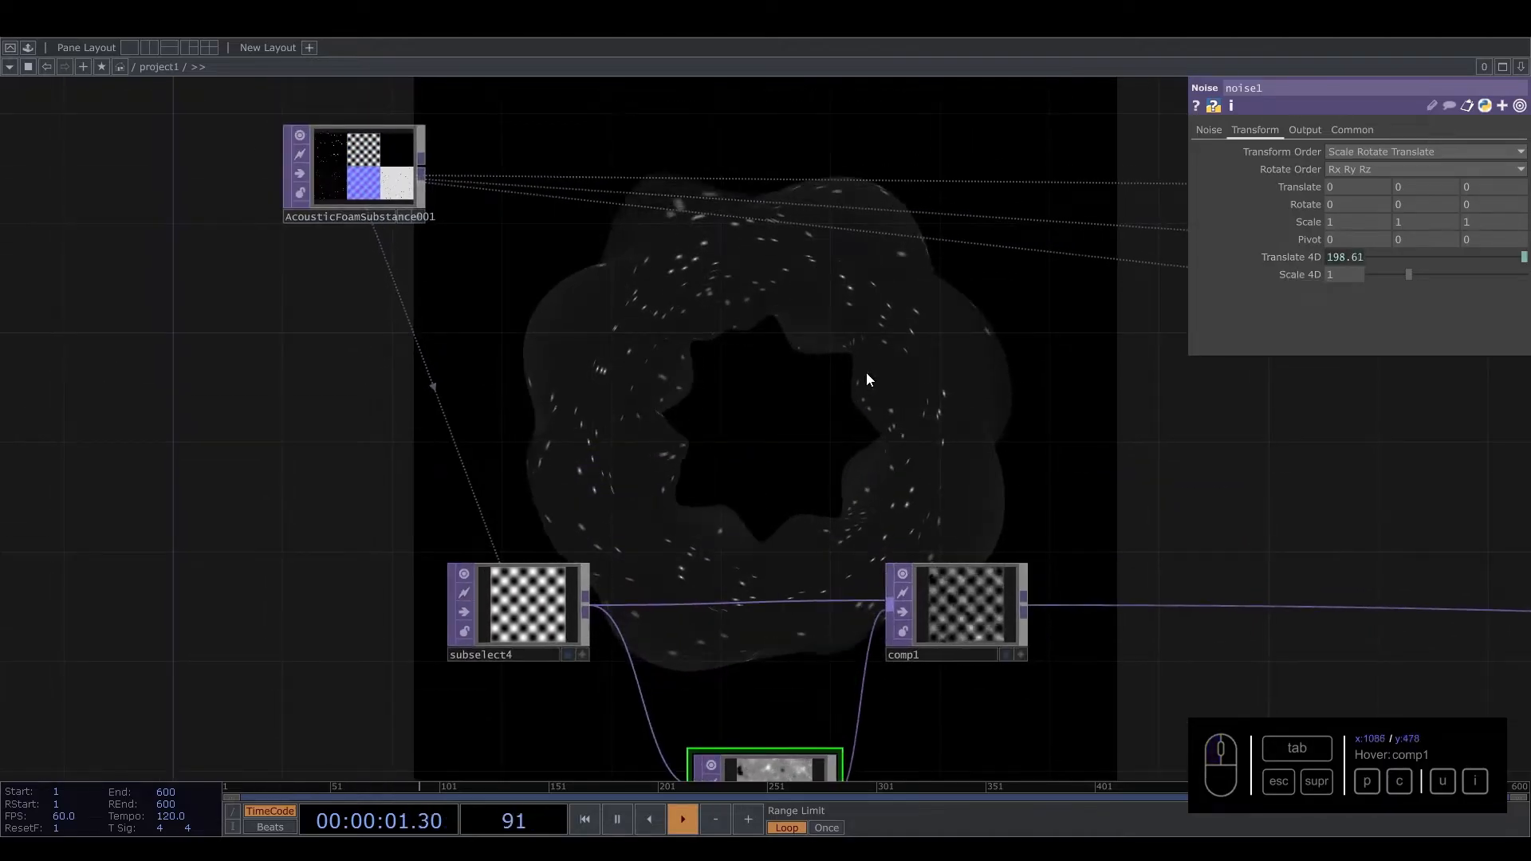
{"action": "left_click", "coordinate": [1353, 257]}
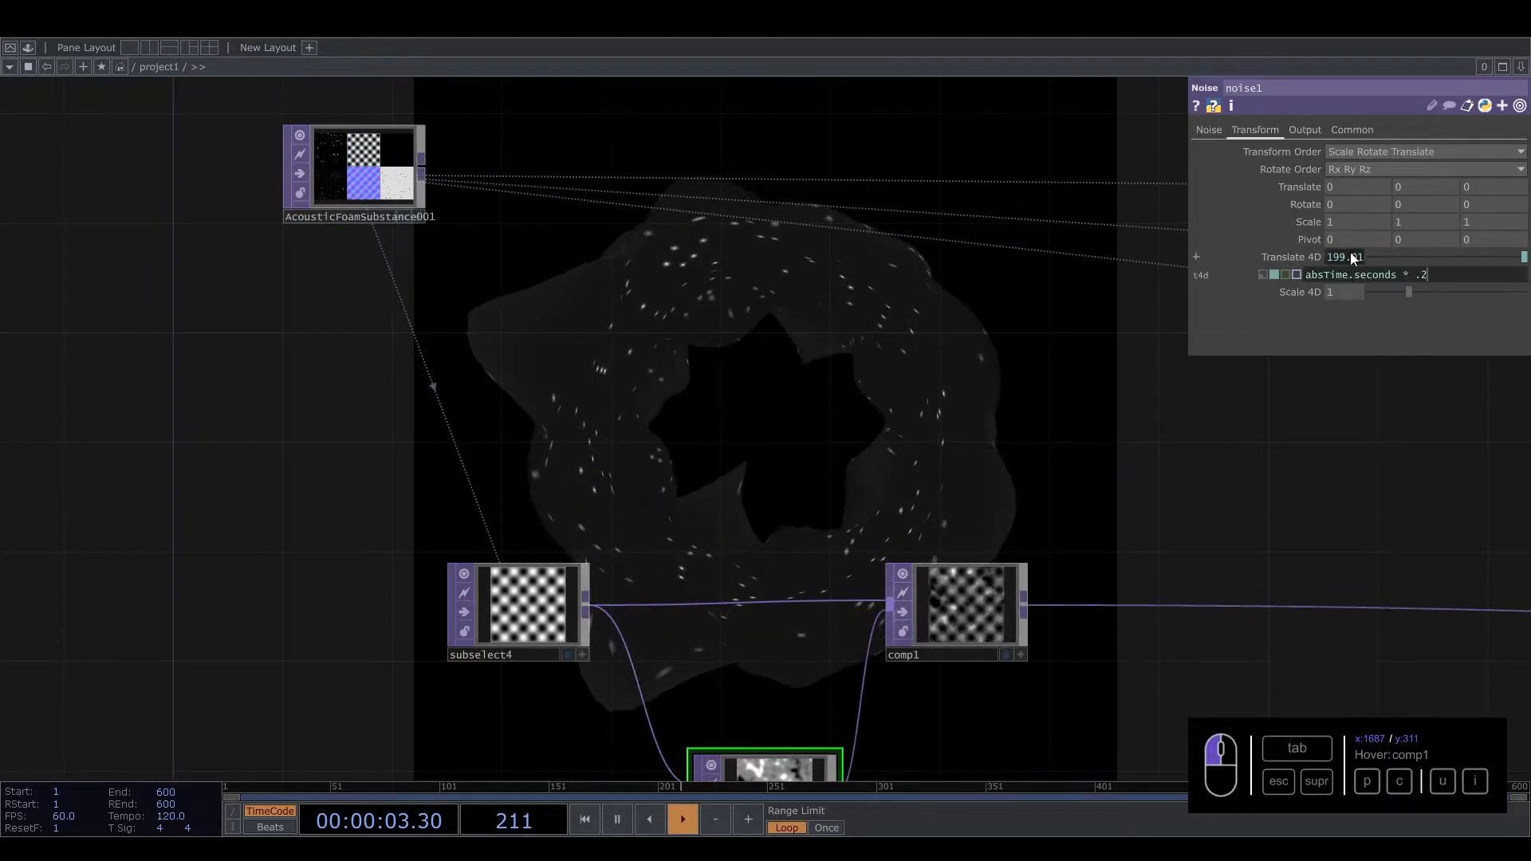
{"action": "scroll", "coordinate": [984, 485], "scroll_direction": "down", "scroll_amount": 6}
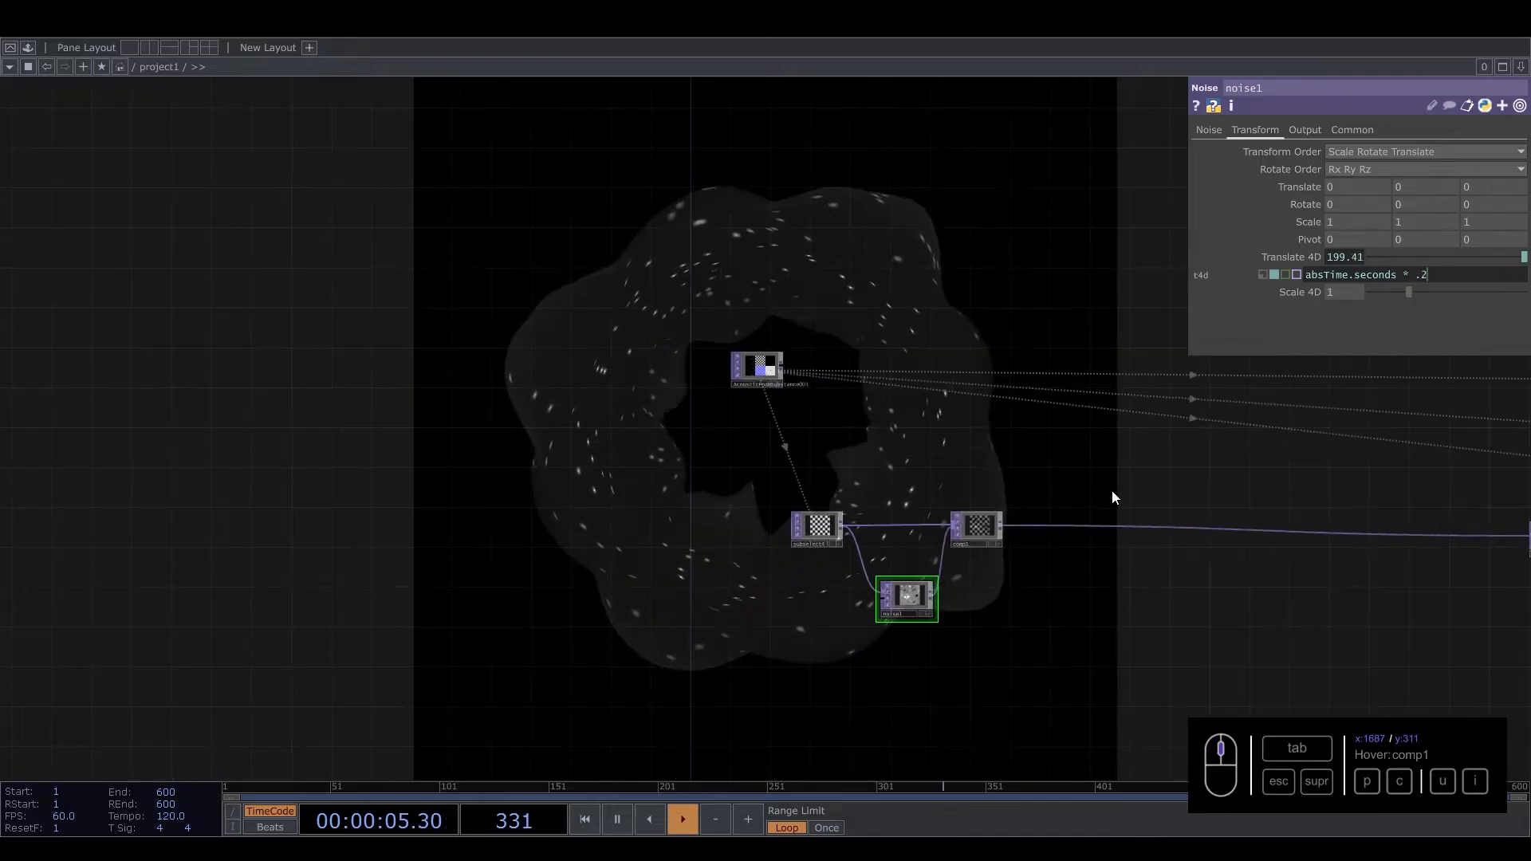
Step: Set the Roughness of the pbr1 material to 0.012
{"action": "left_click_drag", "start_coordinate": [1112, 491], "coordinate": [558, 472]}
{"action": "left_click_drag", "start_coordinate": [1166, 386], "coordinate": [1040, 426]}
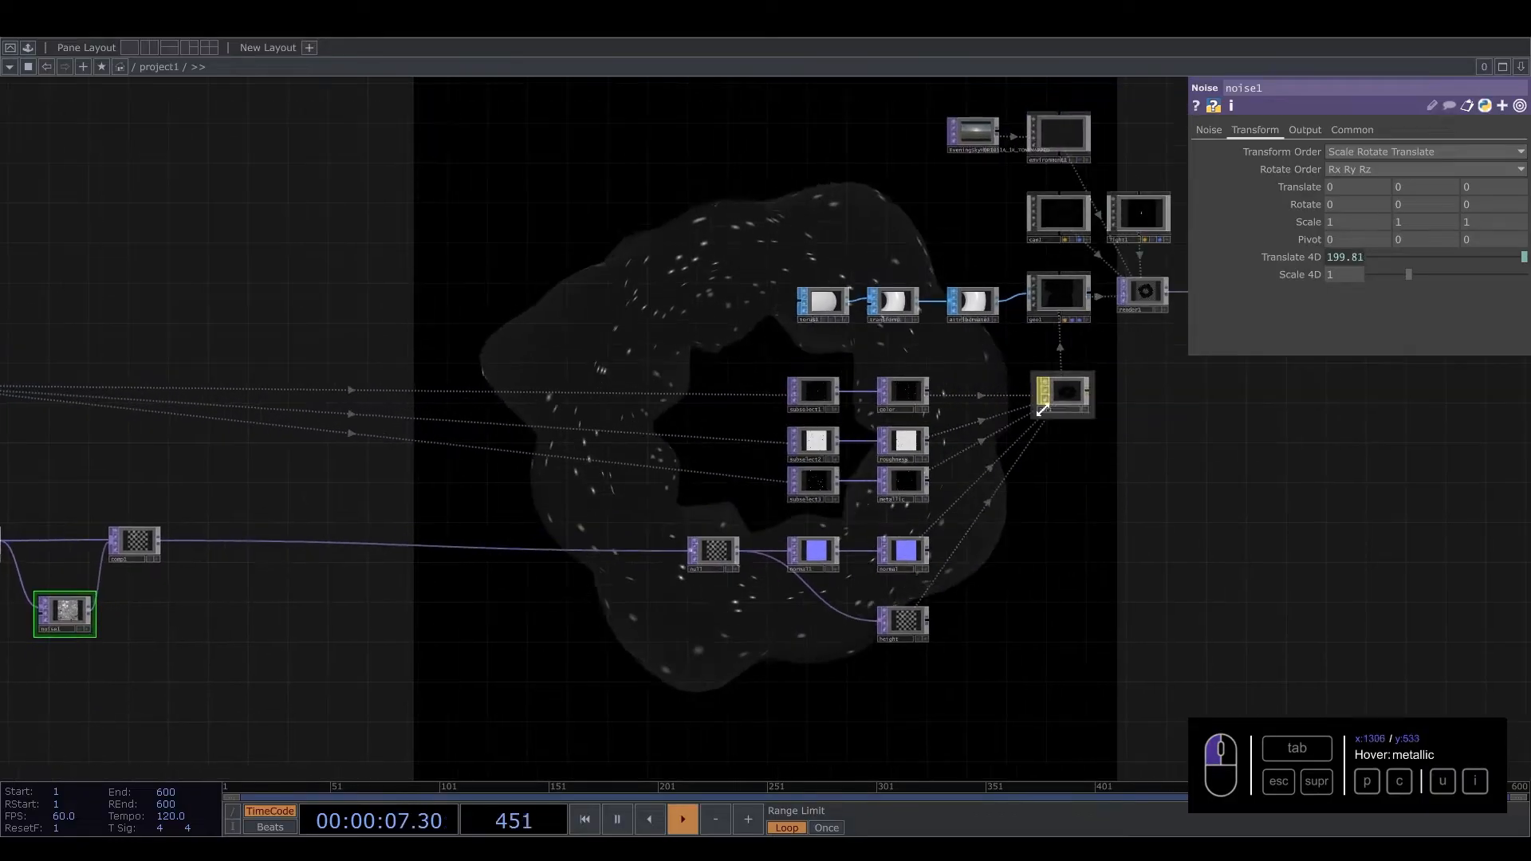
{"action": "left_click", "coordinate": [1062, 392]}
{"action": "left_click", "coordinate": [1171, 131]}
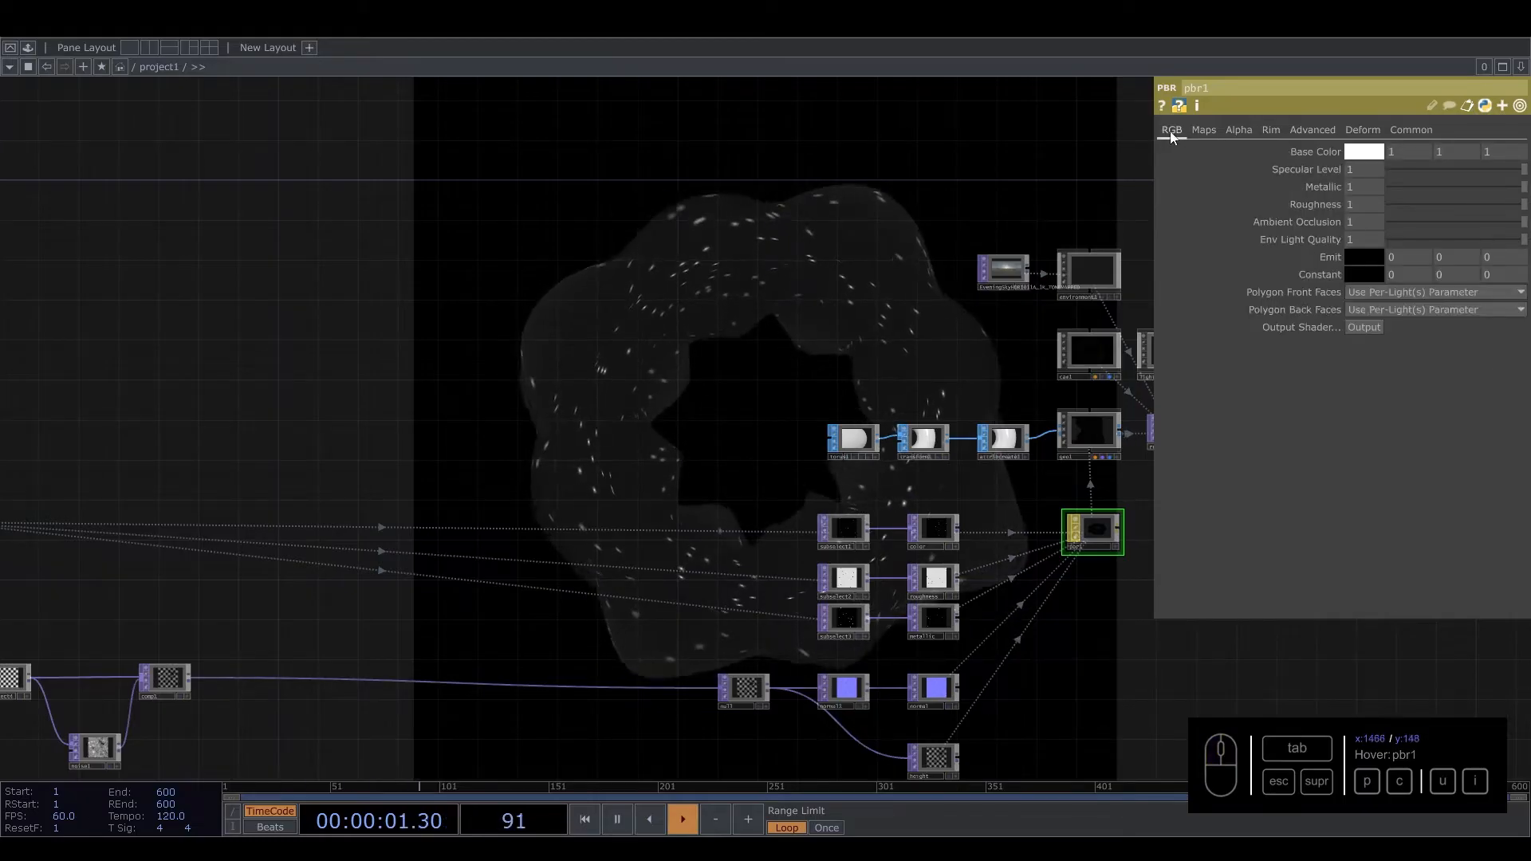
{"action": "left_click_drag", "start_coordinate": [1524, 209], "coordinate": [1388, 213]}
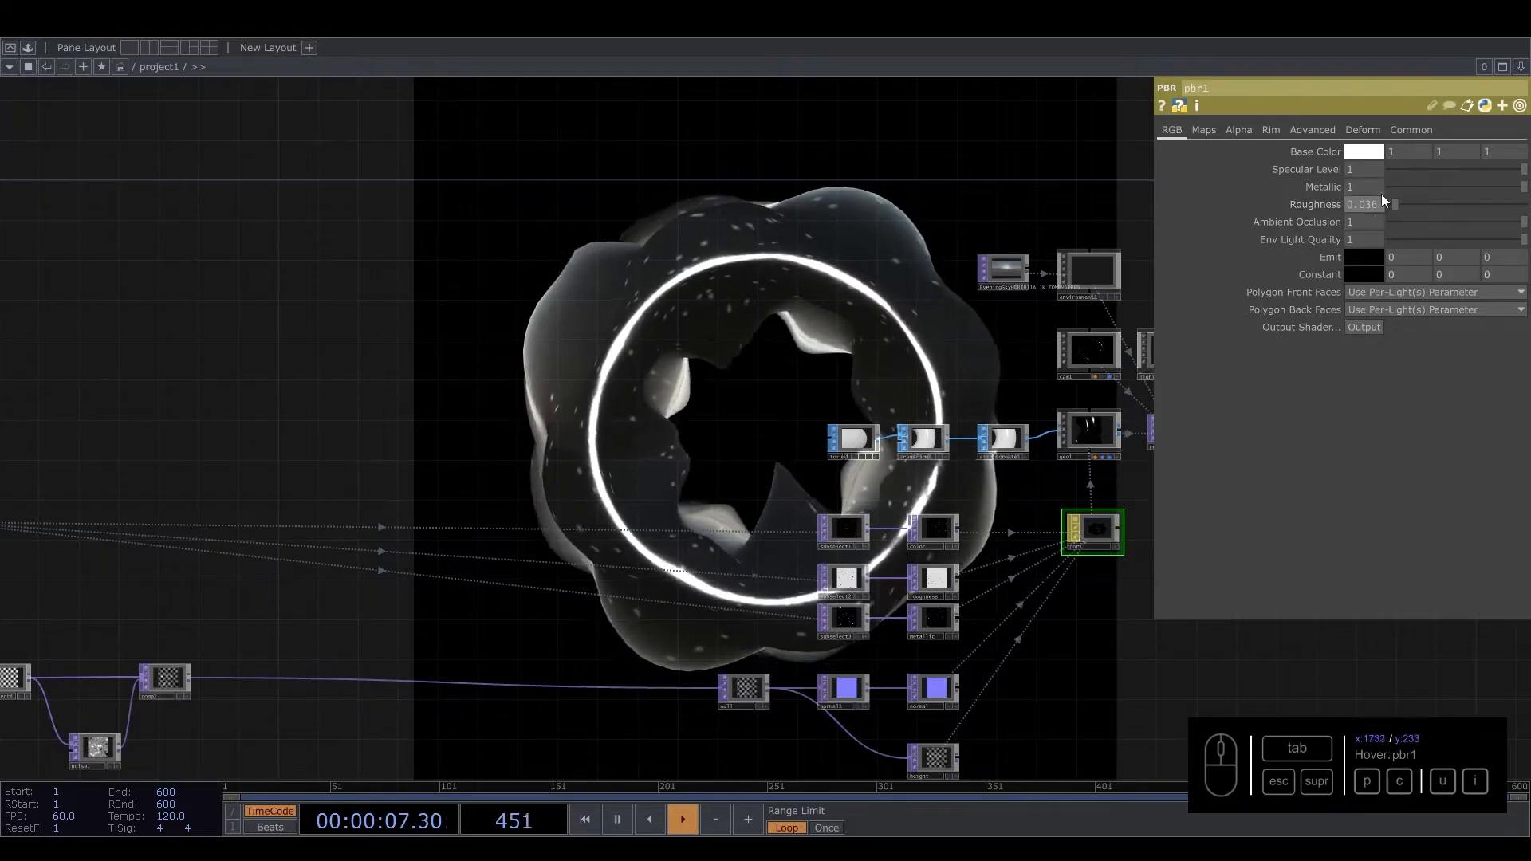
{"action": "left_click_drag", "start_coordinate": [1401, 205], "coordinate": [1526, 204]}
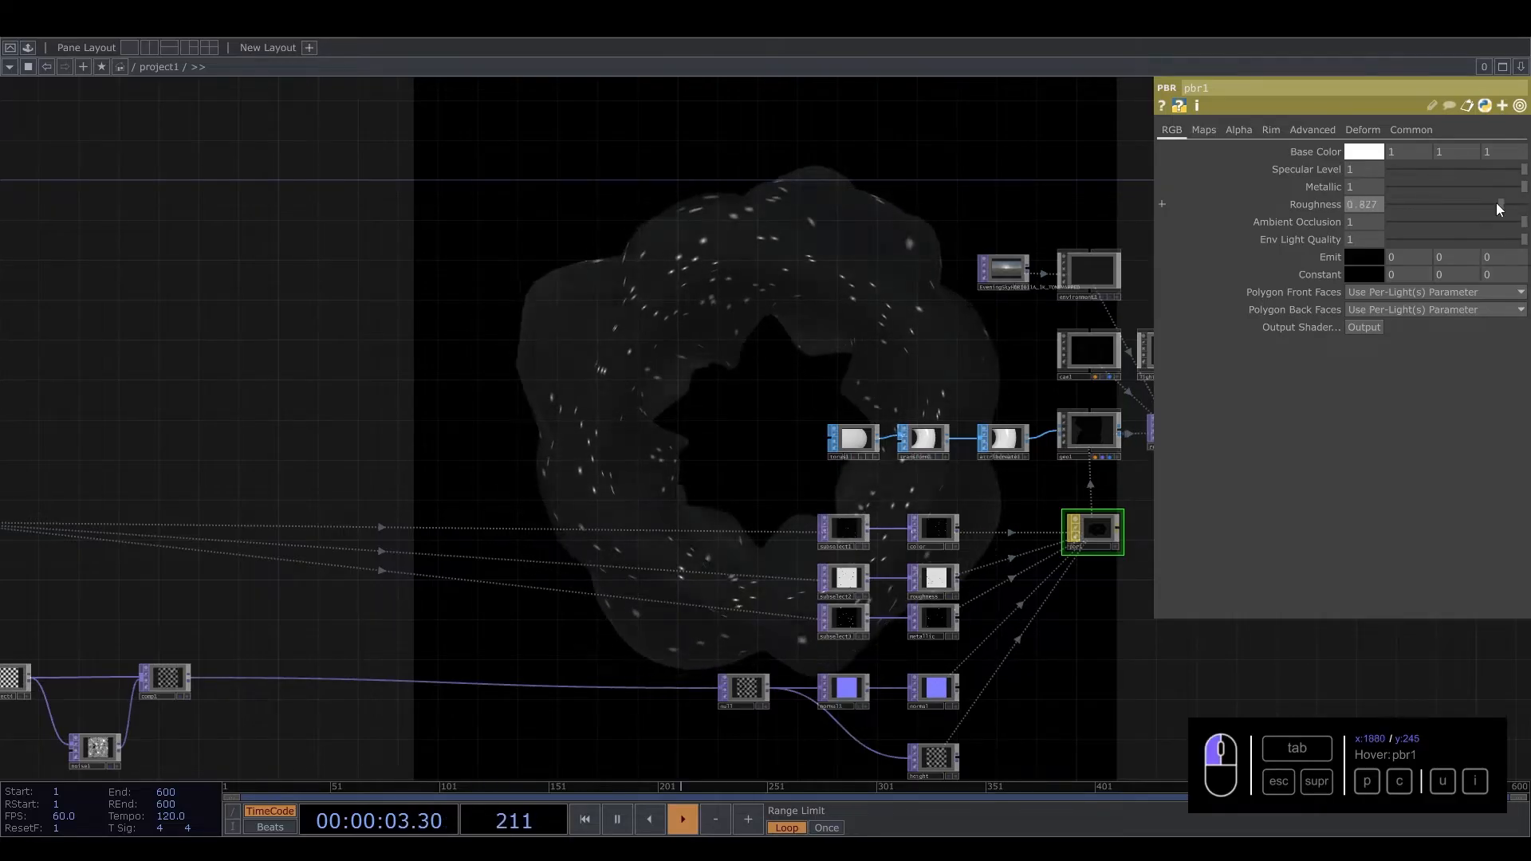
{"action": "left_click_drag", "start_coordinate": [1411, 209], "coordinate": [1517, 212]}
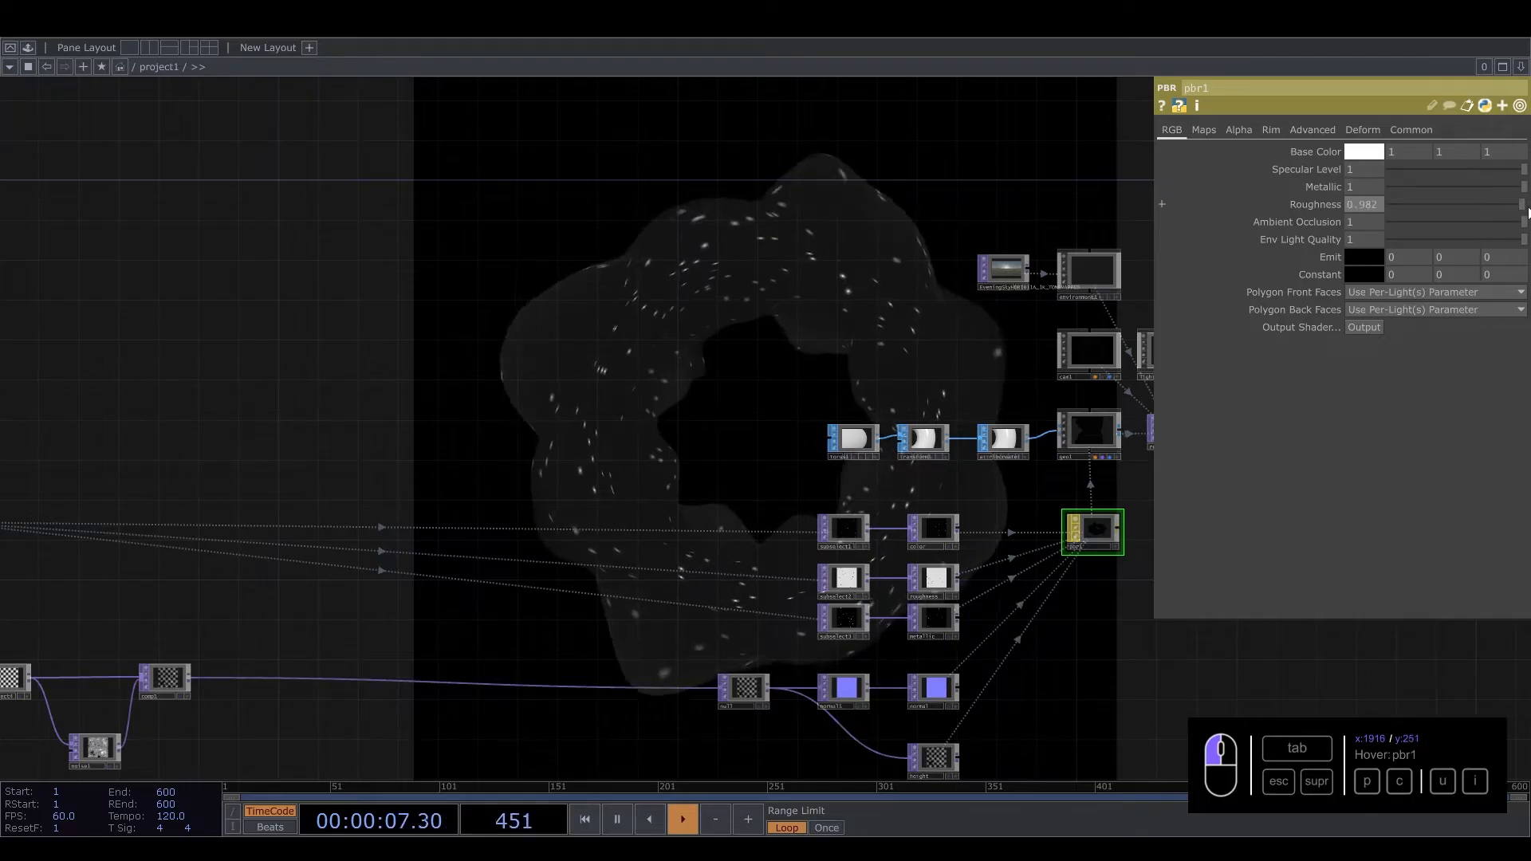
{"action": "left_click_drag", "start_coordinate": [1494, 211], "coordinate": [1397, 215]}
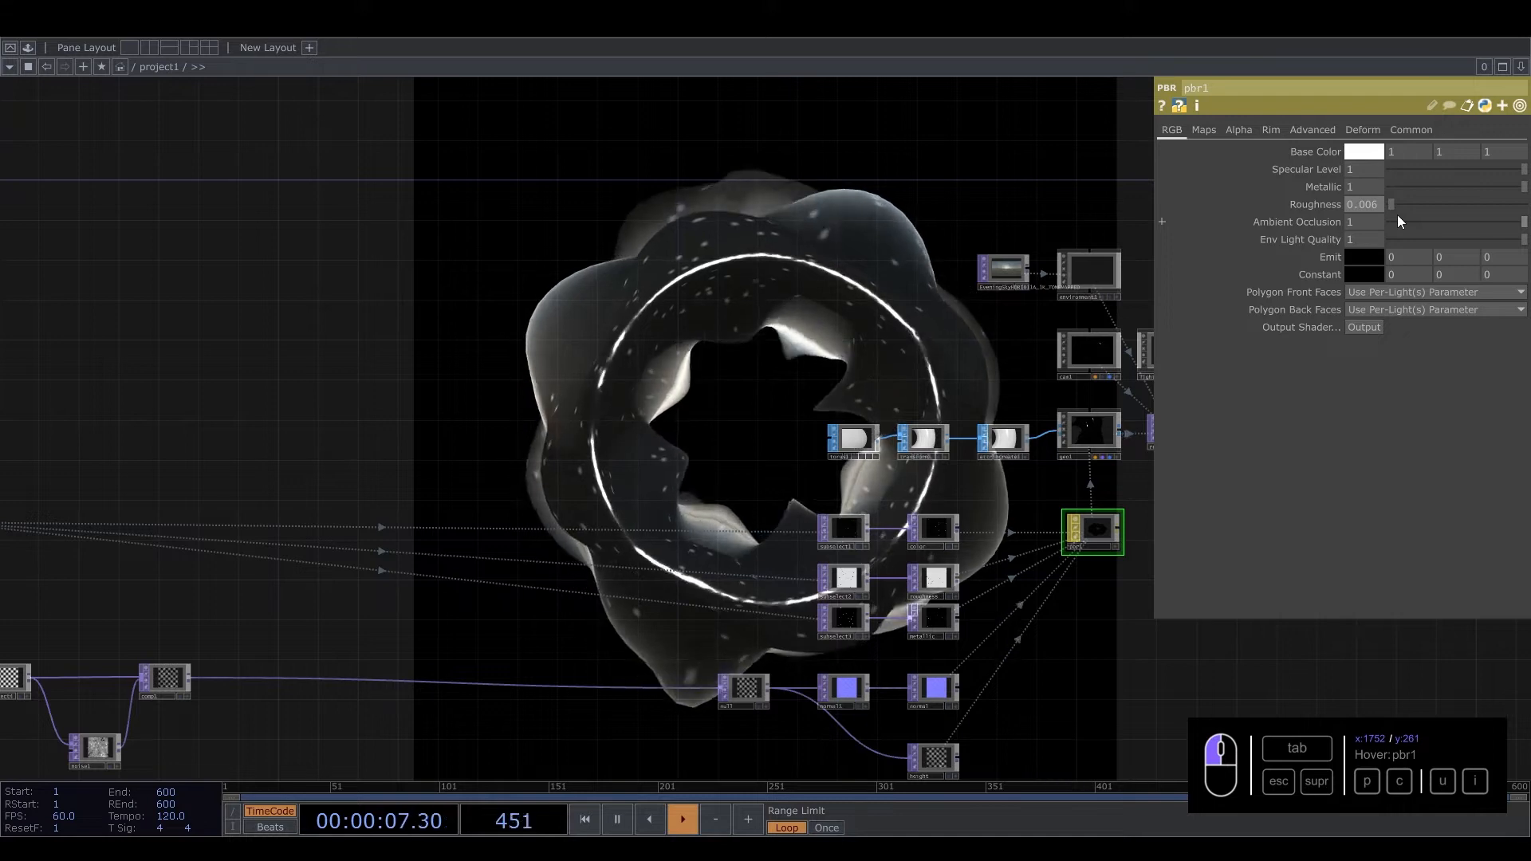
{"action": "left_click_drag", "start_coordinate": [1365, 203], "coordinate": [935, 170]}
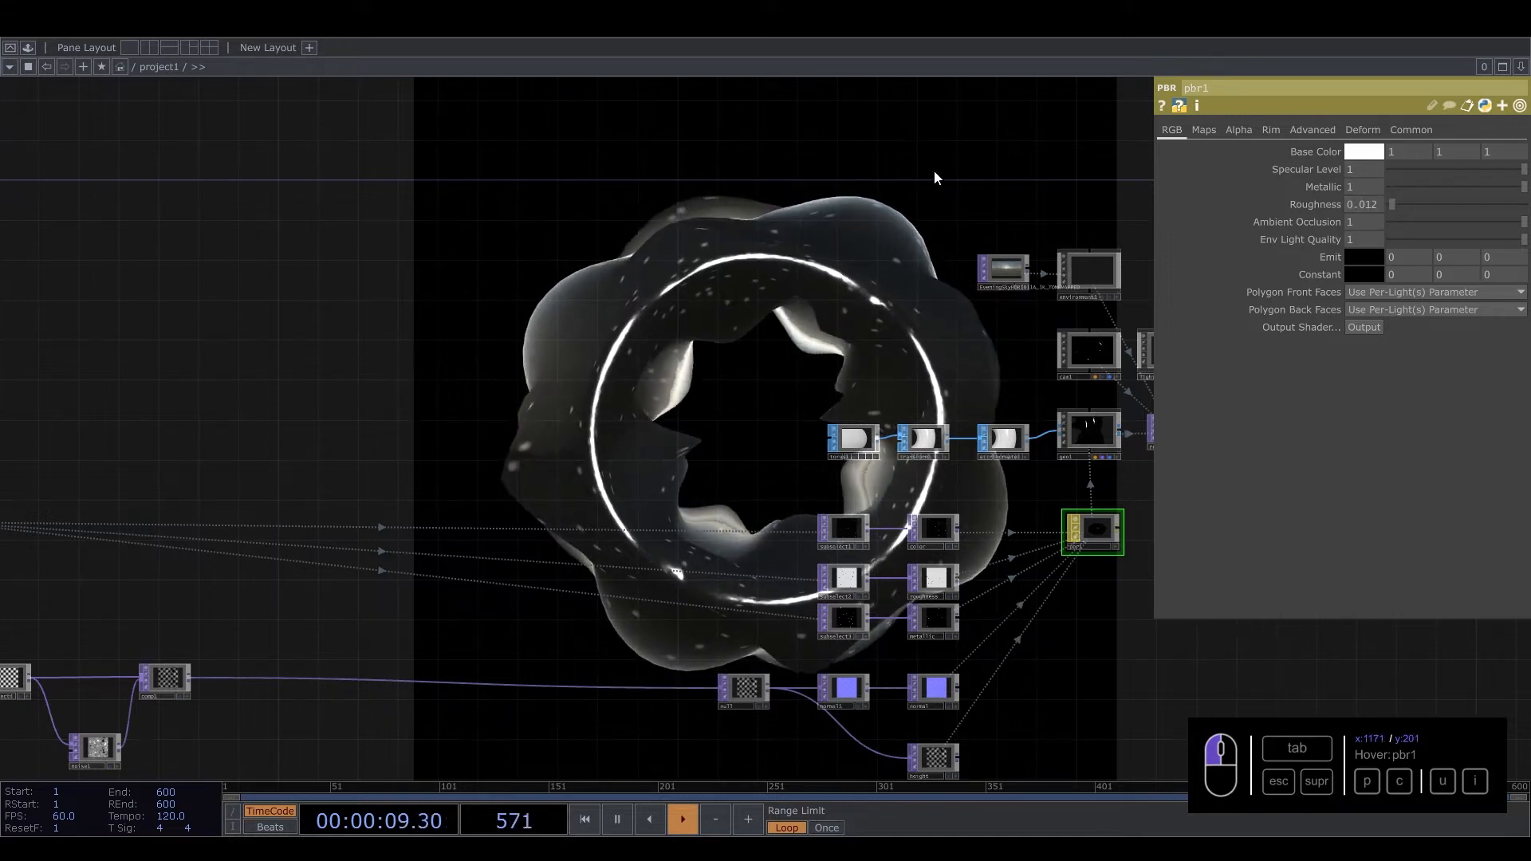
{"action": "type", "text": "0.012"}
{"action": "key", "text": "Return"}
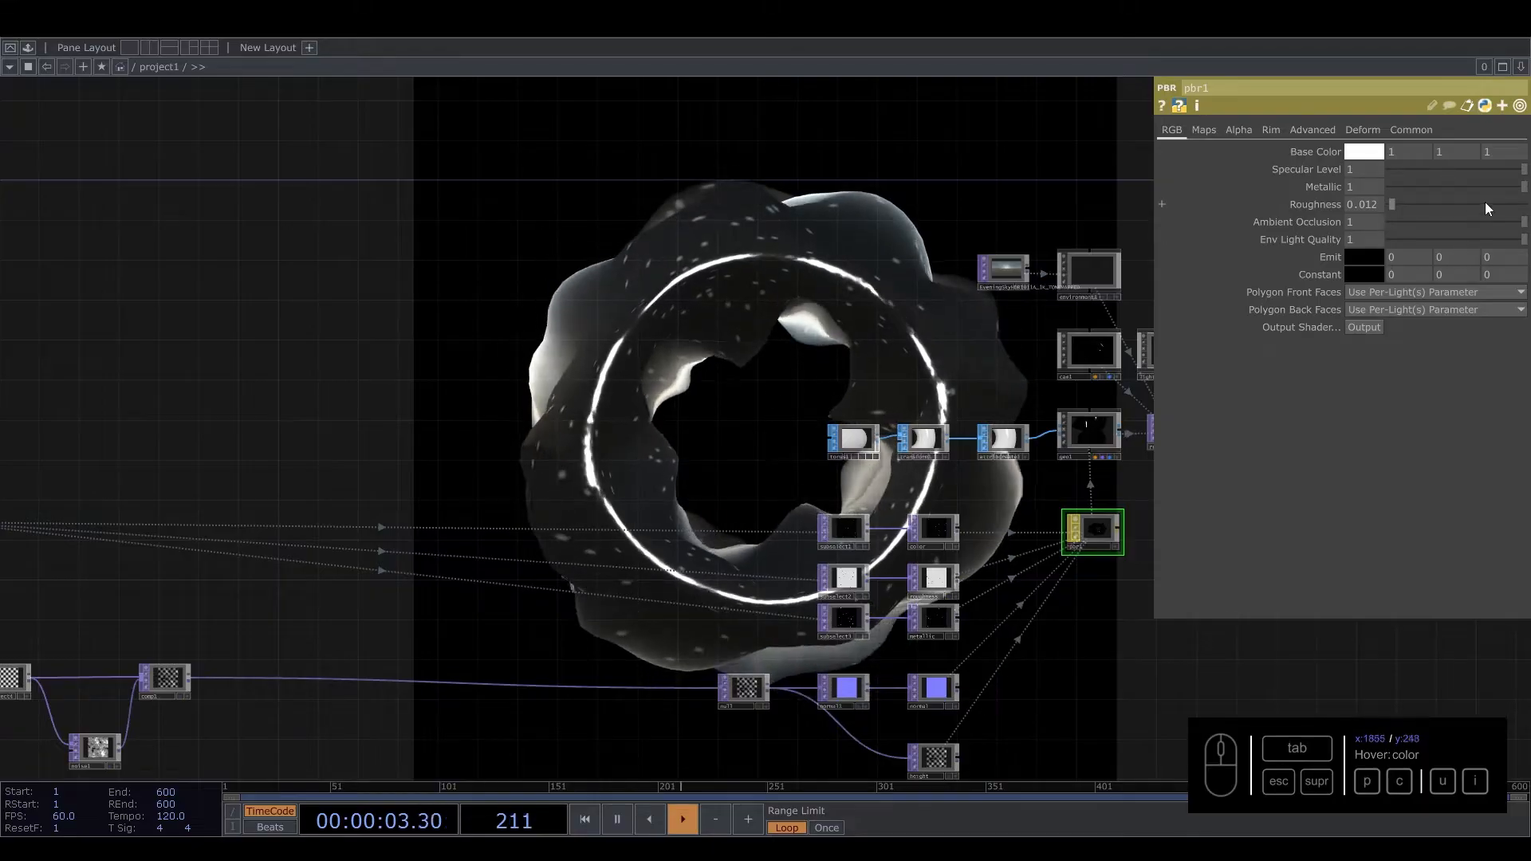
{"action": "left_click_drag", "start_coordinate": [1523, 187], "coordinate": [1523, 226]}
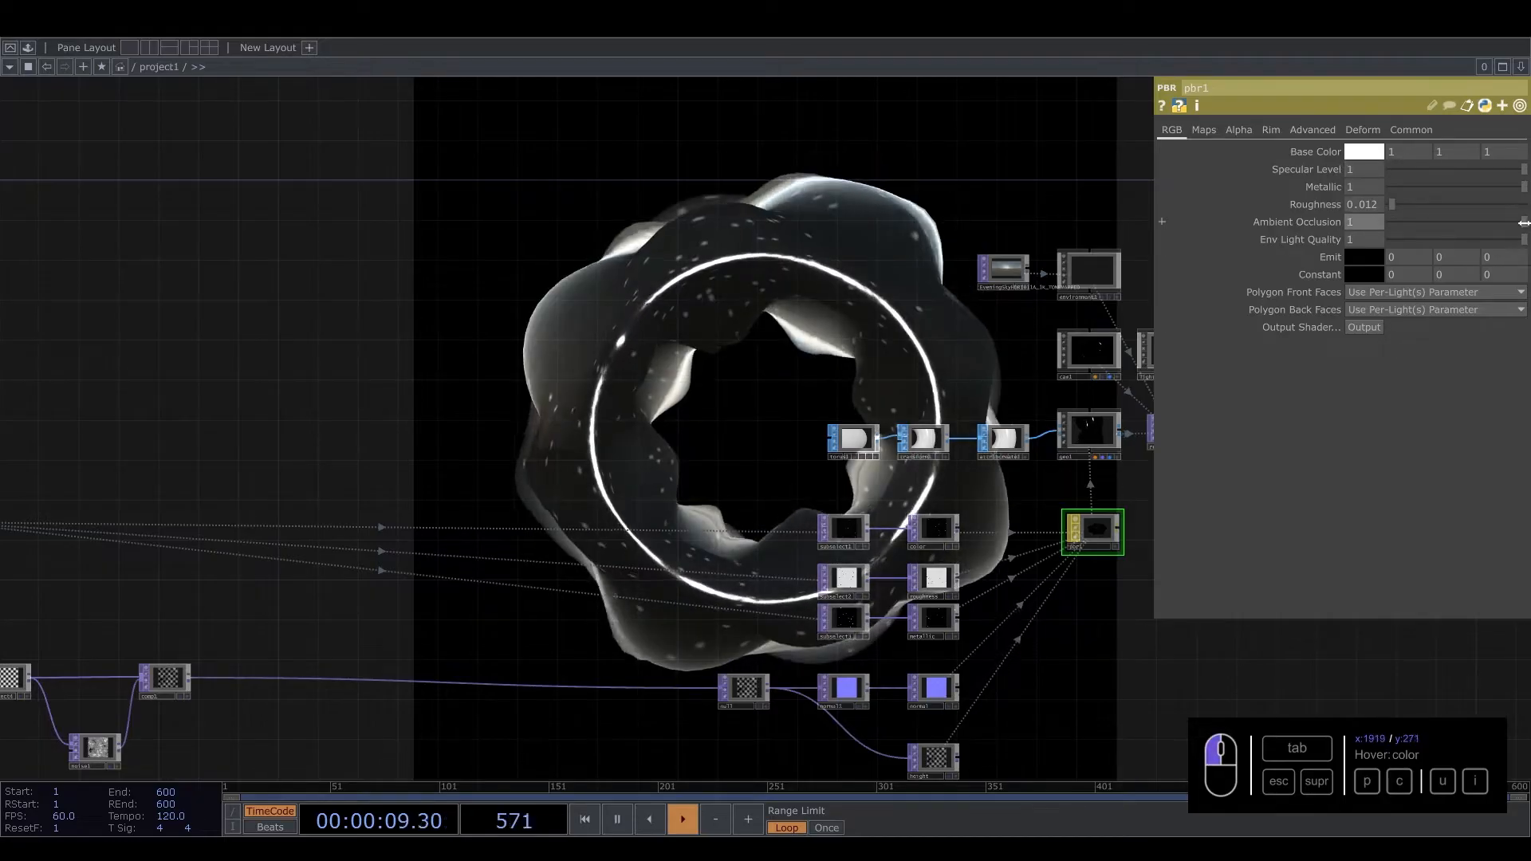
Step: Set pbr1's Displace Scale to 0.5
{"action": "left_click_drag", "start_coordinate": [625, 349], "coordinate": [670, 367]}
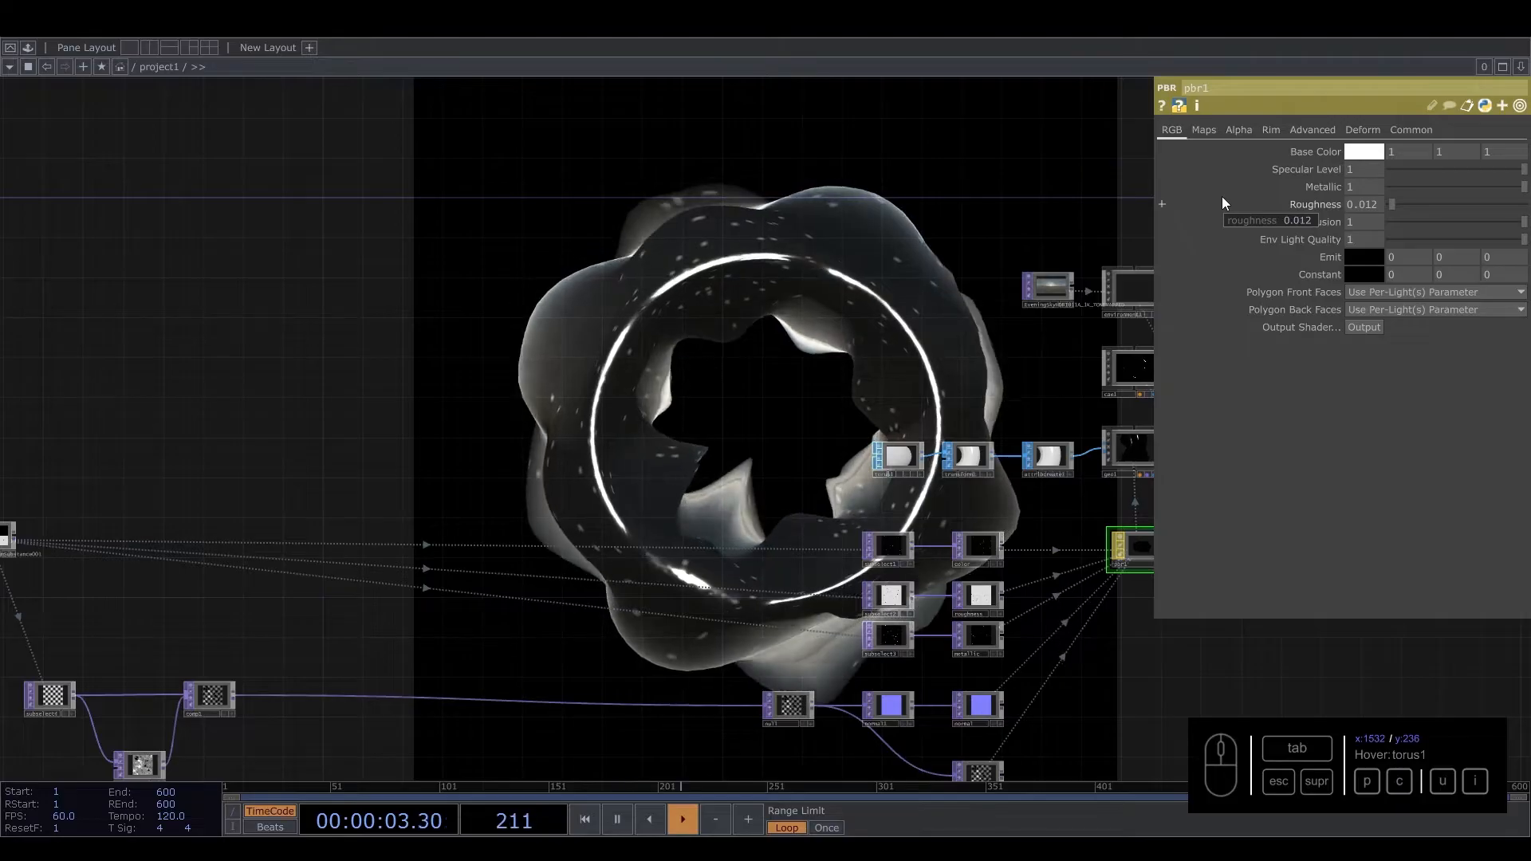
{"action": "left_click", "coordinate": [1203, 129]}
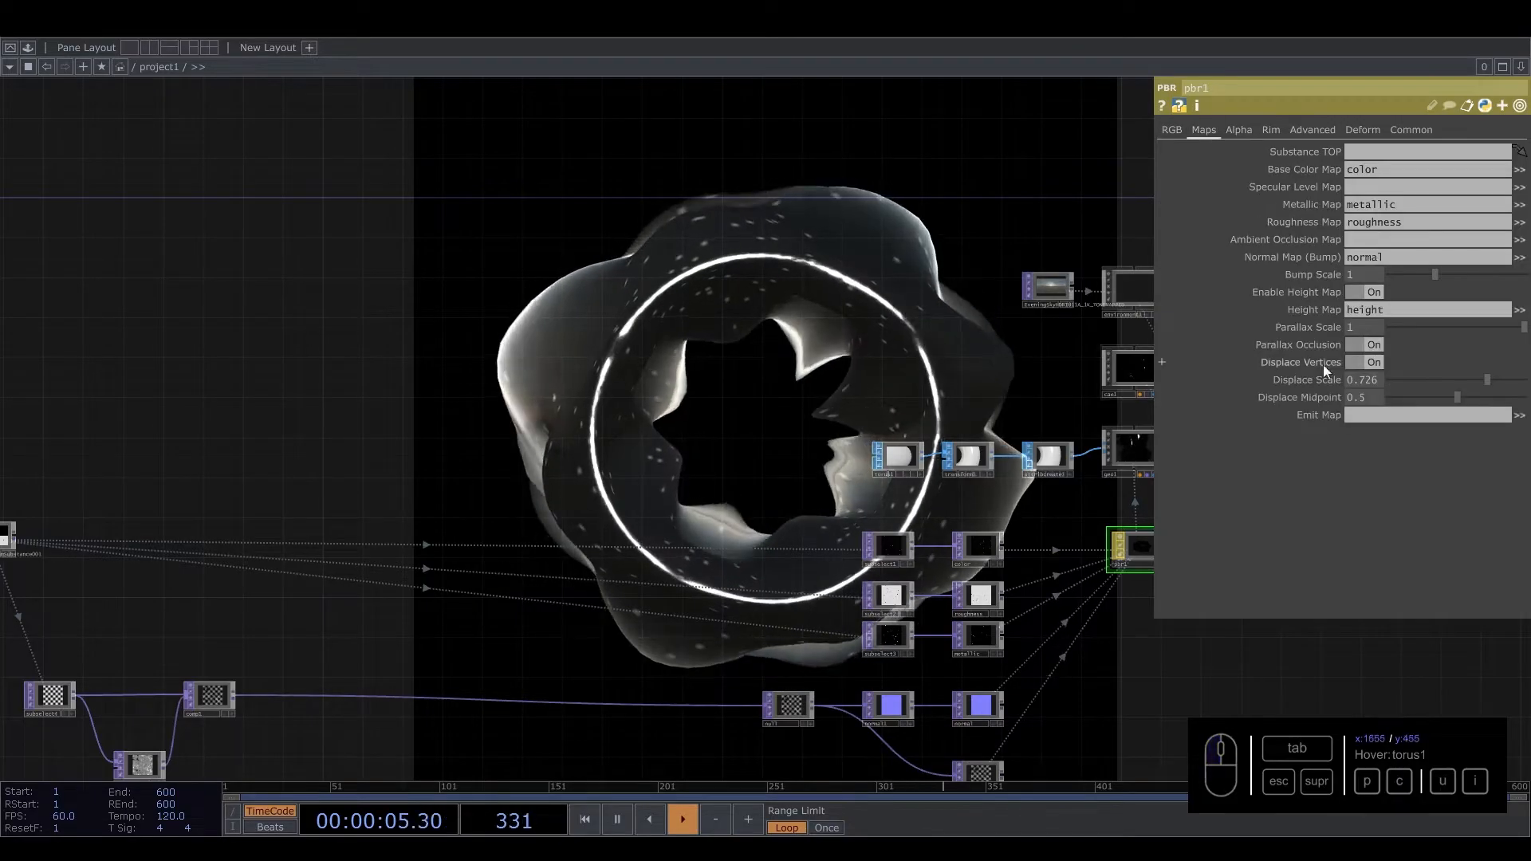
{"action": "left_click_drag", "start_coordinate": [1472, 381], "coordinate": [1406, 390]}
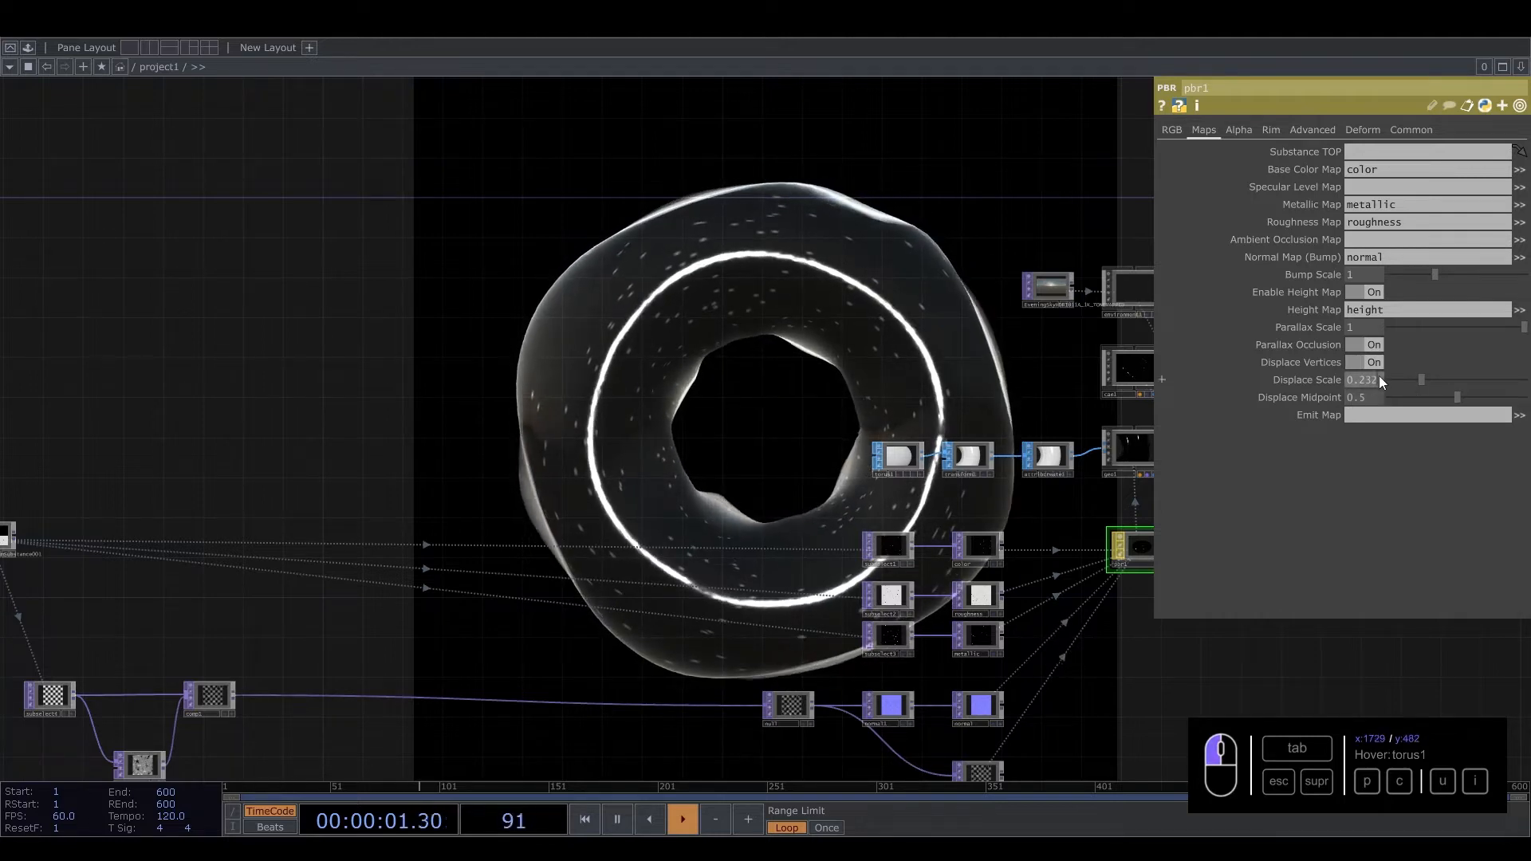
{"action": "key", "text": "Return"}
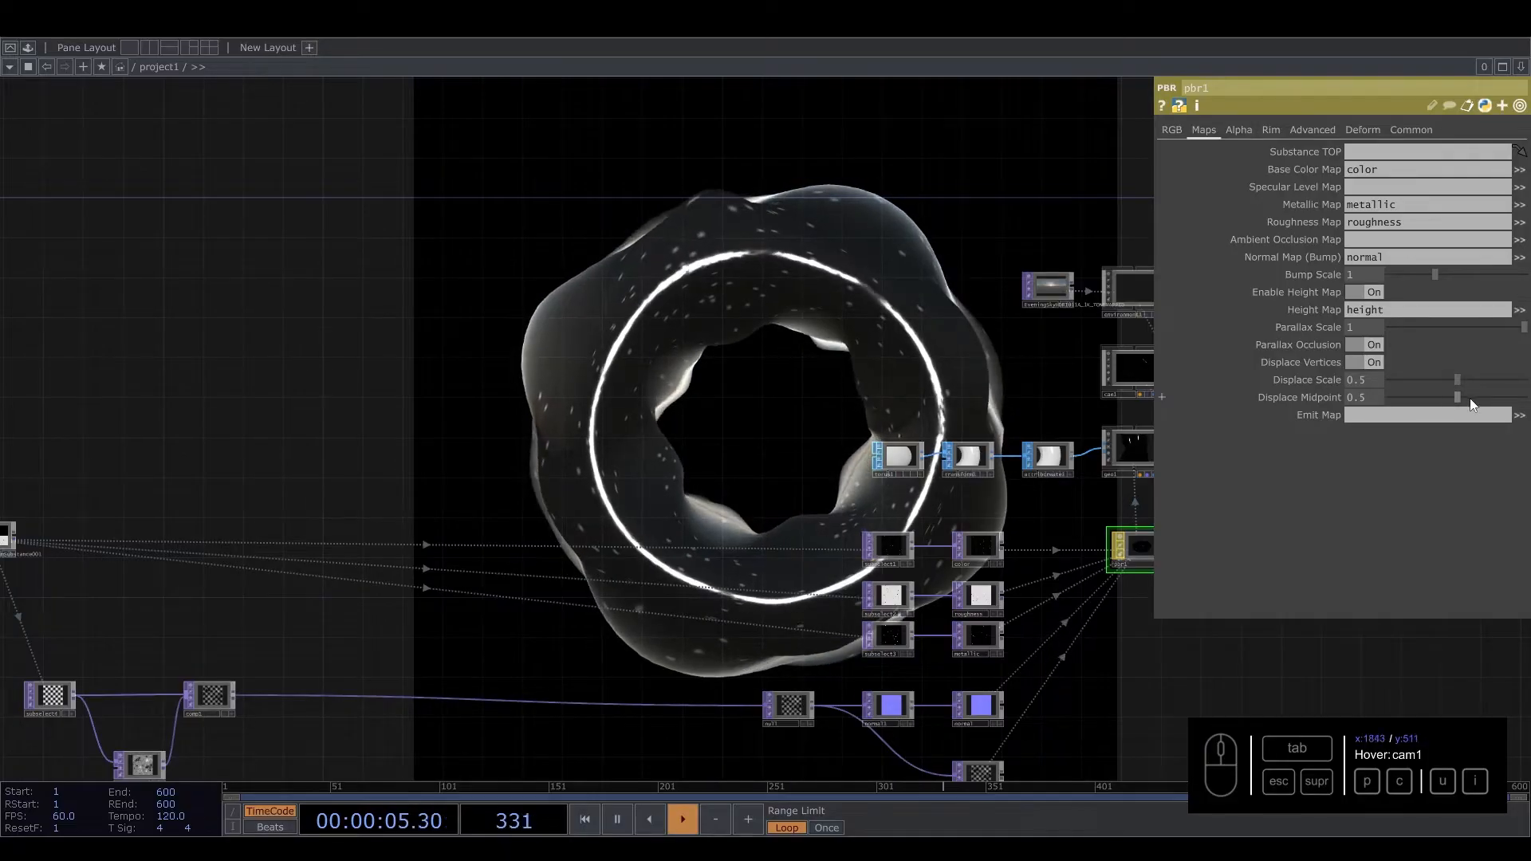
Step: Set pbr1's Displace Midpoint to 0.381 and its Bump Scale to 3
{"action": "left_click_drag", "start_coordinate": [1455, 397], "coordinate": [1446, 398]}
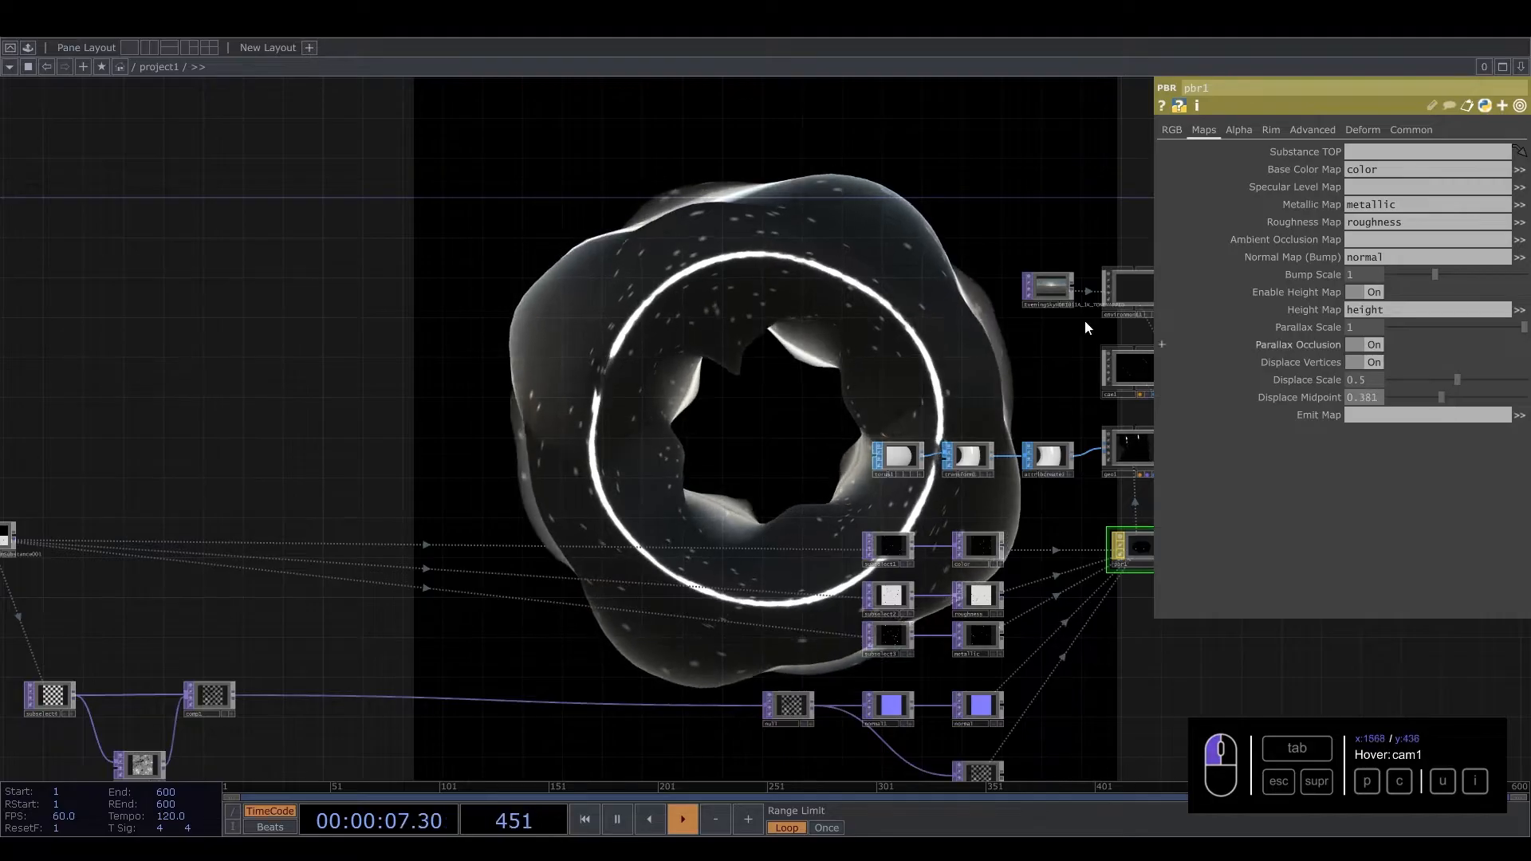
{"action": "left_click_drag", "start_coordinate": [1350, 397], "coordinate": [1507, 405]}
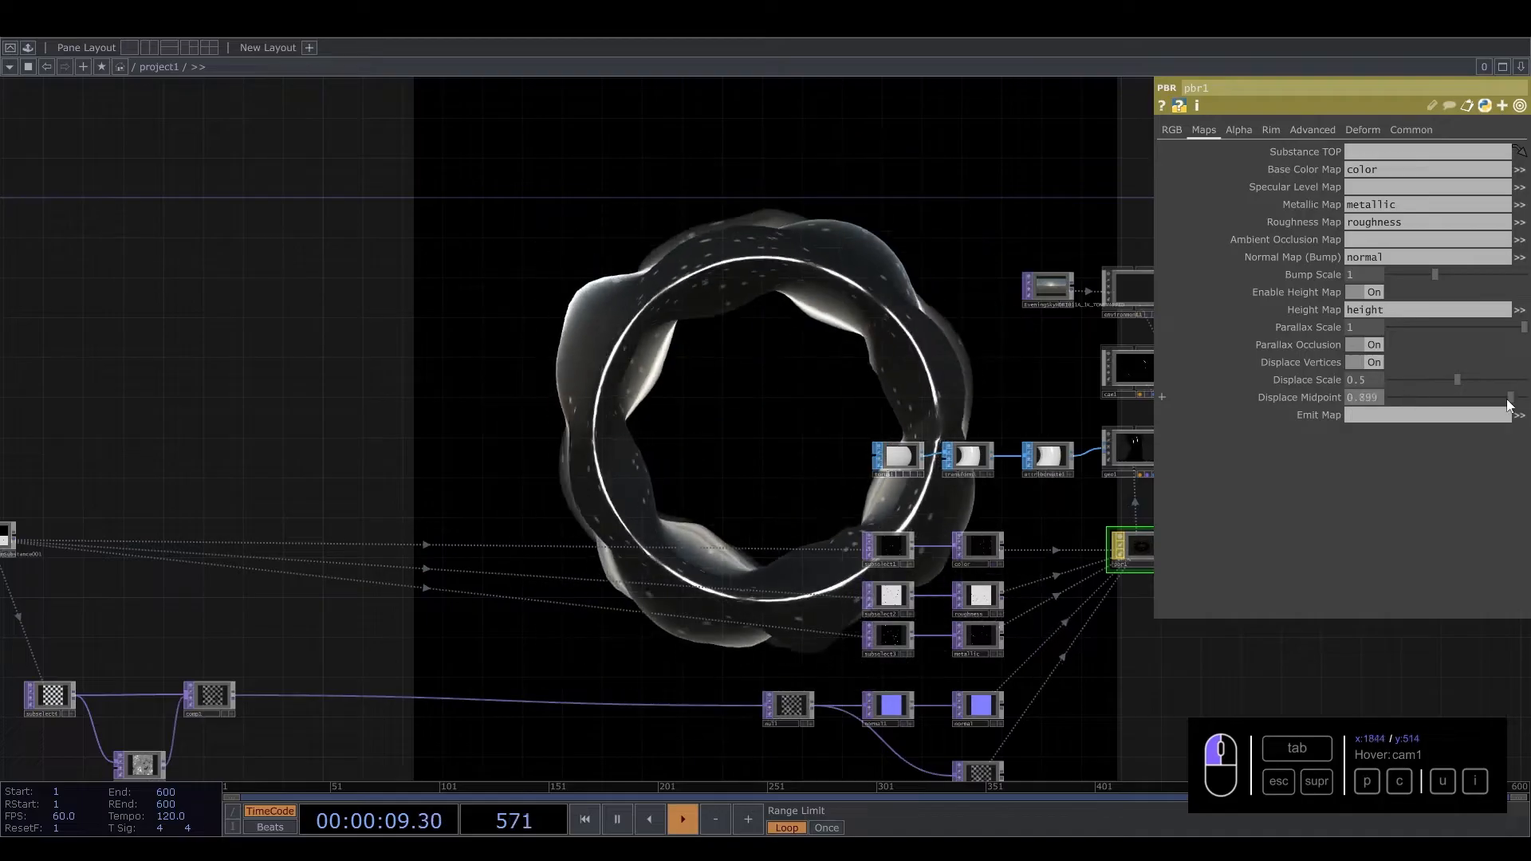
{"action": "key", "text": "ctrl+z"}
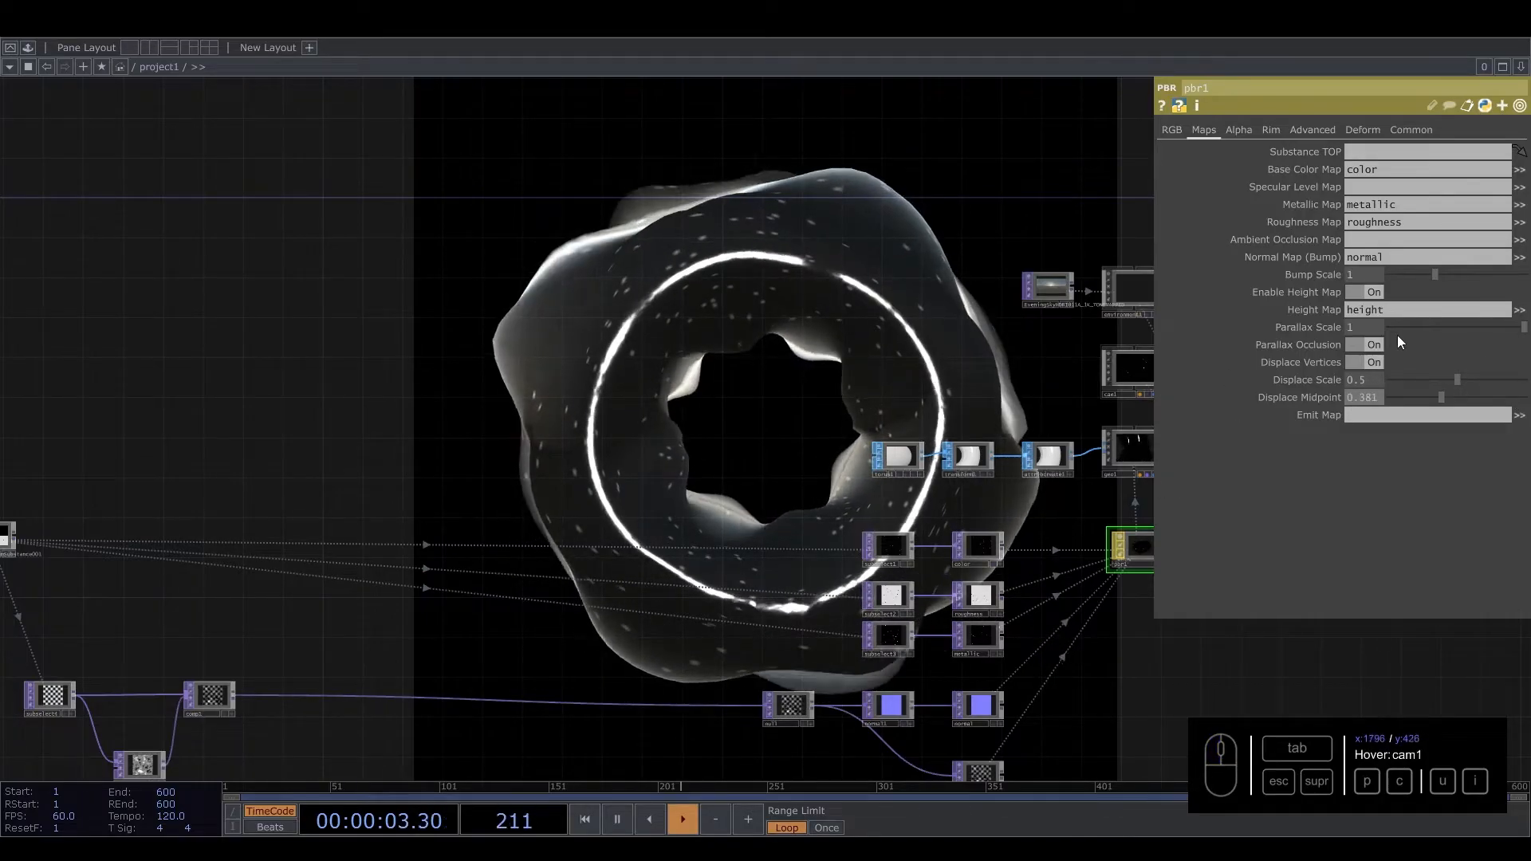
{"action": "mouse_move", "coordinate": [1433, 273]}
{"action": "left_mouse_down"}
{"action": "mouse_move", "coordinate": [1375, 281]}
{"action": "mouse_move", "coordinate": [1341, 306]}
{"action": "mouse_move", "coordinate": [1524, 300]}
{"action": "left_mouse_up"}
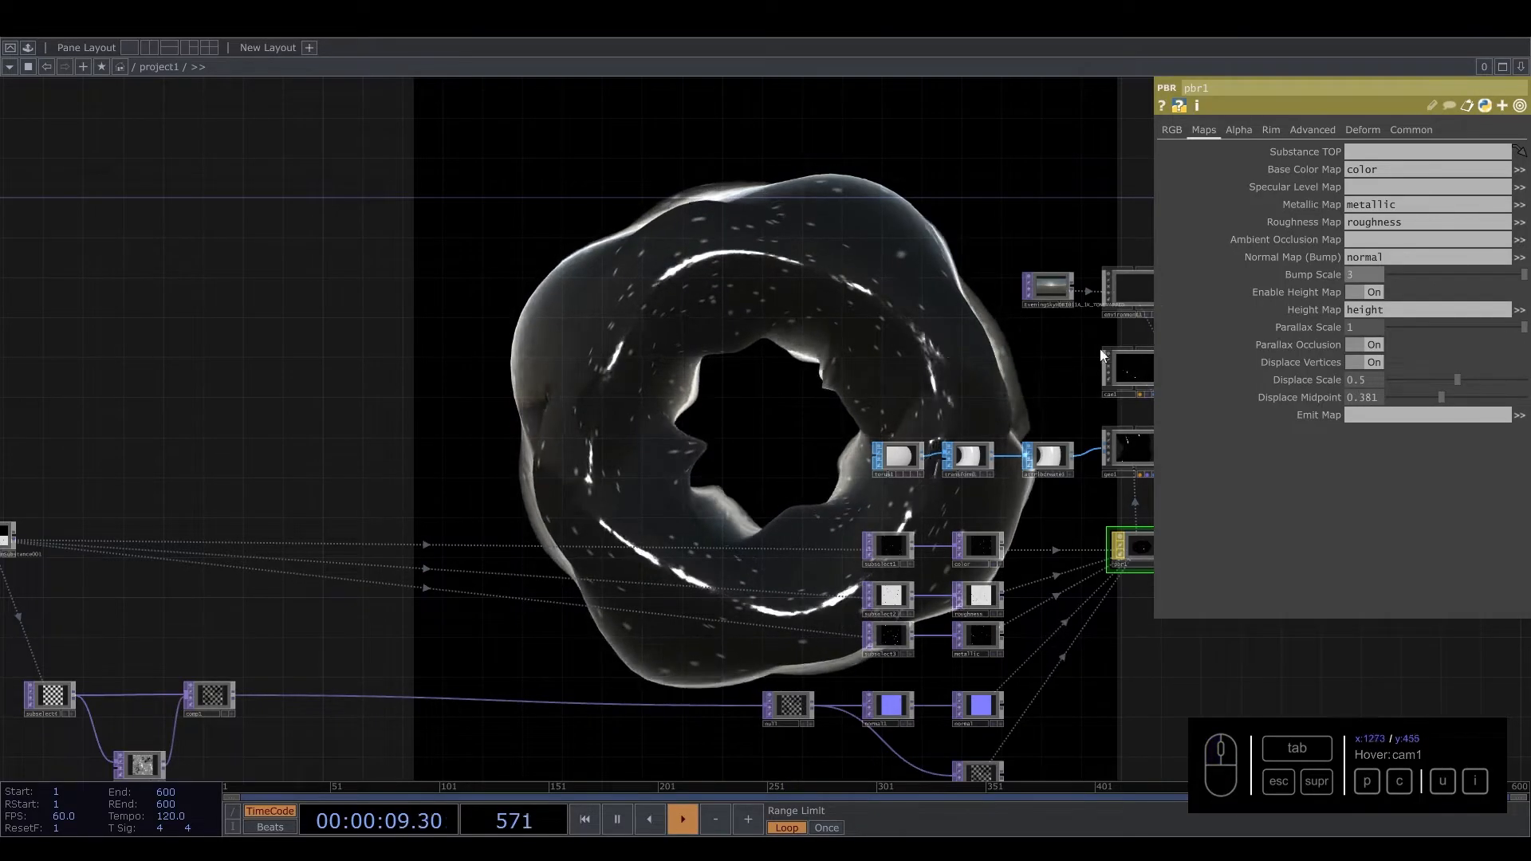
{"action": "mouse_move", "coordinate": [1445, 276]}
{"action": "left_mouse_down"}
{"action": "mouse_move", "coordinate": [1337, 285]}
{"action": "mouse_move", "coordinate": [1487, 295]}
{"action": "left_mouse_up"}
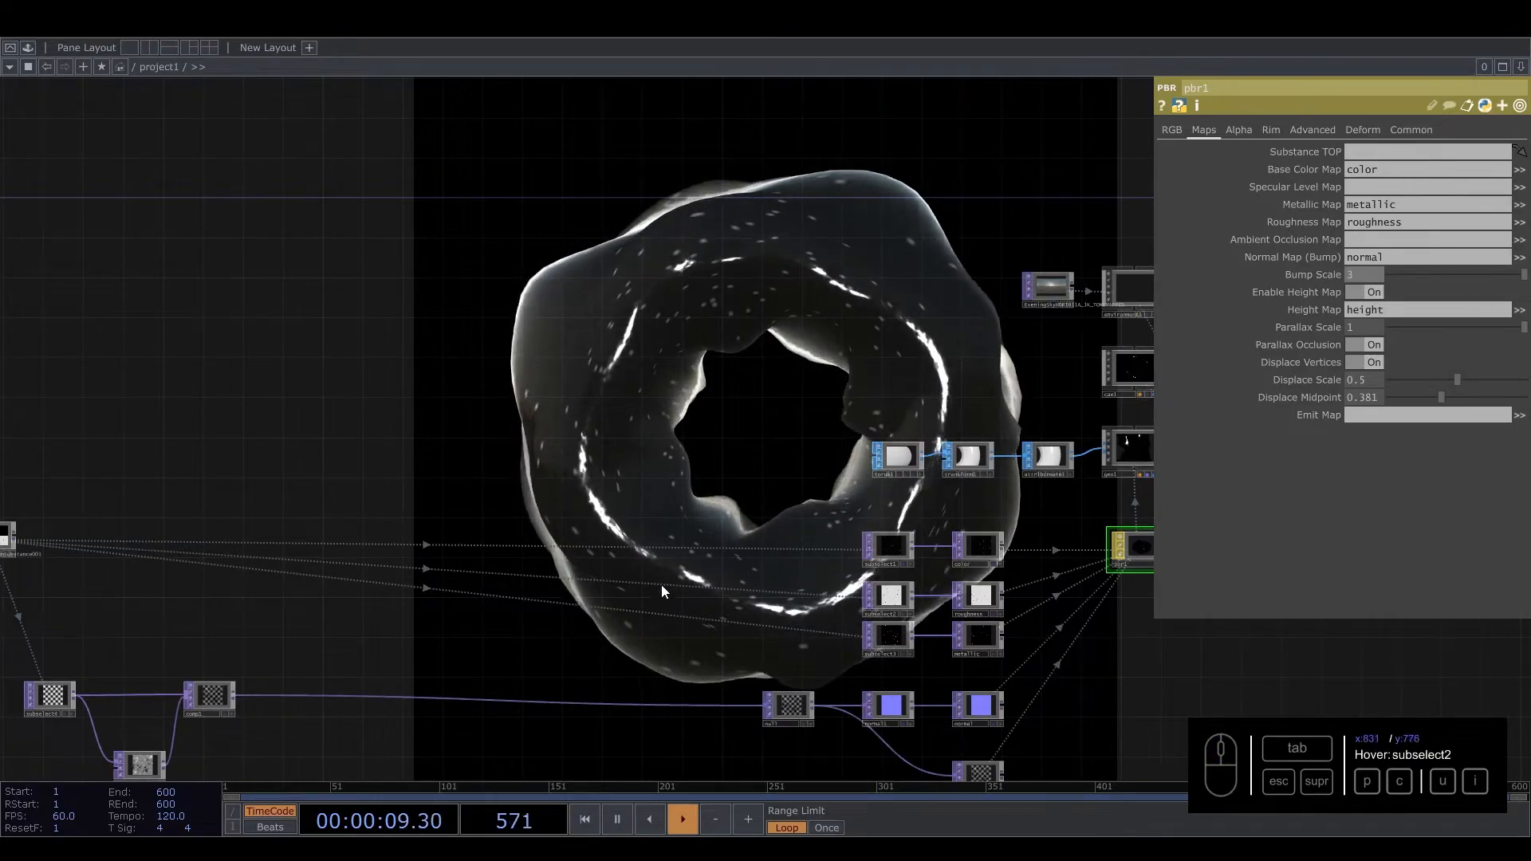
Step: Try a lower Env Light Quality of about 0.35 on pbr1 and restore it to 1
{"action": "left_click_drag", "start_coordinate": [669, 487], "coordinate": [782, 420]}
{"action": "left_click_drag", "start_coordinate": [524, 426], "coordinate": [549, 471]}
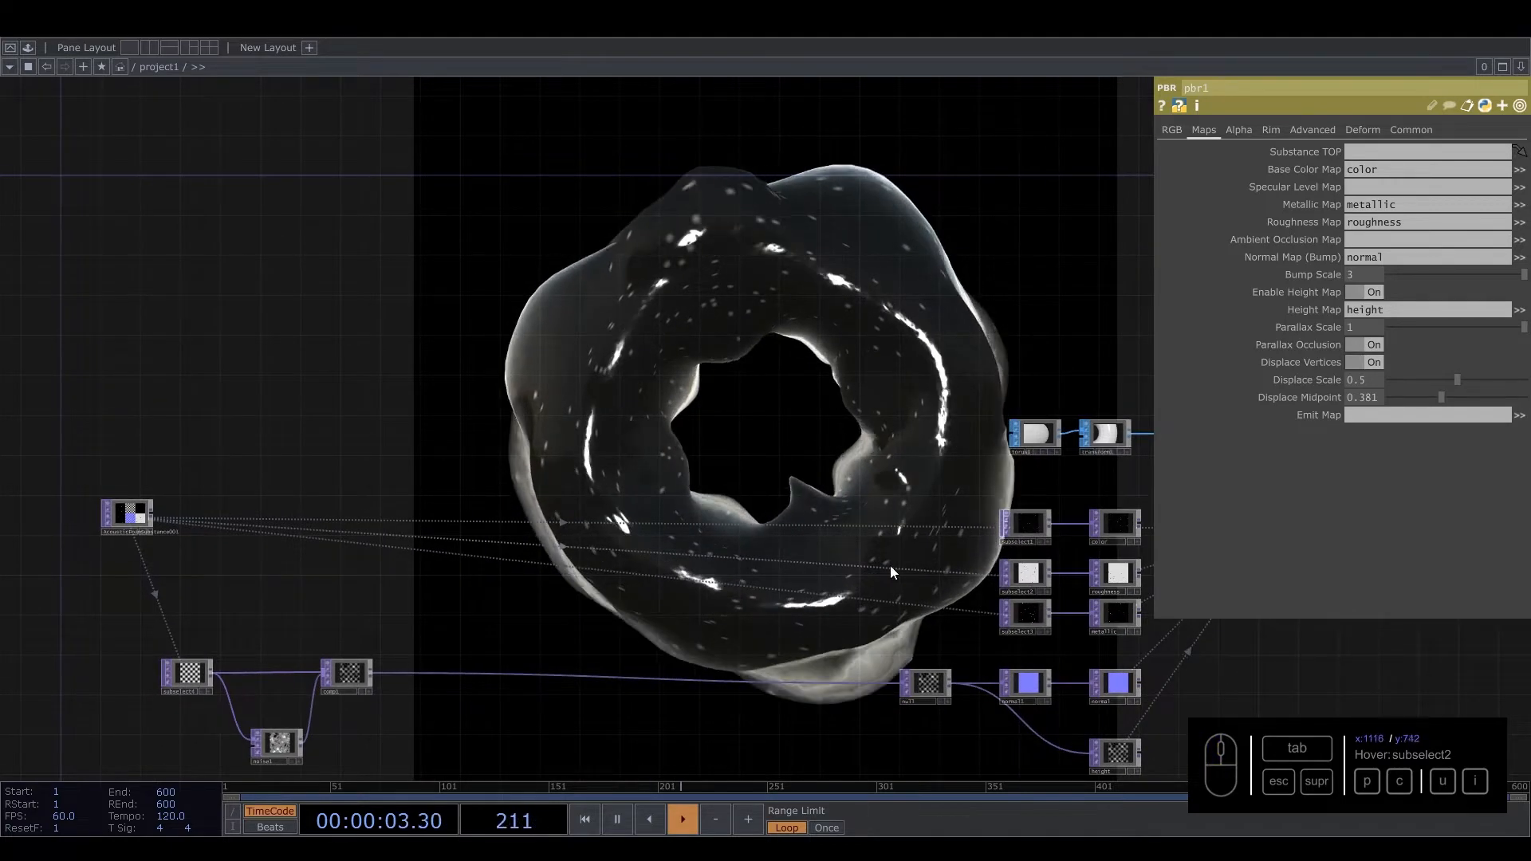
{"action": "left_click_drag", "start_coordinate": [890, 566], "coordinate": [529, 540]}
{"action": "scroll", "coordinate": [791, 448], "scroll_direction": "up", "scroll_amount": 6}
{"action": "scroll", "coordinate": [791, 453], "scroll_direction": "down", "scroll_amount": 6}
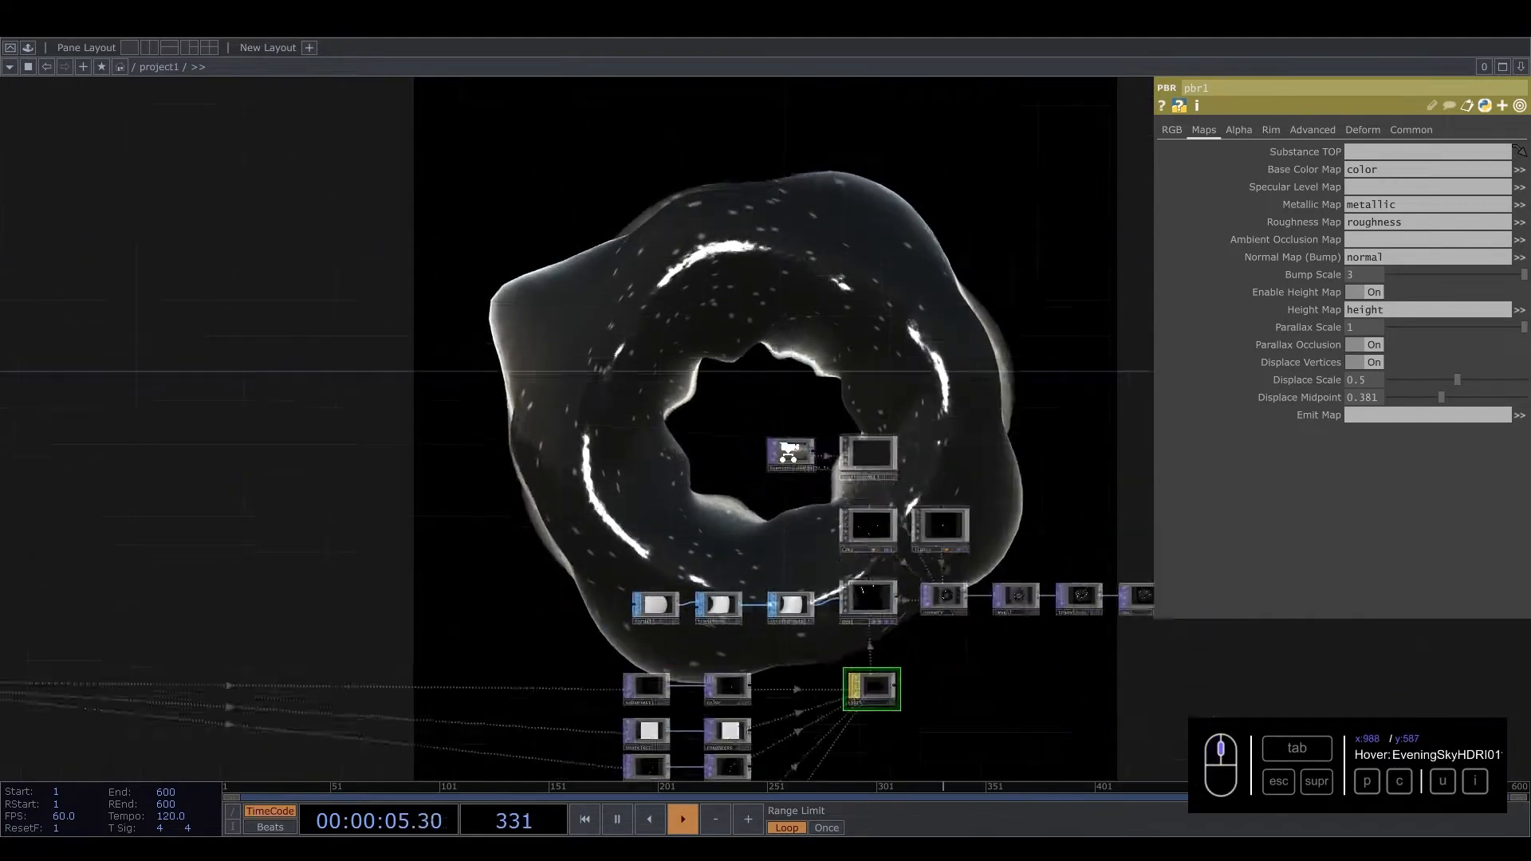
{"action": "left_click", "coordinate": [1171, 130]}
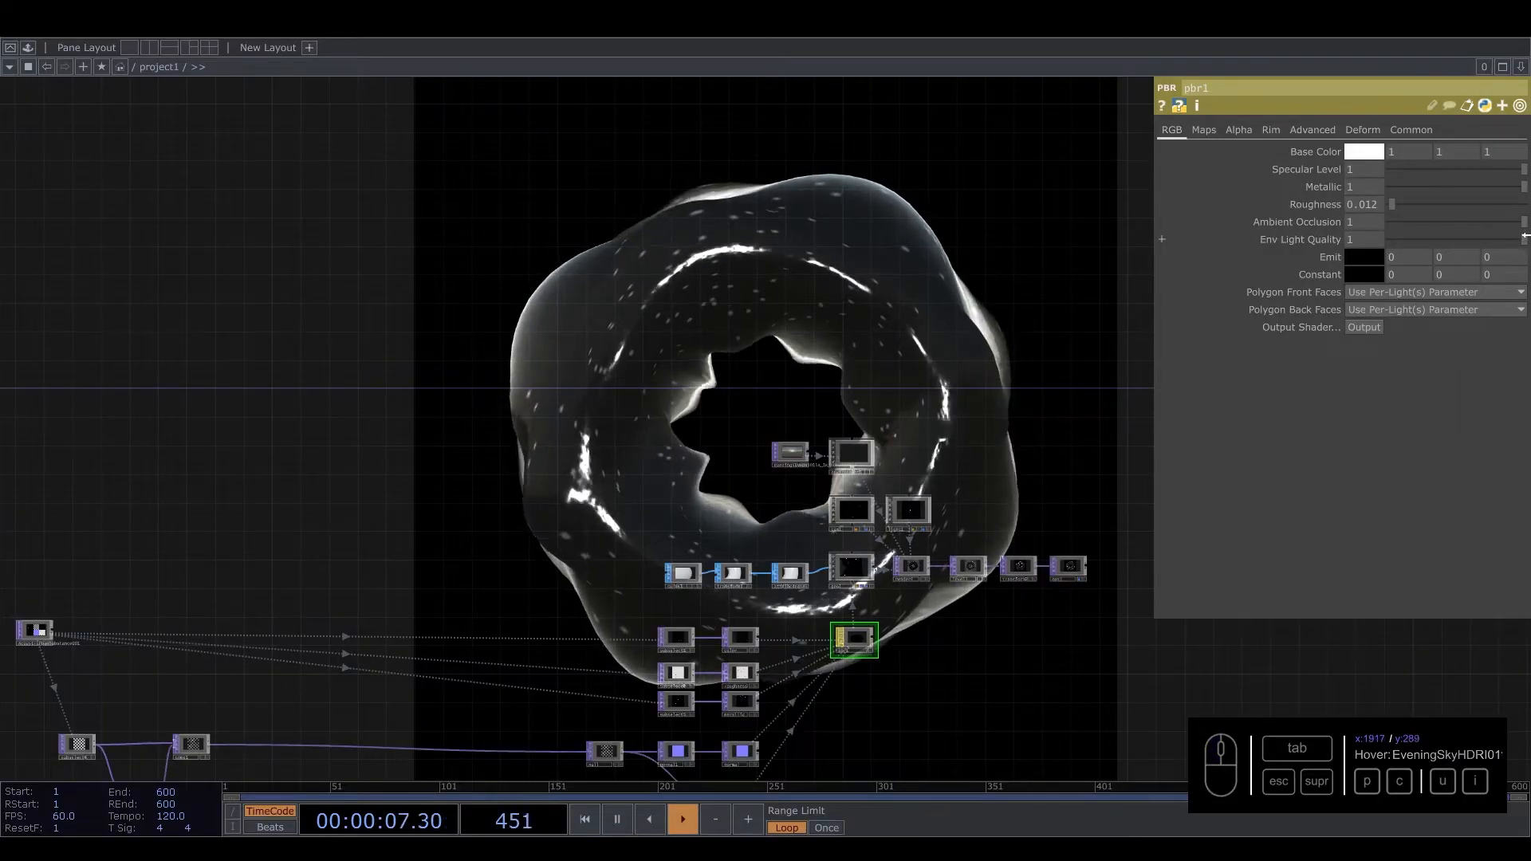
{"action": "mouse_move", "coordinate": [1523, 221]}
{"action": "left_mouse_down"}
{"action": "mouse_move", "coordinate": [1359, 223]}
{"action": "mouse_move", "coordinate": [1525, 229]}
{"action": "left_mouse_up"}
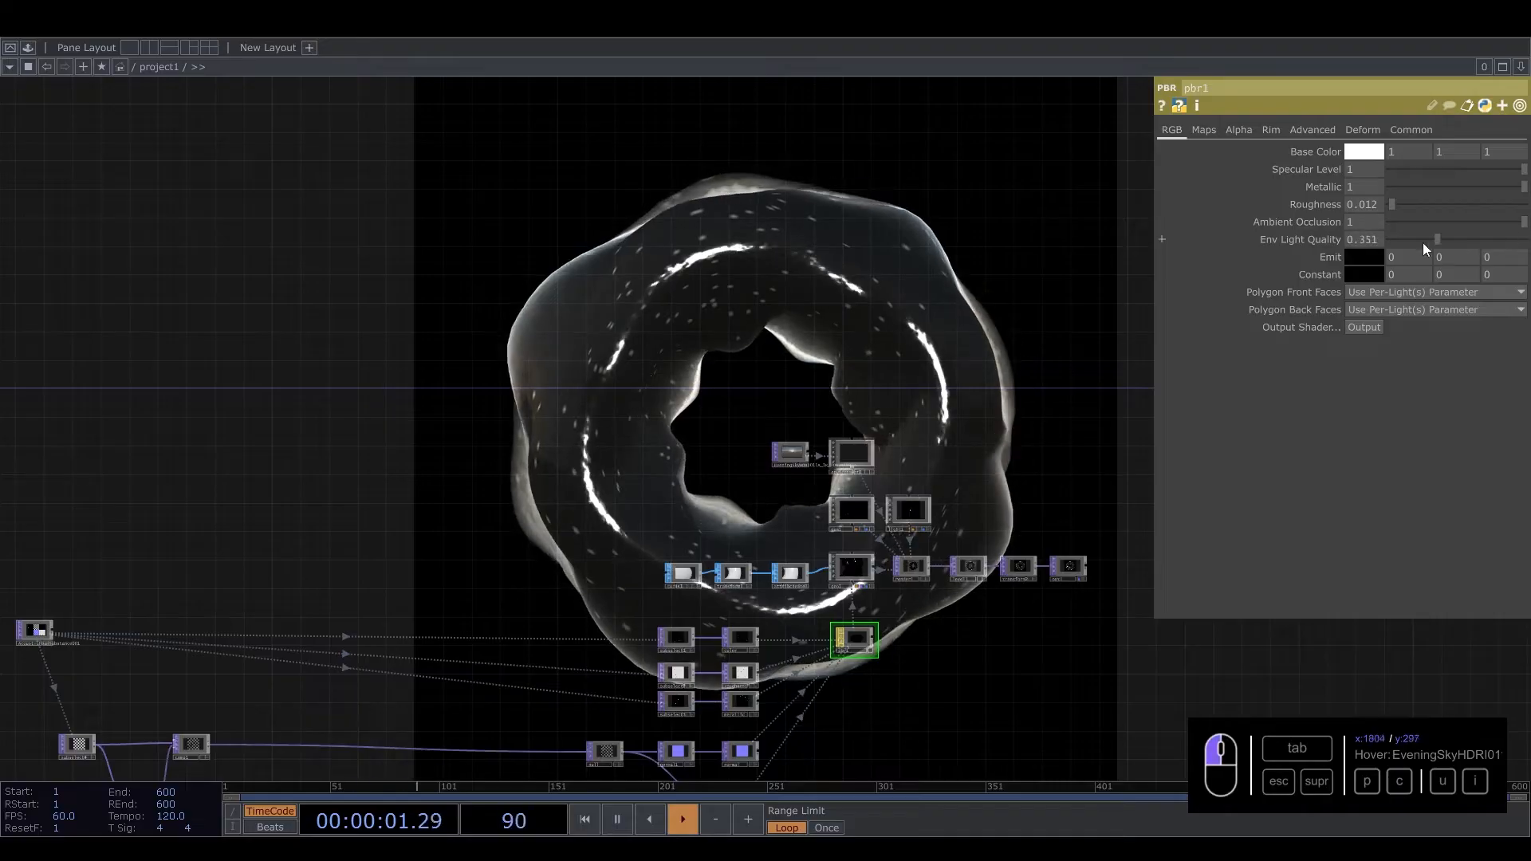
Step: Add a second Noise TOP fed by the output of comp1 and place it below the wire to null
{"action": "scroll", "coordinate": [749, 481], "scroll_direction": "down", "scroll_amount": 3}
{"action": "scroll", "coordinate": [747, 482], "scroll_direction": "down", "scroll_amount": 1}
{"action": "left_click_drag", "start_coordinate": [658, 444], "coordinate": [730, 343]}
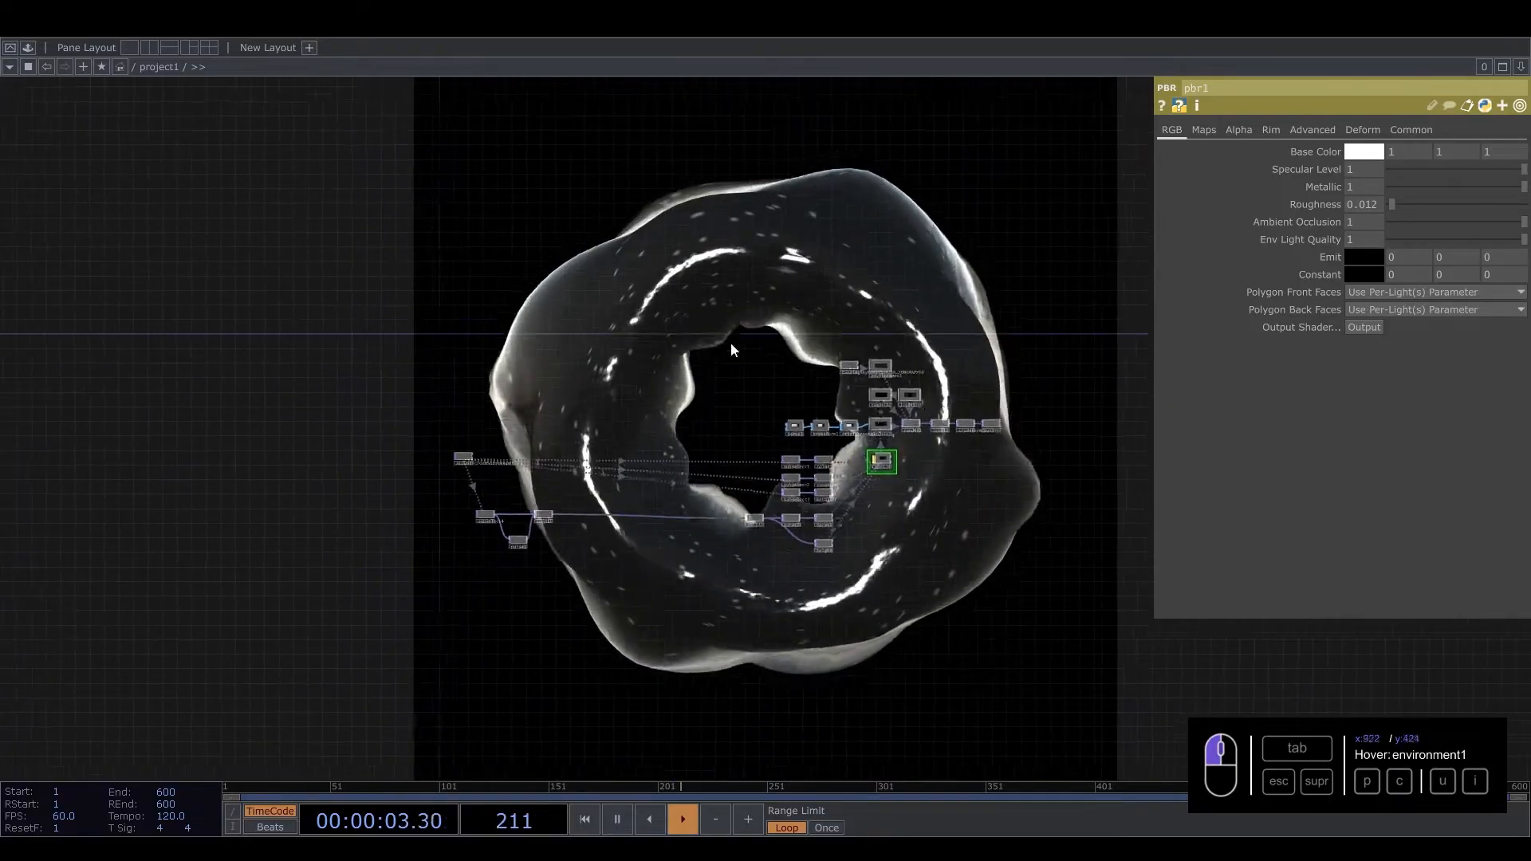
{"action": "scroll", "coordinate": [498, 533], "scroll_direction": "up", "scroll_amount": 5}
{"action": "left_click_drag", "start_coordinate": [475, 464], "coordinate": [516, 396]}
{"action": "scroll", "coordinate": [525, 553], "scroll_direction": "up", "scroll_amount": 3}
{"action": "left_click_drag", "start_coordinate": [525, 553], "coordinate": [505, 516]}
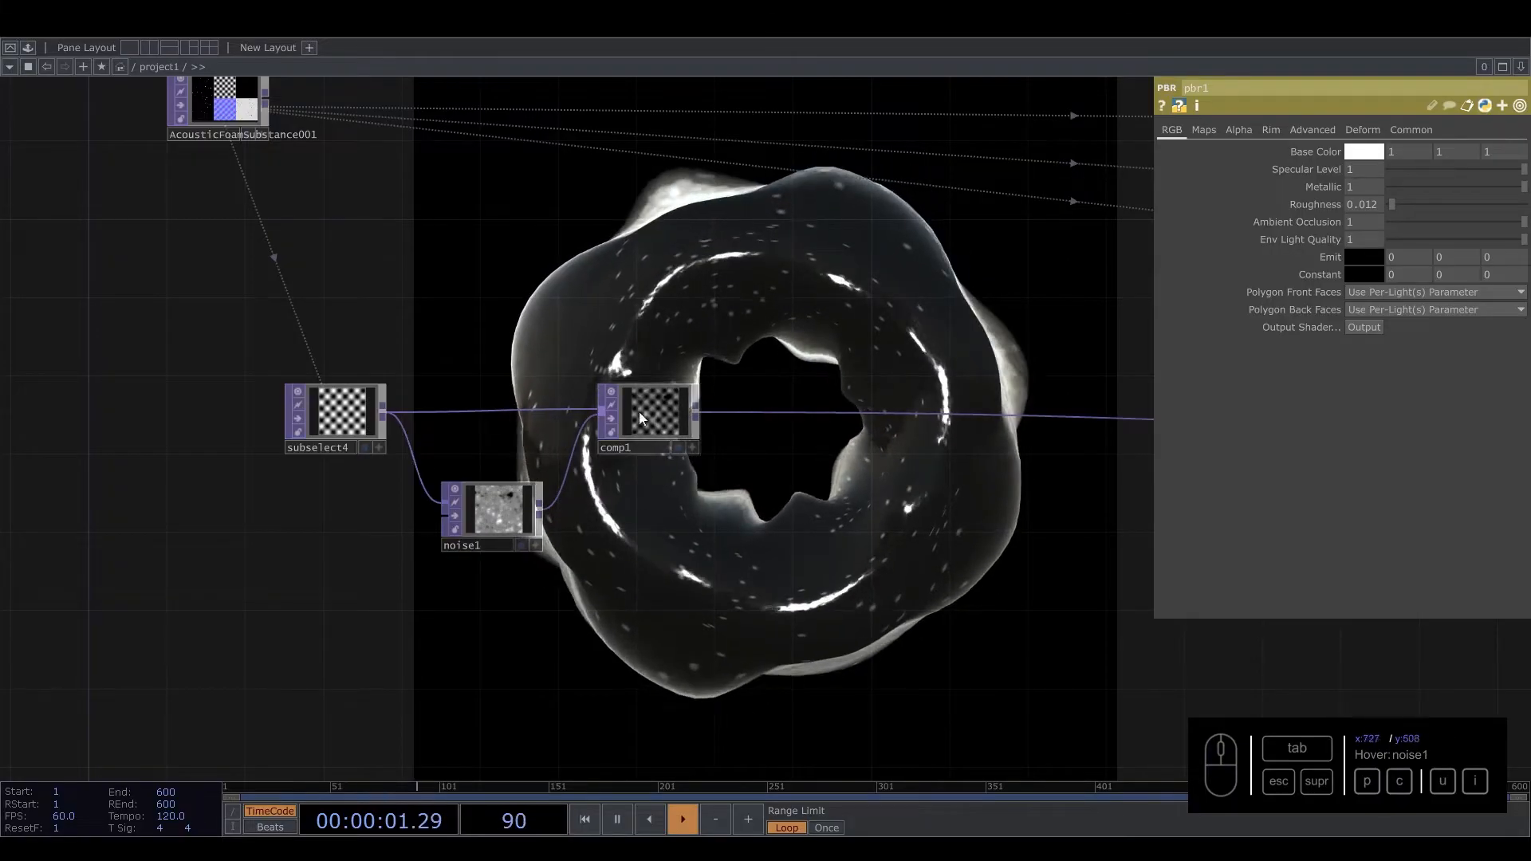
{"action": "left_click_drag", "start_coordinate": [821, 494], "coordinate": [517, 523]}
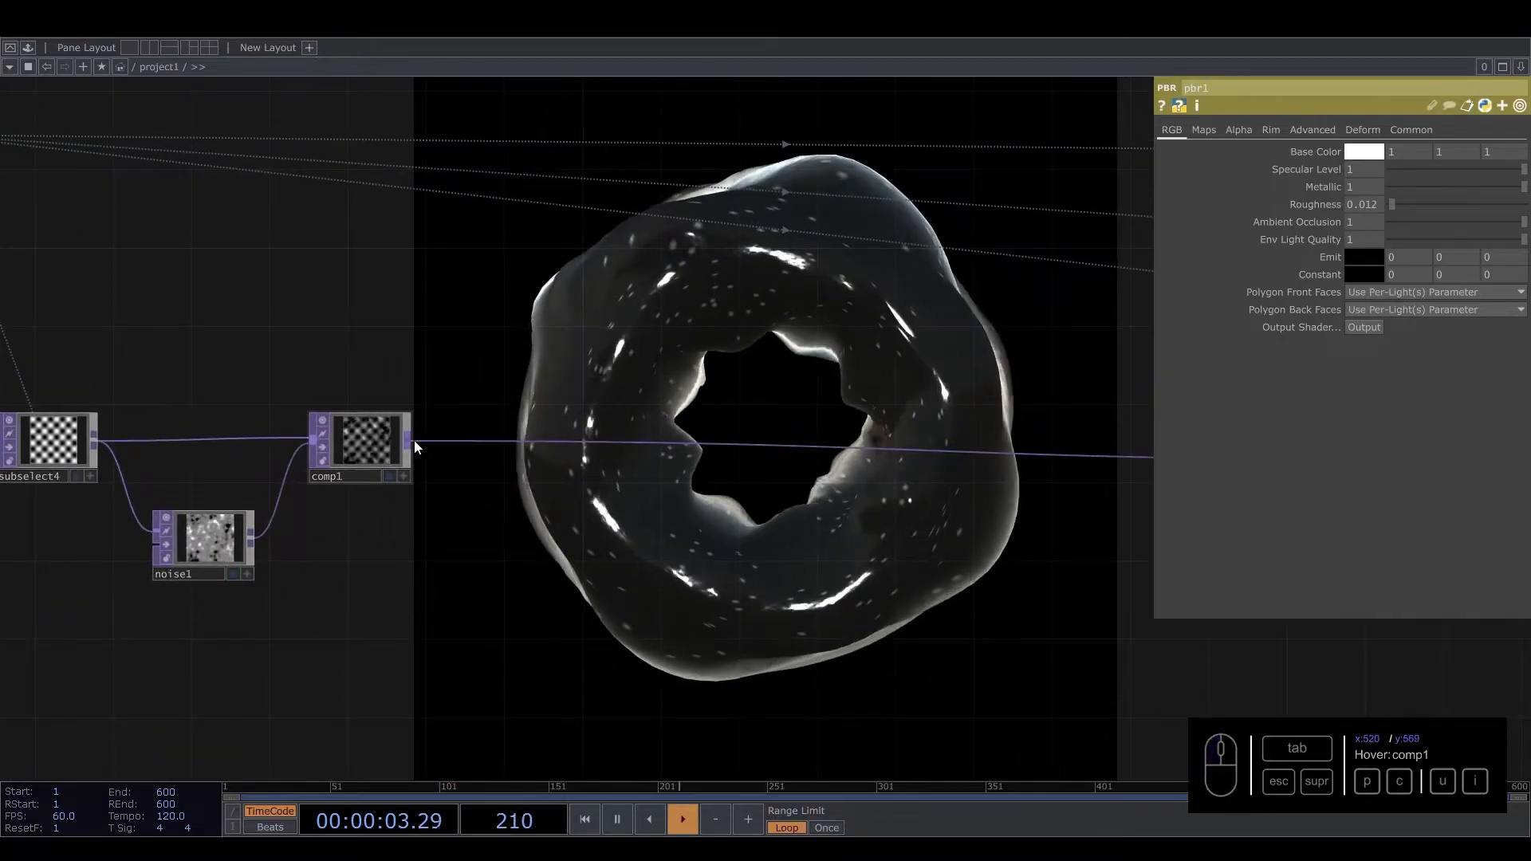
{"action": "left_click", "coordinate": [414, 447]}
{"action": "key", "text": "Tab"}
{"action": "type", "text": "no"}
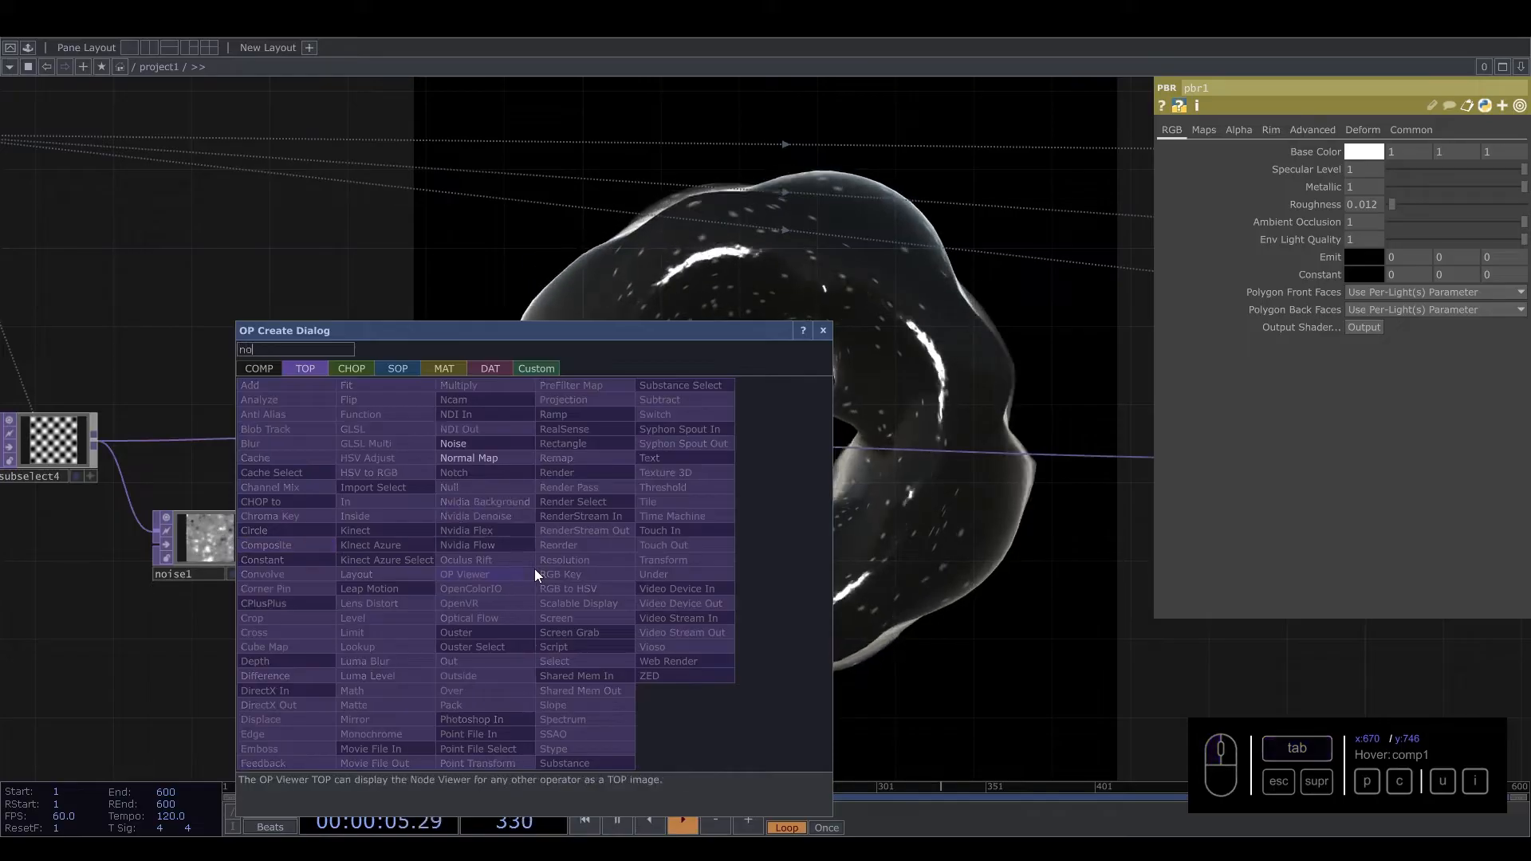
{"action": "left_click", "coordinate": [451, 443]}
{"action": "left_click", "coordinate": [554, 567]}
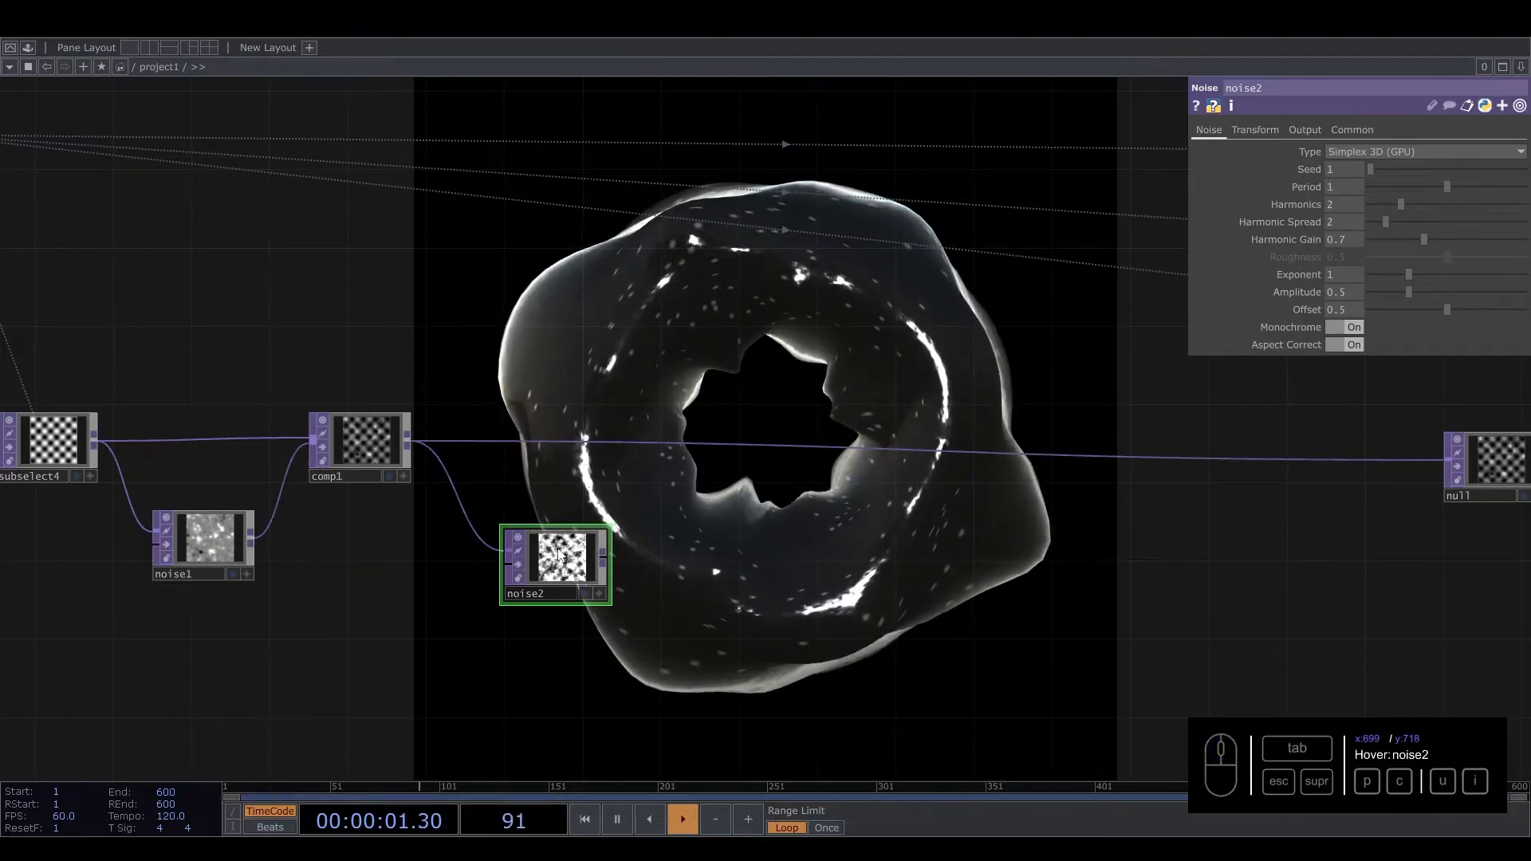
Step: Set noise2's Period to 3
{"action": "scroll", "coordinate": [558, 551], "scroll_direction": "up", "scroll_amount": 2}
{"action": "left_click", "coordinate": [1303, 129]}
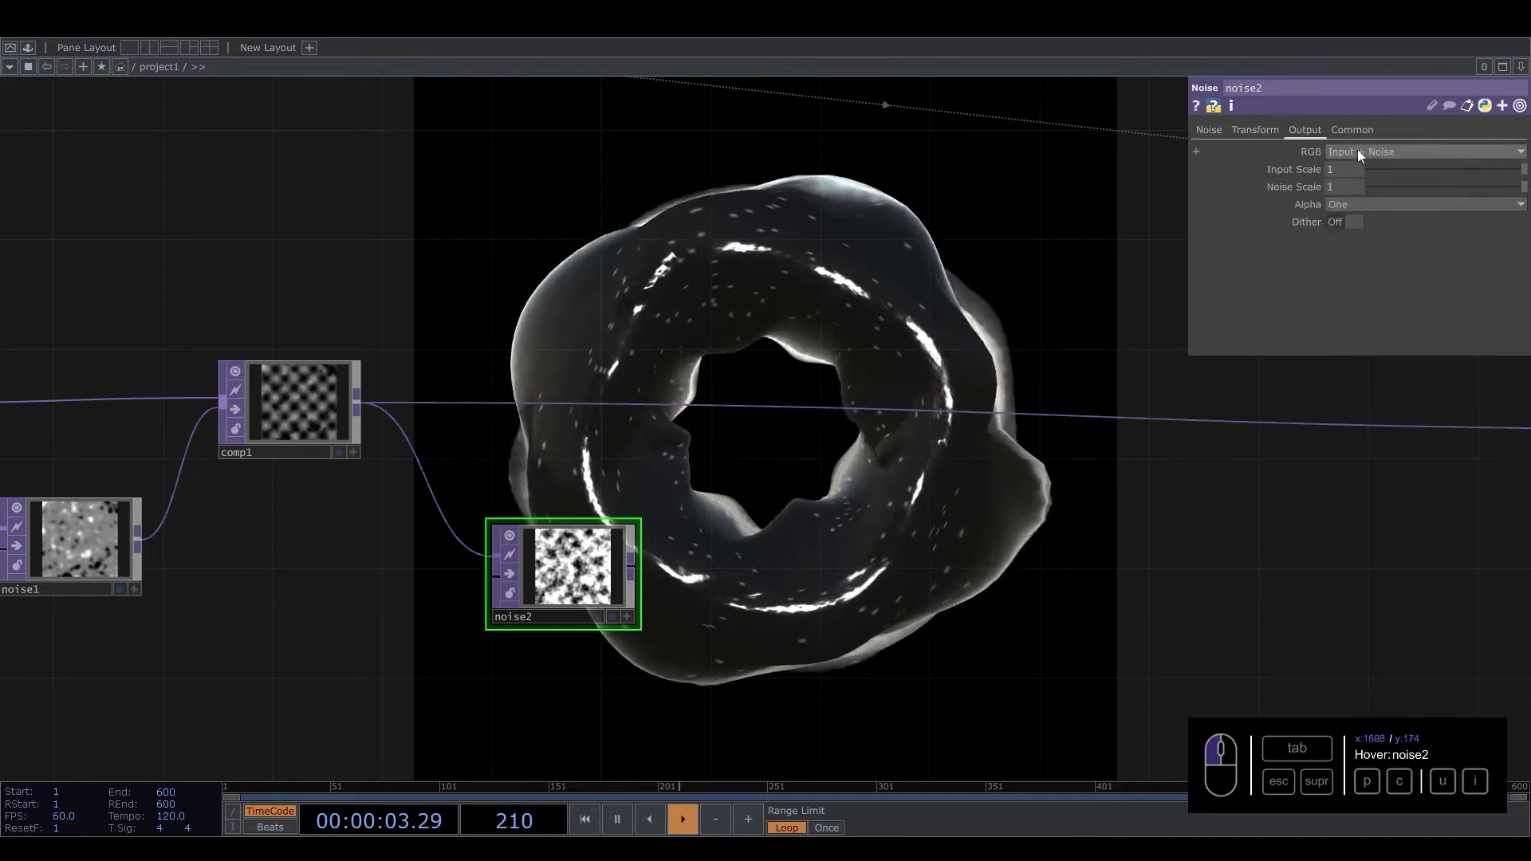
{"action": "left_click", "coordinate": [1210, 130]}
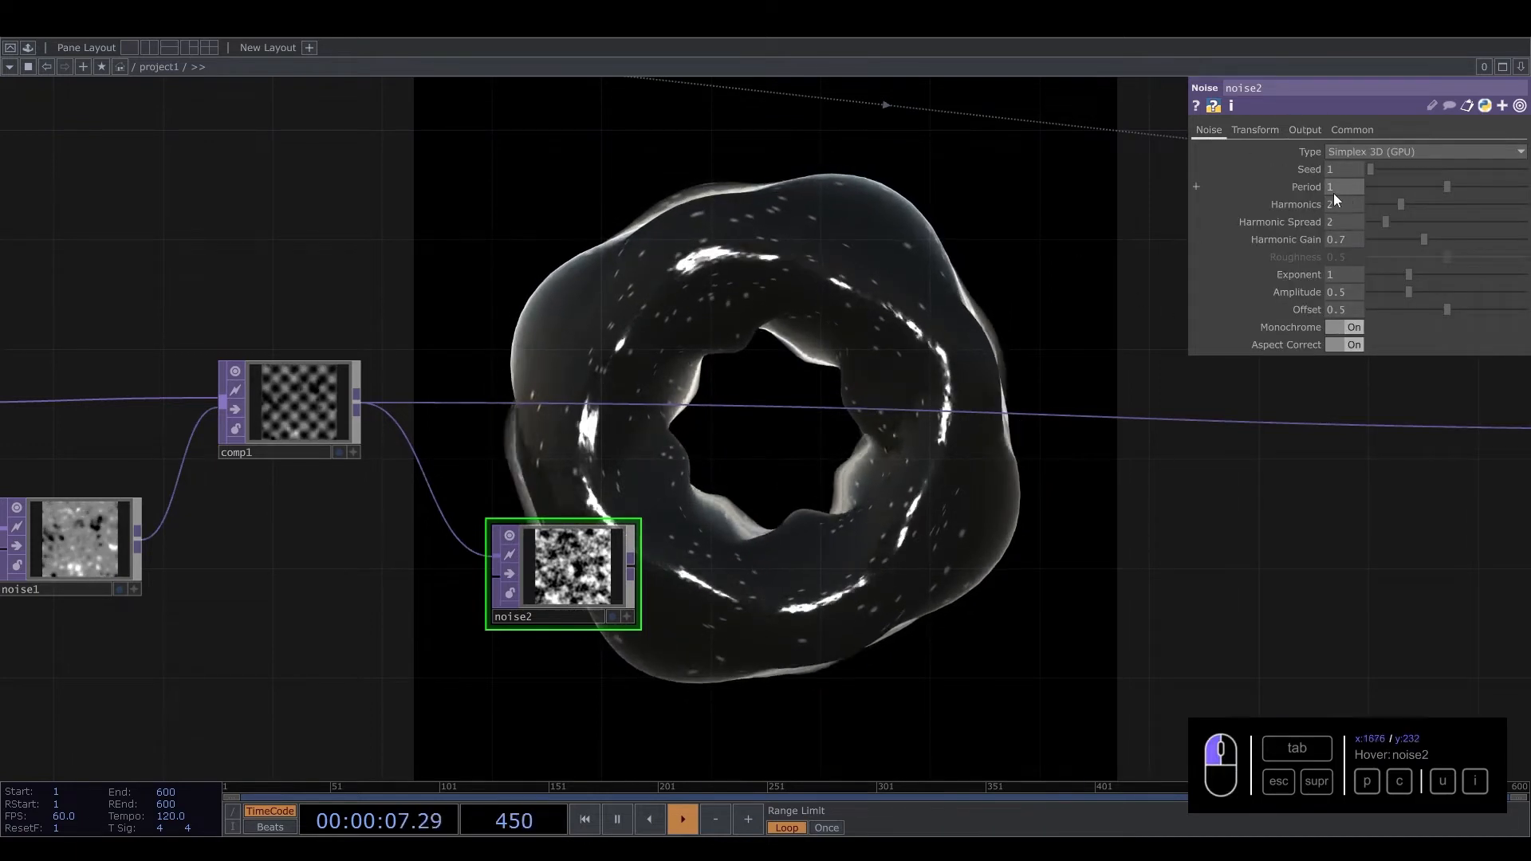
{"action": "left_click_drag", "start_coordinate": [1334, 194], "coordinate": [1322, 183]}
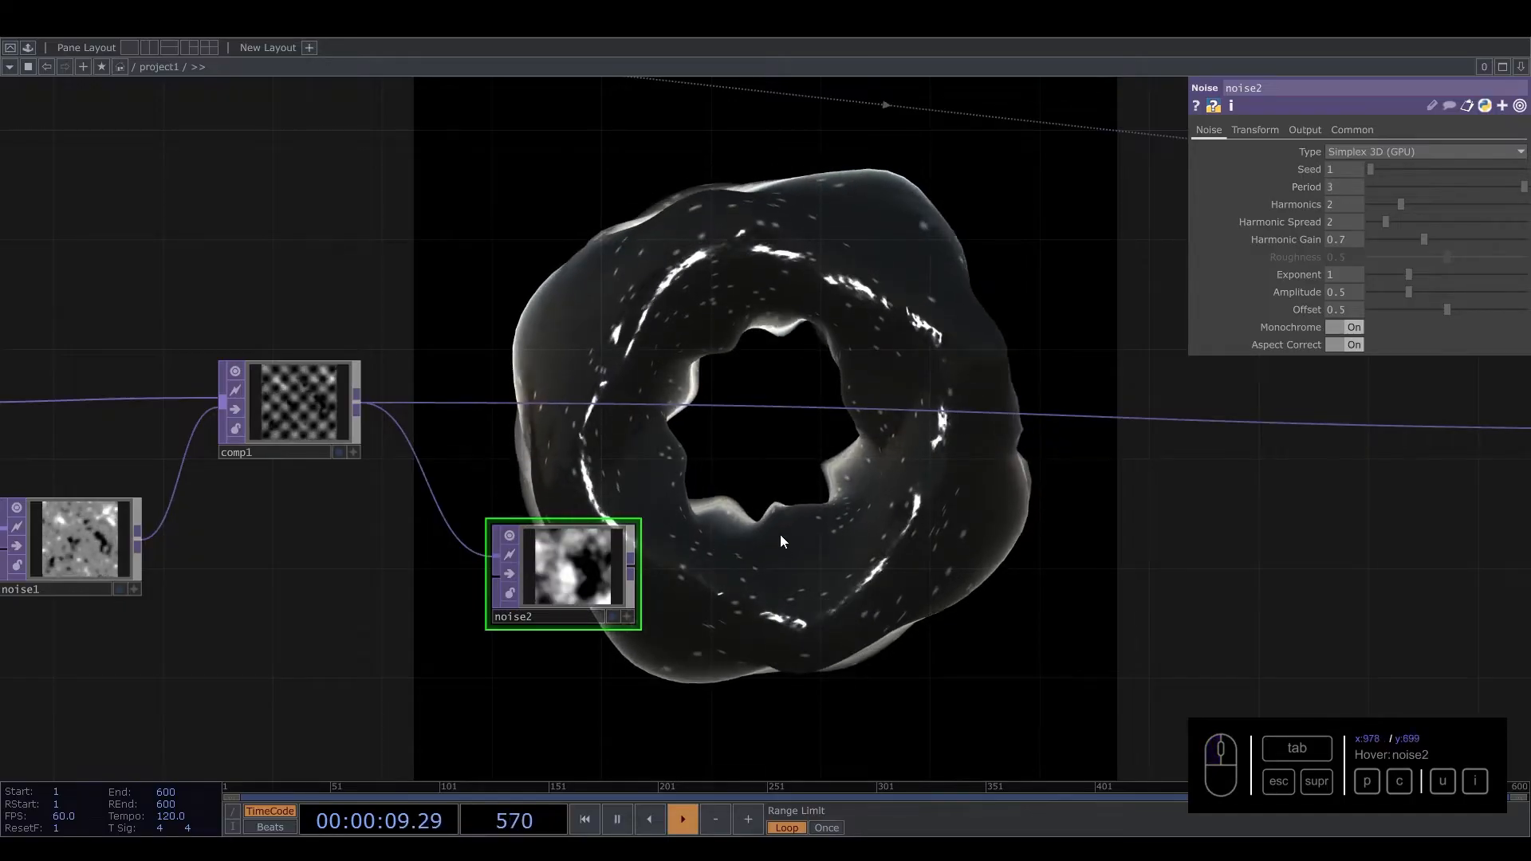
Step: Insert a Displace TOP into the wire between comp1 and null
{"action": "right_click", "coordinate": [770, 411]}
{"action": "left_click", "coordinate": [801, 390]}
{"action": "type", "text": "dis"}
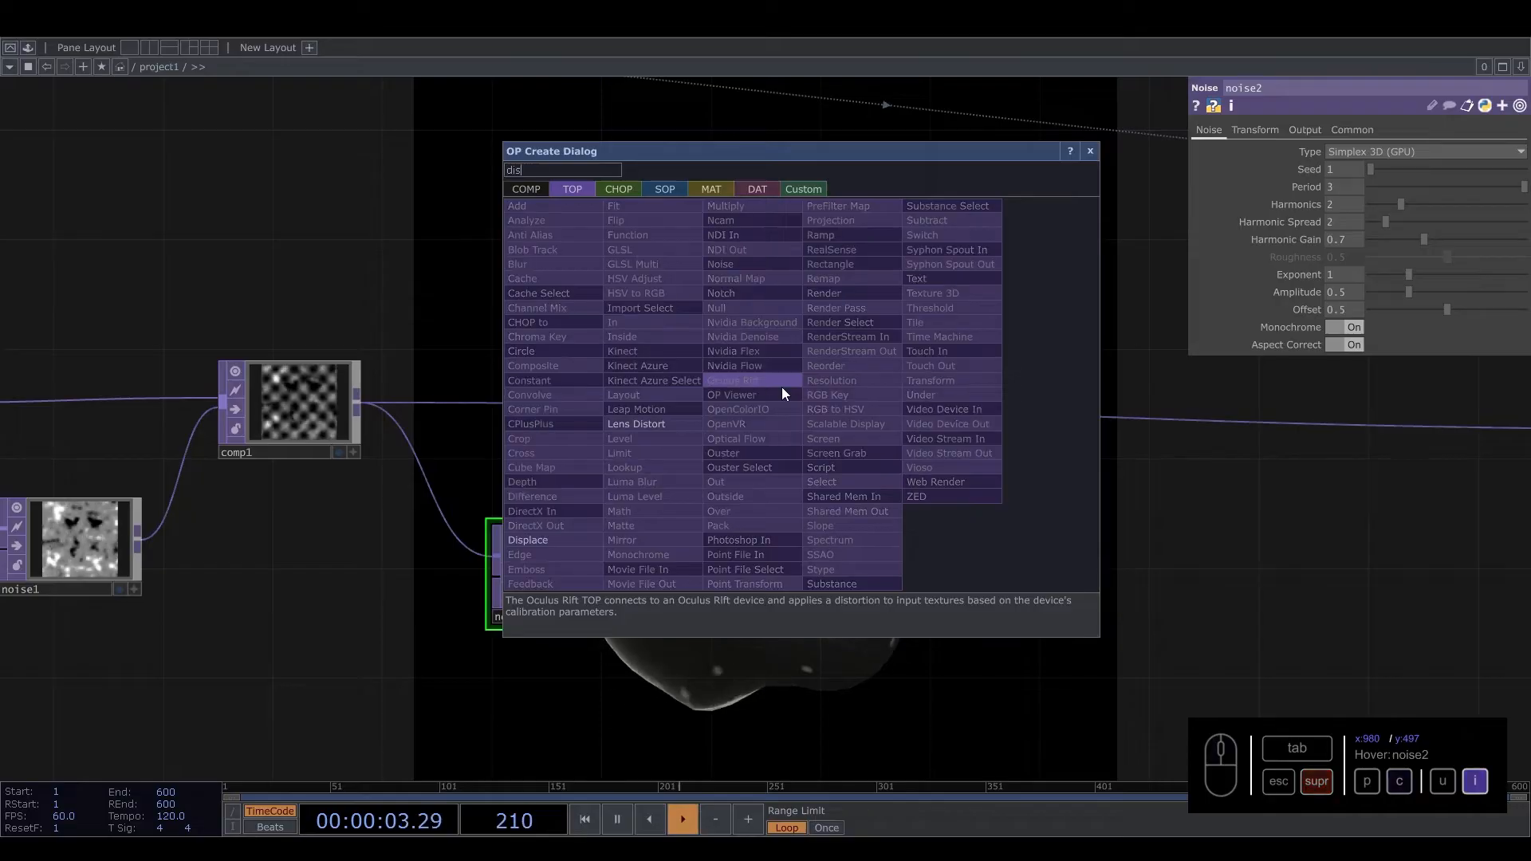
{"action": "left_click", "coordinate": [574, 540]}
{"action": "left_click", "coordinate": [773, 416]}
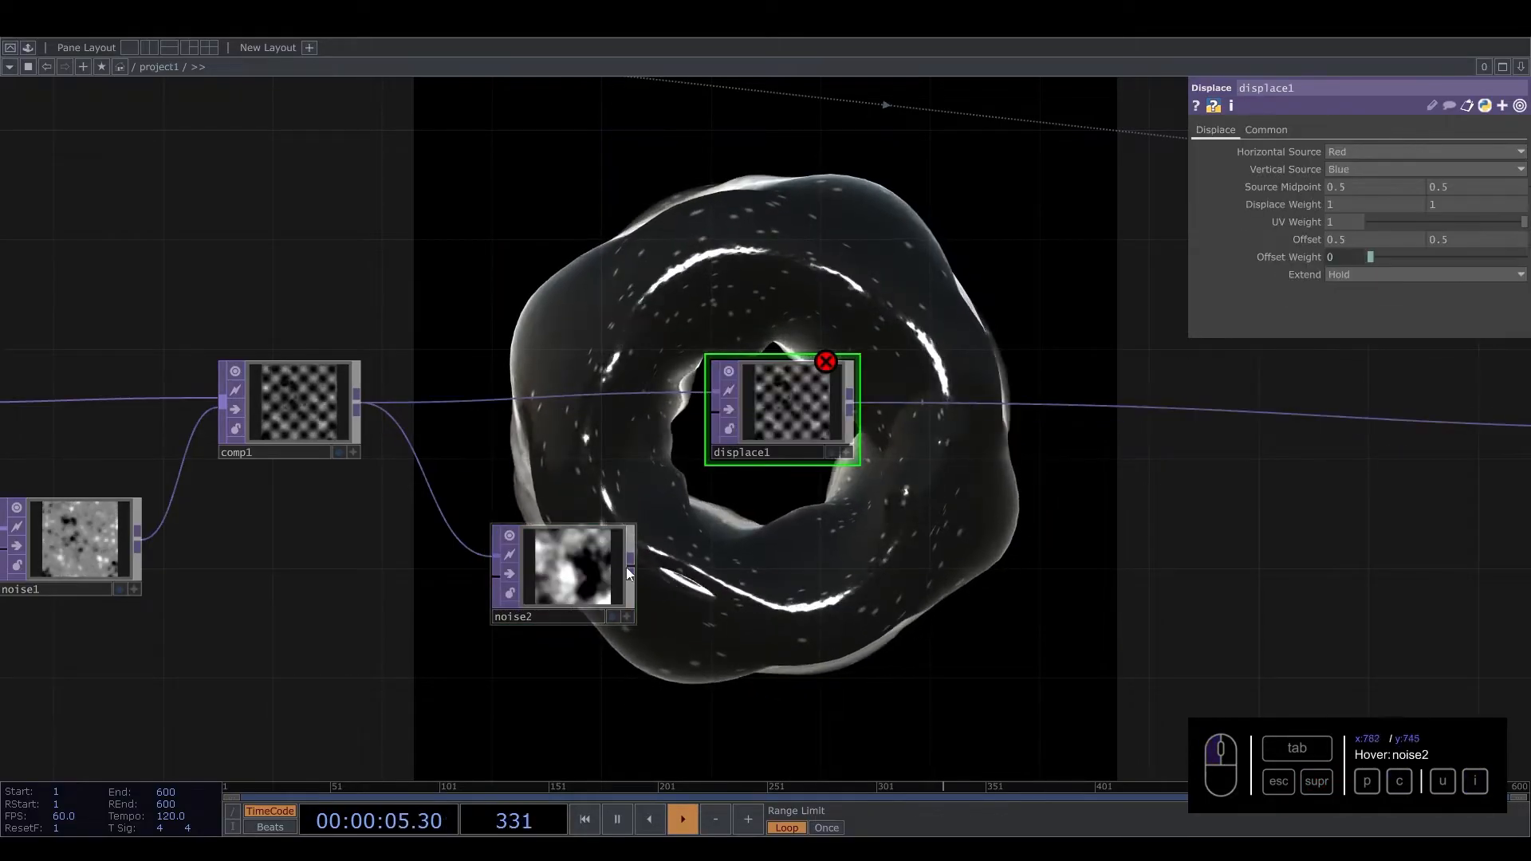
Step: Connect noise2's output to the second input of displace1 and inspect the displaced height map up close
{"action": "left_click_drag", "start_coordinate": [627, 567], "coordinate": [717, 413]}
{"action": "left_click_drag", "start_coordinate": [668, 264], "coordinate": [750, 424]}
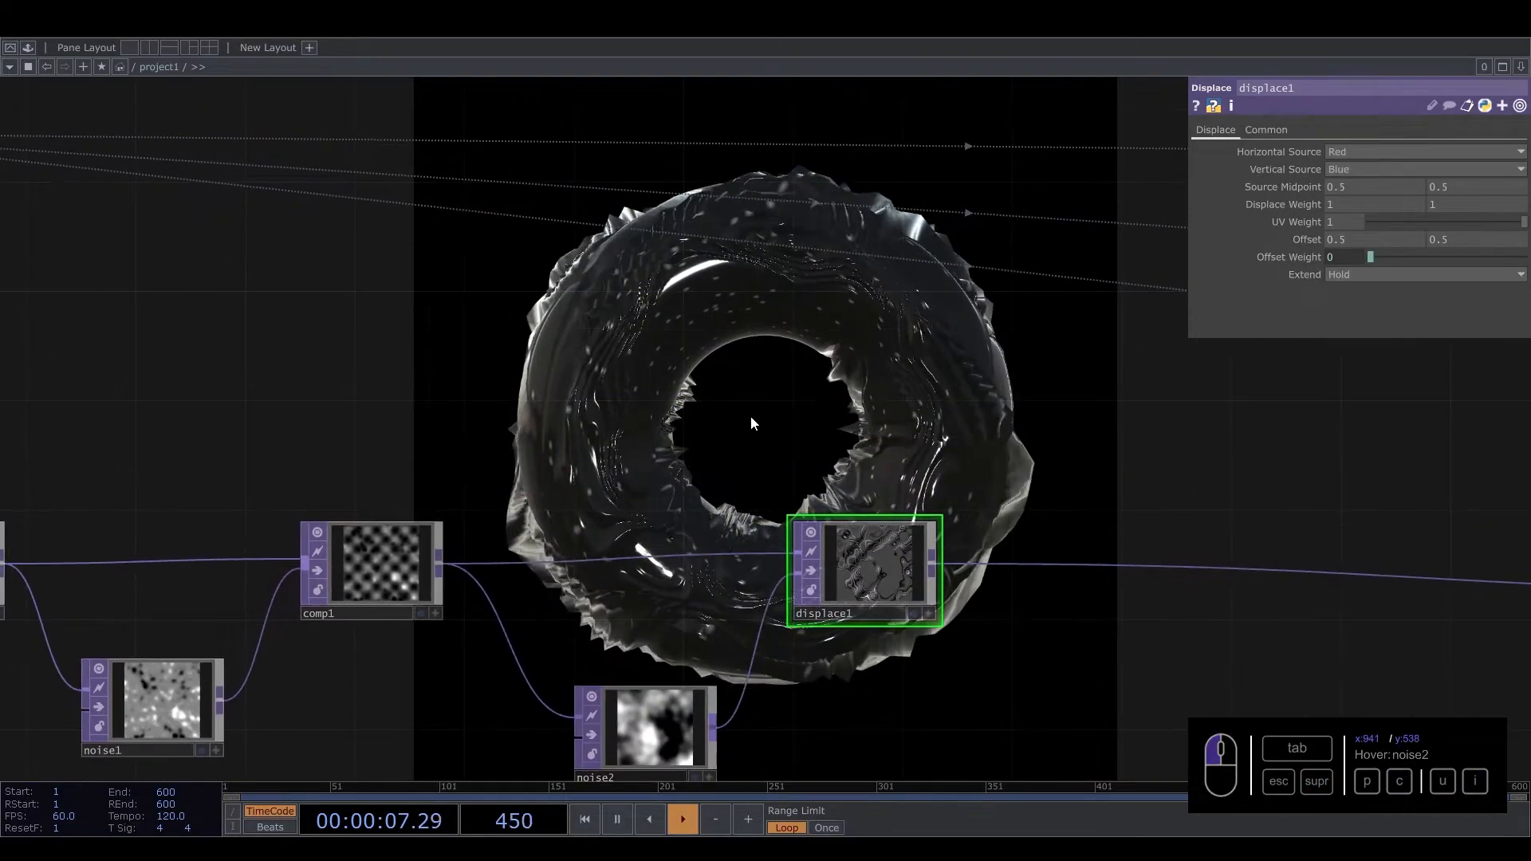
{"action": "left_click_drag", "start_coordinate": [639, 409], "coordinate": [686, 697]}
{"action": "mouse_move", "coordinate": [692, 478]}
{"action": "left_mouse_down"}
{"action": "mouse_move", "coordinate": [728, 692]}
{"action": "mouse_move", "coordinate": [694, 468]}
{"action": "left_mouse_up"}
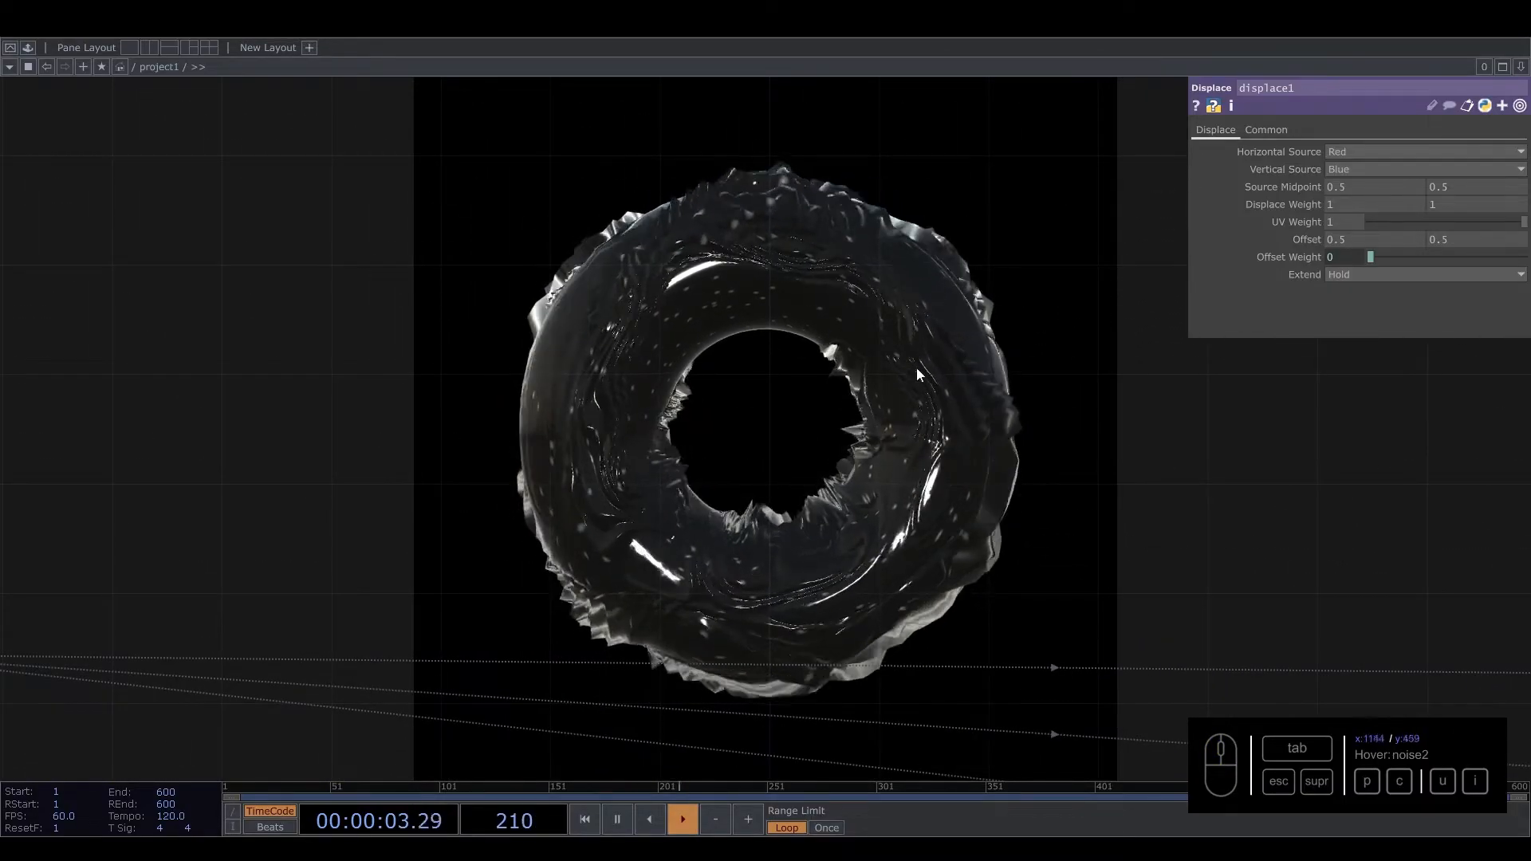
{"action": "left_click_drag", "start_coordinate": [1048, 770], "coordinate": [1002, 467]}
{"action": "left_click_drag", "start_coordinate": [994, 604], "coordinate": [978, 308]}
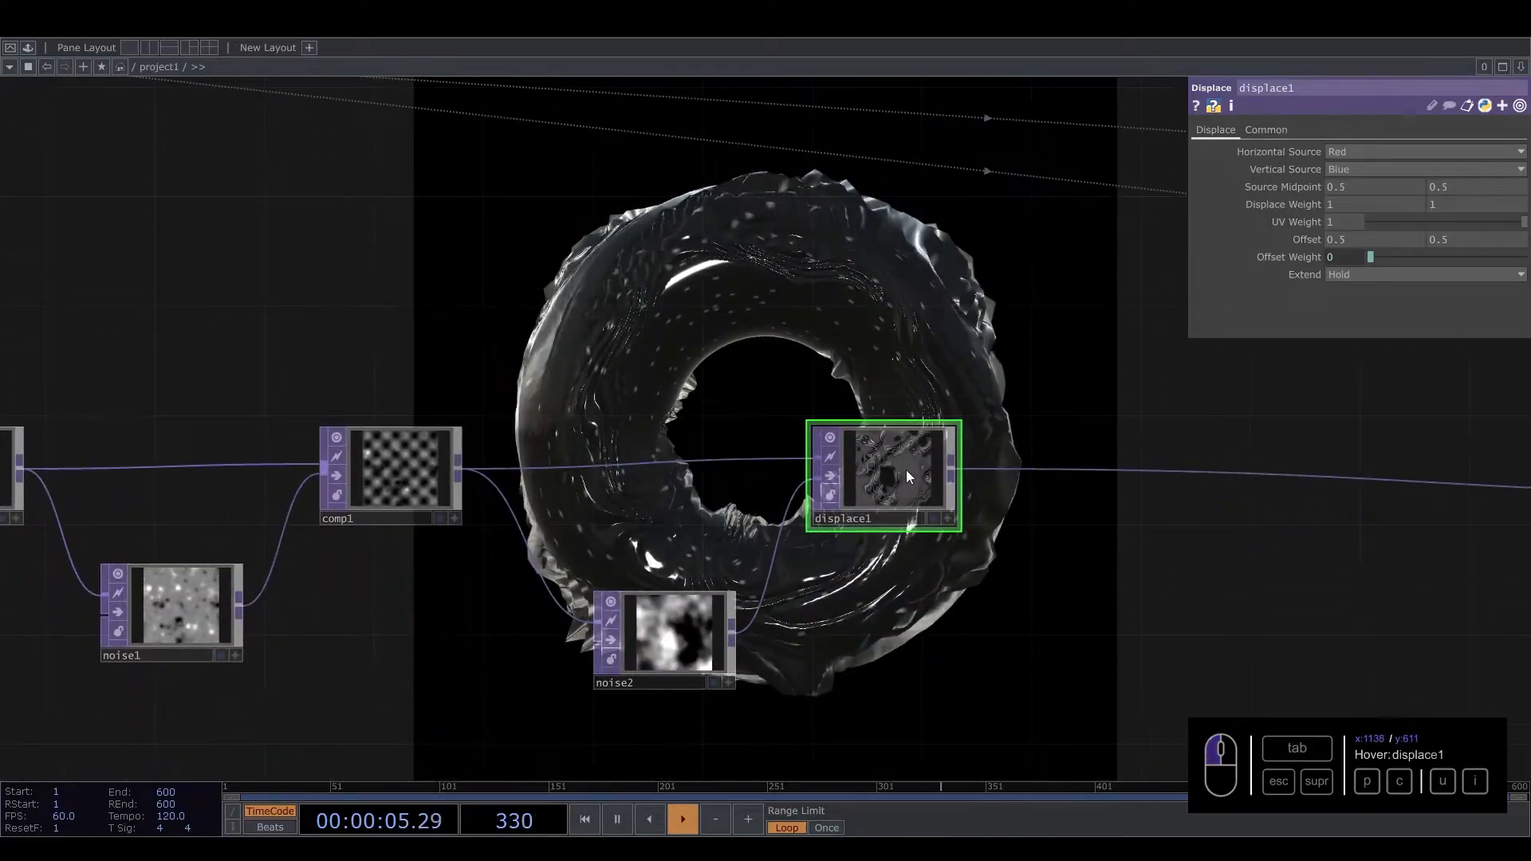
{"action": "scroll", "coordinate": [906, 470], "scroll_direction": "up", "scroll_amount": 10}
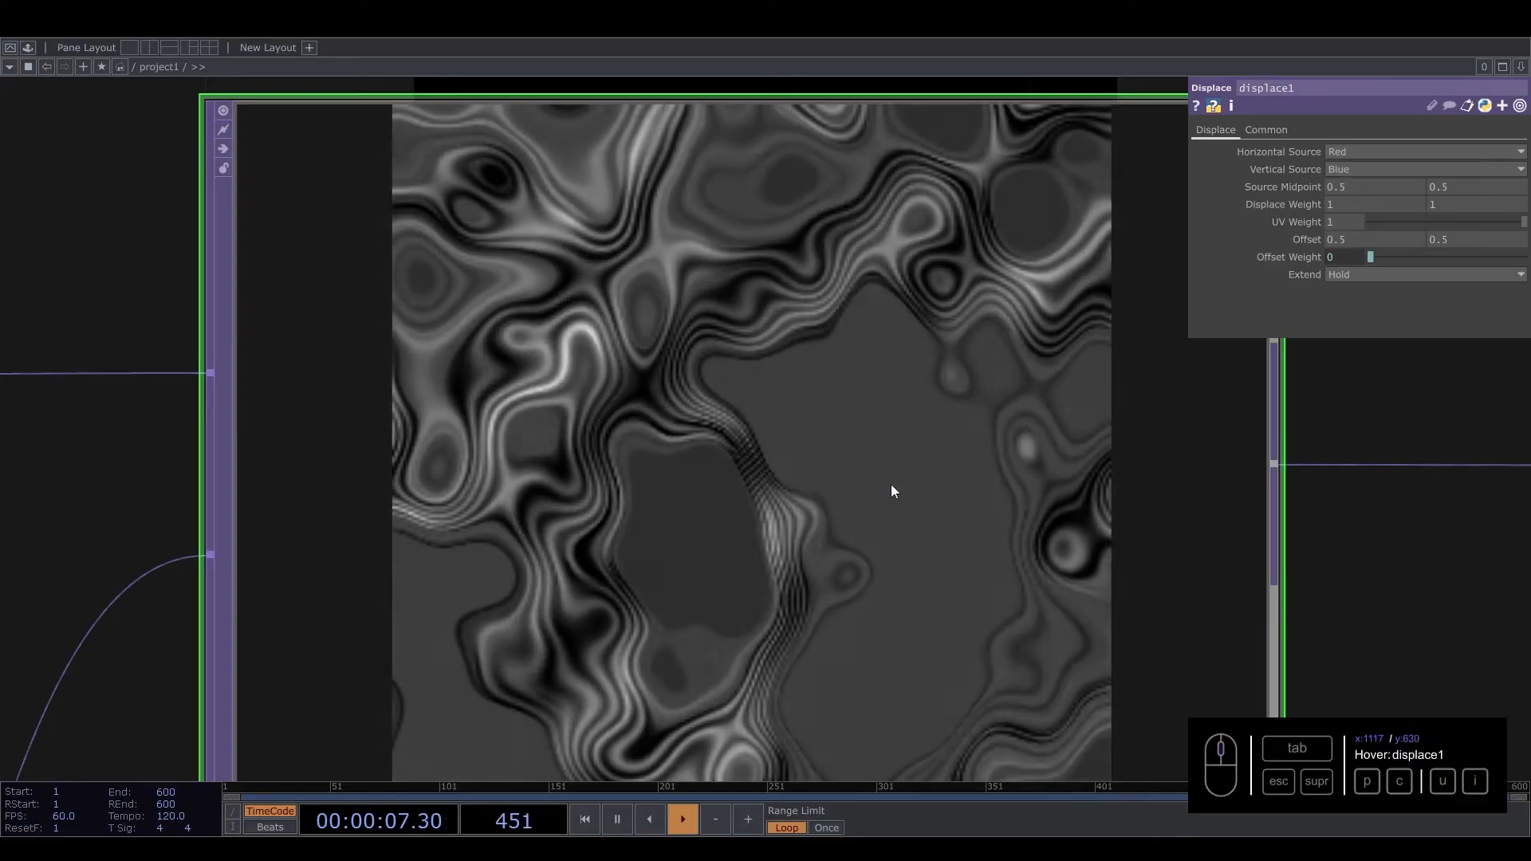
{"action": "scroll", "coordinate": [891, 485], "scroll_direction": "down", "scroll_amount": 10}
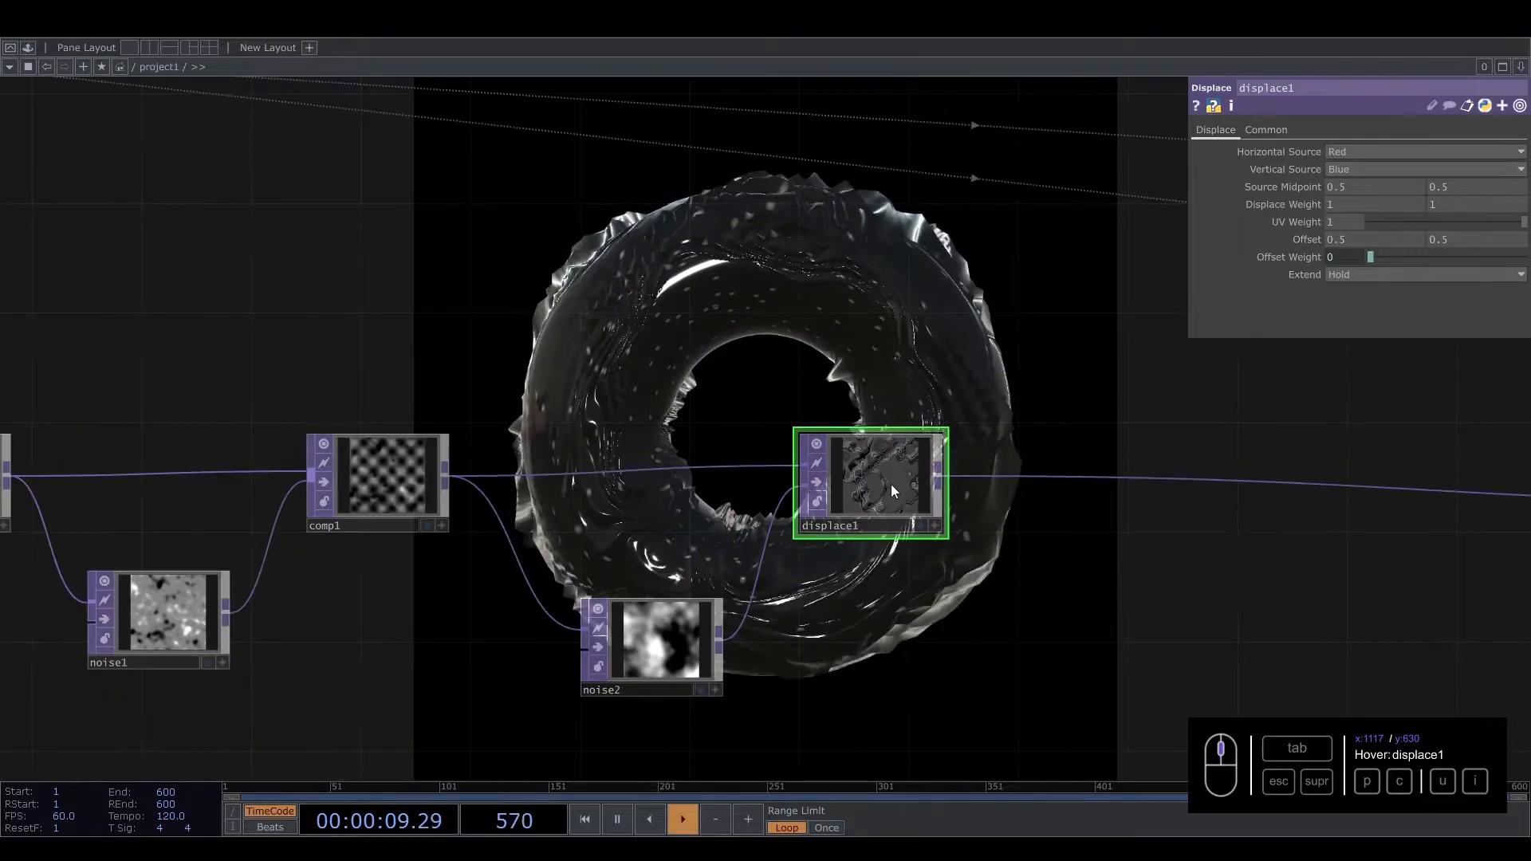
Step: Set noise2's Type to Simplex 4D (GPU) and its Exponent to 2
{"action": "left_click", "coordinate": [676, 631]}
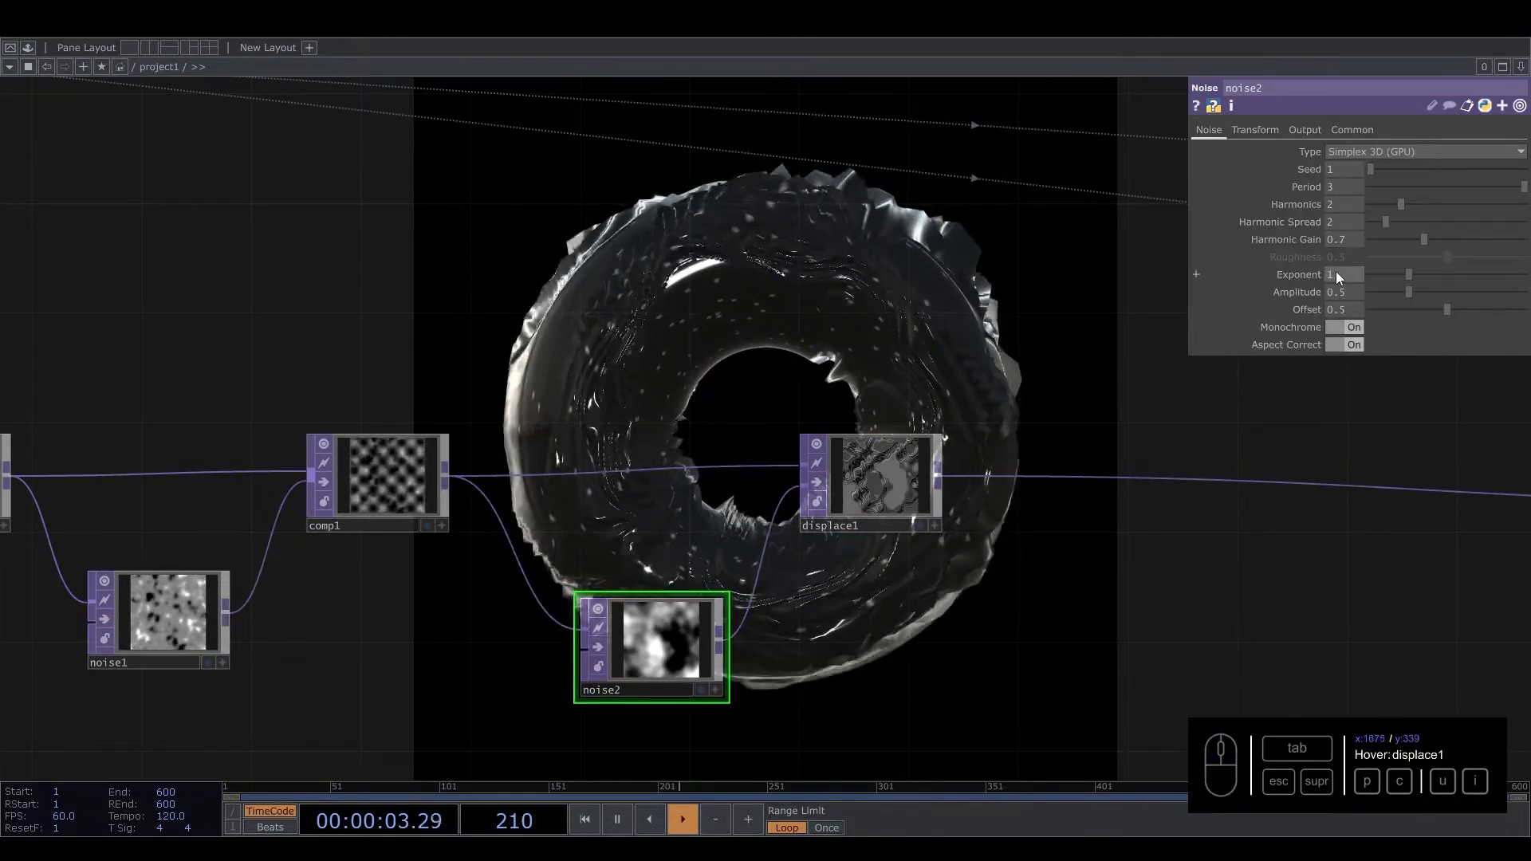
{"action": "left_click", "coordinate": [1380, 148]}
{"action": "left_click", "coordinate": [1366, 254]}
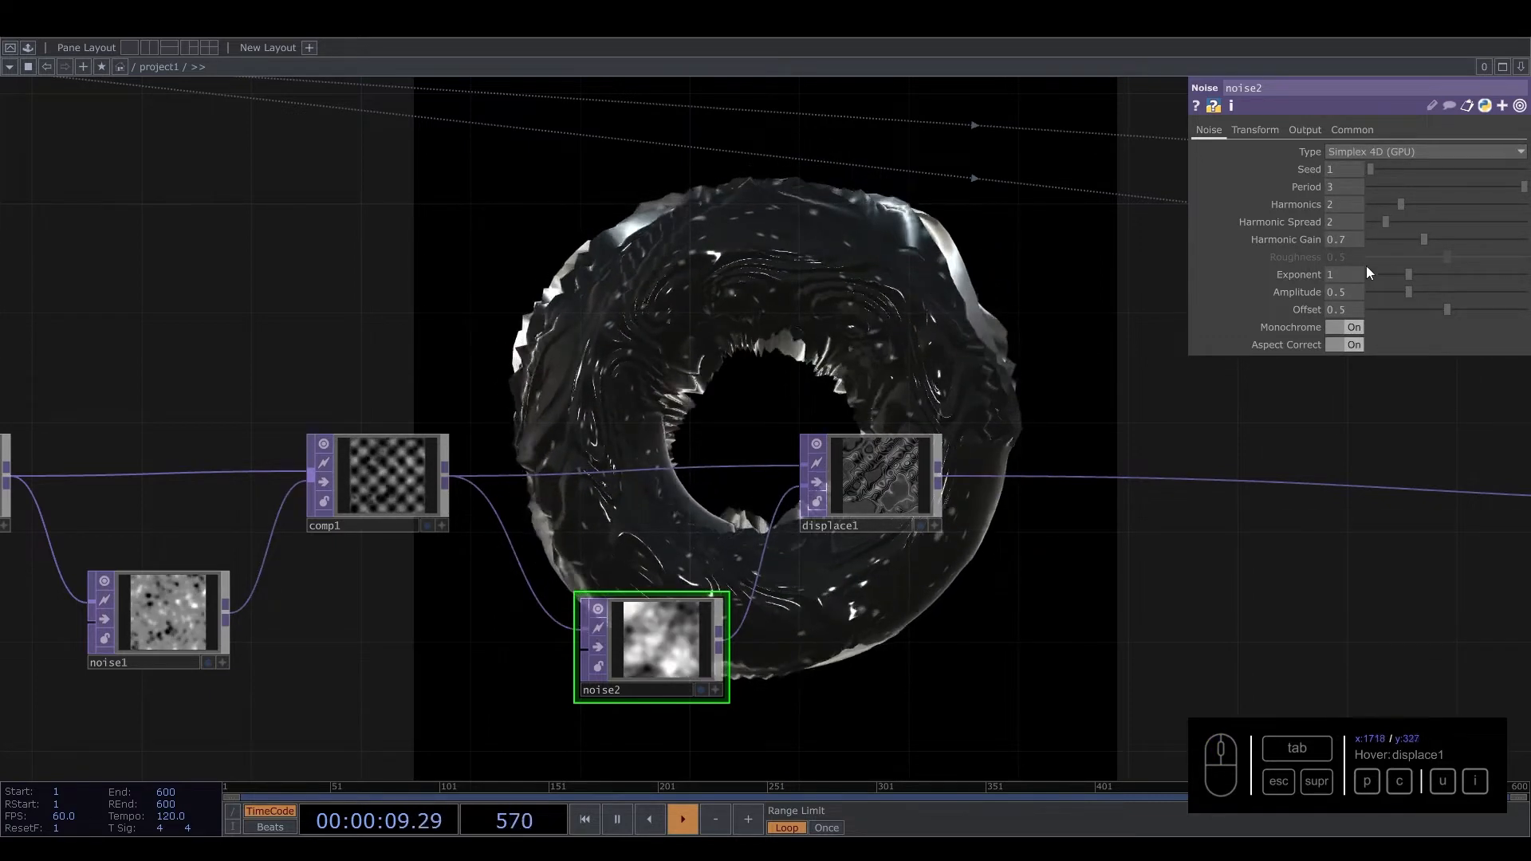
{"action": "left_click", "coordinate": [1339, 269]}
{"action": "type", "text": "2"}
{"action": "left_click", "coordinate": [939, 303]}
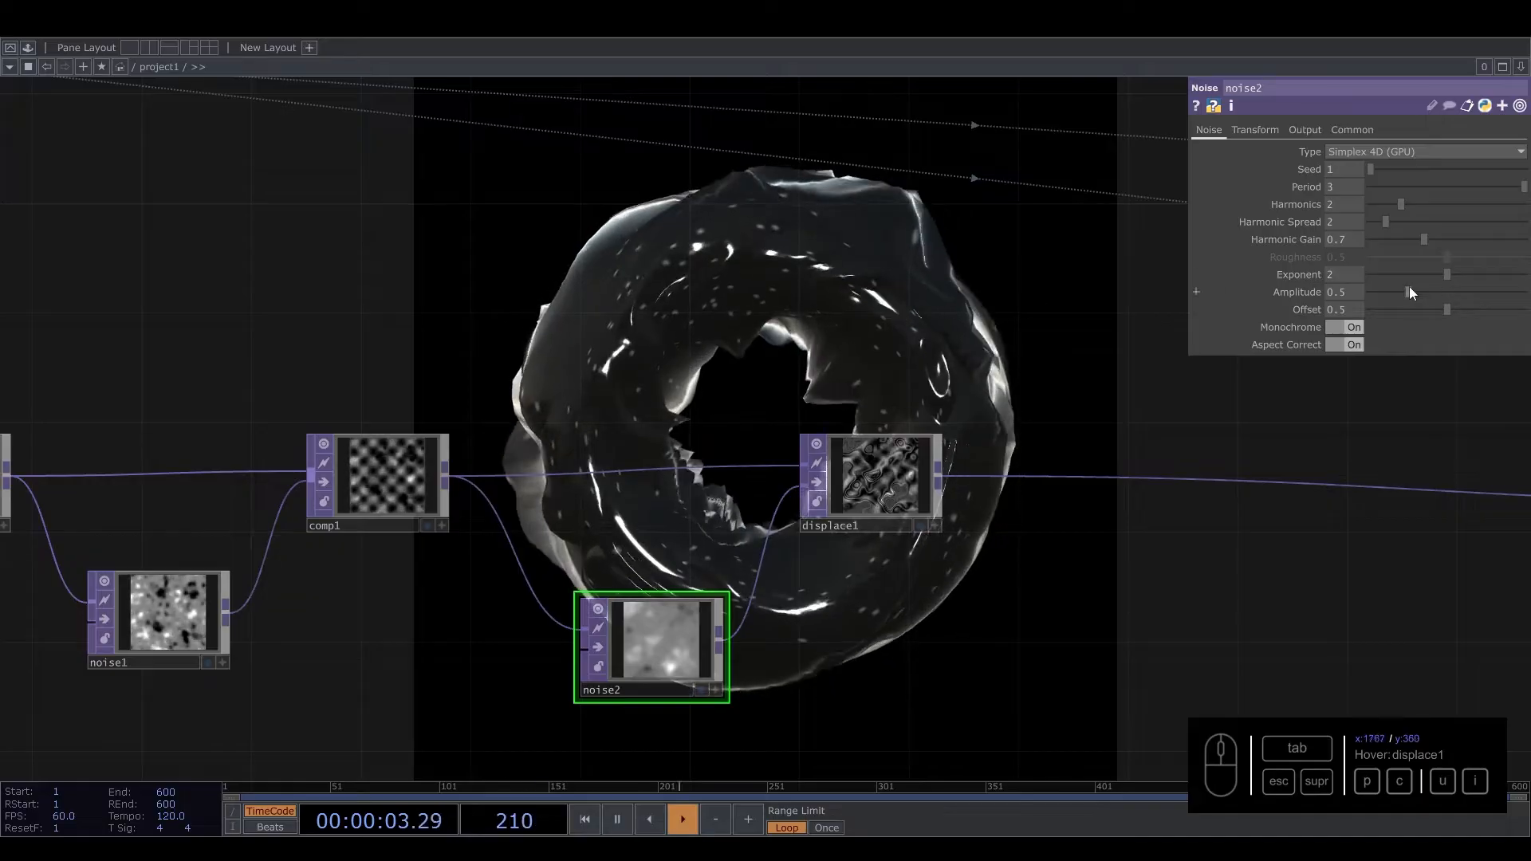
Step: Raise noise2's Amplitude to 2 and set its Period to 5
{"action": "left_click_drag", "start_coordinate": [1409, 288], "coordinate": [1456, 293]}
{"action": "left_click_drag", "start_coordinate": [1446, 293], "coordinate": [1478, 294]}
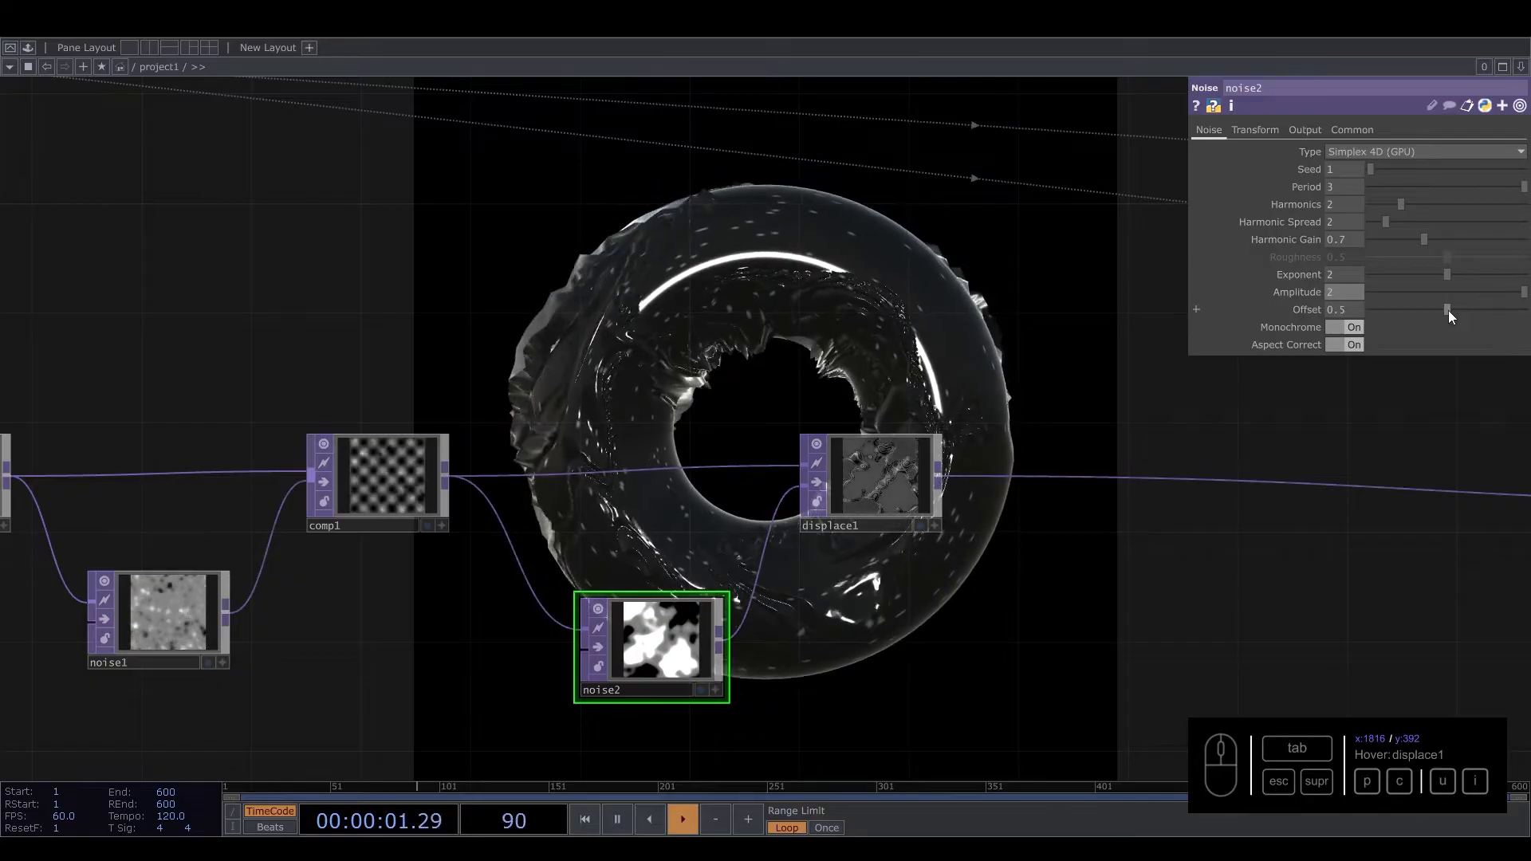
{"action": "left_click_drag", "start_coordinate": [1351, 188], "coordinate": [992, 190]}
{"action": "type", "text": "5"}
{"action": "key", "text": "Return"}
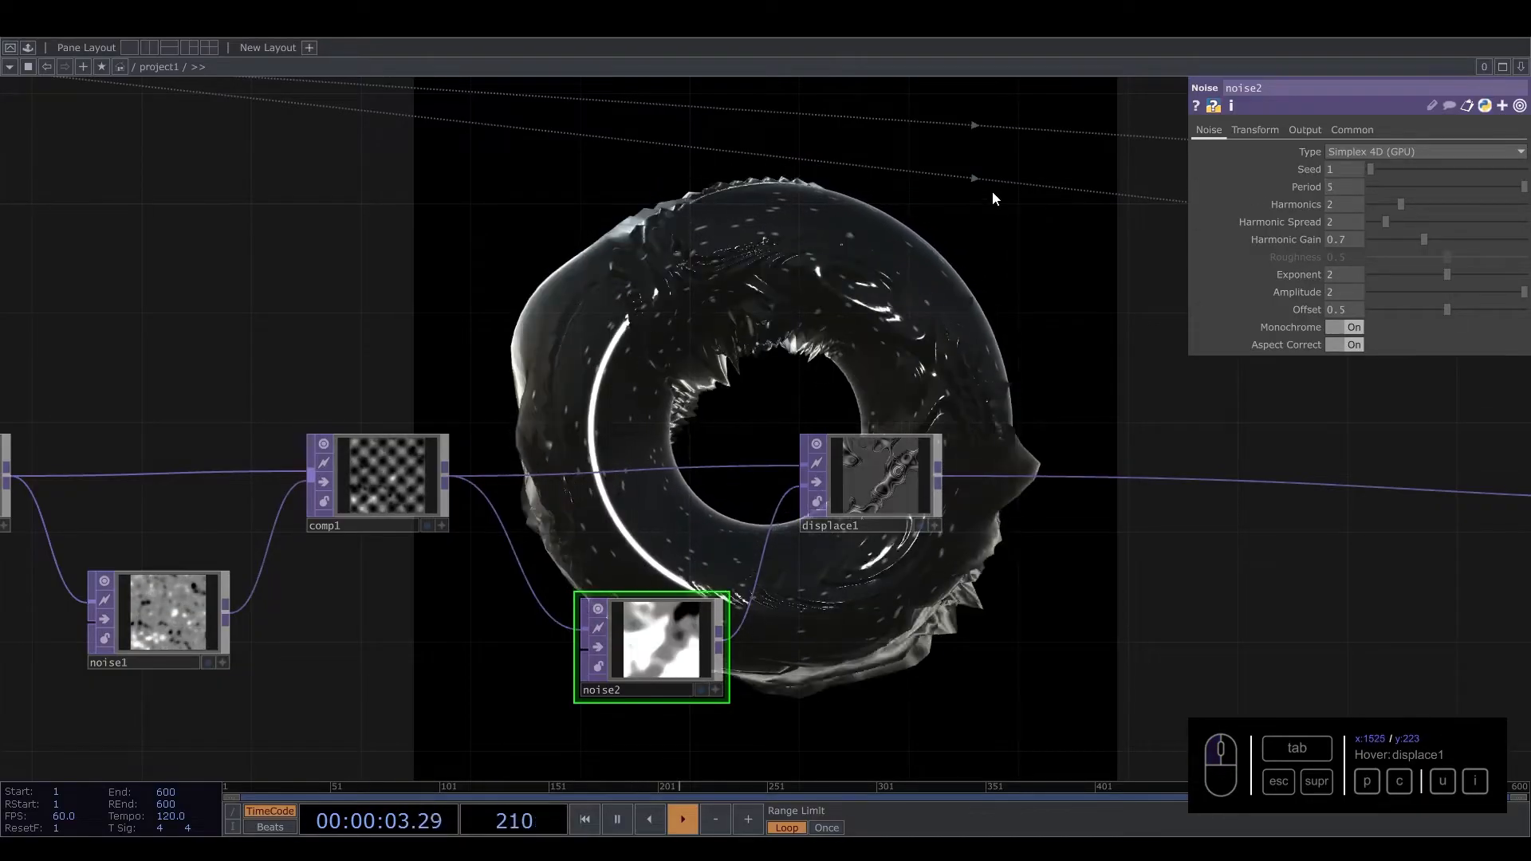
Step: Reduce noise2's Harmonics to 1 and raise its Harmonic Gain to about 1.22
{"action": "left_click_drag", "start_coordinate": [840, 290], "coordinate": [878, 342]}
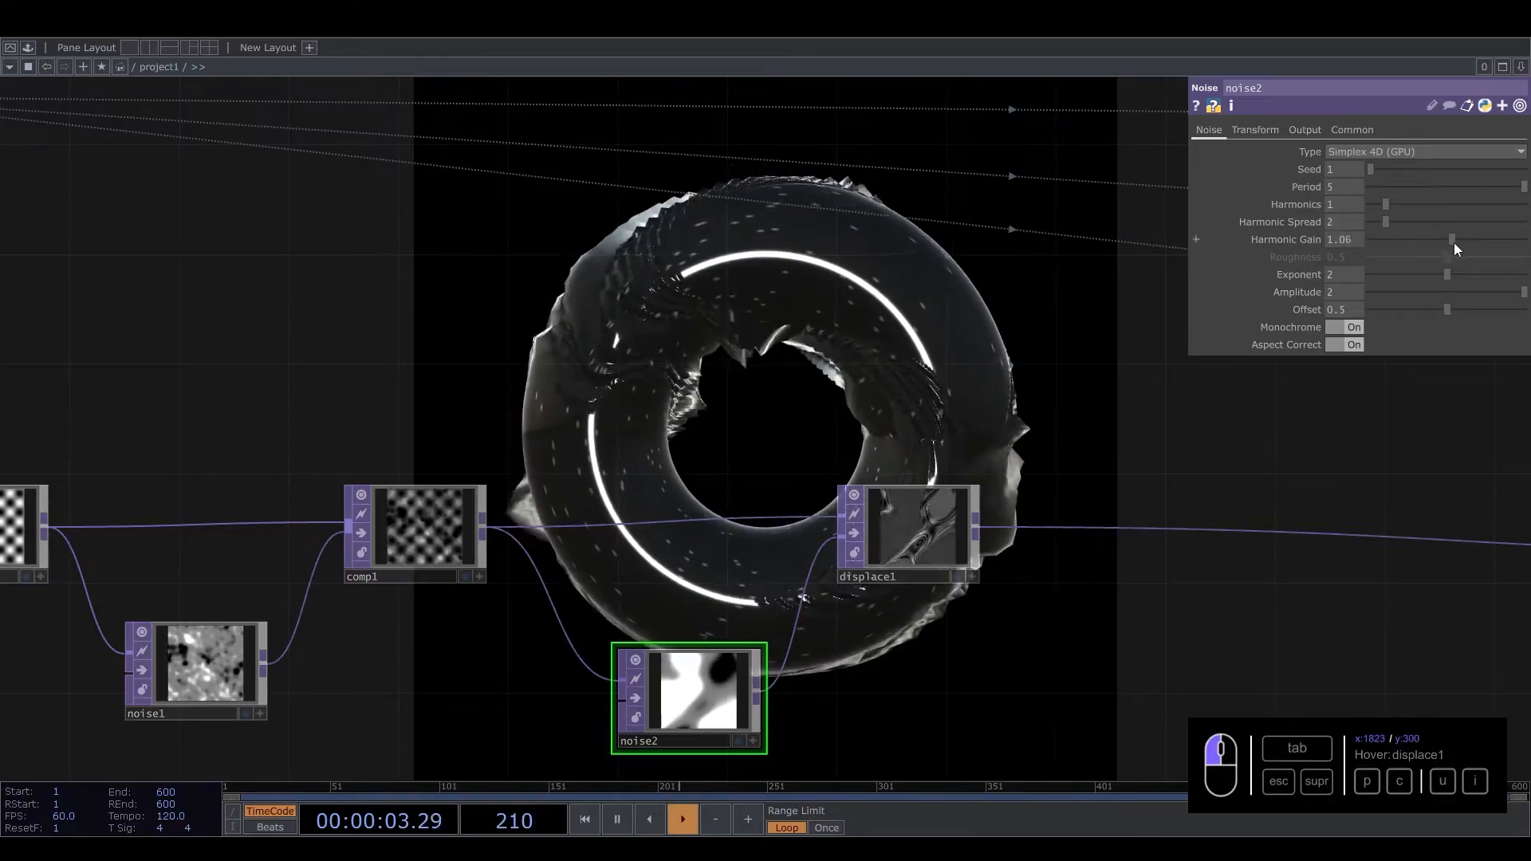
{"action": "left_click_drag", "start_coordinate": [1463, 242], "coordinate": [1466, 240]}
{"action": "scroll", "coordinate": [1026, 367], "scroll_direction": "down", "scroll_amount": 5}
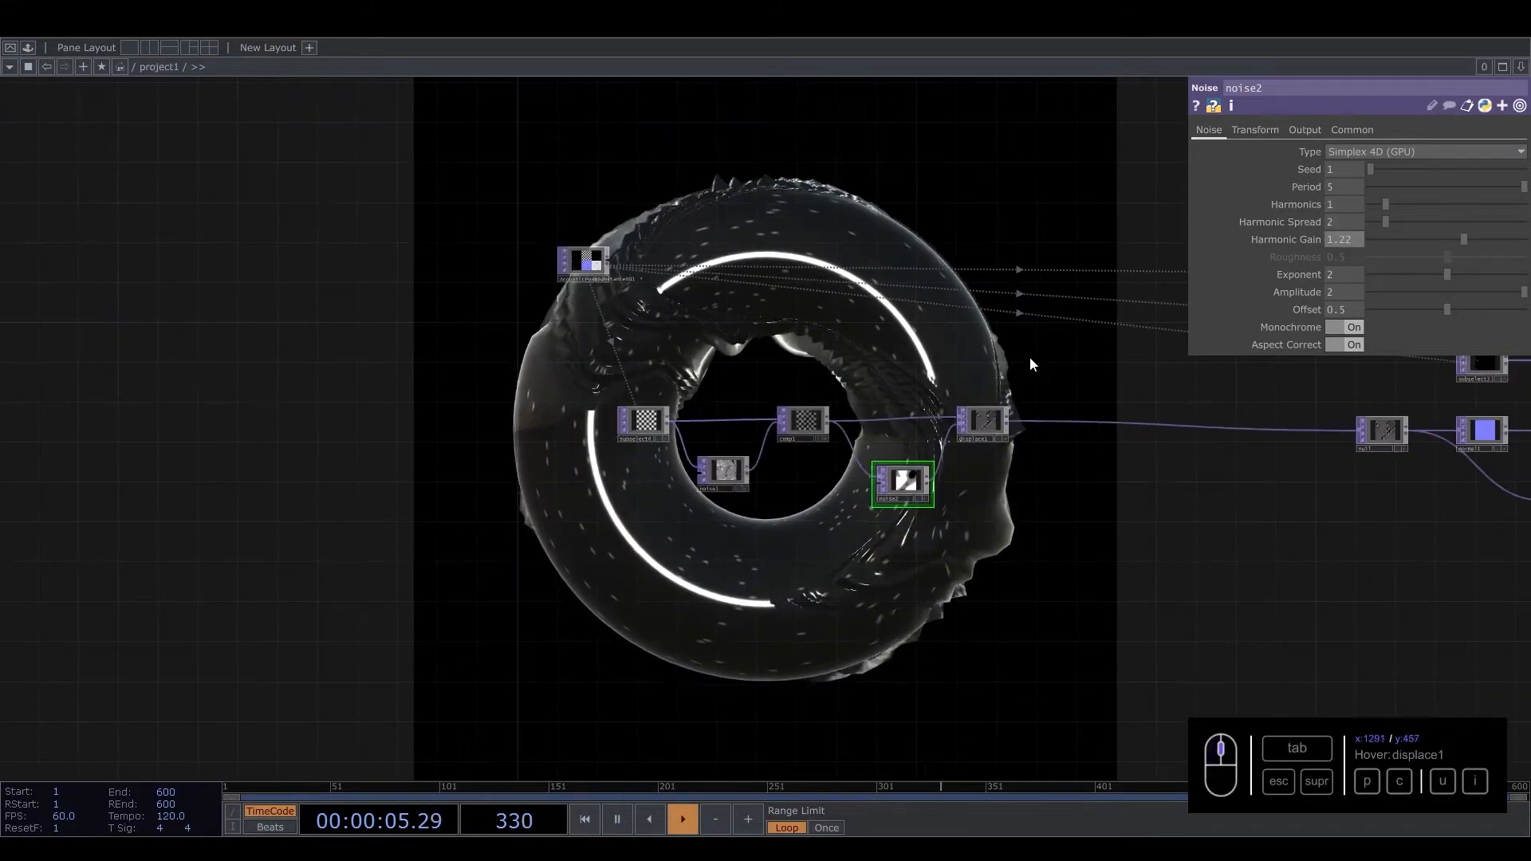
{"action": "scroll", "coordinate": [945, 506], "scroll_direction": "up", "scroll_amount": 4}
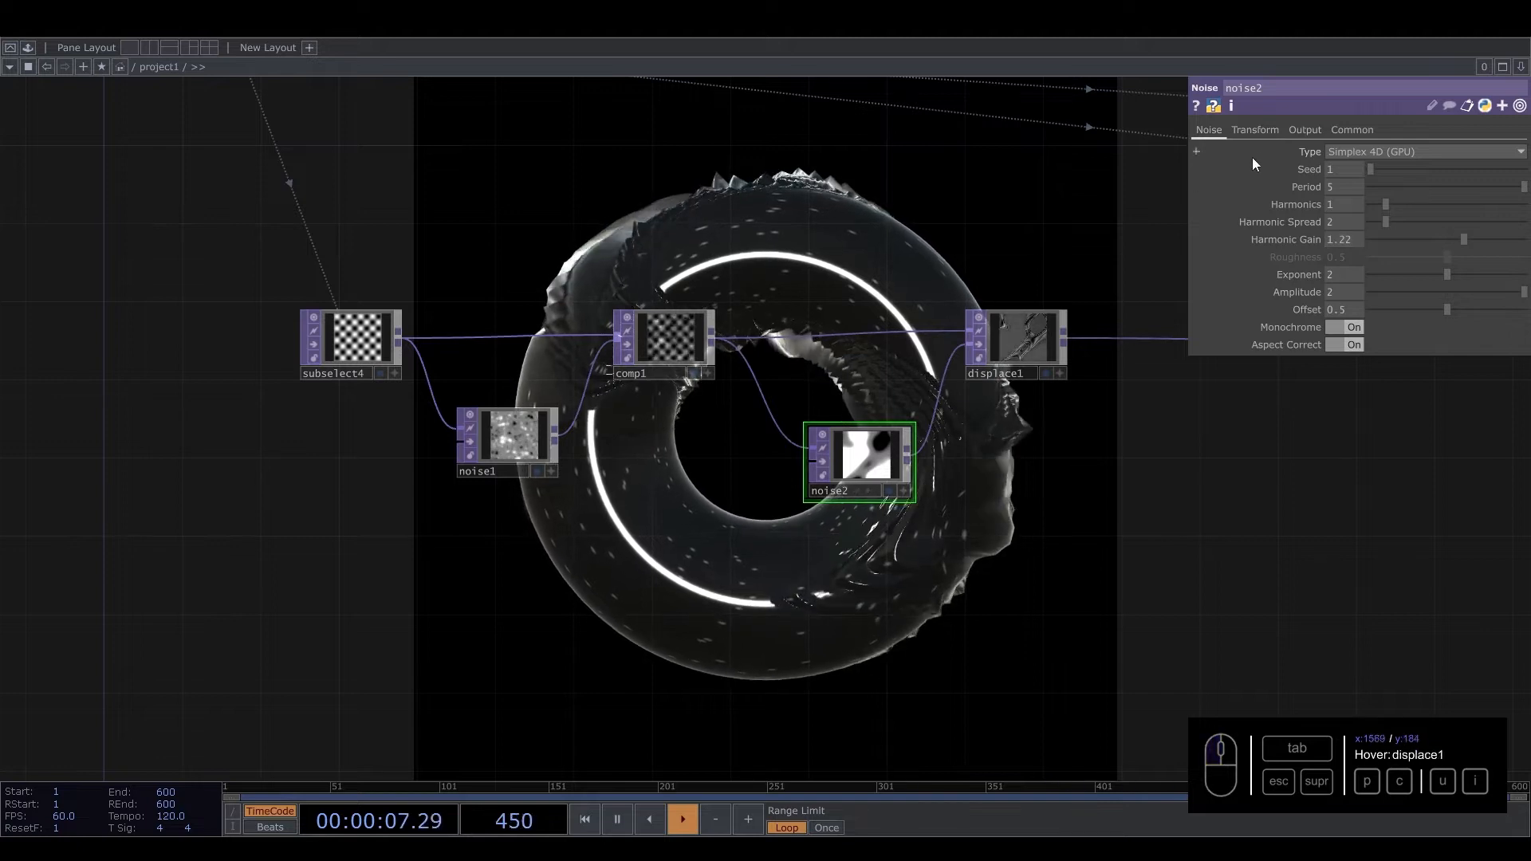
Step: Animate noise2 by setting its Translate 4D to the expression absTime.seconds * 0.1
{"action": "left_click", "coordinate": [1341, 258]}
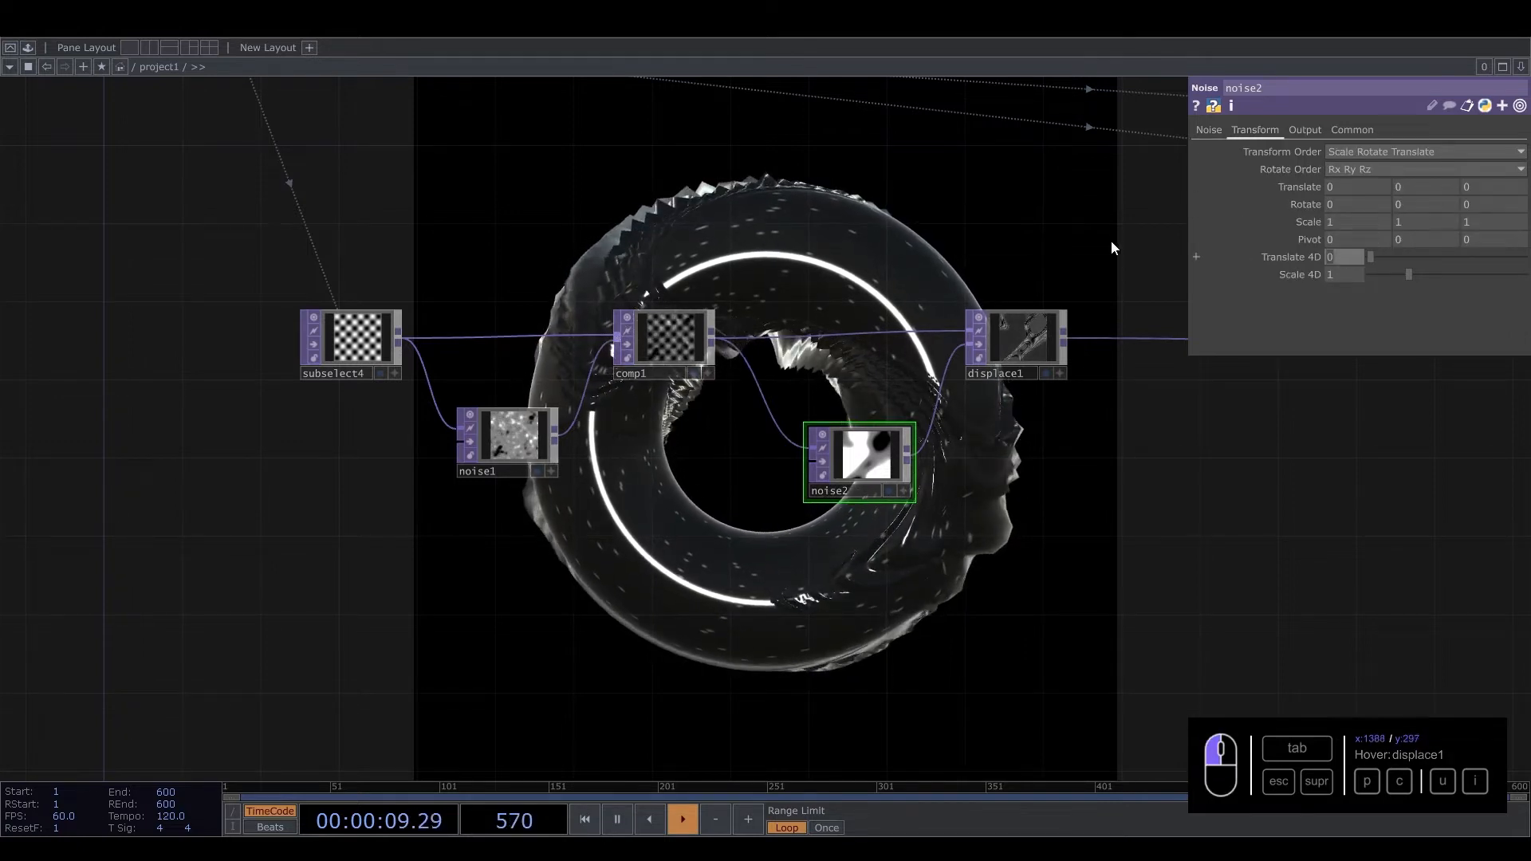
{"action": "type", "text": "absTime.s"}
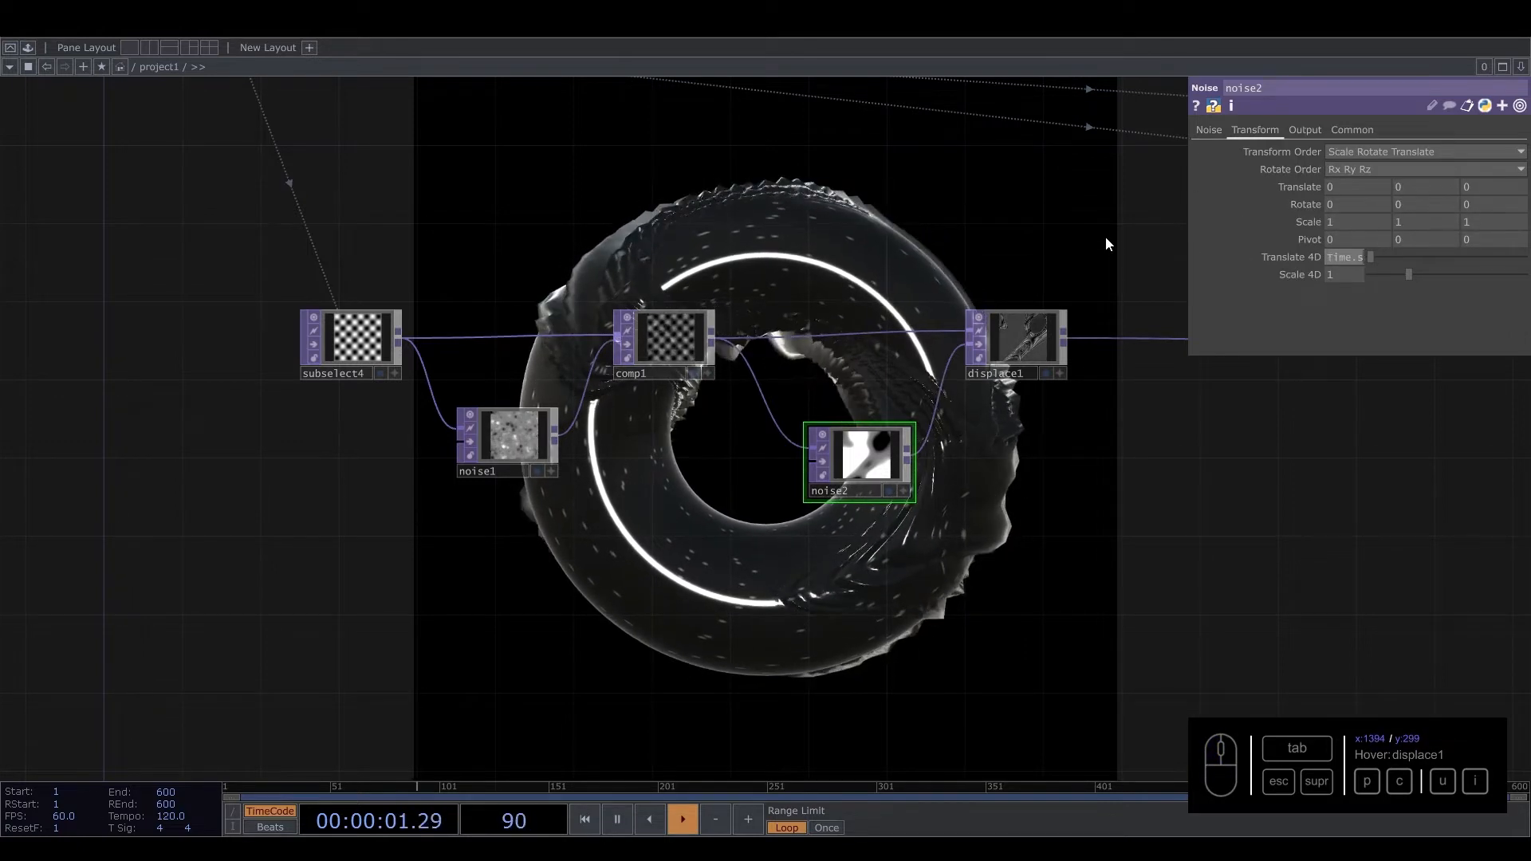
{"action": "type", "text": "econds * 0."}
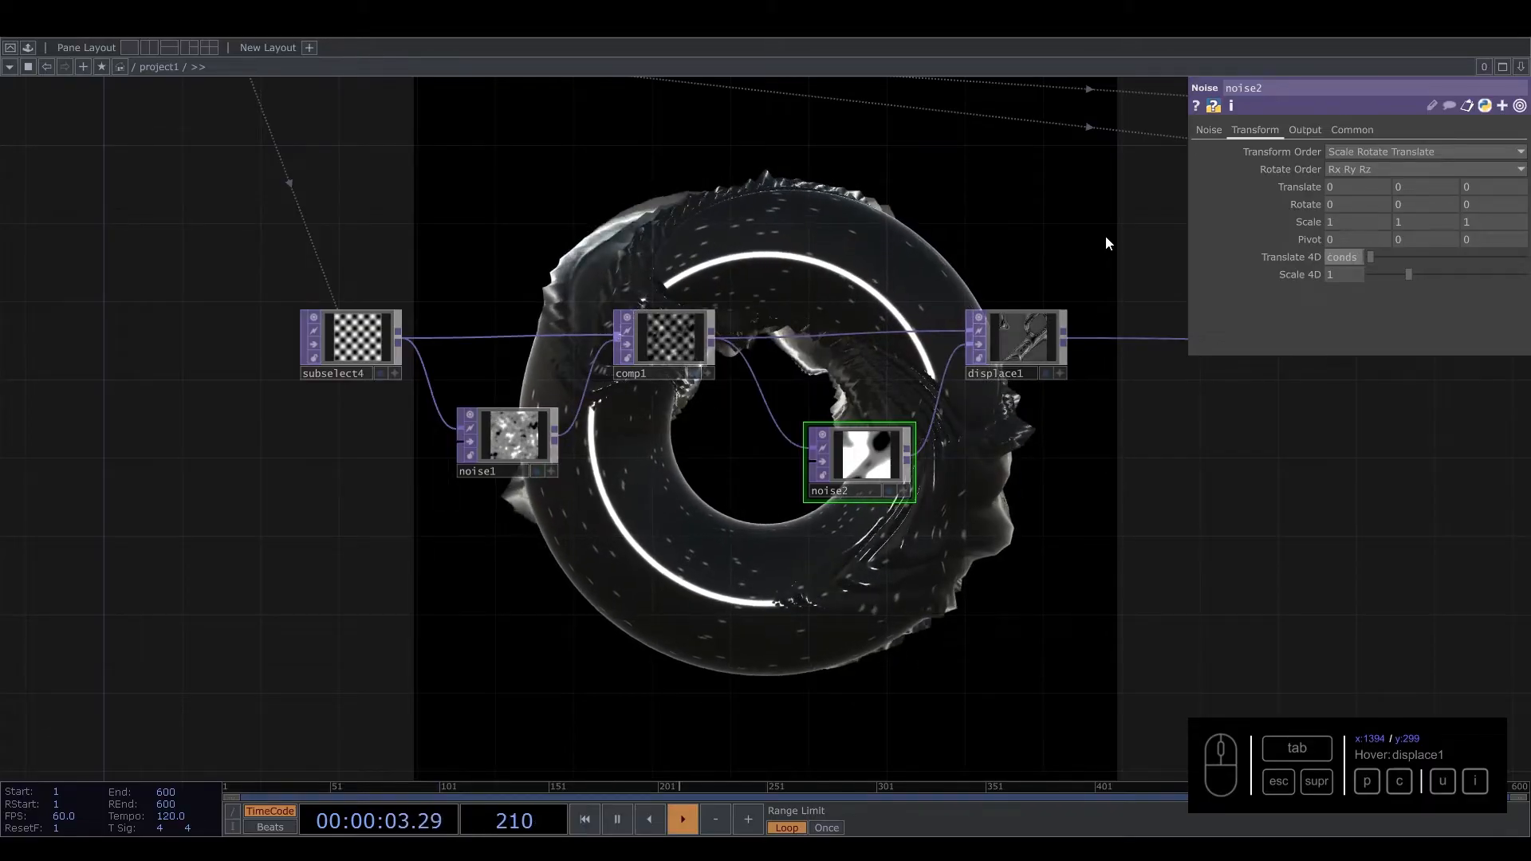
{"action": "type", "text": "1"}
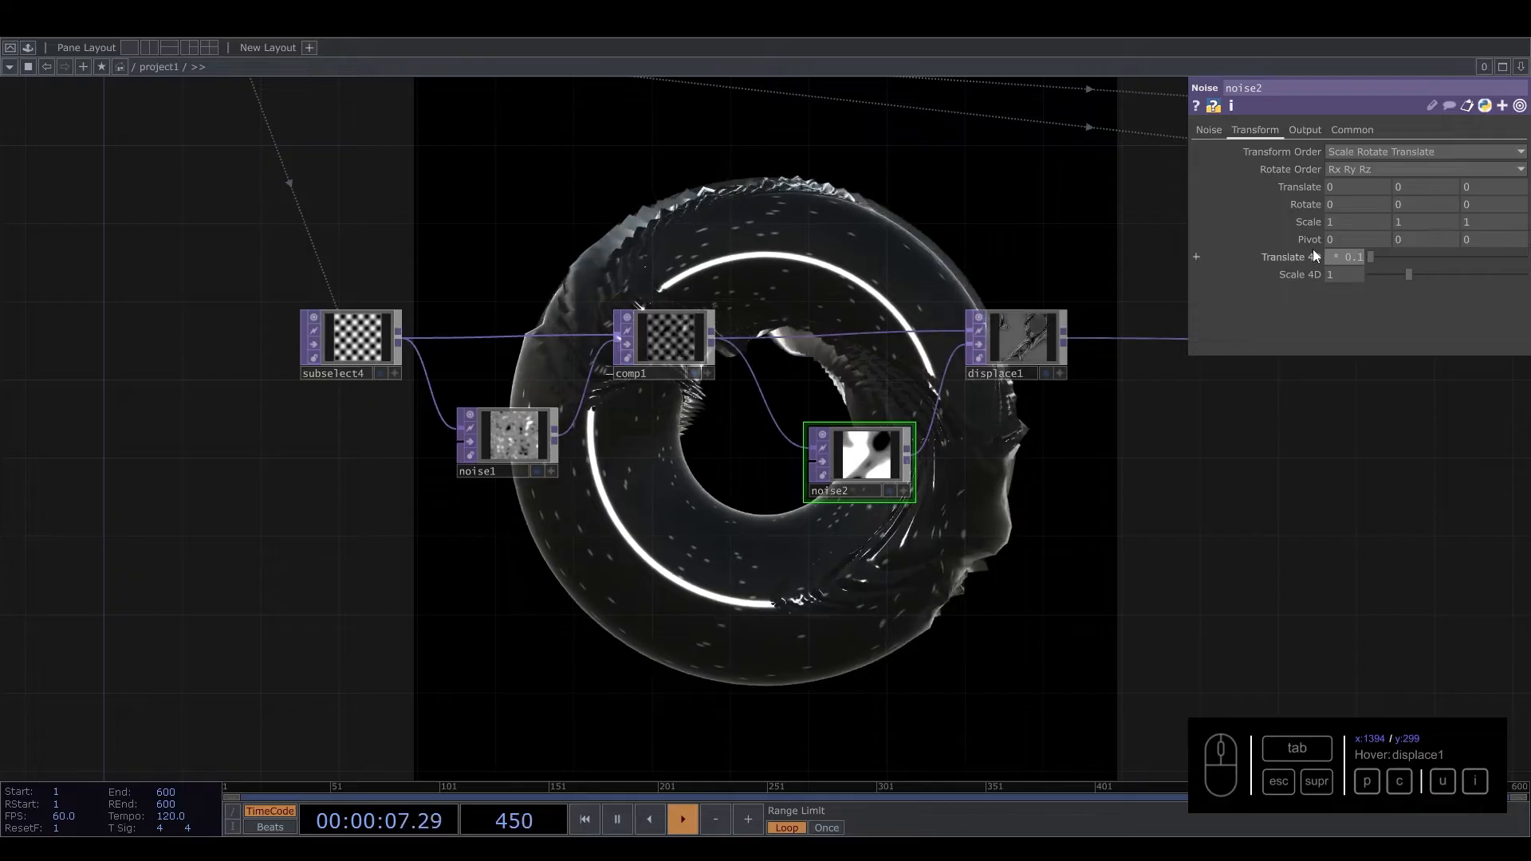
{"action": "key", "text": "Return"}
{"action": "left_click_drag", "start_coordinate": [921, 264], "coordinate": [965, 425]}
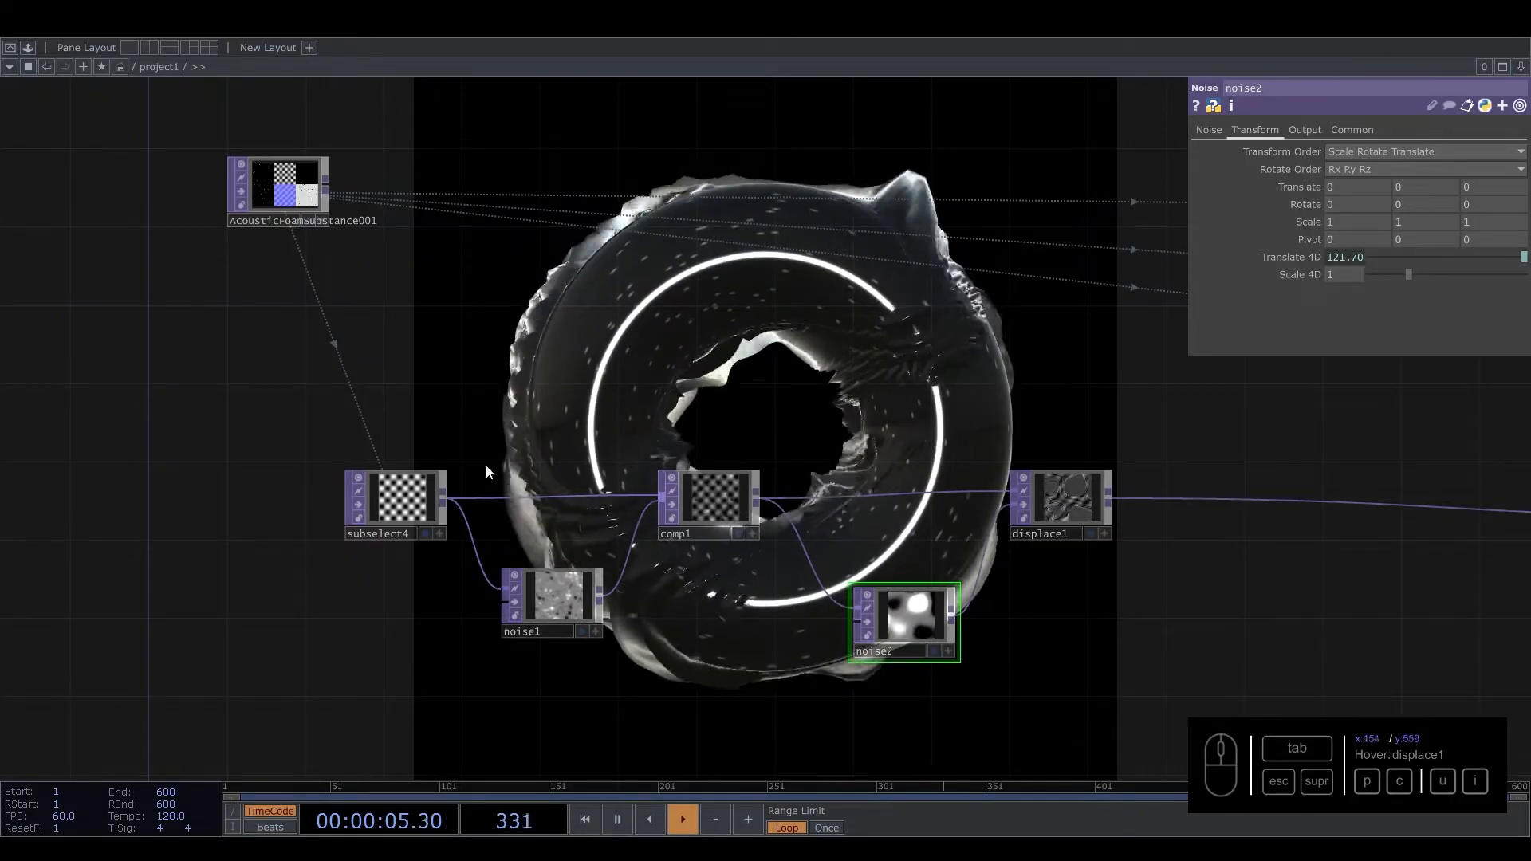
{"action": "left_click_drag", "start_coordinate": [911, 389], "coordinate": [653, 419]}
{"action": "left_click_drag", "start_coordinate": [731, 450], "coordinate": [436, 532]}
{"action": "left_click_drag", "start_coordinate": [896, 552], "coordinate": [806, 725]}
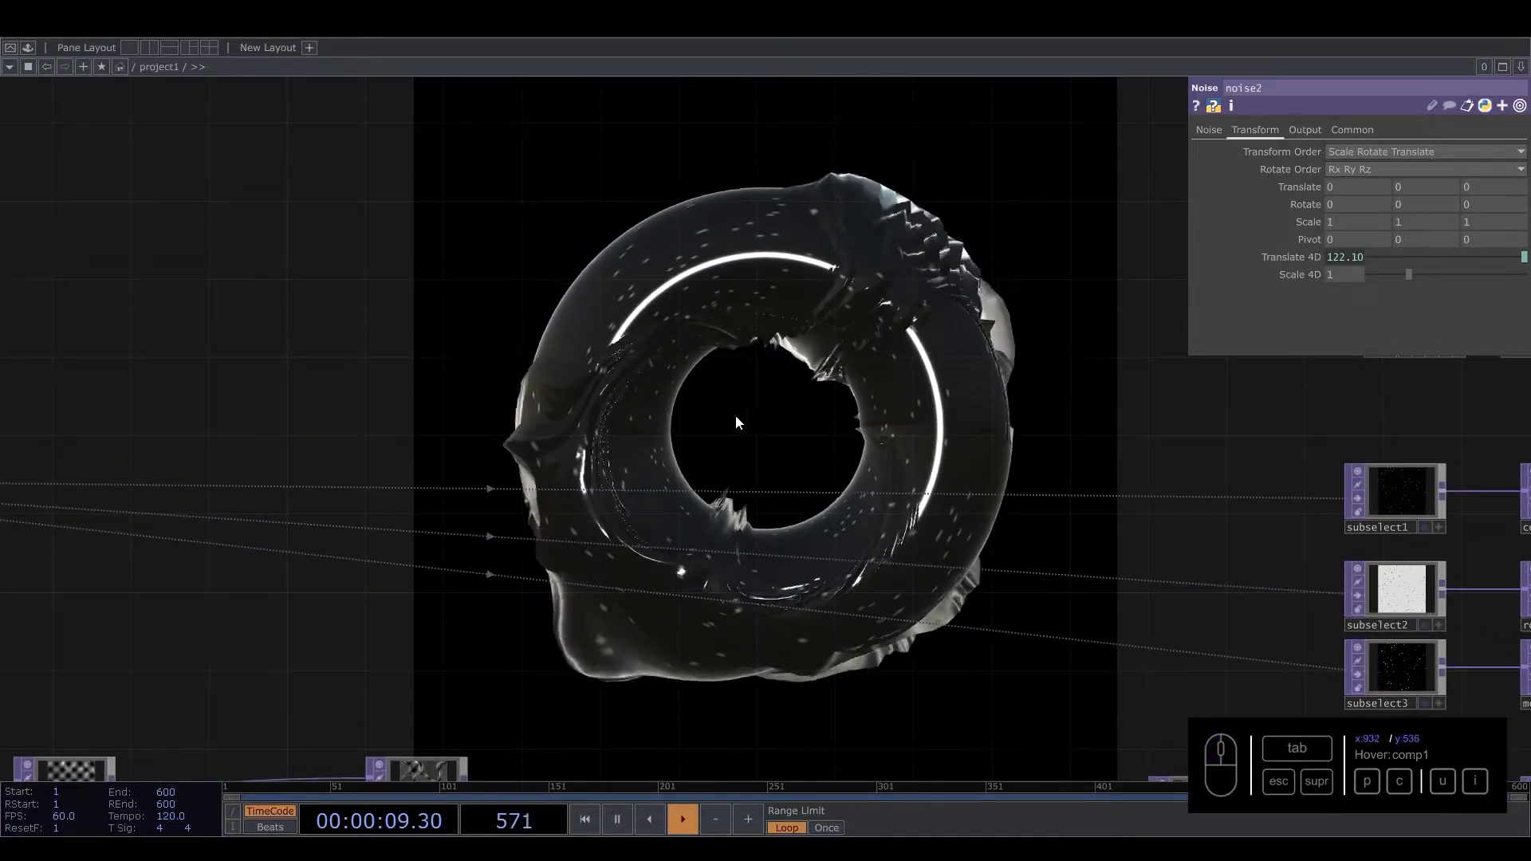
{"action": "left_click_drag", "start_coordinate": [743, 404], "coordinate": [699, 575]}
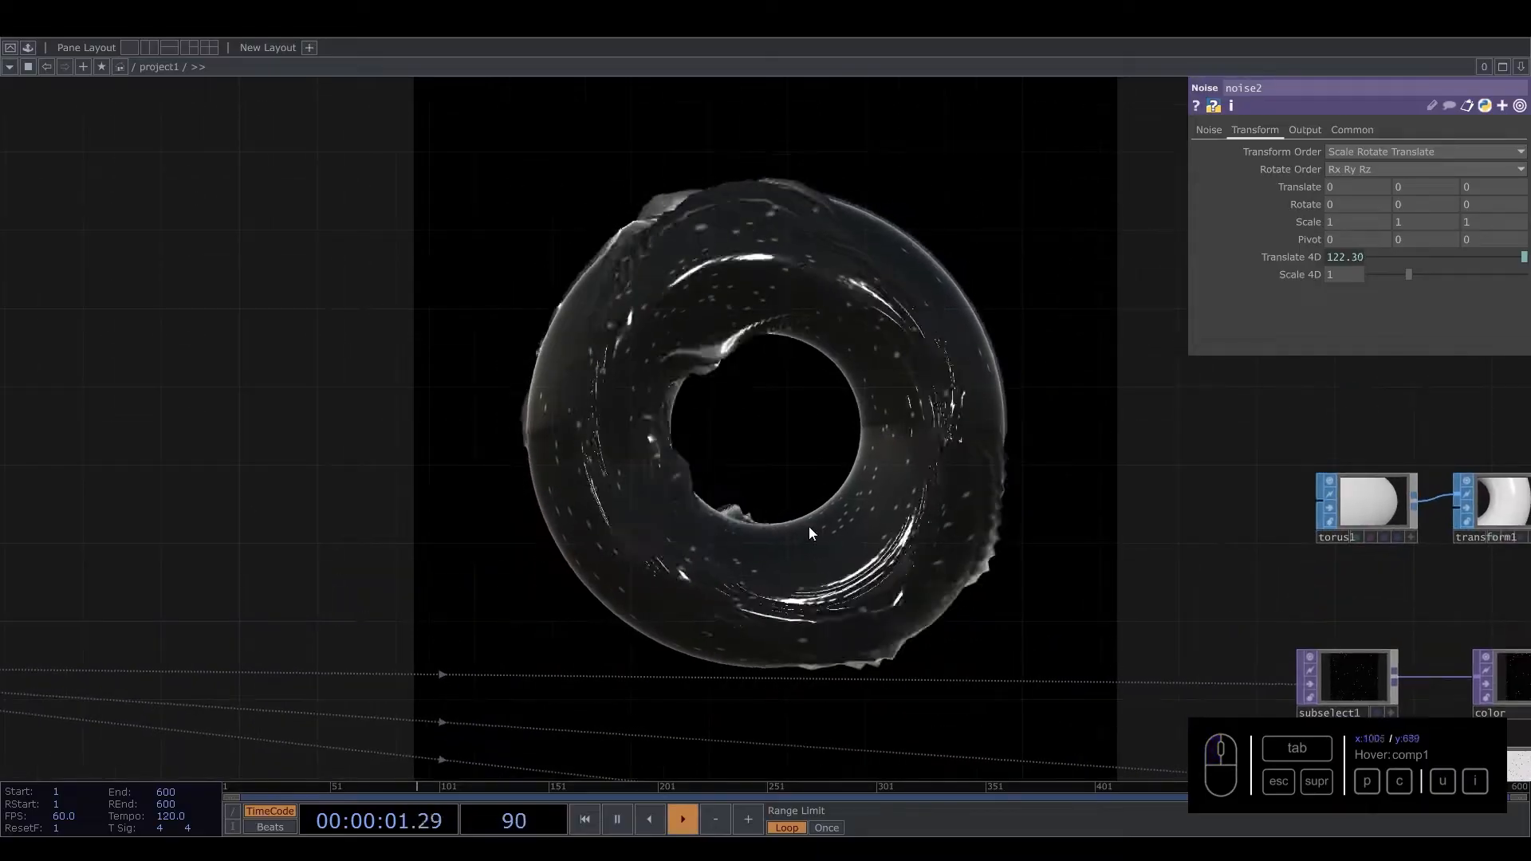
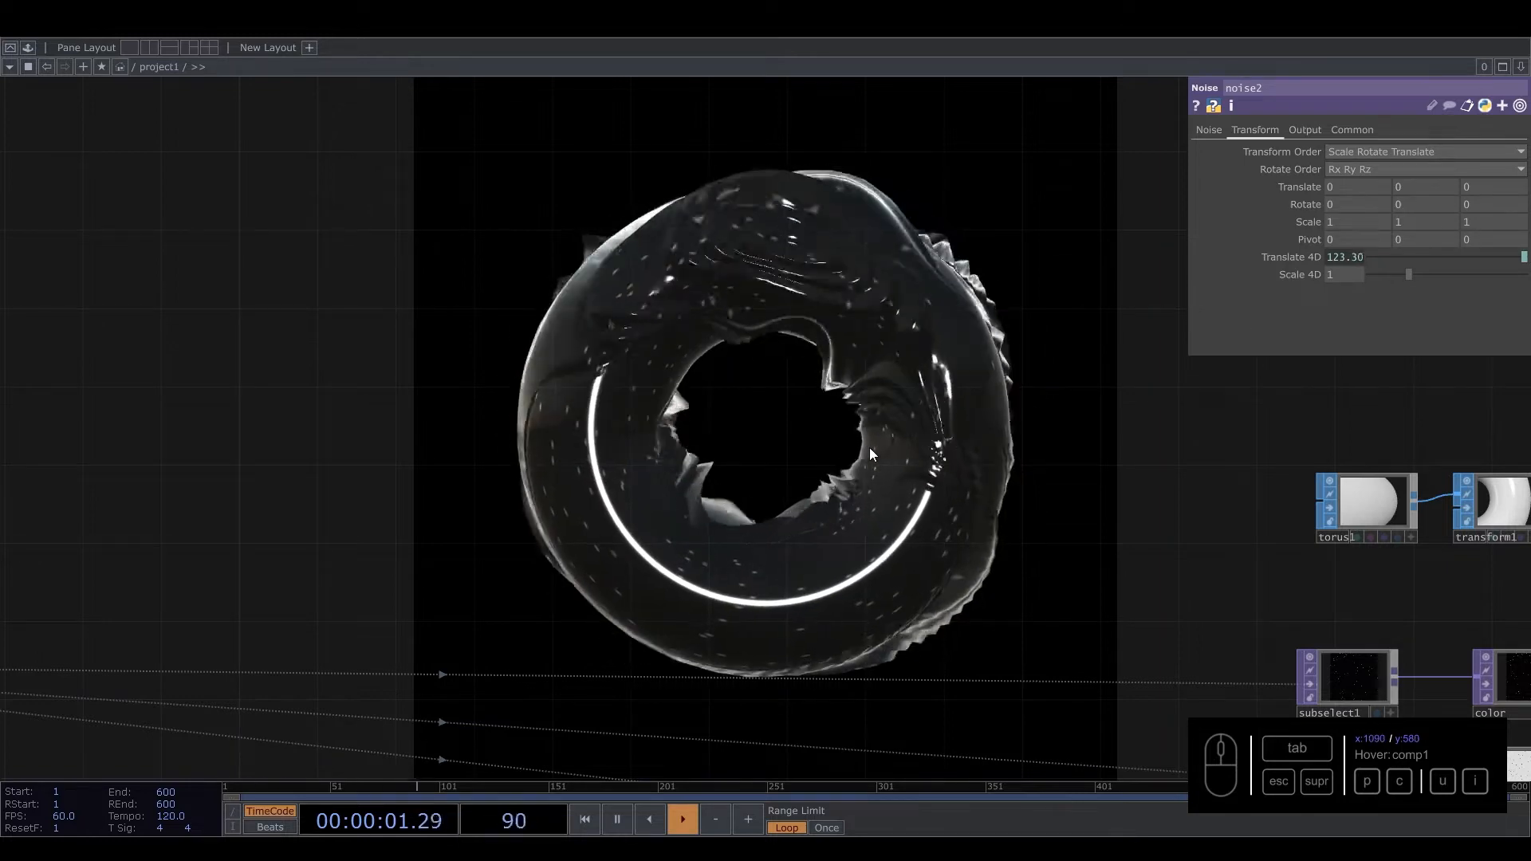
Step: Move the null, normal1 and the three Substance Select nodes away from the color, roughness, metallic and normal nodes to make room between them
{"action": "left_click_drag", "start_coordinate": [1050, 499], "coordinate": [347, 474]}
{"action": "scroll", "coordinate": [752, 459], "scroll_direction": "up", "scroll_amount": 5}
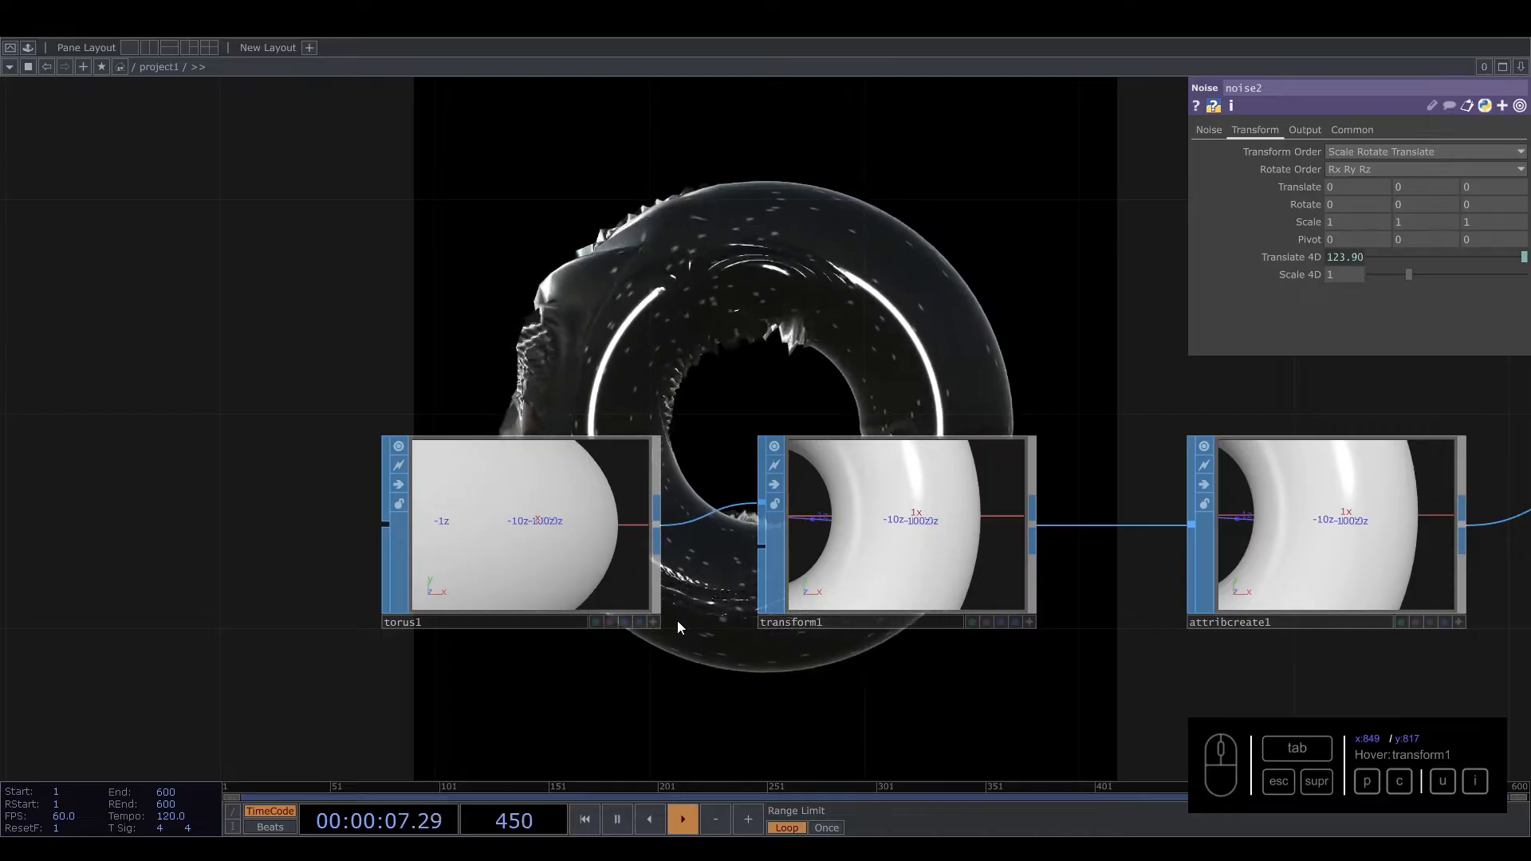
{"action": "scroll", "coordinate": [791, 545], "scroll_direction": "down", "scroll_amount": 4}
{"action": "scroll", "coordinate": [789, 546], "scroll_direction": "down", "scroll_amount": 2}
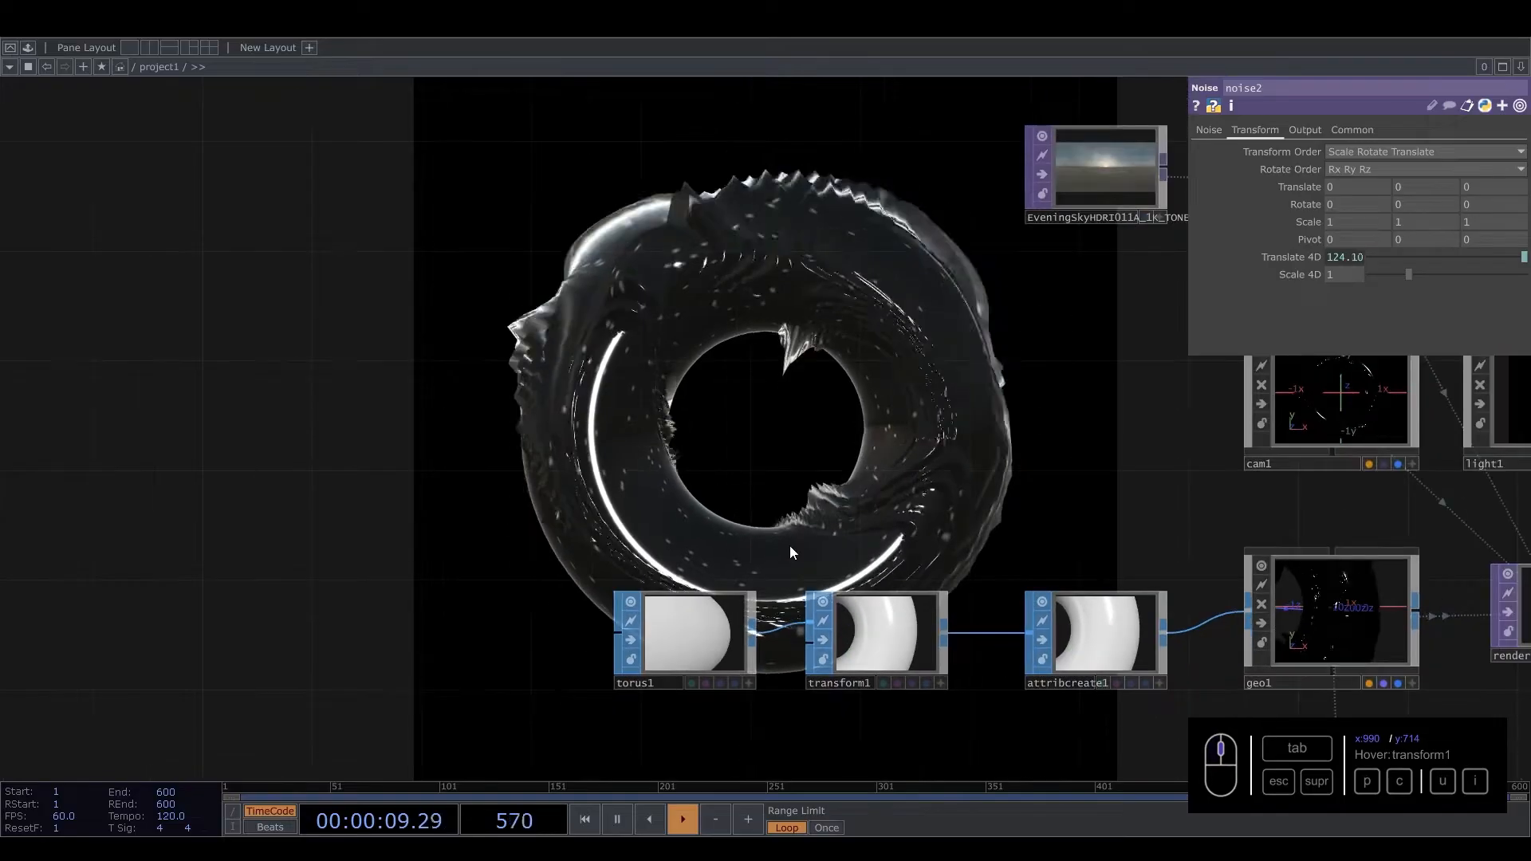
{"action": "scroll", "coordinate": [789, 545], "scroll_direction": "down", "scroll_amount": 3}
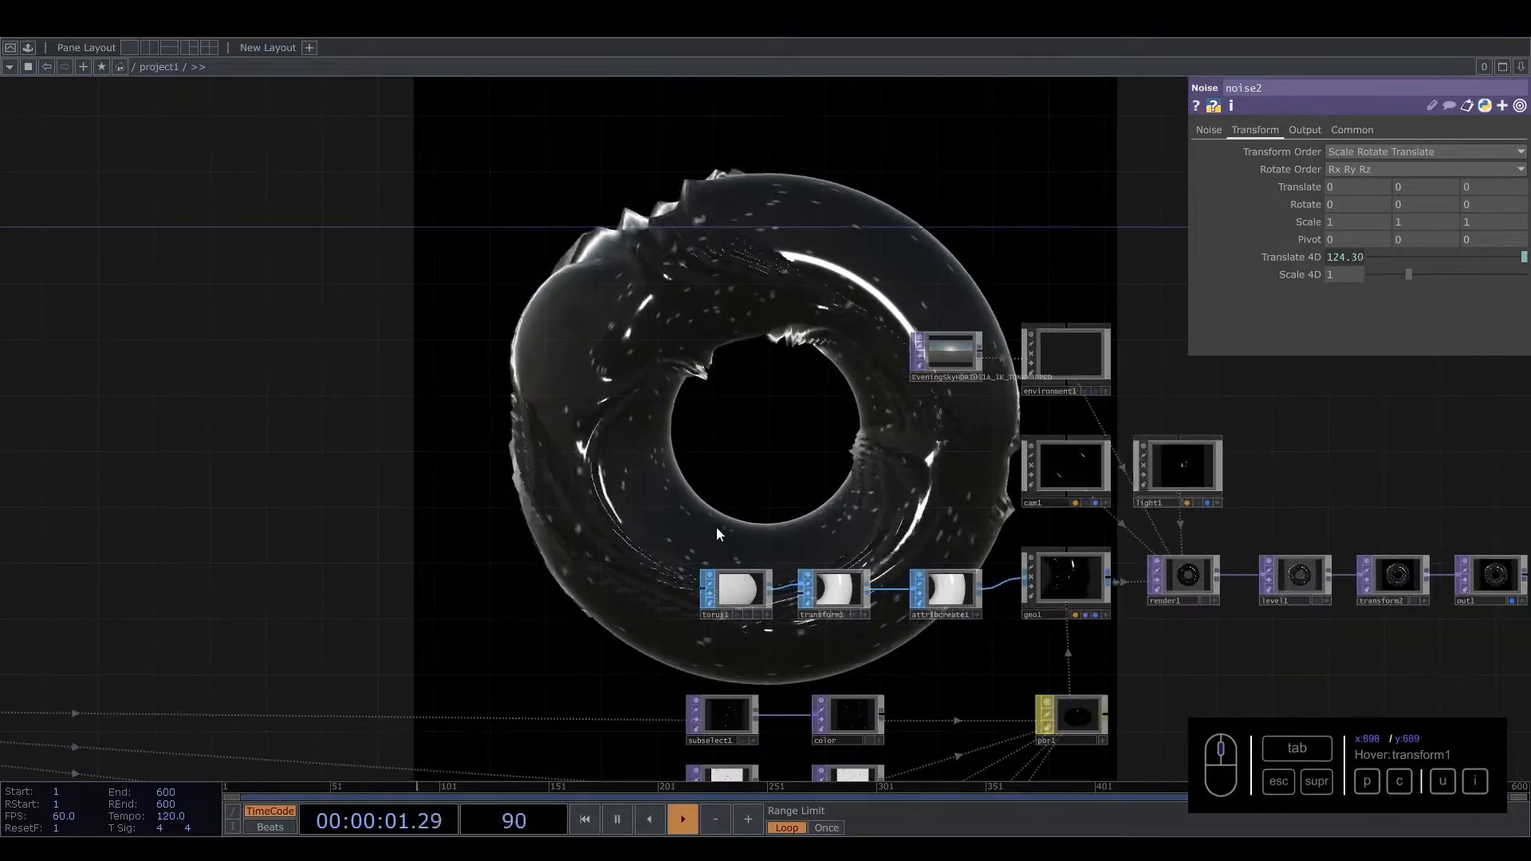
{"action": "left_click_drag", "start_coordinate": [600, 510], "coordinate": [702, 160]}
{"action": "scroll", "coordinate": [588, 380], "scroll_direction": "down", "scroll_amount": 4}
{"action": "left_click_drag", "start_coordinate": [467, 400], "coordinate": [554, 399]}
{"action": "scroll", "coordinate": [810, 445], "scroll_direction": "up", "scroll_amount": 5}
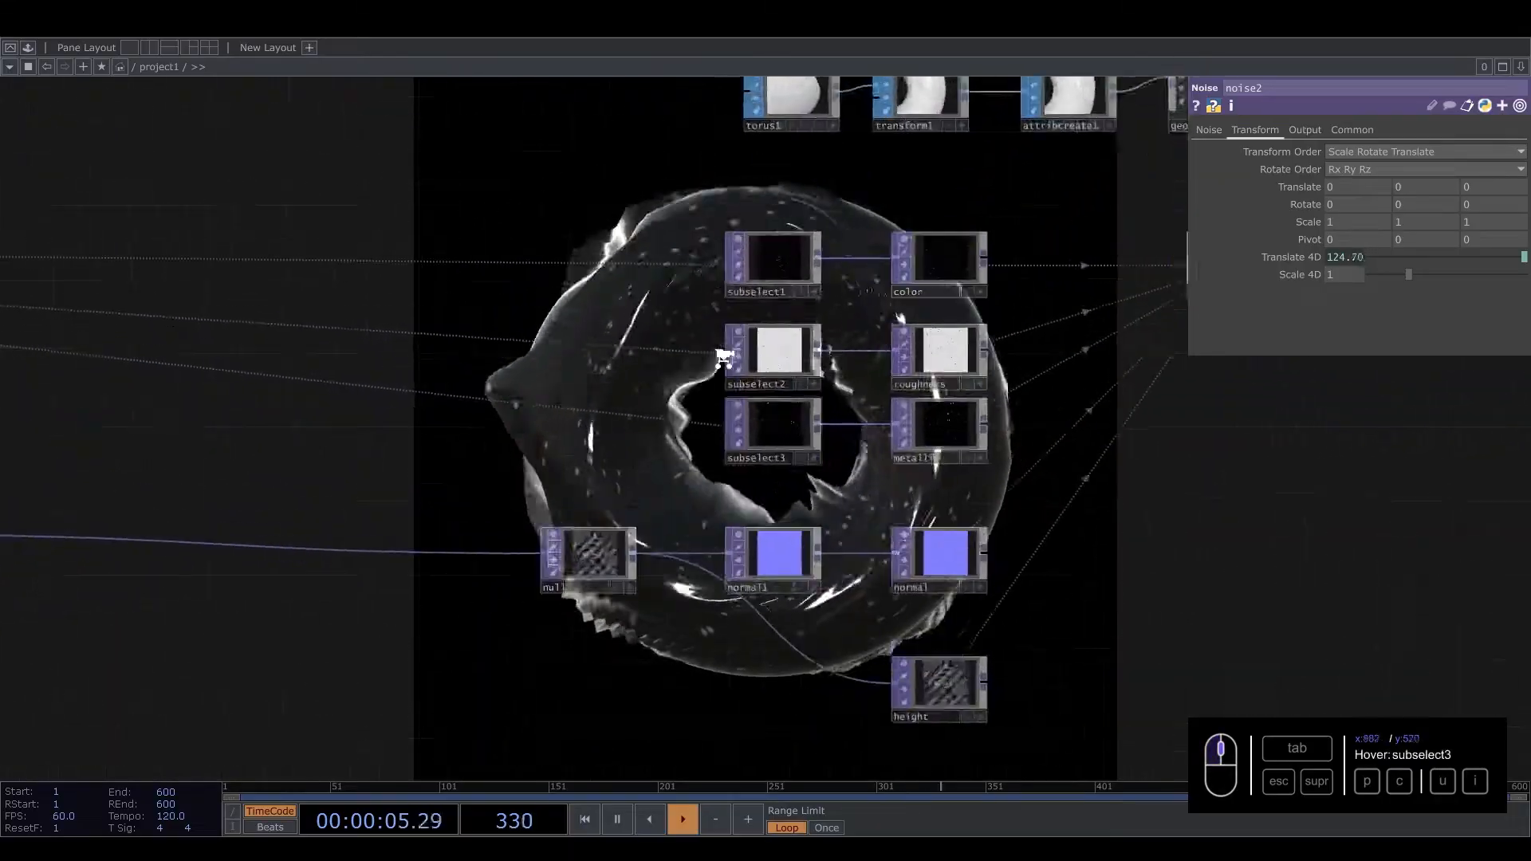
{"action": "right_click_drag", "start_coordinate": [507, 206], "coordinate": [798, 567]}
{"action": "left_click_drag", "start_coordinate": [798, 572], "coordinate": [603, 572]}
{"action": "left_click", "coordinate": [755, 510]}
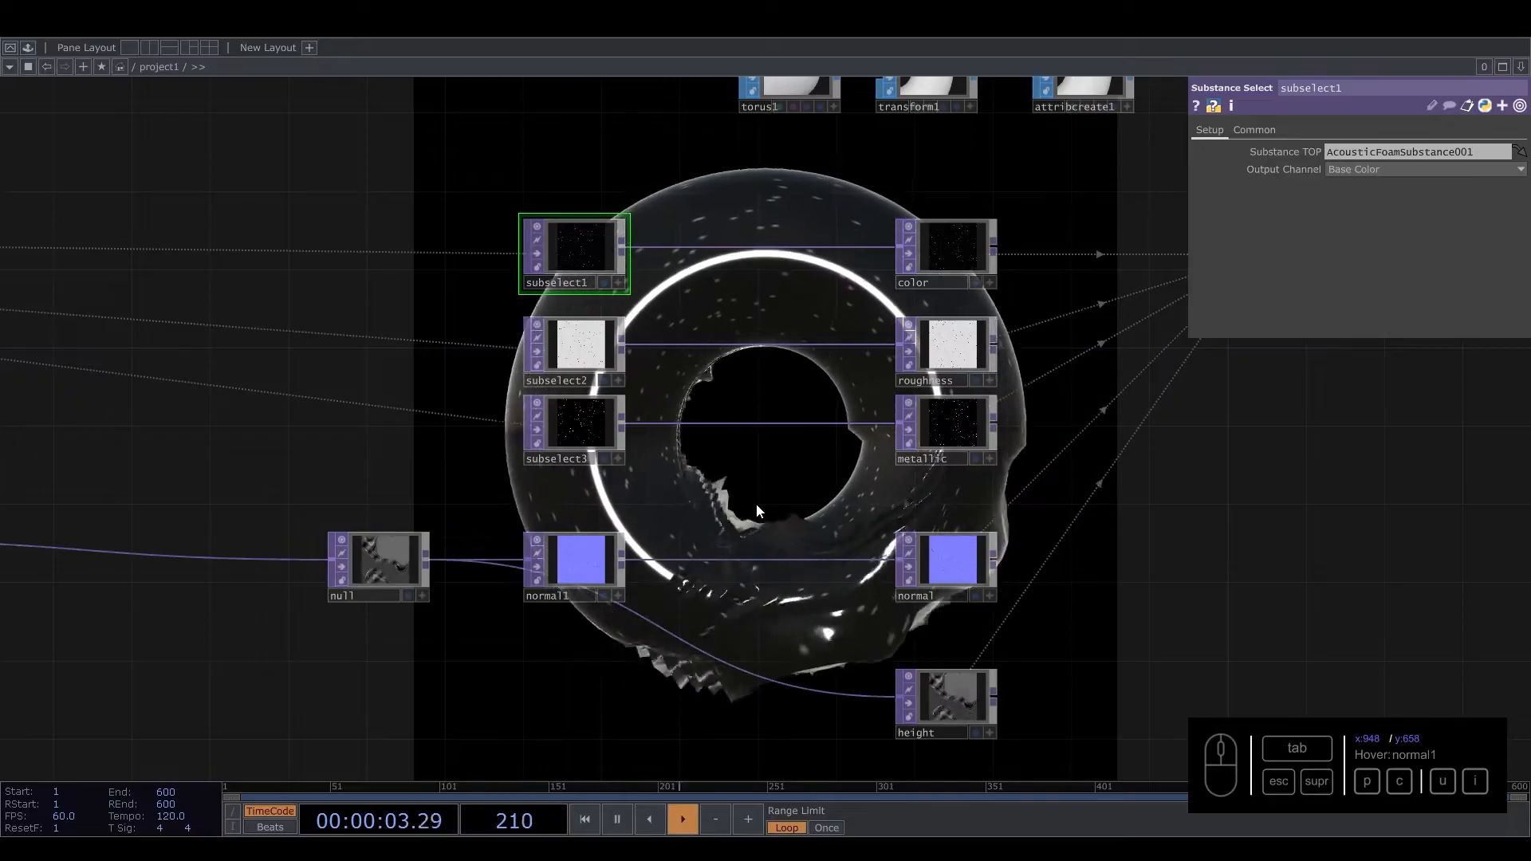
Step: Insert a Mirror TOP into the connection between subselect1 and color
{"action": "left_click", "coordinate": [729, 267]}
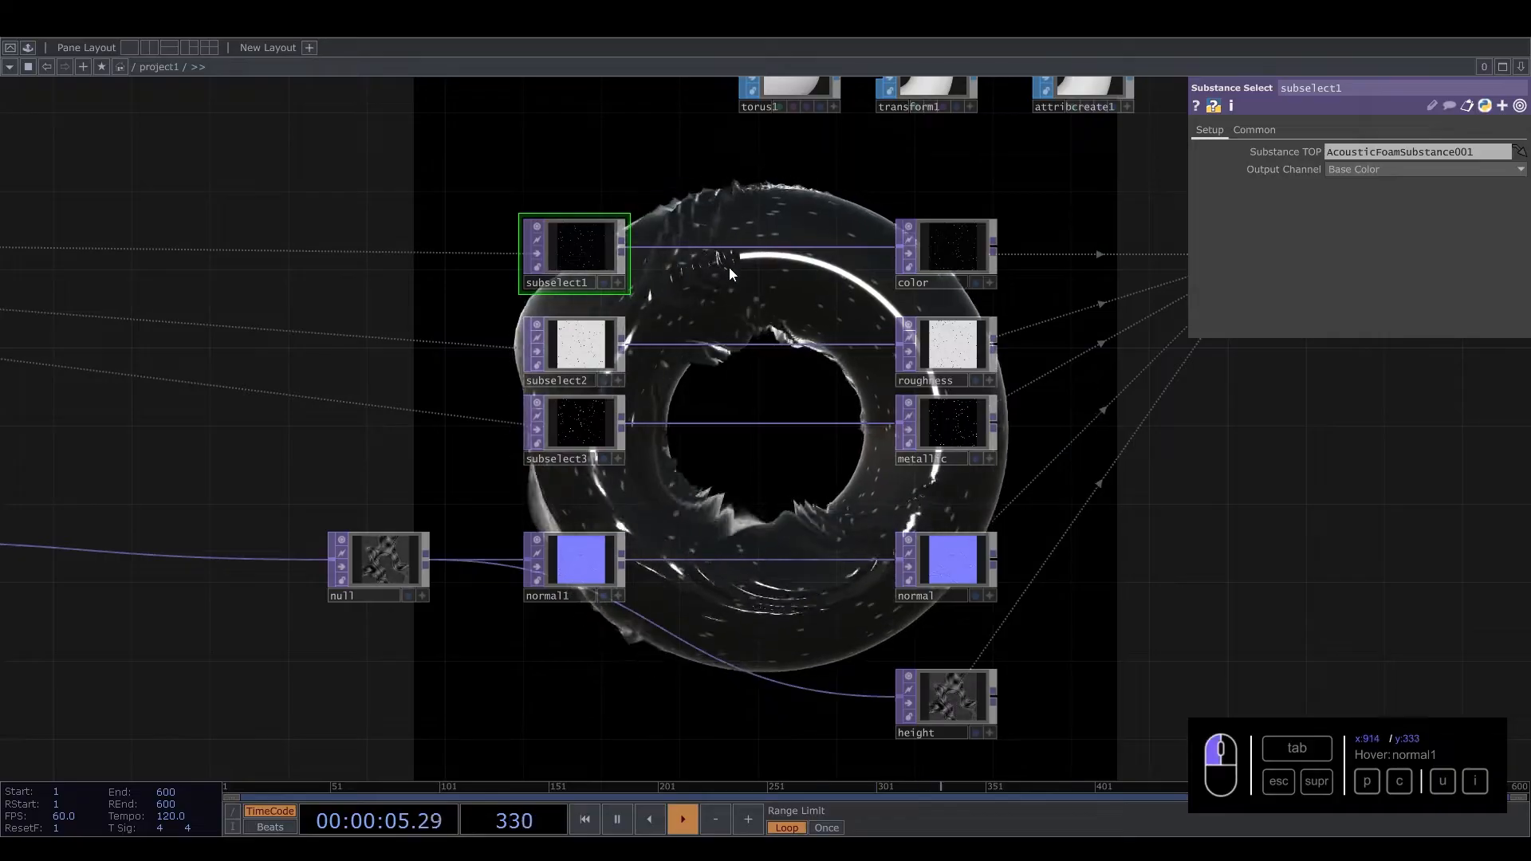
{"action": "left_click", "coordinate": [759, 227]}
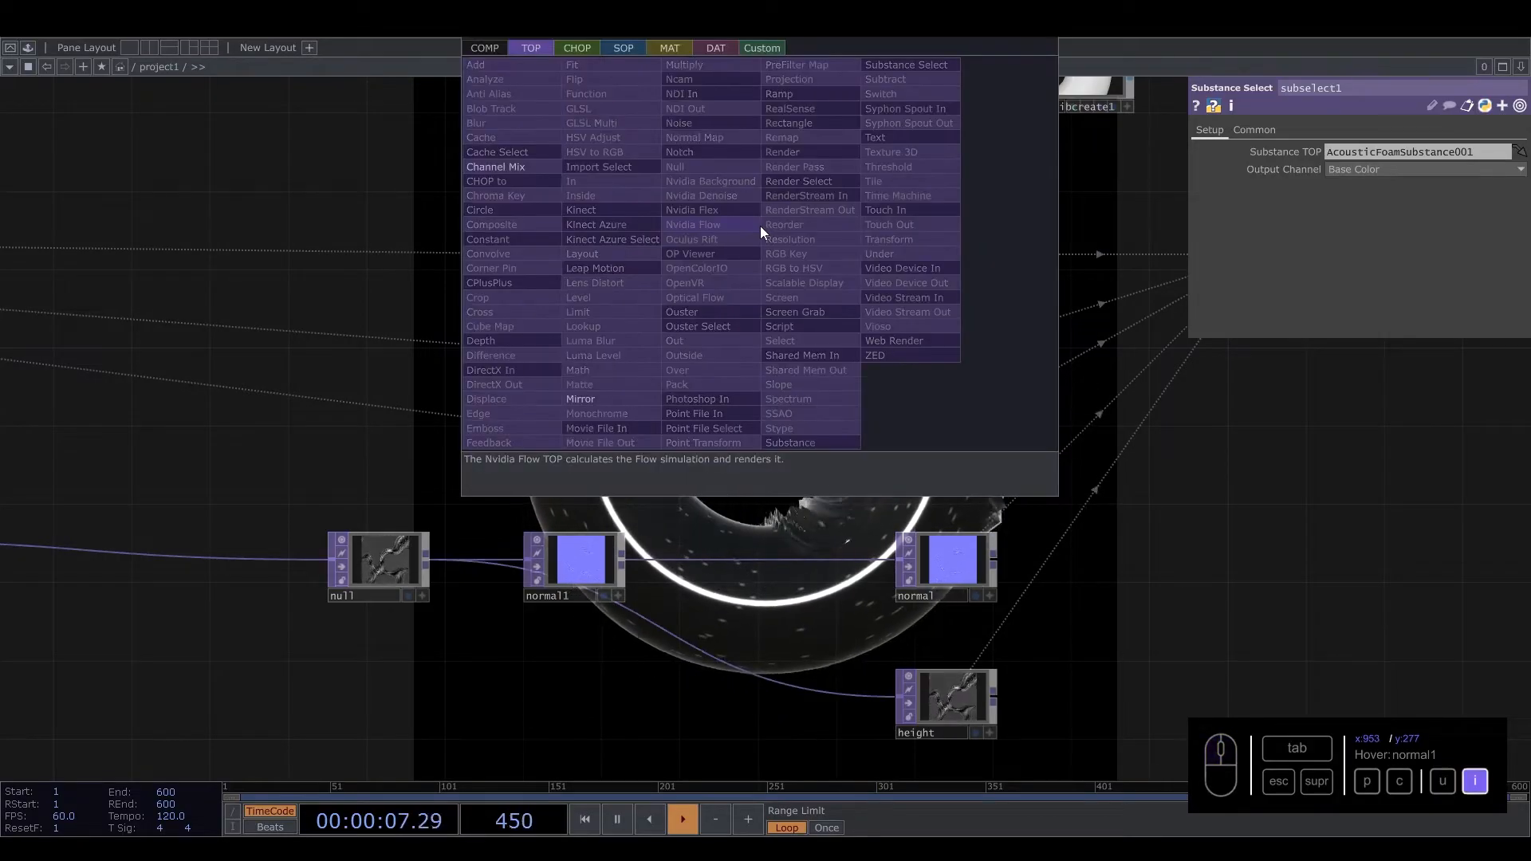
{"action": "type", "text": "i"}
{"action": "left_click", "coordinate": [581, 399]}
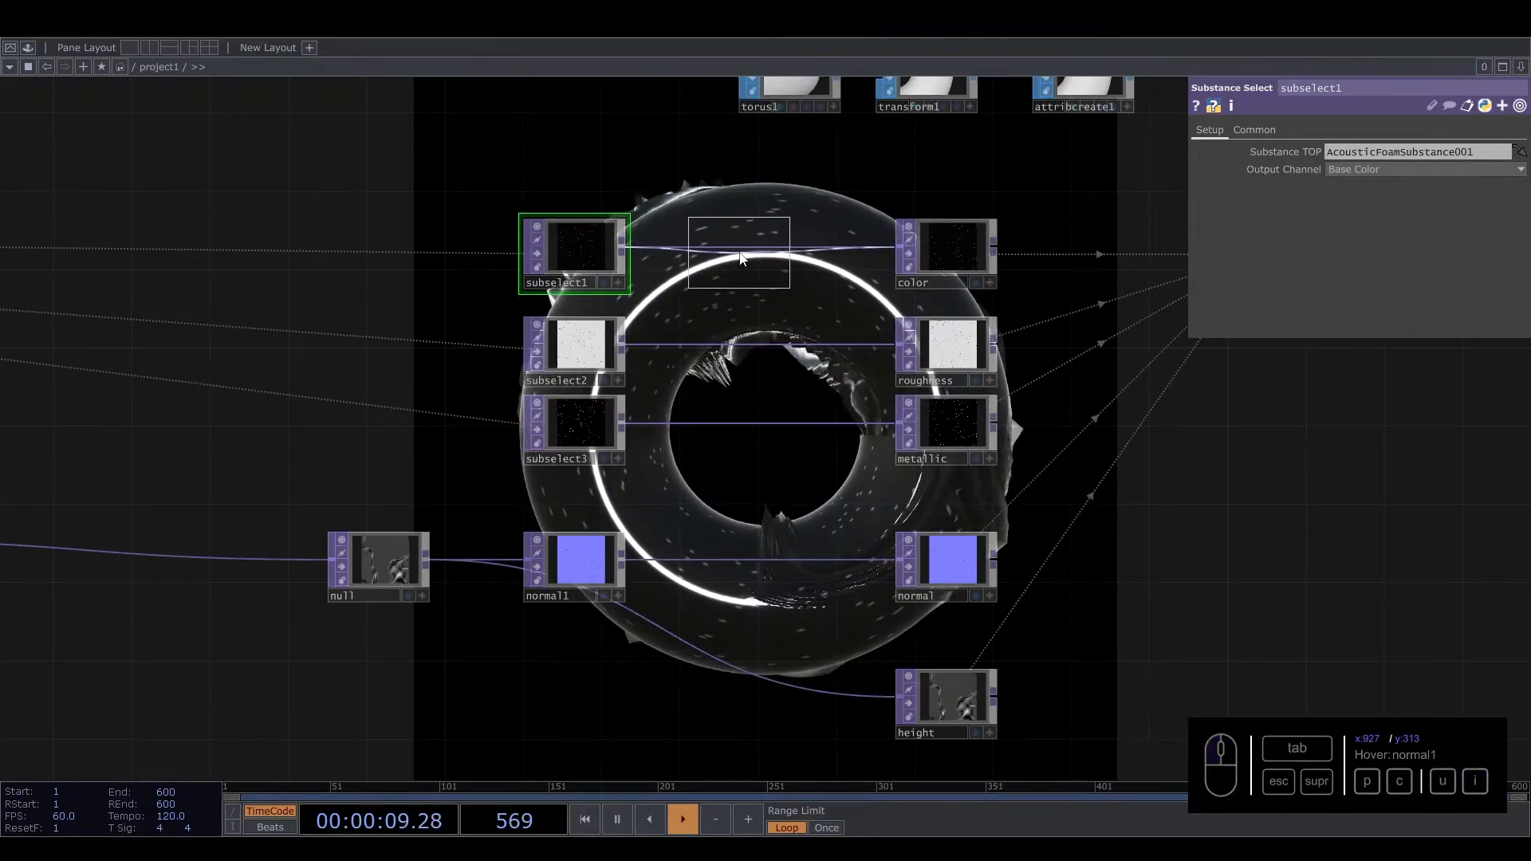
{"action": "left_click", "coordinate": [742, 251]}
Step: Insert a Mirror TOP into the connection running from the null to height
{"action": "left_click_drag", "start_coordinate": [711, 165], "coordinate": [731, 299]}
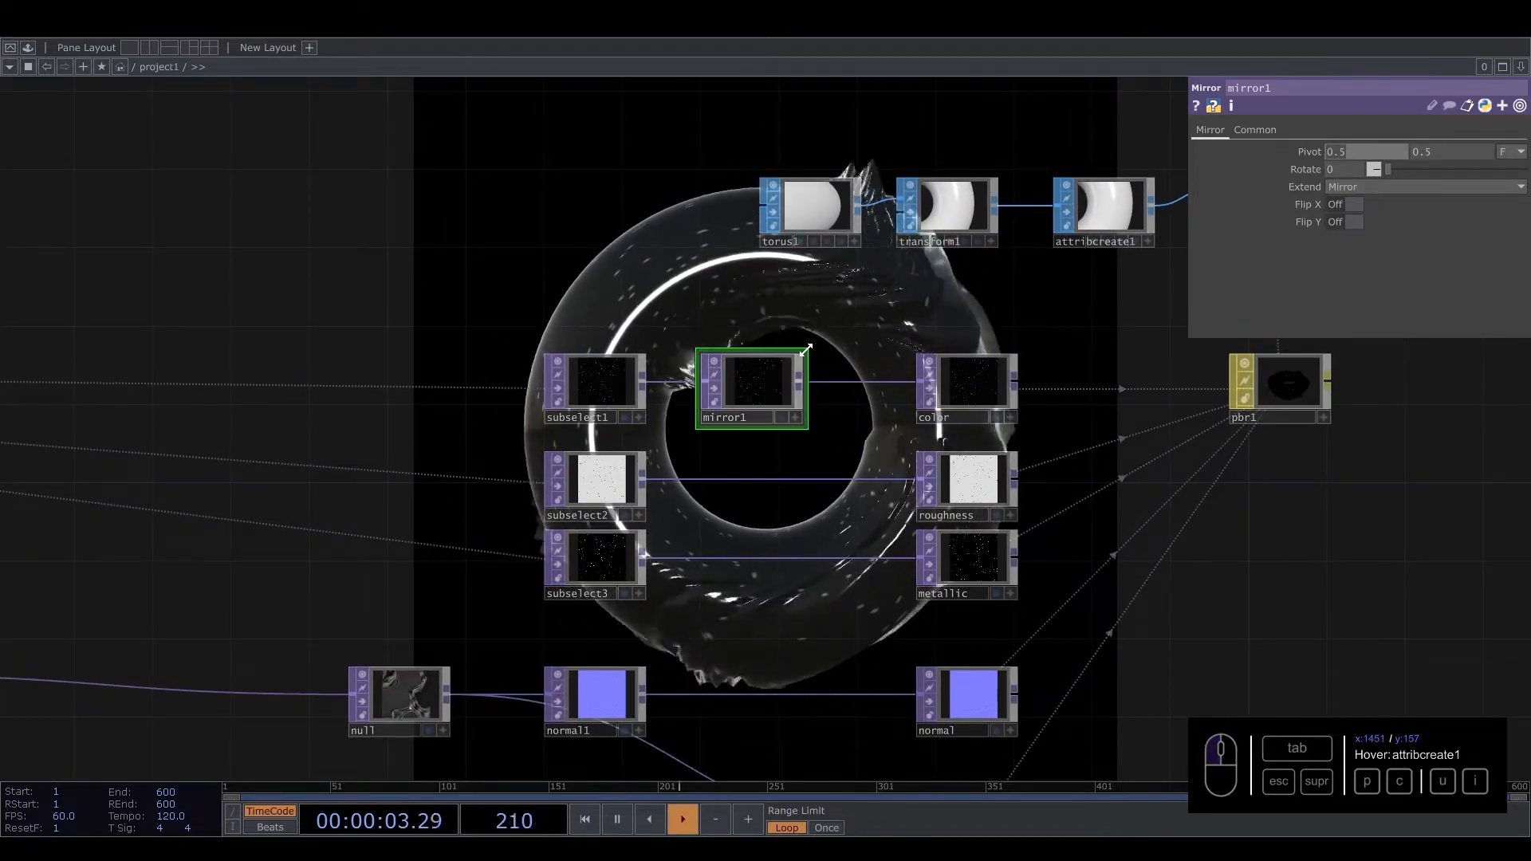
{"action": "scroll", "coordinate": [806, 350], "scroll_direction": "up", "scroll_amount": 4}
{"action": "scroll", "coordinate": [721, 391], "scroll_direction": "down", "scroll_amount": 4}
{"action": "left_click_drag", "start_coordinate": [771, 496], "coordinate": [784, 234]}
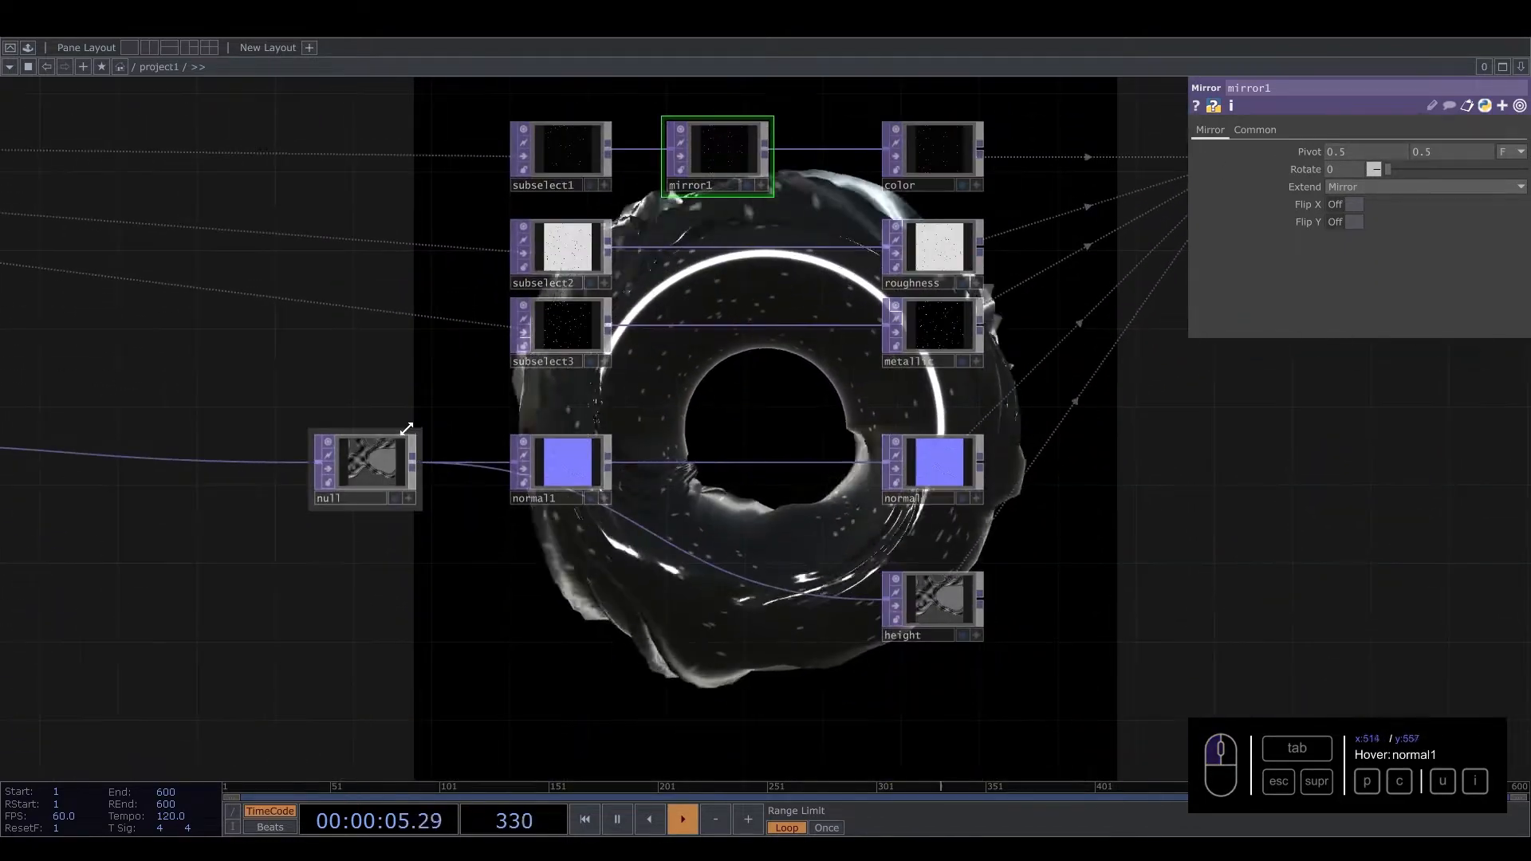
{"action": "scroll", "coordinate": [701, 547], "scroll_direction": "up", "scroll_amount": 5}
{"action": "right_click", "coordinate": [717, 452]}
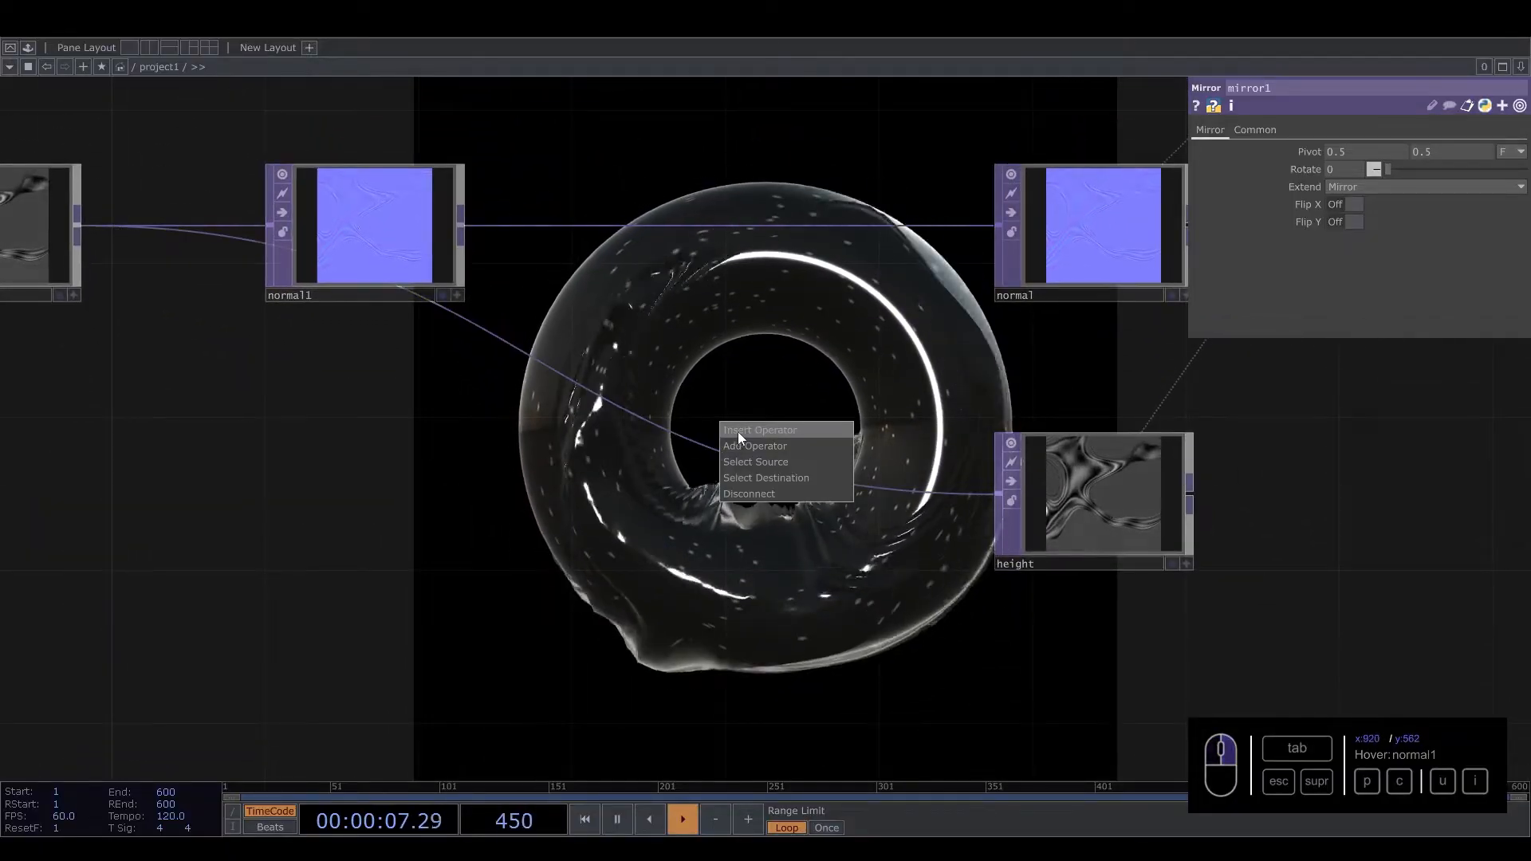
{"action": "left_click", "coordinate": [738, 432]}
{"action": "type", "text": "mi"}
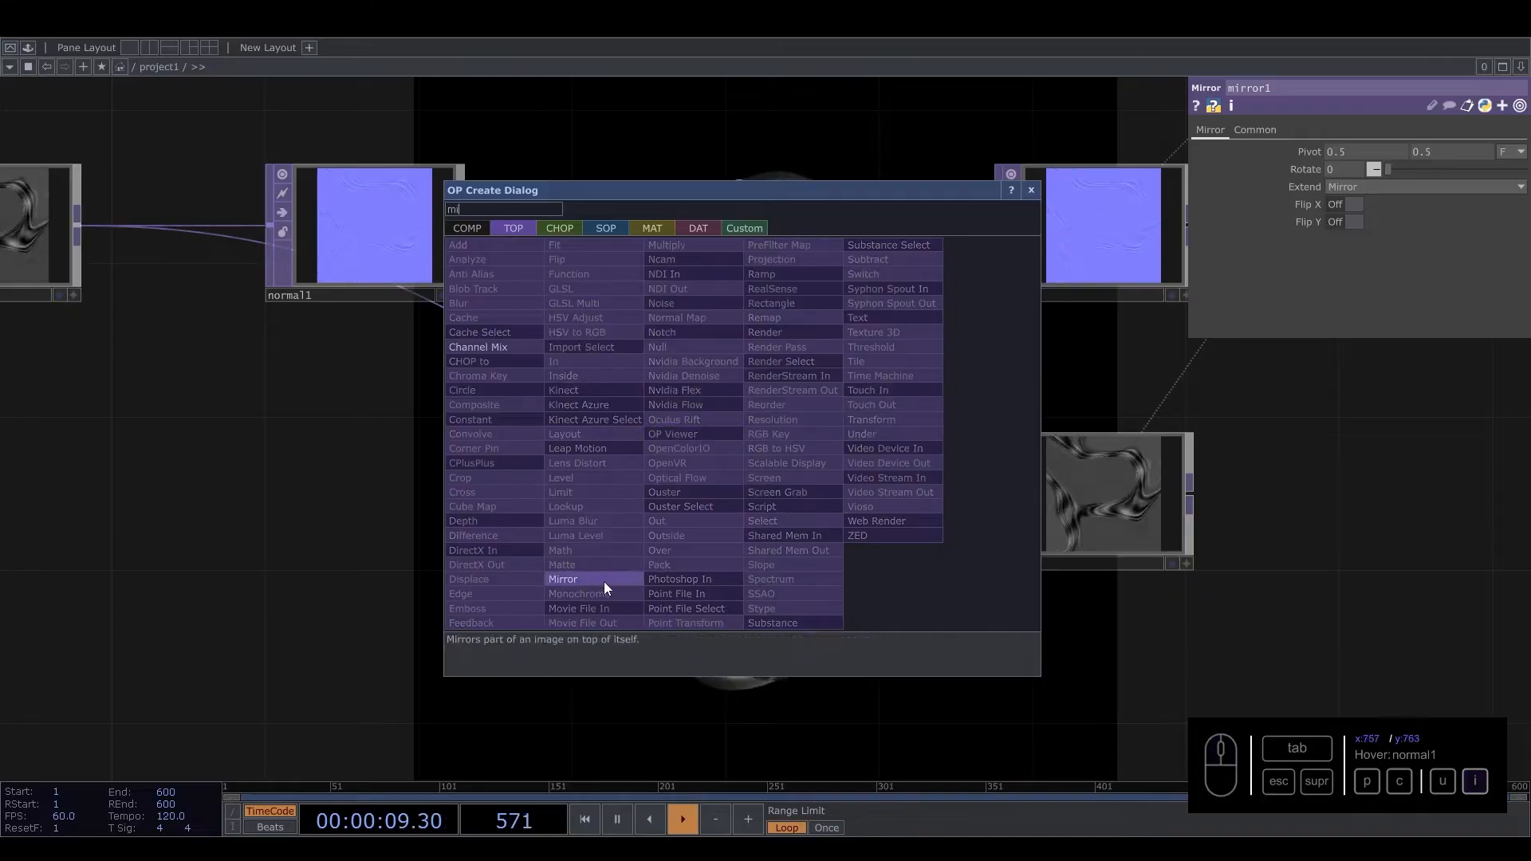
{"action": "left_click", "coordinate": [563, 580]}
{"action": "left_click", "coordinate": [796, 505]}
Step: Set the height map's Mirror to a horizontal pivot of 0 and a rotation of 135
{"action": "scroll", "coordinate": [797, 506], "scroll_direction": "up", "scroll_amount": 3}
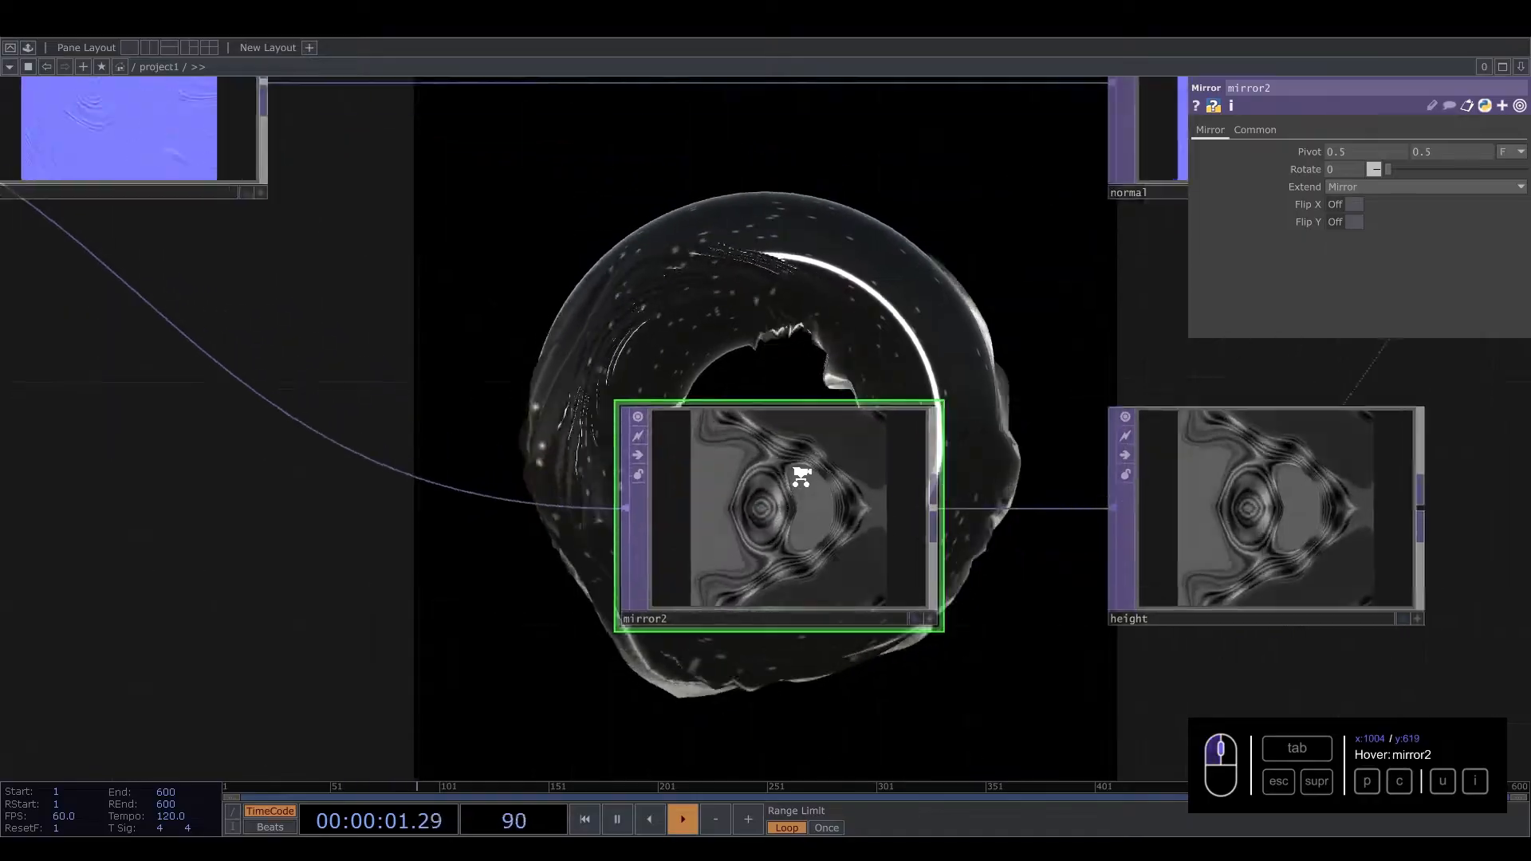
{"action": "scroll", "coordinate": [800, 481], "scroll_direction": "up", "scroll_amount": 2}
{"action": "left_click_drag", "start_coordinate": [1008, 276], "coordinate": [901, 284]}
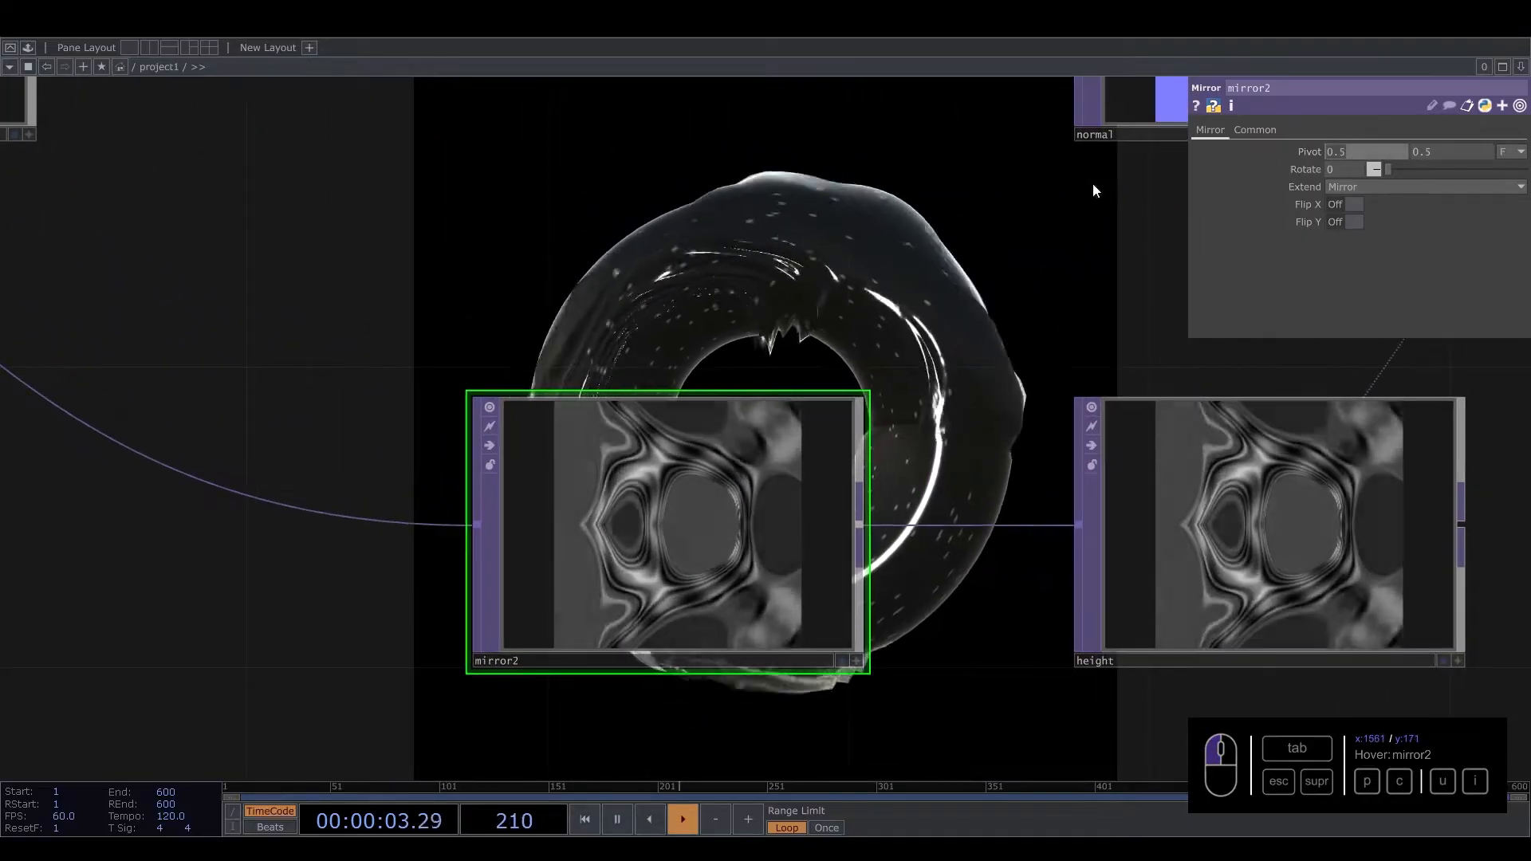
{"action": "left_click_drag", "start_coordinate": [1093, 184], "coordinate": [840, 299]}
{"action": "type", "text": "0"}
{"action": "key", "text": "Return"}
{"action": "left_click_drag", "start_coordinate": [1348, 169], "coordinate": [1183, 159]}
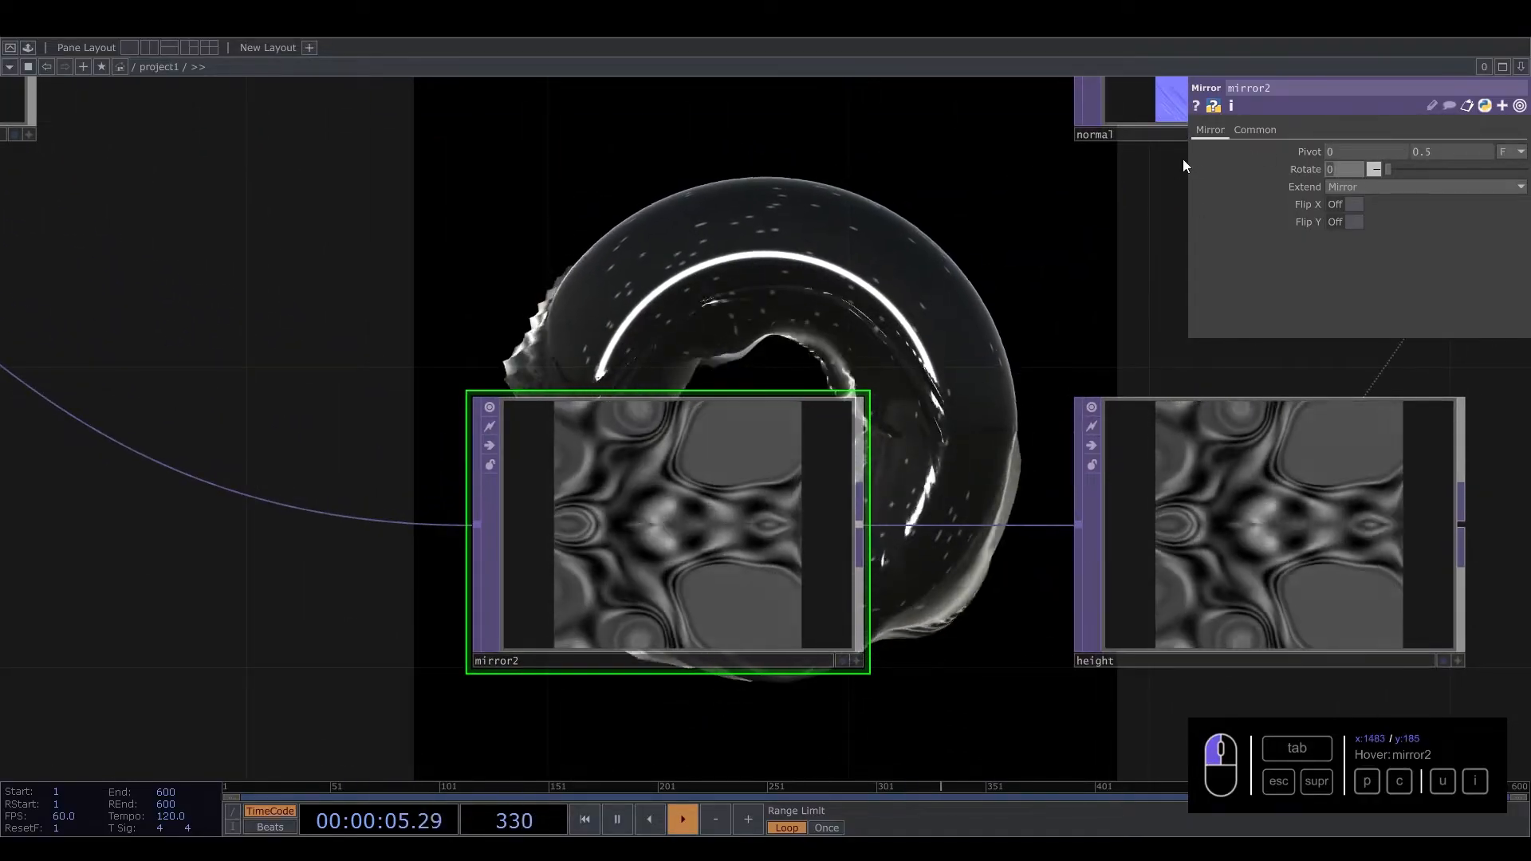
{"action": "type", "text": "135"}
{"action": "key", "text": "Return"}
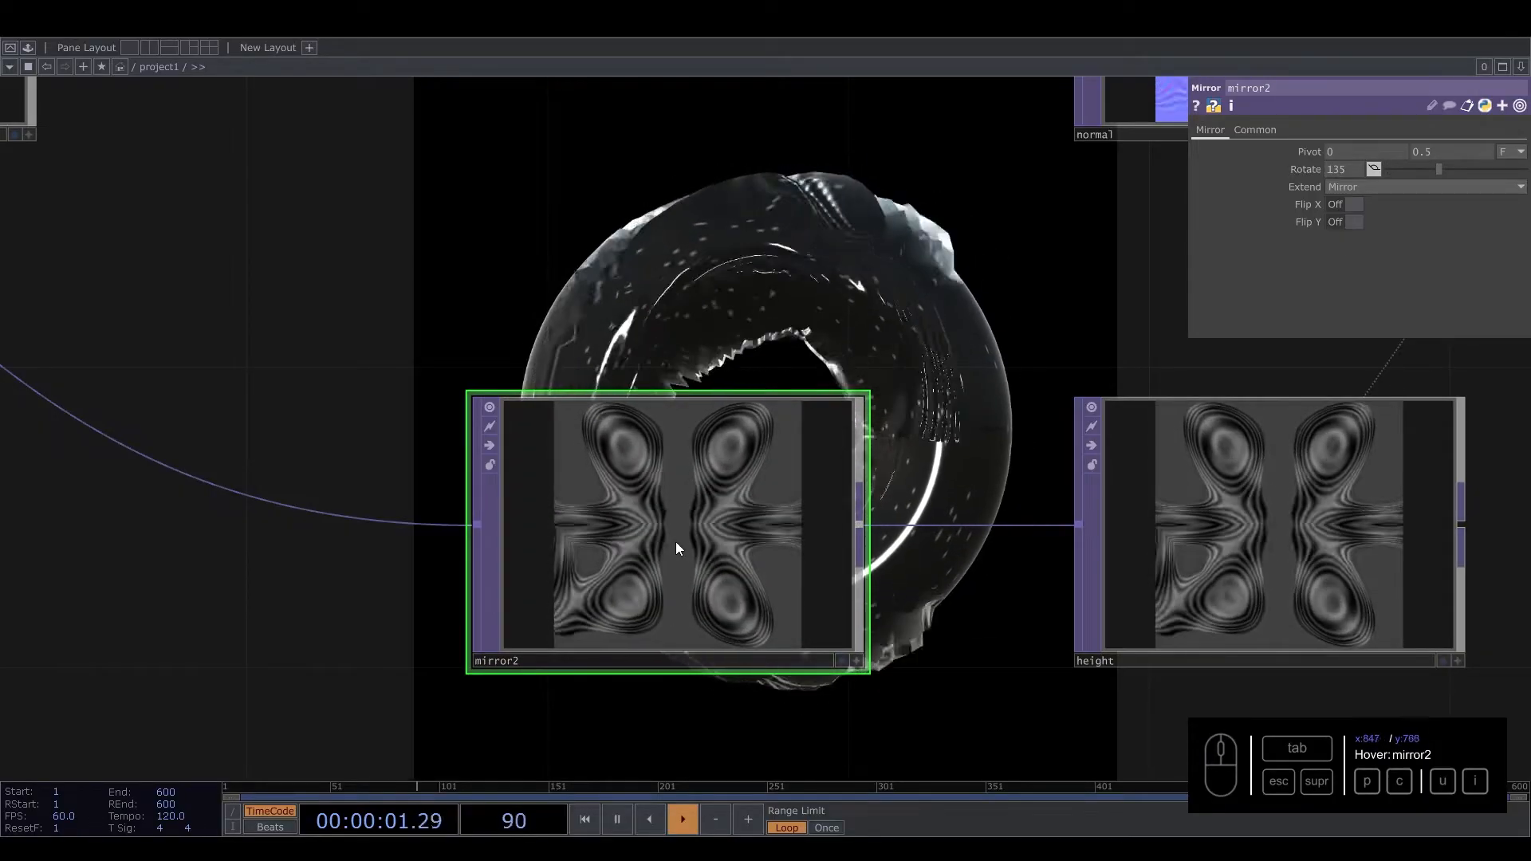
Step: Duplicate the configured Mirror and wire the copy between normal1 and normal
{"action": "scroll", "coordinate": [676, 542], "scroll_direction": "down", "scroll_amount": 6}
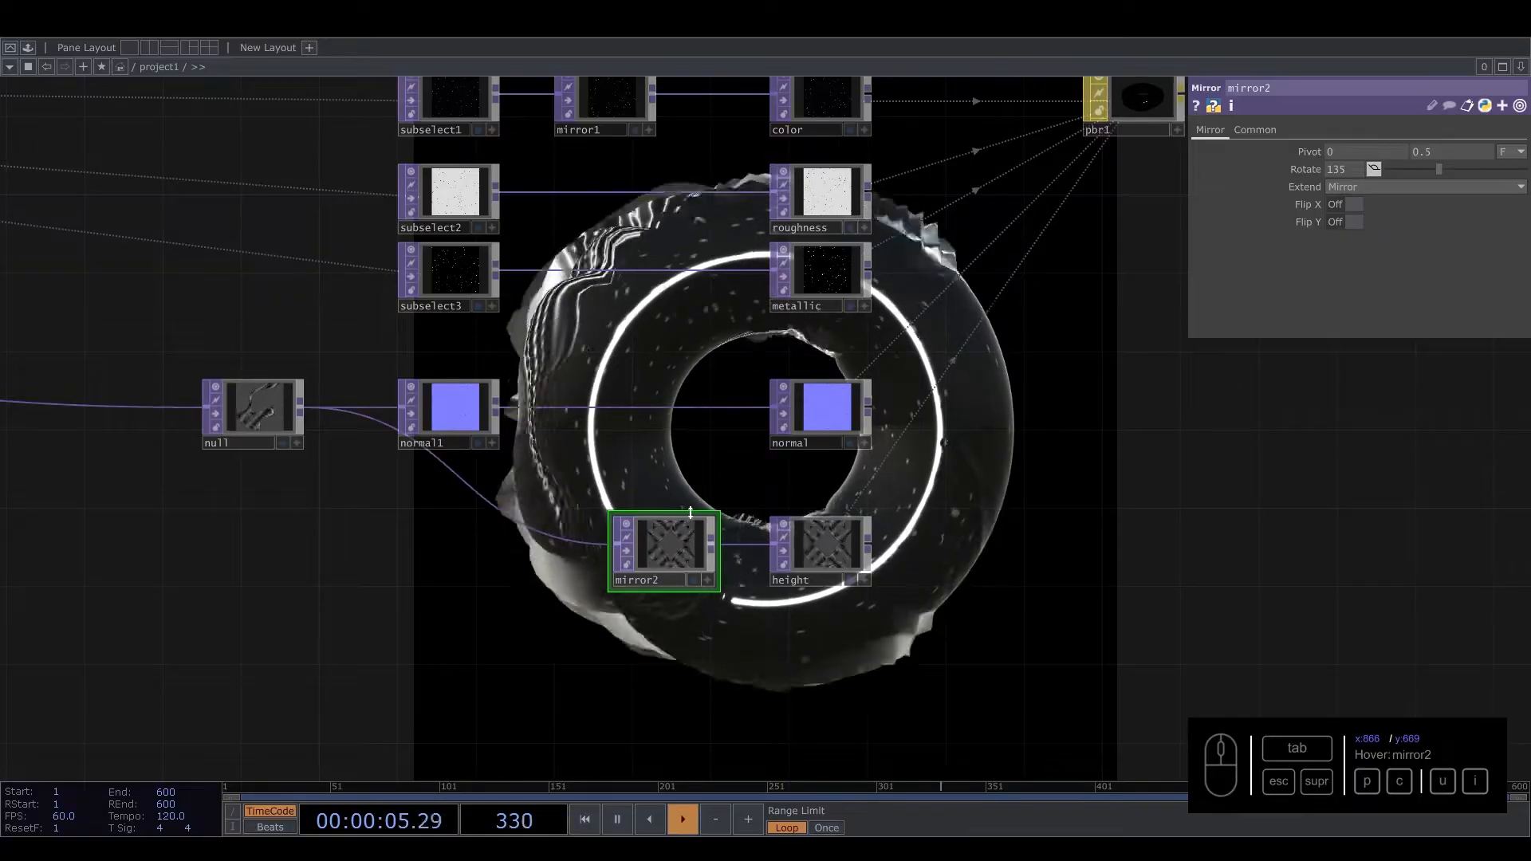
{"action": "key", "text": "ctrl+c"}
{"action": "key", "text": "ctrl+v"}
{"action": "left_click", "coordinate": [675, 649]}
{"action": "left_click_drag", "start_coordinate": [675, 650], "coordinate": [772, 406]}
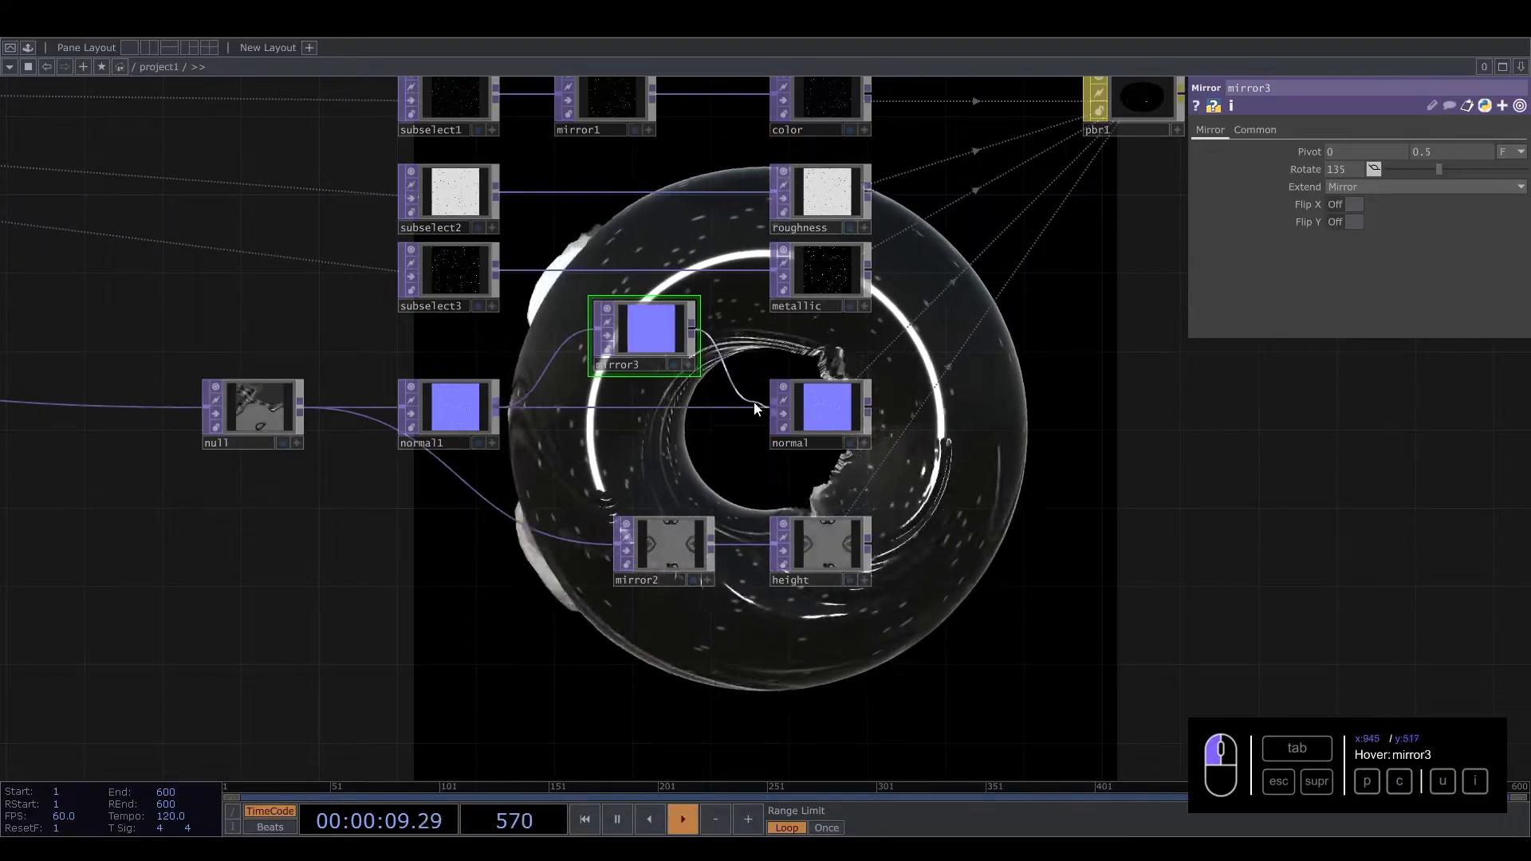
{"action": "left_click_drag", "start_coordinate": [660, 427], "coordinate": [695, 569]}
Step: Paste two more Mirror copies, wiring one between subselect3 and metallic and the other between subselect2 and roughness
{"action": "key", "text": "ctrl+v"}
{"action": "left_click_drag", "start_coordinate": [698, 295], "coordinate": [659, 412]}
{"action": "left_click_drag", "start_coordinate": [541, 466], "coordinate": [573, 439]}
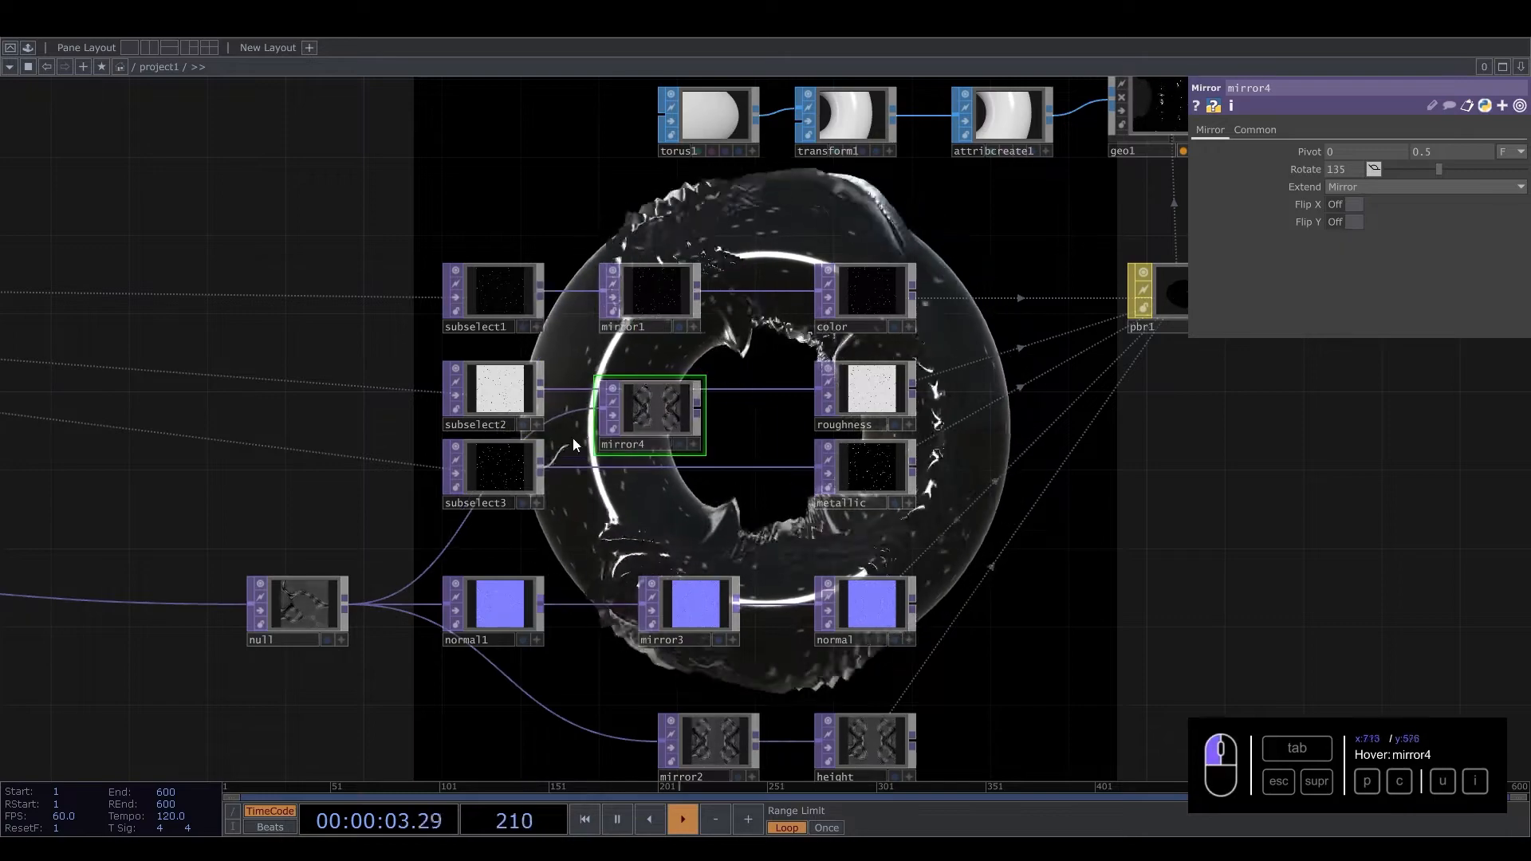
{"action": "left_click_drag", "start_coordinate": [779, 461], "coordinate": [817, 468]}
{"action": "left_click_drag", "start_coordinate": [678, 419], "coordinate": [716, 476]}
{"action": "key", "text": "ctrl+v"}
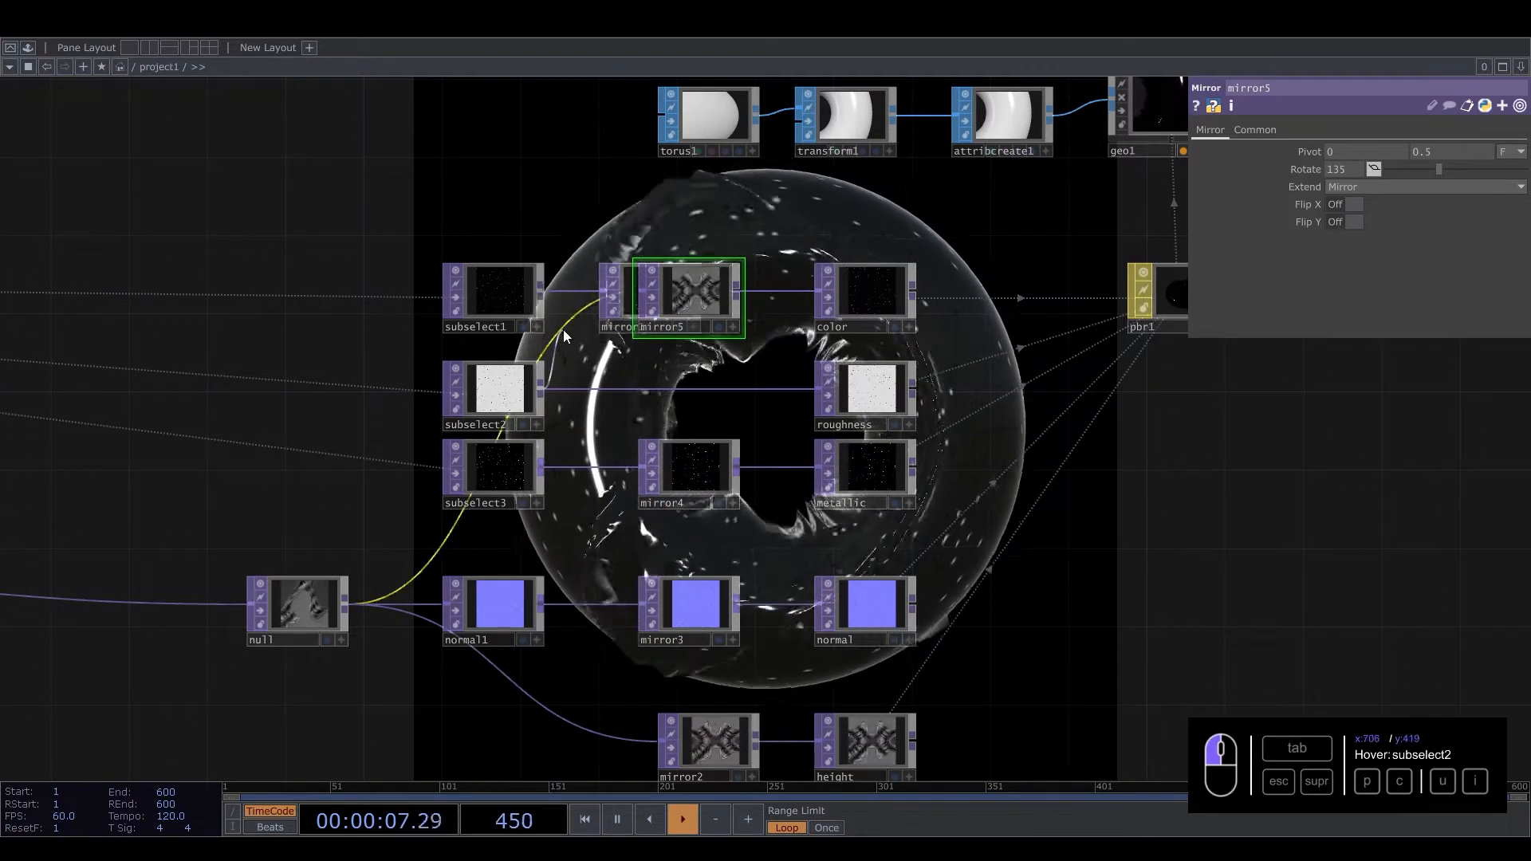
{"action": "left_click_drag", "start_coordinate": [541, 388], "coordinate": [703, 376]}
Step: Replace mirror1 with a pasted copy of the configured Mirror, wired between subselect1 and color
{"action": "key", "text": "Delete"}
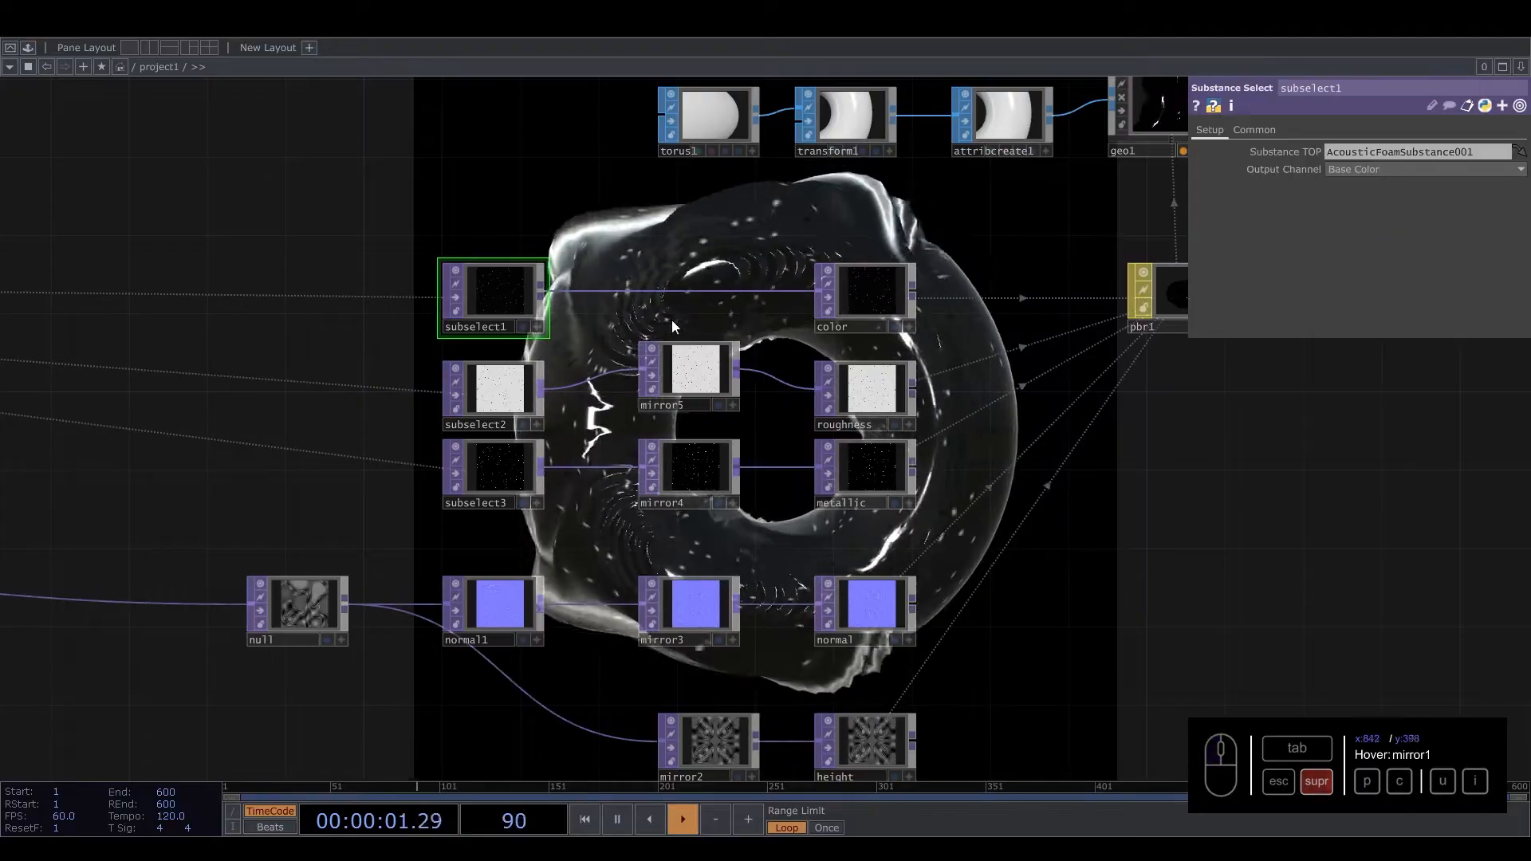
{"action": "key", "text": "ctrl+v"}
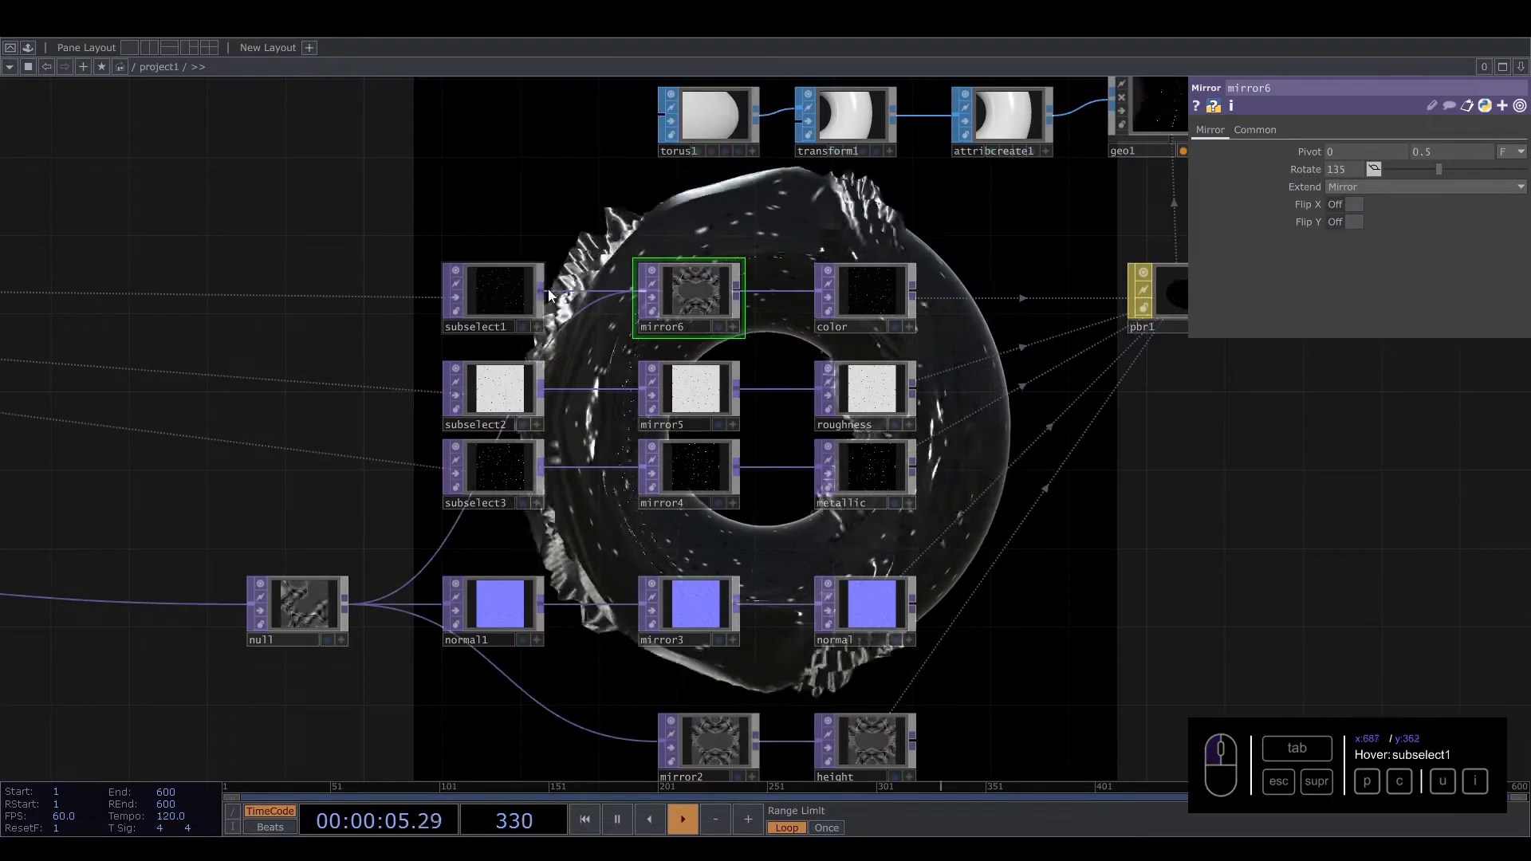
{"action": "left_click_drag", "start_coordinate": [619, 298], "coordinate": [643, 297]}
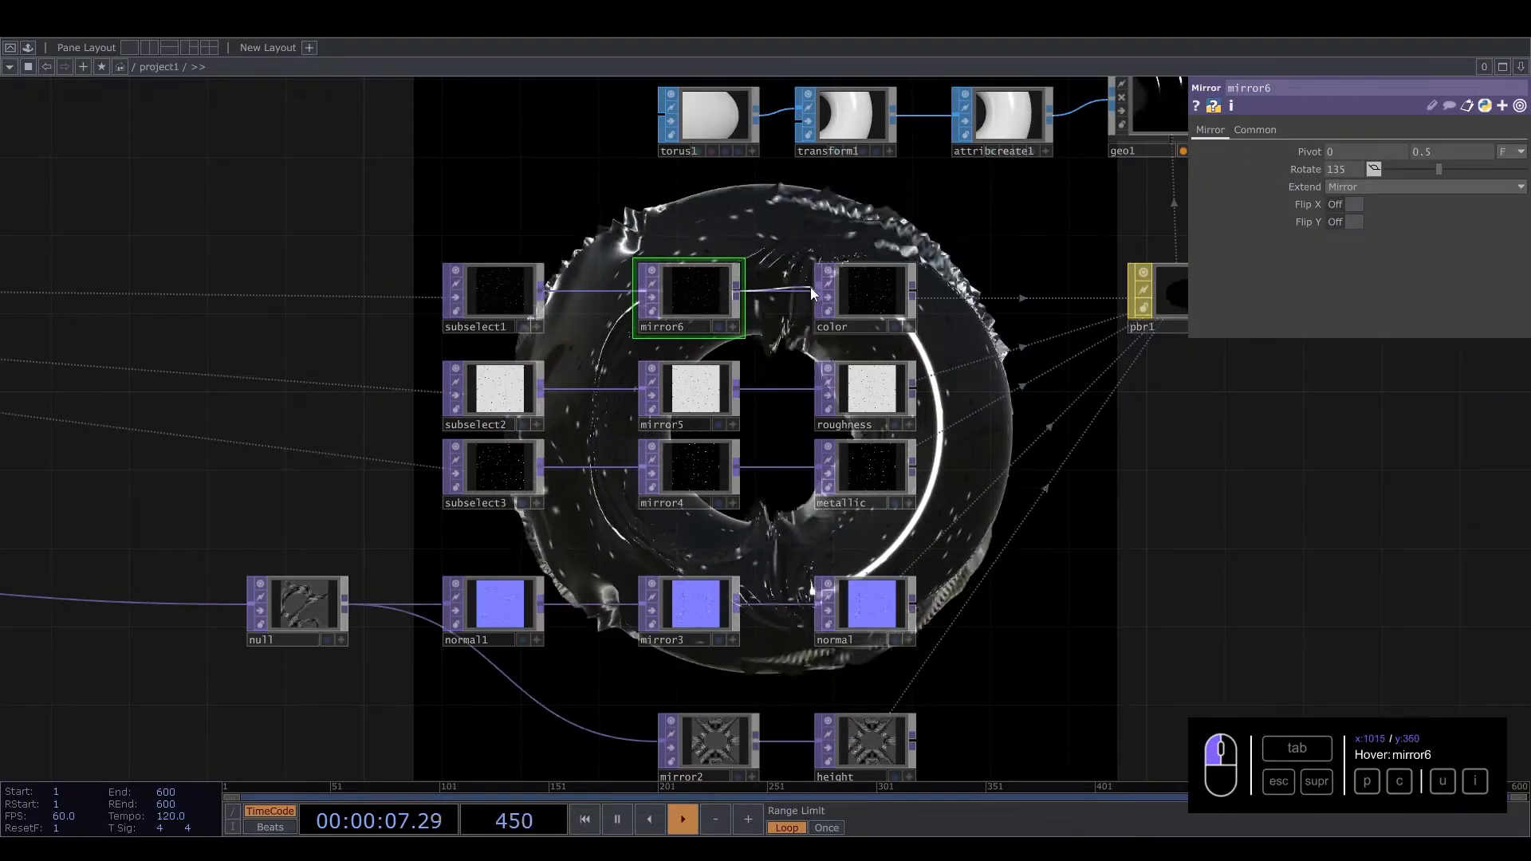
{"action": "left_click_drag", "start_coordinate": [810, 288], "coordinate": [811, 286]}
Step: Shift the subselect3, mirror4 and metallic row downward so the texture rows are evenly spaced
{"action": "left_click_drag", "start_coordinate": [566, 193], "coordinate": [729, 464]}
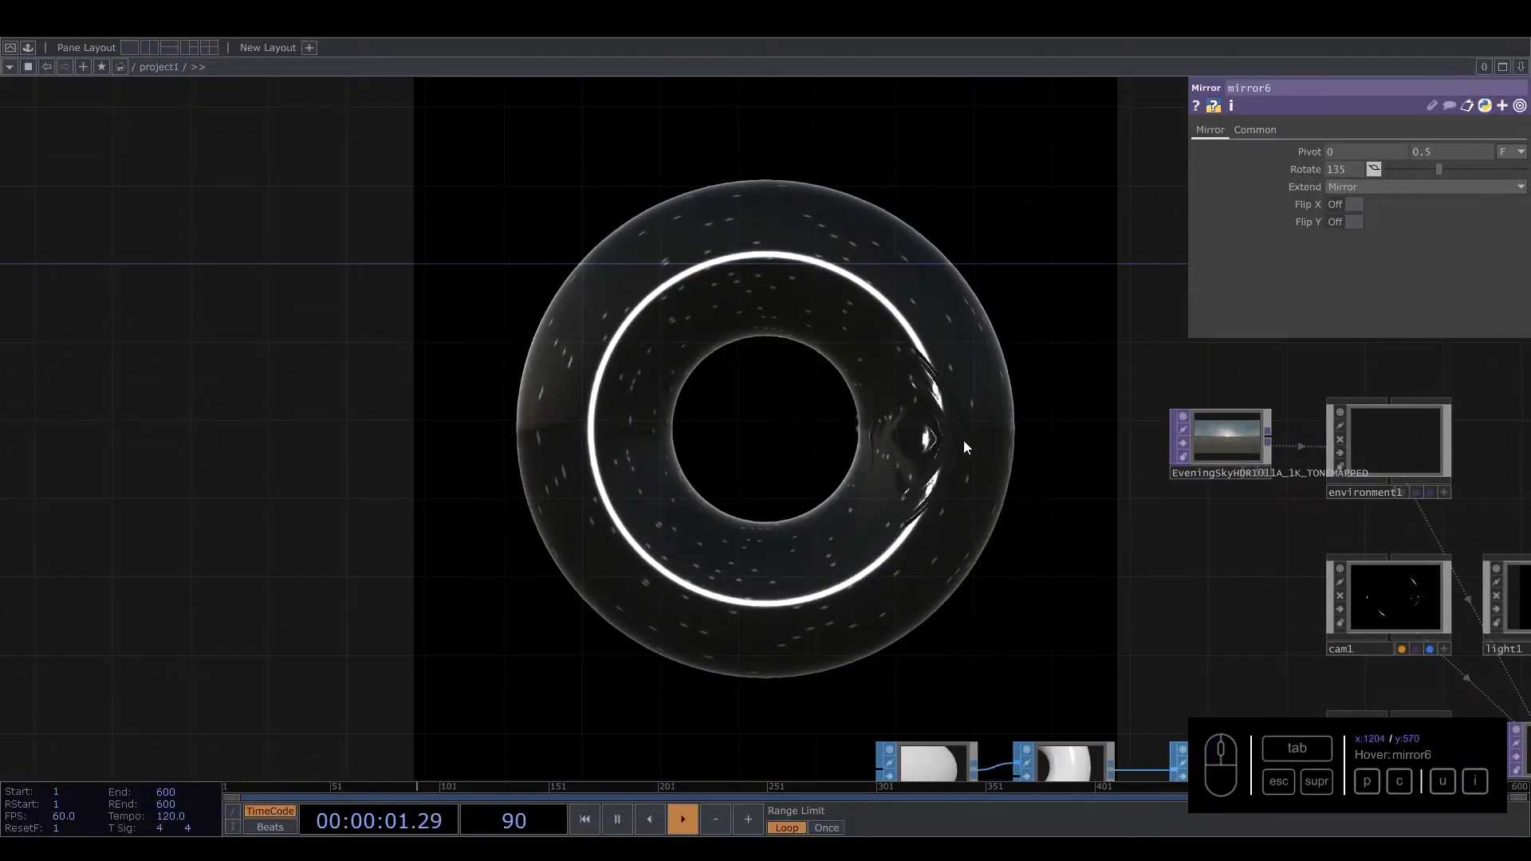
{"action": "scroll", "coordinate": [899, 511], "scroll_direction": "down", "scroll_amount": 6}
{"action": "left_click_drag", "start_coordinate": [766, 517], "coordinate": [708, 407]}
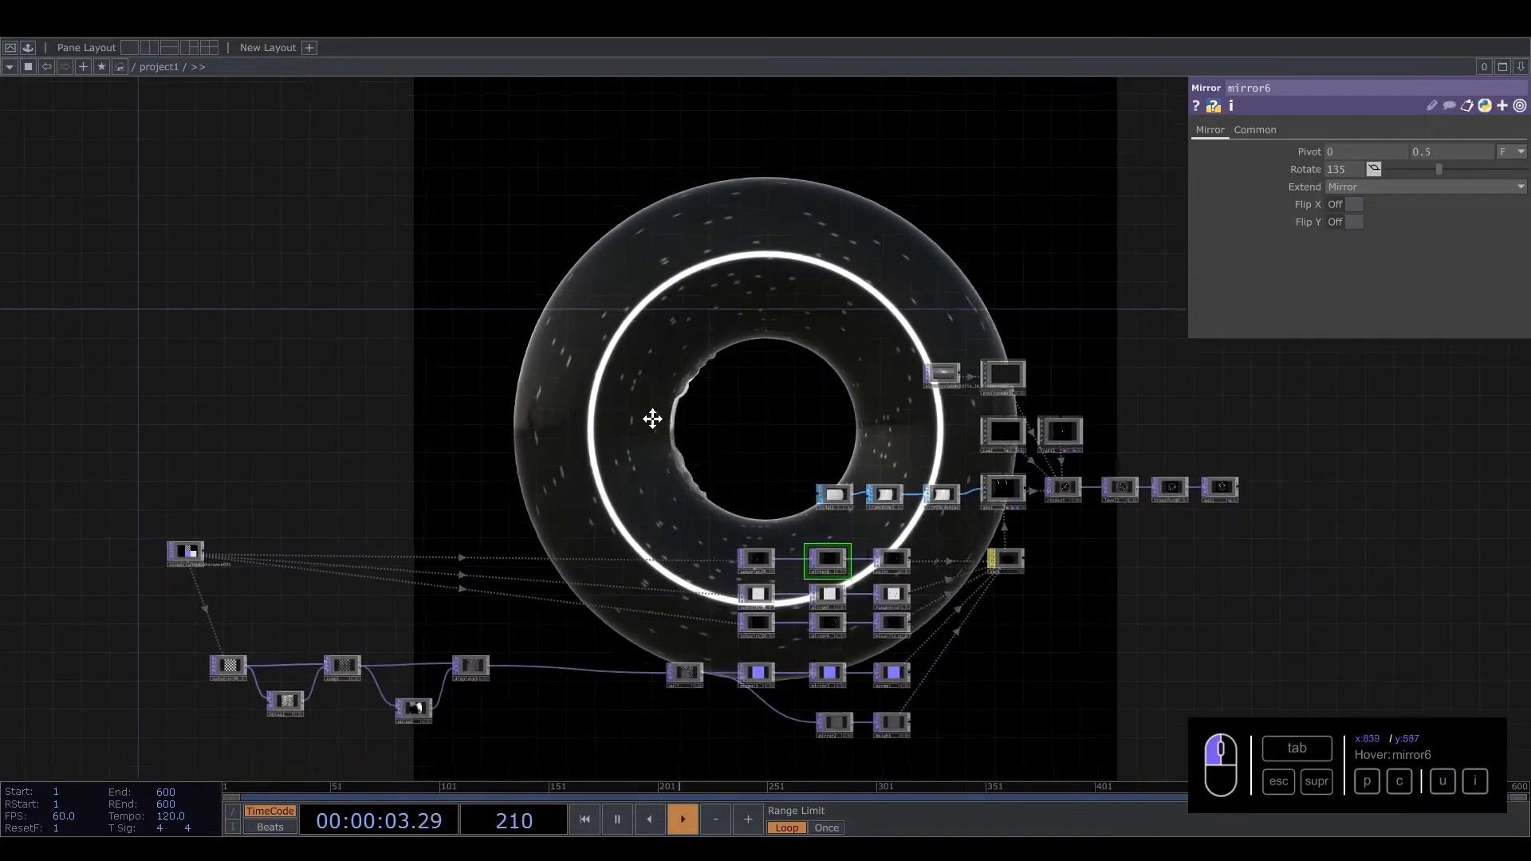
{"action": "left_click_drag", "start_coordinate": [834, 688], "coordinate": [787, 577]}
{"action": "scroll", "coordinate": [786, 577], "scroll_direction": "up", "scroll_amount": 5}
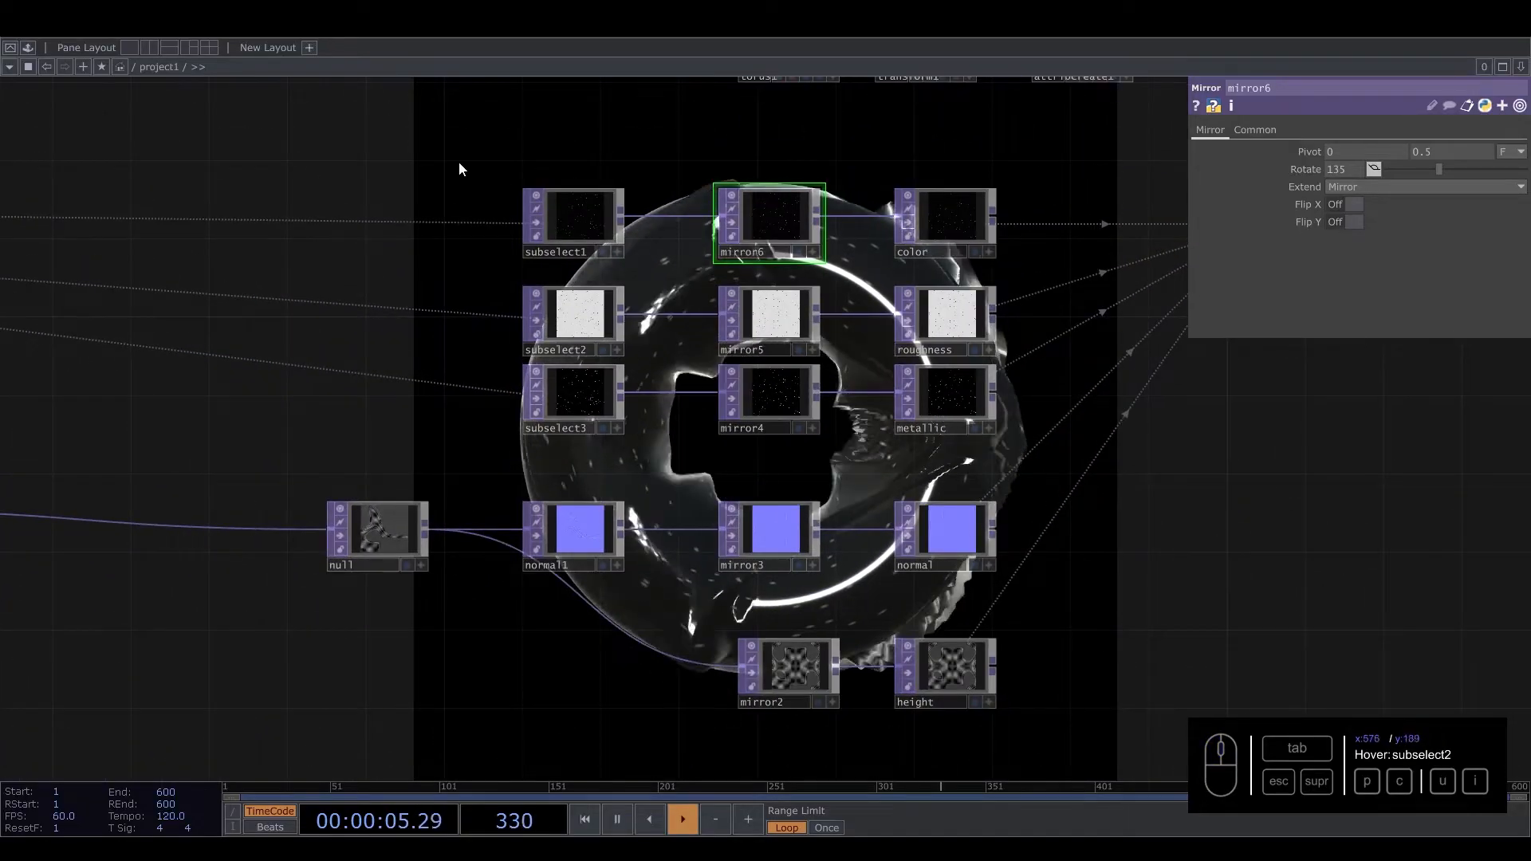
{"action": "left_click_drag", "start_coordinate": [503, 218], "coordinate": [520, 261]}
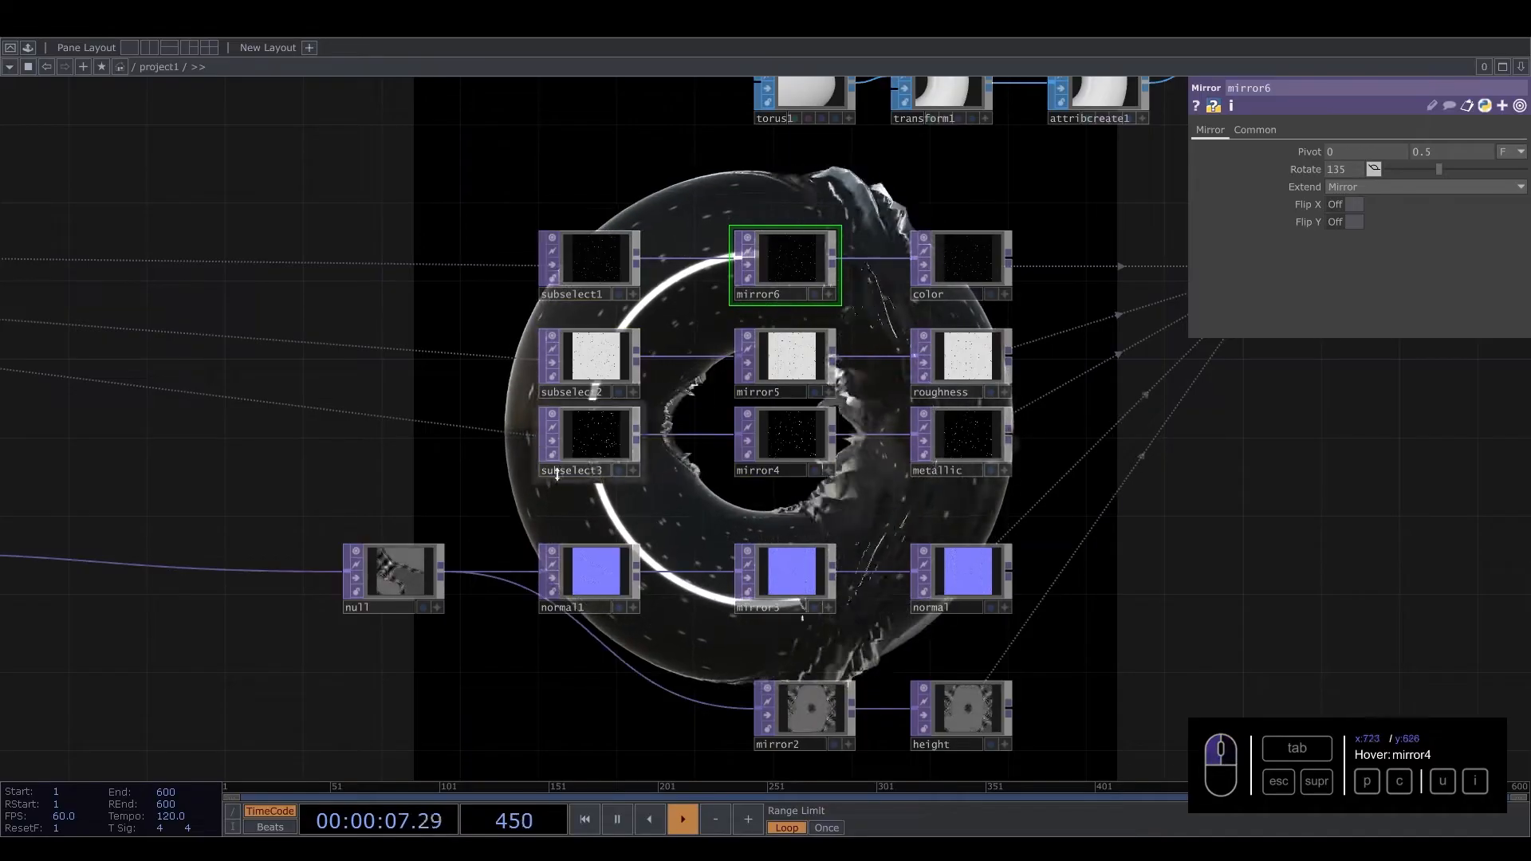
{"action": "right_click_drag", "start_coordinate": [414, 442], "coordinate": [977, 466]}
{"action": "left_click_drag", "start_coordinate": [967, 442], "coordinate": [967, 461]}
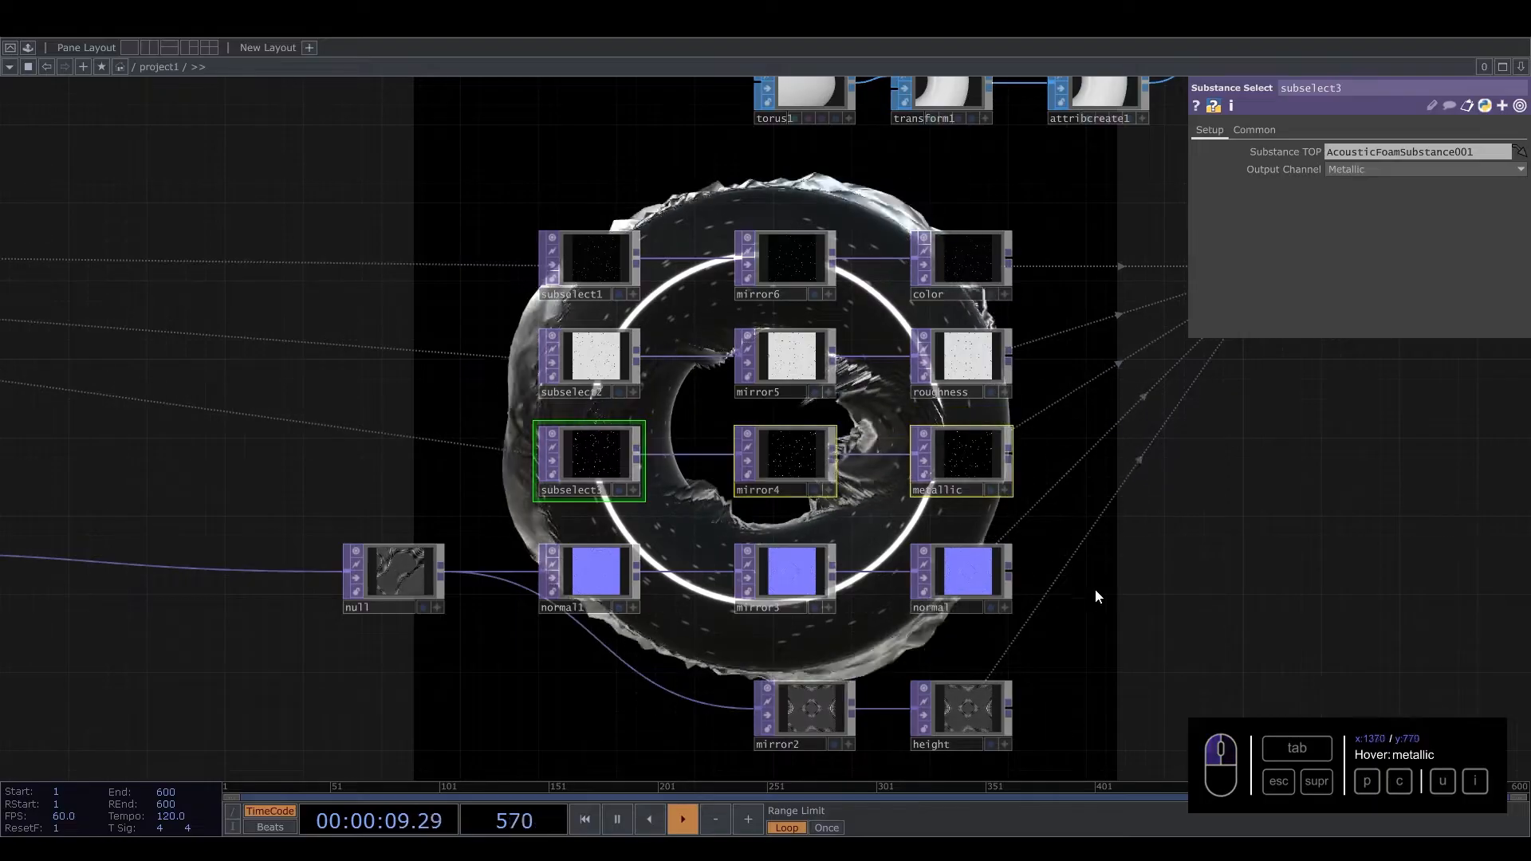
Step: Move mirror2 and height up beneath the normal map row and align them with the node columns above
{"action": "left_click_drag", "start_coordinate": [1120, 608], "coordinate": [1109, 511]}
{"action": "right_click_drag", "start_coordinate": [1060, 657], "coordinate": [803, 609]}
{"action": "left_click_drag", "start_coordinate": [796, 610], "coordinate": [794, 570]}
{"action": "left_click_drag", "start_coordinate": [864, 697], "coordinate": [864, 693]}
{"action": "left_click_drag", "start_coordinate": [800, 571], "coordinate": [783, 574]}
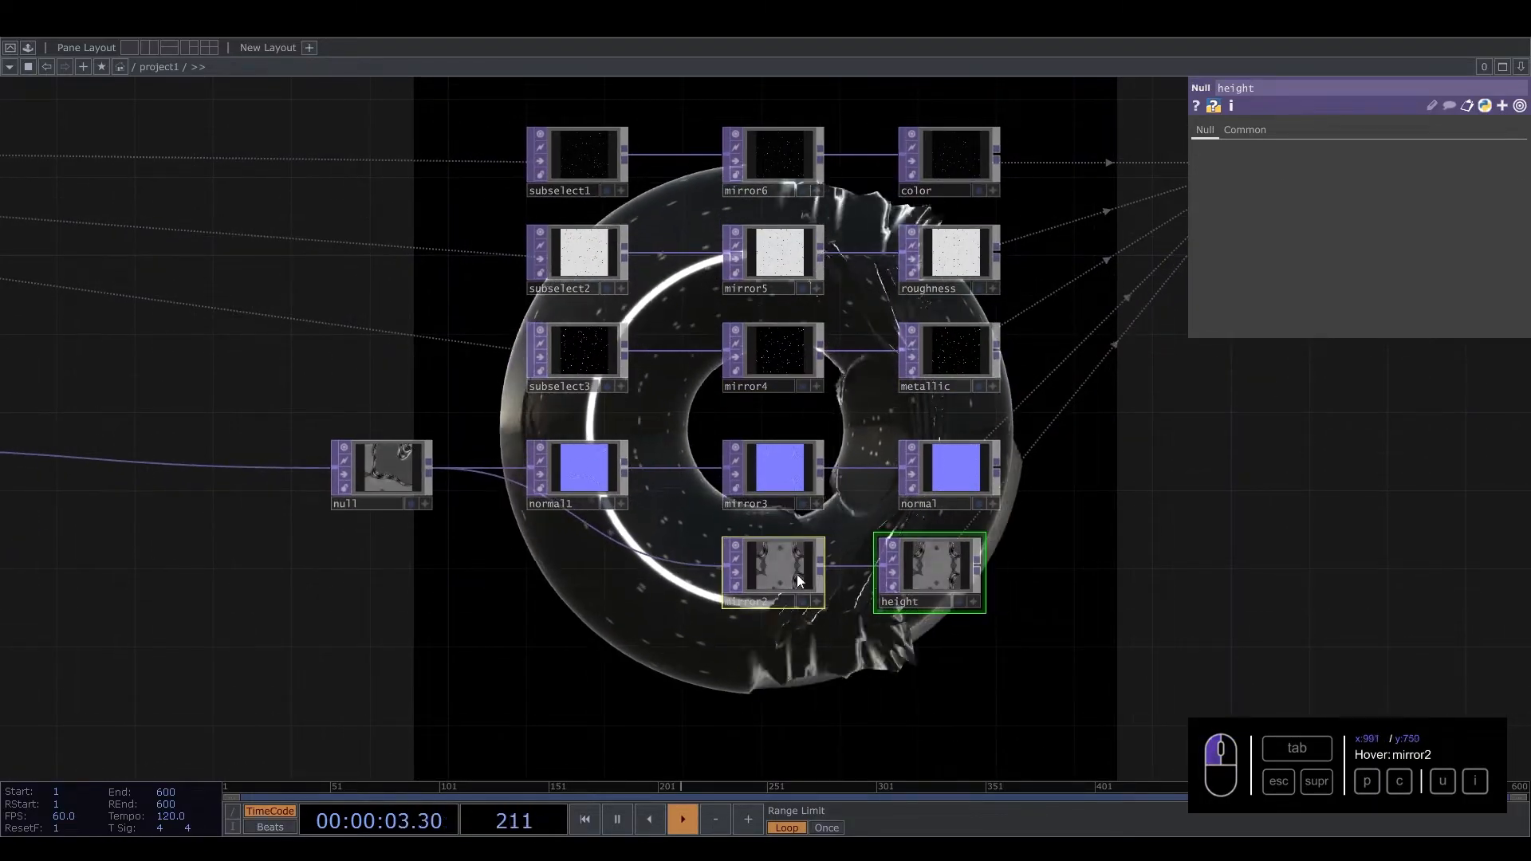
{"action": "left_click", "coordinate": [944, 599]}
{"action": "left_click_drag", "start_coordinate": [944, 599], "coordinate": [947, 557]}
Step: Set the vertical Displace Weight of displace1 to 0.01
{"action": "scroll", "coordinate": [596, 470], "scroll_direction": "down", "scroll_amount": 4}
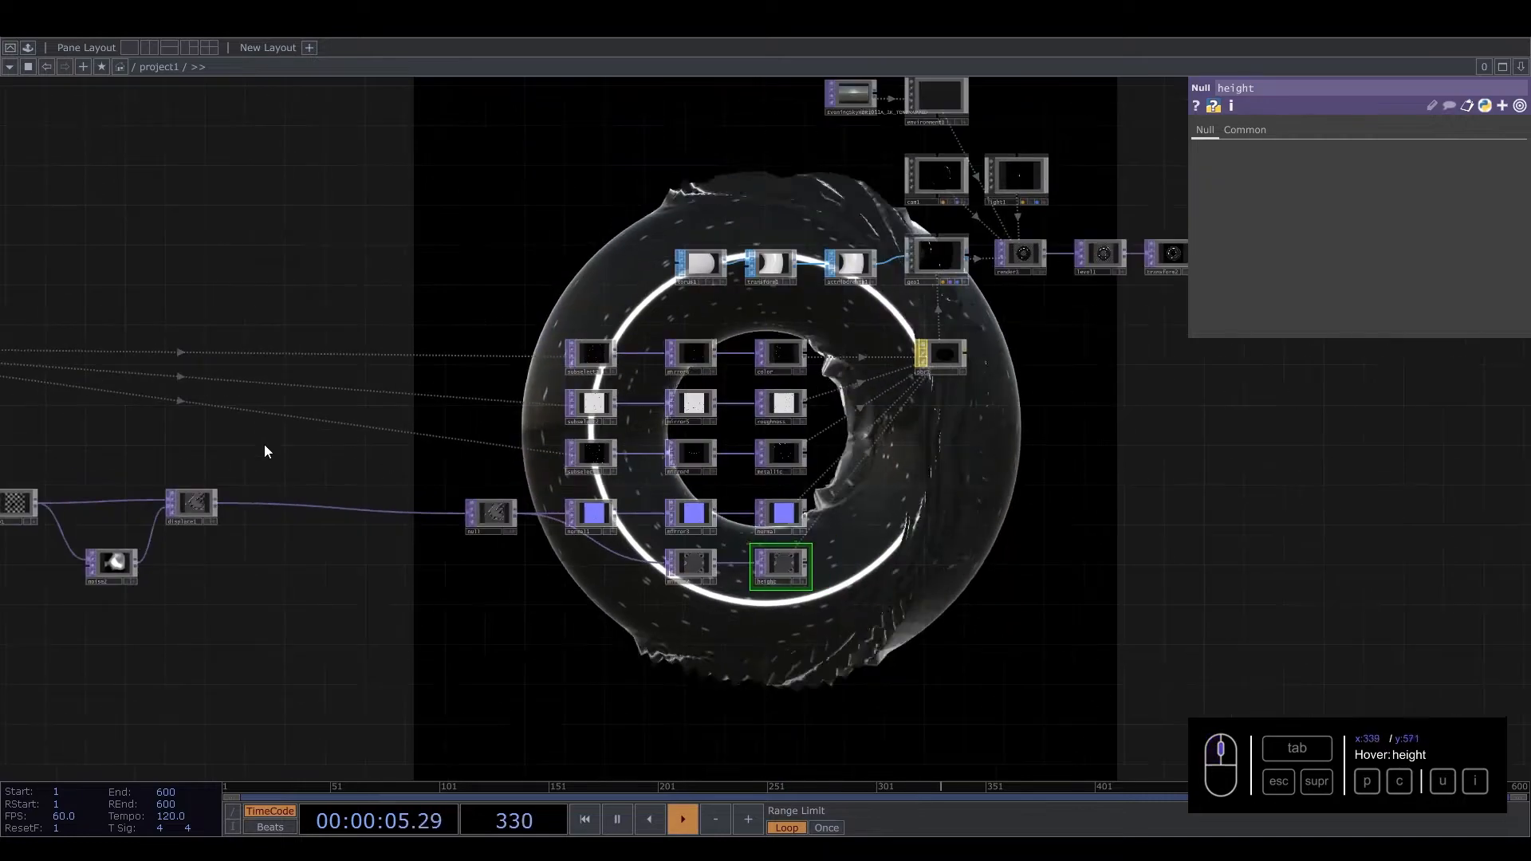
{"action": "left_click_drag", "start_coordinate": [264, 443], "coordinate": [644, 467]}
{"action": "left_click", "coordinate": [571, 521]}
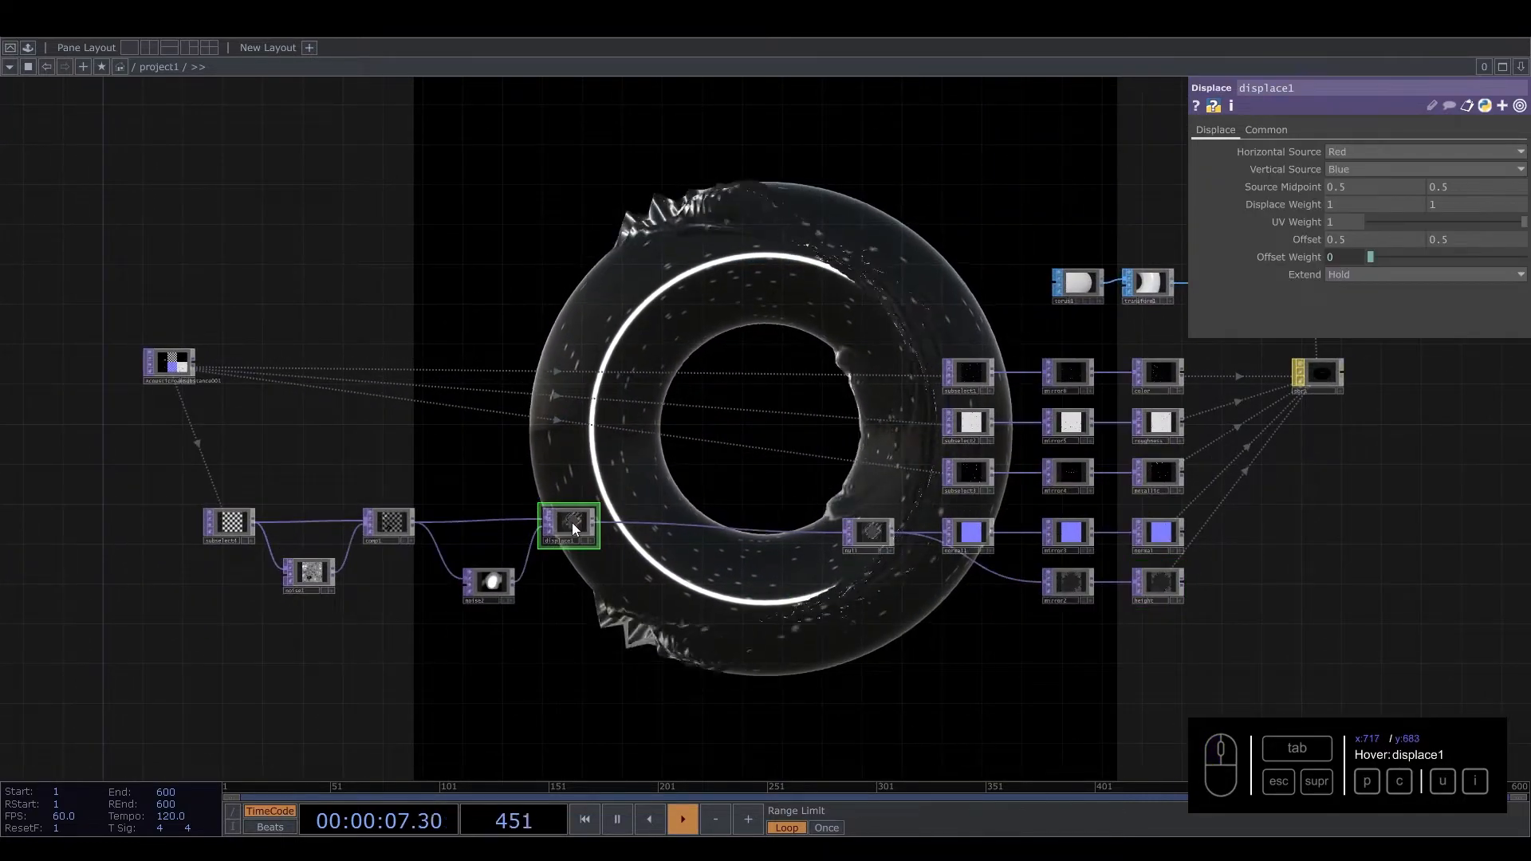
{"action": "scroll", "coordinate": [570, 523], "scroll_direction": "up", "scroll_amount": 1}
{"action": "scroll", "coordinate": [571, 523], "scroll_direction": "up", "scroll_amount": 2}
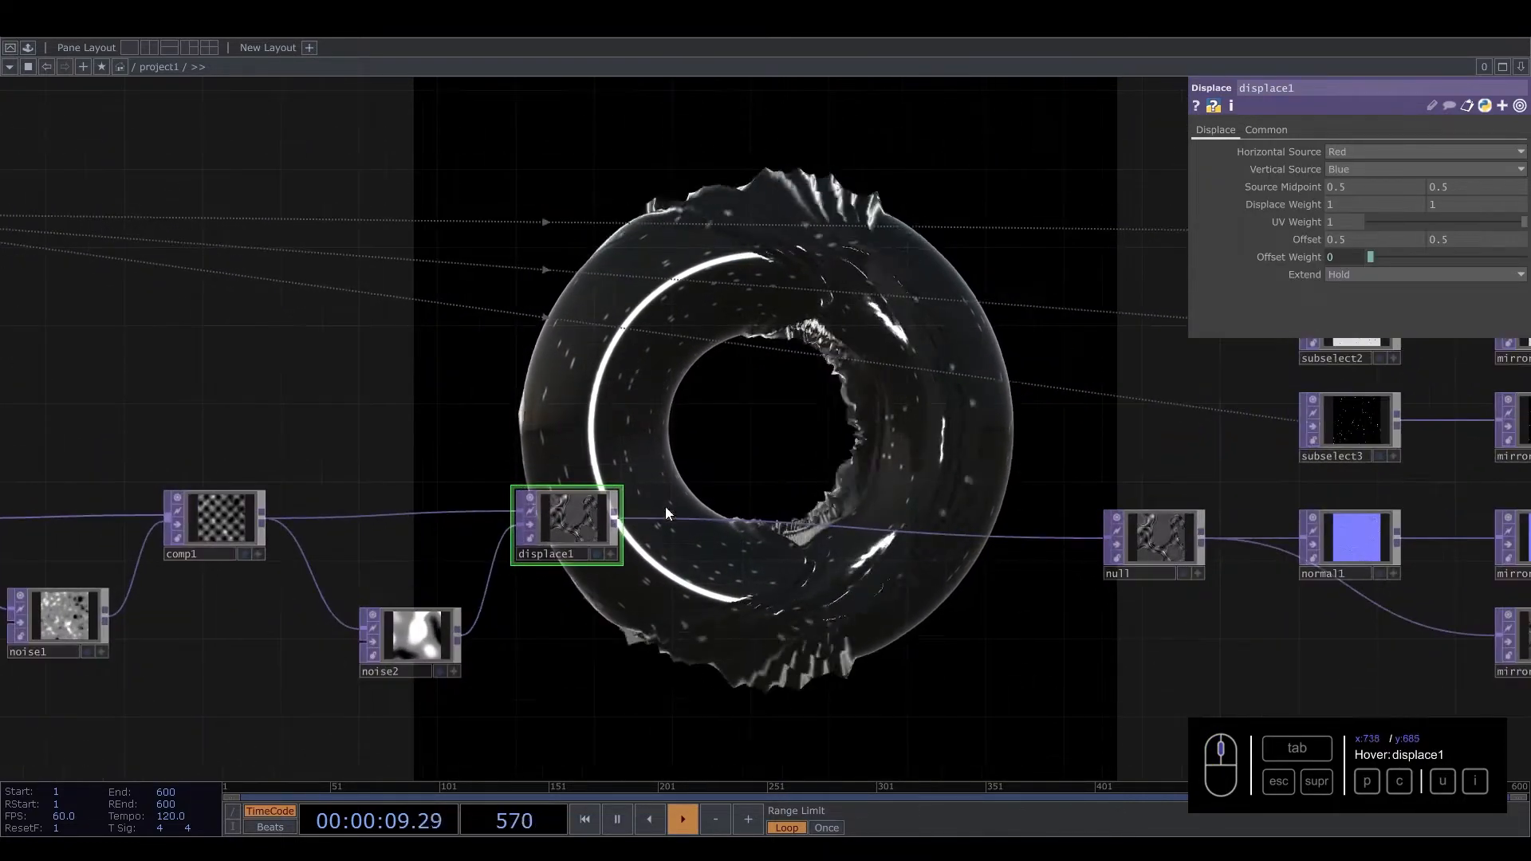
{"action": "left_click_drag", "start_coordinate": [667, 510], "coordinate": [765, 622]}
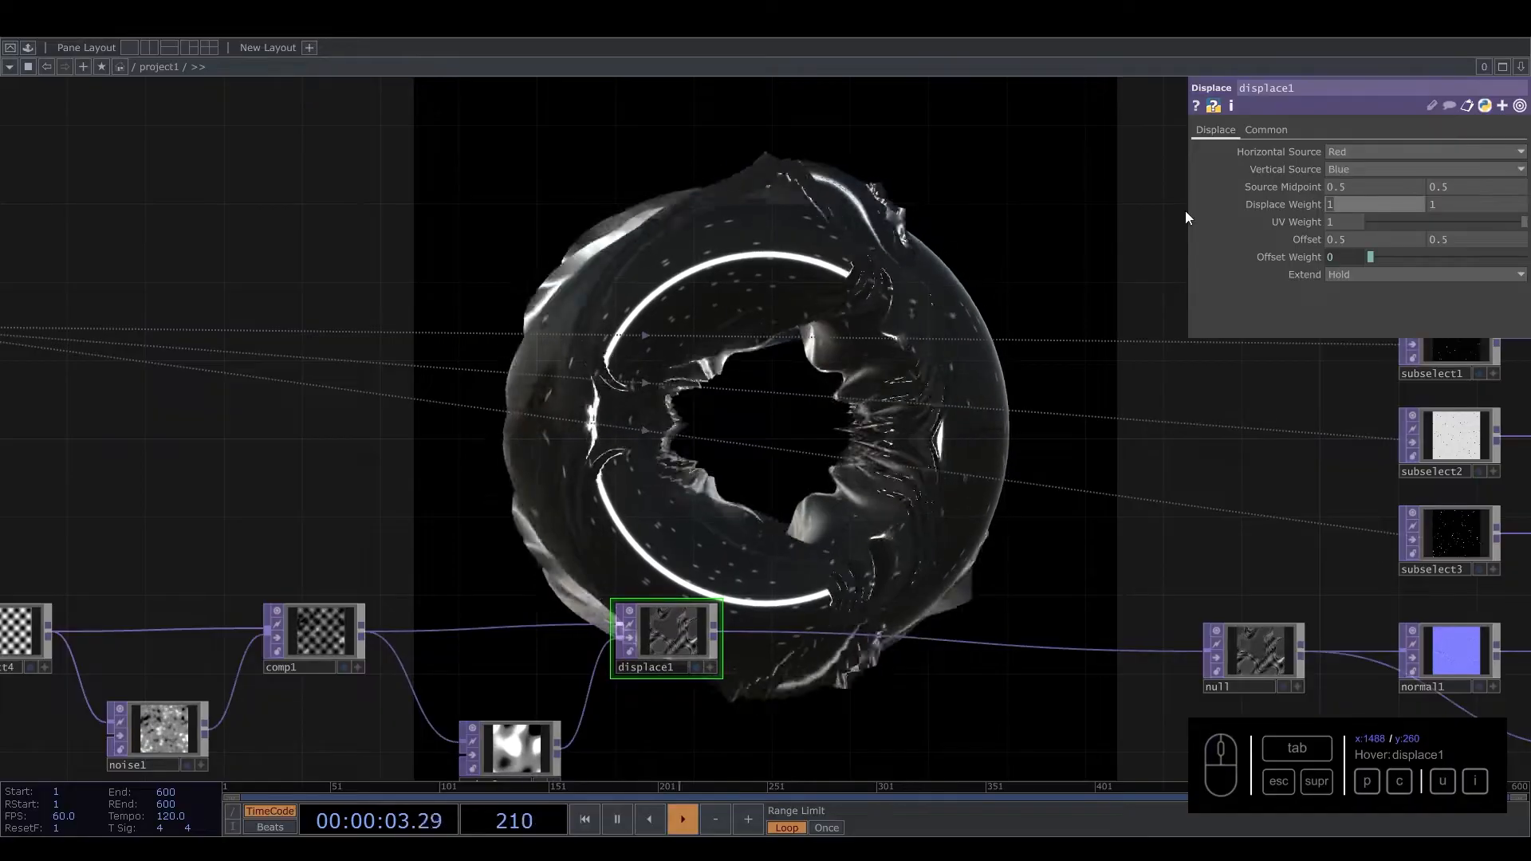
{"action": "left_click", "coordinate": [1444, 205]}
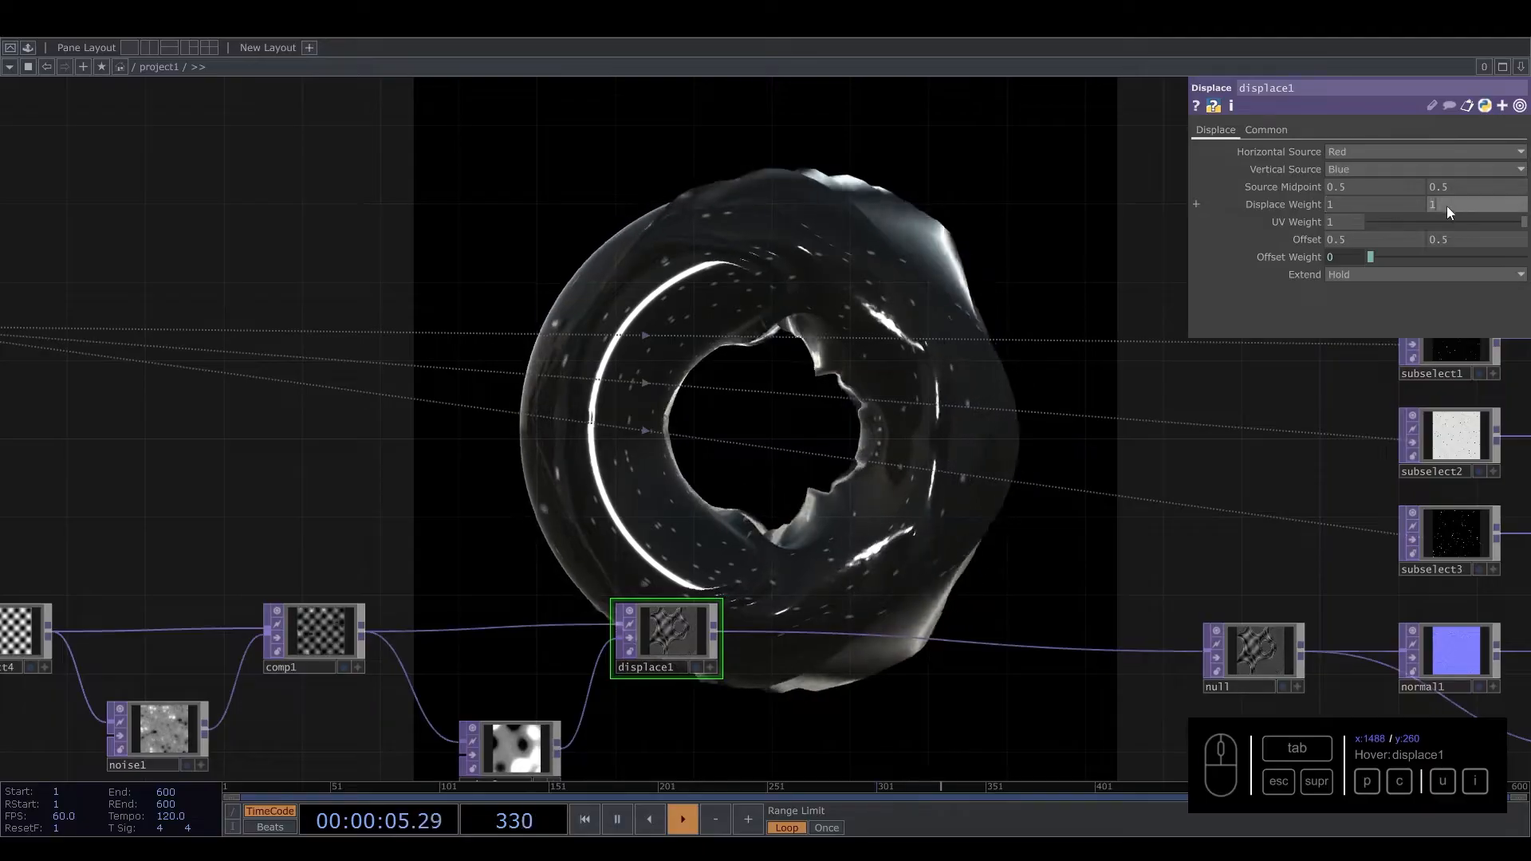
{"action": "type", "text": "0.01"}
{"action": "key", "text": "Return"}
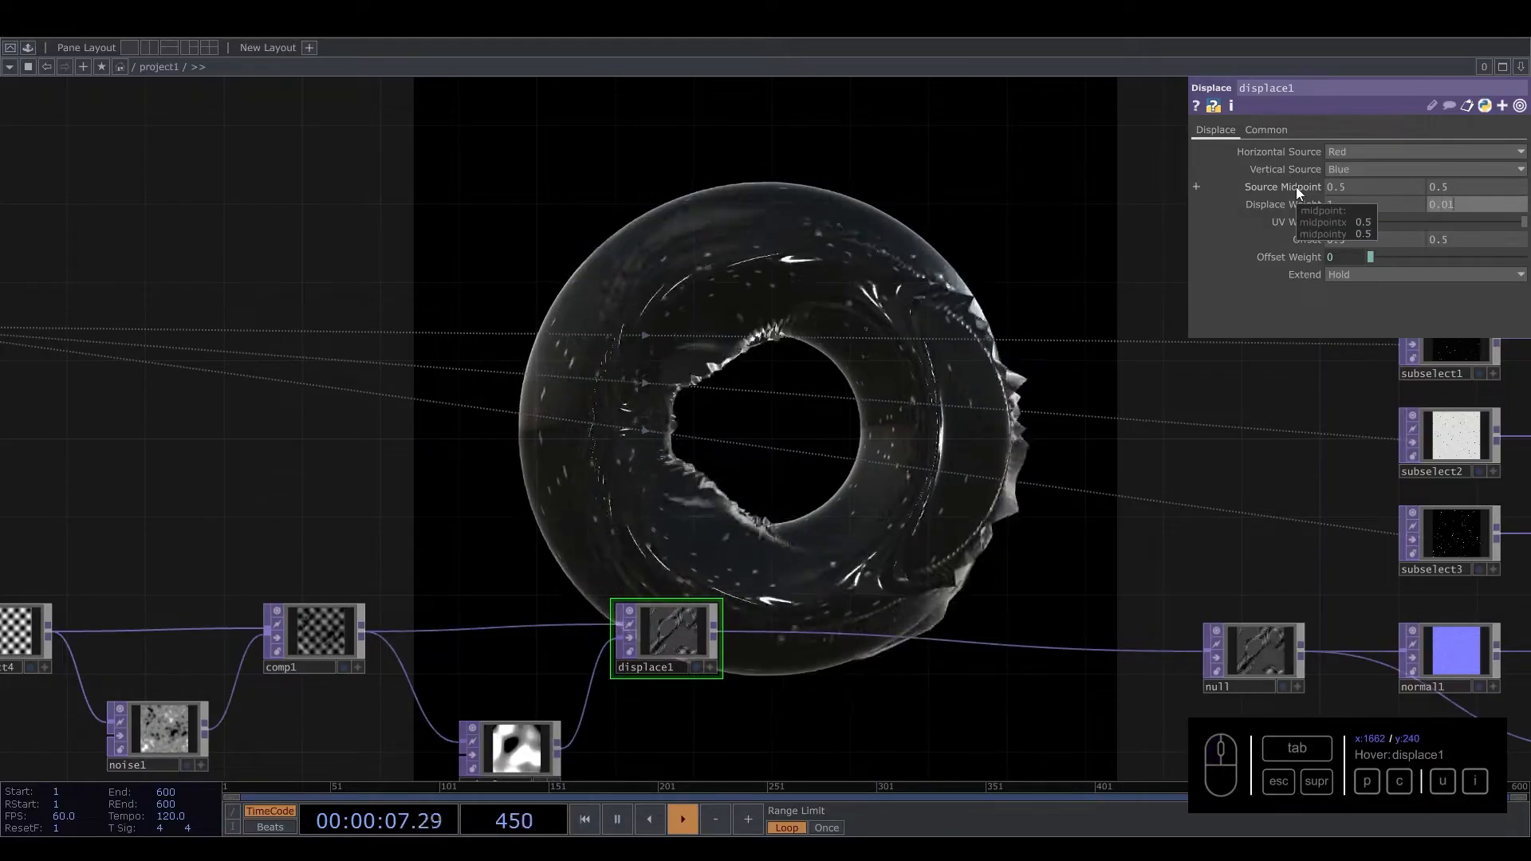
Step: Set the horizontal Displace Weight of displace1 to 0.8
{"action": "middle_click", "coordinate": [1356, 205]}
{"action": "middle_click_drag", "start_coordinate": [1359, 211], "coordinate": [1499, 220]}
{"action": "left_click_drag", "start_coordinate": [1380, 204], "coordinate": [1128, 208]}
{"action": "type", "text": "0.8"}
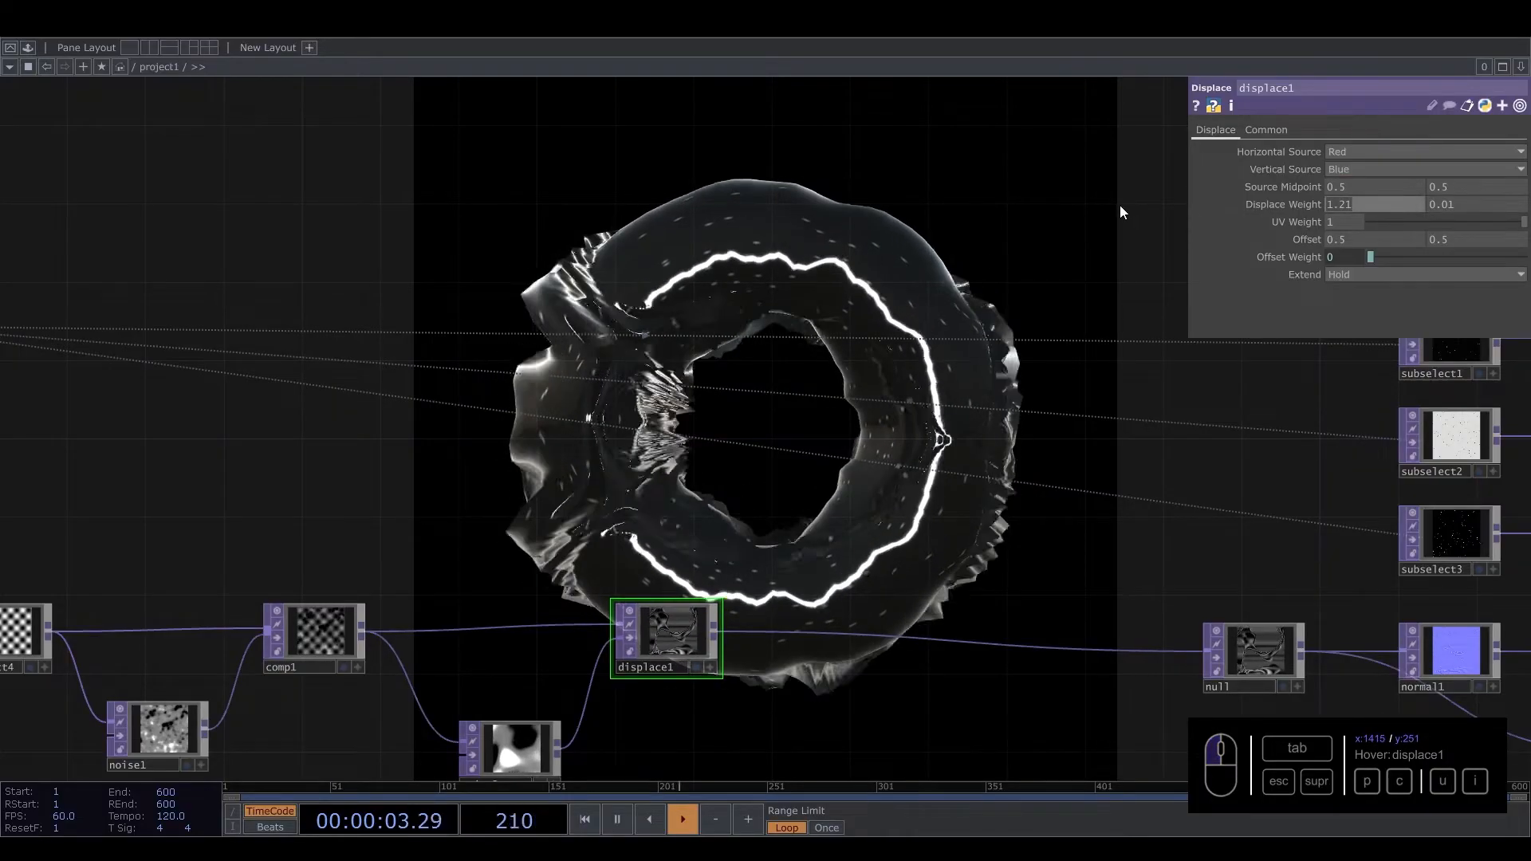
{"action": "key", "text": "Return"}
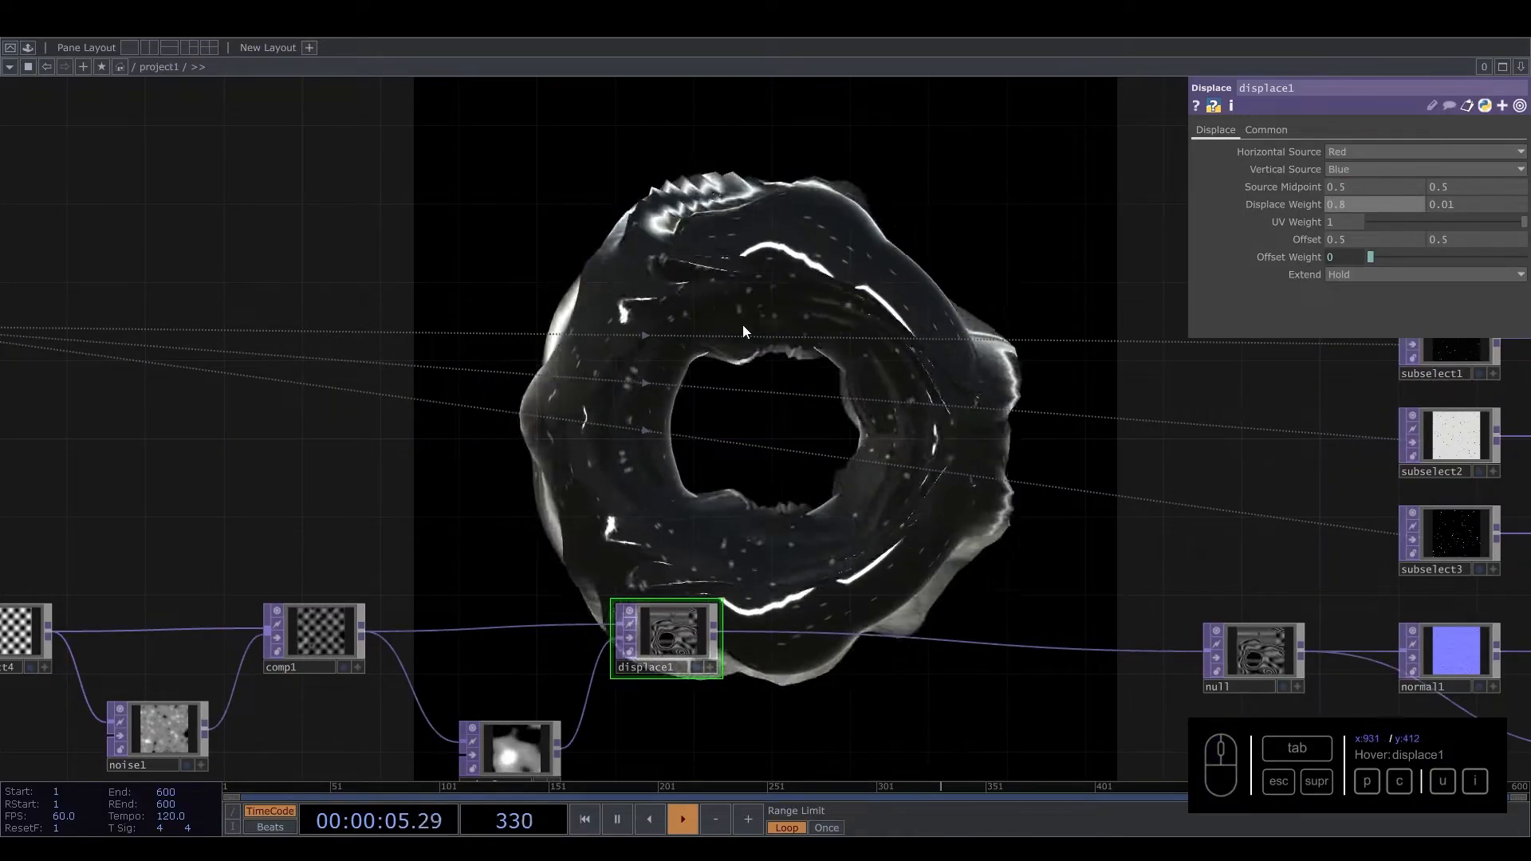
Step: Set the Z rotation of the geo1 geometry to 90
{"action": "left_click_drag", "start_coordinate": [807, 342], "coordinate": [855, 684]}
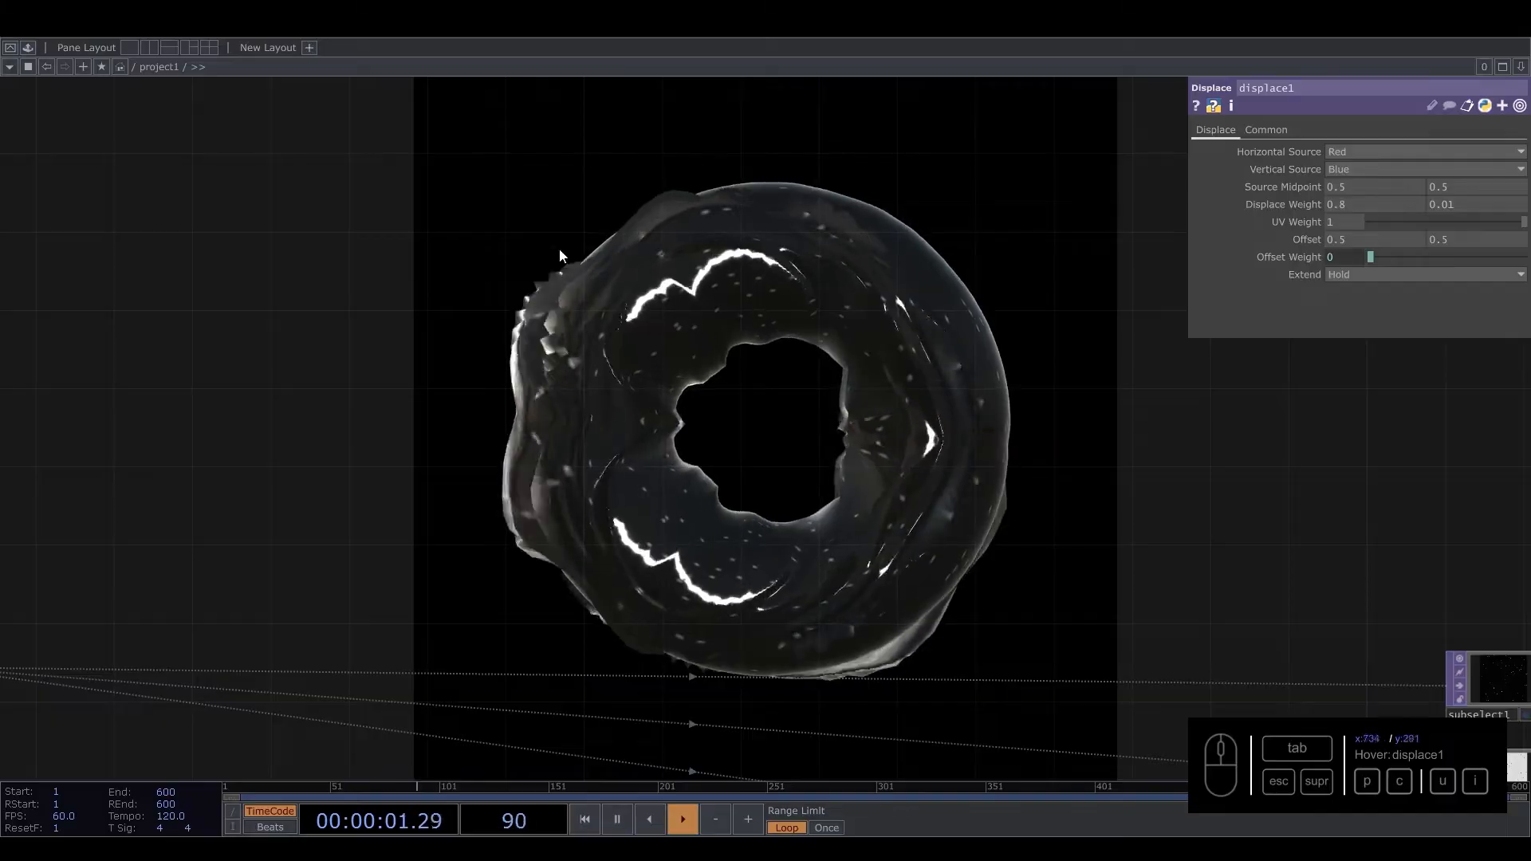
{"action": "left_click_drag", "start_coordinate": [548, 395], "coordinate": [317, 402]}
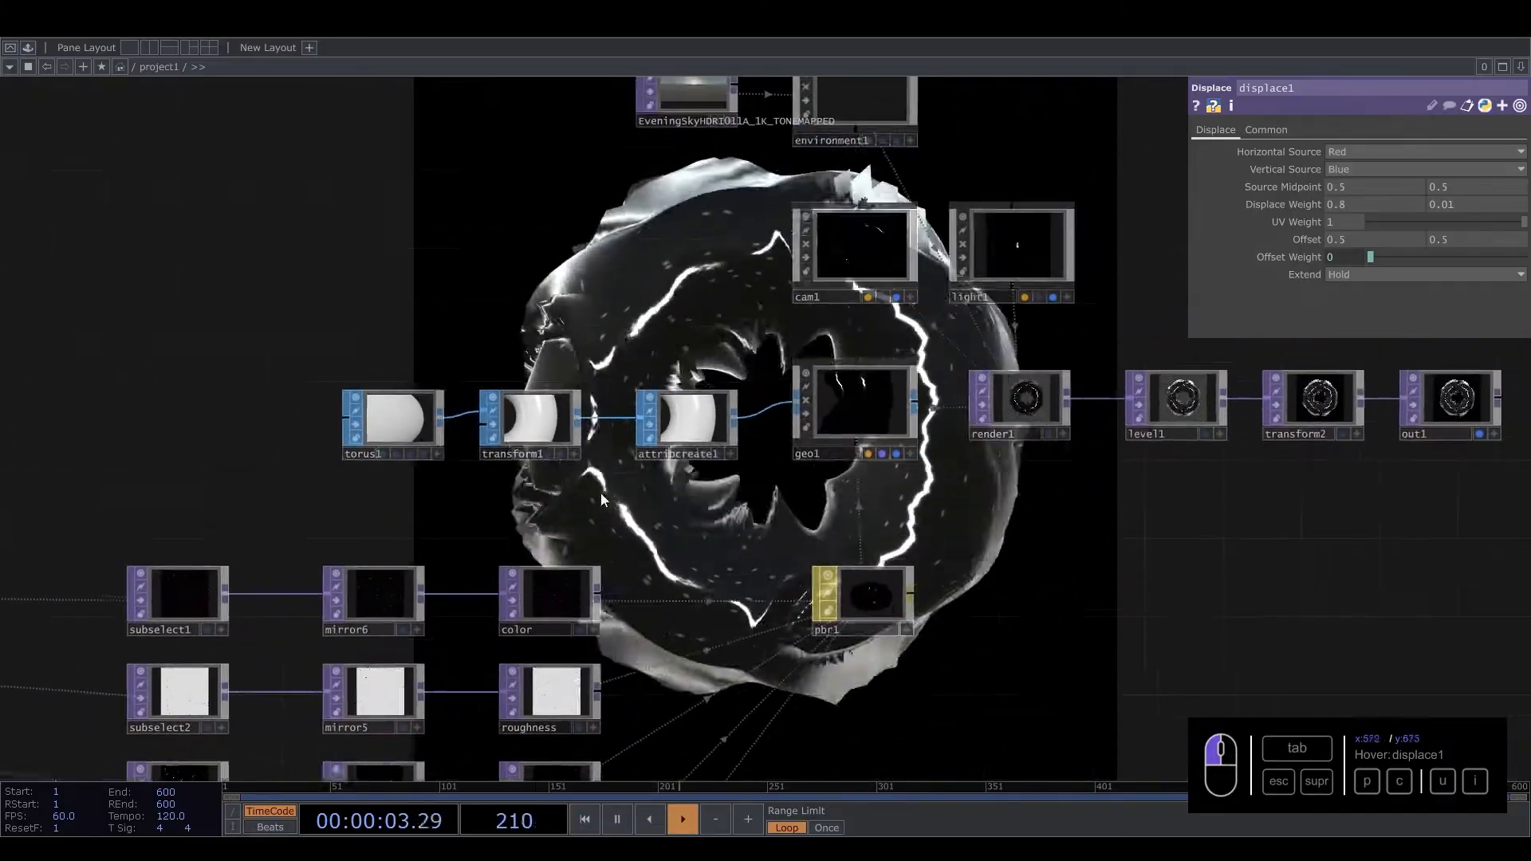
{"action": "left_click", "coordinate": [858, 432]}
{"action": "left_click", "coordinate": [1504, 206]}
{"action": "type", "text": "90"}
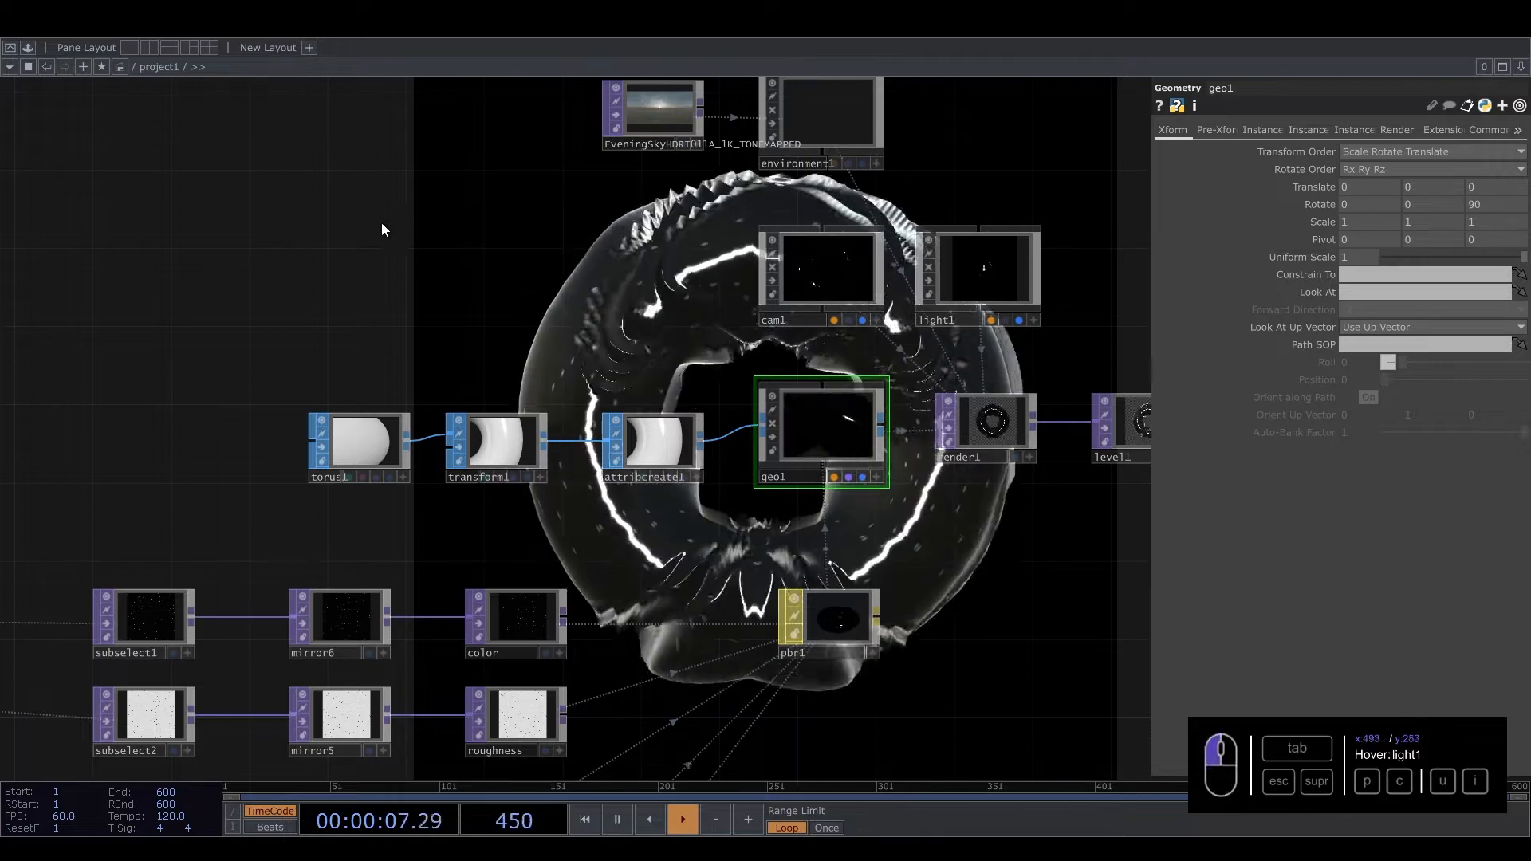
Step: Fine-tune geo1's Z rotation to 93.7 so the mirrored torus pattern sits upright
{"action": "left_click_drag", "start_coordinate": [386, 232], "coordinate": [820, 444]}
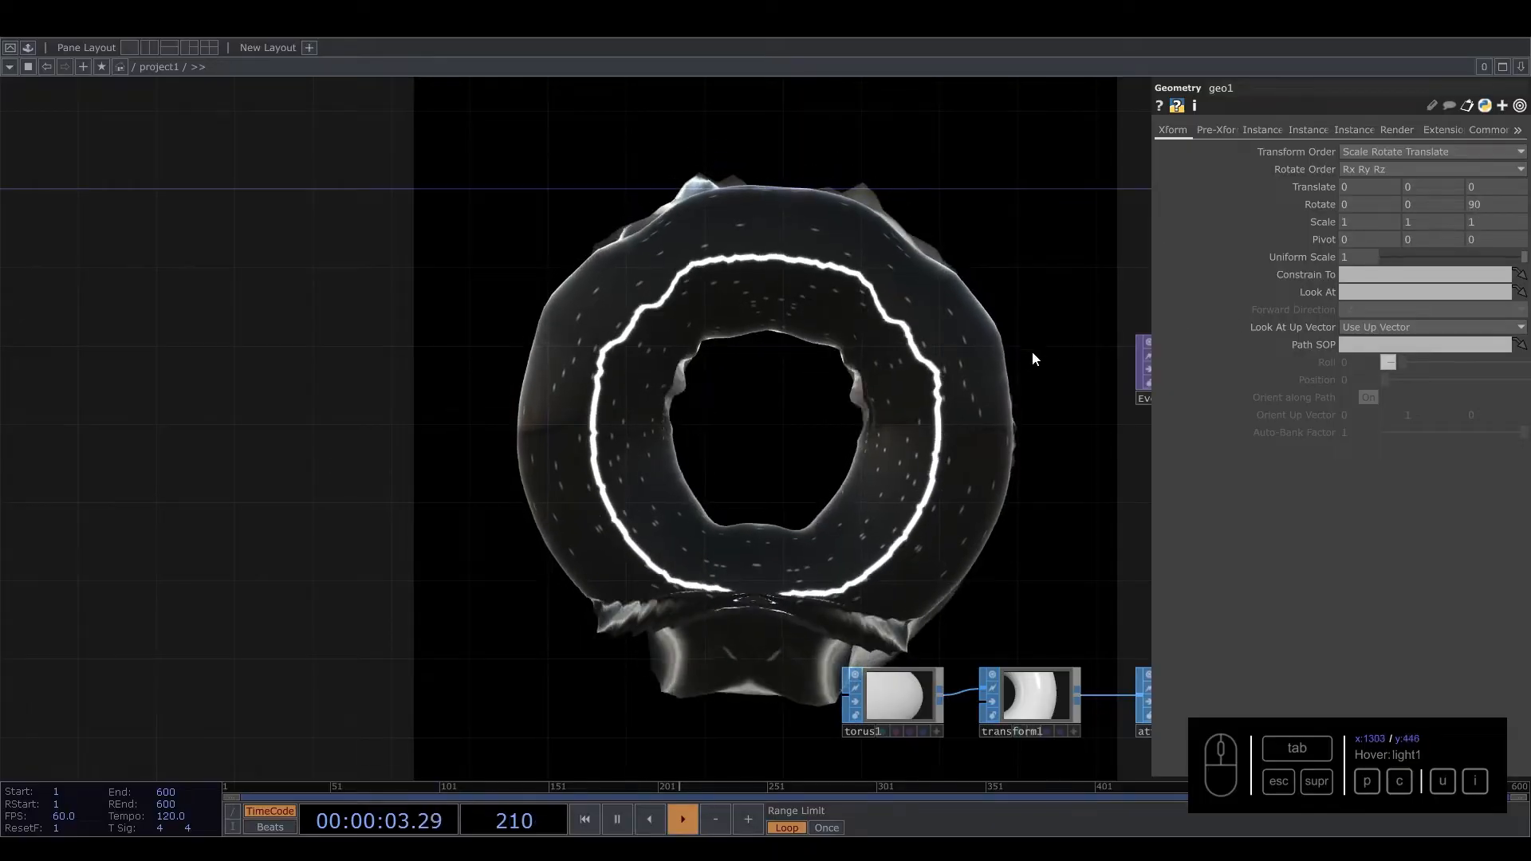
{"action": "scroll", "coordinate": [813, 455], "scroll_direction": "down", "scroll_amount": 5}
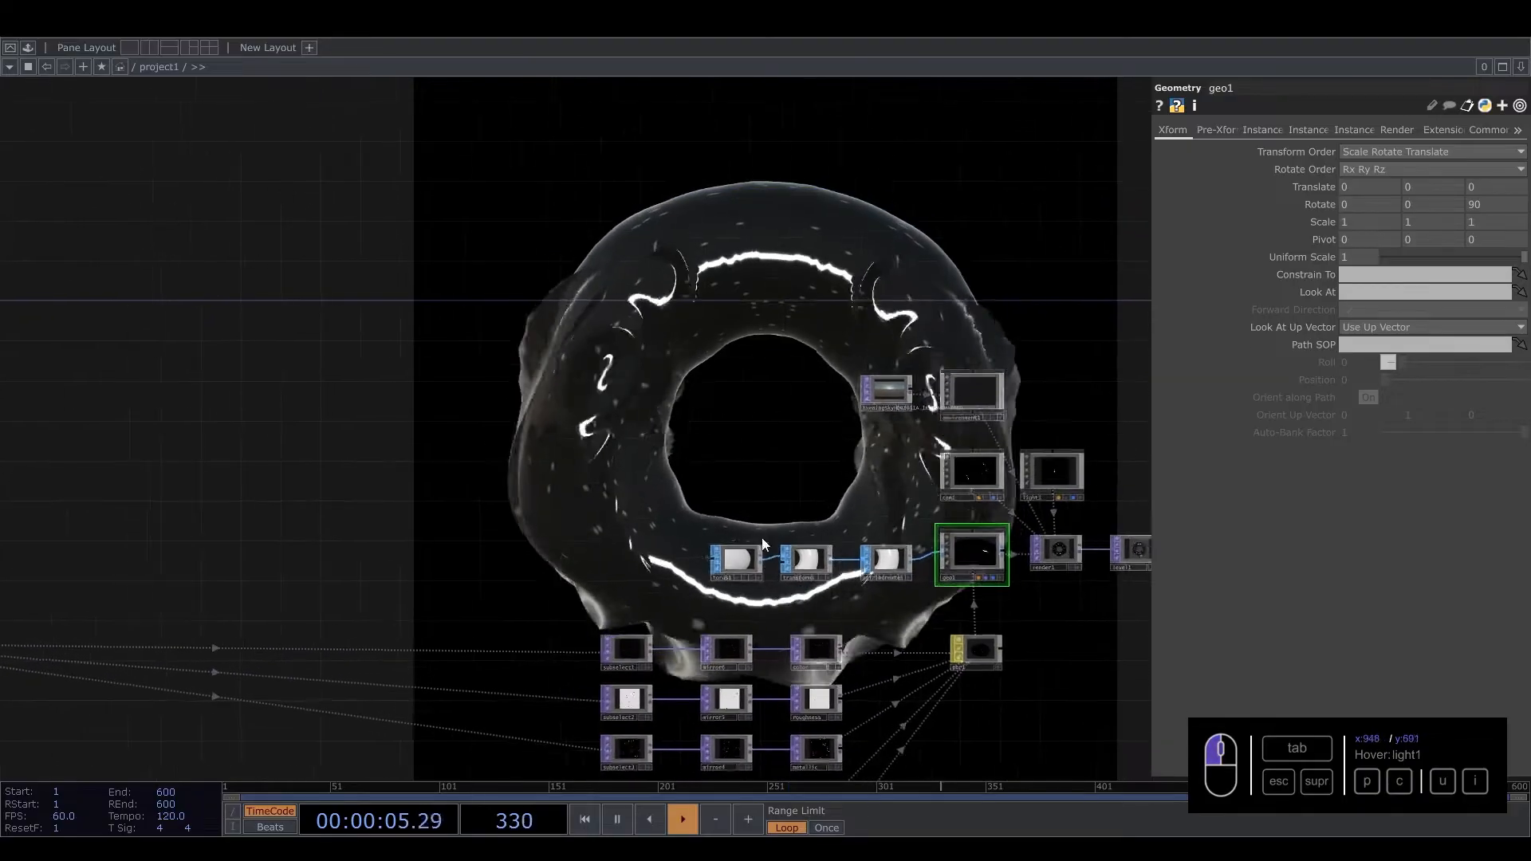
{"action": "left_click", "coordinate": [794, 558]}
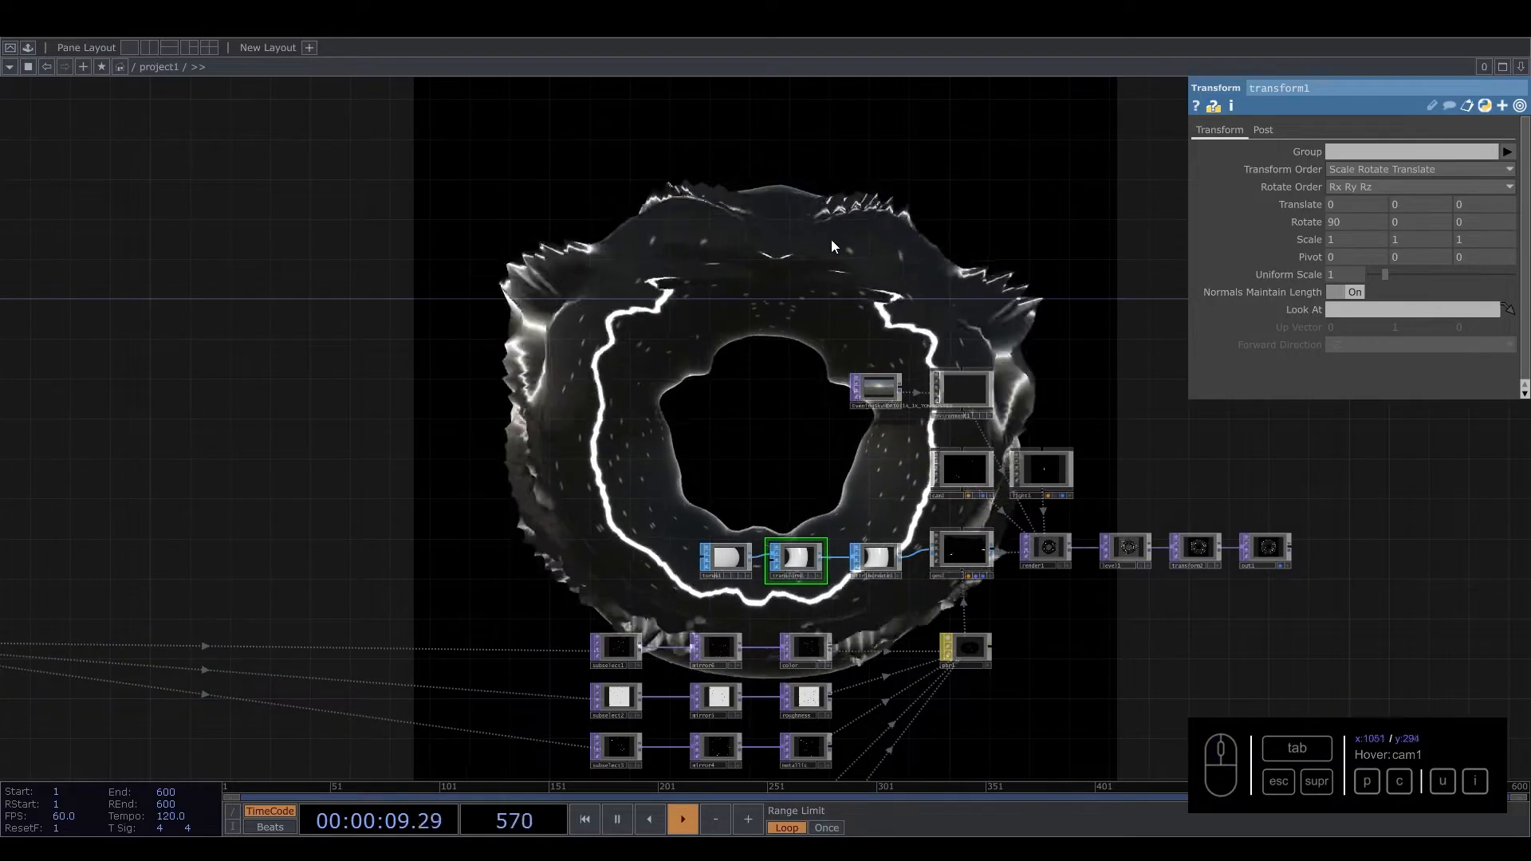
{"action": "left_click_drag", "start_coordinate": [306, 362], "coordinate": [302, 359]}
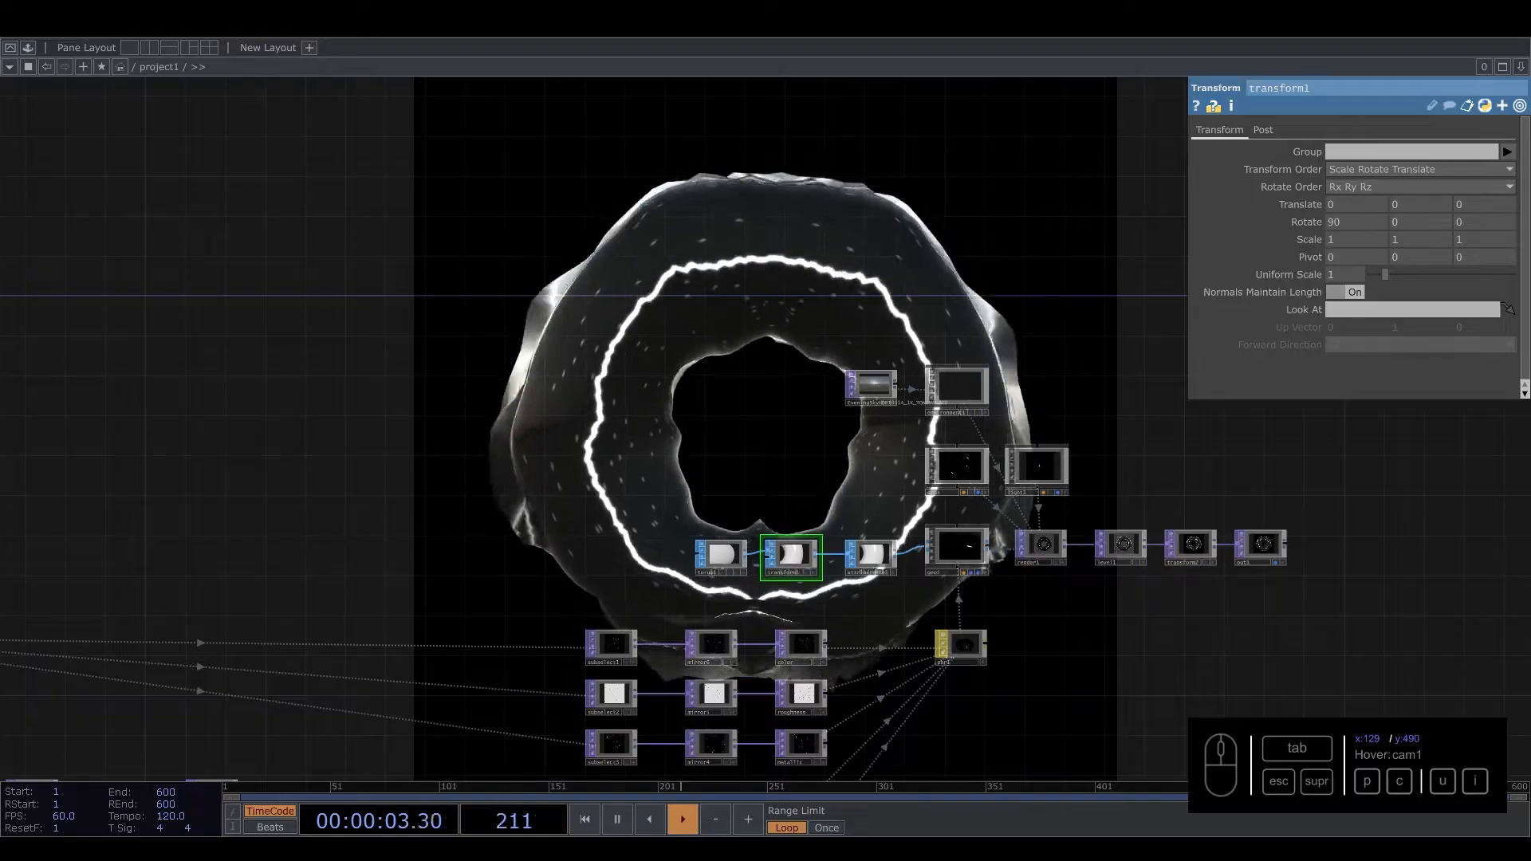
{"action": "left_click", "coordinate": [964, 551]}
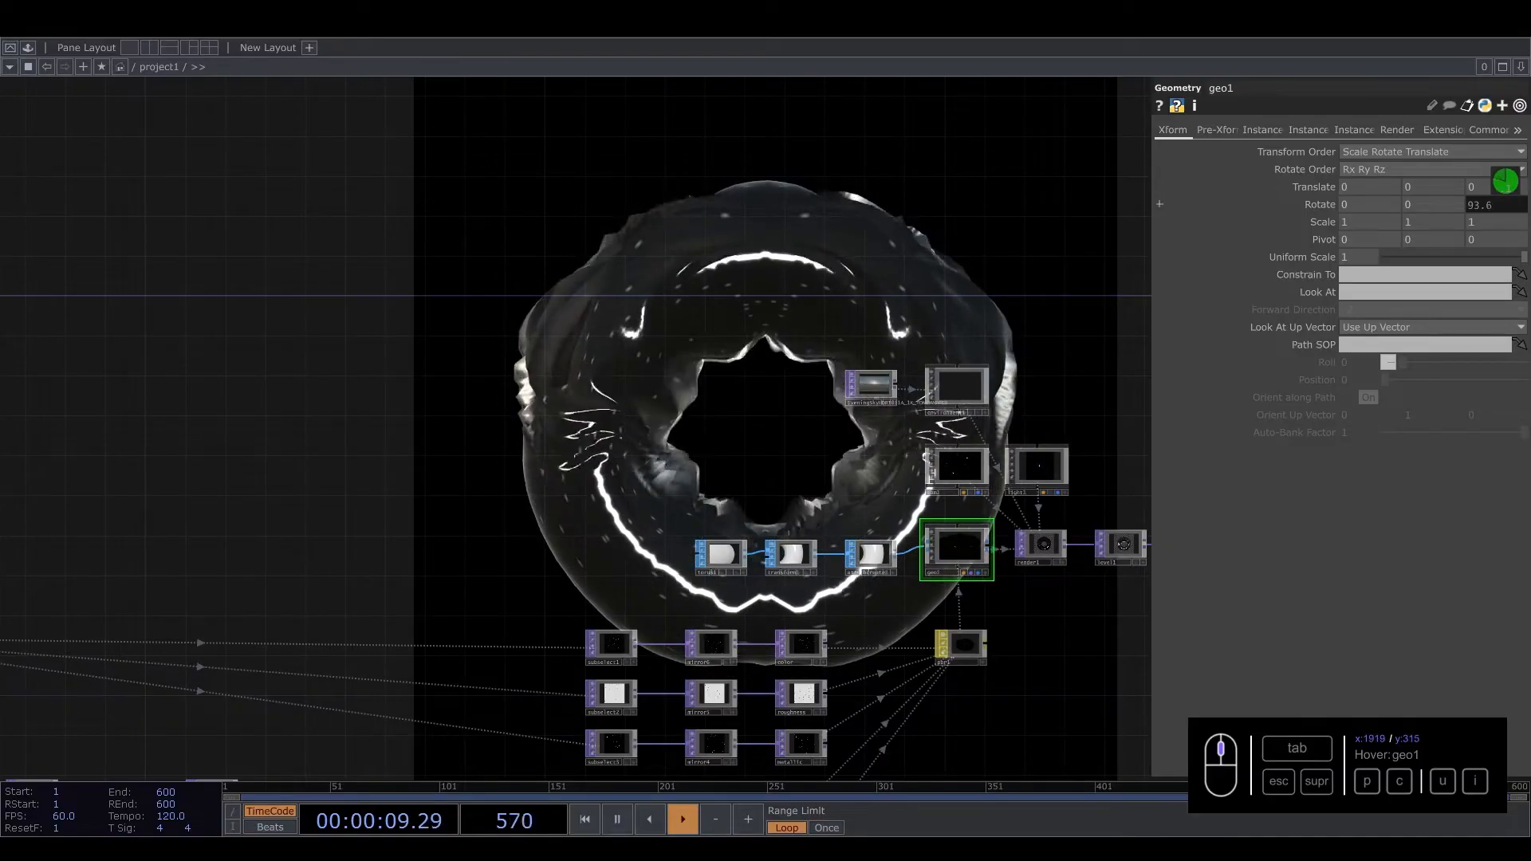
{"action": "left_click_drag", "start_coordinate": [1430, 278], "coordinate": [1447, 227]}
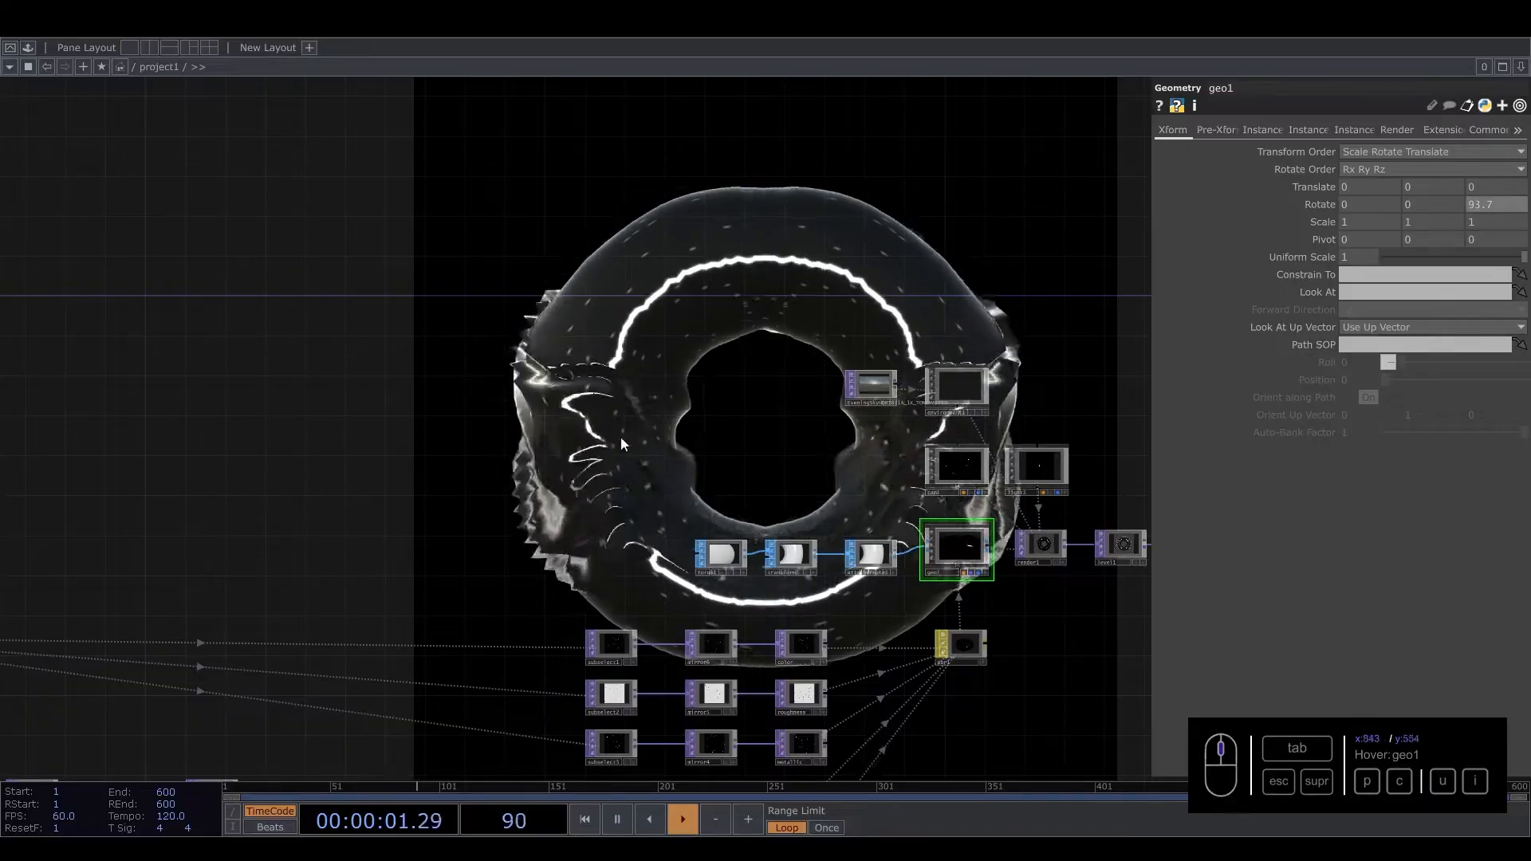
Step: Insert a Blur TOP on the connection between mirror2 and height and select it
{"action": "scroll", "coordinate": [588, 443], "scroll_direction": "down", "scroll_amount": 5}
{"action": "left_click_drag", "start_coordinate": [507, 407], "coordinate": [716, 536]}
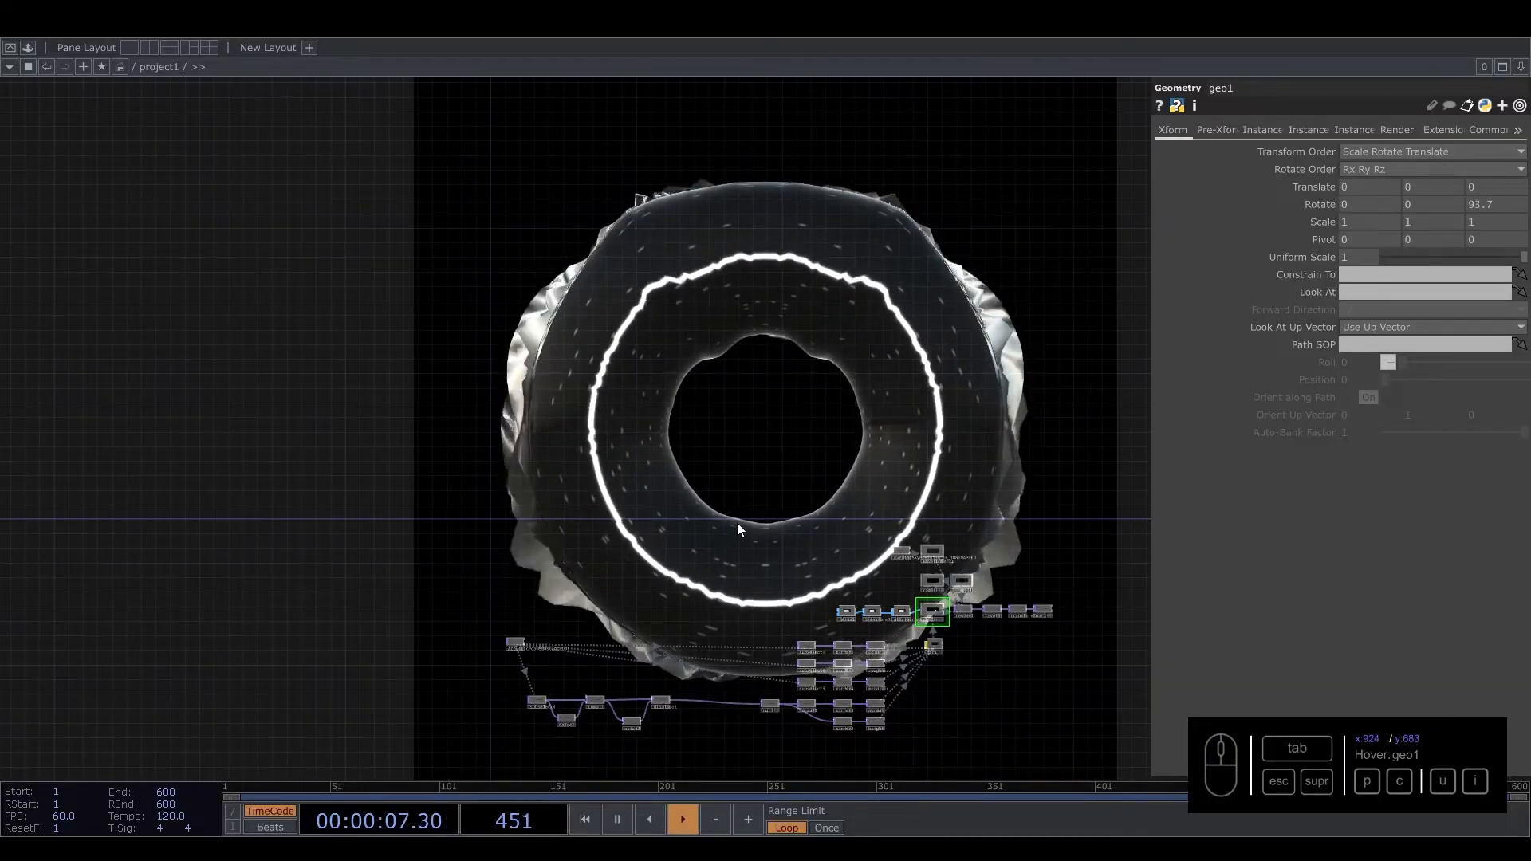
{"action": "scroll", "coordinate": [644, 571], "scroll_direction": "up", "scroll_amount": 5}
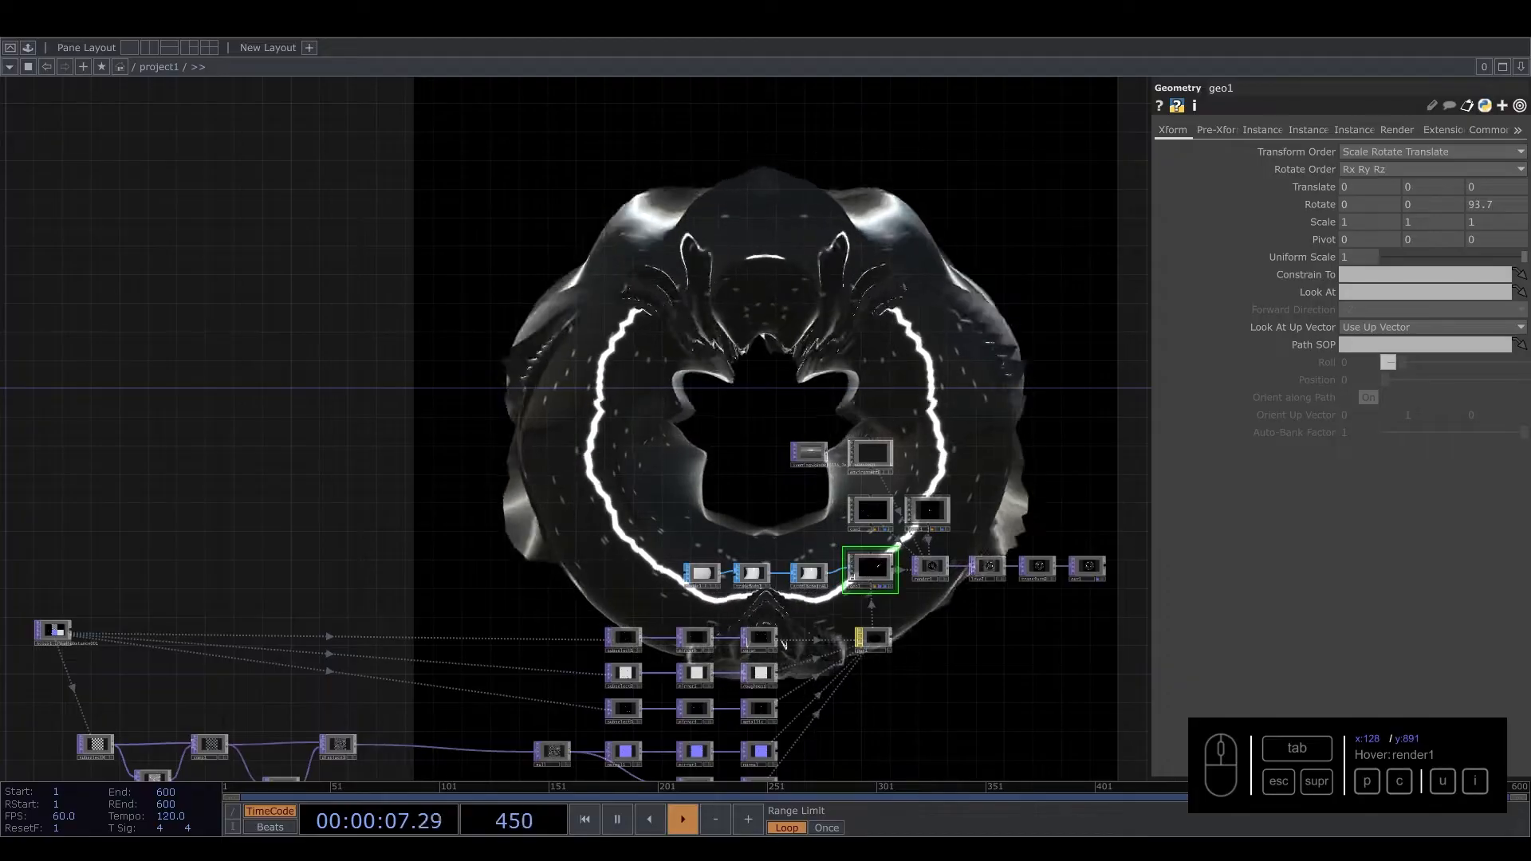
{"action": "left_click_drag", "start_coordinate": [606, 545], "coordinate": [577, 427]}
{"action": "scroll", "coordinate": [594, 567], "scroll_direction": "up", "scroll_amount": 5}
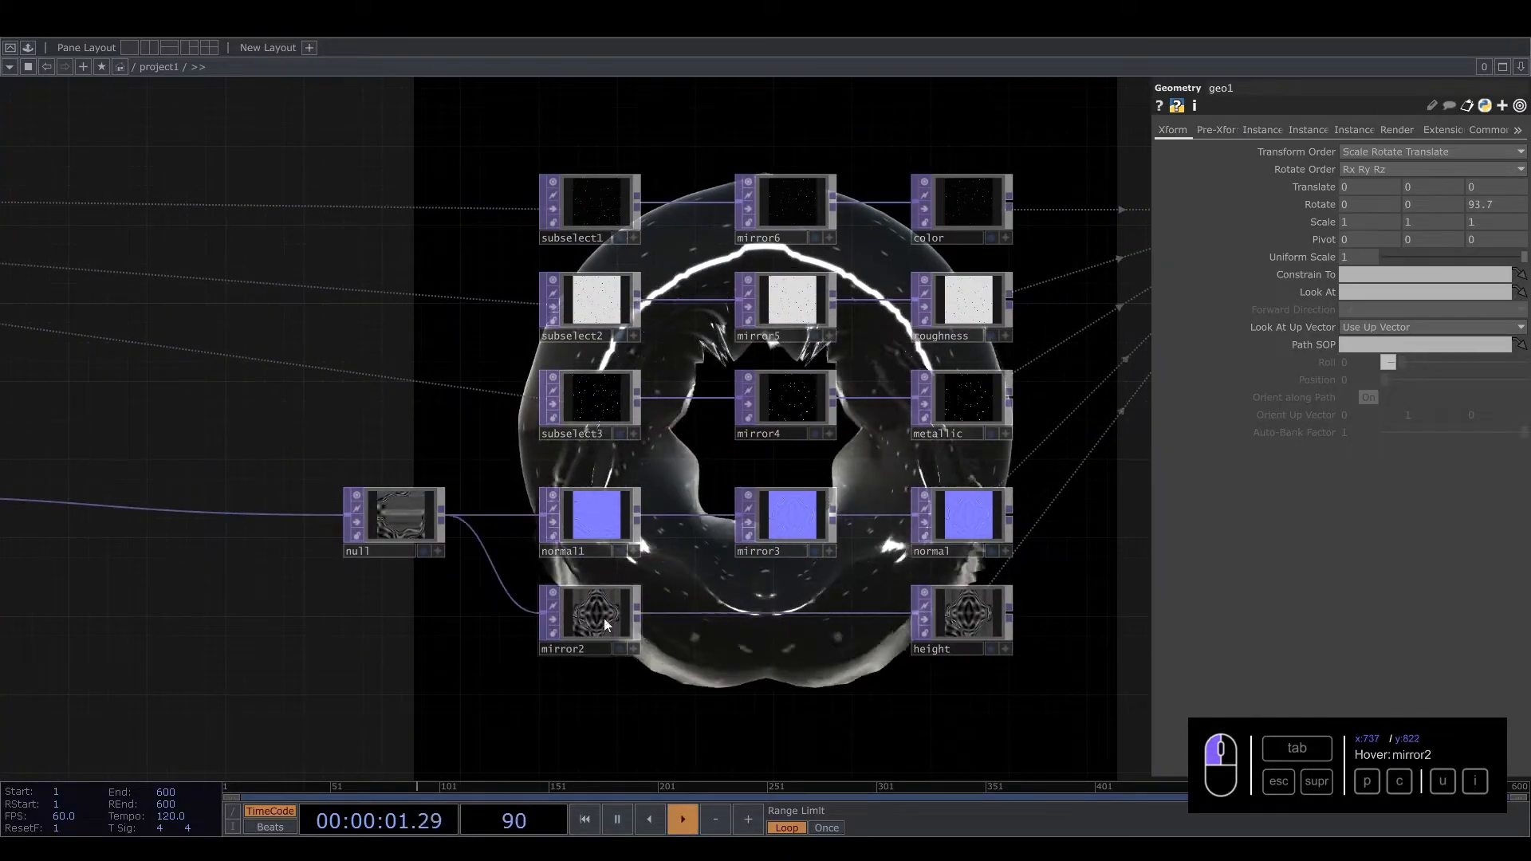
{"action": "right_click", "coordinate": [746, 618]}
{"action": "left_click", "coordinate": [778, 591]}
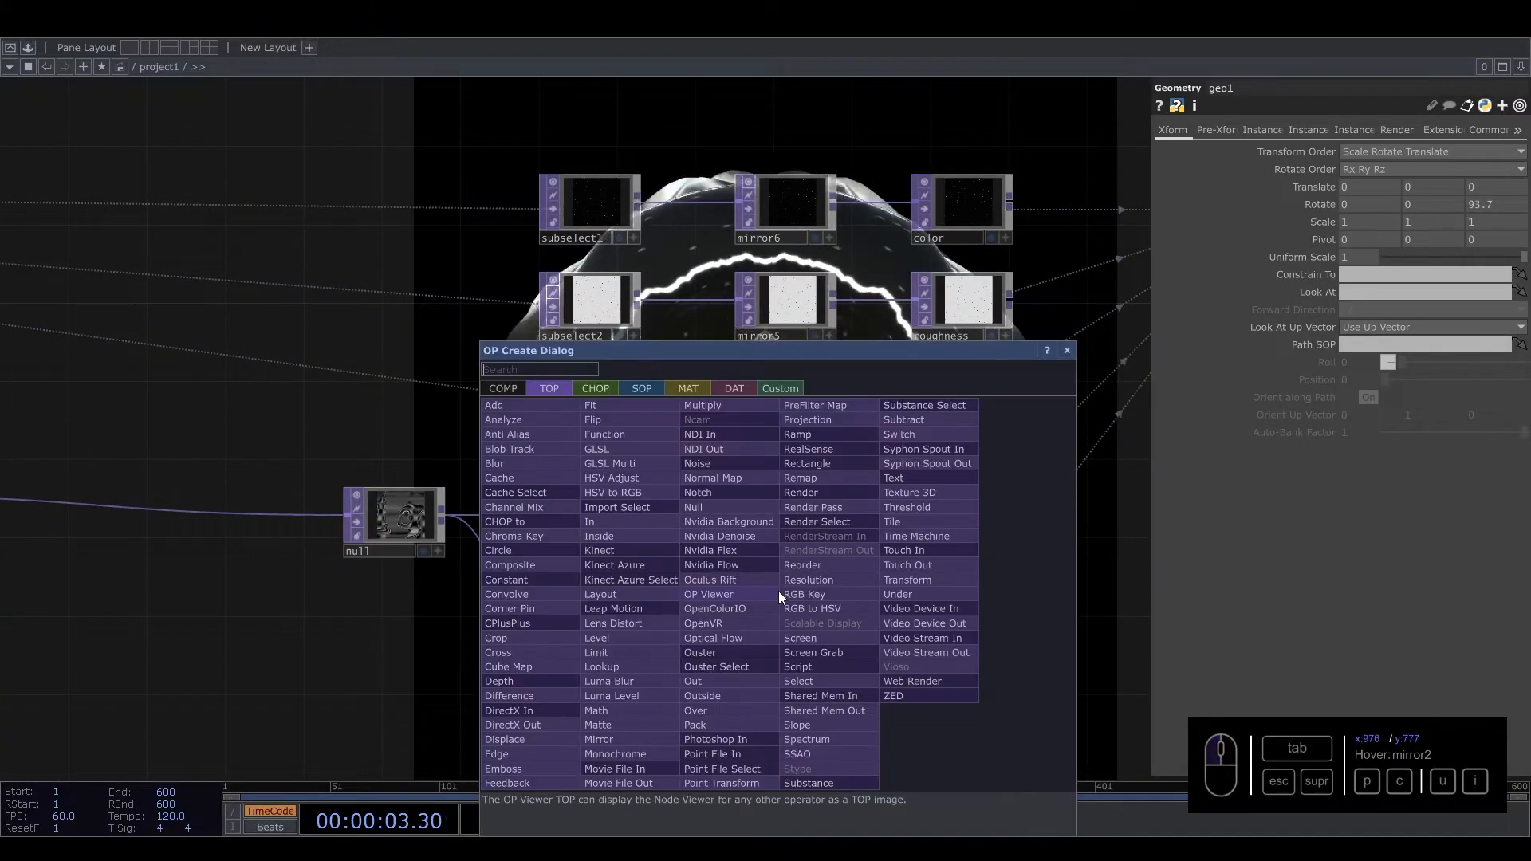
{"action": "type", "text": "blu"}
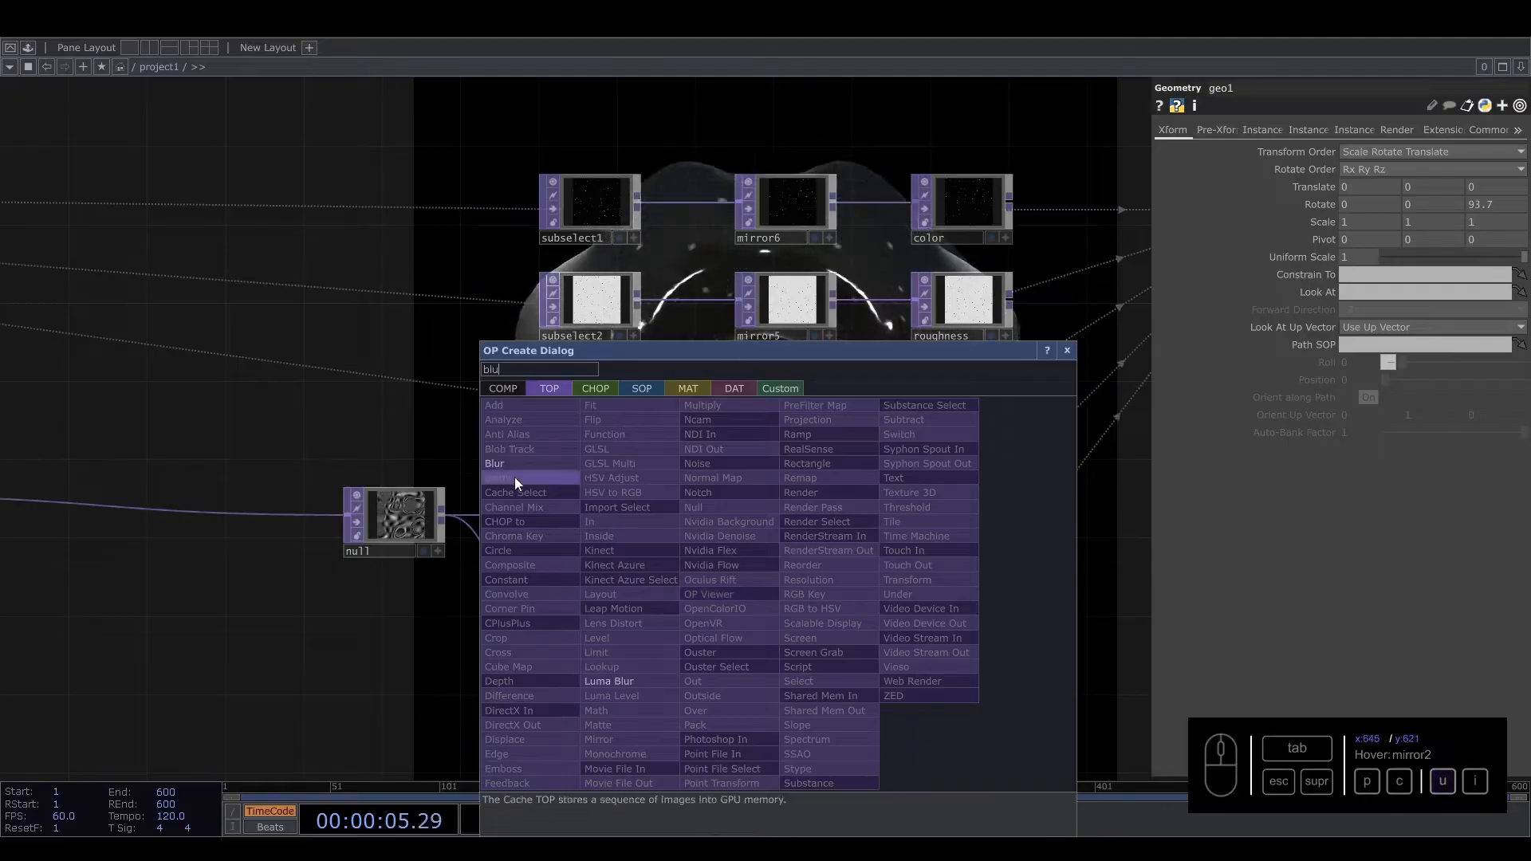
{"action": "key", "text": "Return"}
{"action": "scroll", "coordinate": [786, 618], "scroll_direction": "down", "scroll_amount": 3}
{"action": "left_click", "coordinate": [787, 621]}
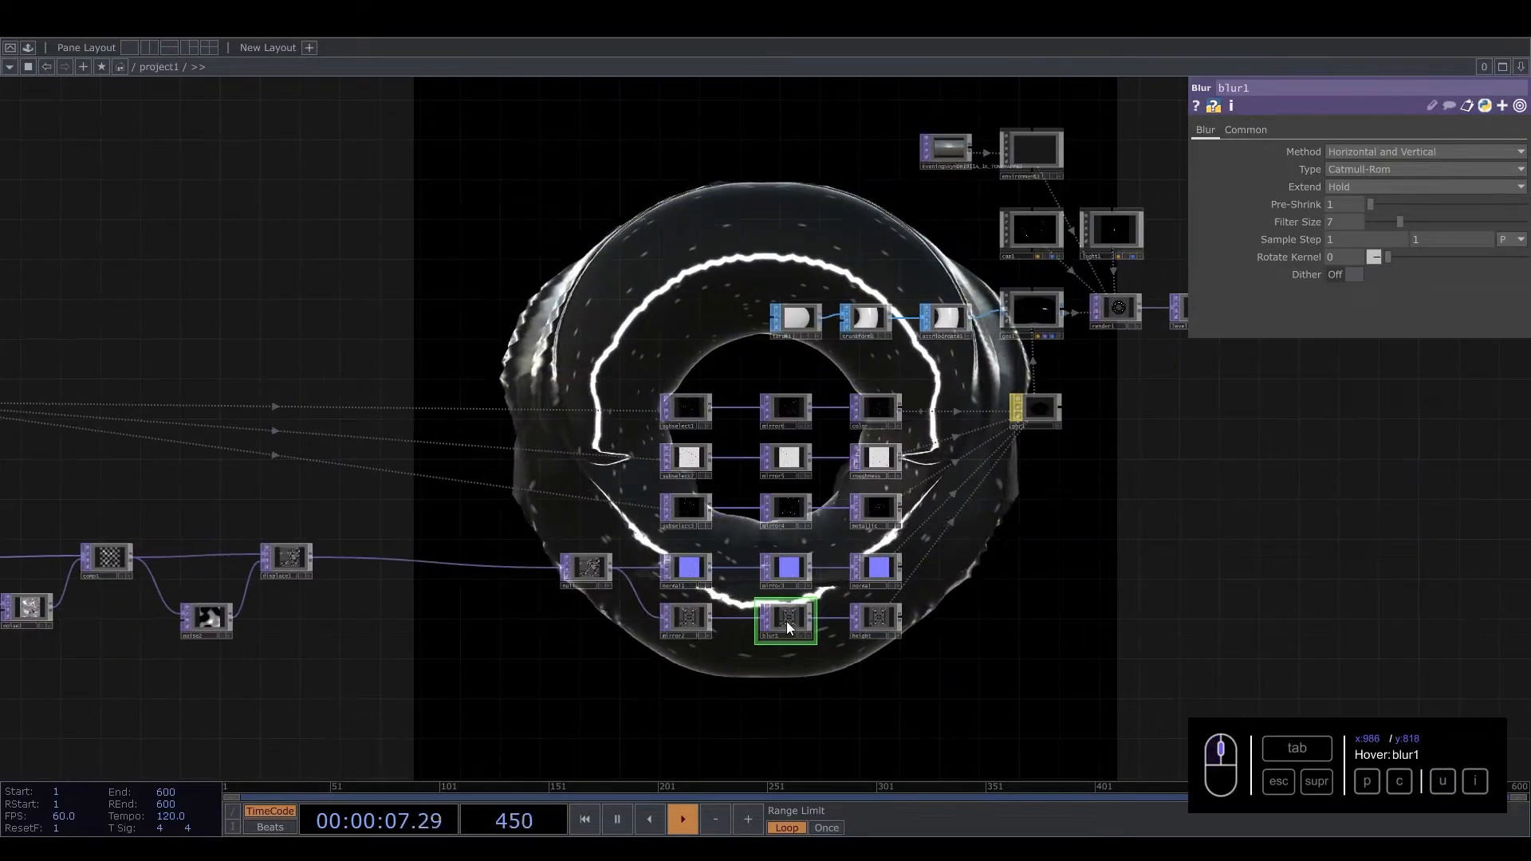
Step: Set the Columns of torus1 to 150
{"action": "left_click_drag", "start_coordinate": [1116, 560], "coordinate": [1117, 694]}
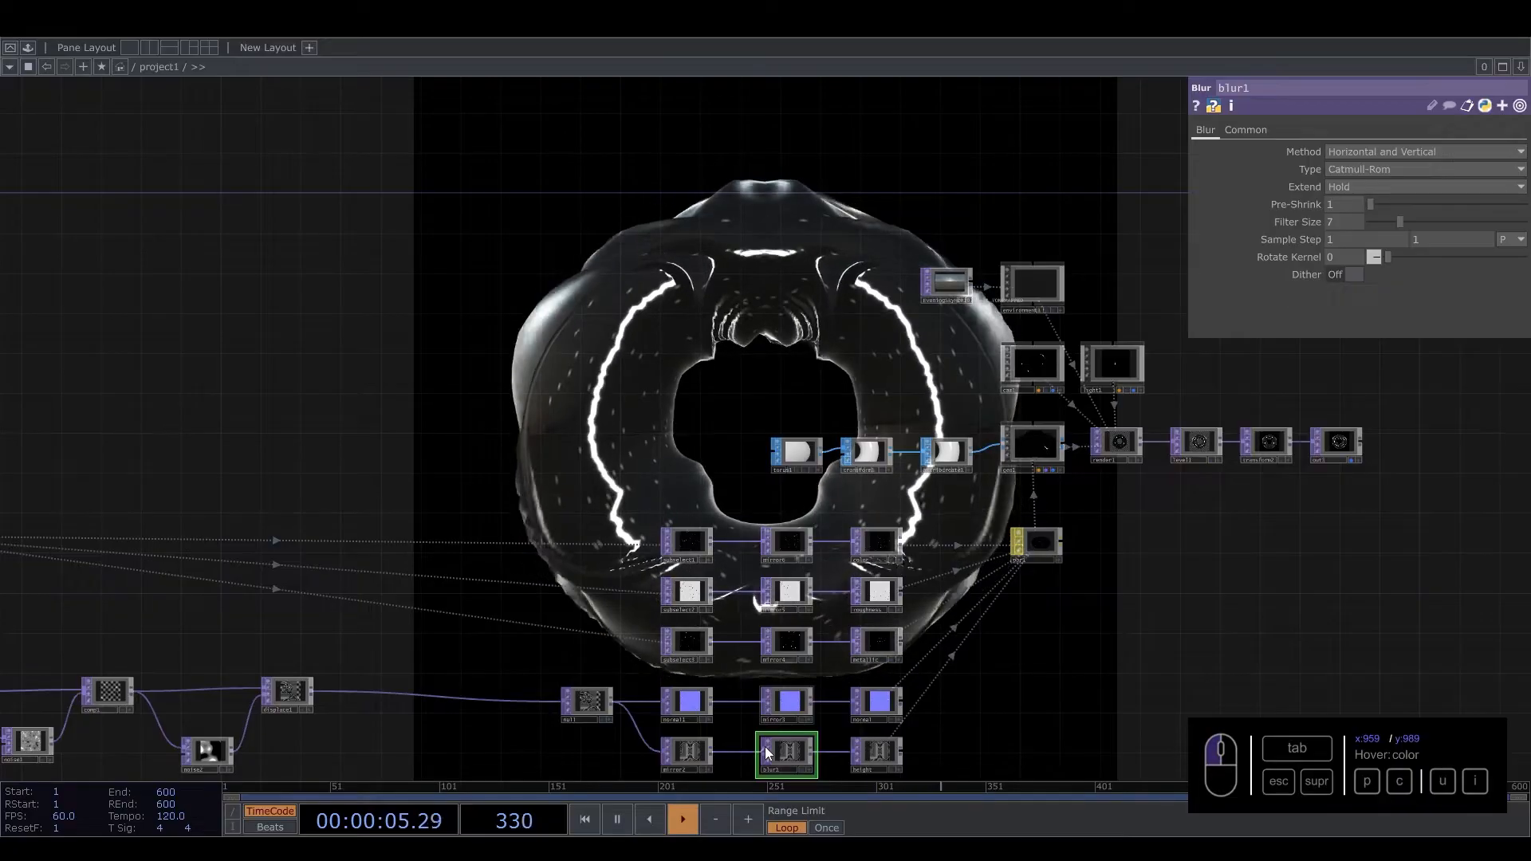
{"action": "scroll", "coordinate": [764, 746], "scroll_direction": "up", "scroll_amount": 5}
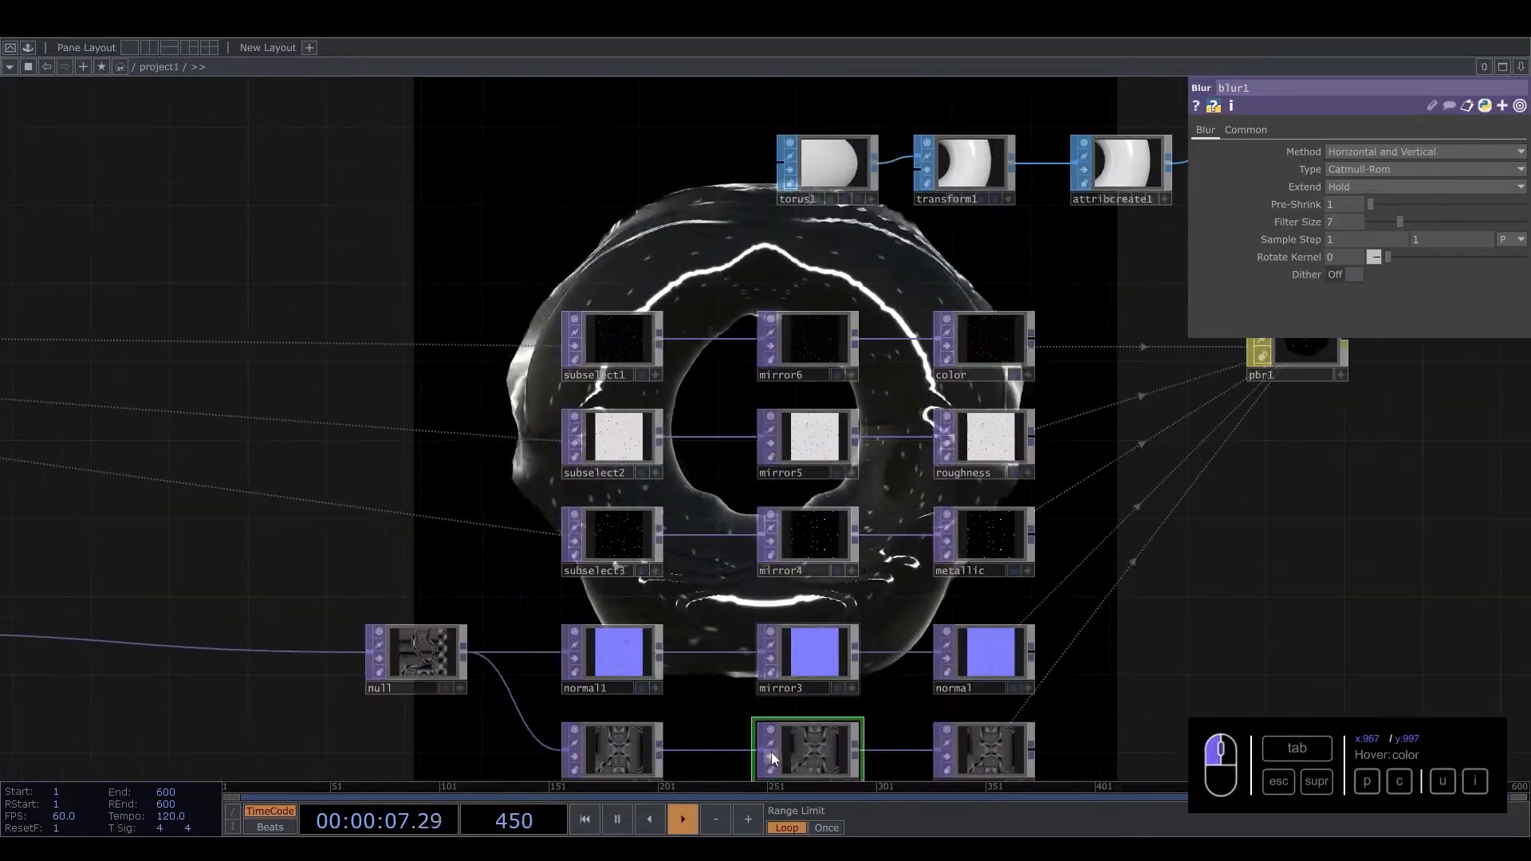
{"action": "left_click", "coordinate": [872, 188]}
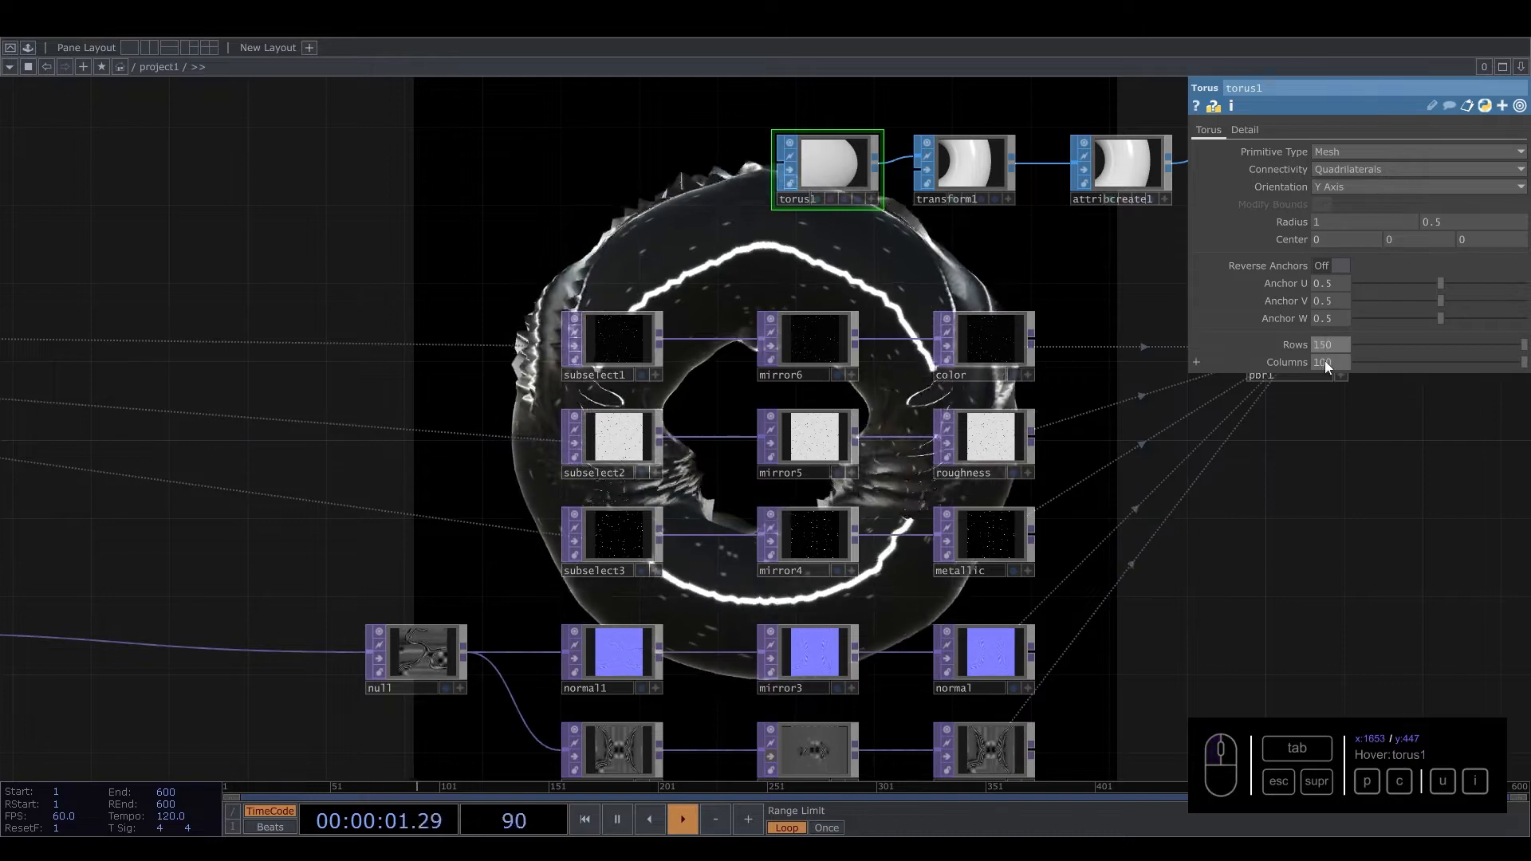
{"action": "type", "text": "5"}
{"action": "key", "text": "Return"}
{"action": "scroll", "coordinate": [1194, 566], "scroll_direction": "down", "scroll_amount": 5}
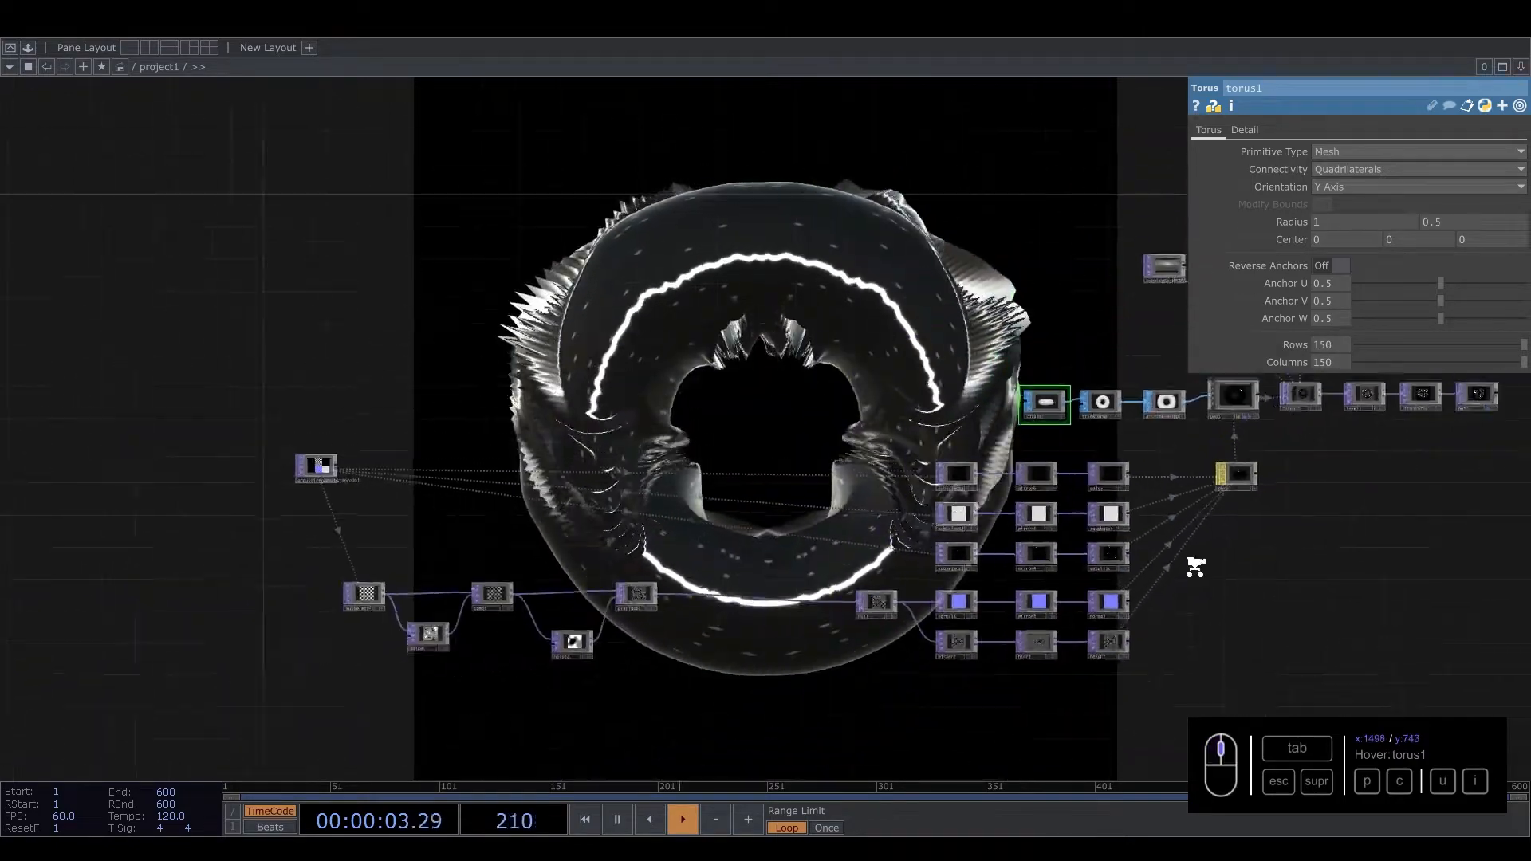
Step: Unlock the blur1 node, discarding its locked changes
{"action": "scroll", "coordinate": [1039, 622], "scroll_direction": "up", "scroll_amount": 2}
{"action": "scroll", "coordinate": [1018, 606], "scroll_direction": "up", "scroll_amount": 2}
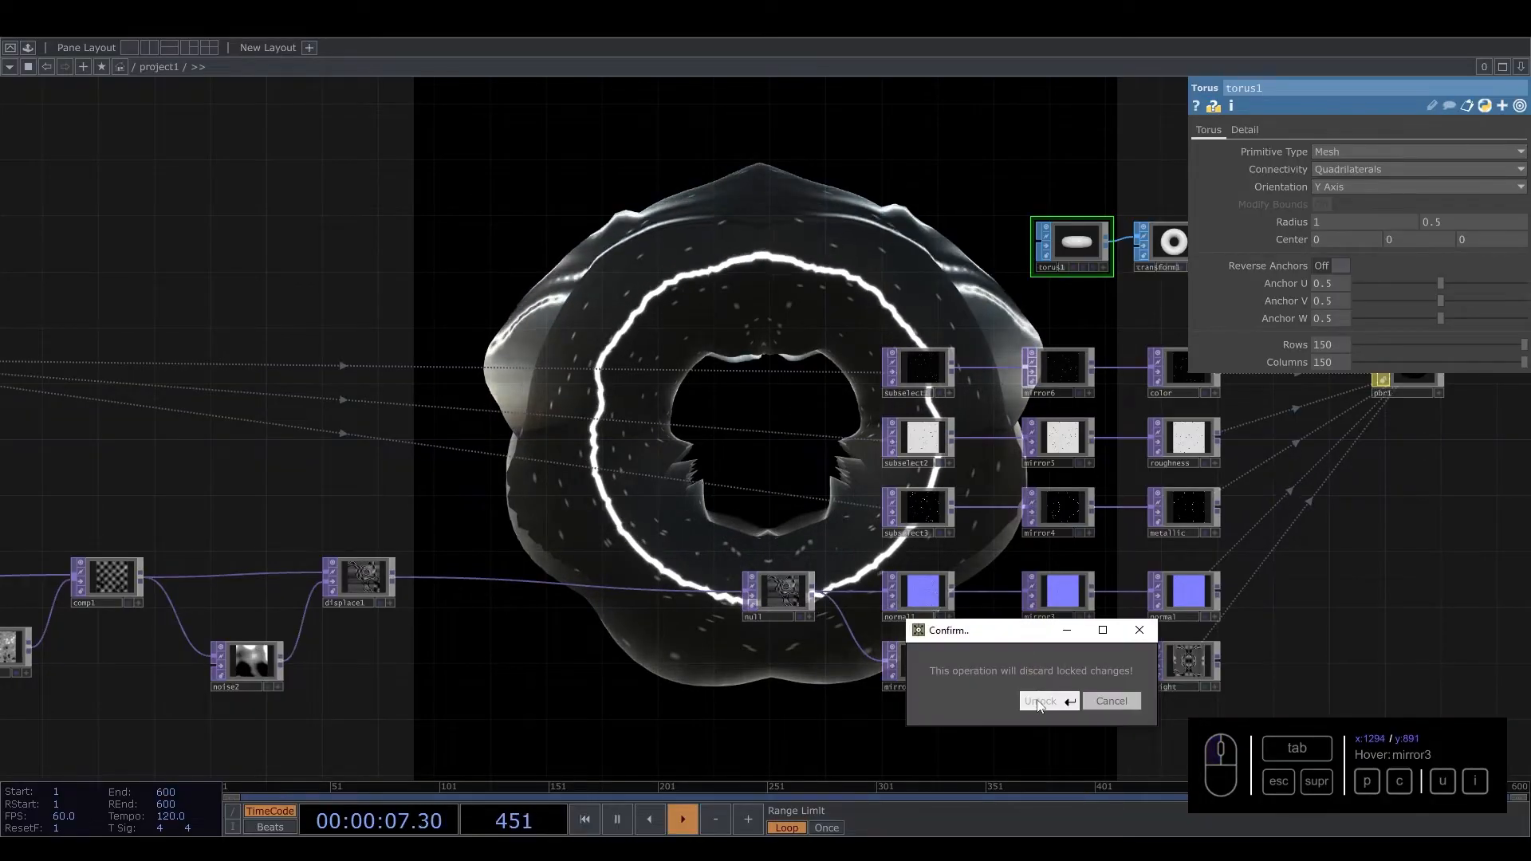
{"action": "left_click", "coordinate": [1038, 701]}
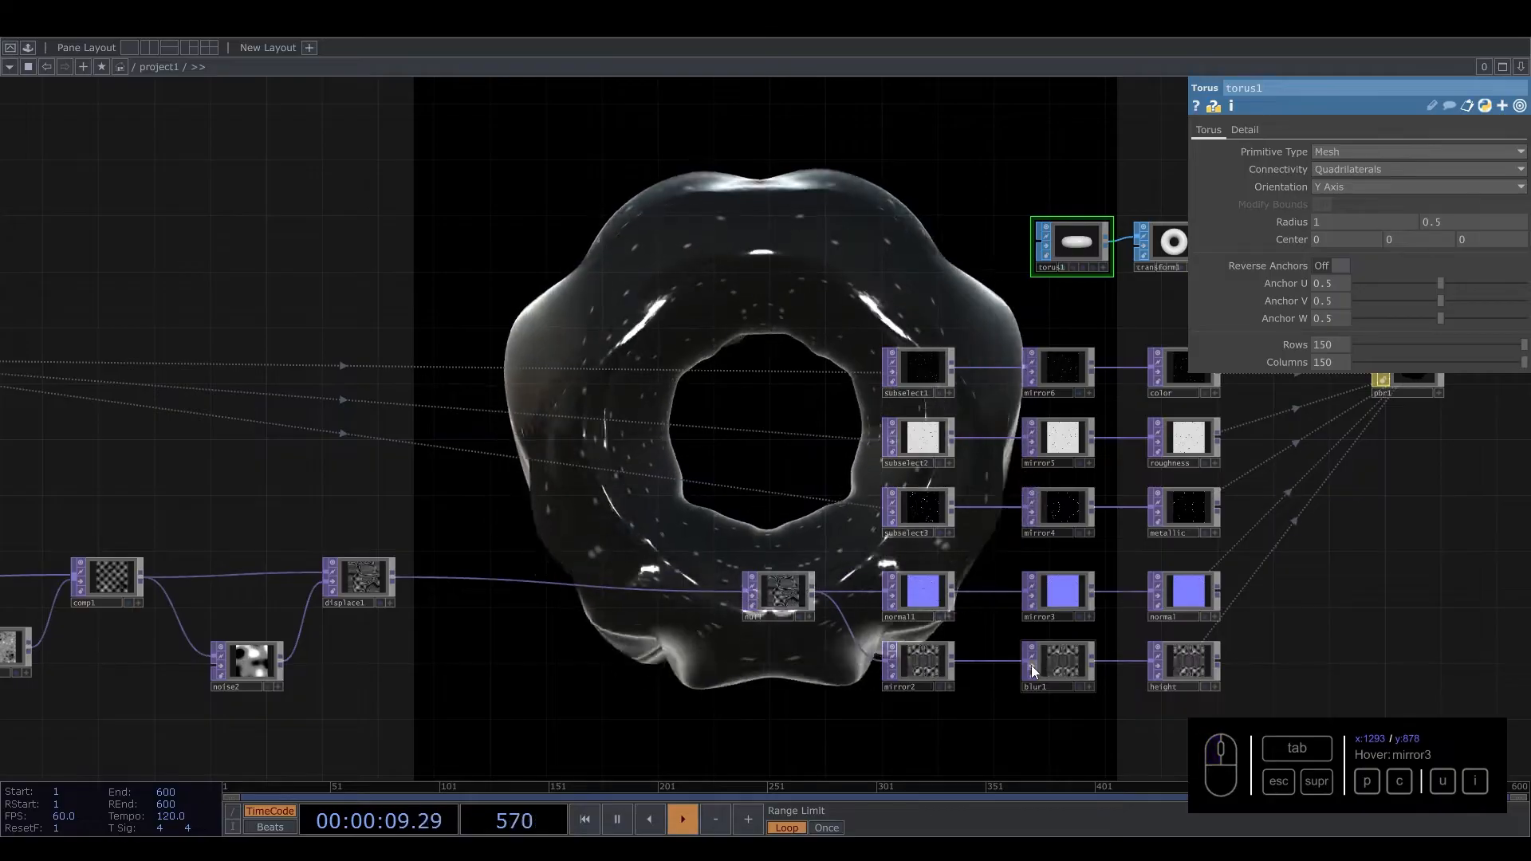
Step: Set the horizontal Source Midpoint of displace1 to 0
{"action": "left_click_drag", "start_coordinate": [743, 342], "coordinate": [870, 575]}
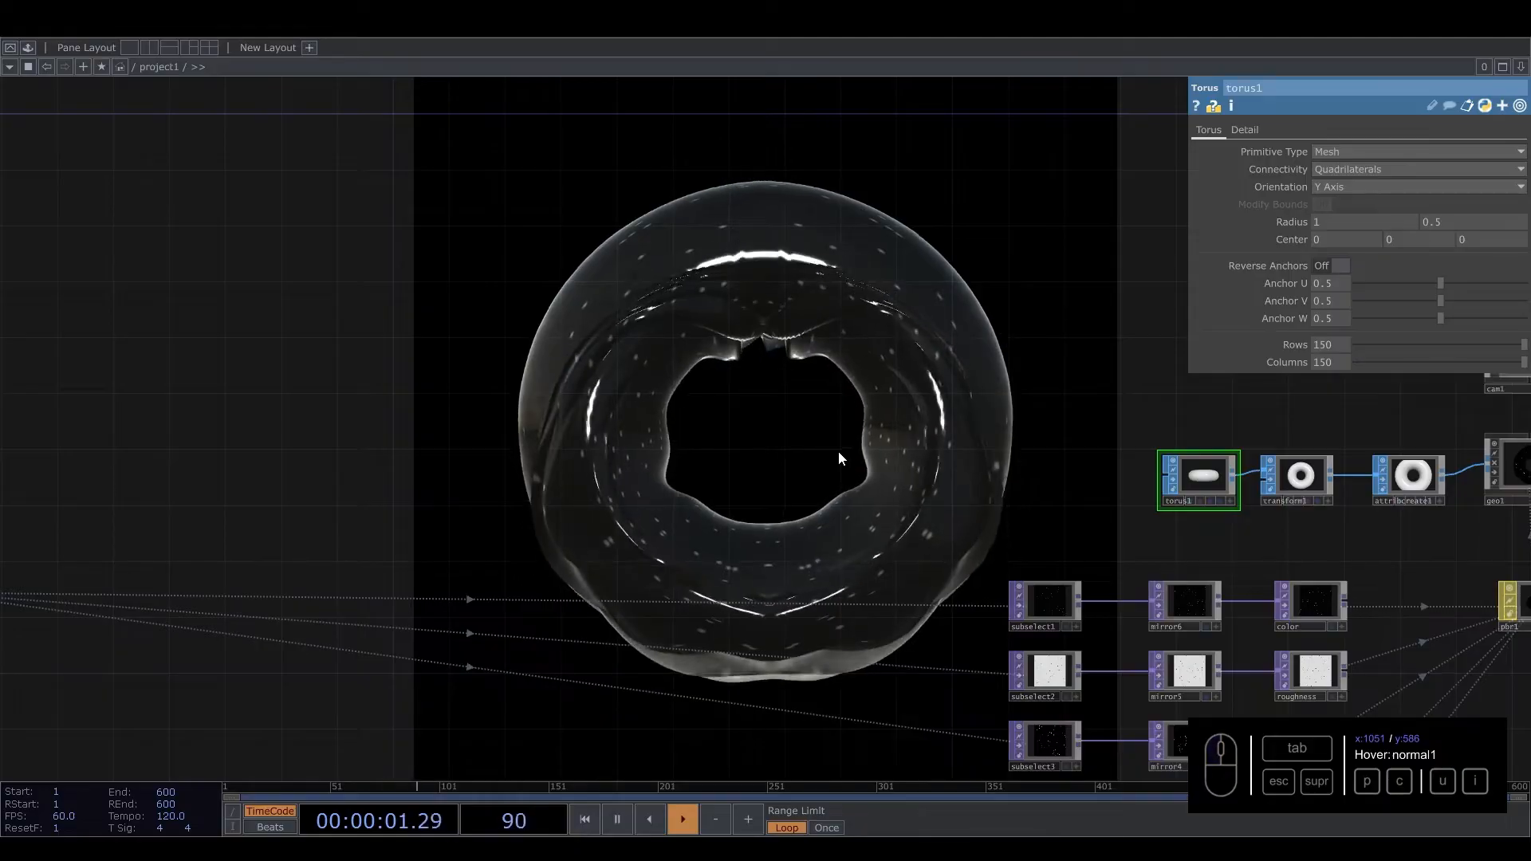
{"action": "left_click_drag", "start_coordinate": [795, 495], "coordinate": [1015, 253]}
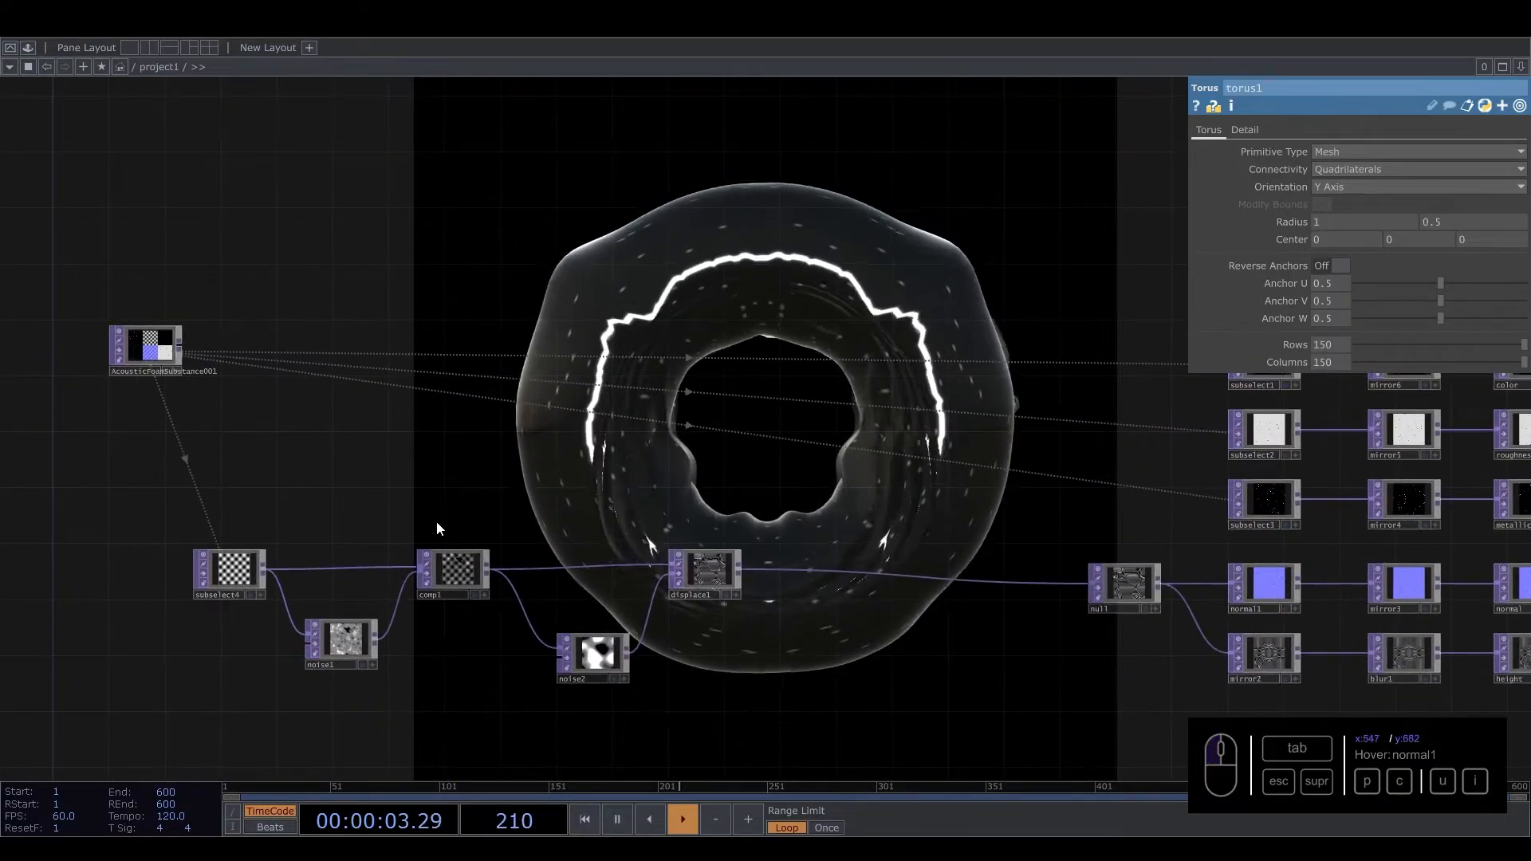
{"action": "scroll", "coordinate": [539, 653], "scroll_direction": "up", "scroll_amount": 2}
{"action": "left_click", "coordinate": [783, 546]}
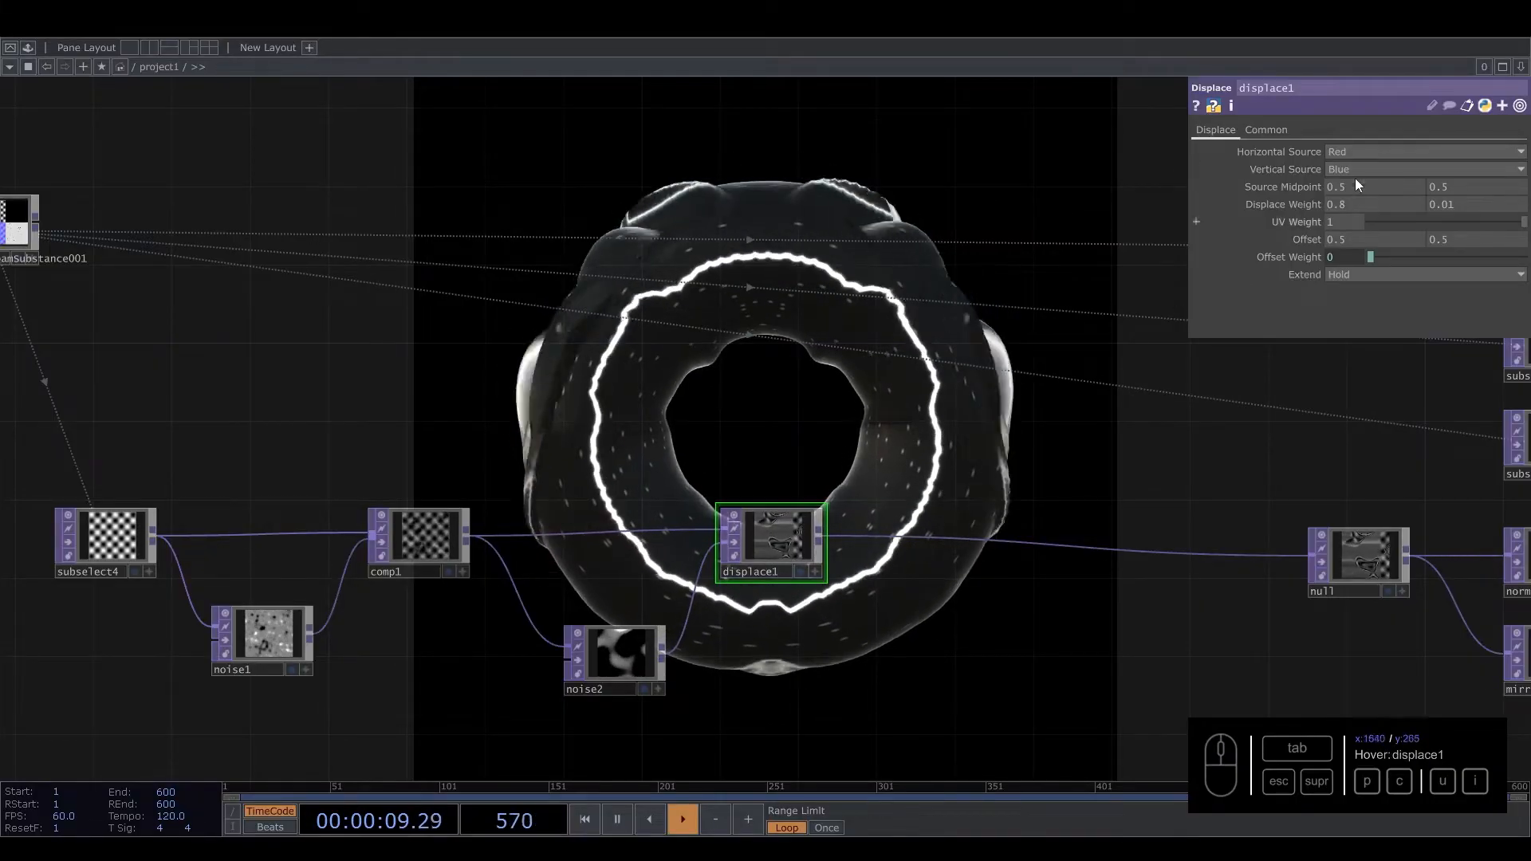
{"action": "middle_click_drag", "start_coordinate": [1355, 189], "coordinate": [977, 191]}
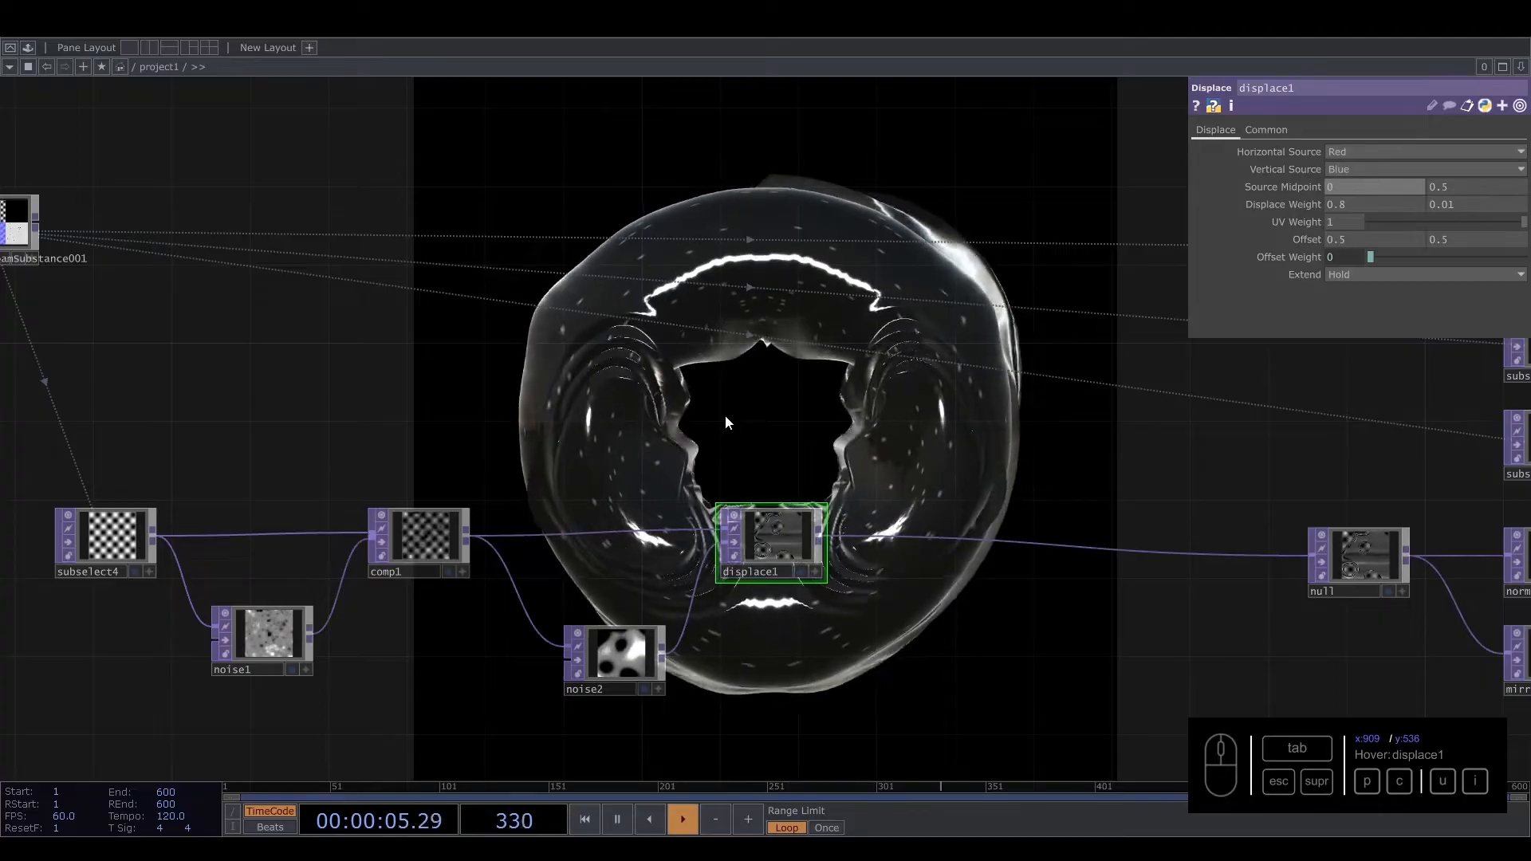
Step: Raise the Harmonic Gain of noise1 to 1.41
{"action": "left_click_drag", "start_coordinate": [725, 422], "coordinate": [1196, 387]}
{"action": "left_click", "coordinate": [750, 607]}
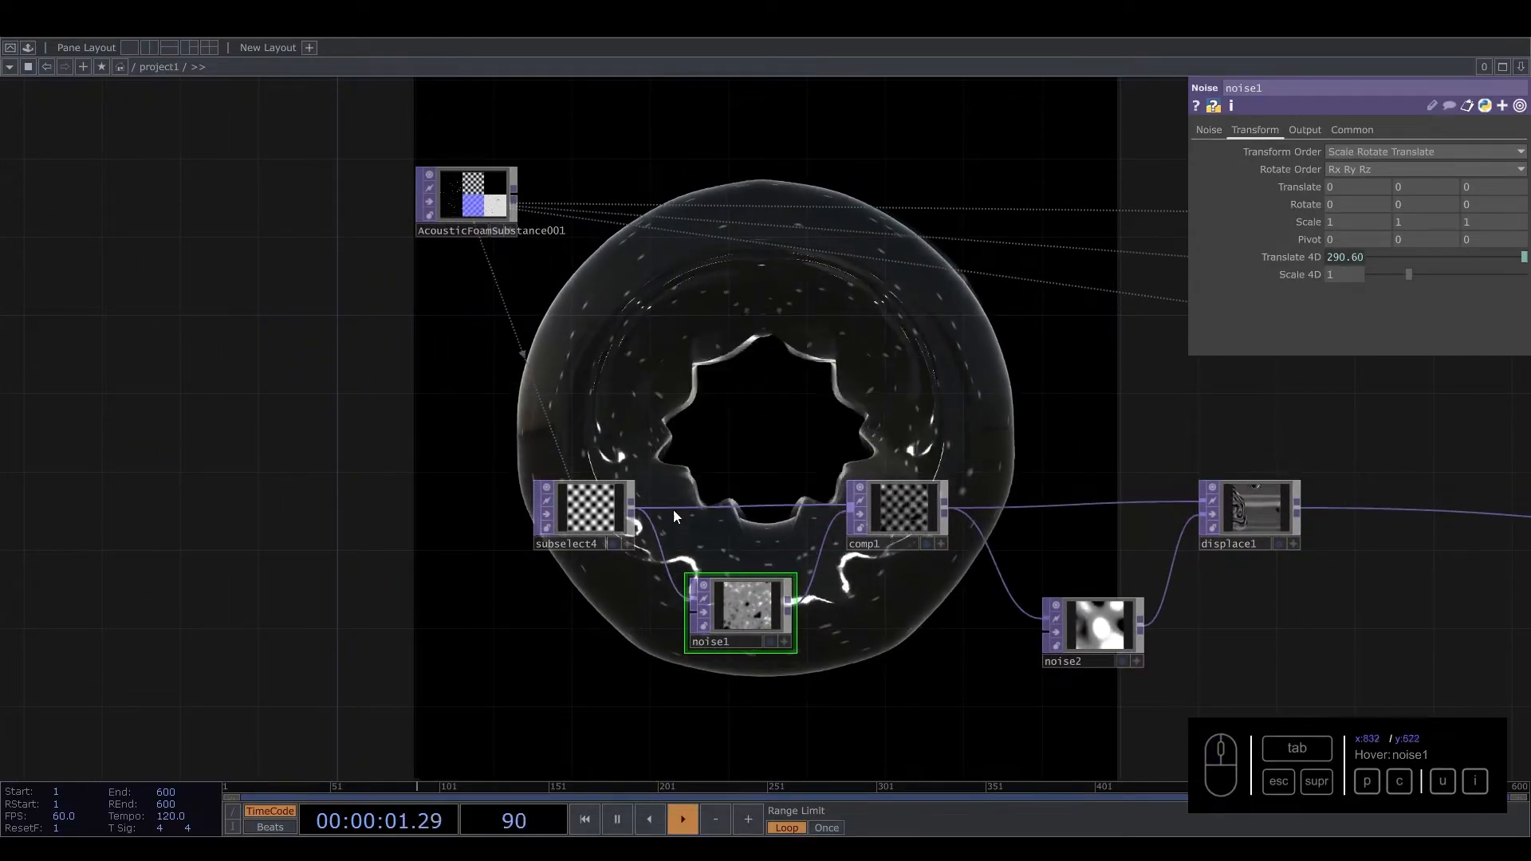
{"action": "left_click", "coordinate": [1208, 130]}
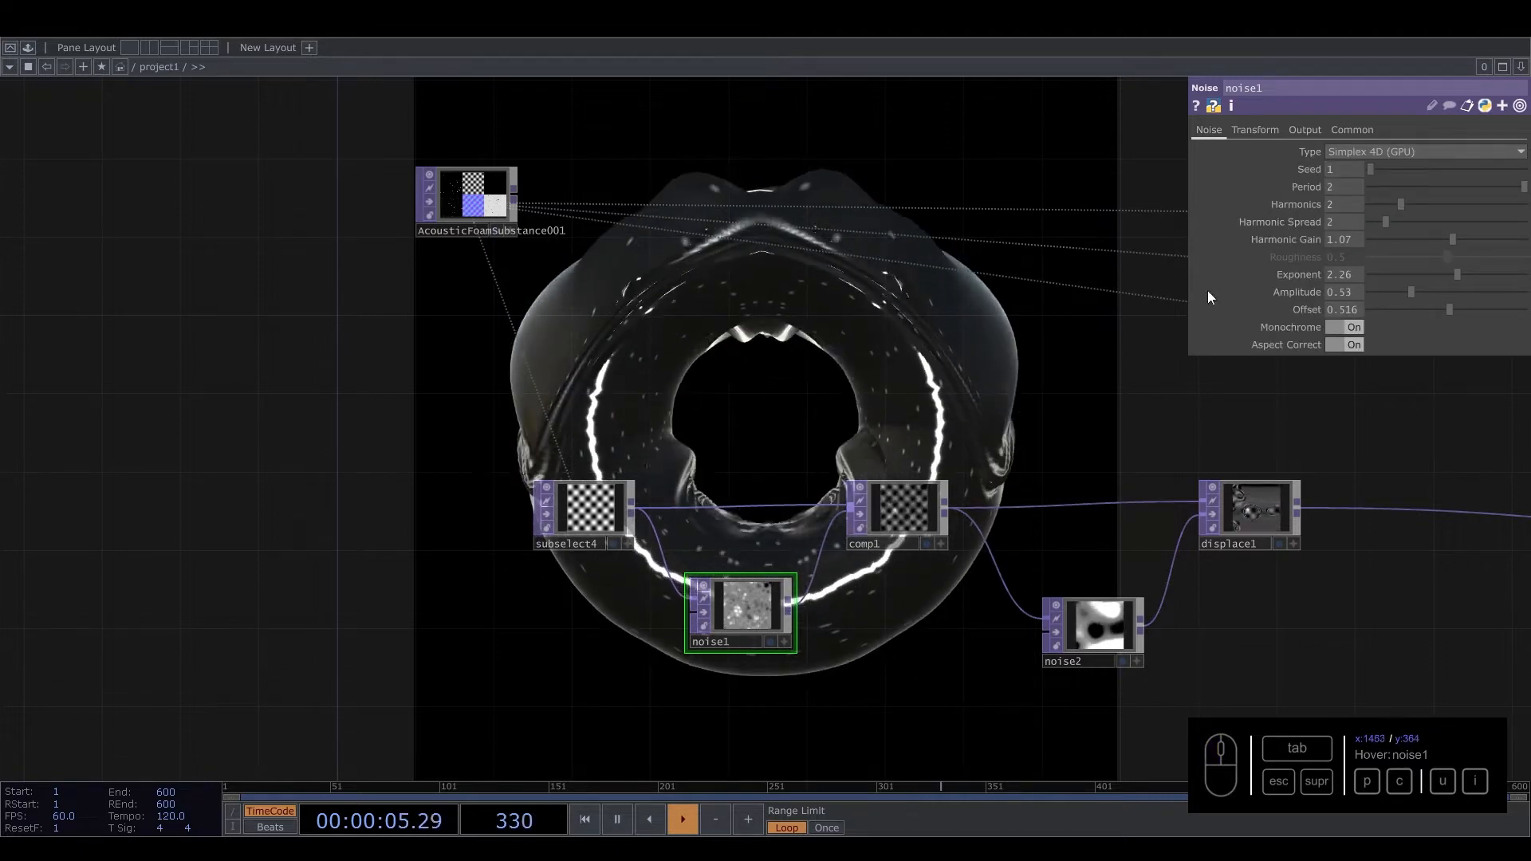
{"action": "left_click_drag", "start_coordinate": [1427, 251], "coordinate": [1478, 251]}
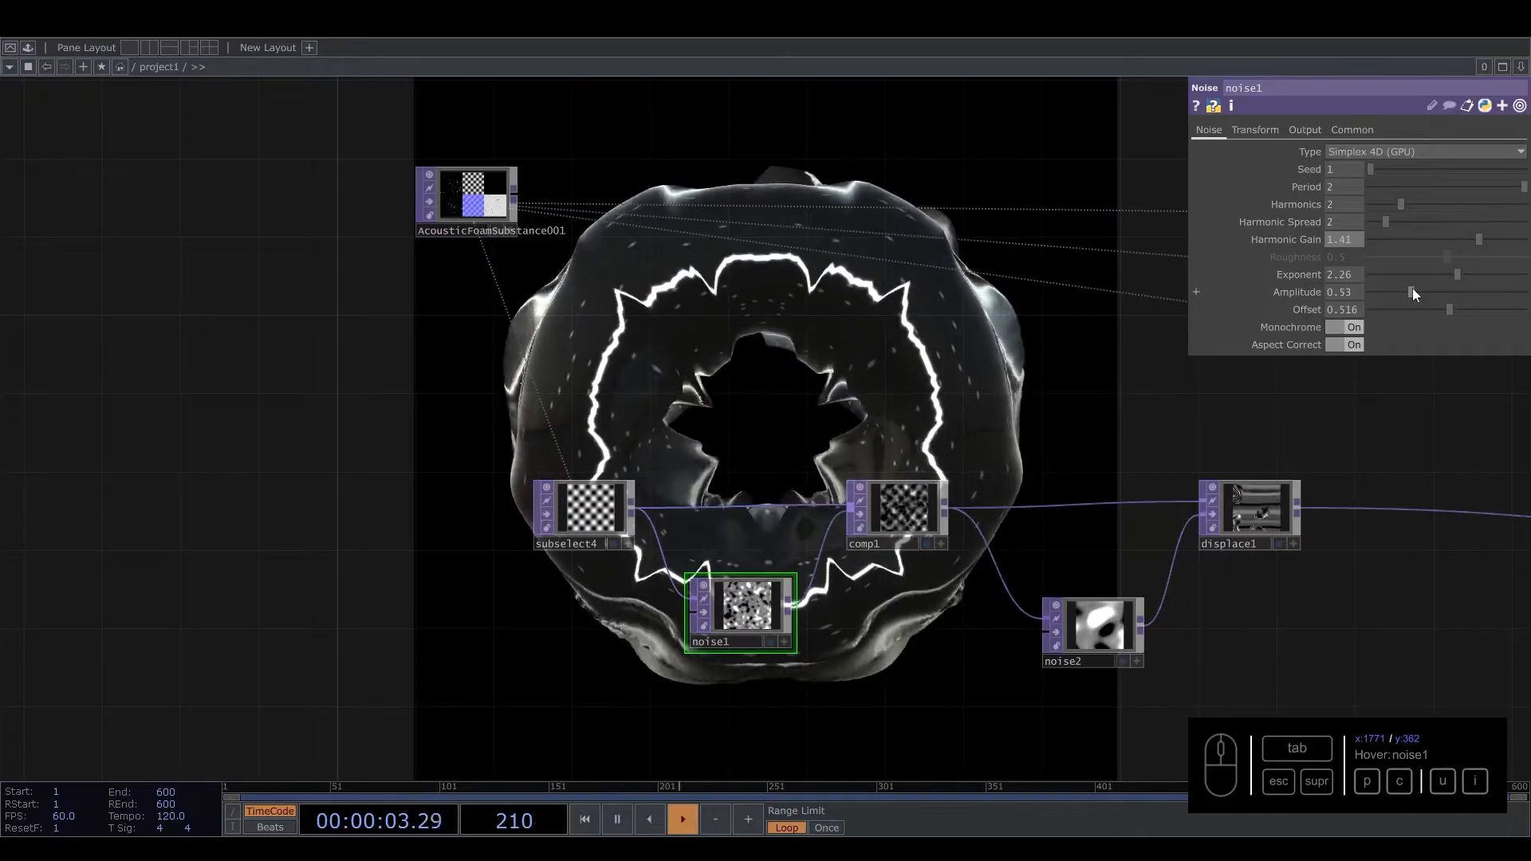
Step: Set the Displace Midpoint in the map settings of the pbr1 material to 0.381
{"action": "scroll", "coordinate": [930, 563], "scroll_direction": "down", "scroll_amount": 10}
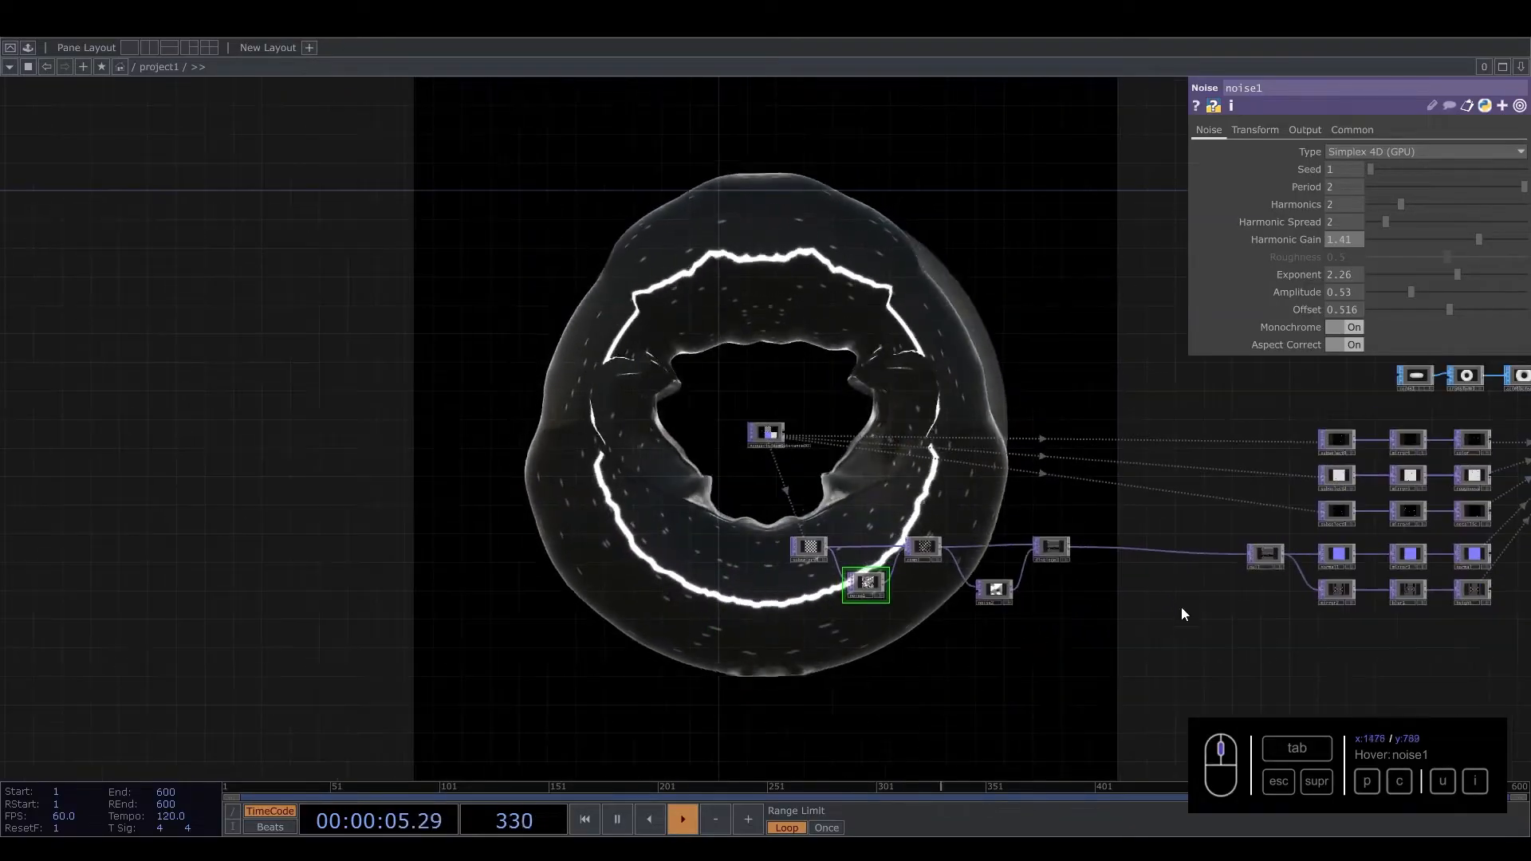
{"action": "left_click", "coordinate": [979, 450]}
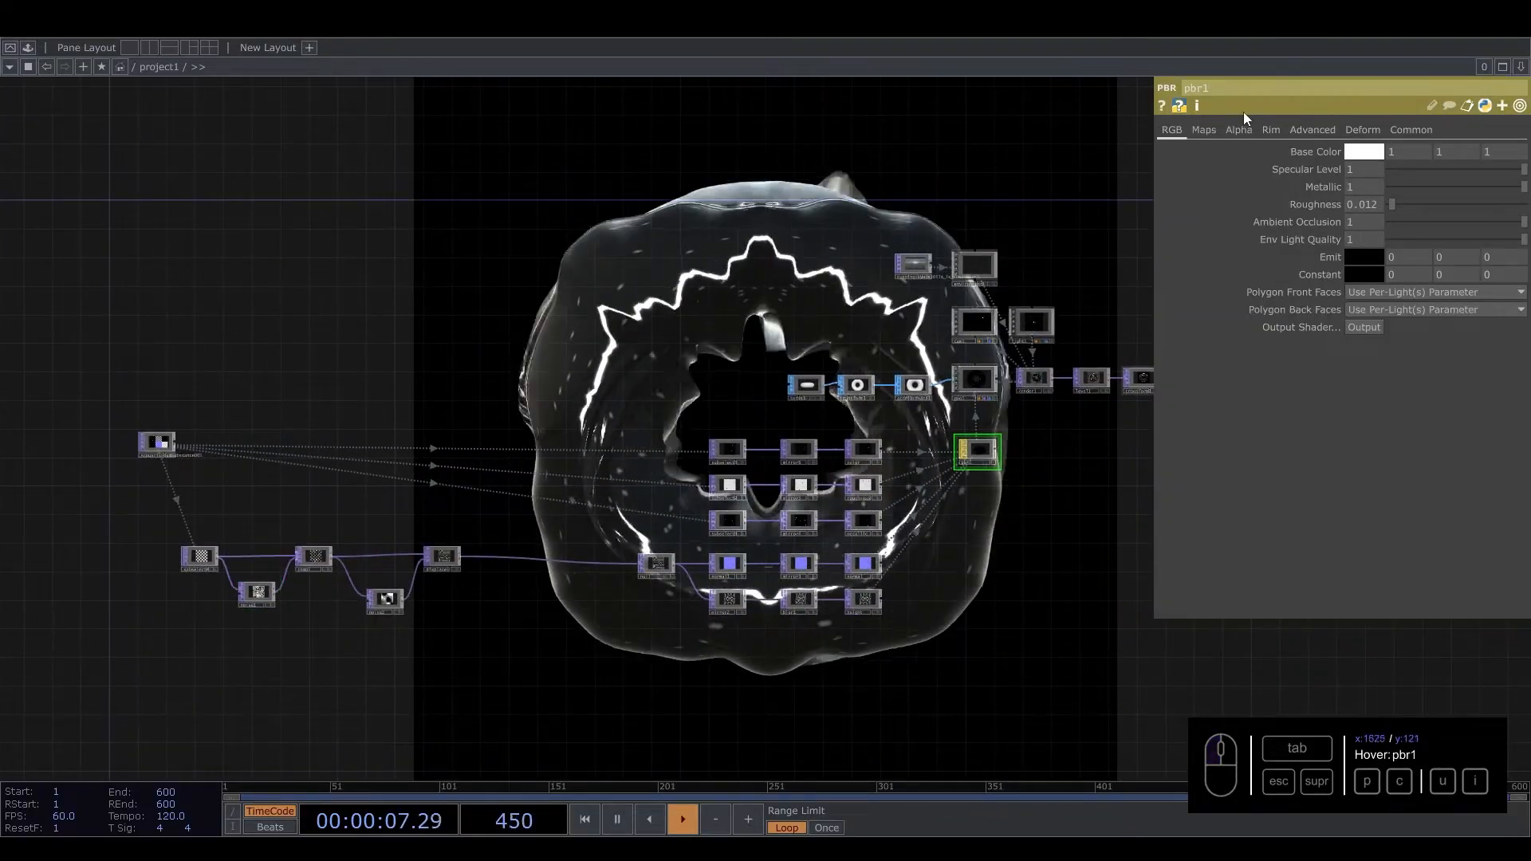
{"action": "left_click", "coordinate": [1205, 130]}
{"action": "mouse_move", "coordinate": [1452, 387]}
{"action": "left_mouse_down"}
{"action": "mouse_move", "coordinate": [1475, 375]}
{"action": "mouse_move", "coordinate": [1386, 376]}
{"action": "mouse_move", "coordinate": [1499, 367]}
{"action": "mouse_move", "coordinate": [1454, 400]}
{"action": "mouse_move", "coordinate": [1496, 389]}
{"action": "mouse_move", "coordinate": [1437, 395]}
{"action": "left_mouse_up"}
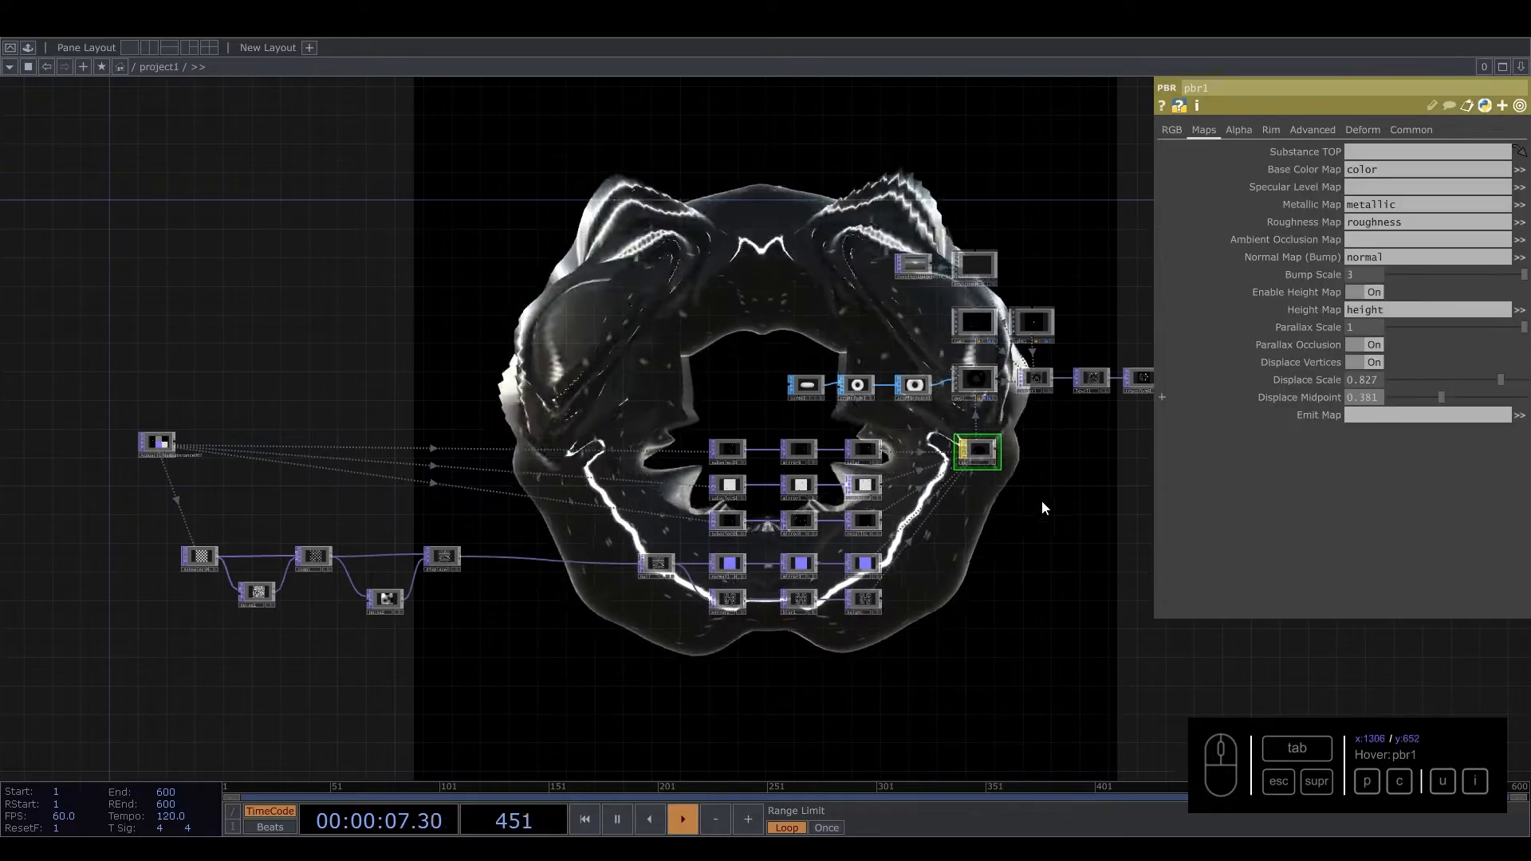
{"action": "left_click_drag", "start_coordinate": [1042, 500], "coordinate": [1047, 717]}
{"action": "left_click_drag", "start_coordinate": [782, 440], "coordinate": [804, 381]}
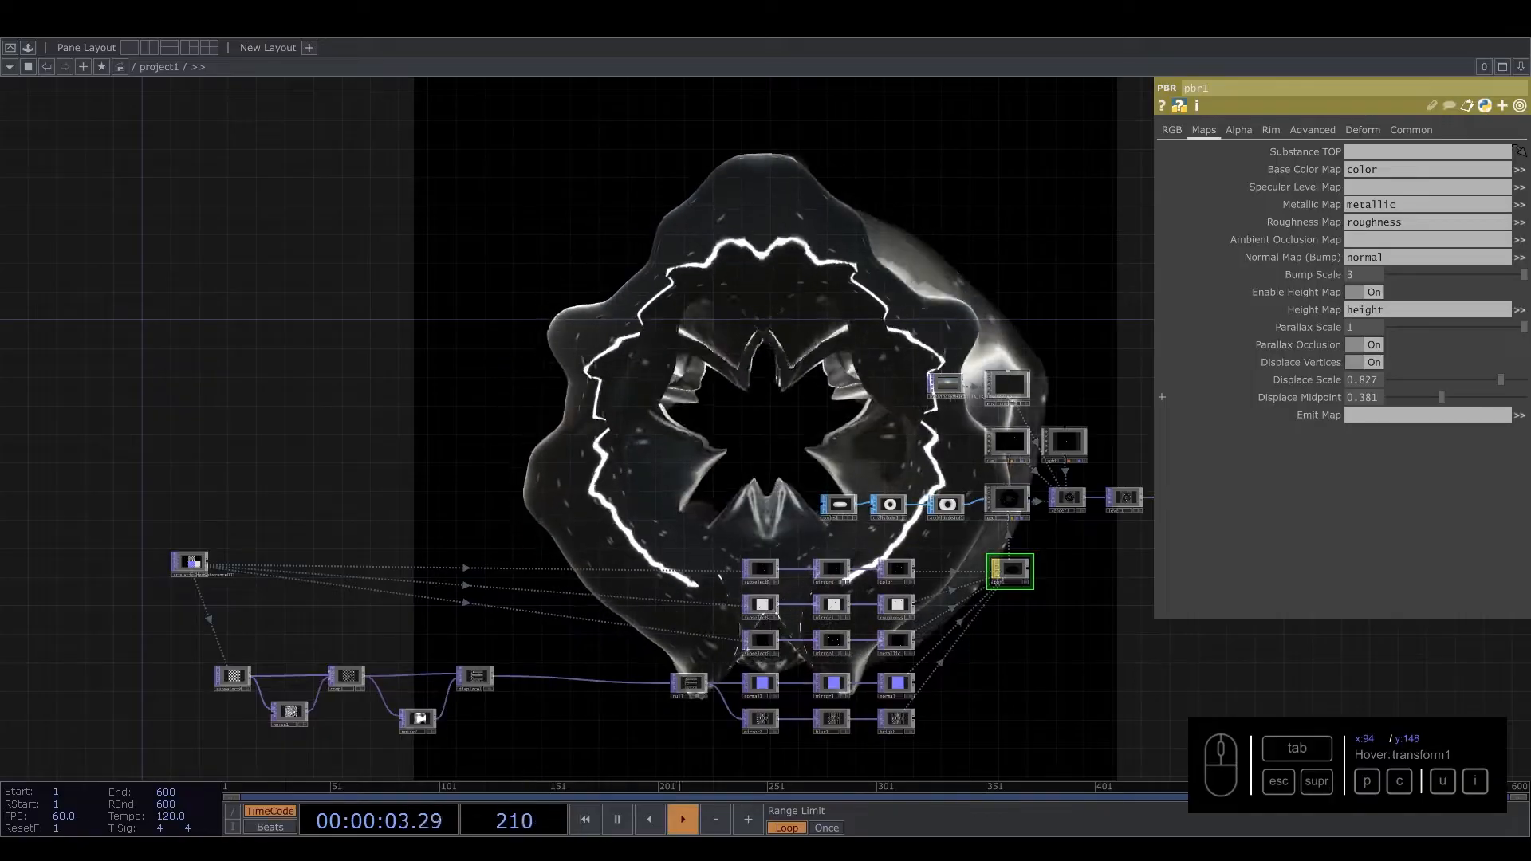
{"action": "left_click_drag", "start_coordinate": [795, 639], "coordinate": [183, 605]}
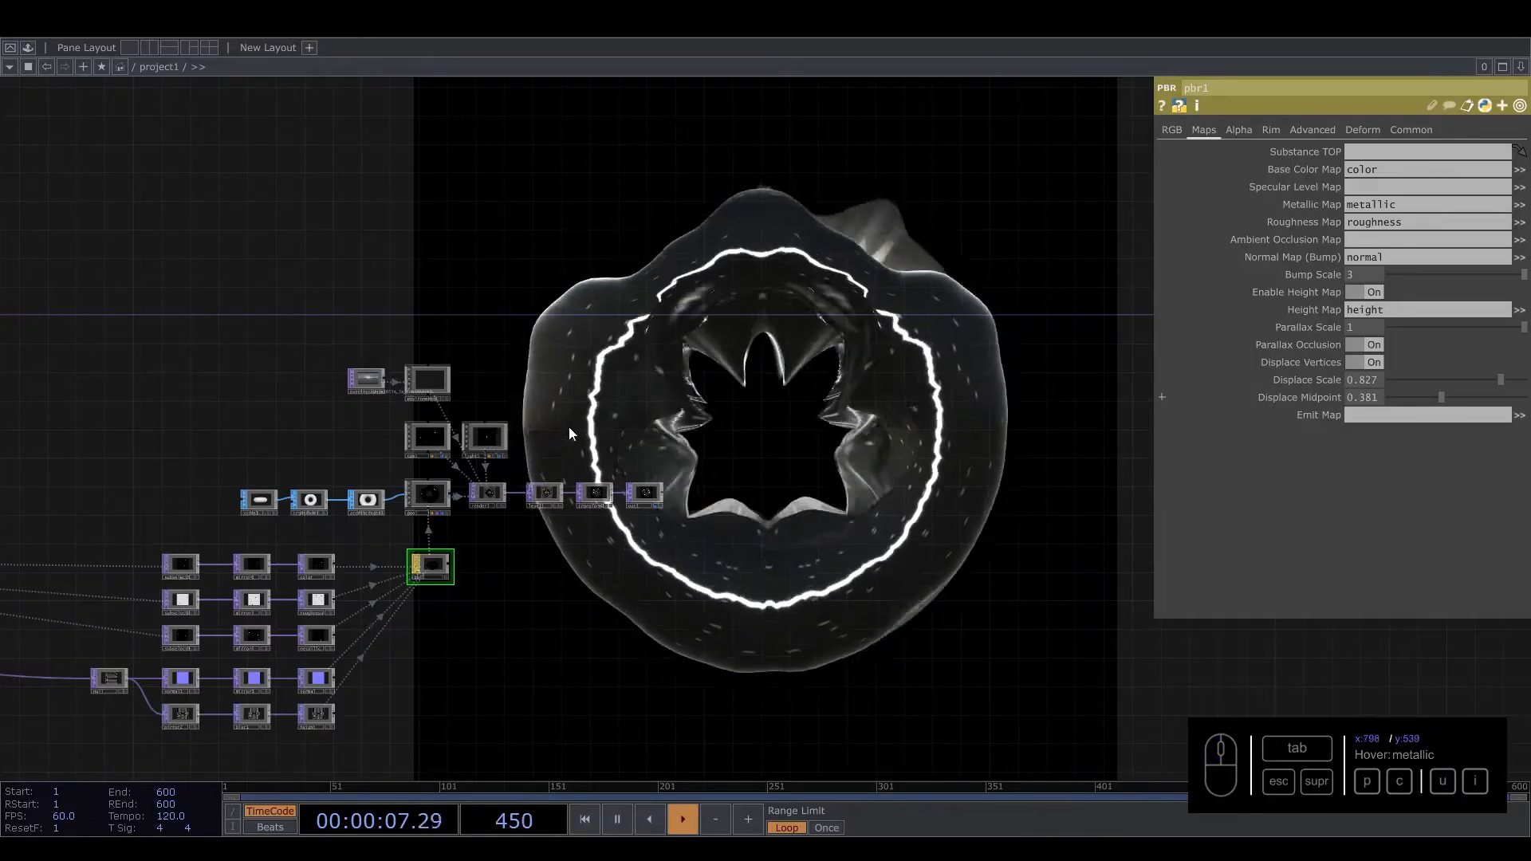
Step: Set Gamma 1 to 1.4 and Contrast to 1.41 on the level1 node
{"action": "scroll", "coordinate": [459, 442], "scroll_direction": "up", "scroll_amount": 5}
{"action": "left_click", "coordinate": [699, 588]}
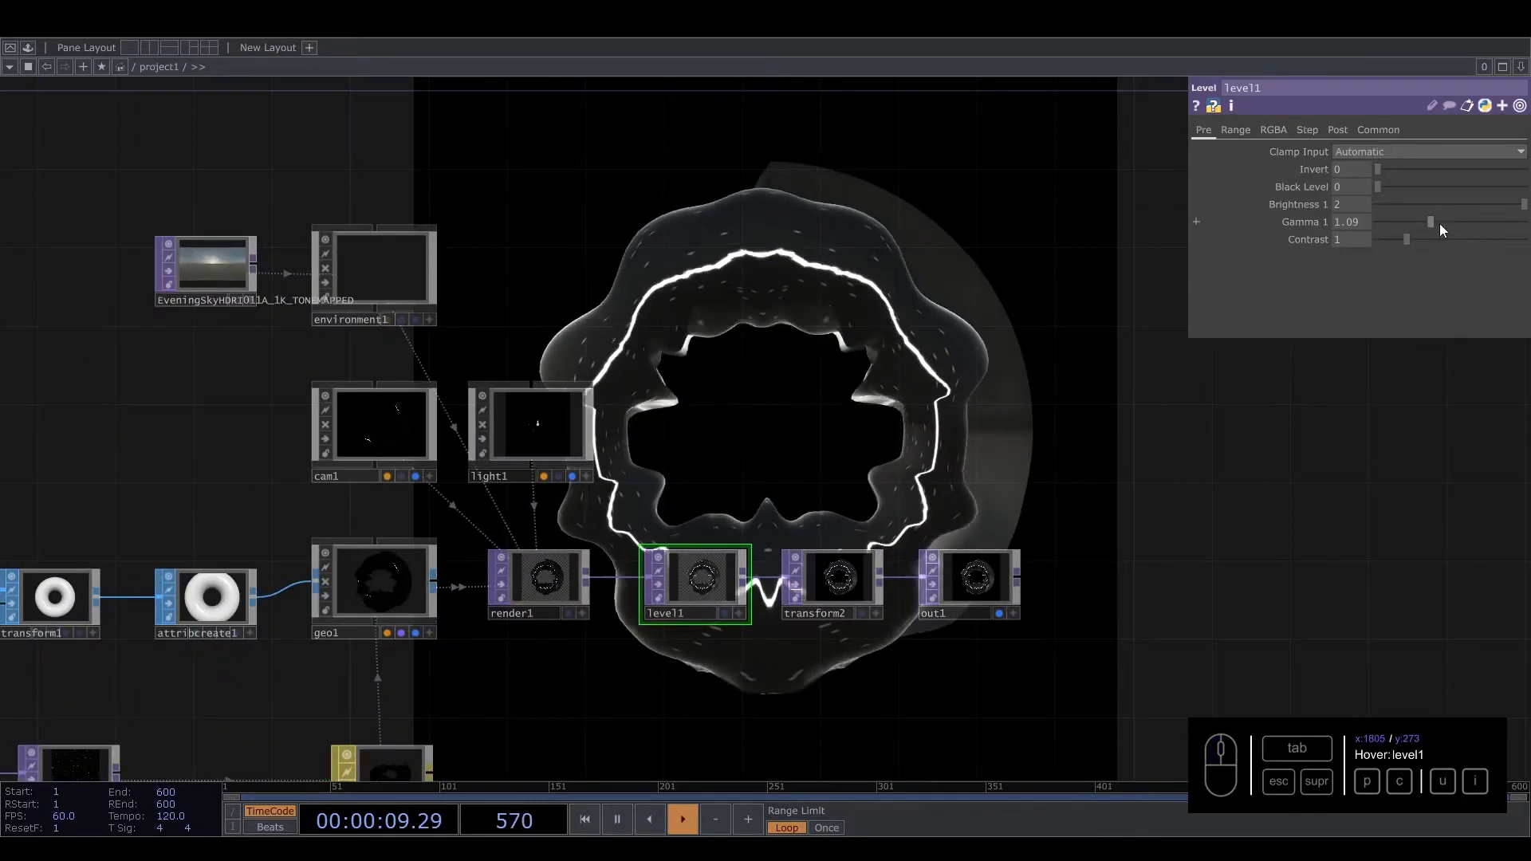
{"action": "left_click_drag", "start_coordinate": [1427, 222], "coordinate": [1452, 225]}
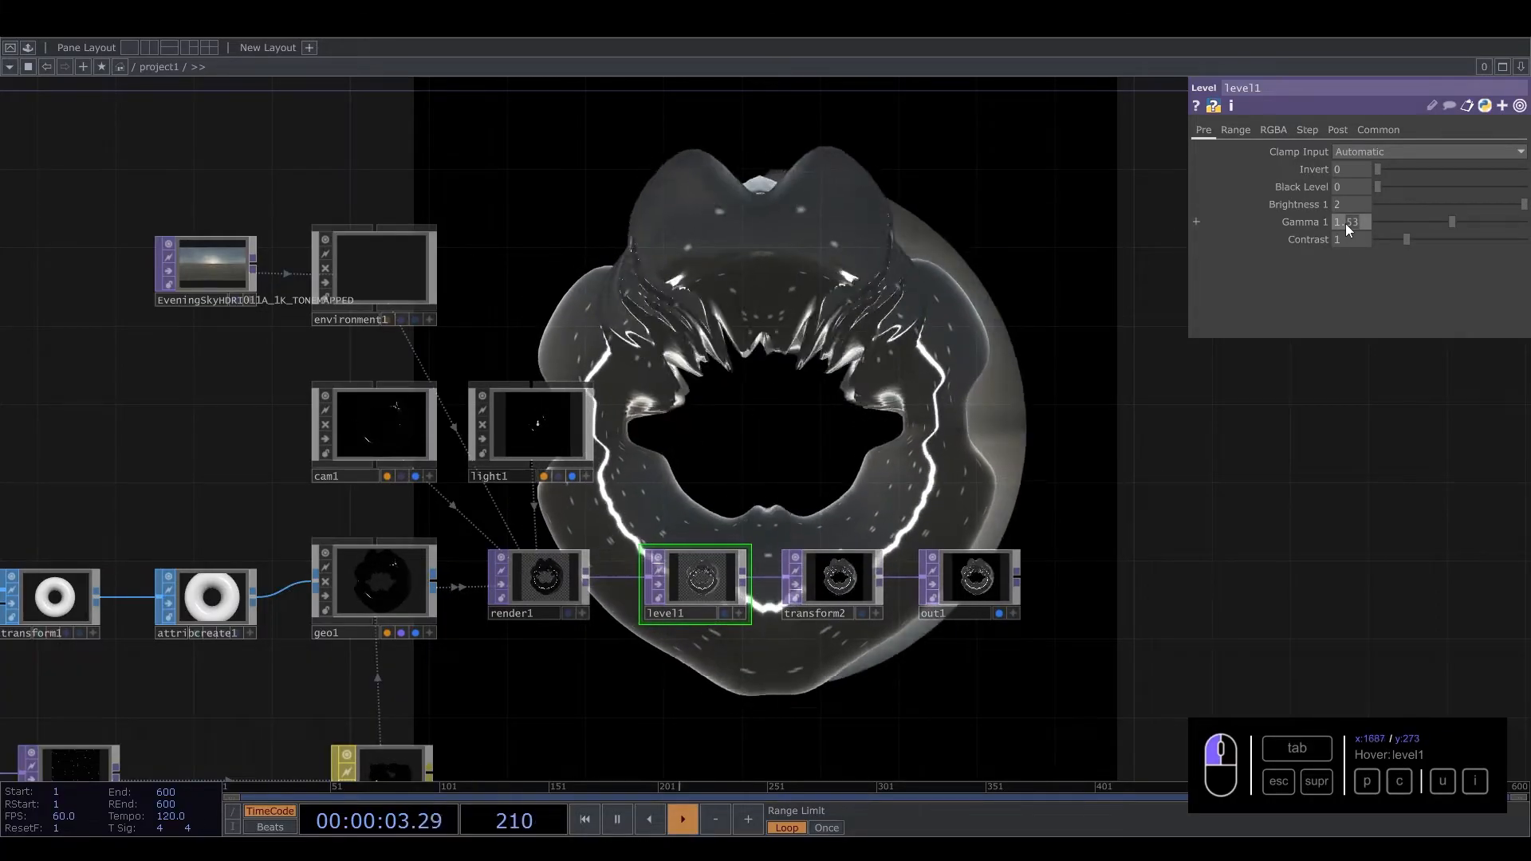
{"action": "left_click_drag", "start_coordinate": [1408, 237], "coordinate": [1420, 240]}
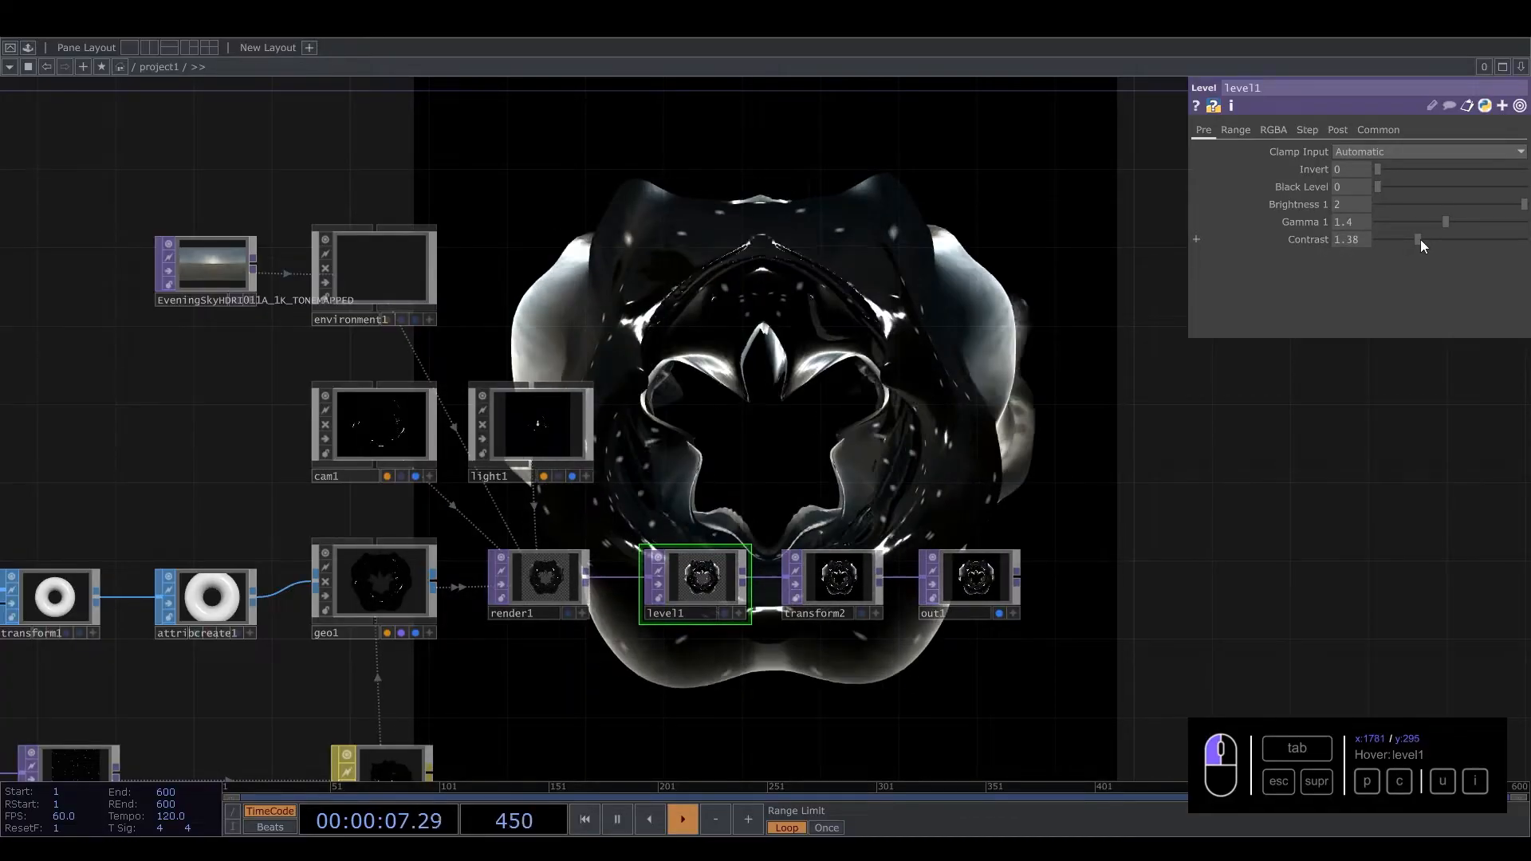
Step: Move transform2 and out1 farther along the chain to leave room for new nodes after level1
{"action": "left_click_drag", "start_coordinate": [973, 407], "coordinate": [1014, 588]}
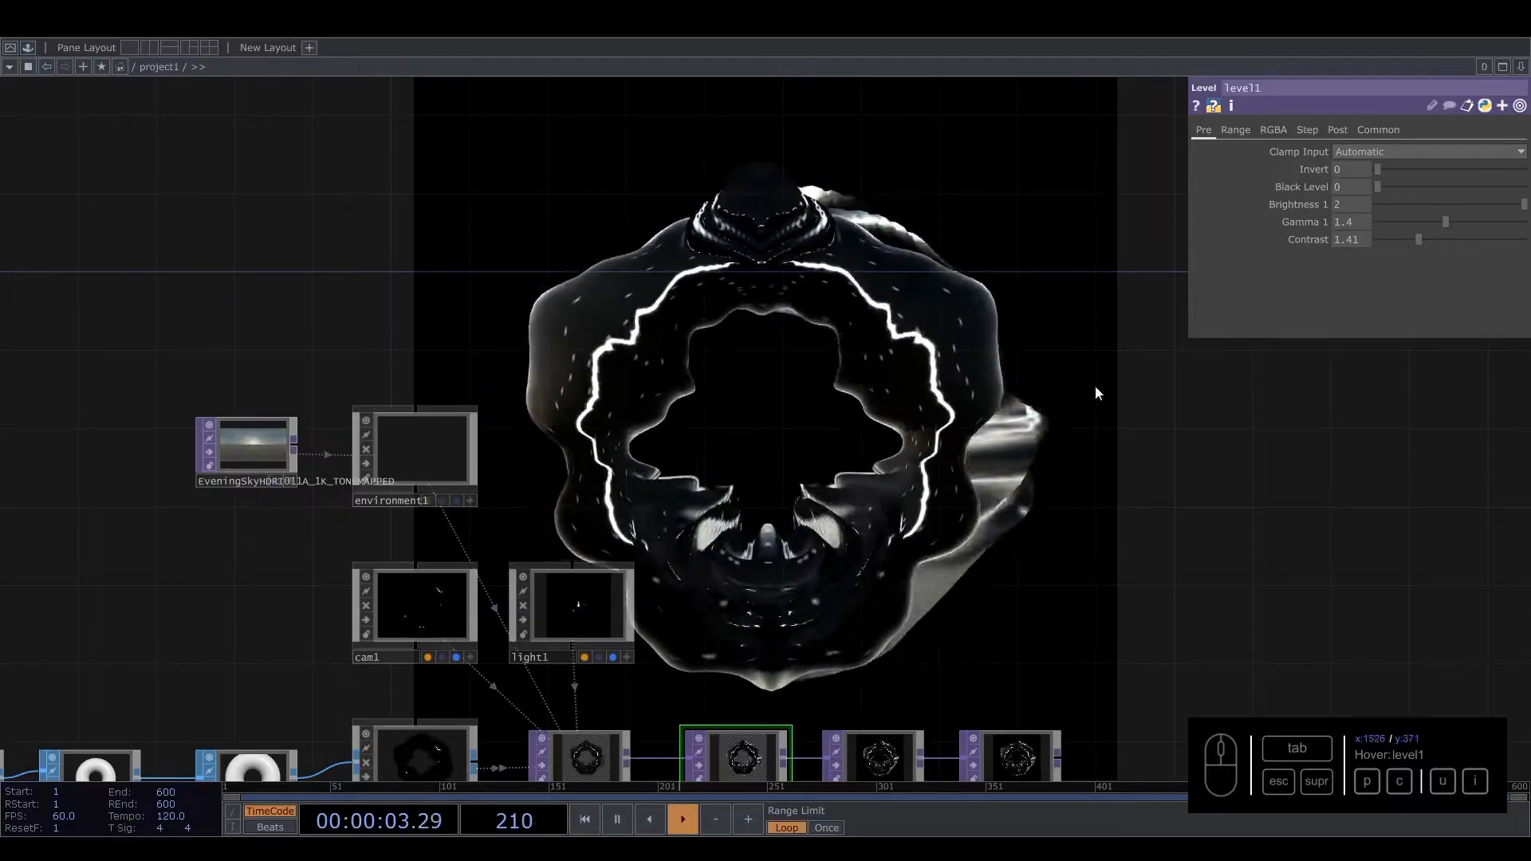
{"action": "left_click_drag", "start_coordinate": [820, 483], "coordinate": [667, 349]}
{"action": "left_click_drag", "start_coordinate": [740, 398], "coordinate": [613, 299]}
{"action": "scroll", "coordinate": [482, 528], "scroll_direction": "up", "scroll_amount": 3}
{"action": "right_click_drag", "start_coordinate": [566, 408], "coordinate": [720, 563]}
{"action": "scroll", "coordinate": [721, 563], "scroll_direction": "down", "scroll_amount": 6}
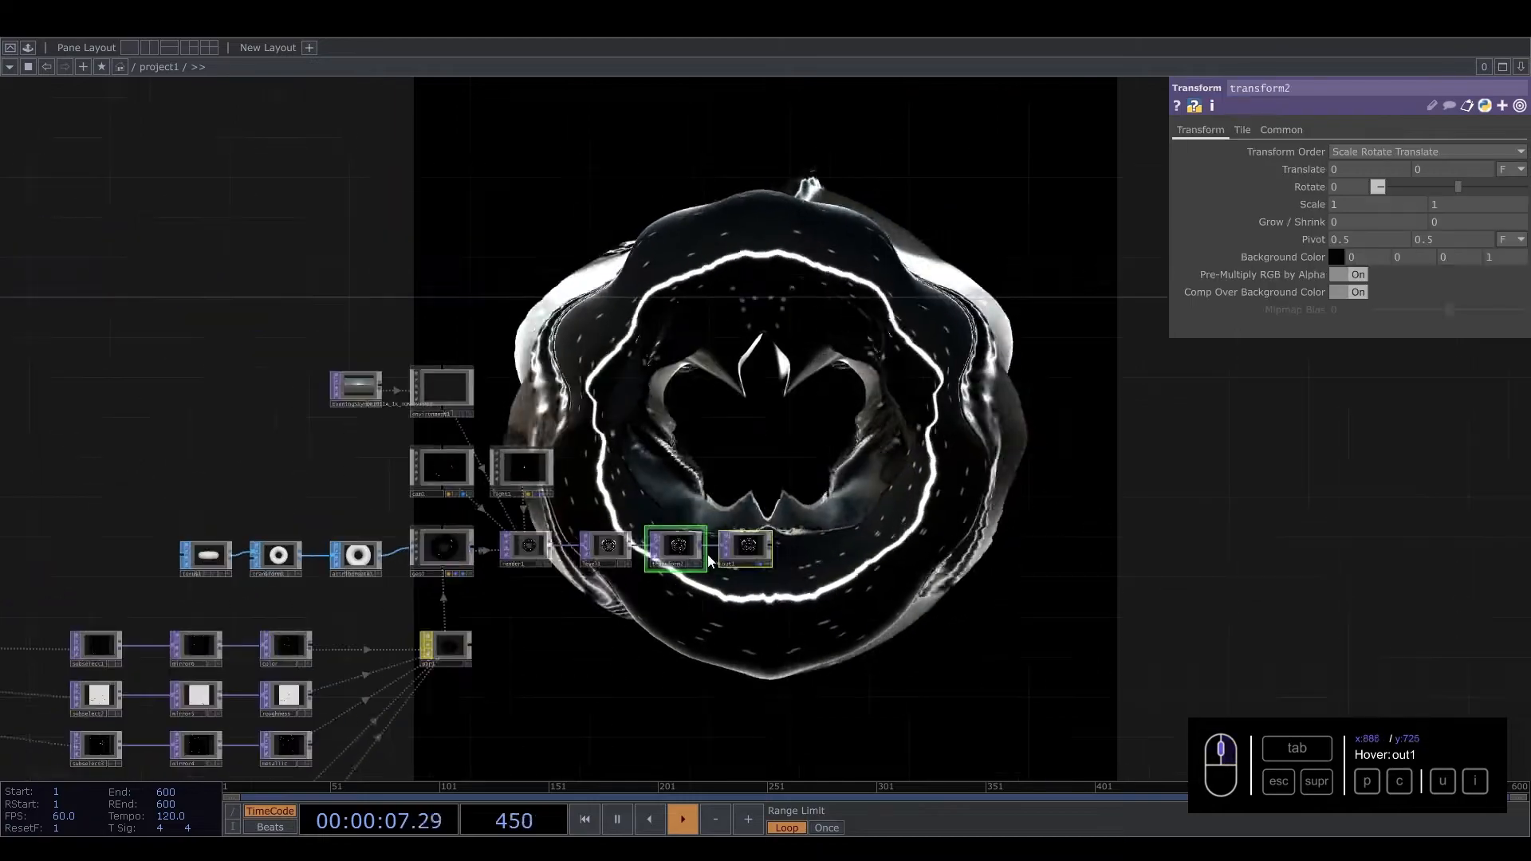
{"action": "left_click_drag", "start_coordinate": [683, 553], "coordinate": [1254, 554]}
Step: Move the subselect4-to-displace1 height nodes closer to the null node, and shift the AcousticFoamSubstance001 node nearer to them
{"action": "left_click_drag", "start_coordinate": [673, 619], "coordinate": [1119, 417]}
{"action": "left_click_drag", "start_coordinate": [506, 526], "coordinate": [1022, 430]}
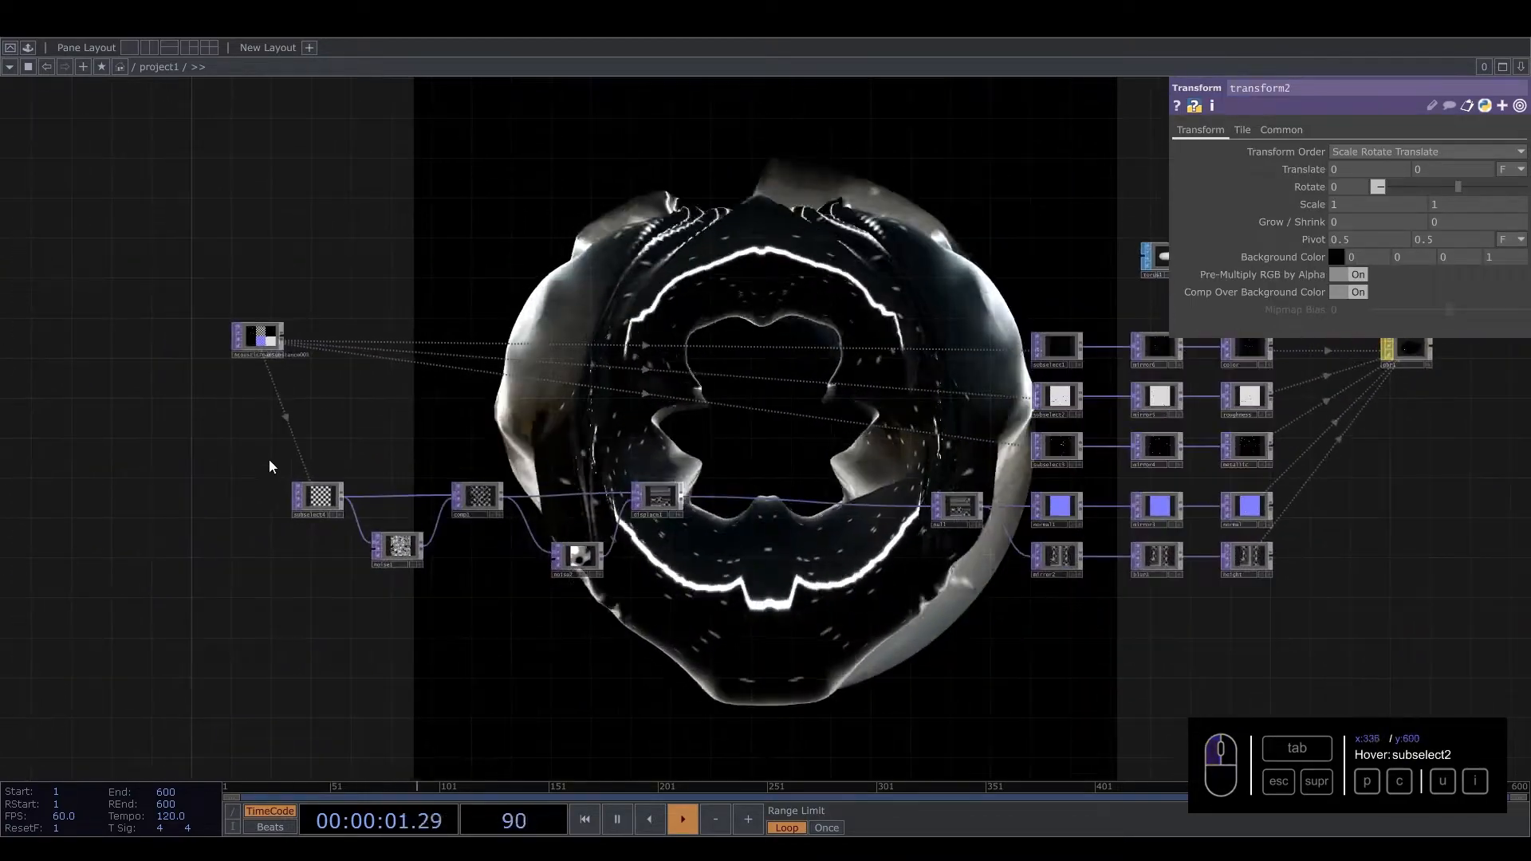
{"action": "right_click_drag", "start_coordinate": [270, 461], "coordinate": [712, 599]}
{"action": "left_click_drag", "start_coordinate": [657, 498], "coordinate": [842, 505]}
{"action": "scroll", "coordinate": [843, 505], "scroll_direction": "up", "scroll_amount": 10}
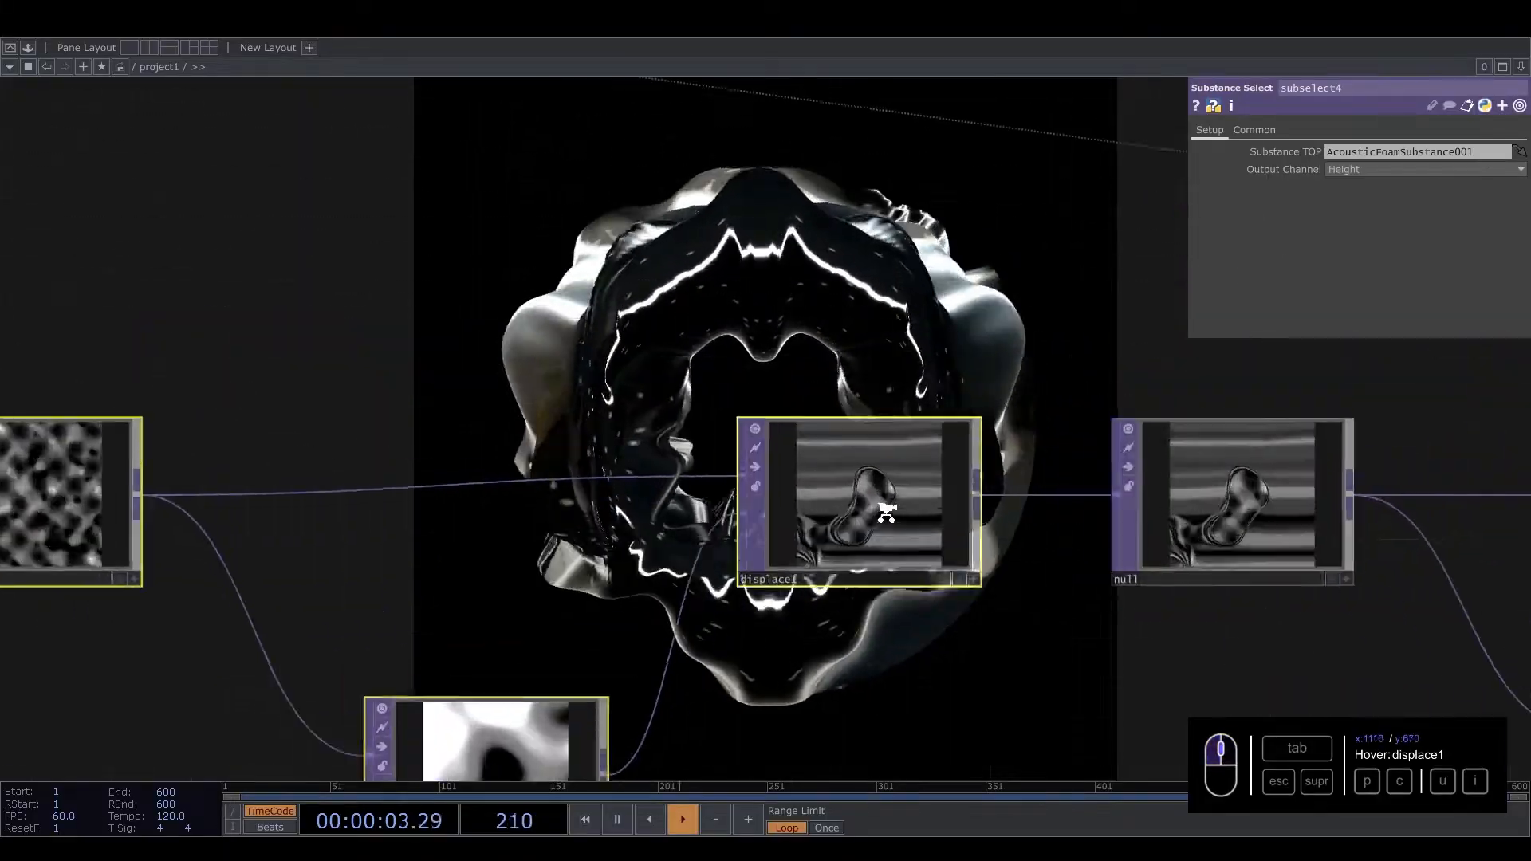
{"action": "scroll", "coordinate": [792, 472], "scroll_direction": "down", "scroll_amount": 10}
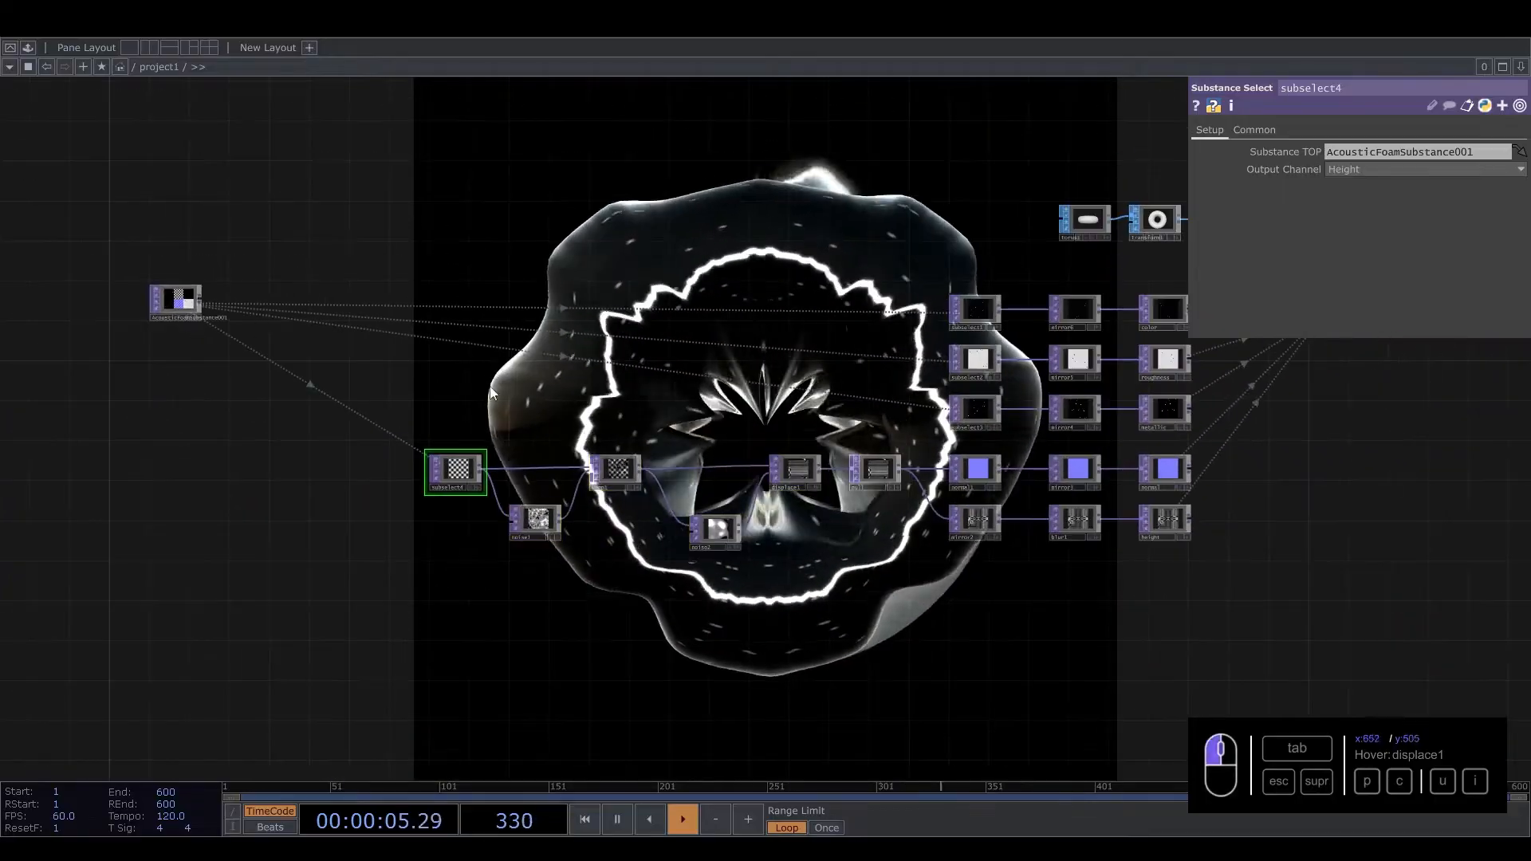
{"action": "left_click_drag", "start_coordinate": [177, 301], "coordinate": [324, 326]}
Step: Insert an HSV Adjust TOP between level1 and transform2
{"action": "left_click_drag", "start_coordinate": [304, 311], "coordinate": [4, 374]}
{"action": "left_click_drag", "start_coordinate": [1047, 430], "coordinate": [529, 578]}
{"action": "scroll", "coordinate": [581, 427], "scroll_direction": "up", "scroll_amount": 5}
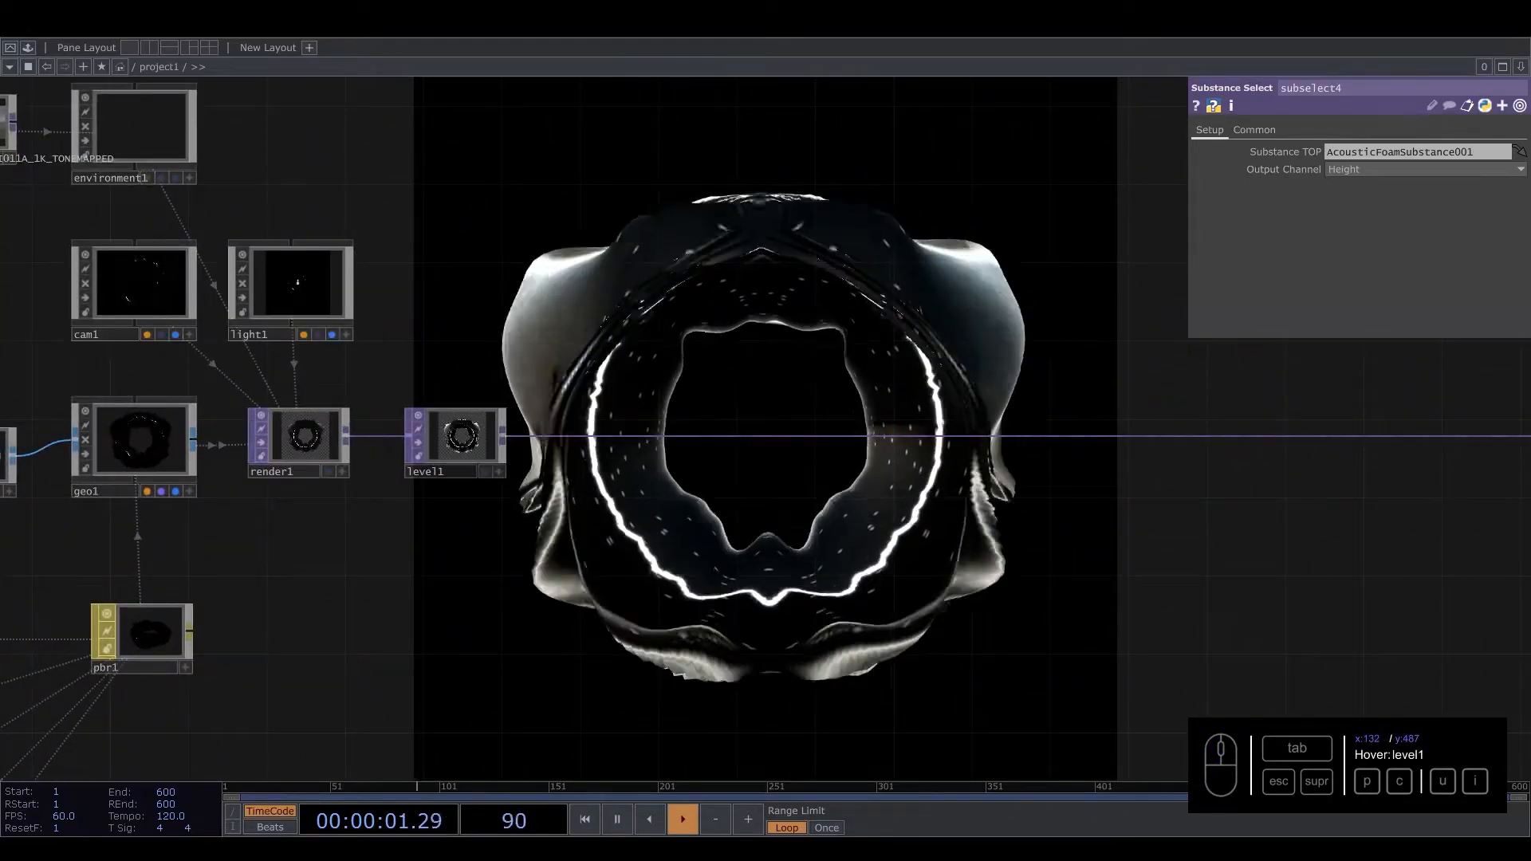
{"action": "right_click", "coordinate": [565, 438]}
{"action": "left_click", "coordinate": [590, 419]}
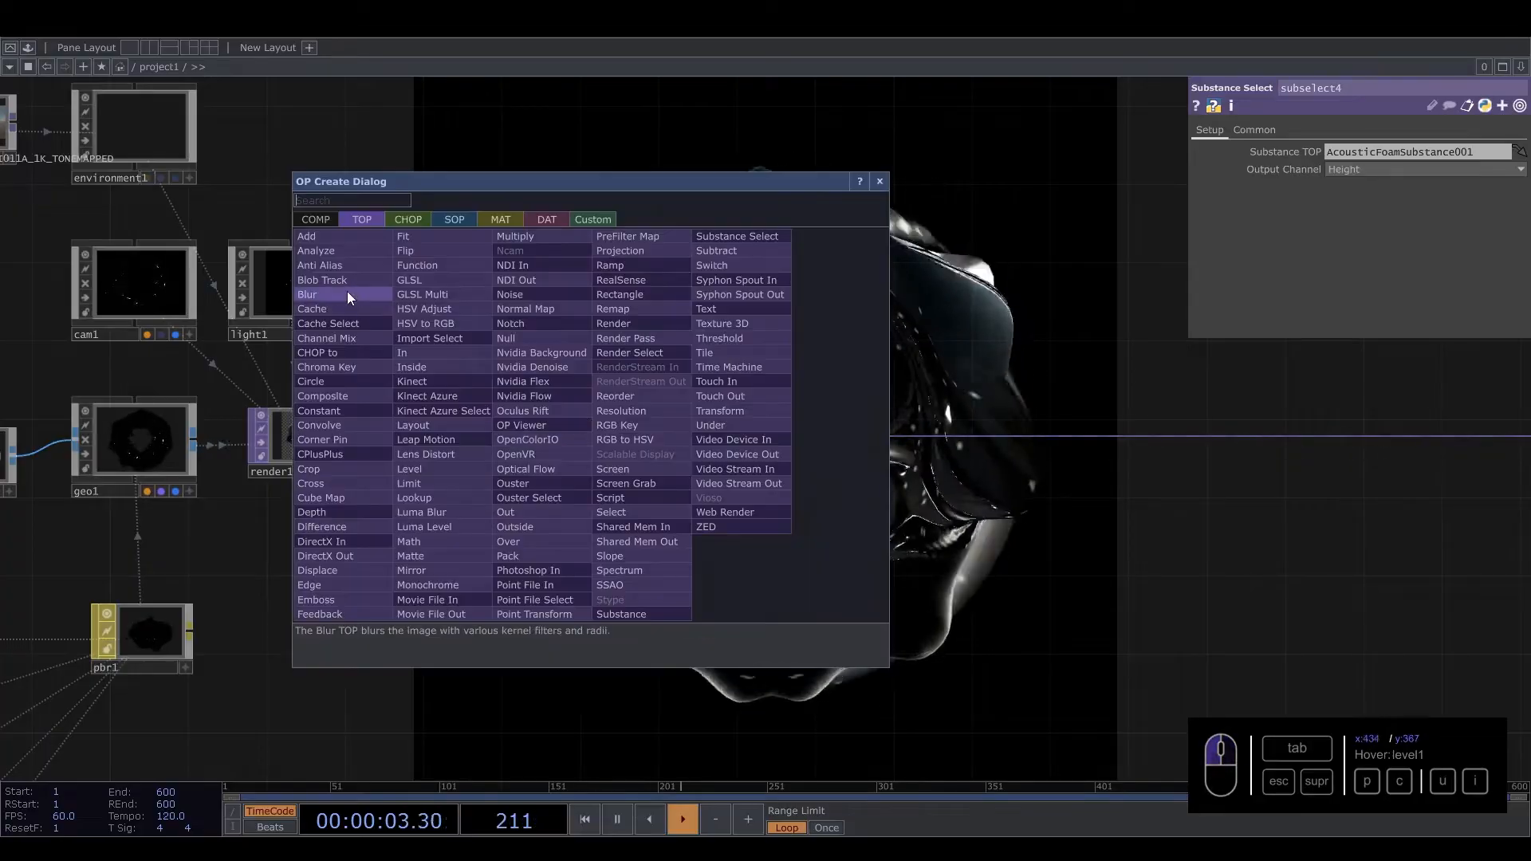
{"action": "left_click", "coordinate": [414, 304]}
{"action": "left_click", "coordinate": [586, 441]}
{"action": "scroll", "coordinate": [615, 418], "scroll_direction": "up", "scroll_amount": 5}
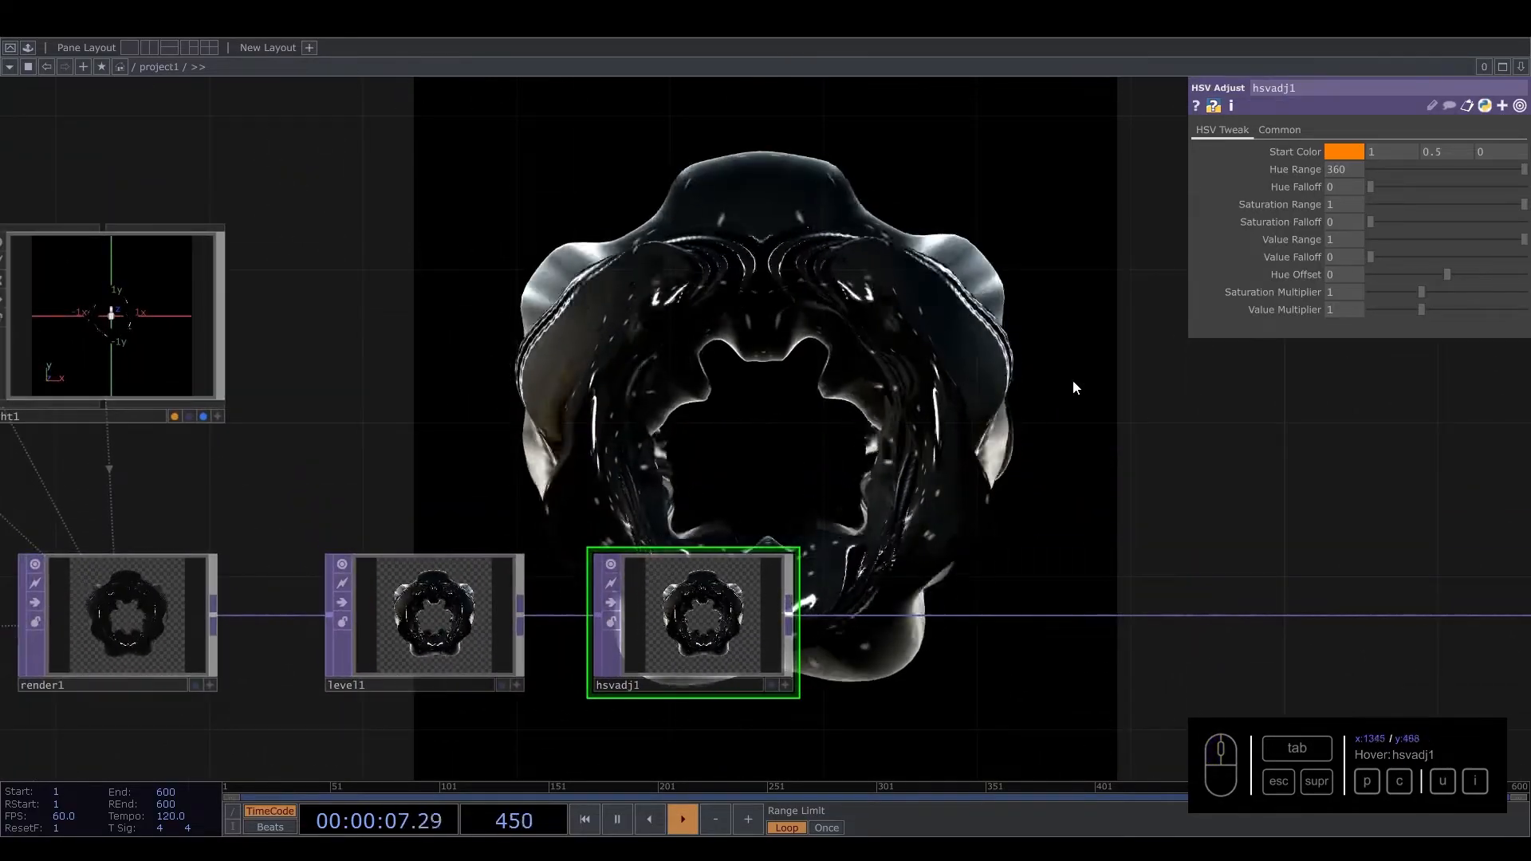
Step: Set the Saturation Multiplier of hsvadj1 to 1.29 and its Hue Offset to -4
{"action": "mouse_move", "coordinate": [1424, 294]}
{"action": "left_mouse_down"}
{"action": "mouse_move", "coordinate": [1528, 309]}
{"action": "mouse_move", "coordinate": [1442, 305]}
{"action": "mouse_move", "coordinate": [1447, 273]}
{"action": "mouse_move", "coordinate": [1403, 272]}
{"action": "left_mouse_up"}
{"action": "left_click_drag", "start_coordinate": [1002, 258], "coordinate": [1044, 353]}
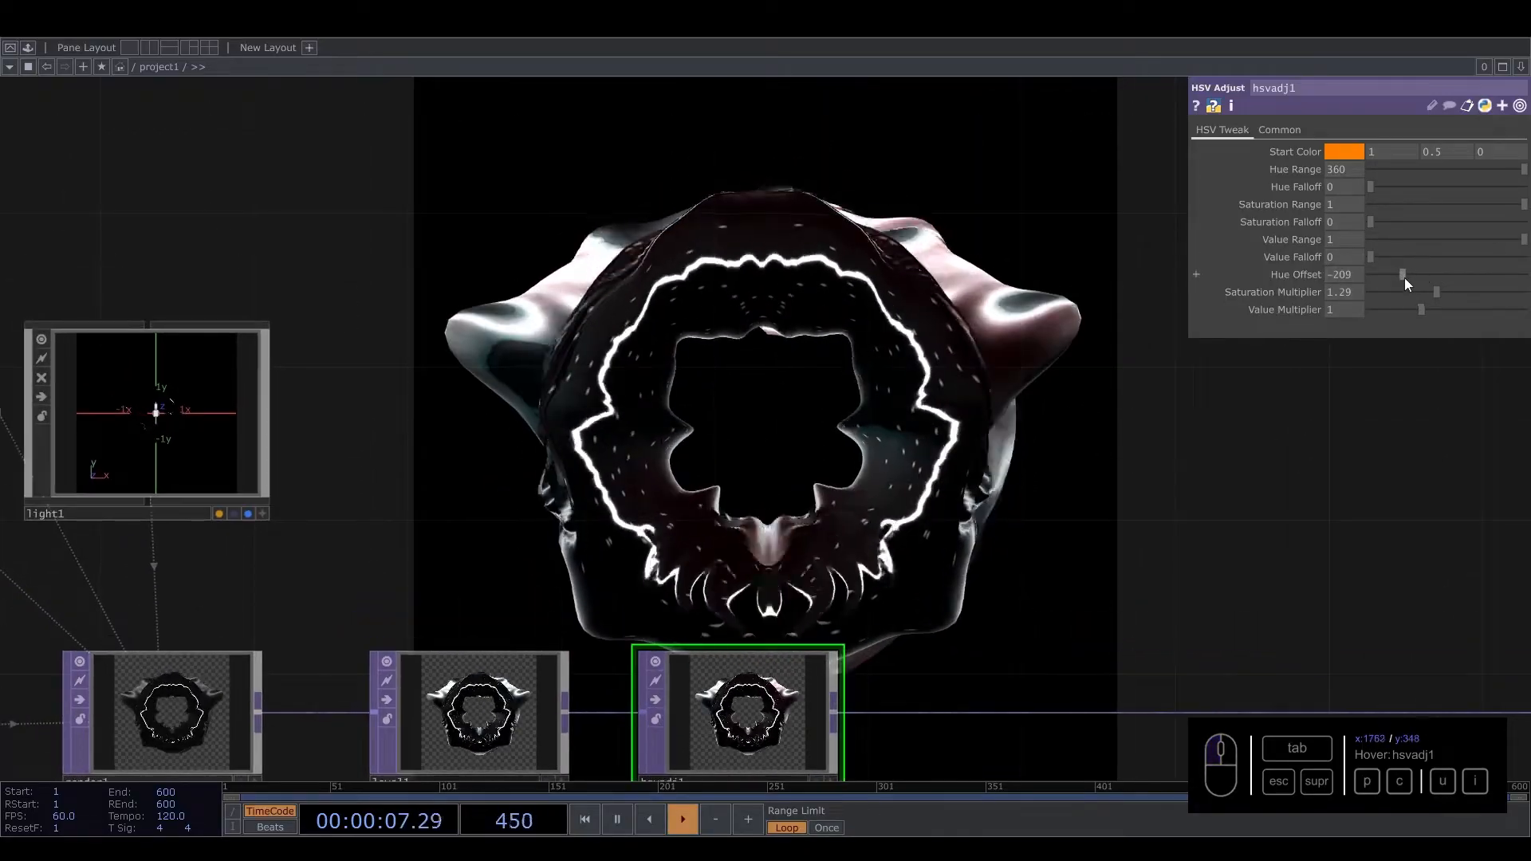
{"action": "left_click_drag", "start_coordinate": [1404, 278], "coordinate": [1448, 278]}
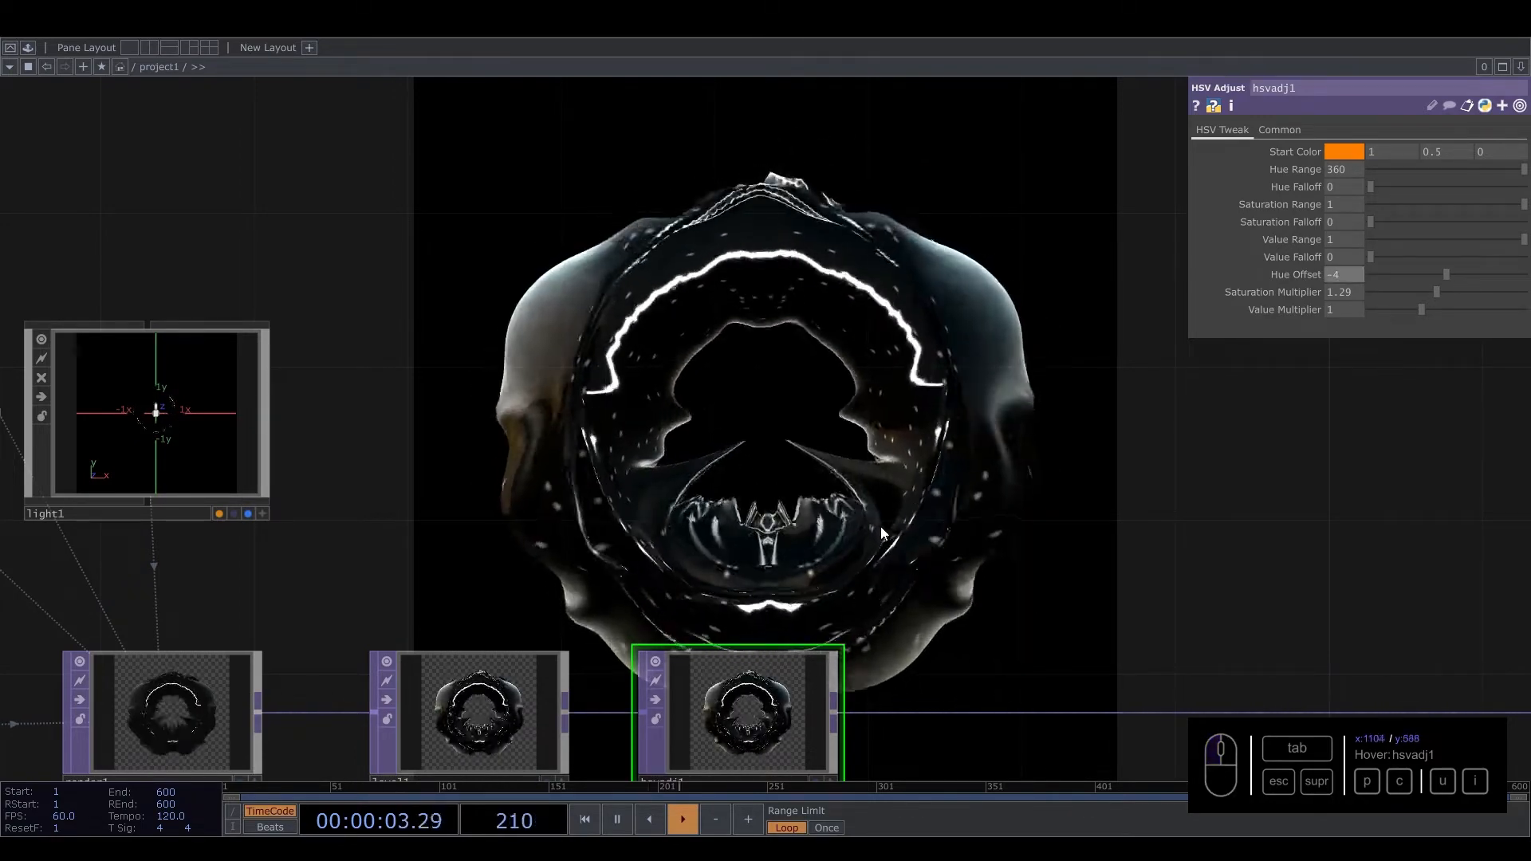
Step: Insert a second Level TOP after hsvadj1 and raise its Brightness 1 to 1.24
{"action": "scroll", "coordinate": [881, 526], "scroll_direction": "down", "scroll_amount": 5}
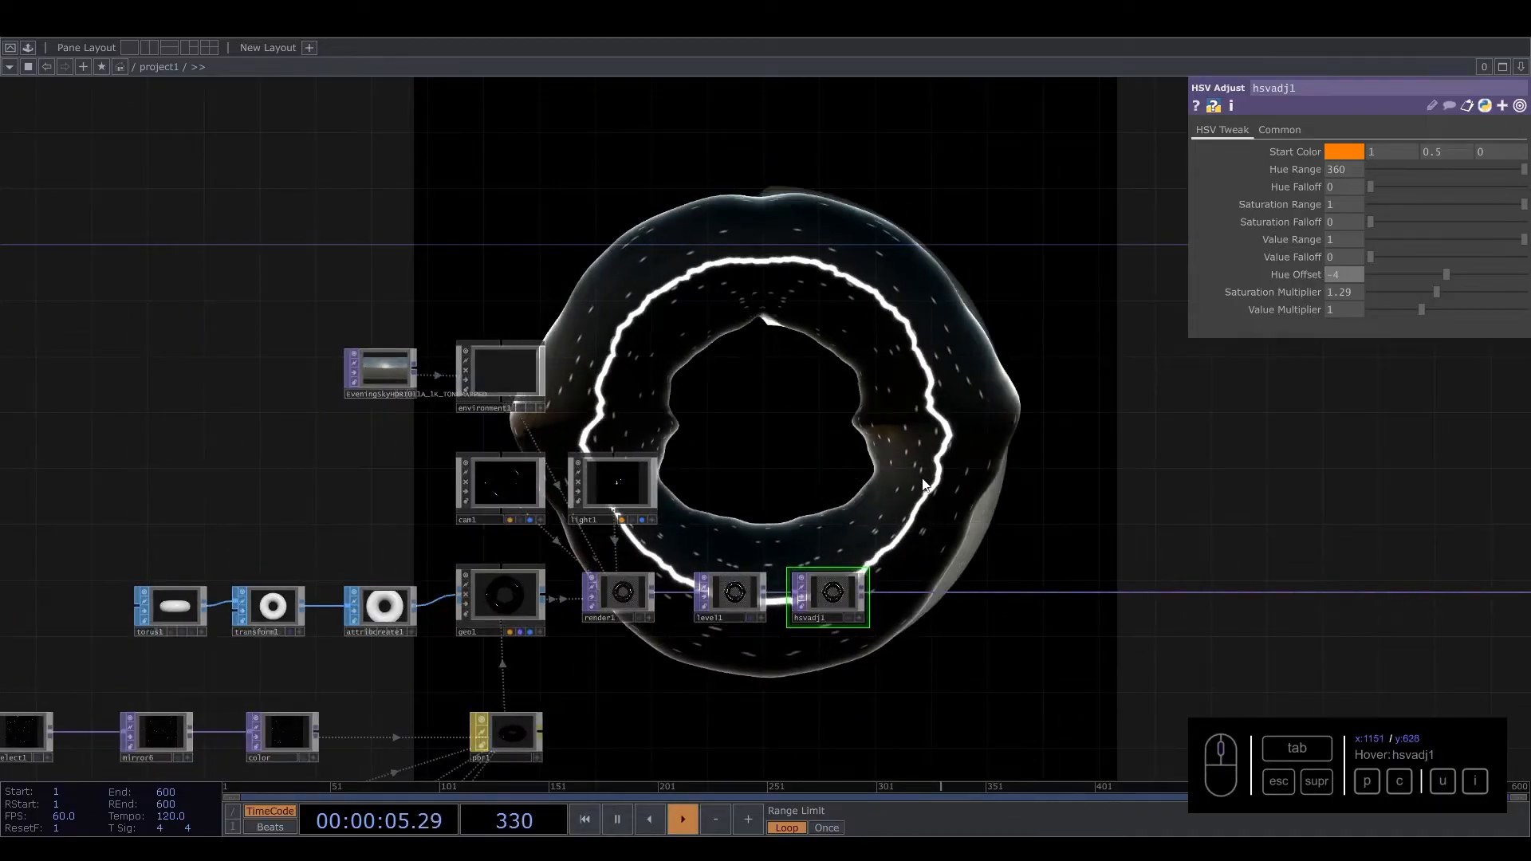
{"action": "left_click_drag", "start_coordinate": [965, 437], "coordinate": [682, 411]}
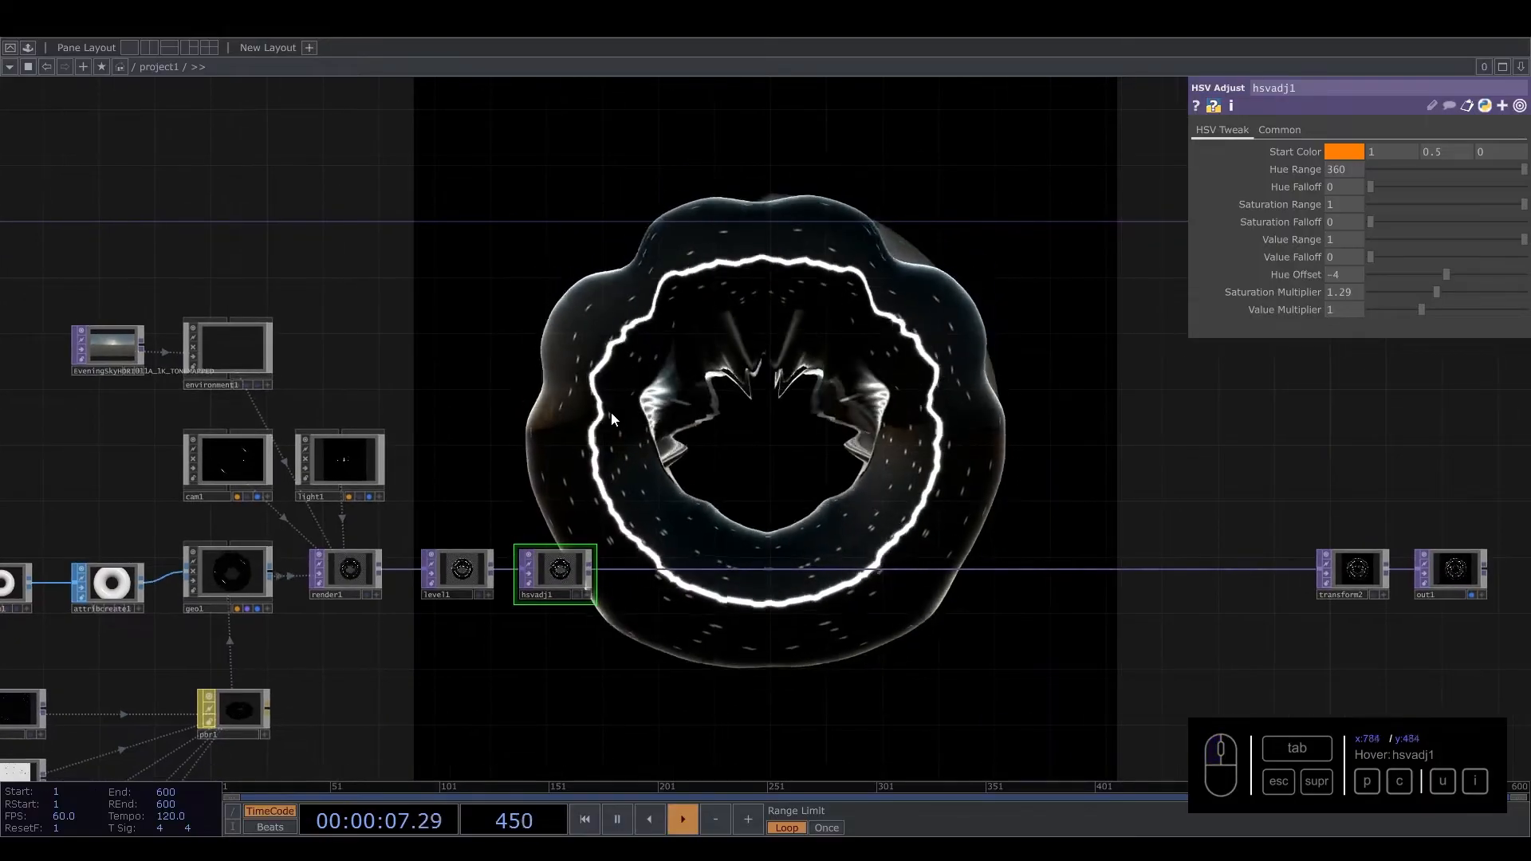
{"action": "scroll", "coordinate": [620, 558], "scroll_direction": "up", "scroll_amount": 3}
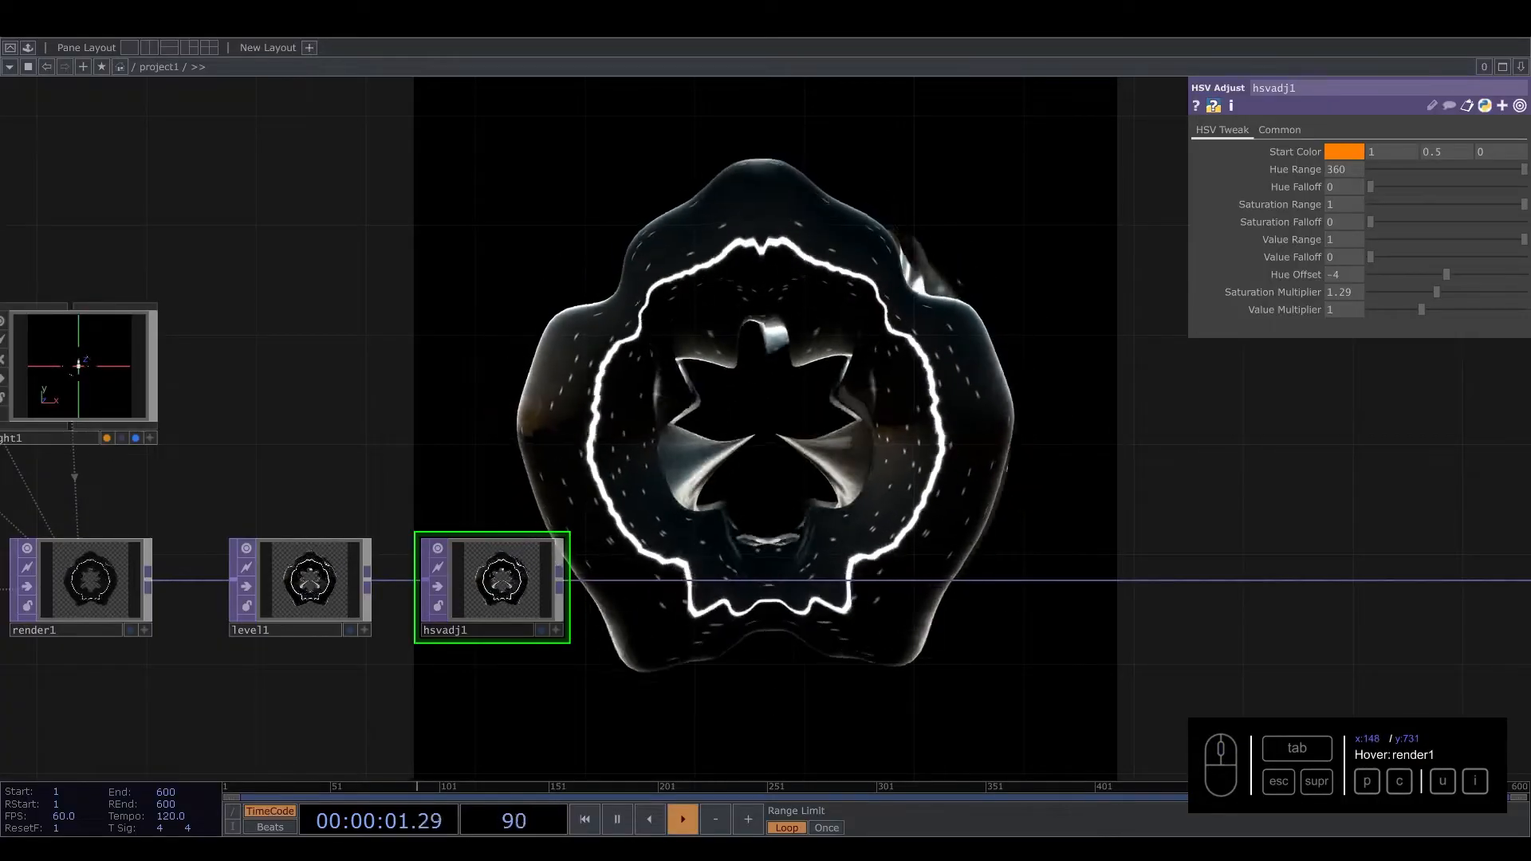
{"action": "right_click", "coordinate": [660, 556]}
{"action": "left_click", "coordinate": [668, 570]}
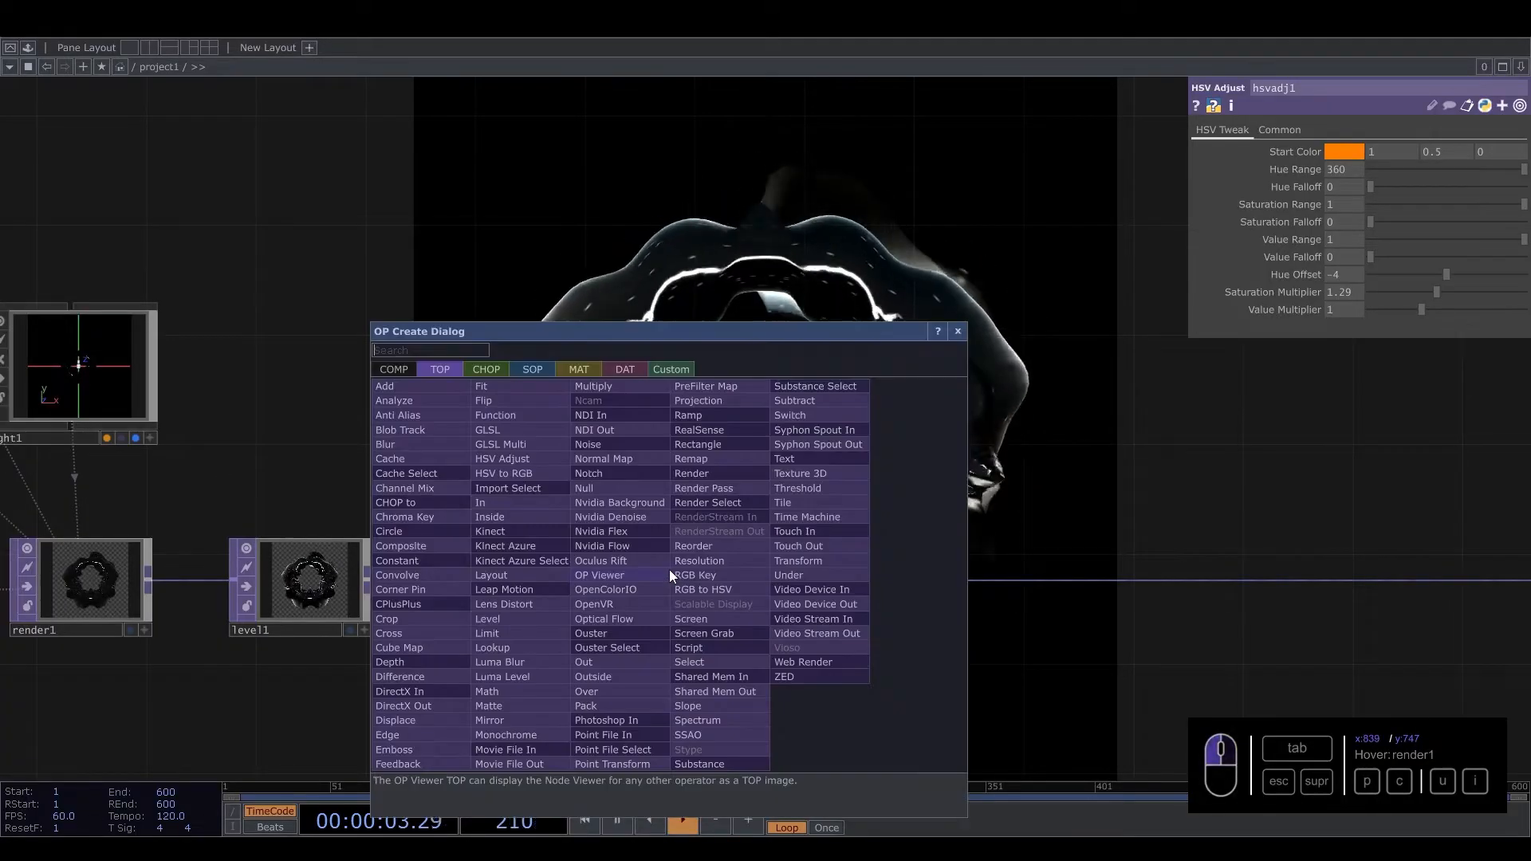
{"action": "left_click", "coordinate": [496, 618]}
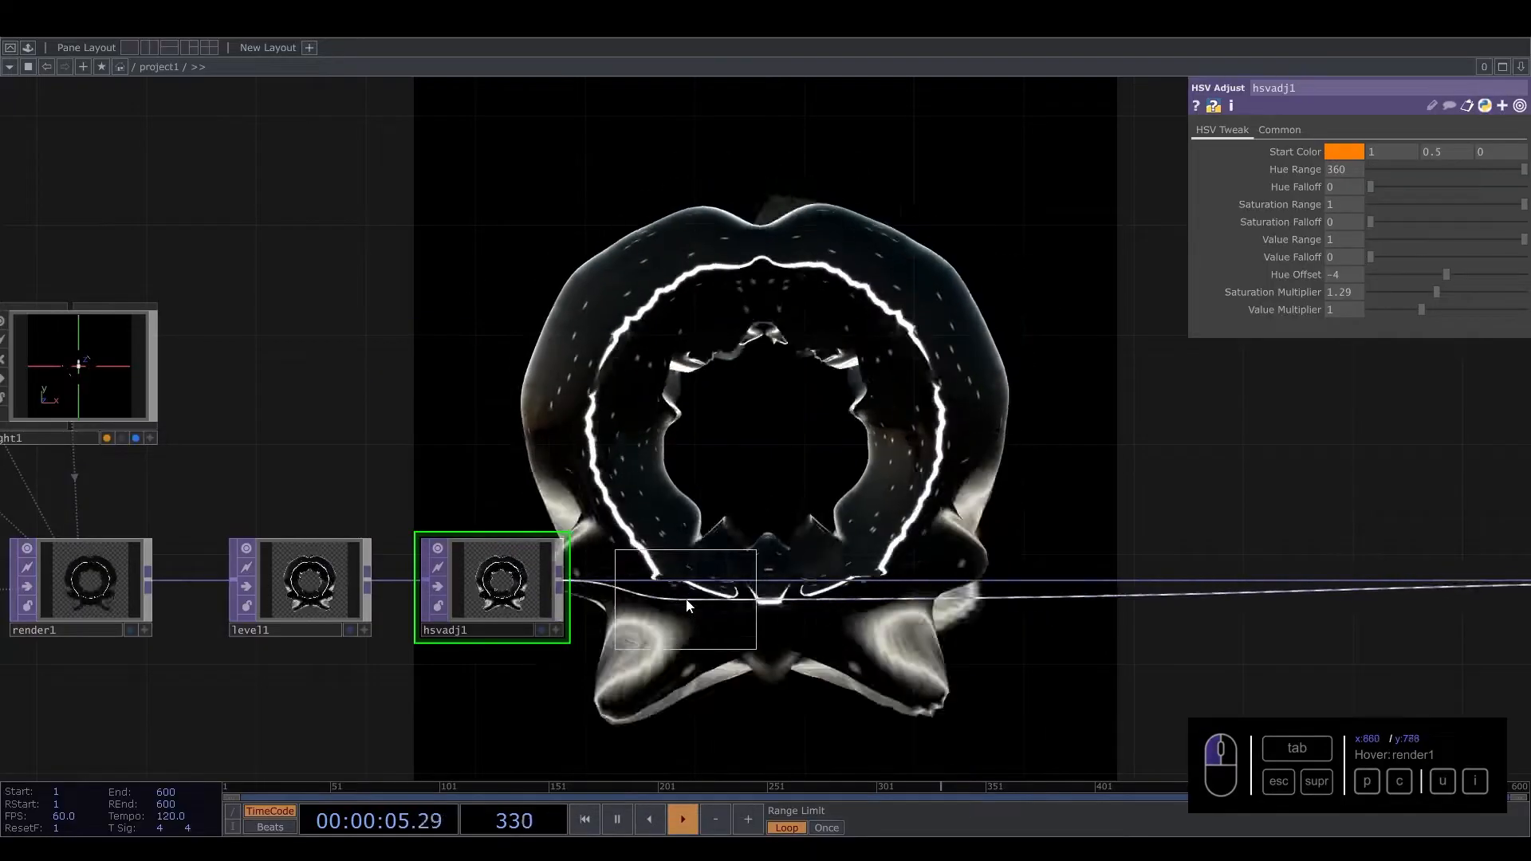
{"action": "left_click", "coordinate": [687, 594]}
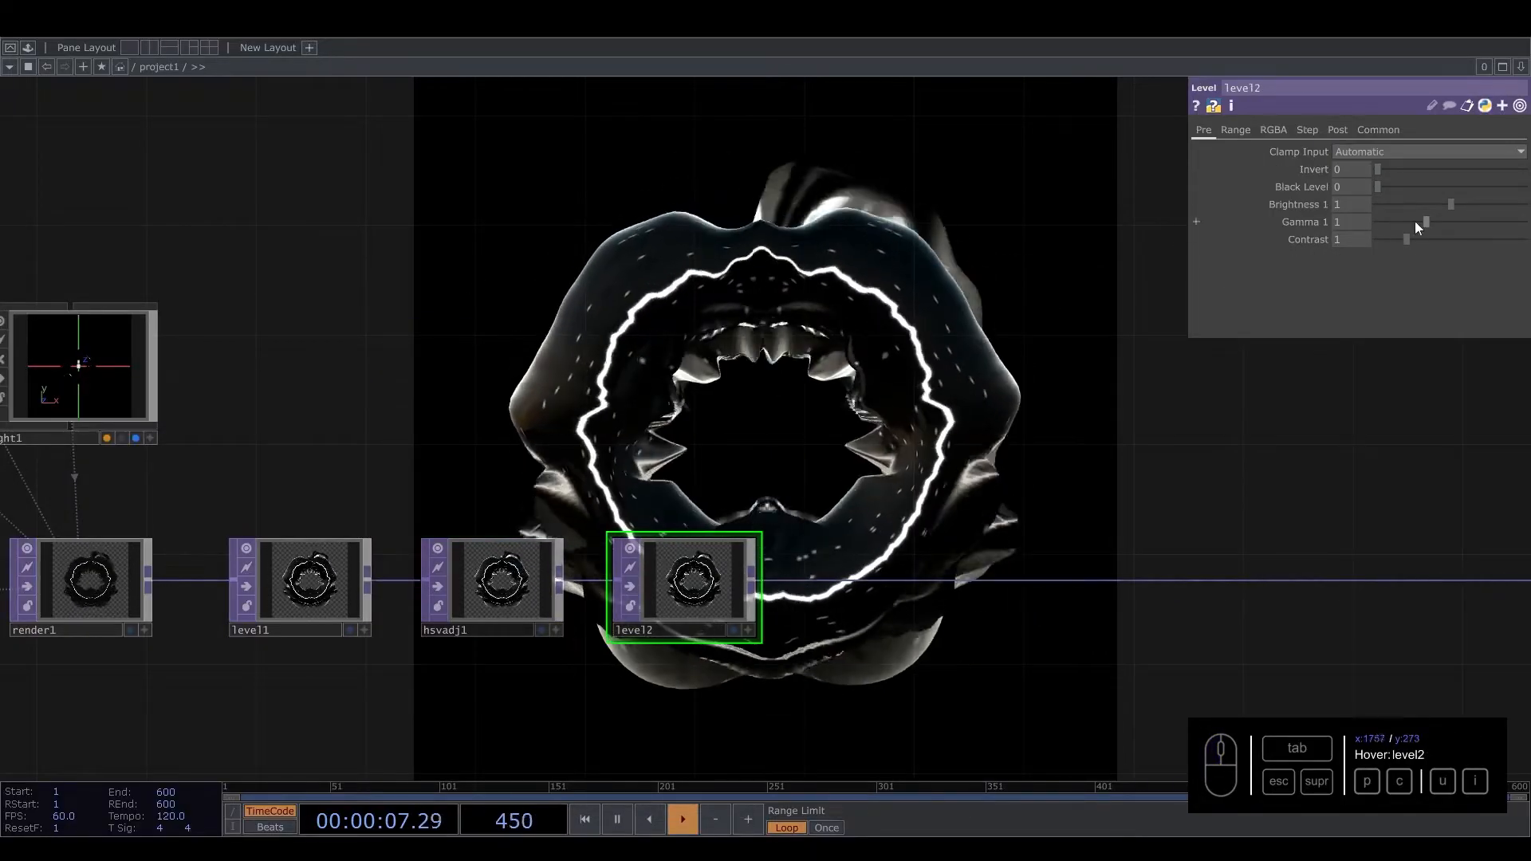
{"action": "left_click_drag", "start_coordinate": [1451, 204], "coordinate": [1473, 204]}
Step: Add an Edge TOP after level2 and place it in line, wired on to transform2
{"action": "left_click_drag", "start_coordinate": [842, 478], "coordinate": [601, 510]}
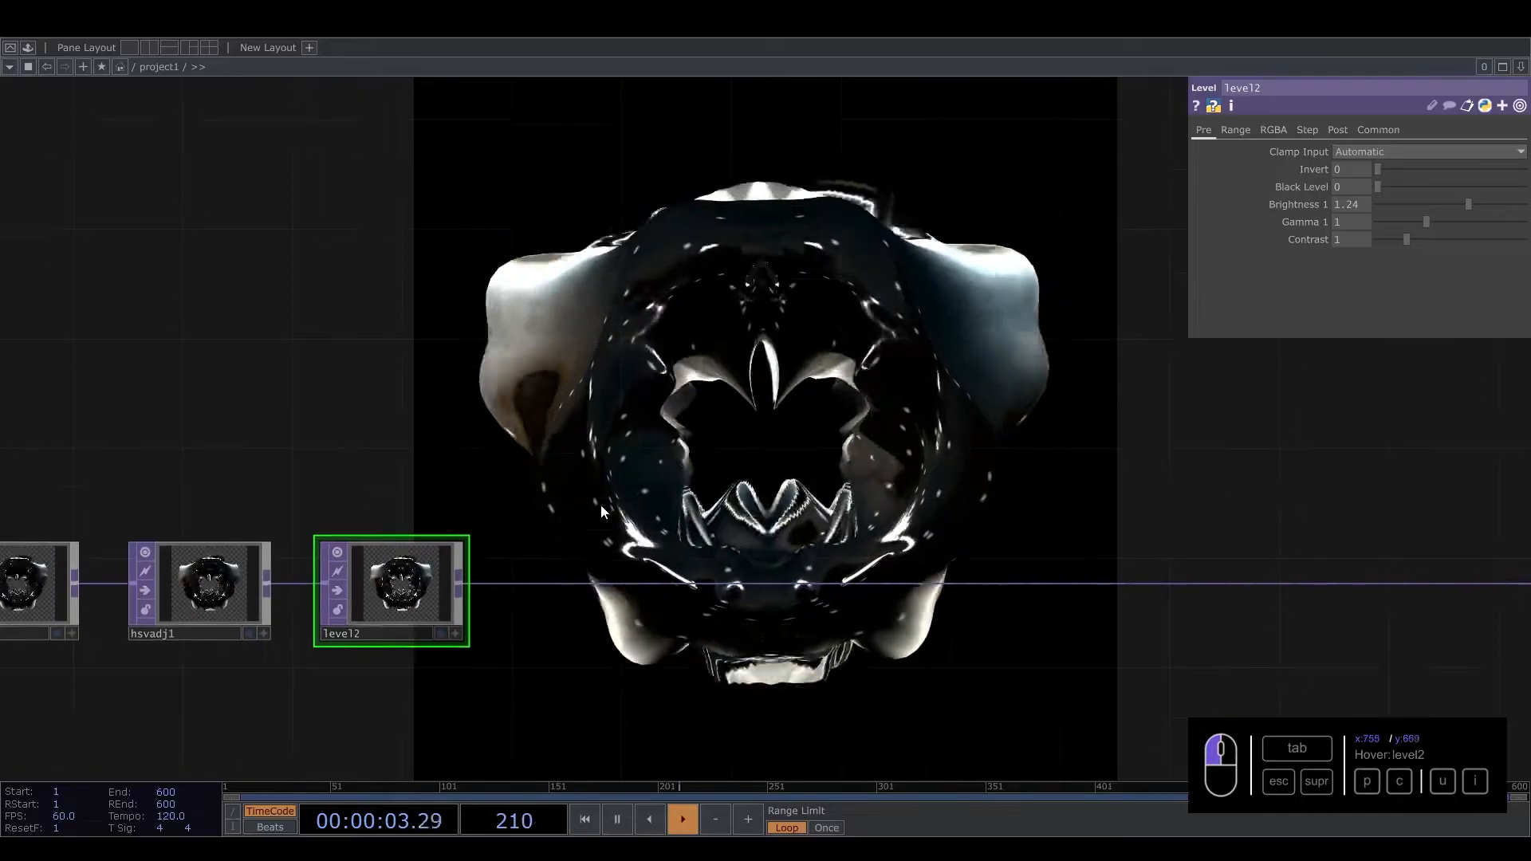
{"action": "key", "text": "Tab"}
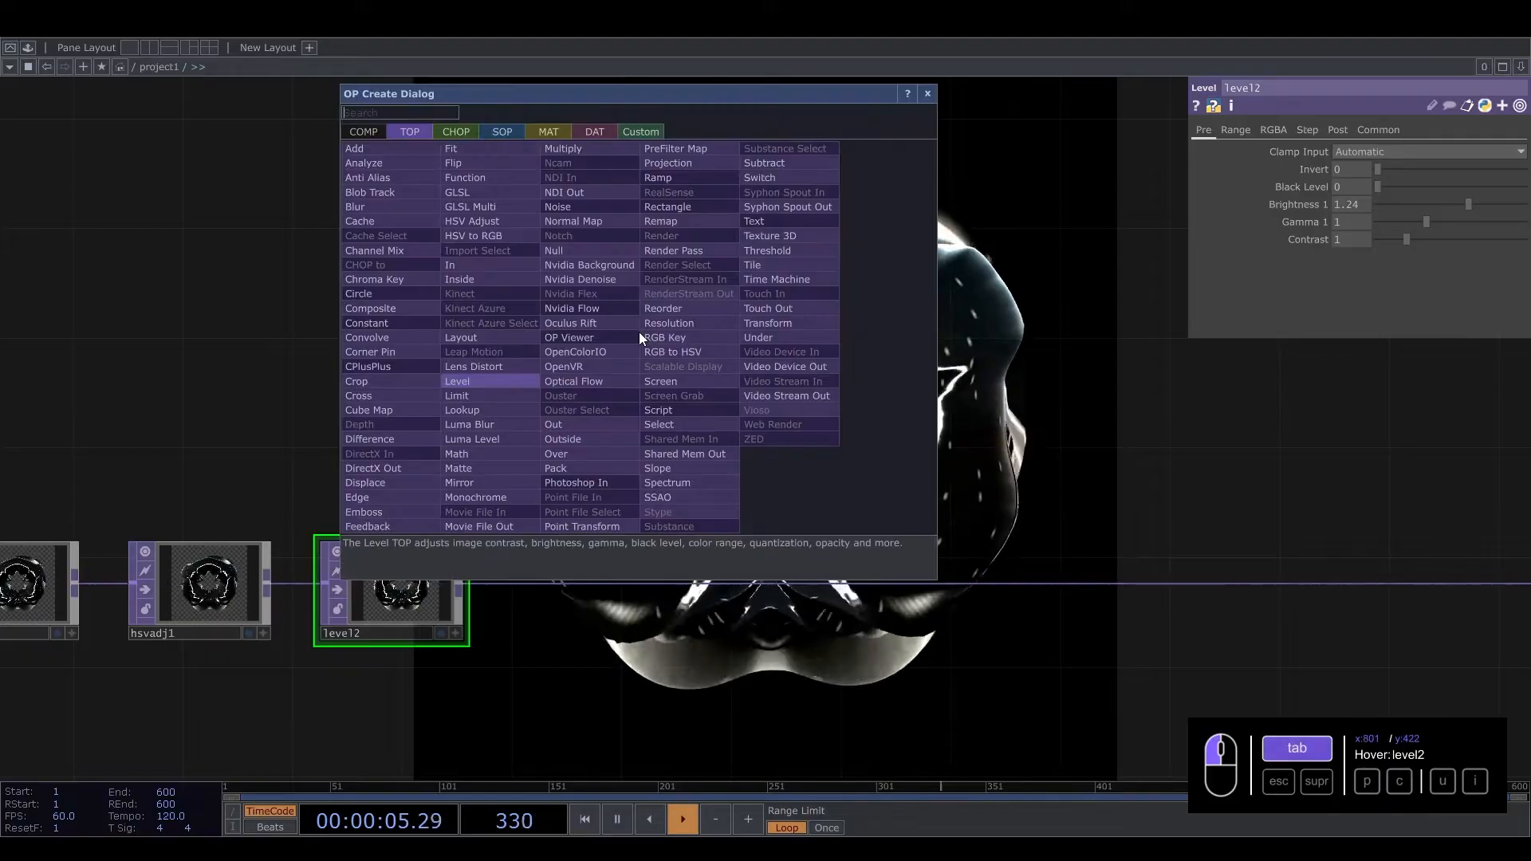
{"action": "type", "text": "ed"}
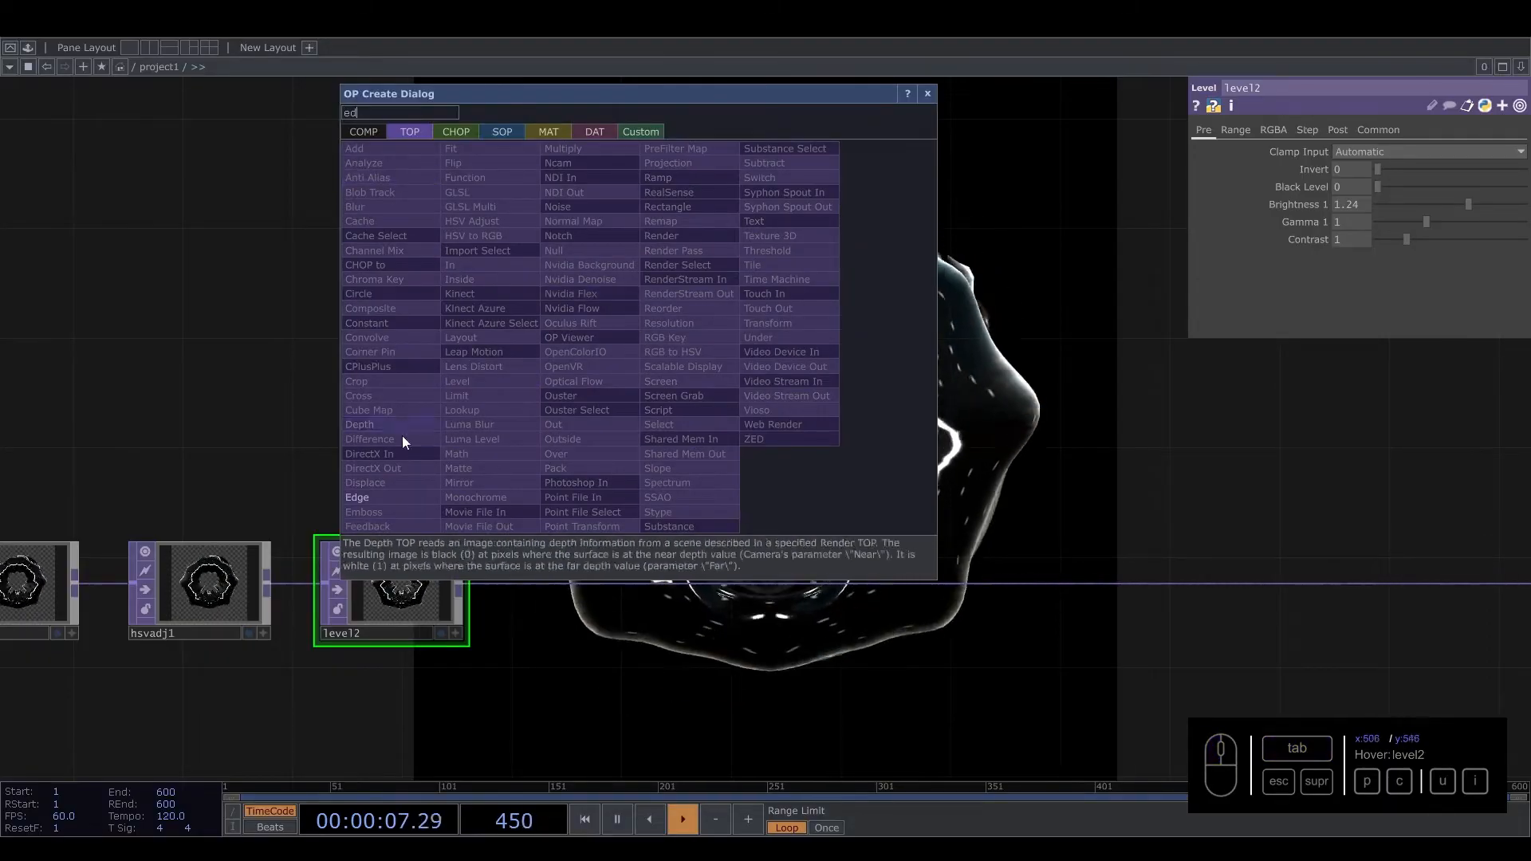
{"action": "left_click", "coordinate": [388, 498]}
{"action": "left_click", "coordinate": [641, 486]}
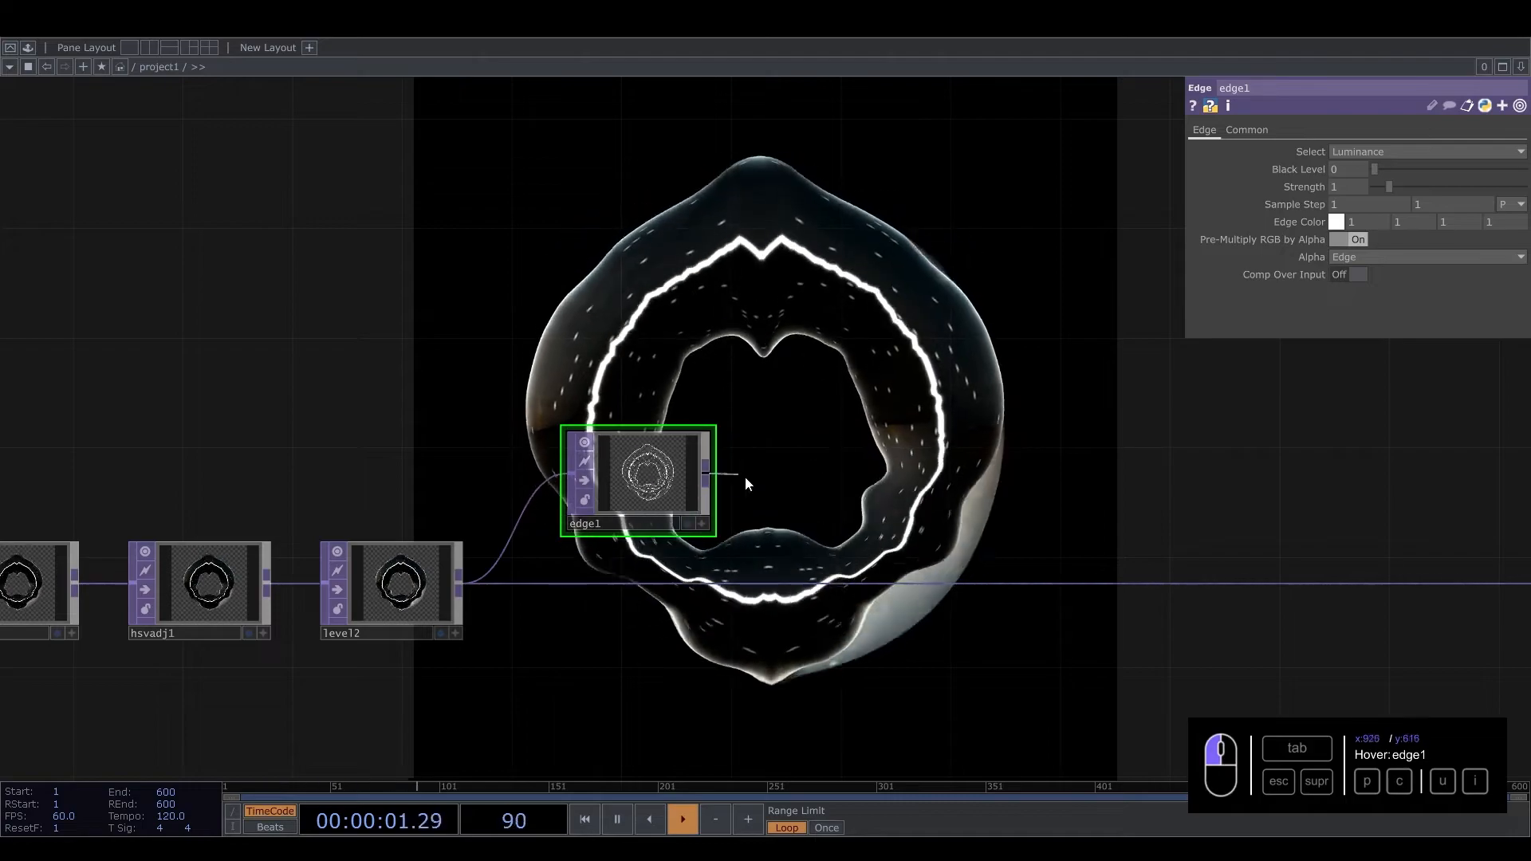
{"action": "left_click_drag", "start_coordinate": [687, 487], "coordinate": [683, 610]}
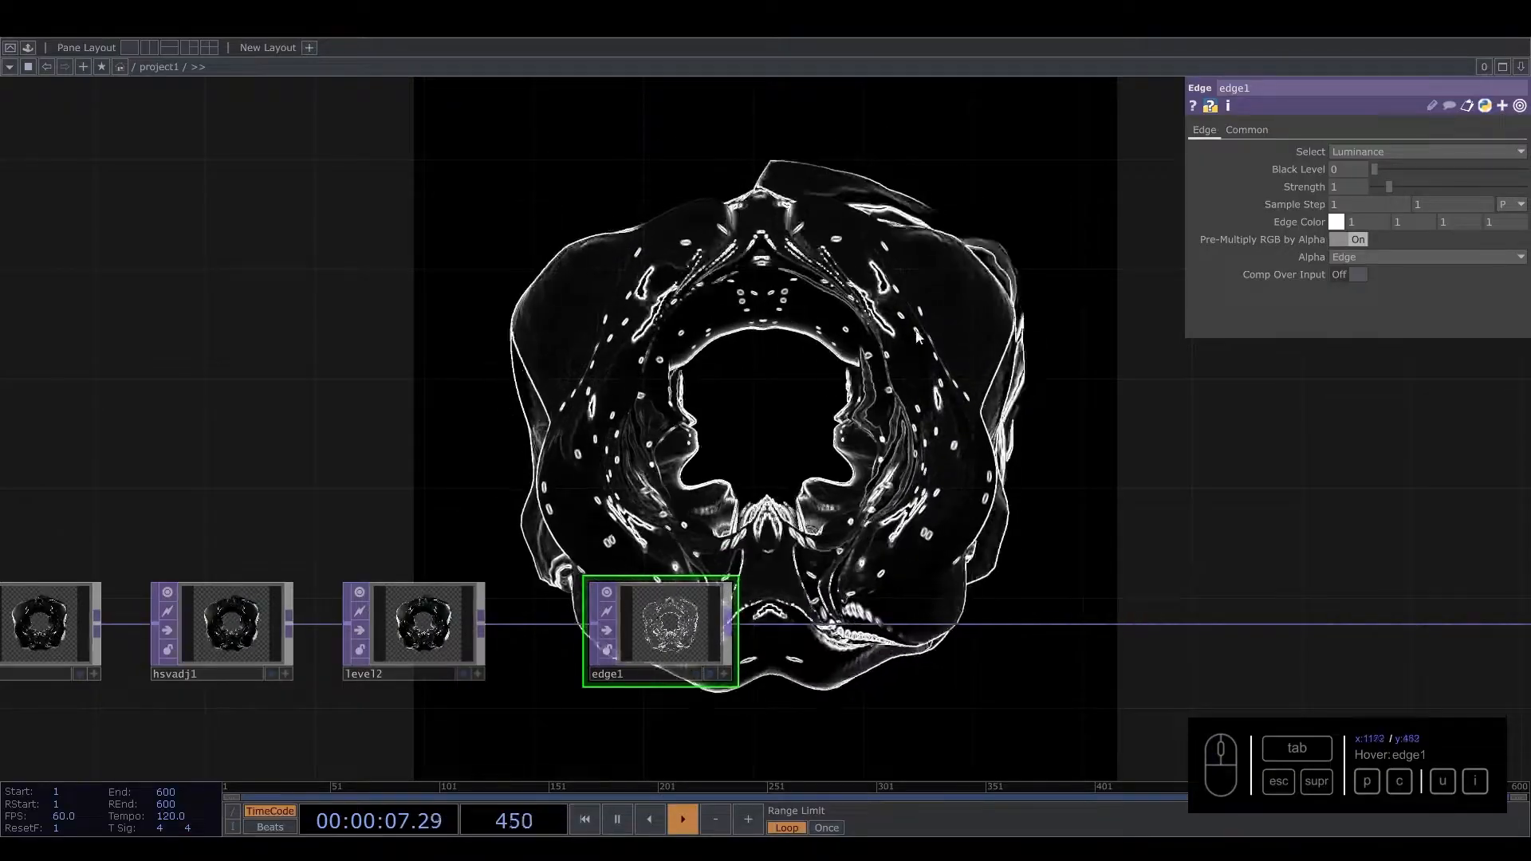
Step: Set the Black Level of edge1 to 0.6 and turn on Comp Over Input
{"action": "left_click_drag", "start_coordinate": [1375, 169], "coordinate": [1405, 177]}
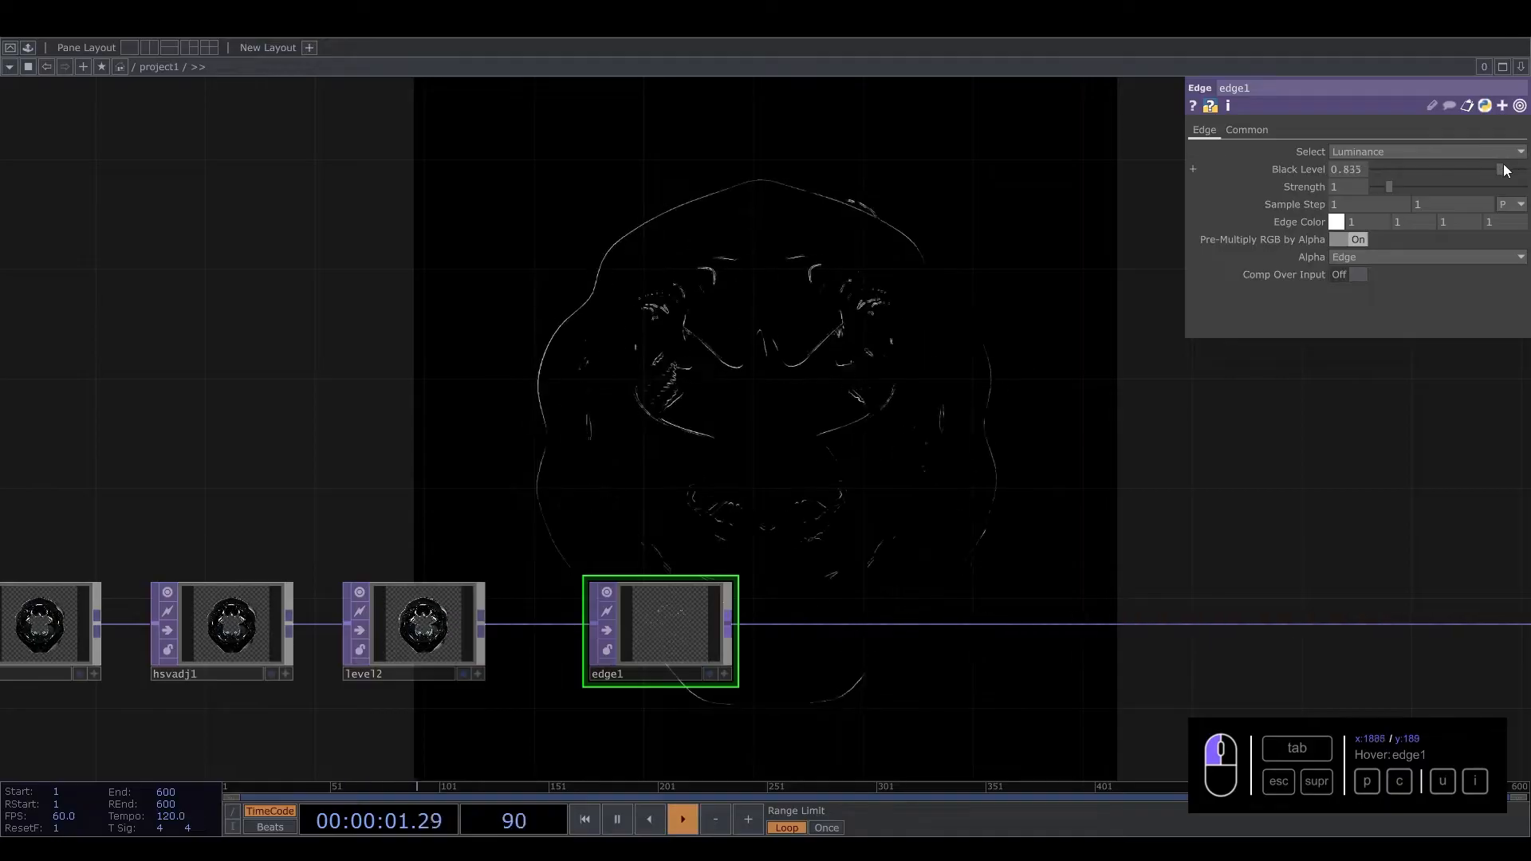
{"action": "left_click_drag", "start_coordinate": [1402, 165], "coordinate": [1372, 169]}
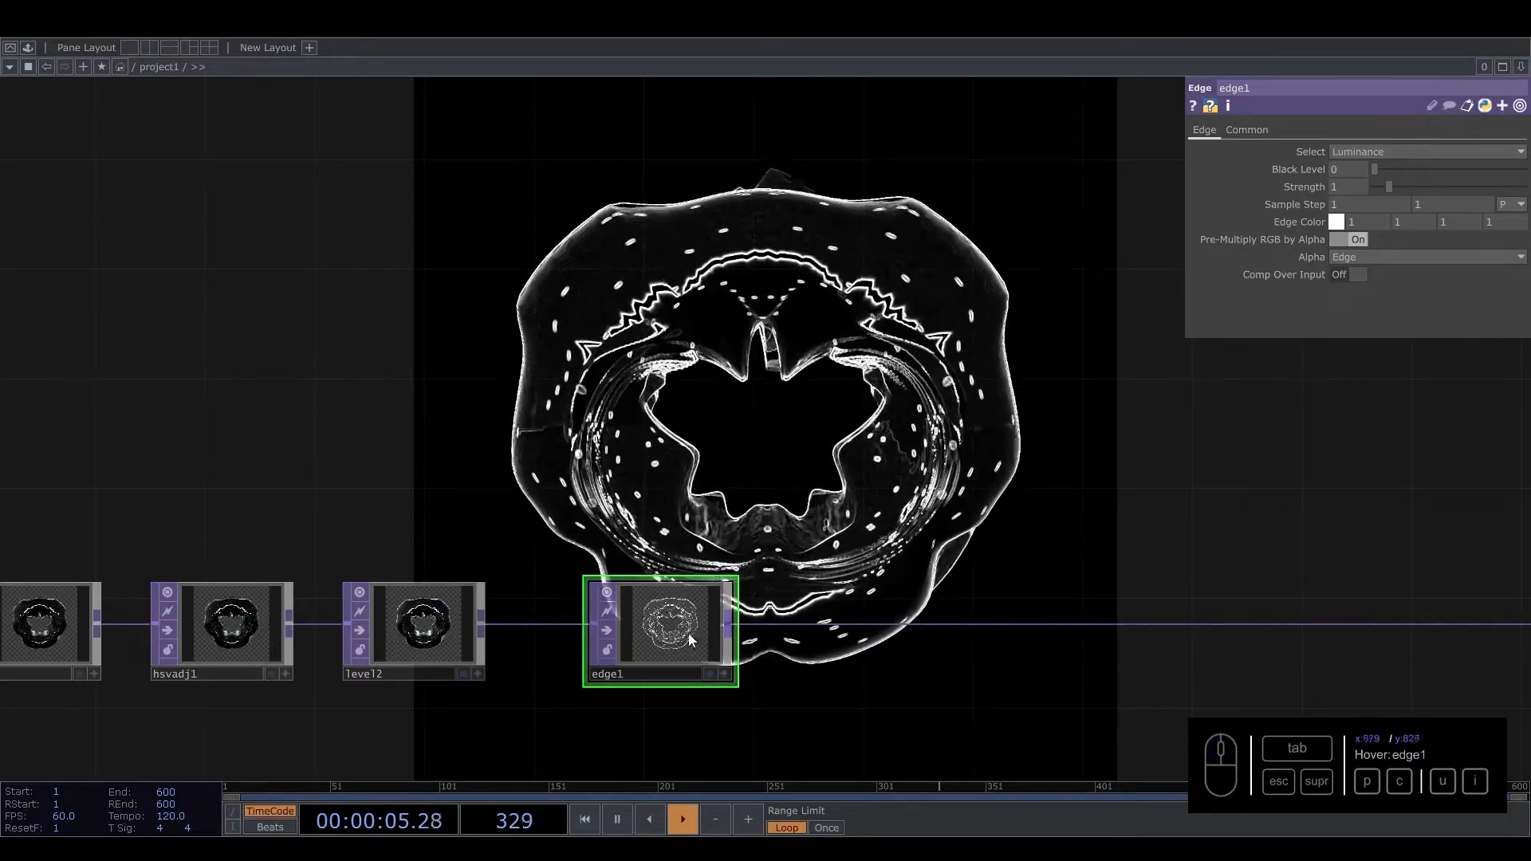
{"action": "left_click_drag", "start_coordinate": [1375, 168], "coordinate": [1405, 168]}
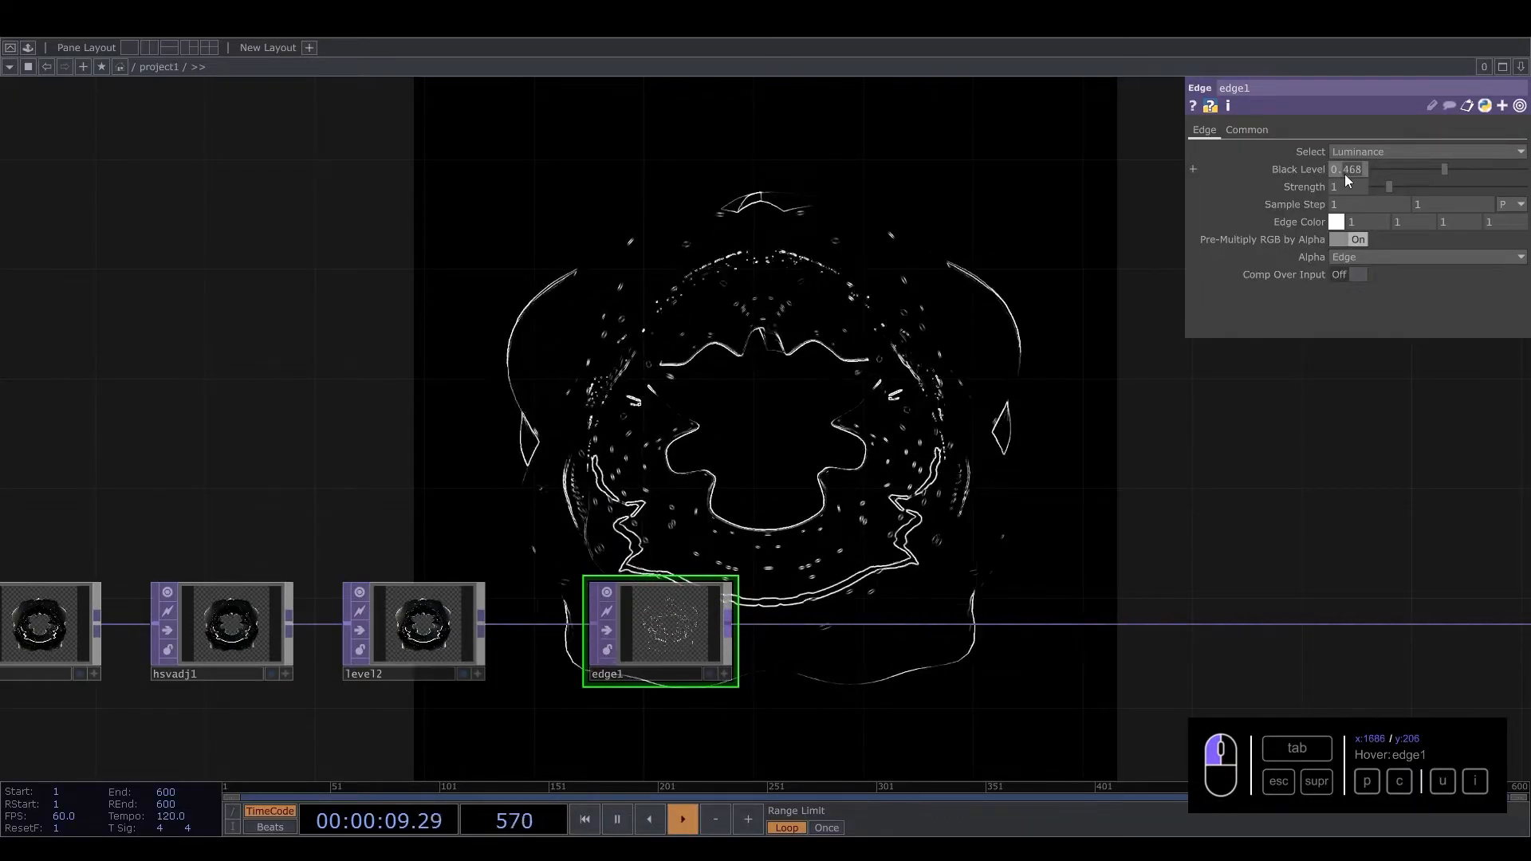
{"action": "type", "text": "0.6"}
{"action": "key", "text": "Return"}
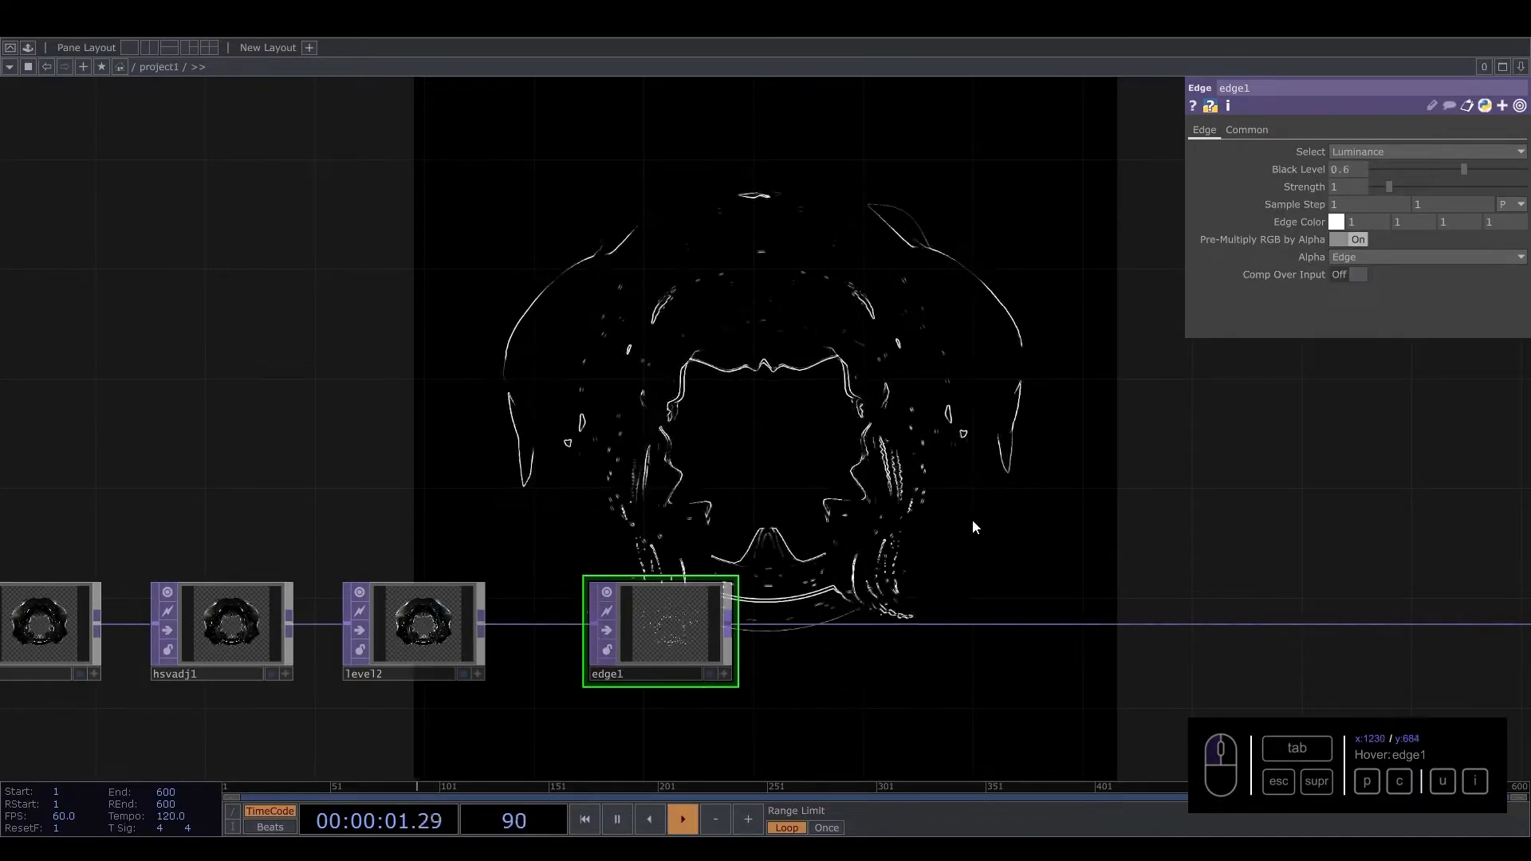
{"action": "left_click", "coordinate": [1353, 275]}
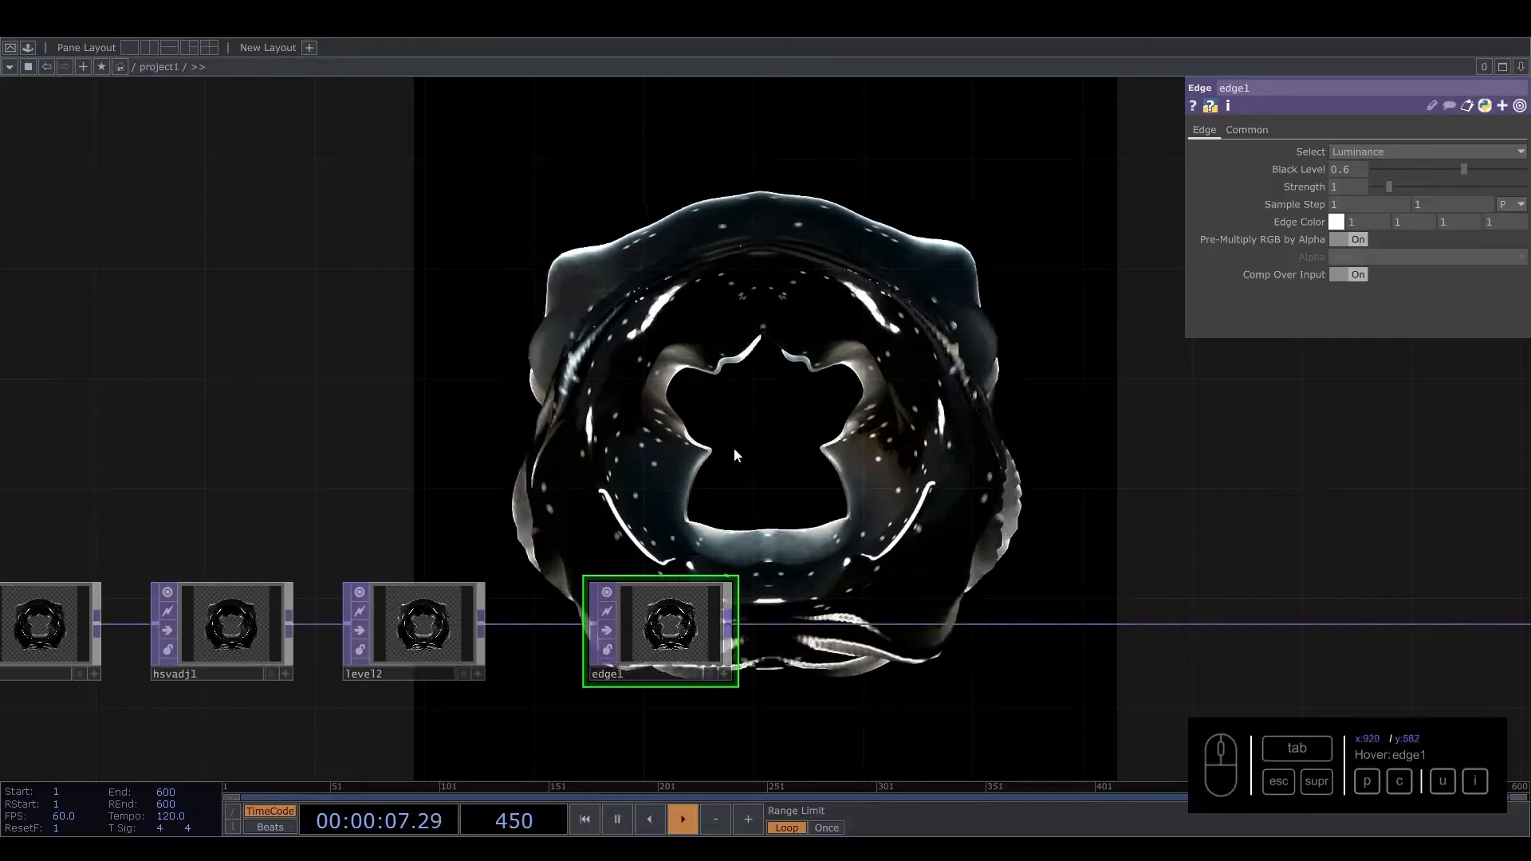
Step: Duplicate edge1 and place the copy above it as a parallel branch fed by level2
{"action": "left_click_drag", "start_coordinate": [660, 642], "coordinate": [687, 642]}
{"action": "key", "text": "ctrl+c"}
{"action": "key", "text": "ctrl+v"}
{"action": "left_click_drag", "start_coordinate": [687, 749], "coordinate": [686, 341]}
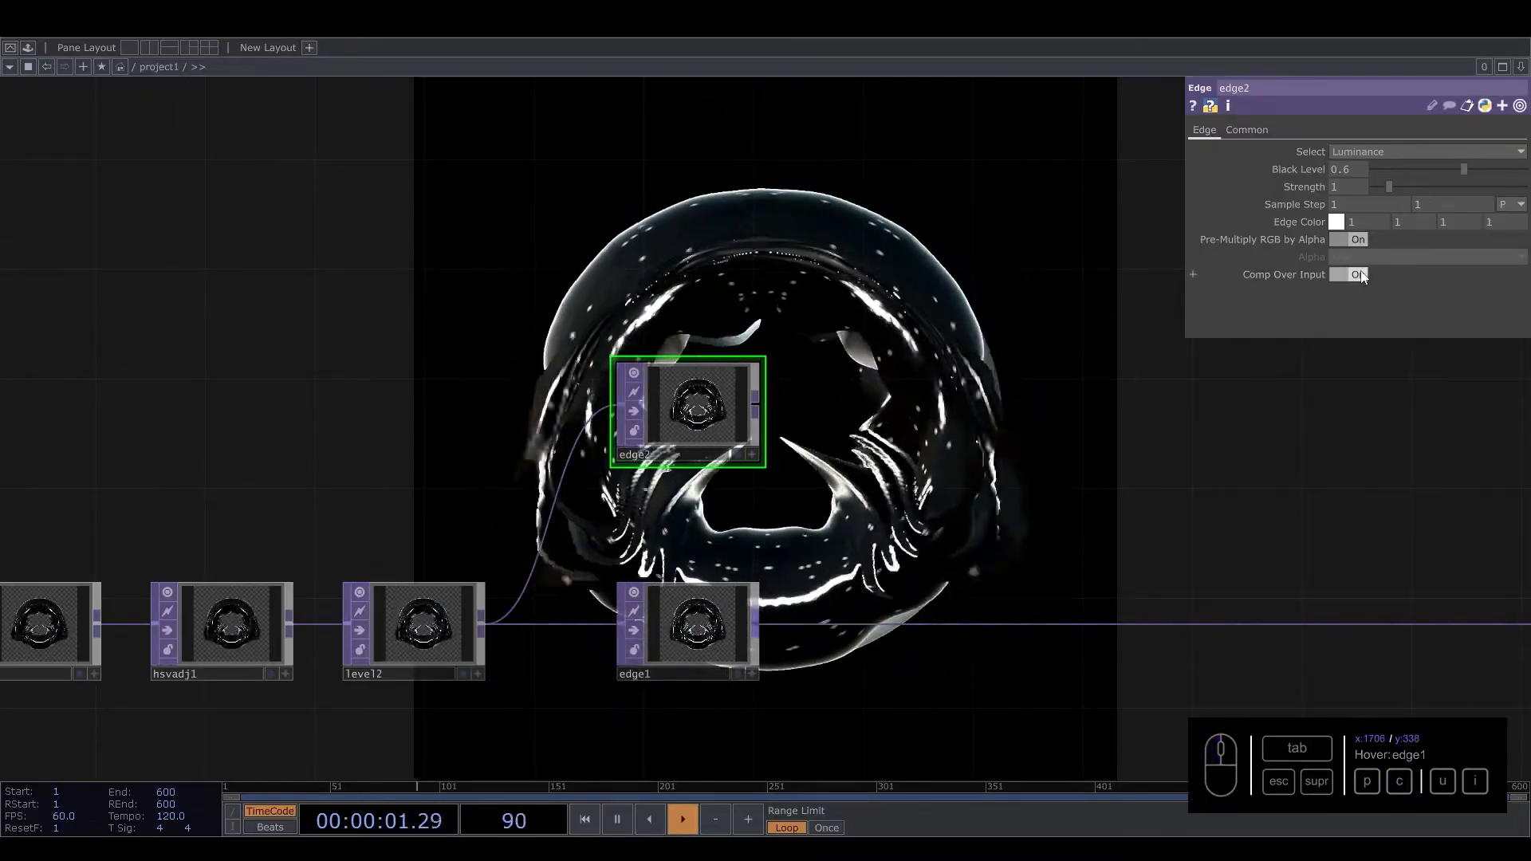
Step: Turn off Comp Over Input on edge2 and lower its Black Level to 0.451
{"action": "scroll", "coordinate": [680, 398], "scroll_direction": "up", "scroll_amount": 5}
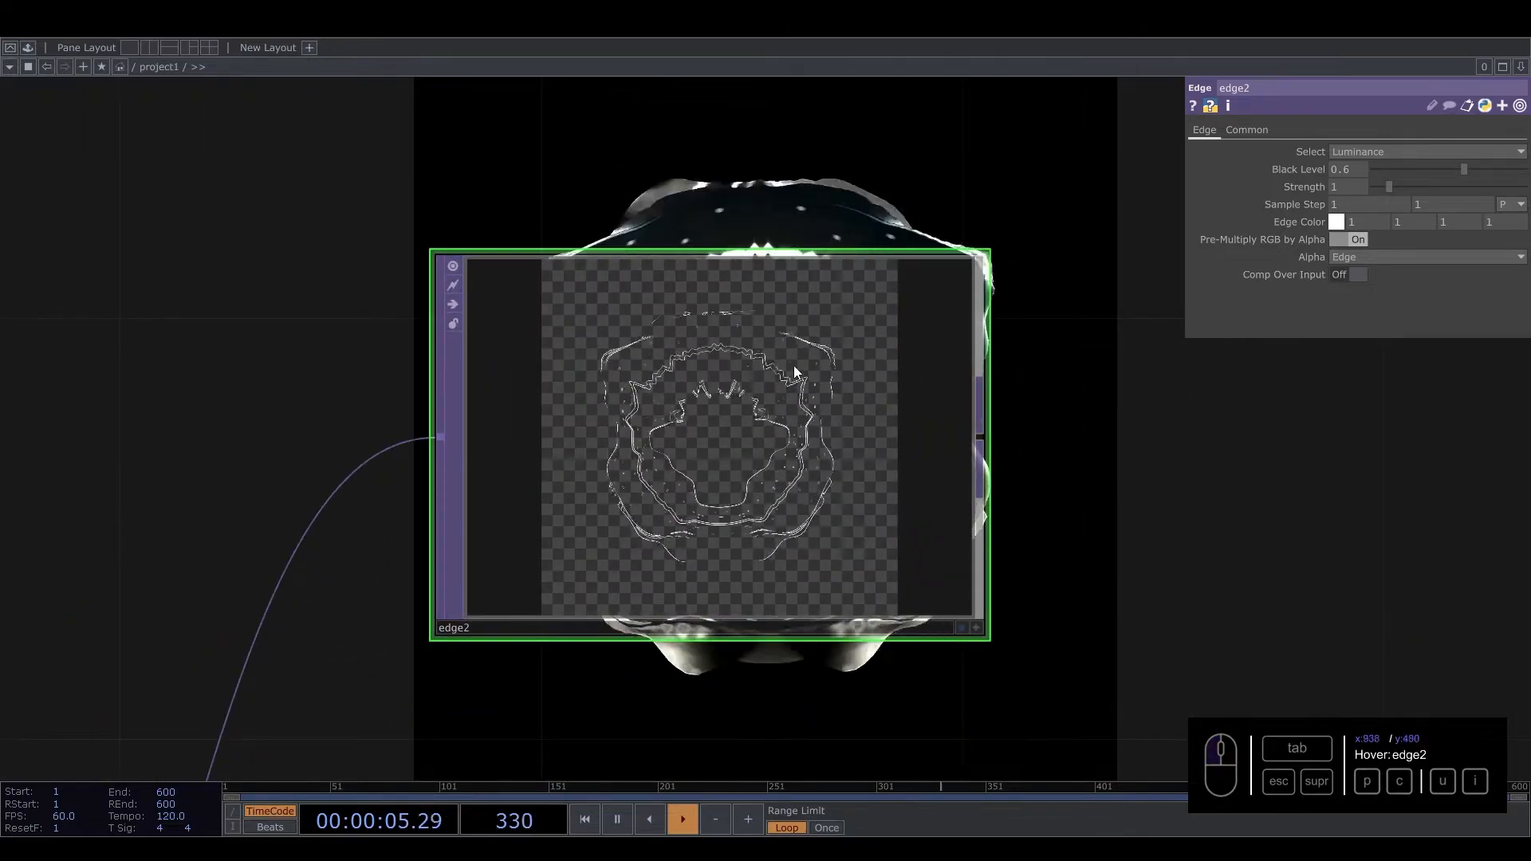
{"action": "left_click_drag", "start_coordinate": [1003, 431], "coordinate": [795, 411]}
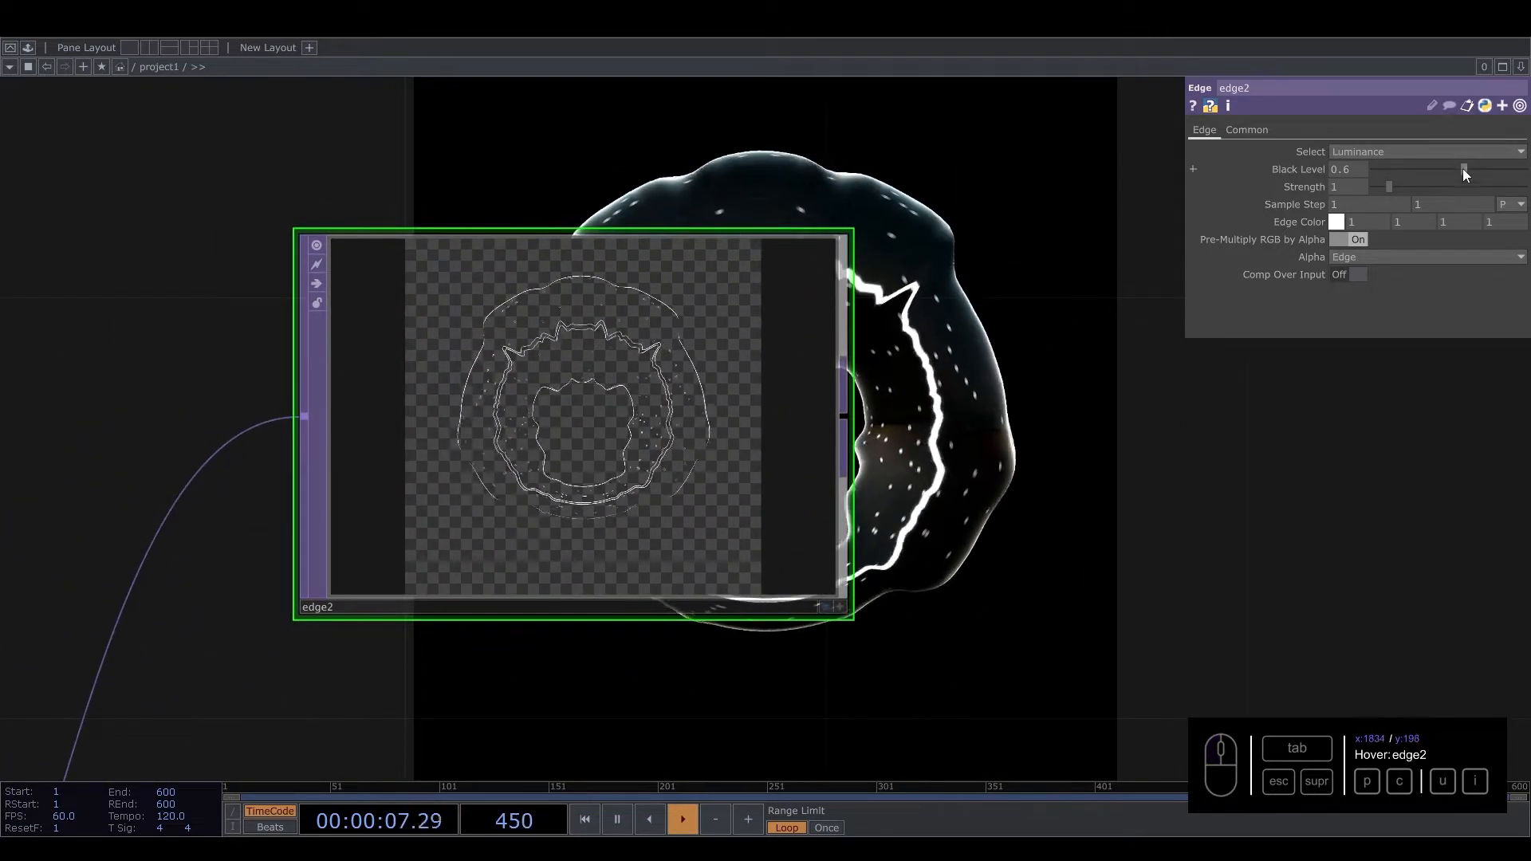
{"action": "mouse_move", "coordinate": [1439, 175]}
{"action": "left_mouse_down"}
{"action": "mouse_move", "coordinate": [1461, 176]}
{"action": "mouse_move", "coordinate": [1440, 177]}
{"action": "left_mouse_up"}
Step: Add a Blur TOP after edge2
{"action": "scroll", "coordinate": [1276, 554], "scroll_direction": "down", "scroll_amount": 5}
{"action": "left_click_drag", "start_coordinate": [1276, 555], "coordinate": [713, 416]}
{"action": "left_click_drag", "start_coordinate": [536, 353], "coordinate": [475, 342]}
{"action": "key", "text": "Tab"}
{"action": "type", "text": "bl"}
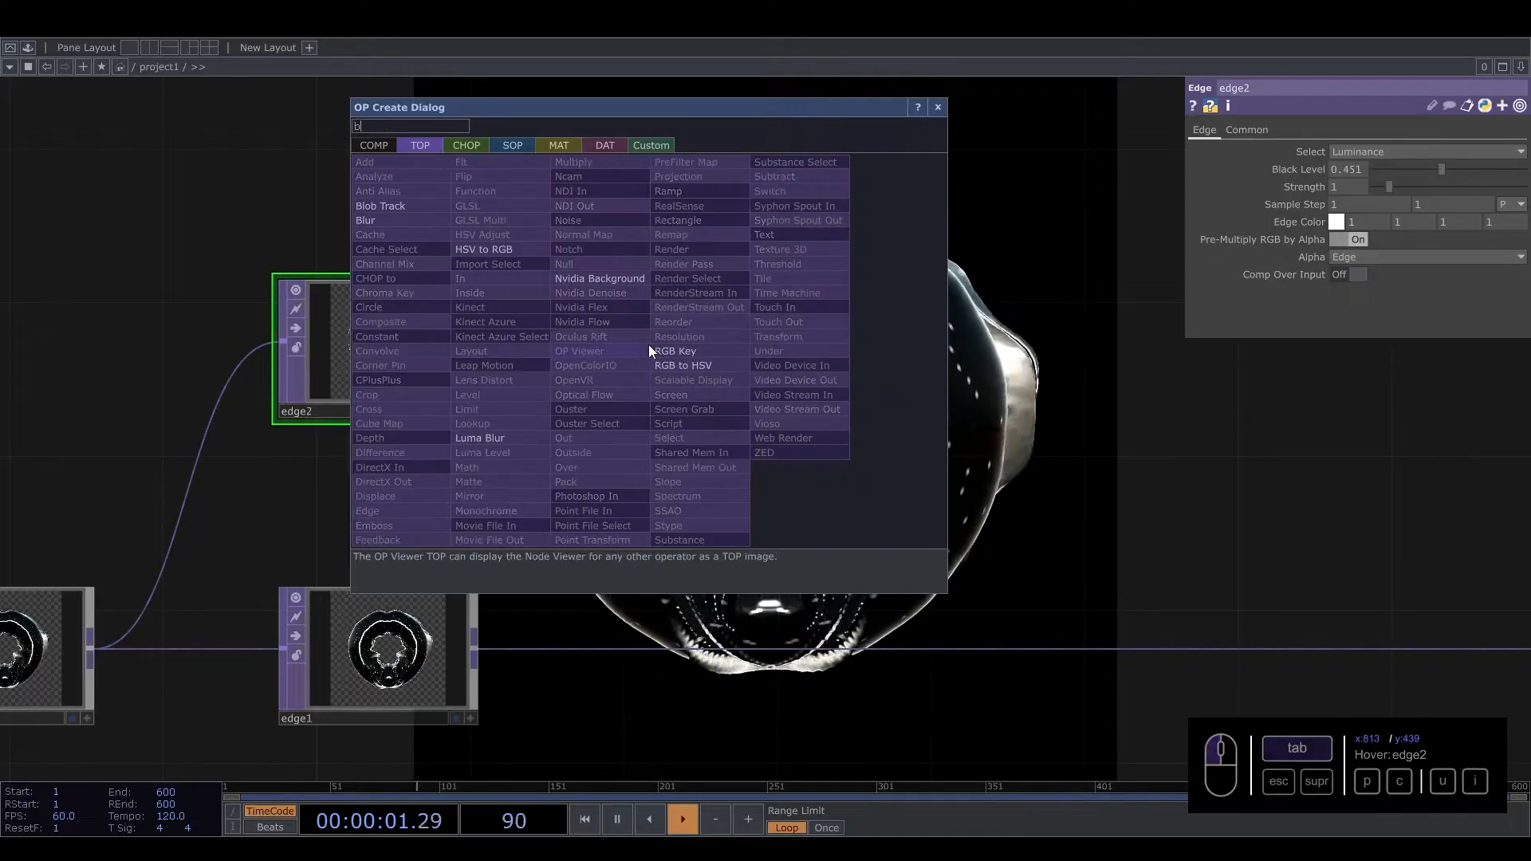
{"action": "left_click", "coordinate": [370, 222]}
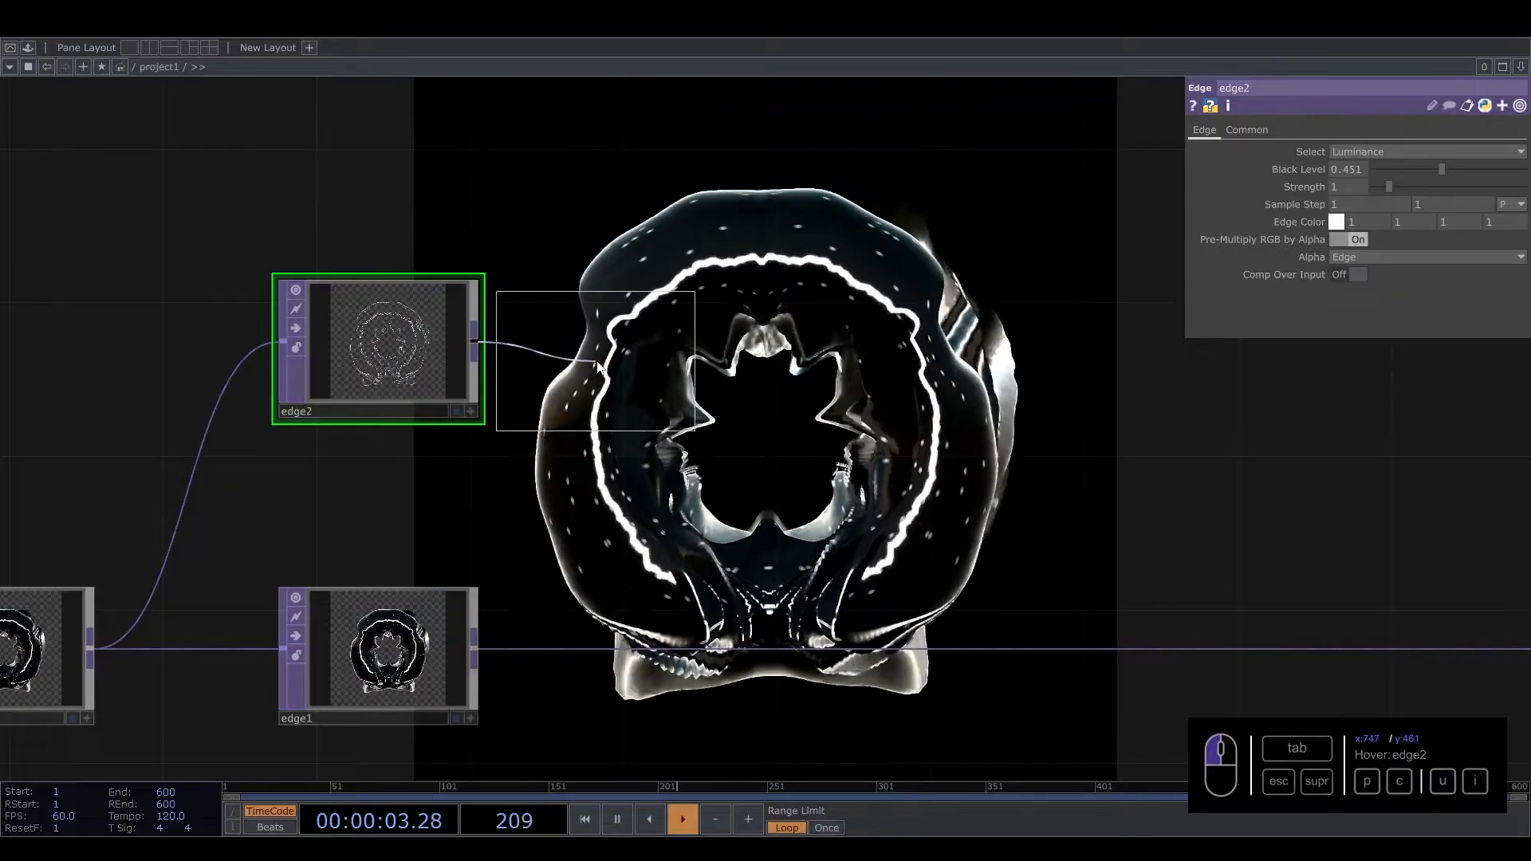
{"action": "left_click", "coordinate": [732, 361]}
Step: Add a Level TOP after blur2 and display its output in the network background
{"action": "key", "text": "Tab"}
{"action": "type", "text": "le"}
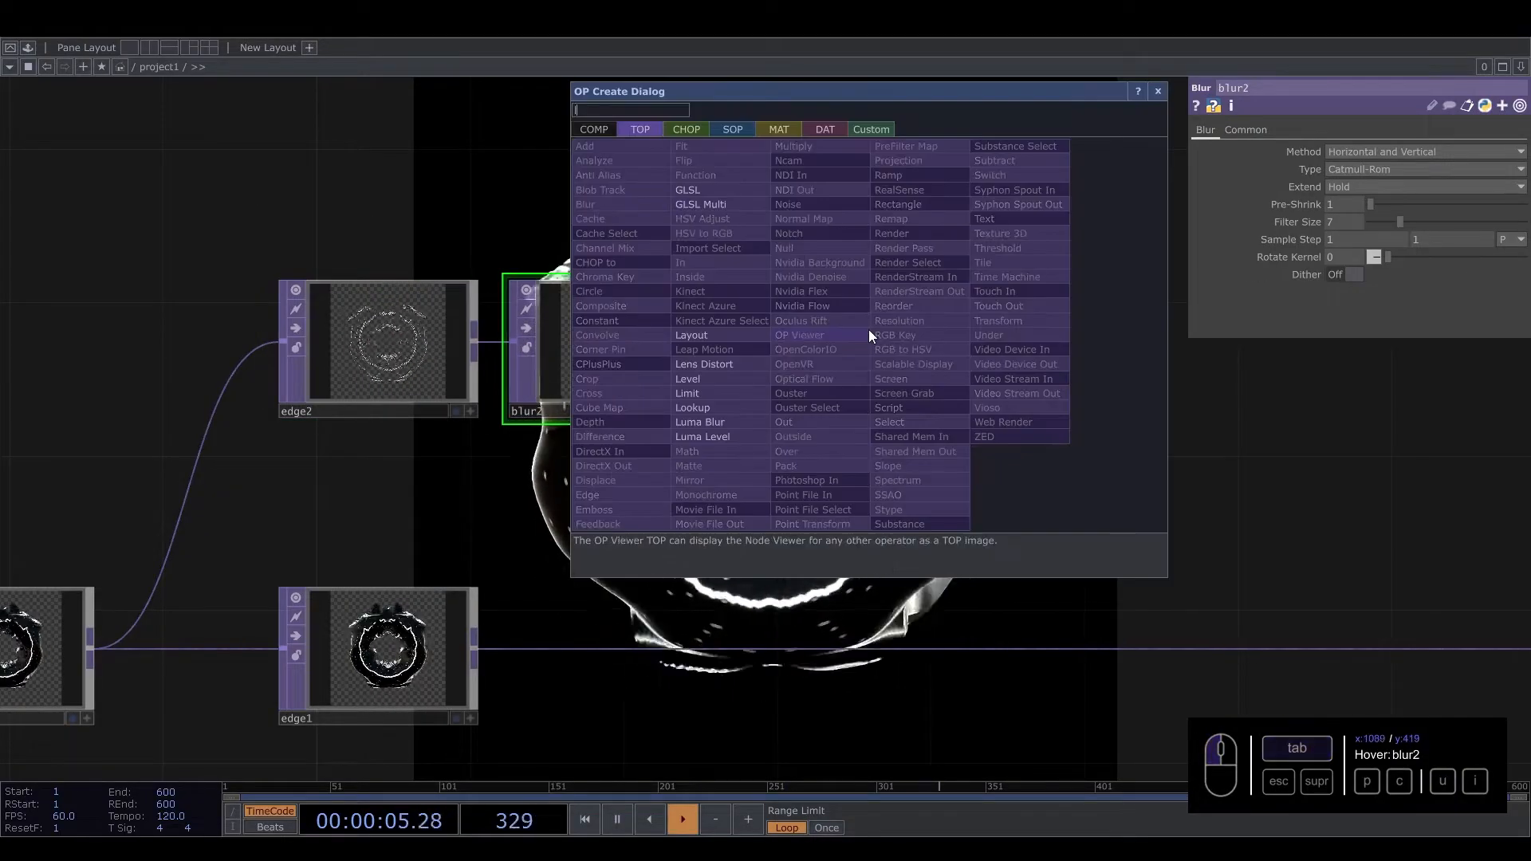
{"action": "left_click", "coordinate": [694, 380]}
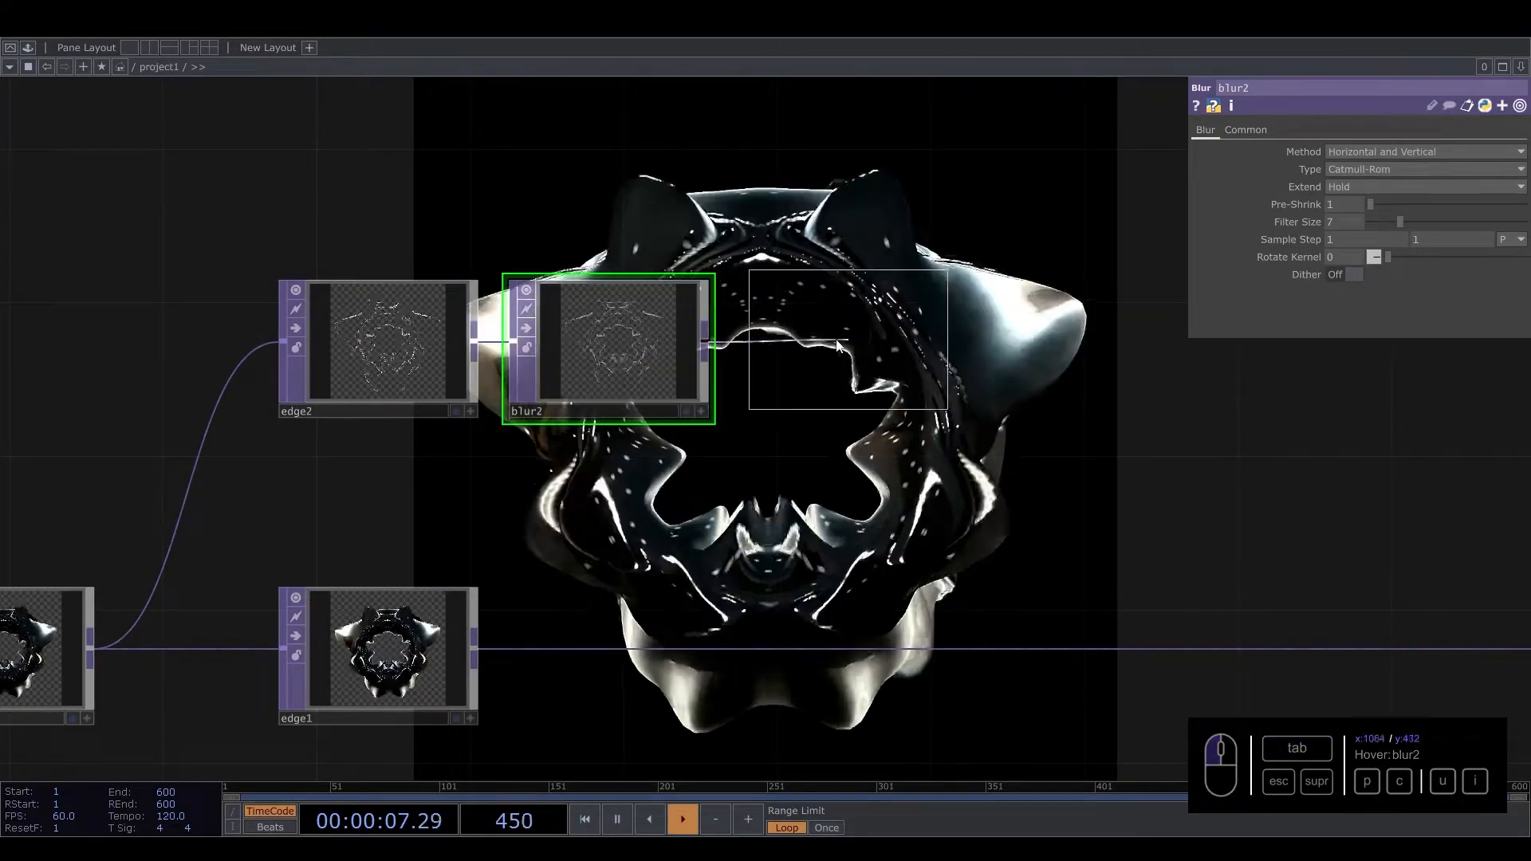
{"action": "left_click", "coordinate": [836, 359]}
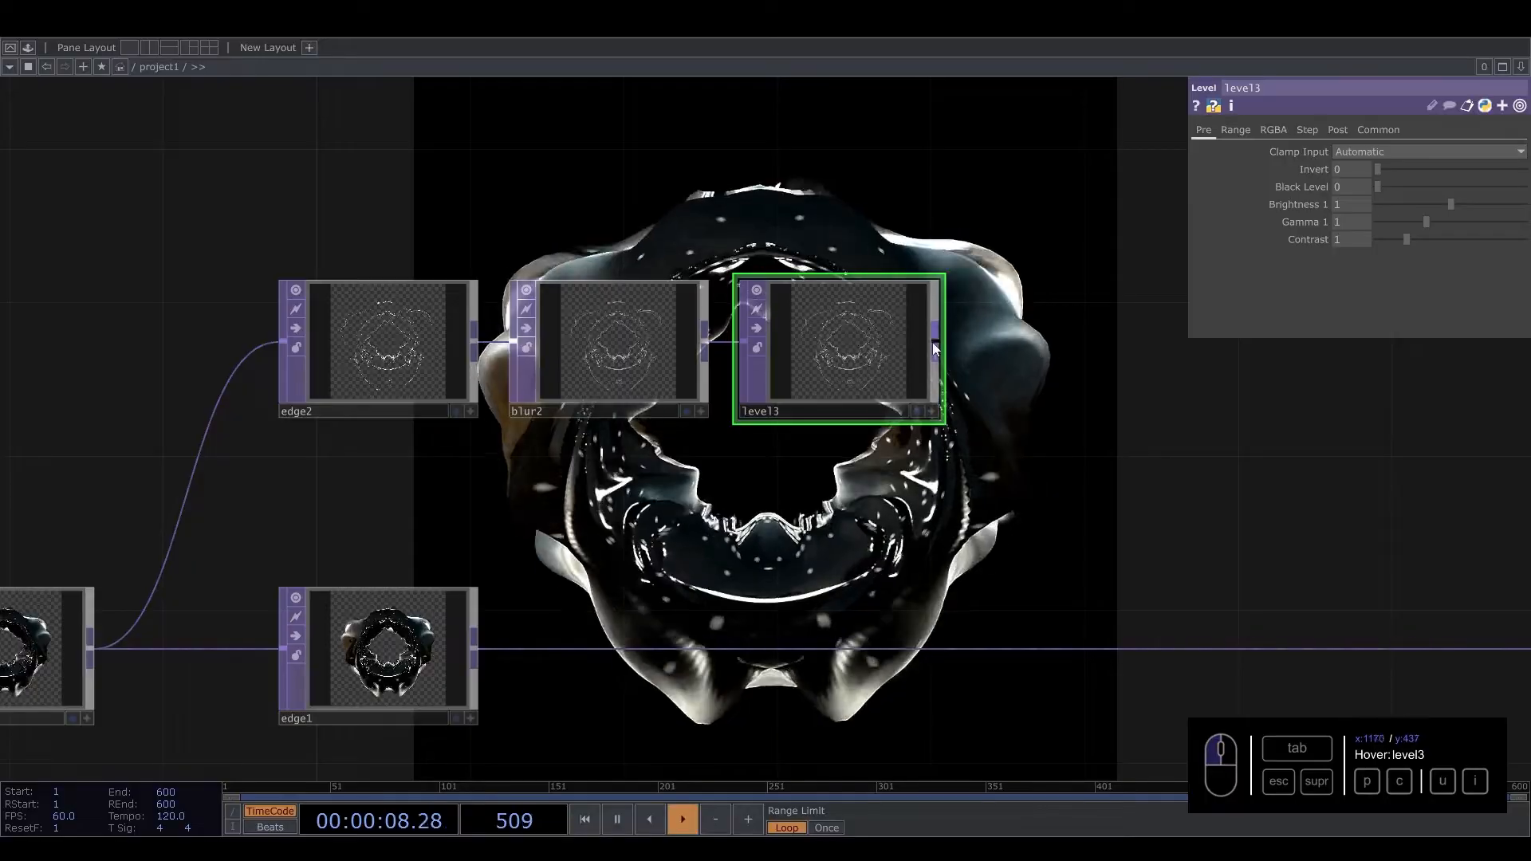
{"action": "left_click", "coordinate": [919, 412]}
Step: Set blur2's Pre-Shrink to 2 and Filter Size to 22
{"action": "left_click_drag", "start_coordinate": [728, 293], "coordinate": [920, 560]}
{"action": "left_click", "coordinate": [823, 592]}
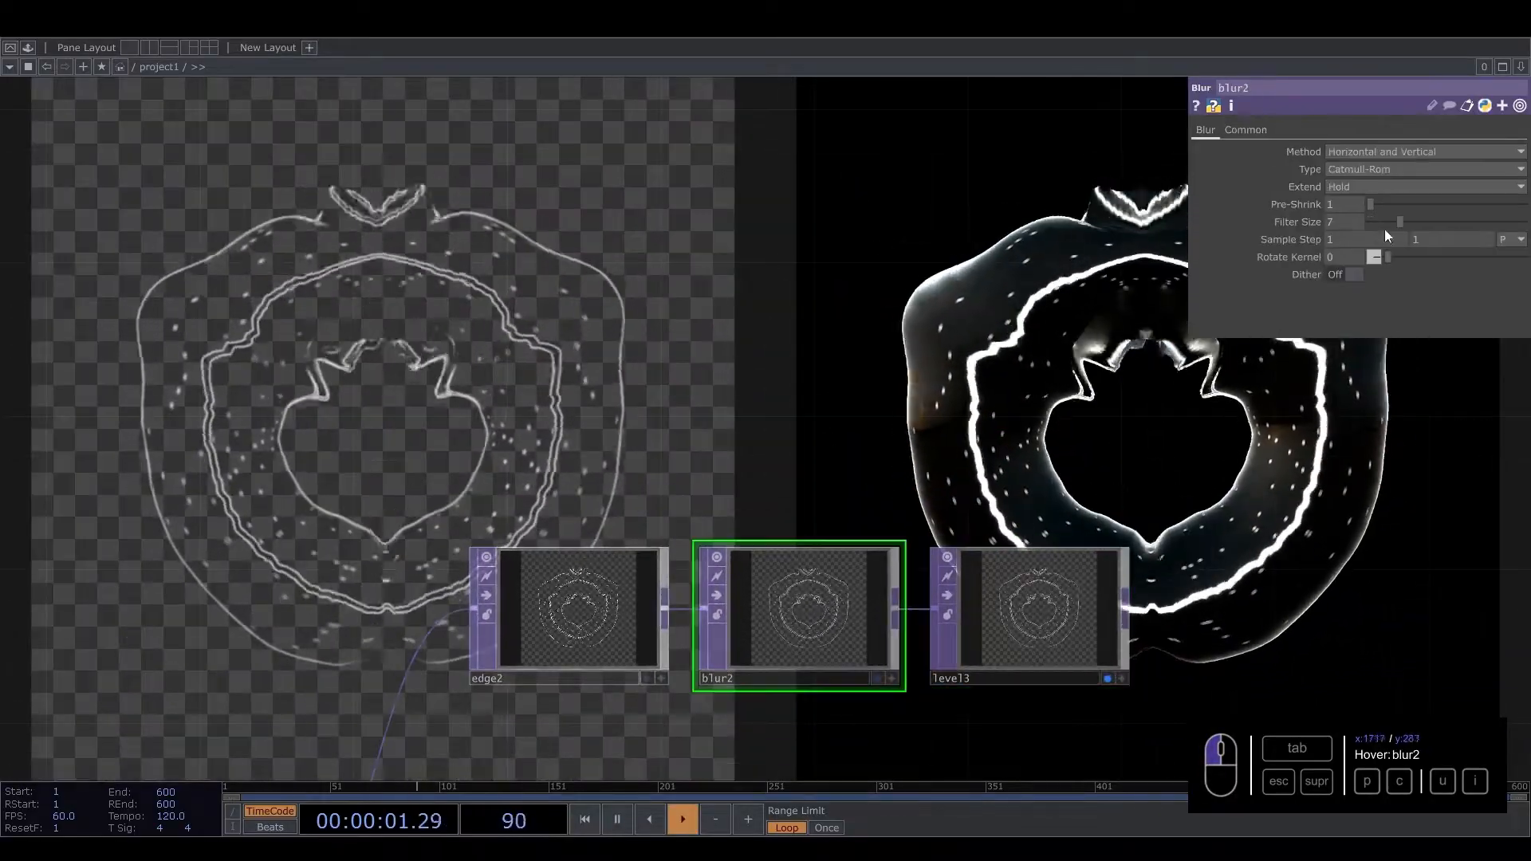
{"action": "left_click_drag", "start_coordinate": [1371, 203], "coordinate": [1475, 217]}
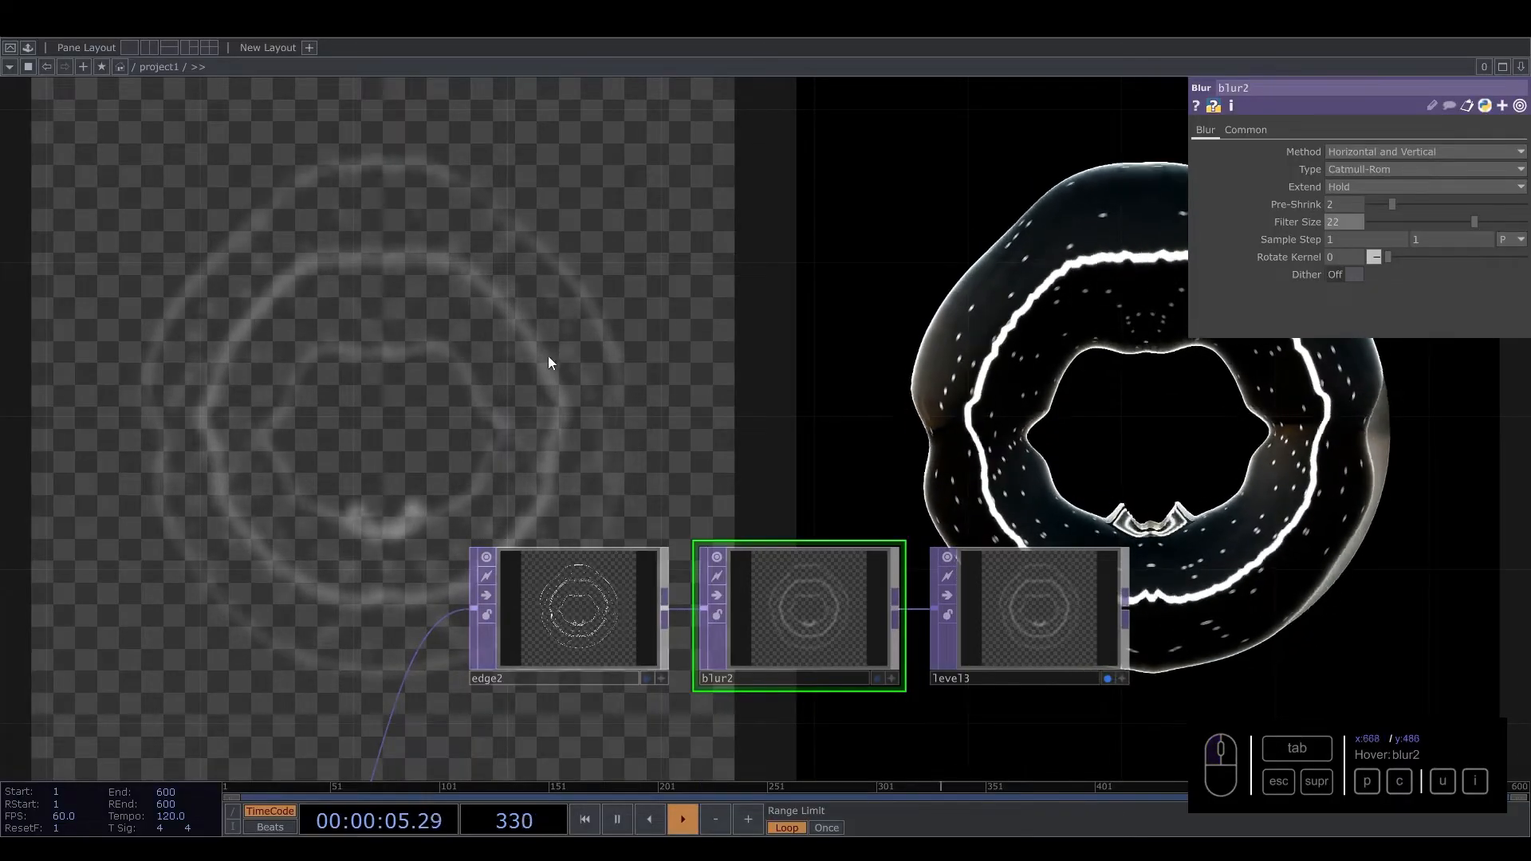
Step: Insert a Composite TOP after edge1 with level3 as its second input, and turn off level3's background display
{"action": "left_click_drag", "start_coordinate": [803, 332], "coordinate": [456, 59]}
{"action": "right_click", "coordinate": [924, 625]}
{"action": "left_click", "coordinate": [923, 625]}
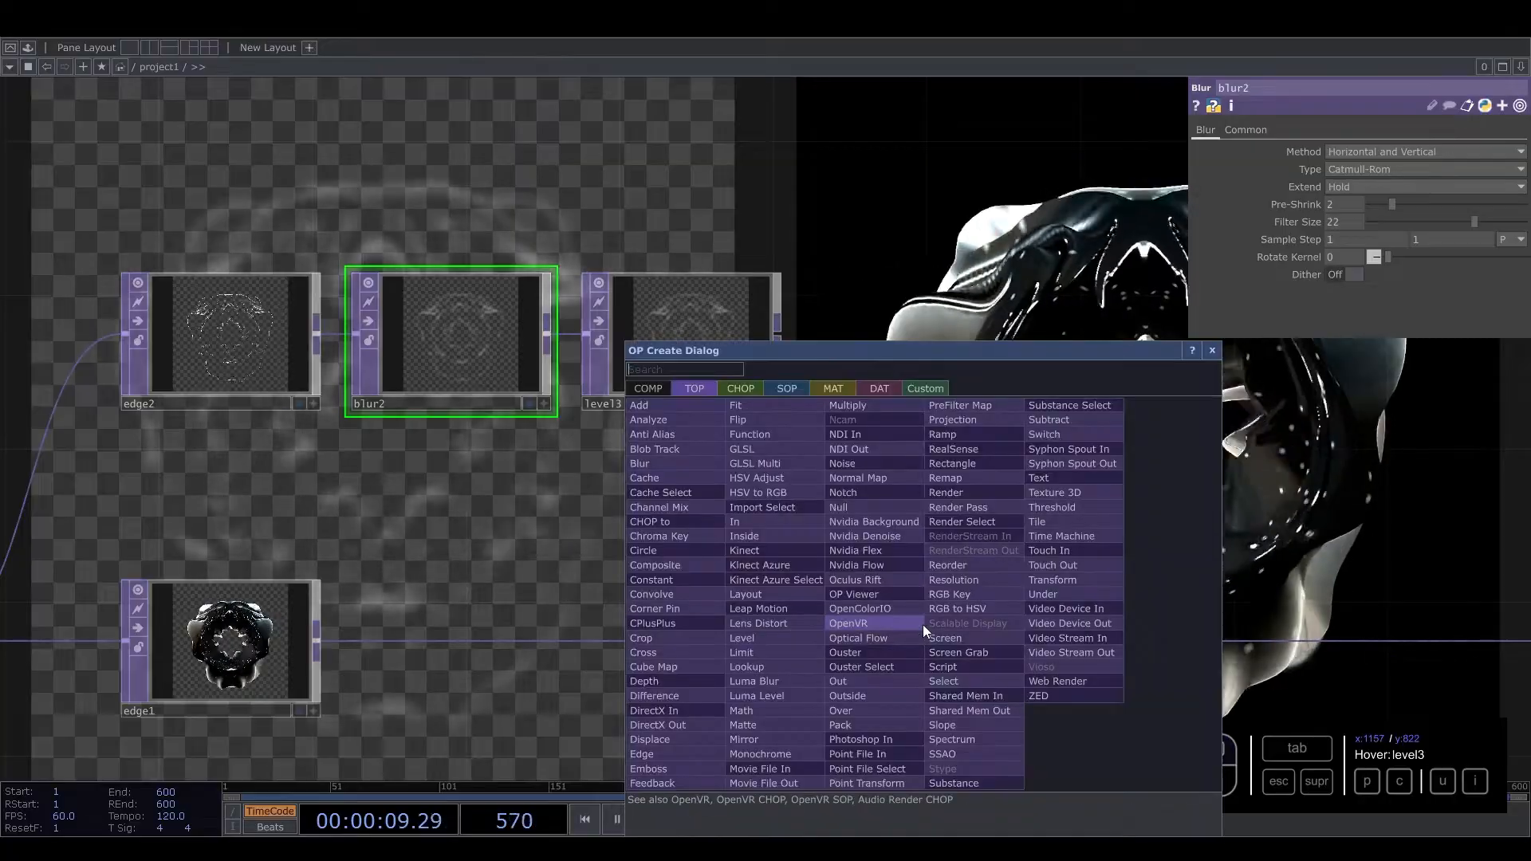
{"action": "type", "text": "co"}
{"action": "left_click", "coordinate": [700, 562]}
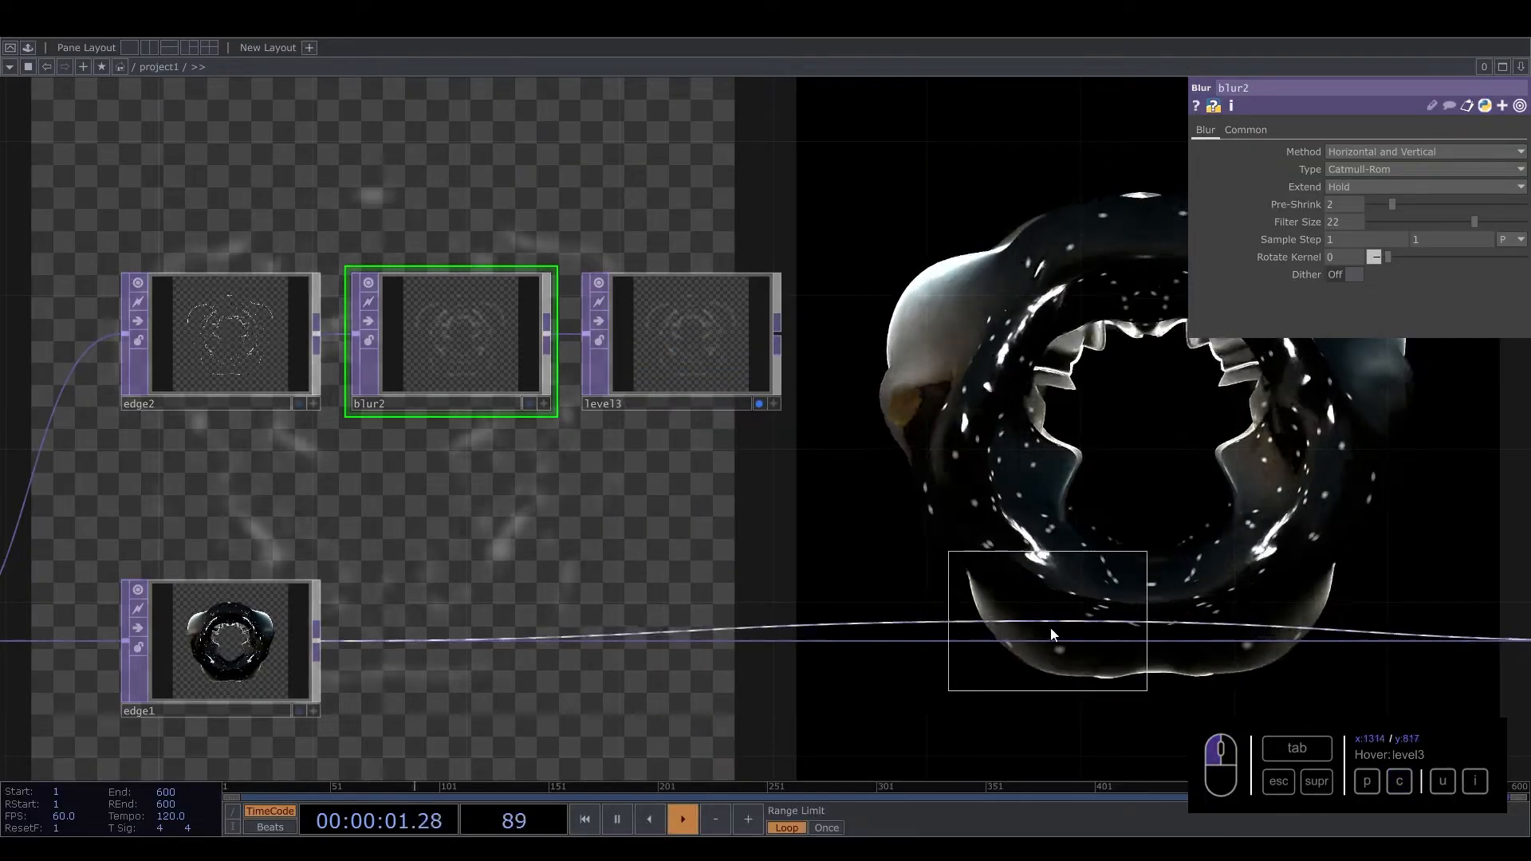
{"action": "left_click", "coordinate": [1065, 650]}
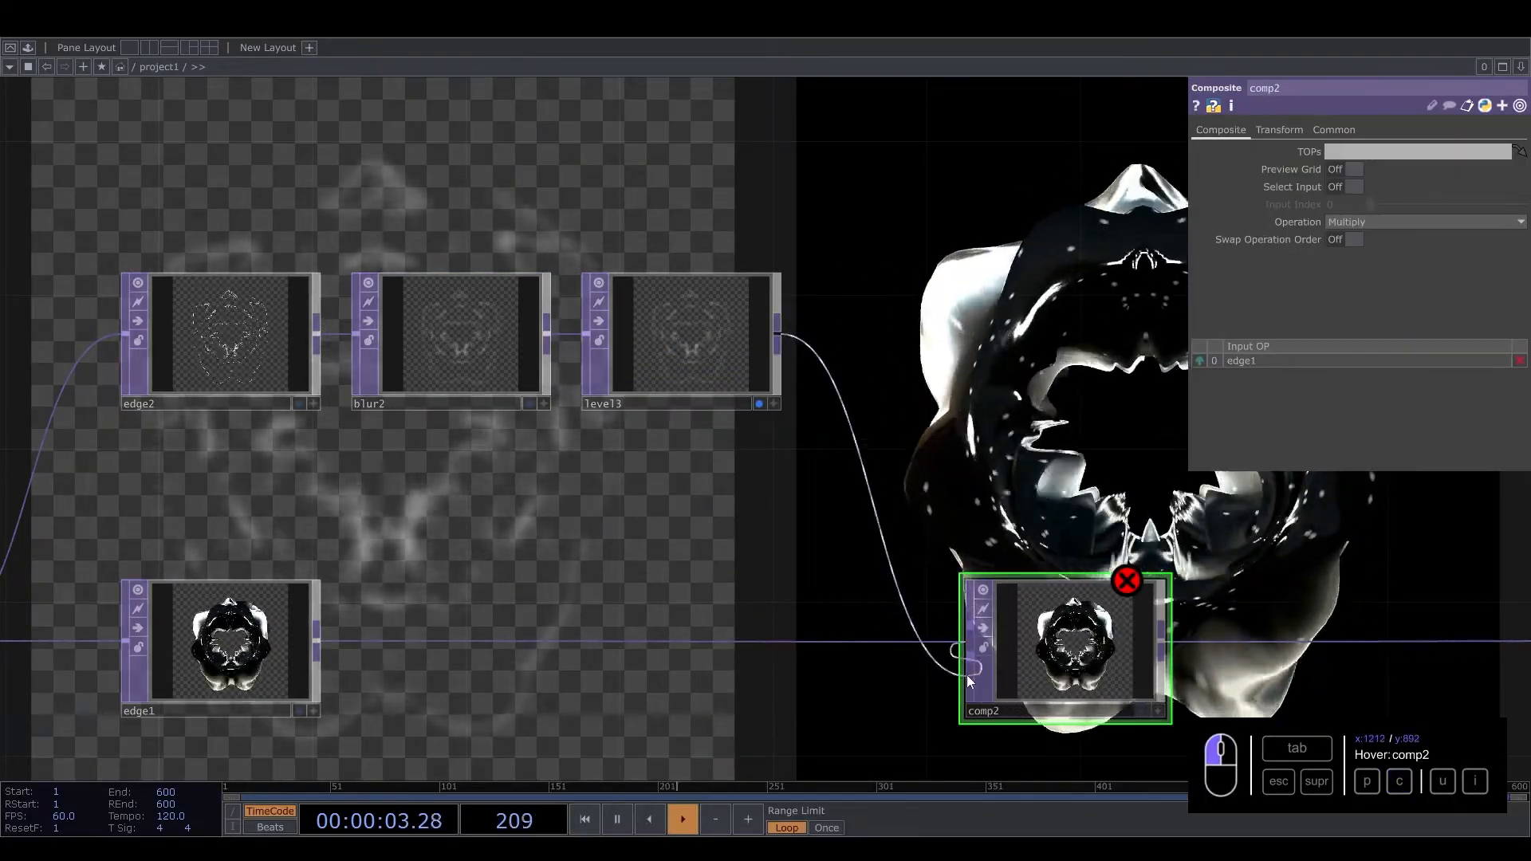
{"action": "left_click", "coordinate": [967, 674]}
{"action": "left_click", "coordinate": [760, 404]}
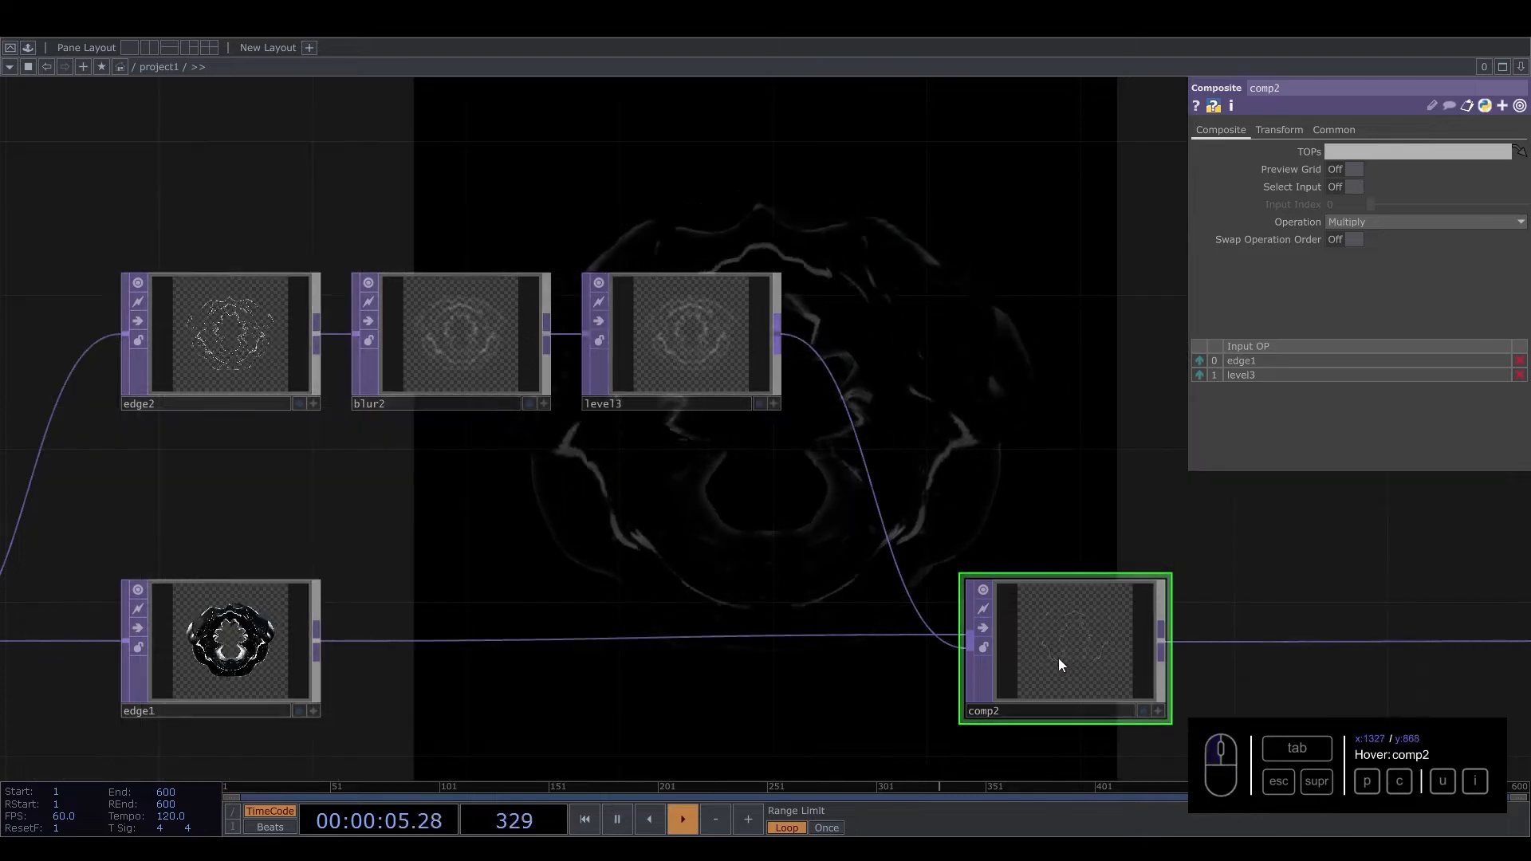
Step: Set comp2's Operation to Add
{"action": "left_click_drag", "start_coordinate": [1060, 429], "coordinate": [1171, 665]}
{"action": "left_click", "coordinate": [1359, 221]}
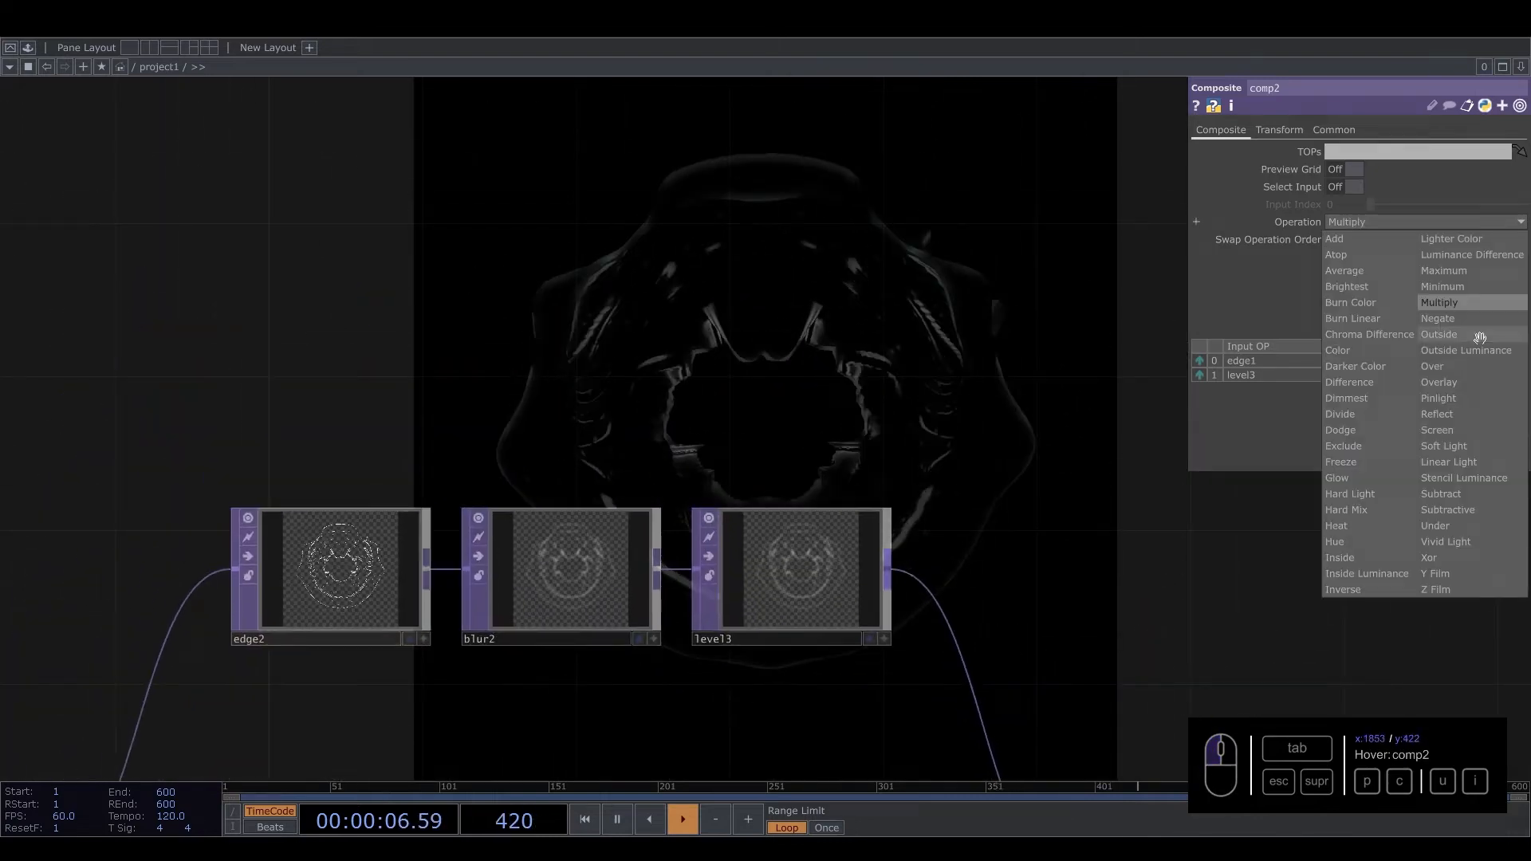
{"action": "left_click", "coordinate": [1376, 240]}
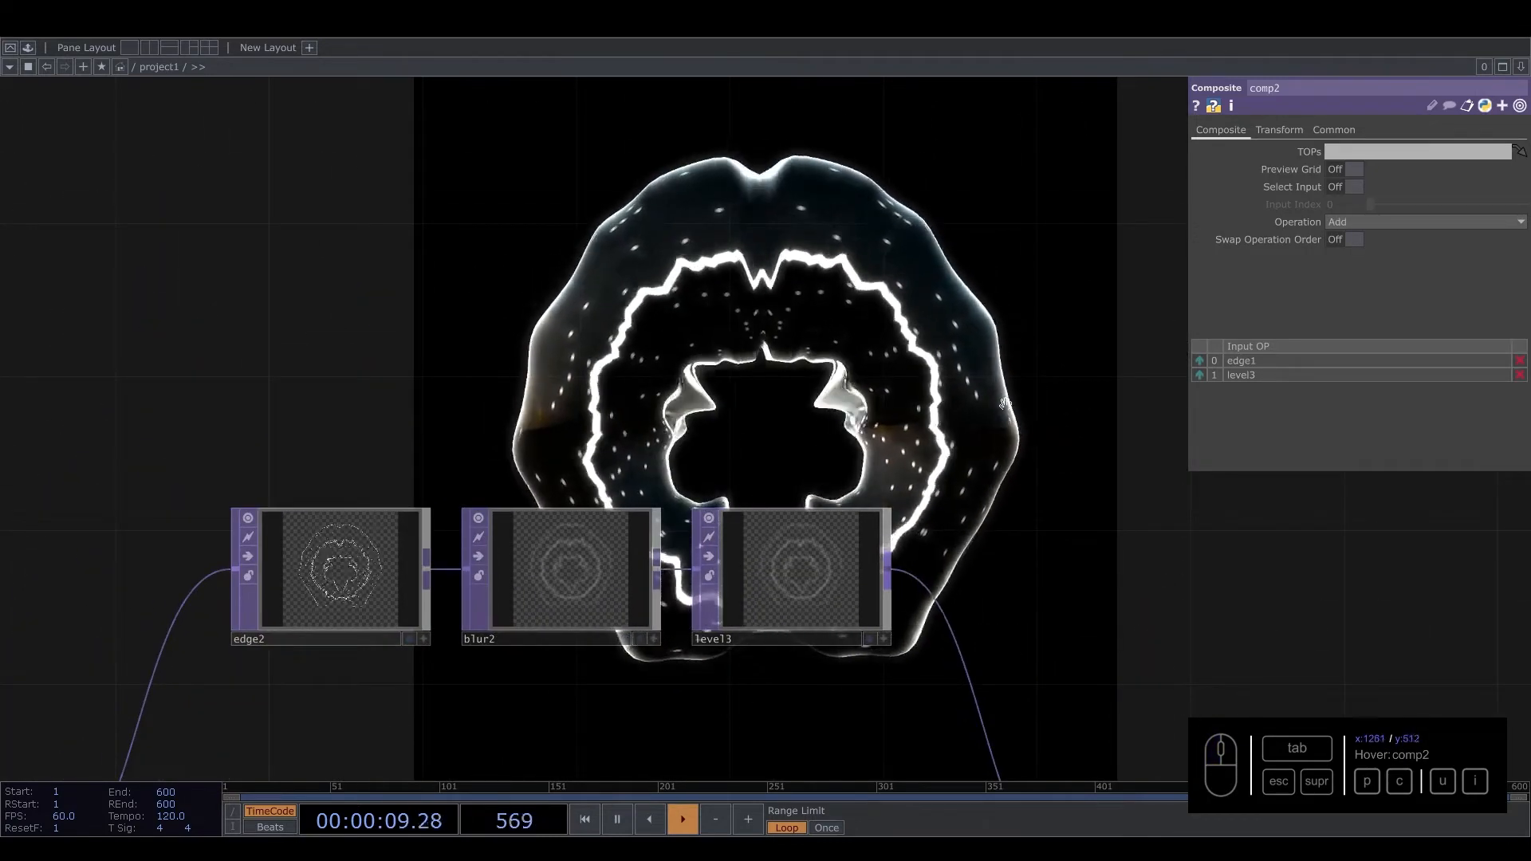
Step: Try different post Opacity values on level3, such as 0.201 and 0.924, and bypass blur2 for comparison
{"action": "left_click", "coordinate": [755, 618]}
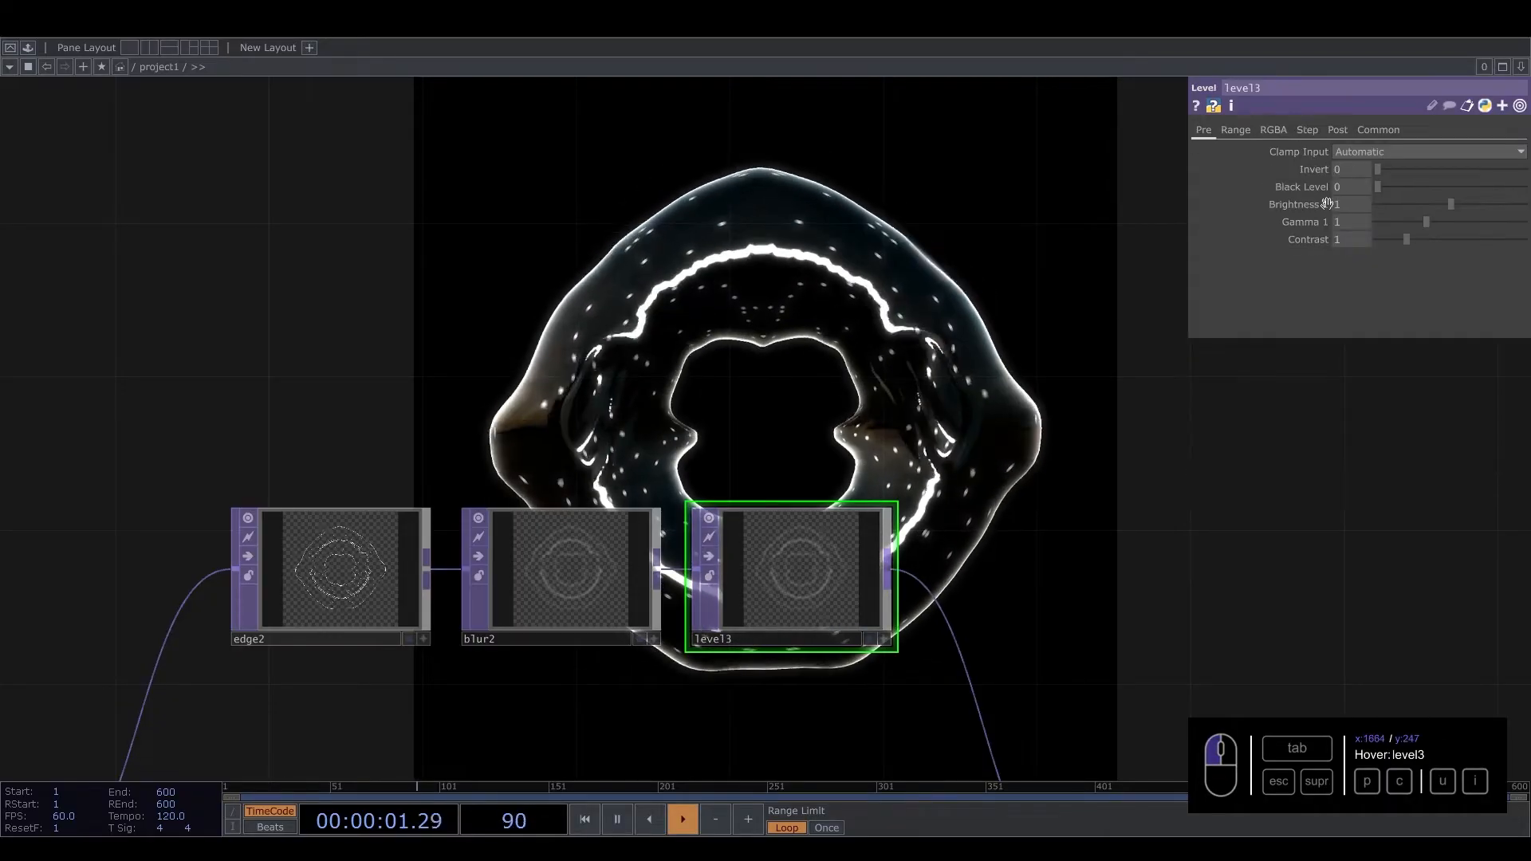
{"action": "left_click_drag", "start_coordinate": [1524, 169], "coordinate": [1387, 176]}
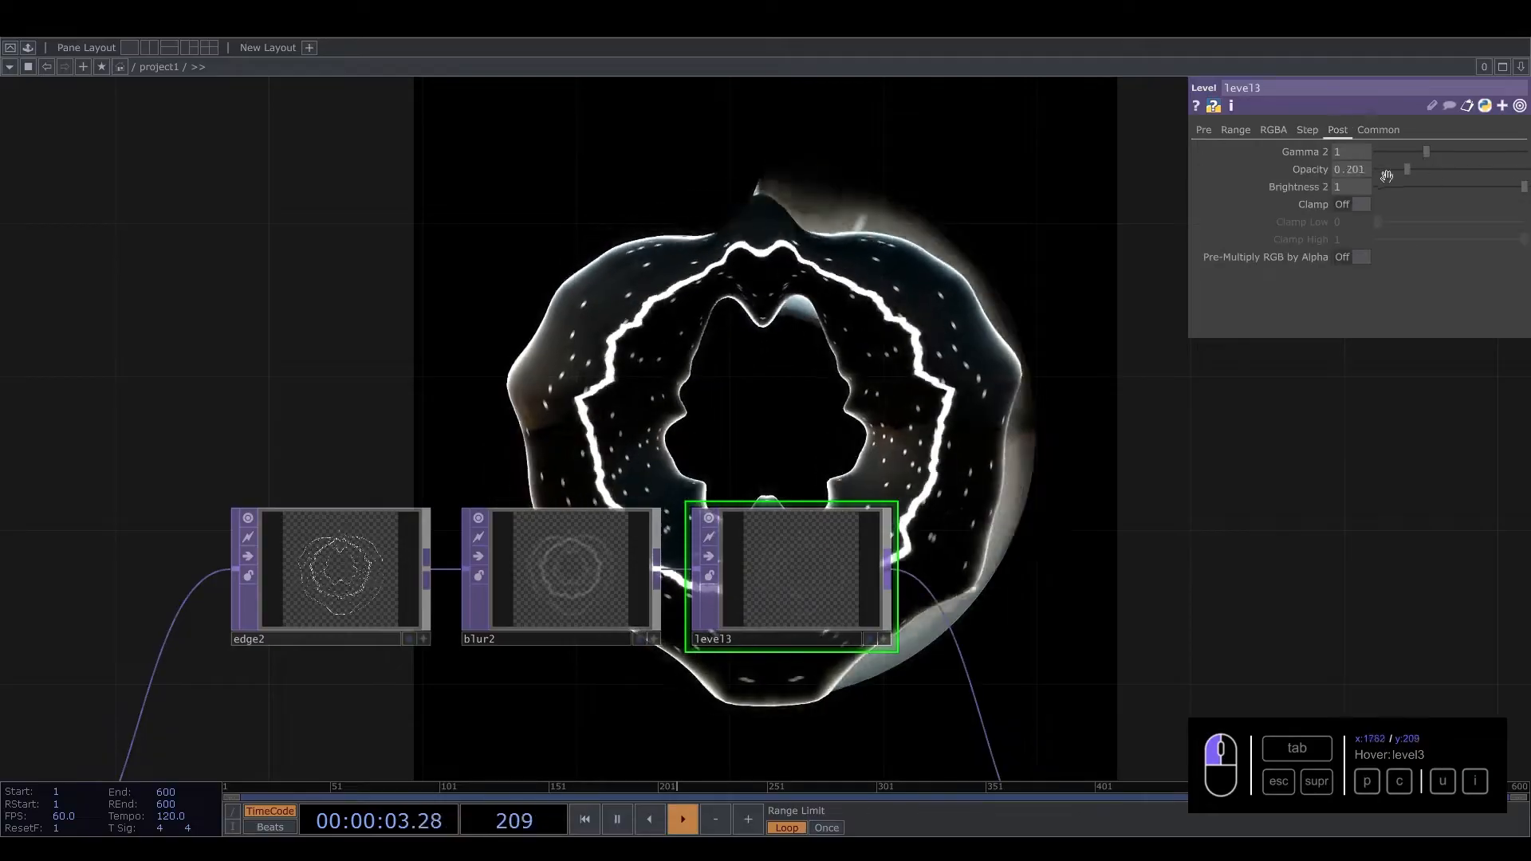
{"action": "left_click_drag", "start_coordinate": [1521, 198], "coordinate": [1528, 197]}
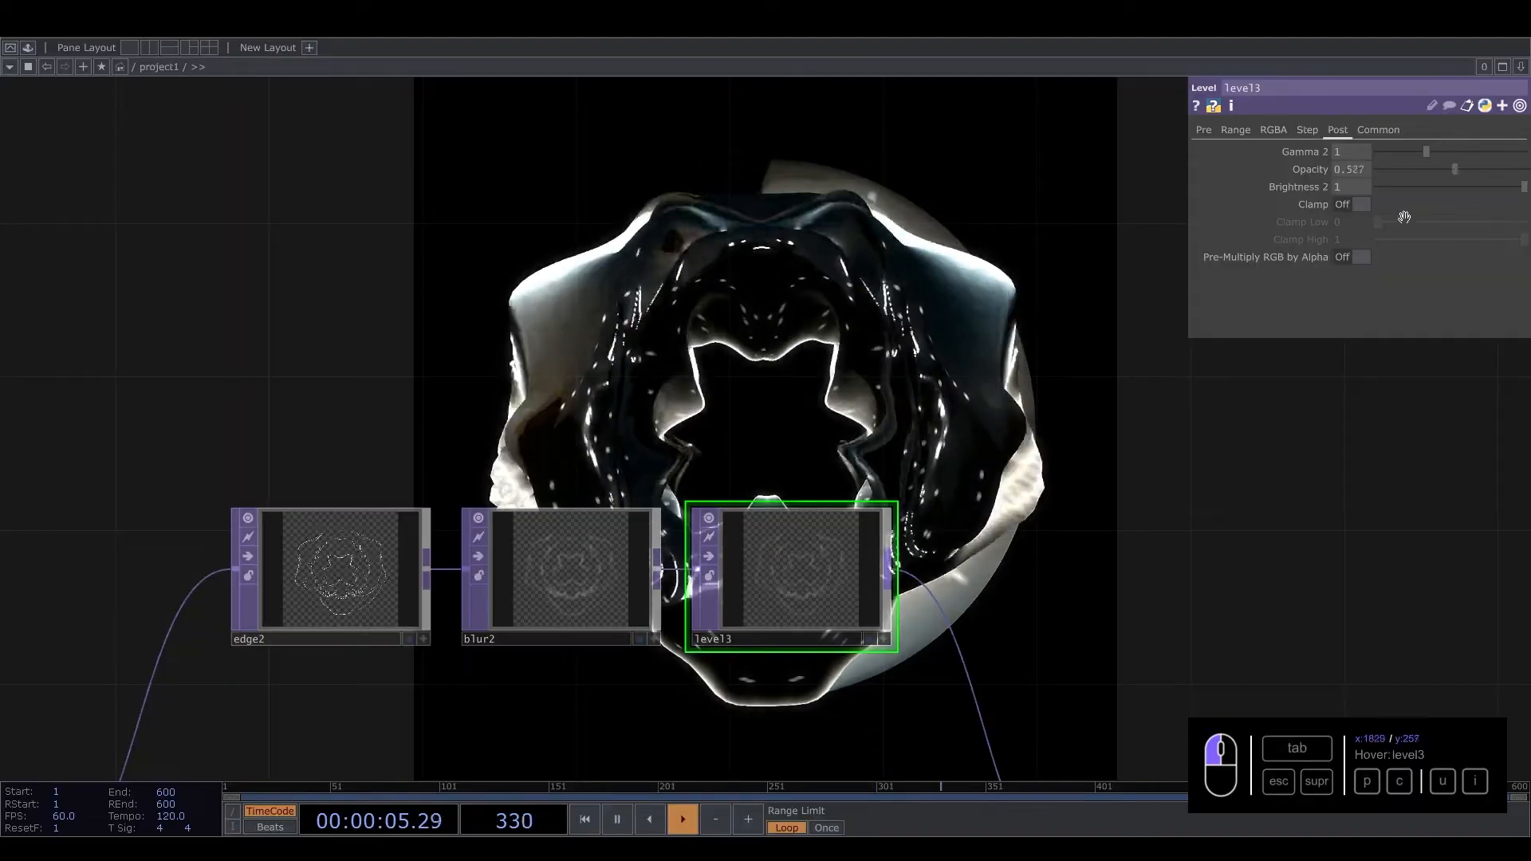
{"action": "left_click", "coordinate": [478, 558]}
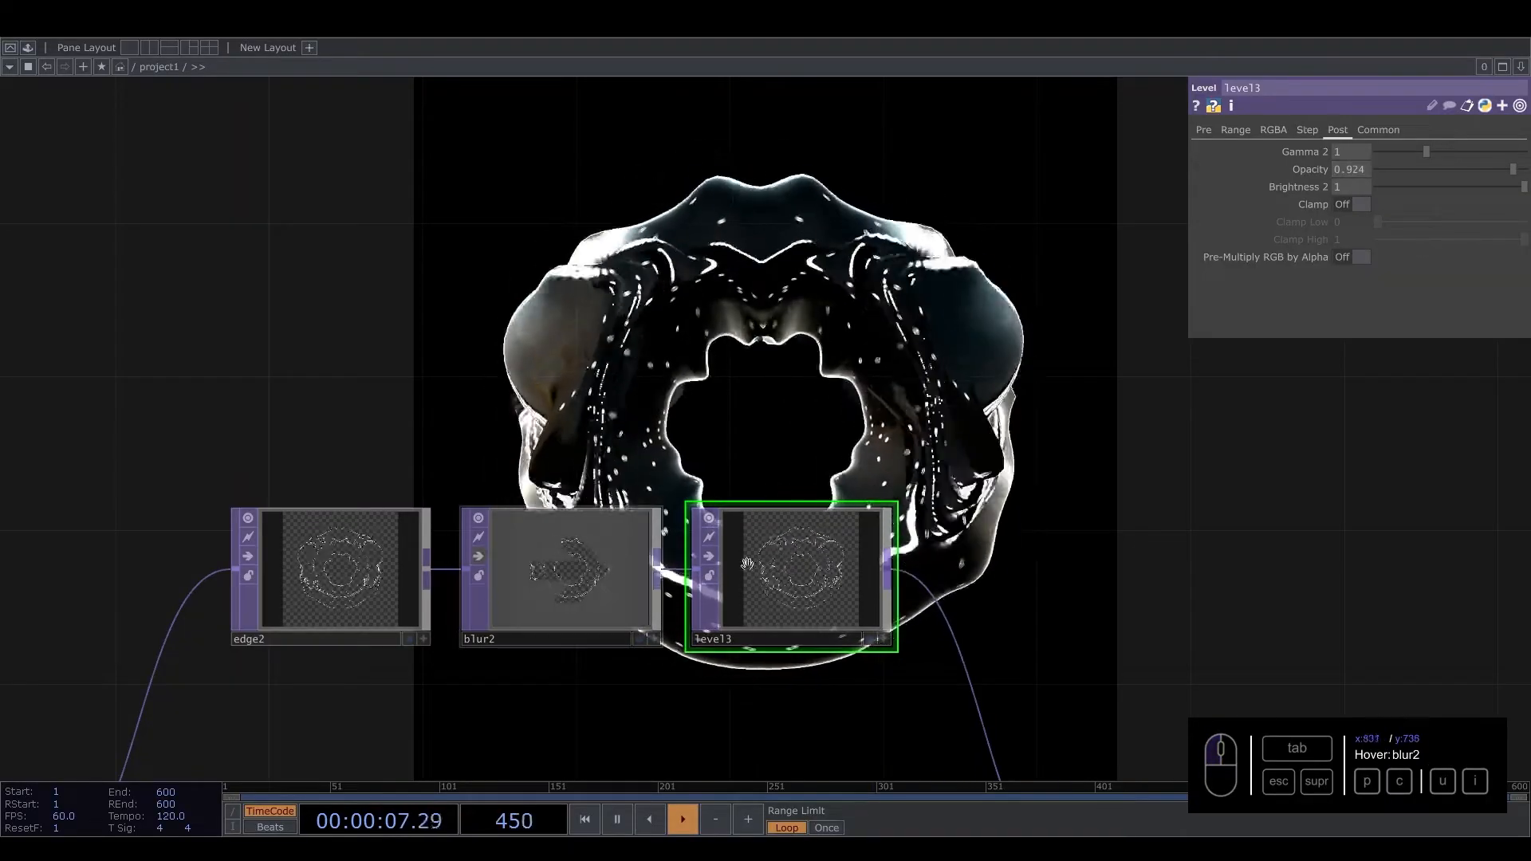
Step: Reorder the inputs of comp2 so that level3 comes first and edge1 second
{"action": "left_click_drag", "start_coordinate": [1096, 542], "coordinate": [933, 243]}
{"action": "left_click", "coordinate": [947, 501]}
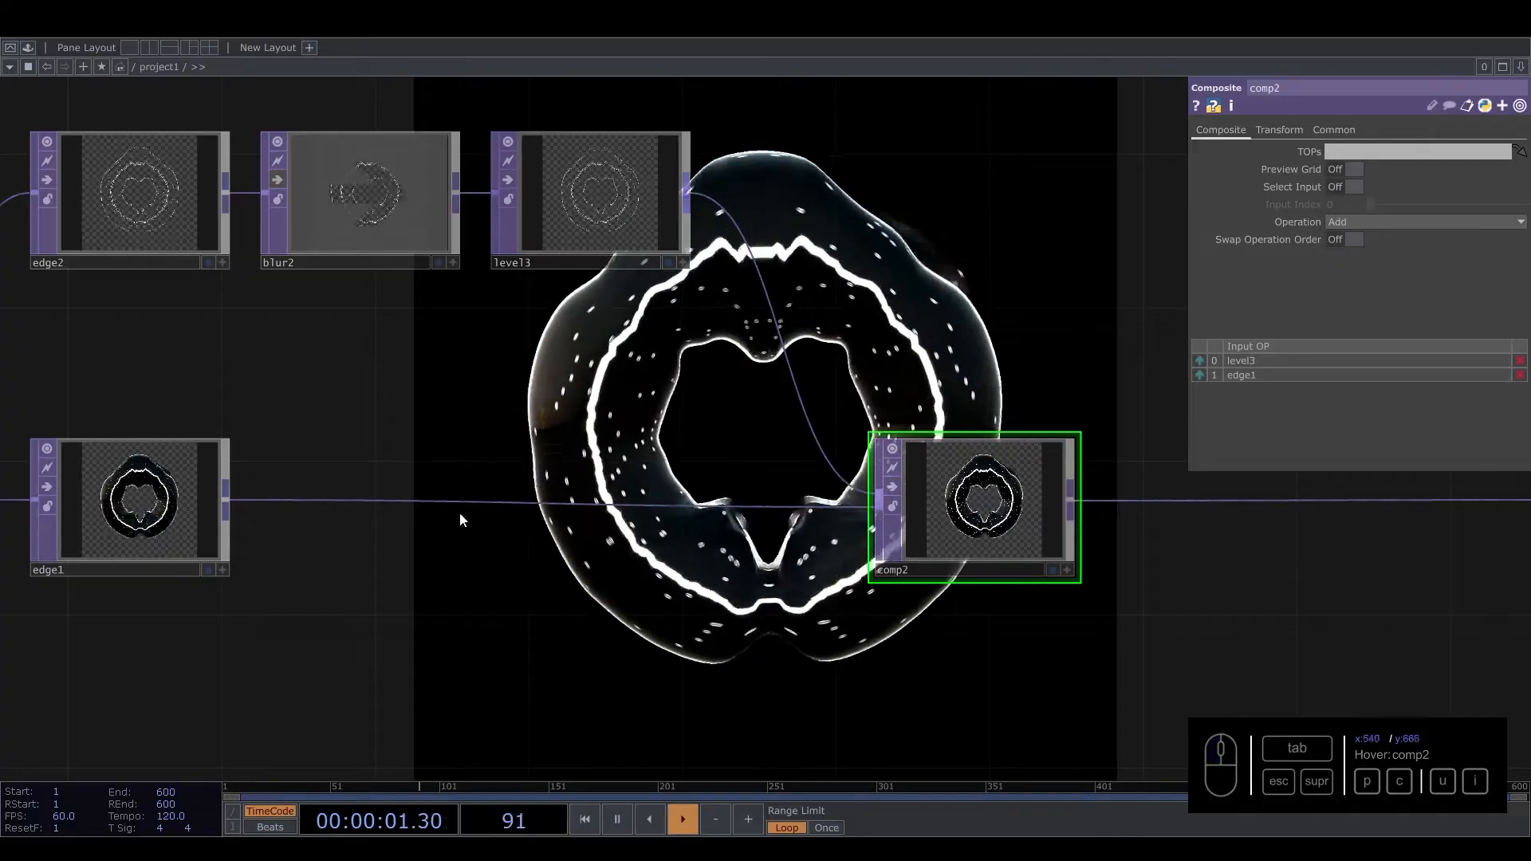
Step: Try level3's Opacity at 0, restore it to 1 and re-enable blur2
{"action": "left_click_drag", "start_coordinate": [982, 408], "coordinate": [1057, 694]}
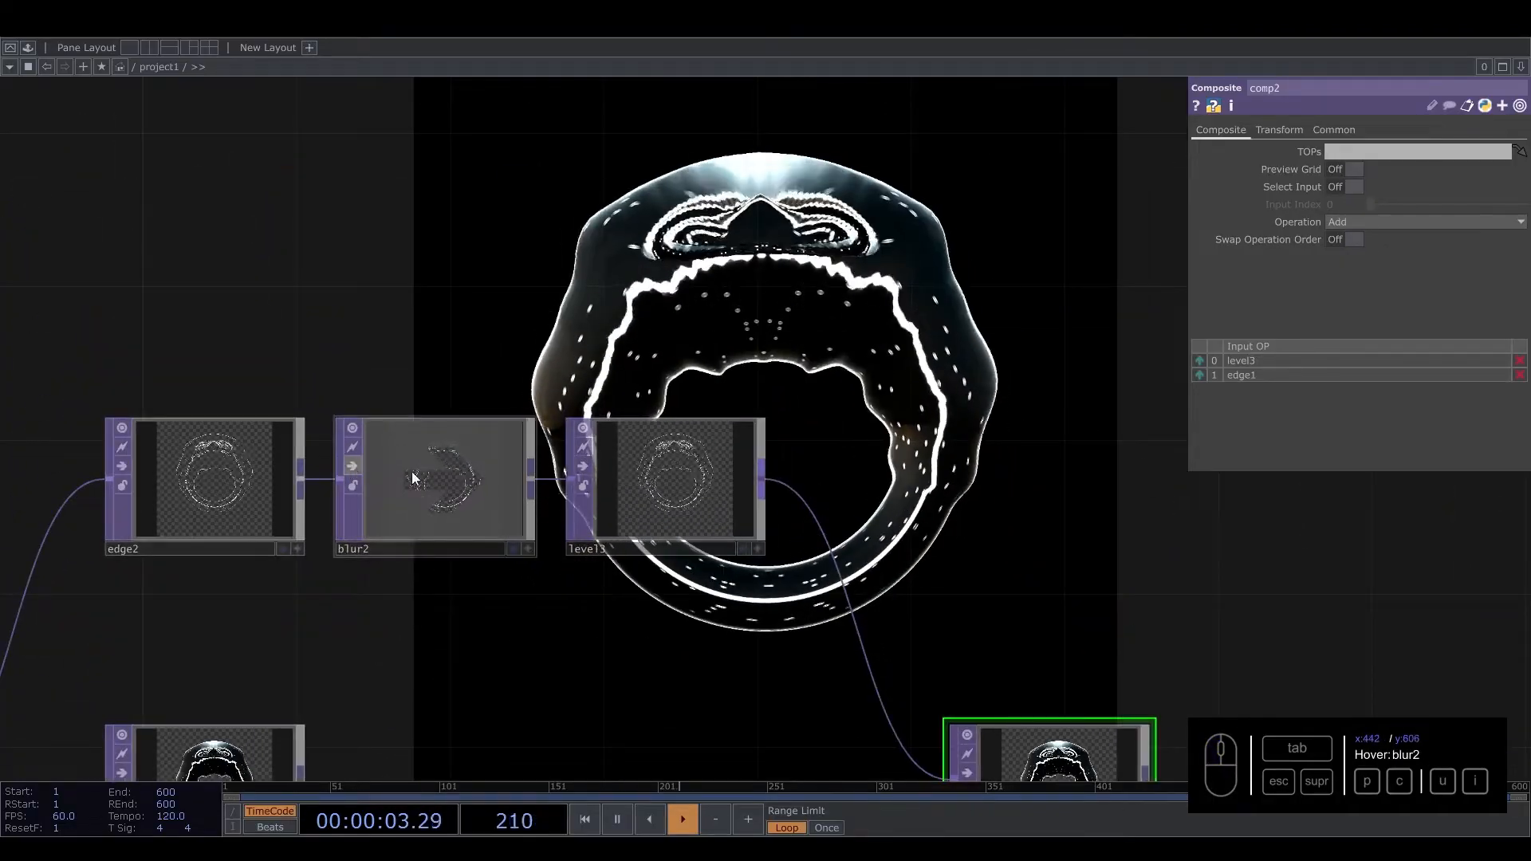
{"action": "left_click", "coordinate": [666, 478]}
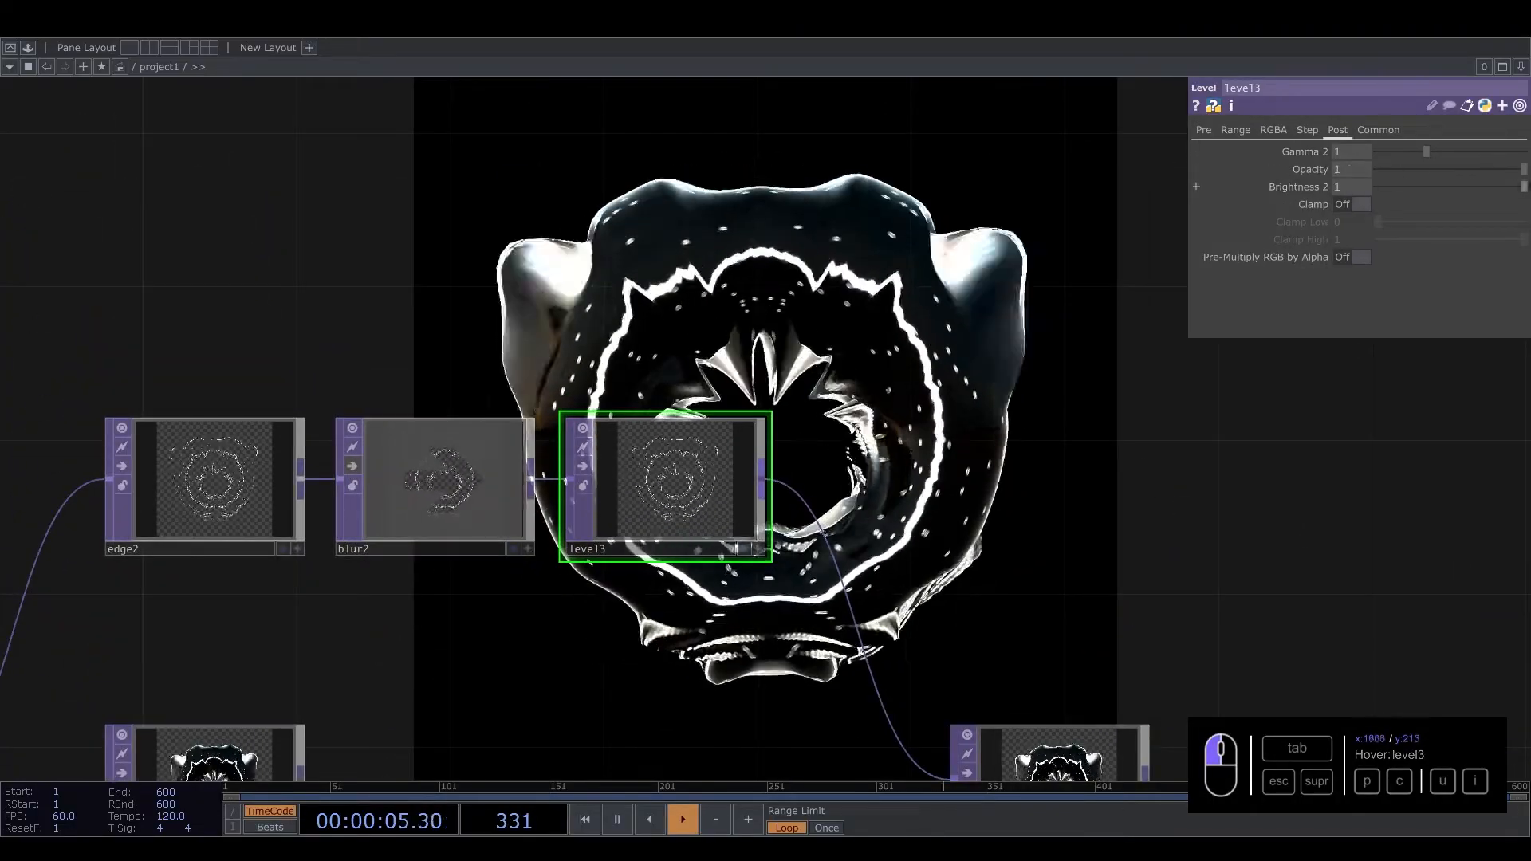
{"action": "left_click_drag", "start_coordinate": [1276, 177], "coordinate": [1432, 174]}
{"action": "left_click_drag", "start_coordinate": [1525, 190], "coordinate": [1278, 198]}
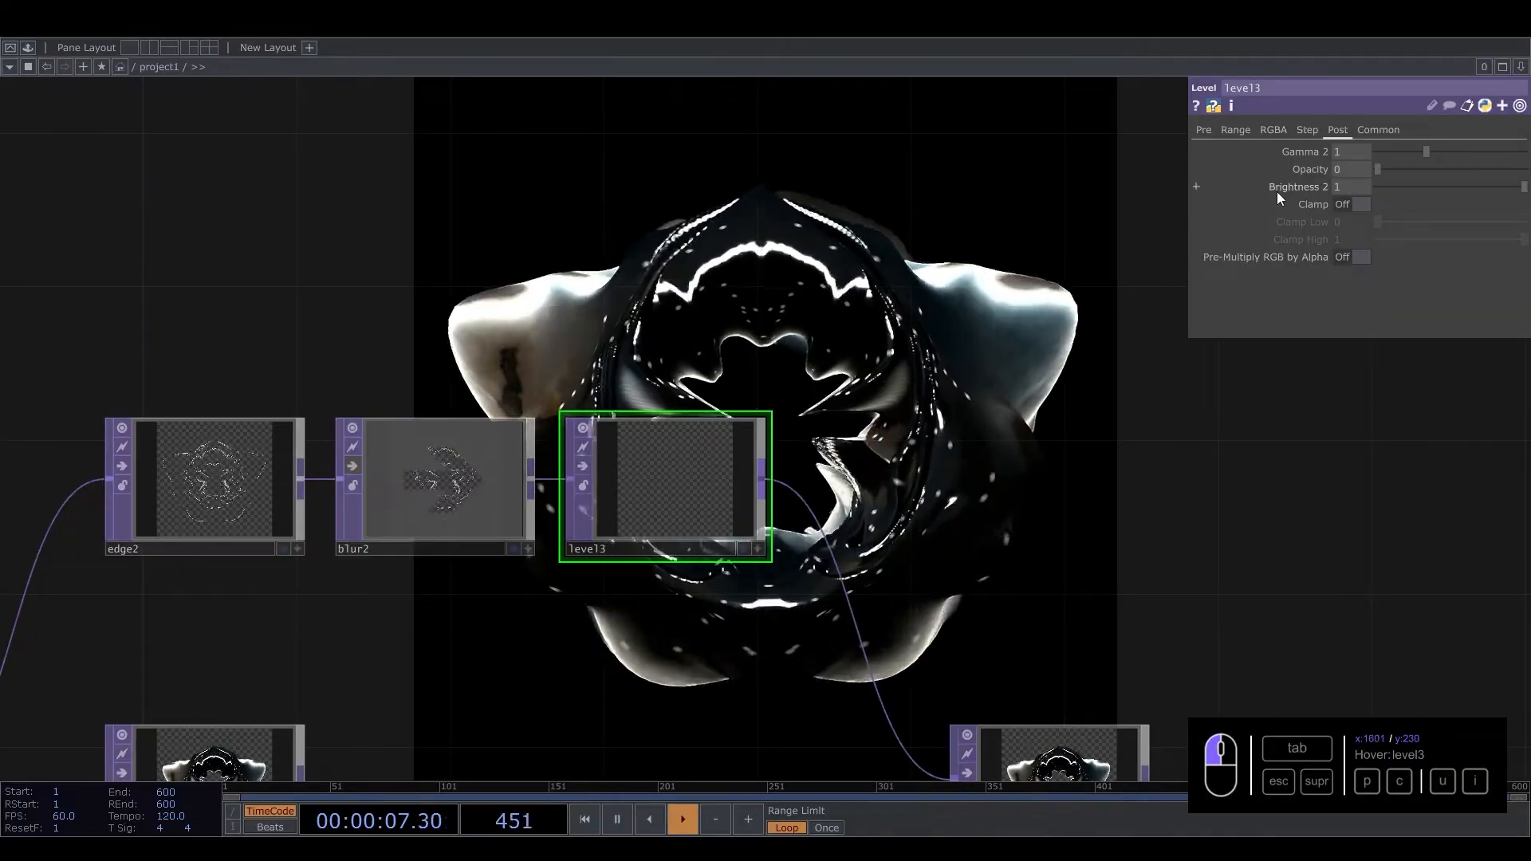
{"action": "mouse_move", "coordinate": [1446, 196]}
{"action": "left_mouse_down"}
{"action": "mouse_move", "coordinate": [1307, 191]}
{"action": "mouse_move", "coordinate": [1502, 176]}
{"action": "mouse_move", "coordinate": [1456, 181]}
{"action": "left_mouse_up"}
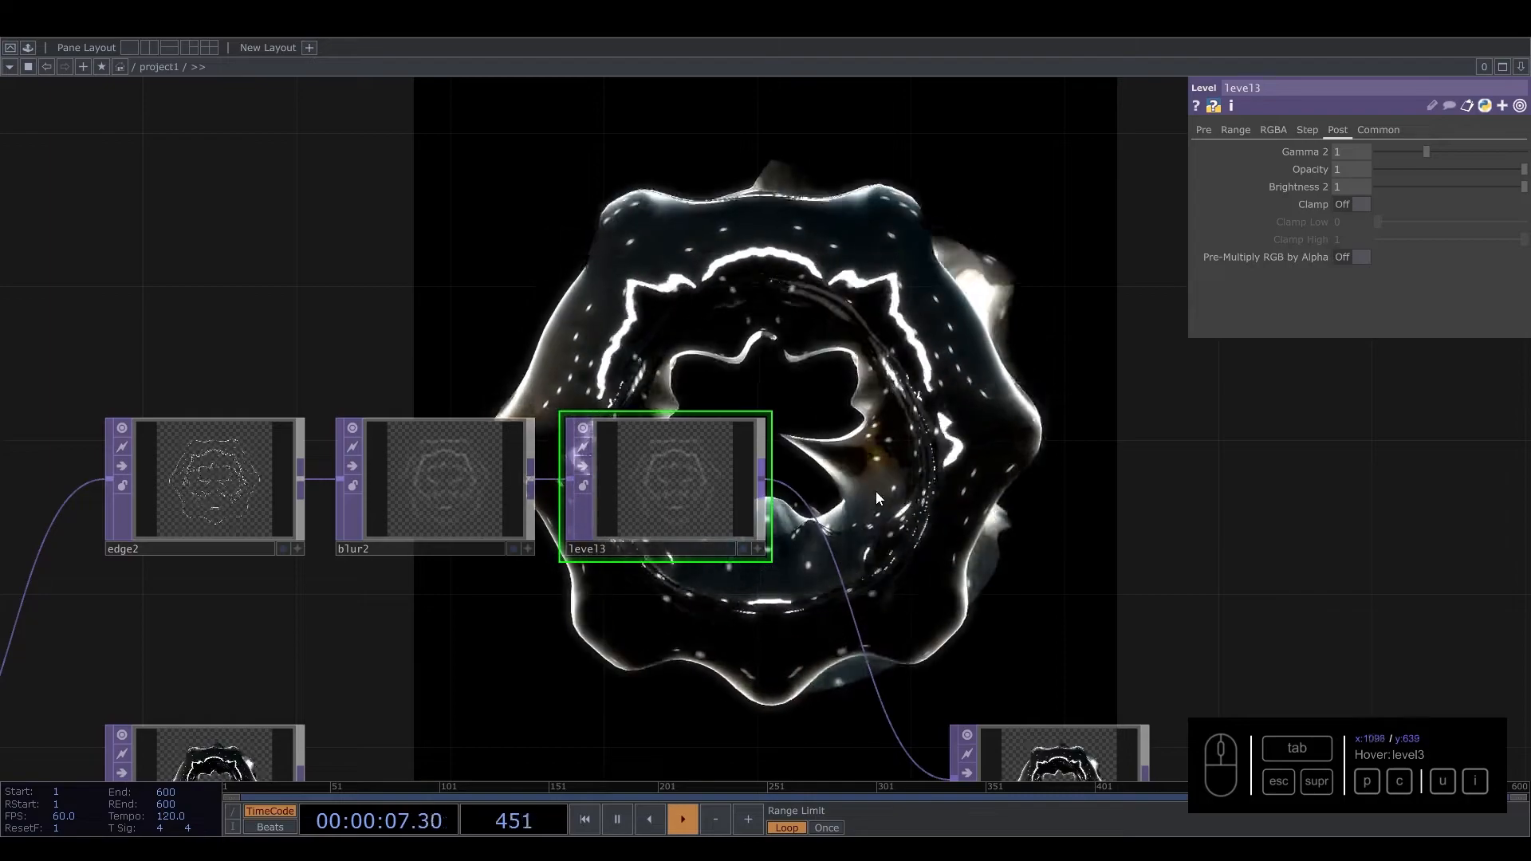
Step: Move transform2 and out1 farther away from comp2 to make room for another operator
{"action": "left_click_drag", "start_coordinate": [960, 476], "coordinate": [616, 313]}
{"action": "scroll", "coordinate": [616, 313], "scroll_direction": "down", "scroll_amount": 5}
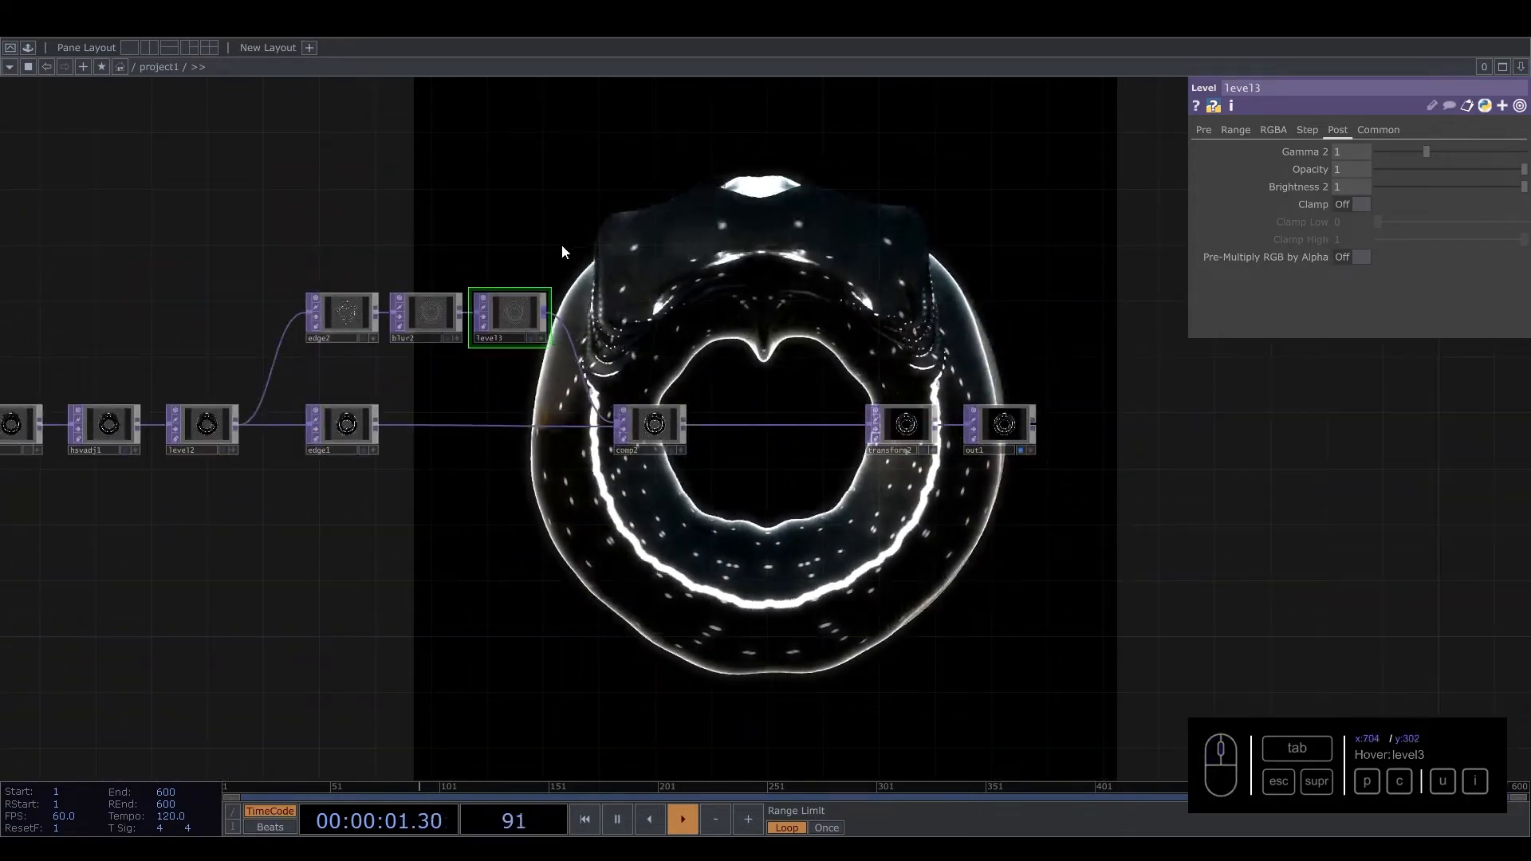
{"action": "left_click_drag", "start_coordinate": [729, 246], "coordinate": [342, 285]}
{"action": "left_click", "coordinate": [530, 488]}
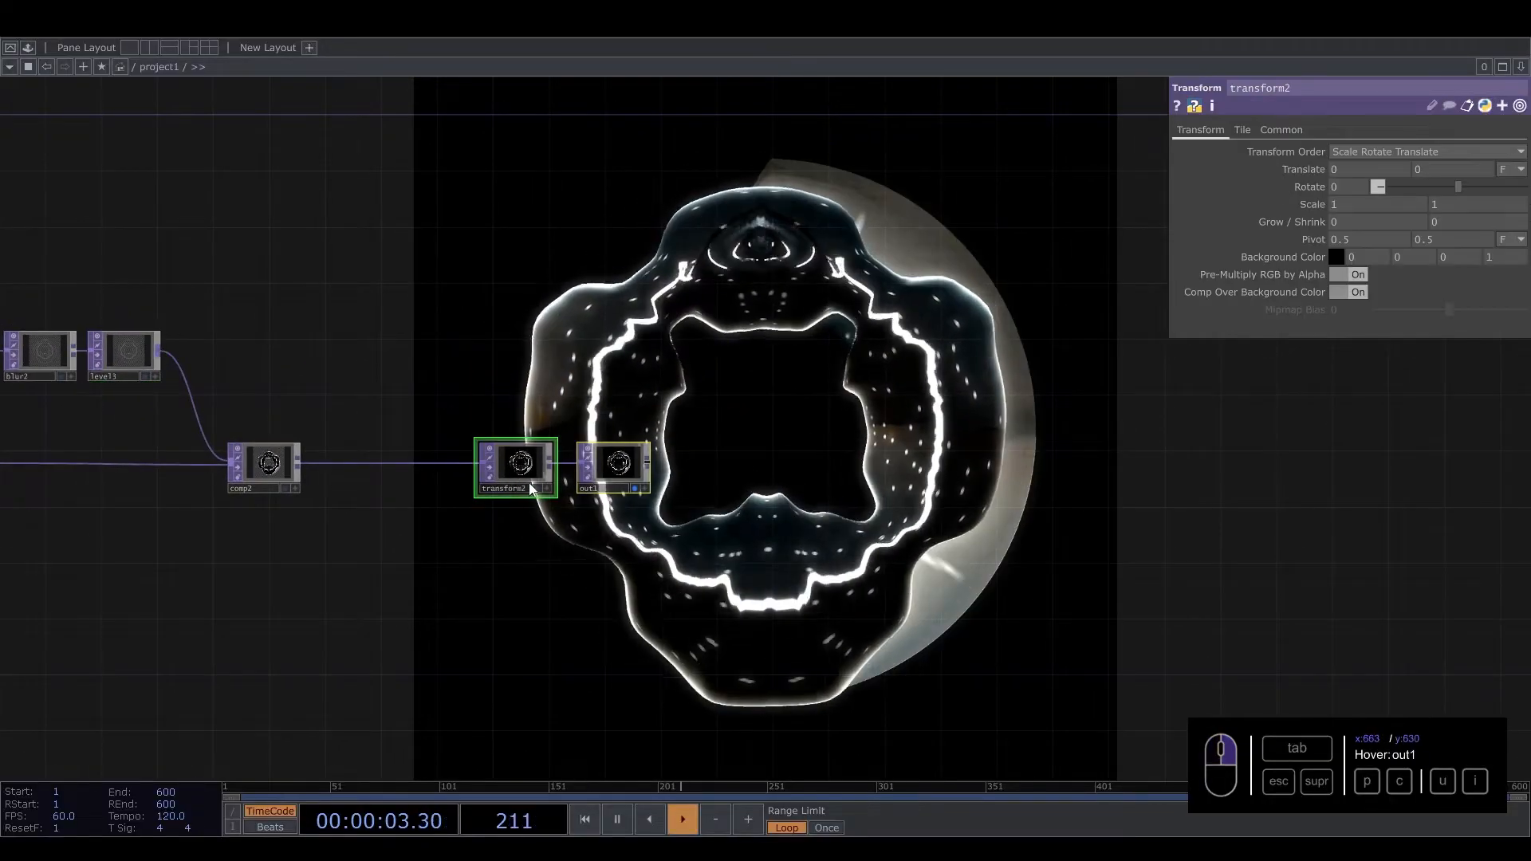
{"action": "left_click_drag", "start_coordinate": [513, 471], "coordinate": [695, 470]}
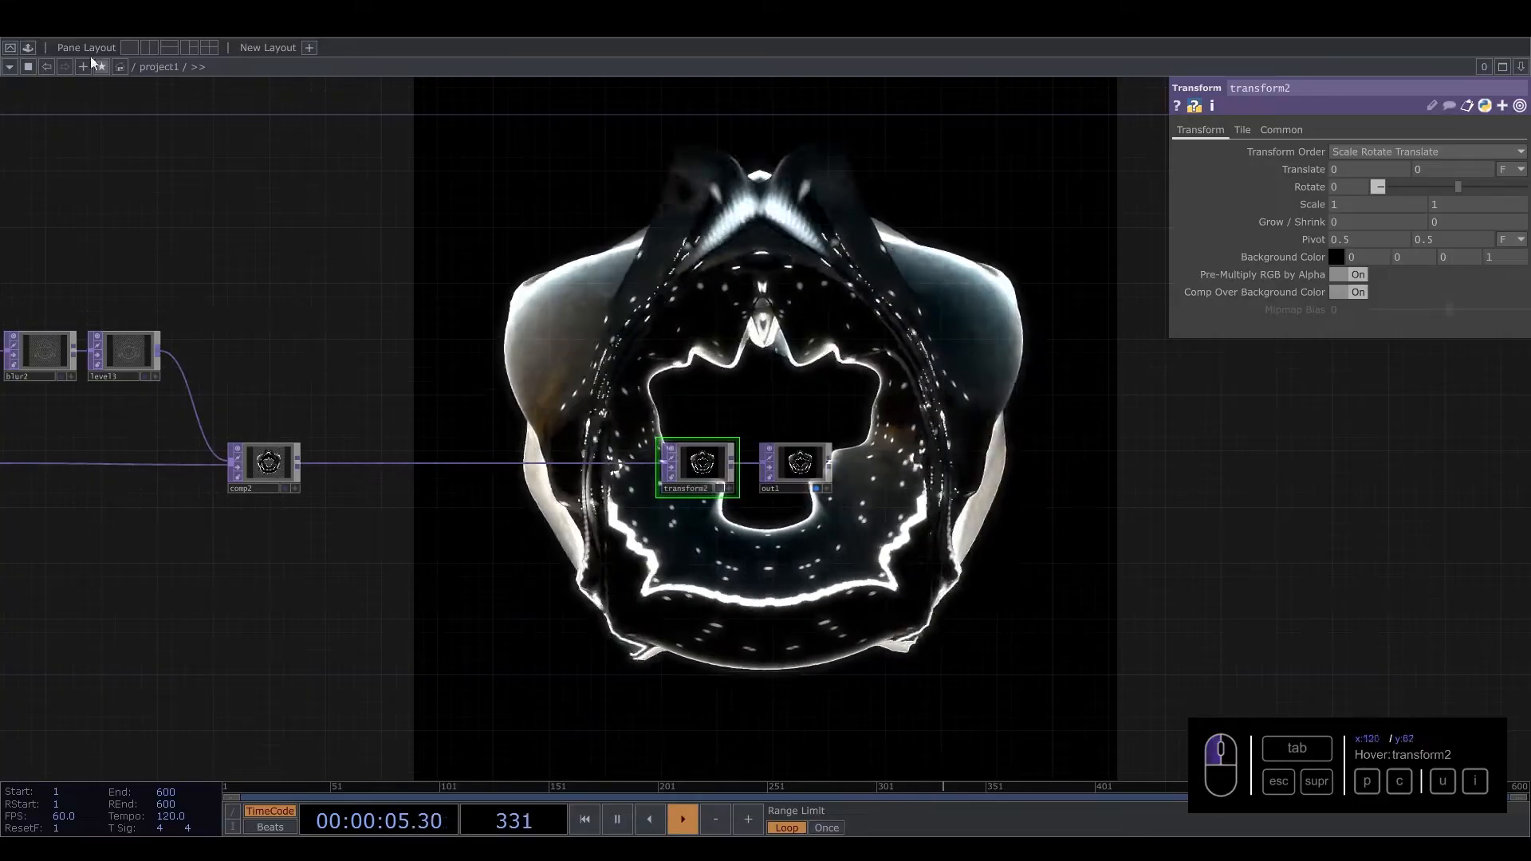
Step: Add the rgbaDelay component from the Palette's ImageFilters to the network and close the Palette
{"action": "left_click", "coordinate": [28, 47]}
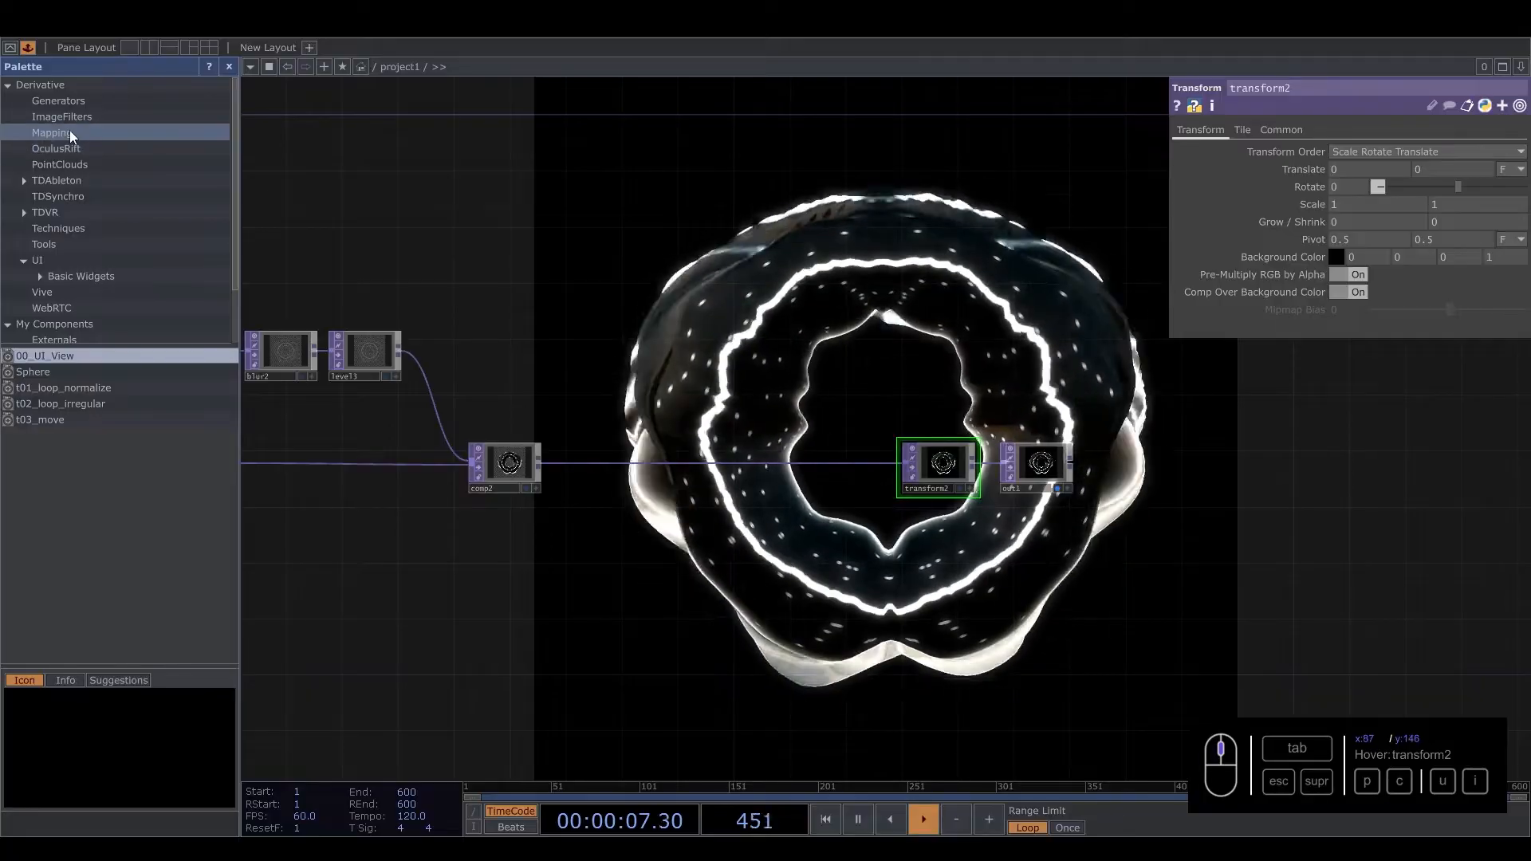
{"action": "left_click", "coordinate": [70, 117]}
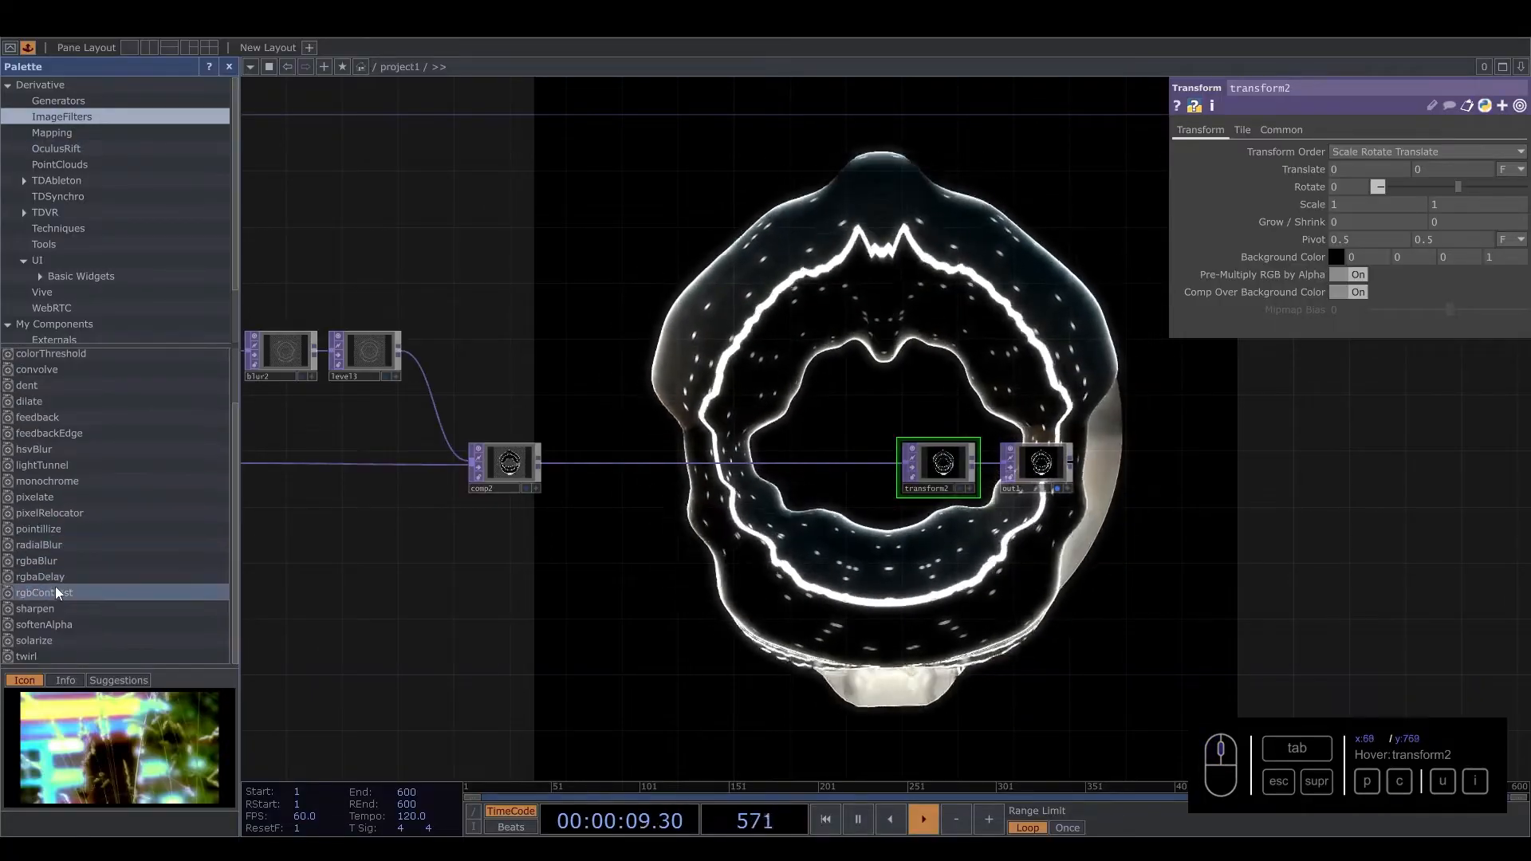
{"action": "left_click_drag", "start_coordinate": [48, 577], "coordinate": [693, 371]}
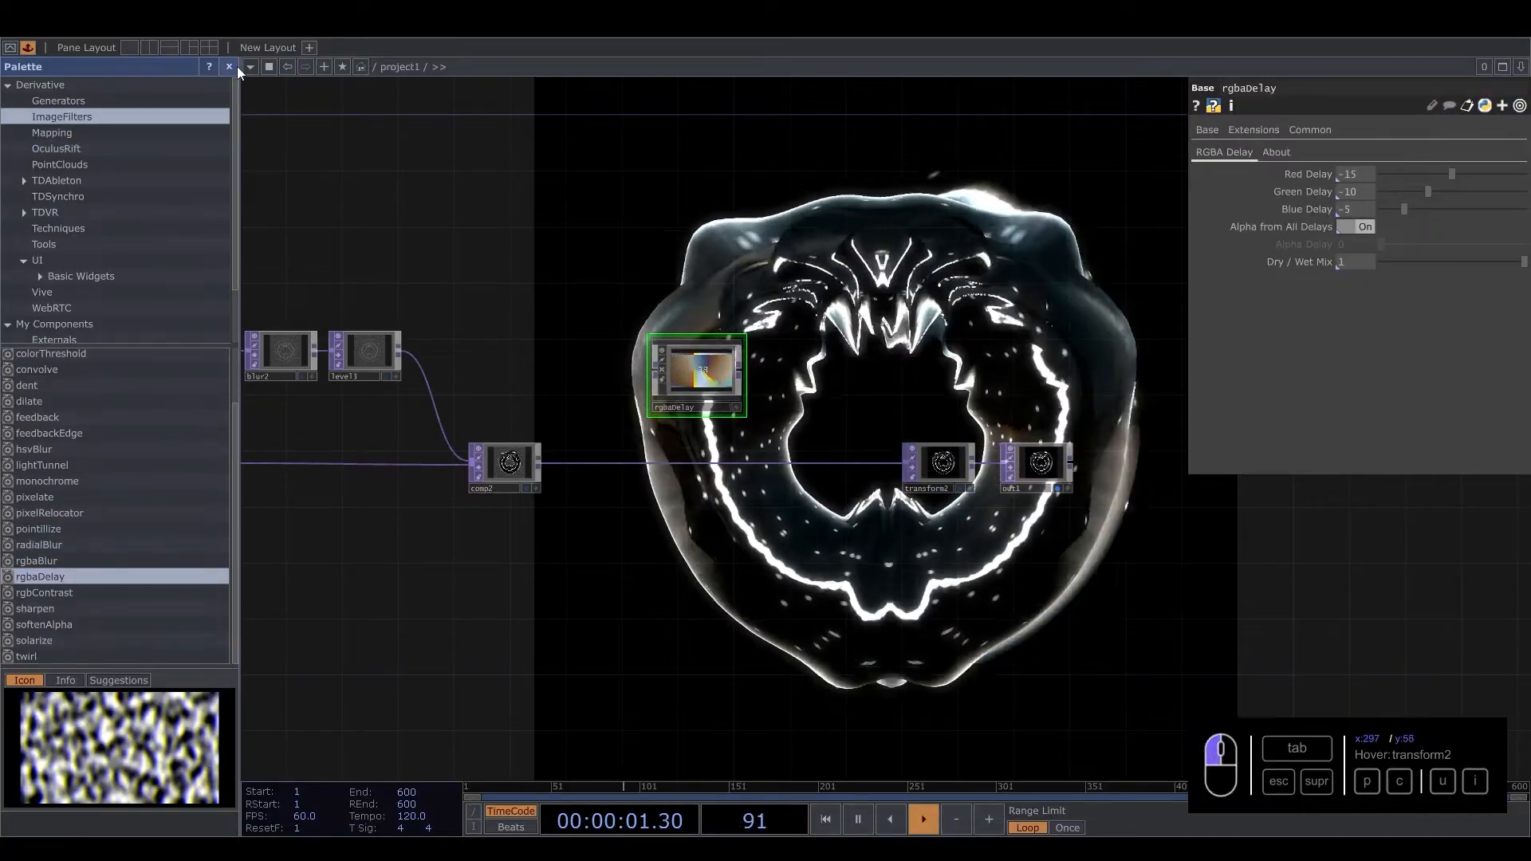
{"action": "left_click", "coordinate": [229, 66]}
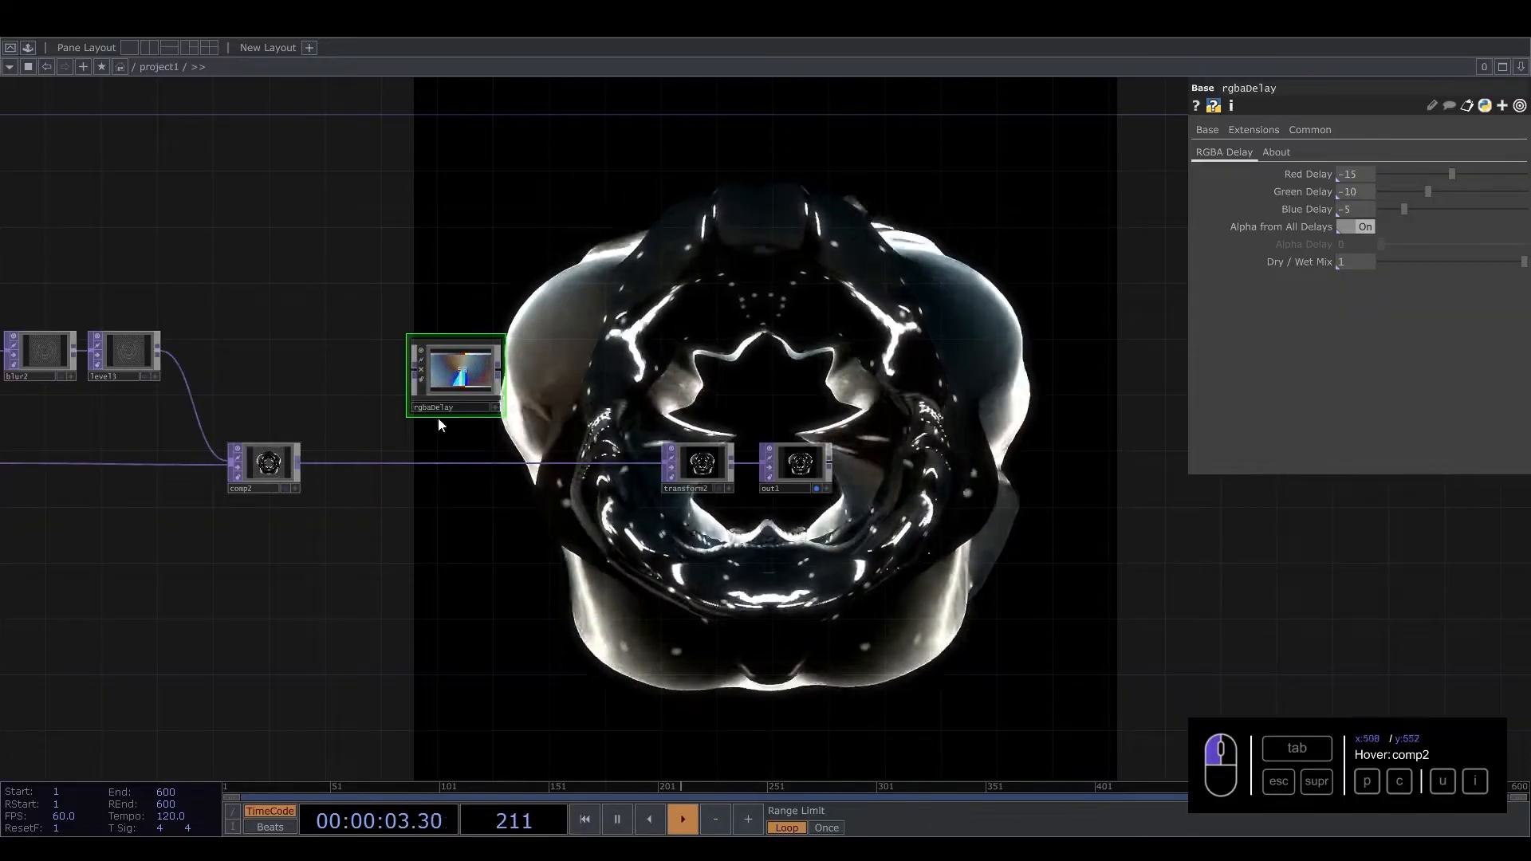
Step: Wire rgbaDelay between comp2 and transform2 and place it in line with the main chain
{"action": "left_click_drag", "start_coordinate": [775, 389], "coordinate": [850, 674]}
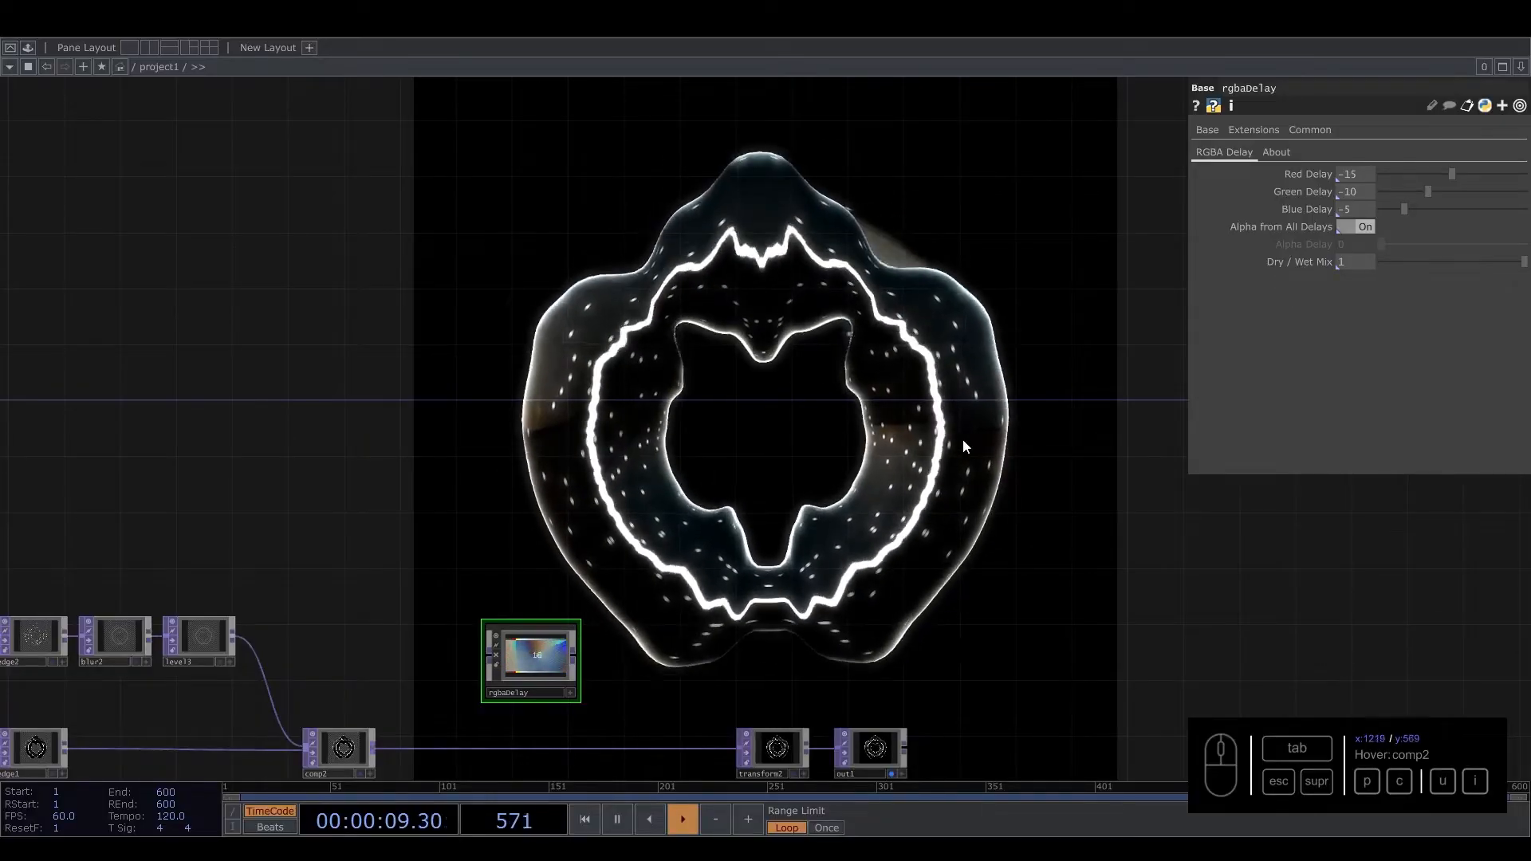
{"action": "left_click_drag", "start_coordinate": [384, 727], "coordinate": [707, 652]}
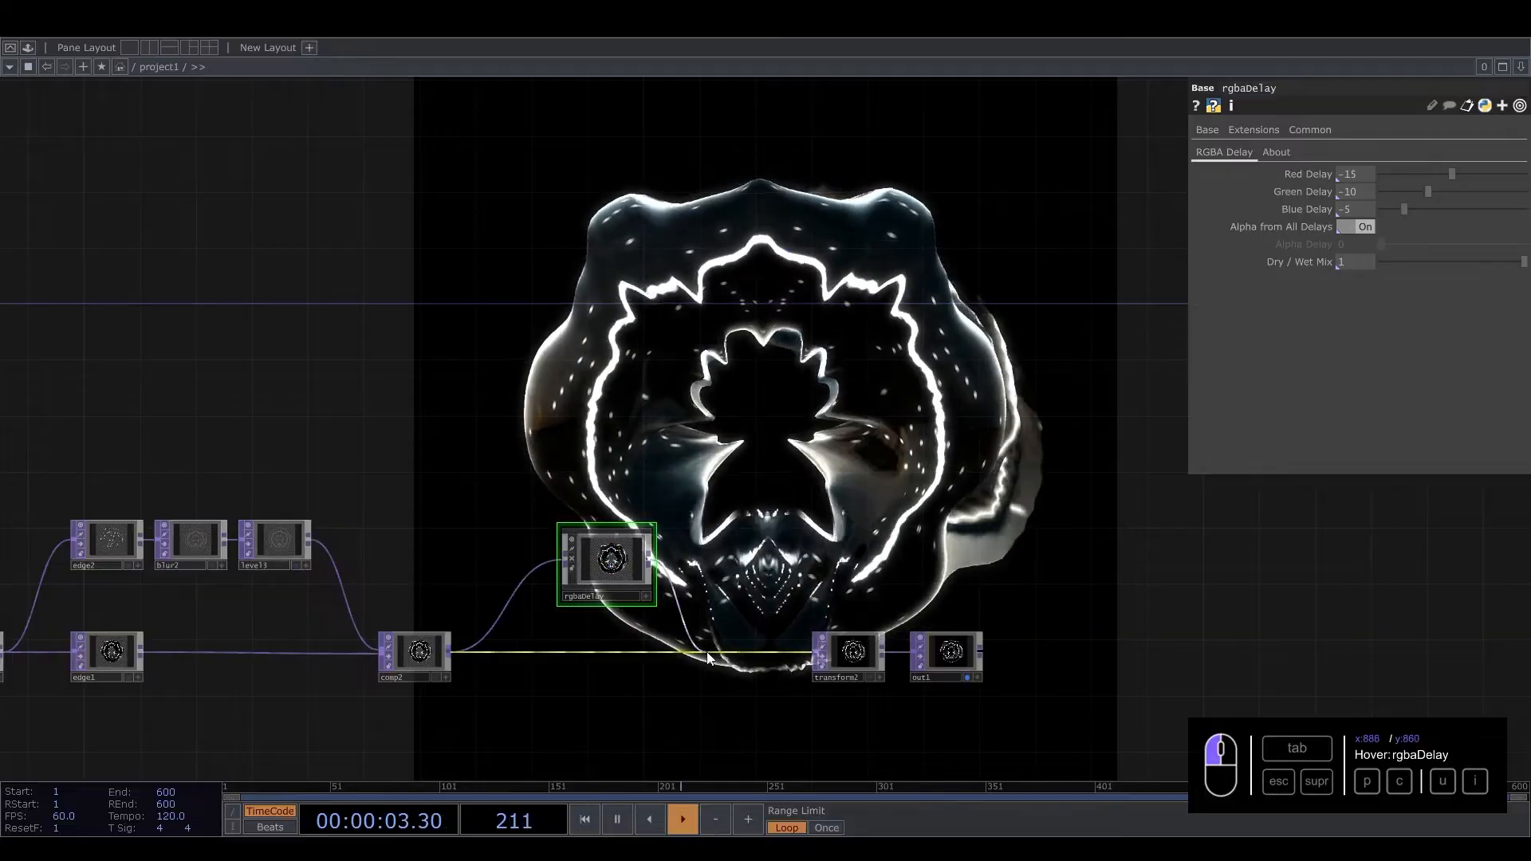
{"action": "left_click_drag", "start_coordinate": [618, 578], "coordinate": [559, 674]}
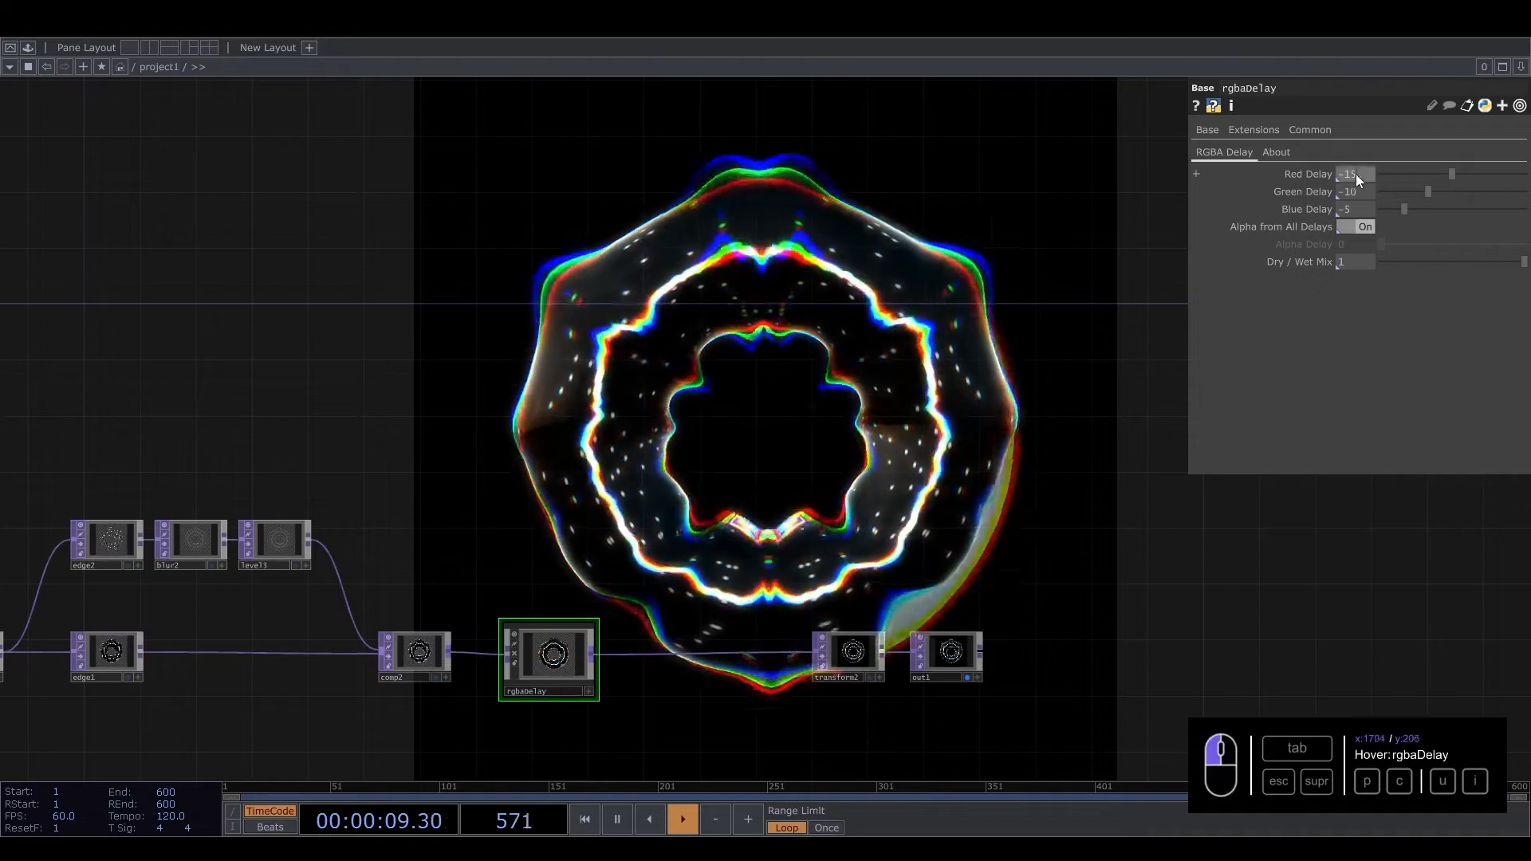
Step: Set rgbaDelay's Red Delay to -1, Green Delay to -2 and Blue Delay to -3
{"action": "left_click_drag", "start_coordinate": [1356, 174], "coordinate": [1342, 211]}
{"action": "type", "text": "1"}
{"action": "type", "text": "2"}
{"action": "type", "text": "3"}
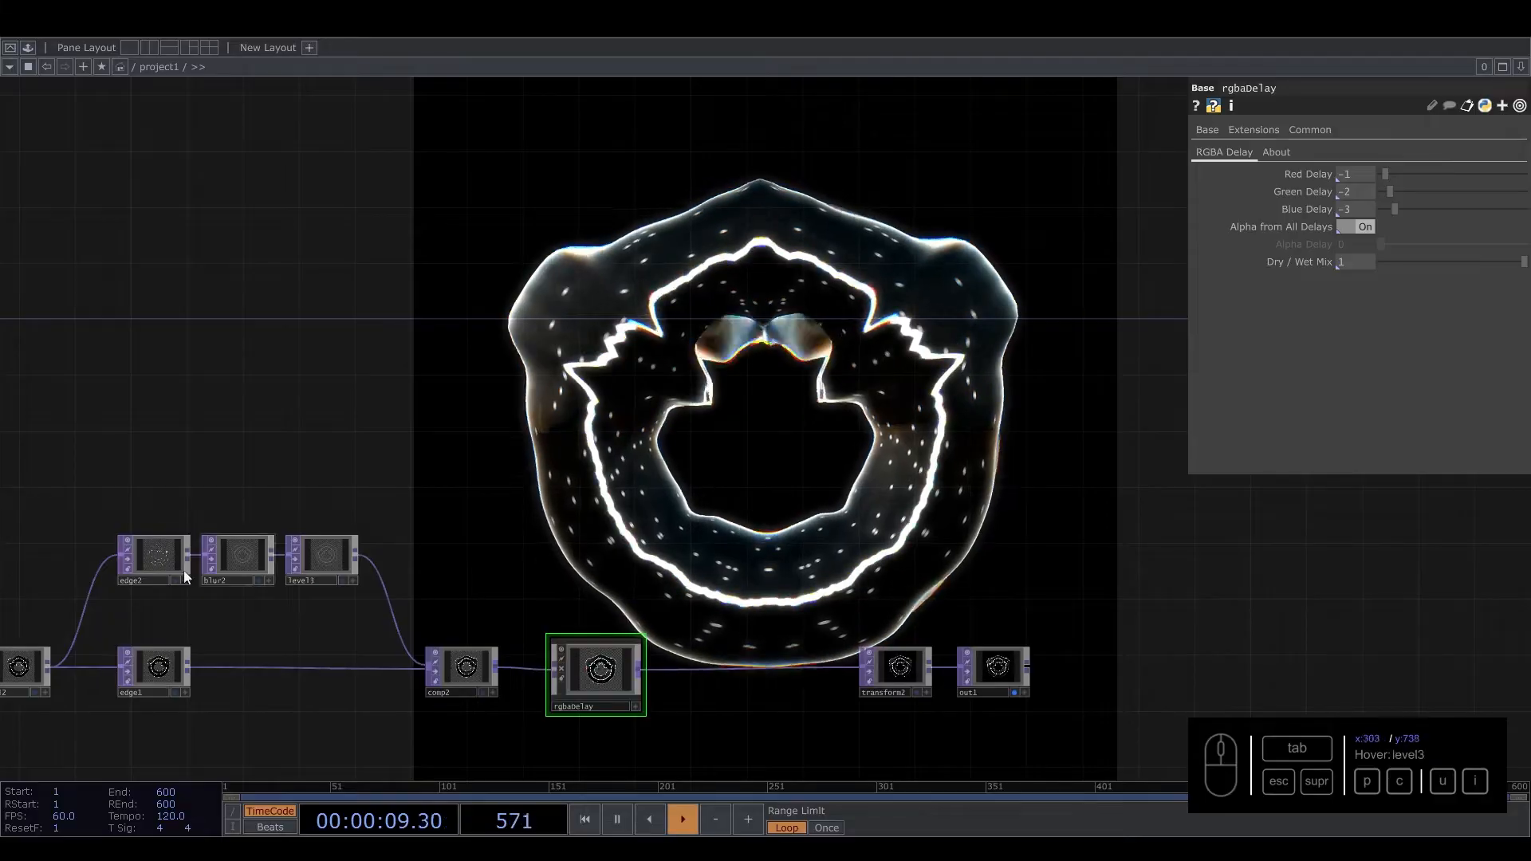
Step: Move transform2 and out1 together so they sit directly after rgbaDelay, and select out1
{"action": "left_click_drag", "start_coordinate": [826, 534], "coordinate": [629, 424]}
{"action": "right_click_drag", "start_coordinate": [622, 507], "coordinate": [831, 627]}
{"action": "left_click_drag", "start_coordinate": [702, 558], "coordinate": [977, 558]}
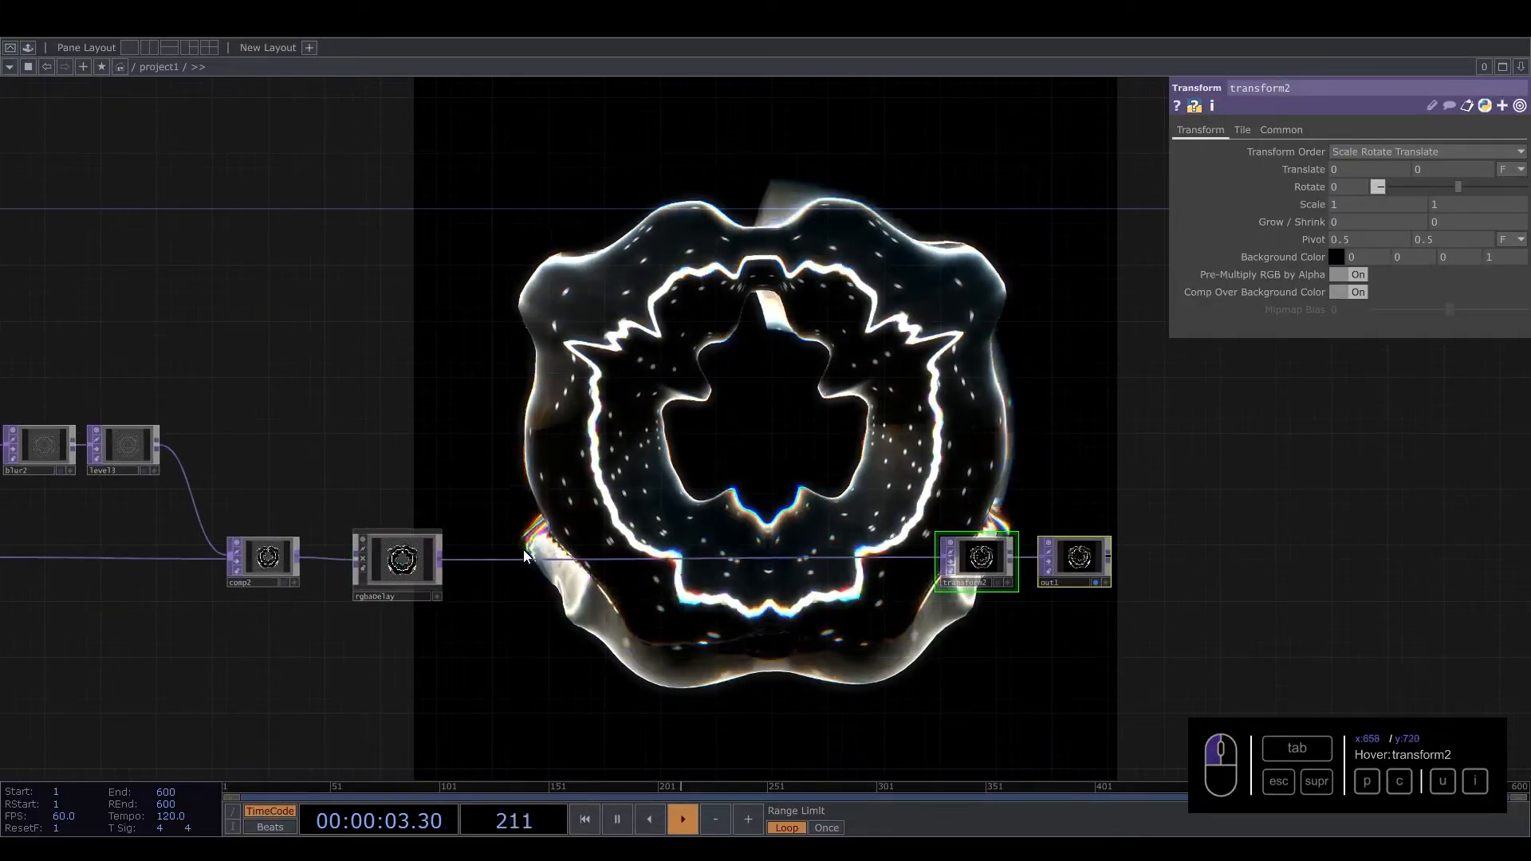
{"action": "scroll", "coordinate": [534, 558], "scroll_direction": "up", "scroll_amount": 3}
{"action": "scroll", "coordinate": [558, 558], "scroll_direction": "up", "scroll_amount": 3}
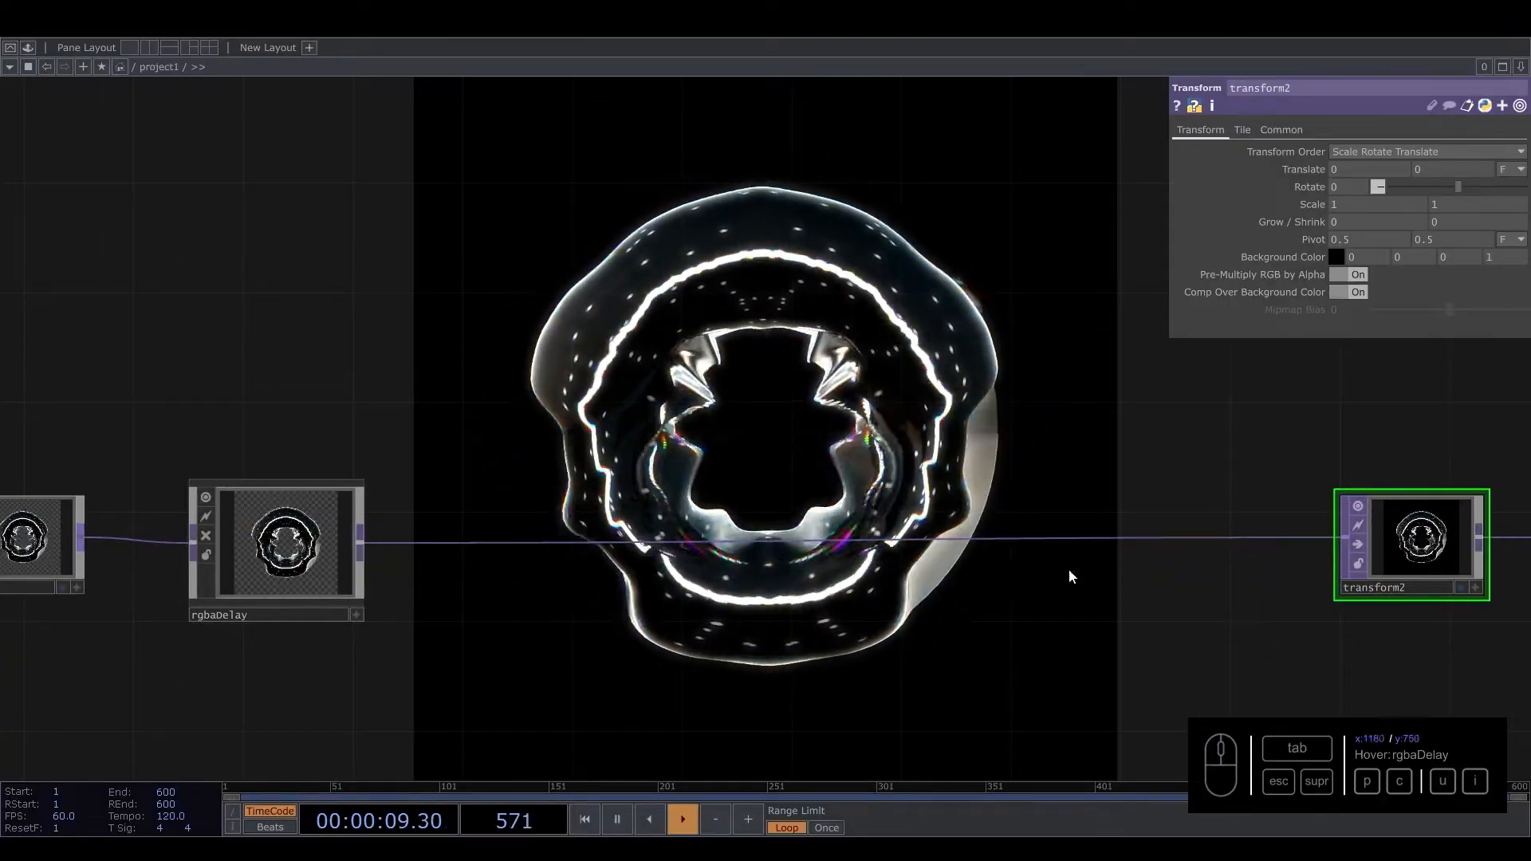
{"action": "left_click_drag", "start_coordinate": [1401, 550], "coordinate": [517, 557]}
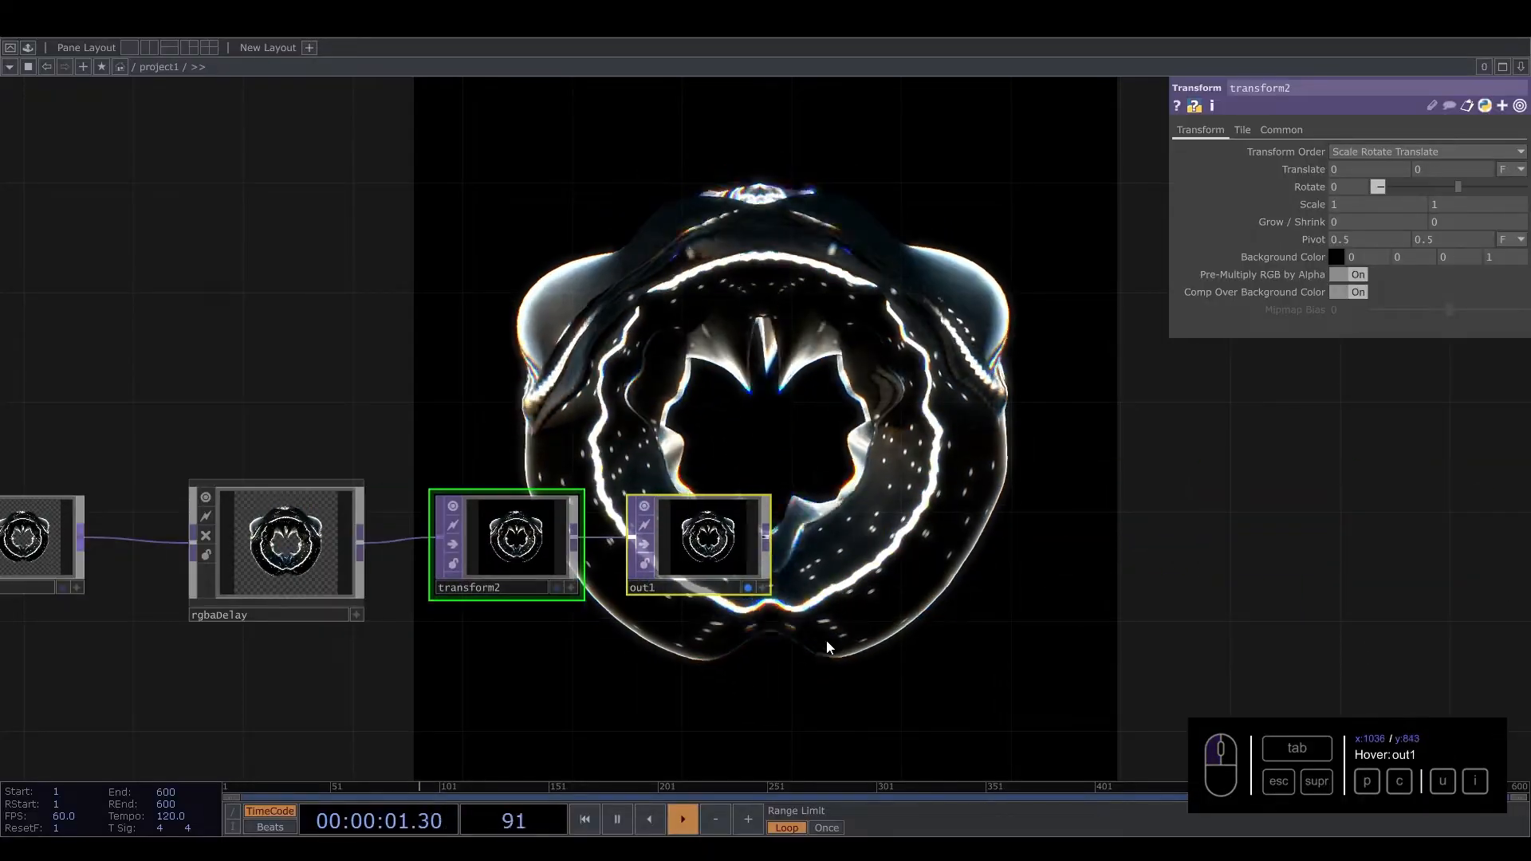
{"action": "scroll", "coordinate": [826, 648], "scroll_direction": "down", "scroll_amount": 5}
{"action": "left_click", "coordinate": [603, 571]}
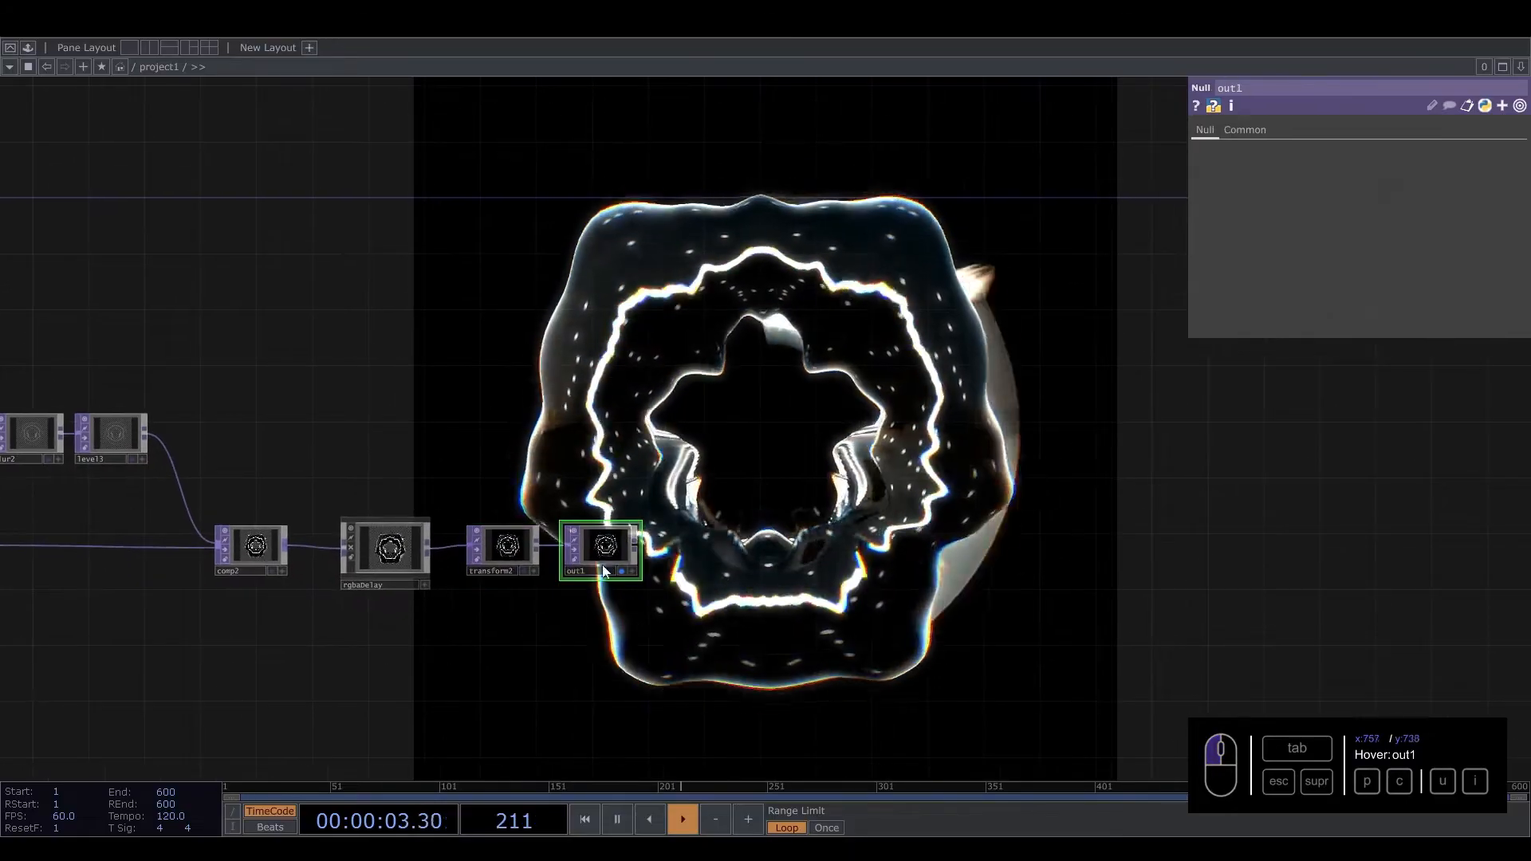
Step: Move out1 farther along the chain and branch a Ramp TOP off transform2's output, placed below the main wire
{"action": "left_click_drag", "start_coordinate": [604, 571], "coordinate": [1329, 569]}
{"action": "scroll", "coordinate": [552, 552], "scroll_direction": "up", "scroll_amount": 5}
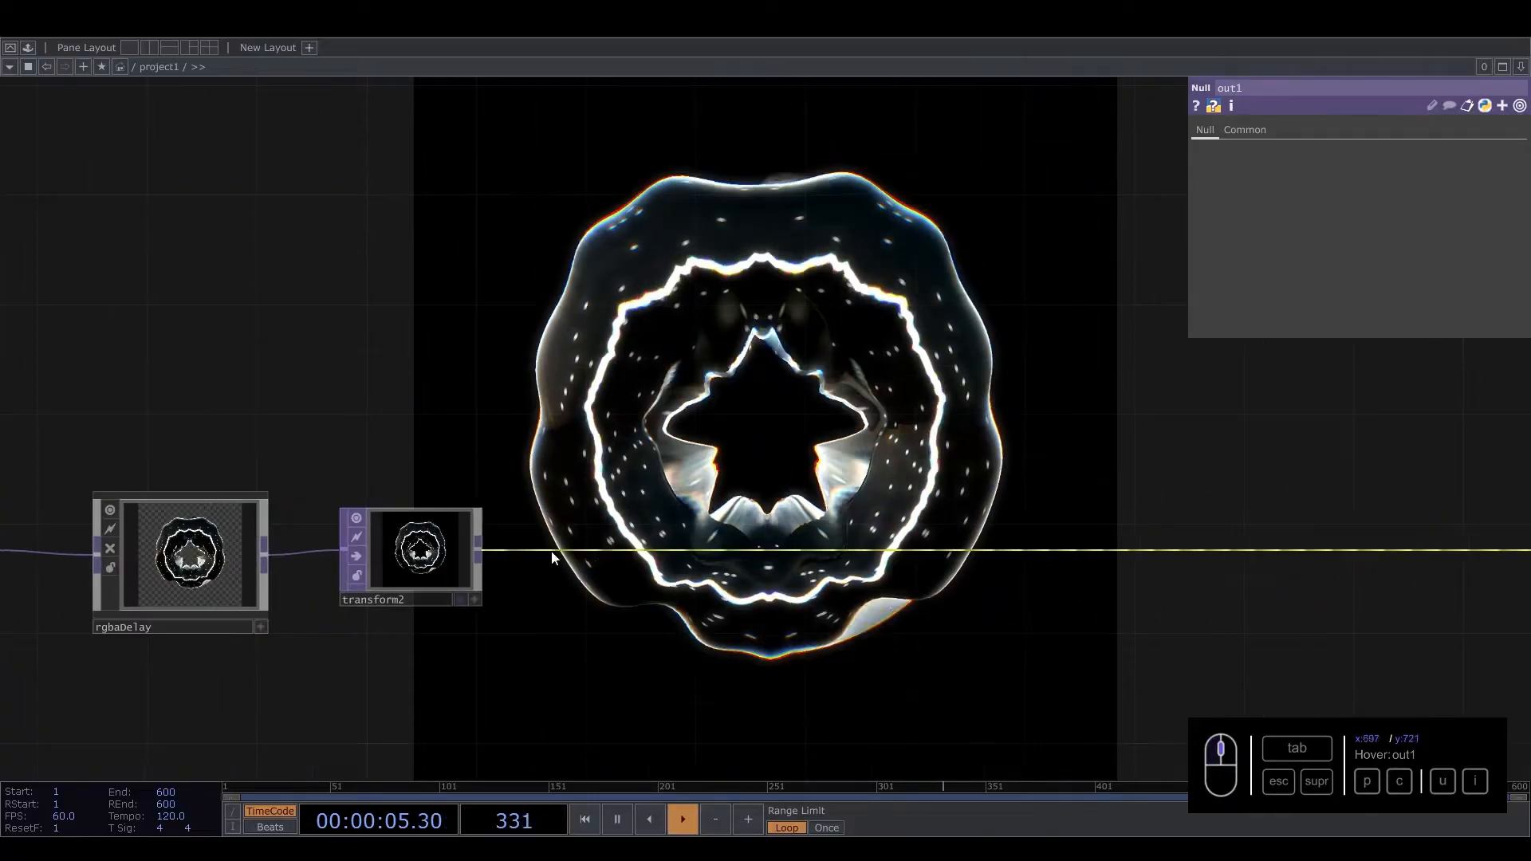
{"action": "left_click_drag", "start_coordinate": [478, 550], "coordinate": [628, 668]}
{"action": "left_click", "coordinate": [684, 424]}
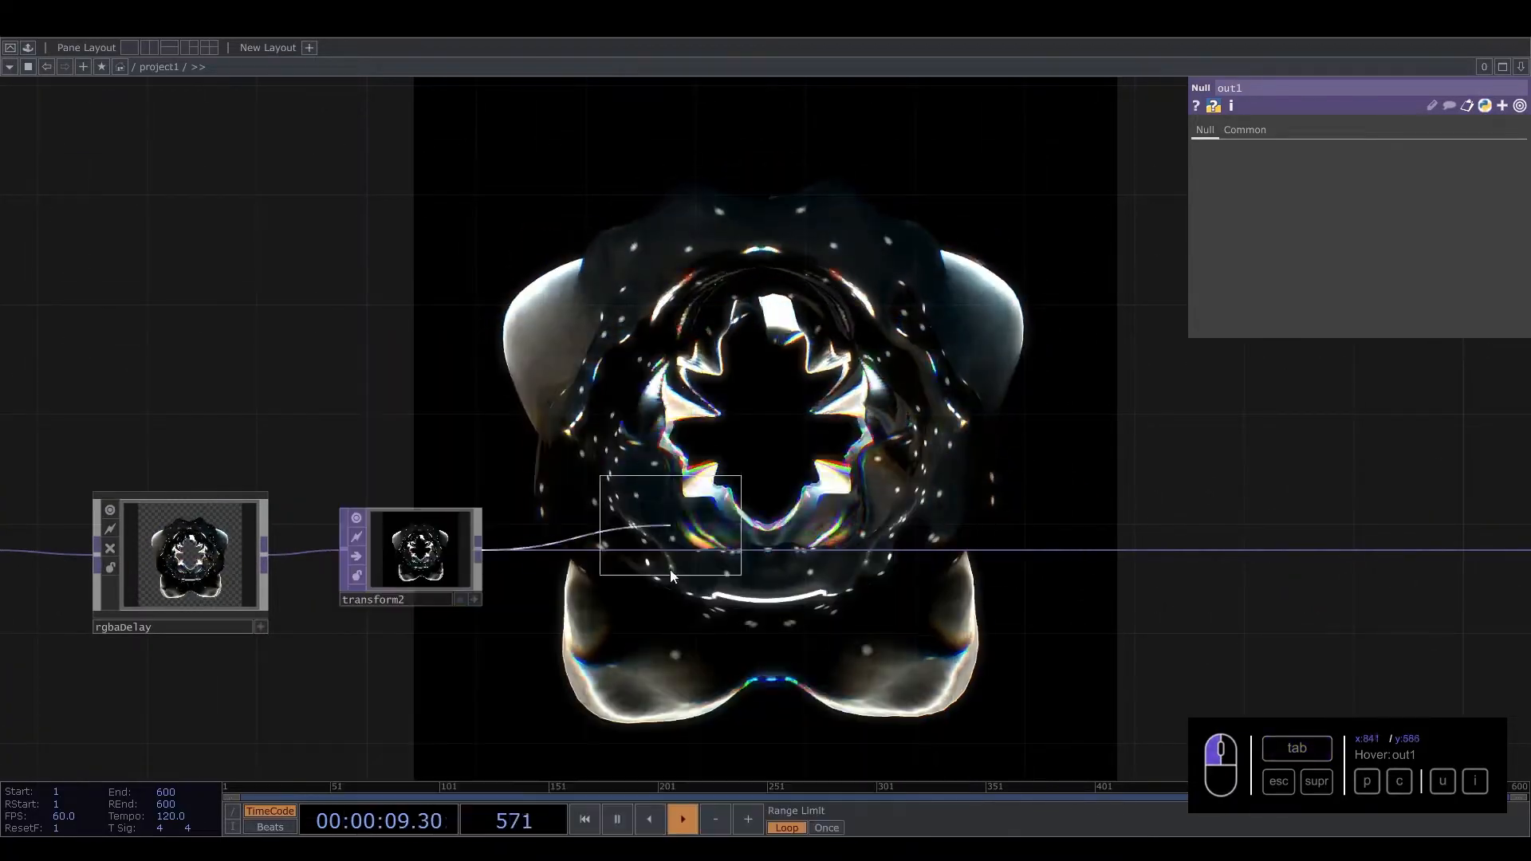
{"action": "left_click", "coordinate": [635, 699]}
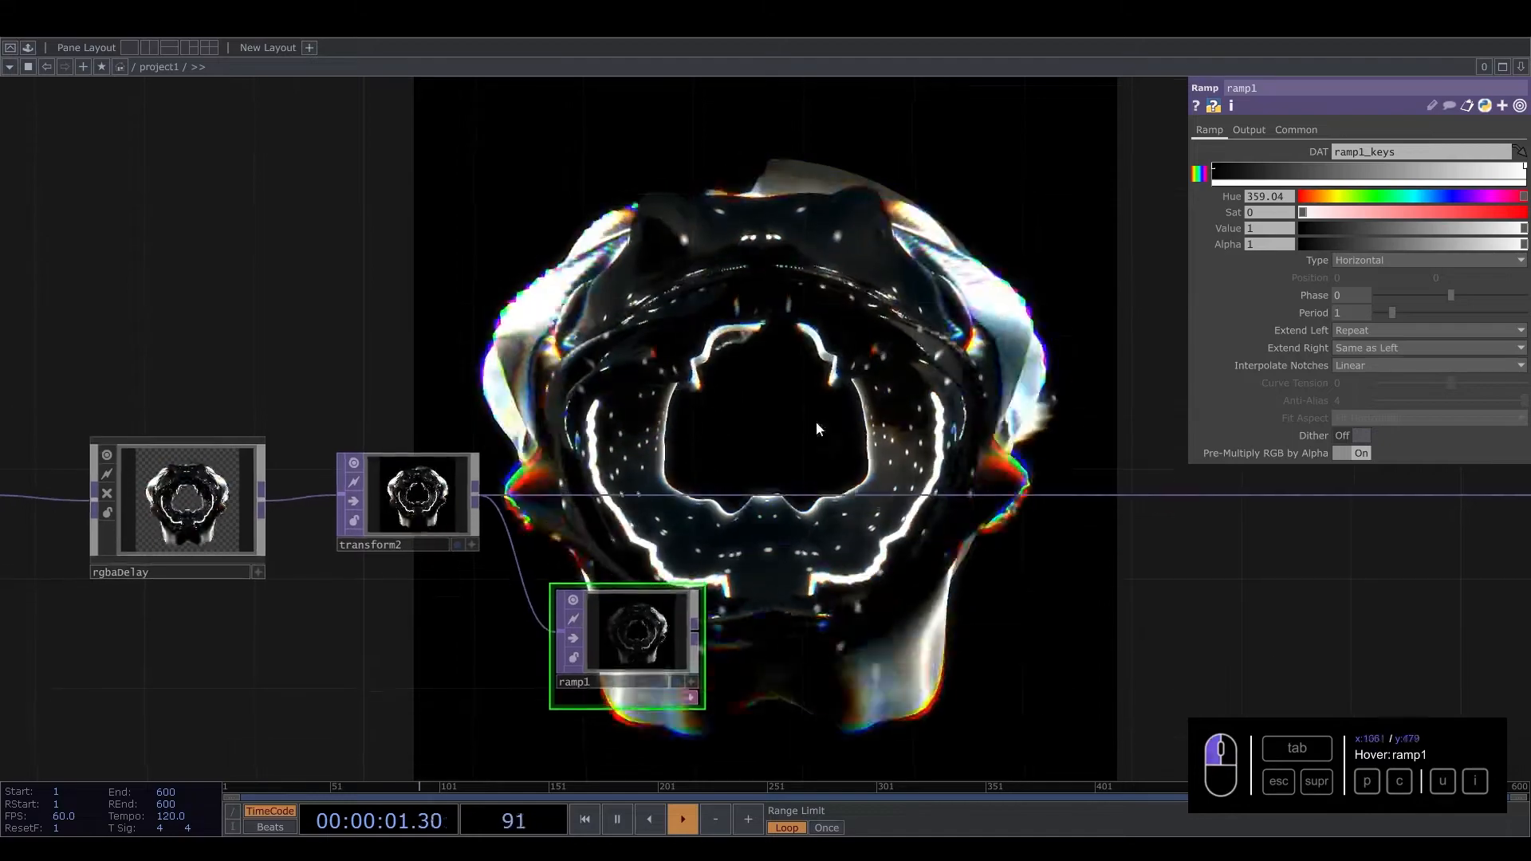
Step: Set ramp1's Combine with Input to Set Resolution Only
{"action": "left_click", "coordinate": [1256, 131]}
{"action": "left_click", "coordinate": [1352, 150]}
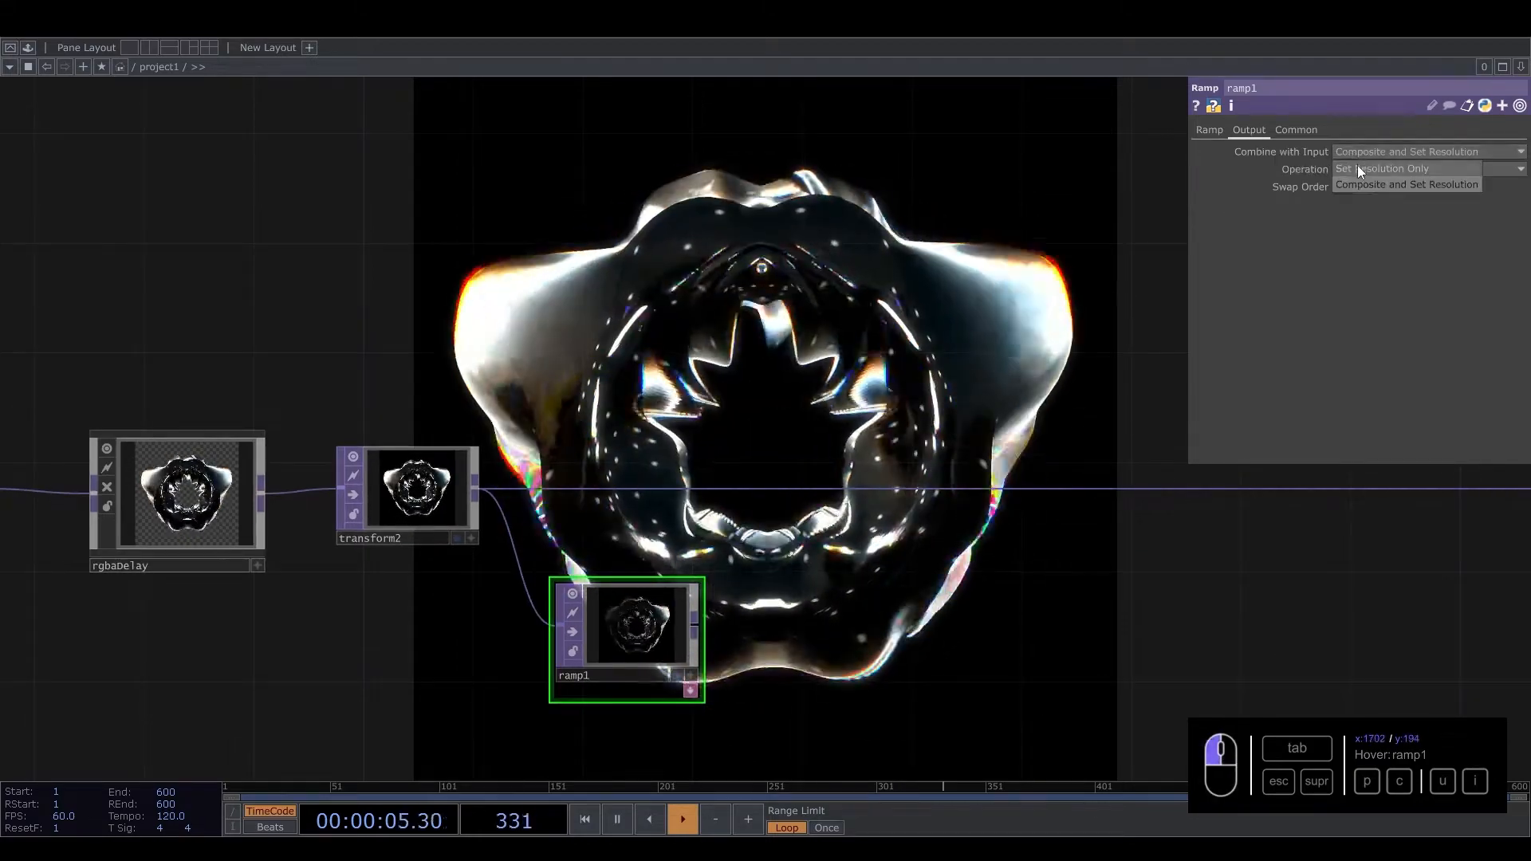
{"action": "left_click", "coordinate": [1357, 169]}
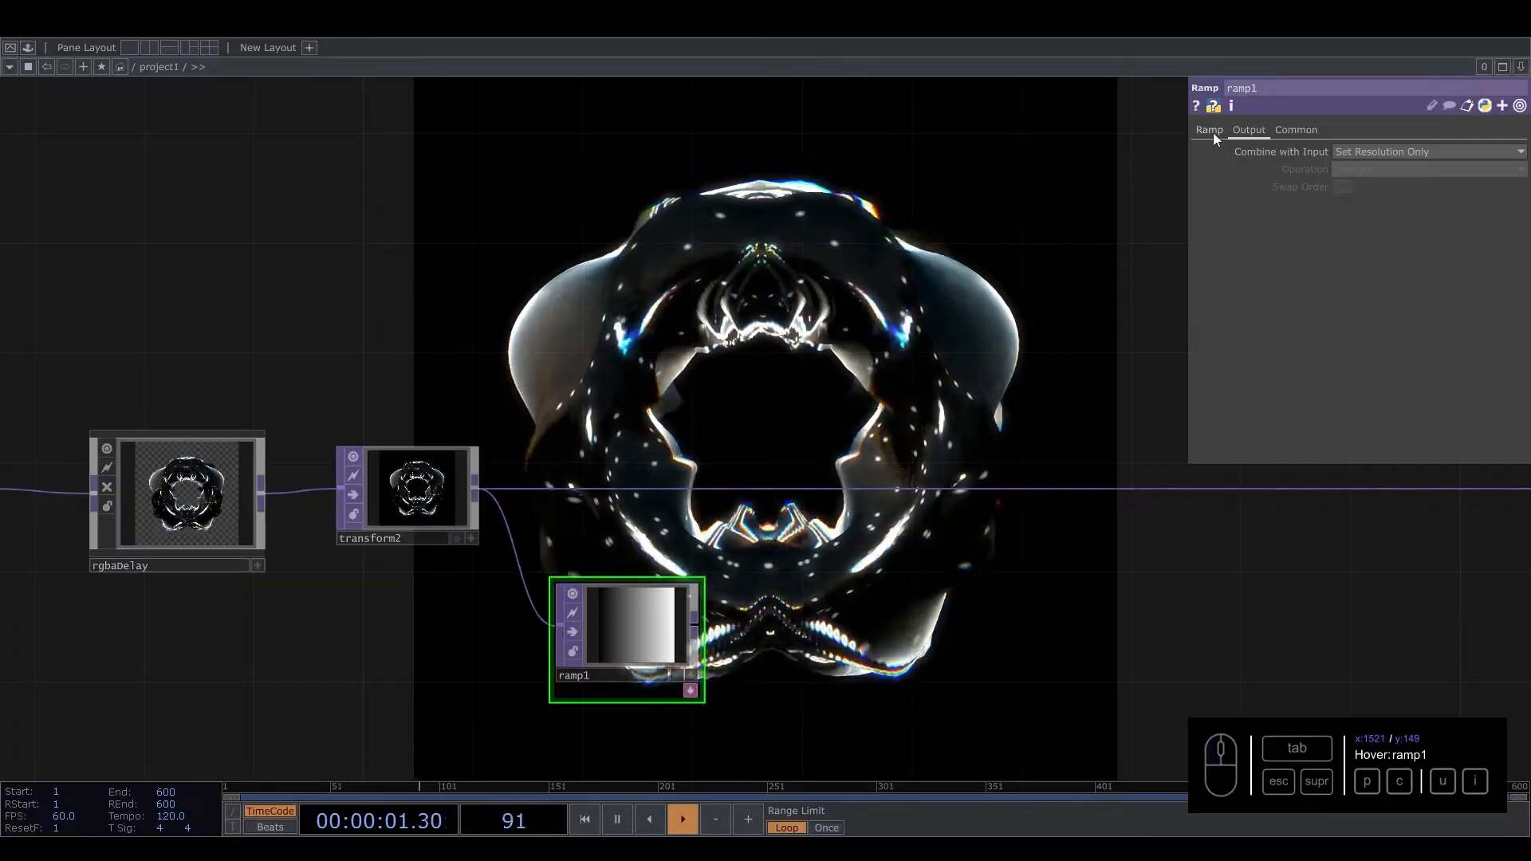
Step: Make ramp1 Vertical and give its gradient white keys at about one third and two thirds, leaving both ends black
{"action": "left_click", "coordinate": [1213, 132]}
{"action": "left_click", "coordinate": [1397, 261]}
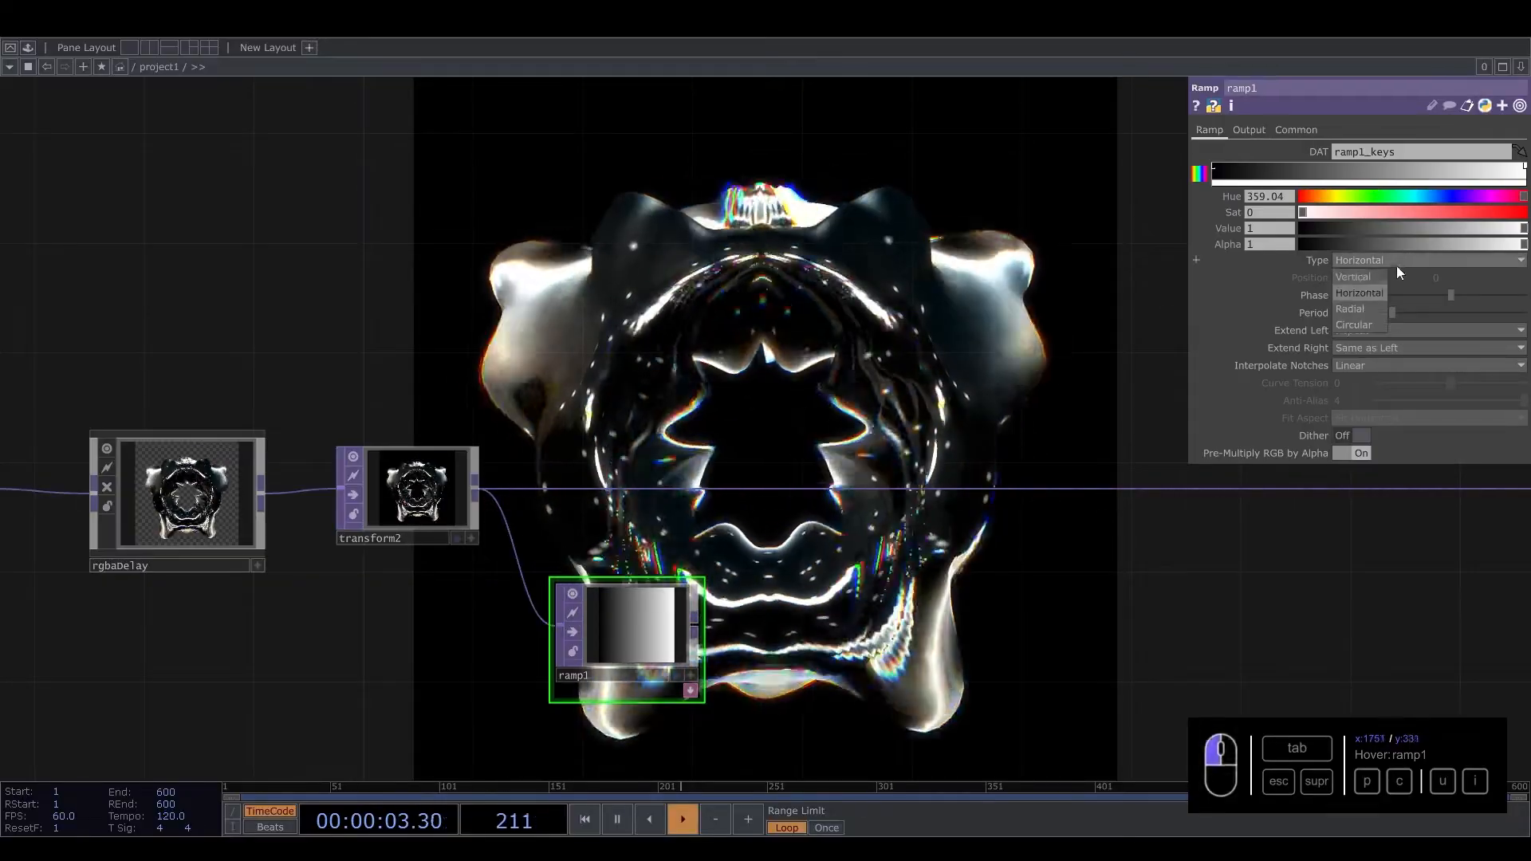
{"action": "left_click", "coordinate": [1366, 278]}
{"action": "left_click_drag", "start_coordinate": [1524, 166], "coordinate": [1310, 168]}
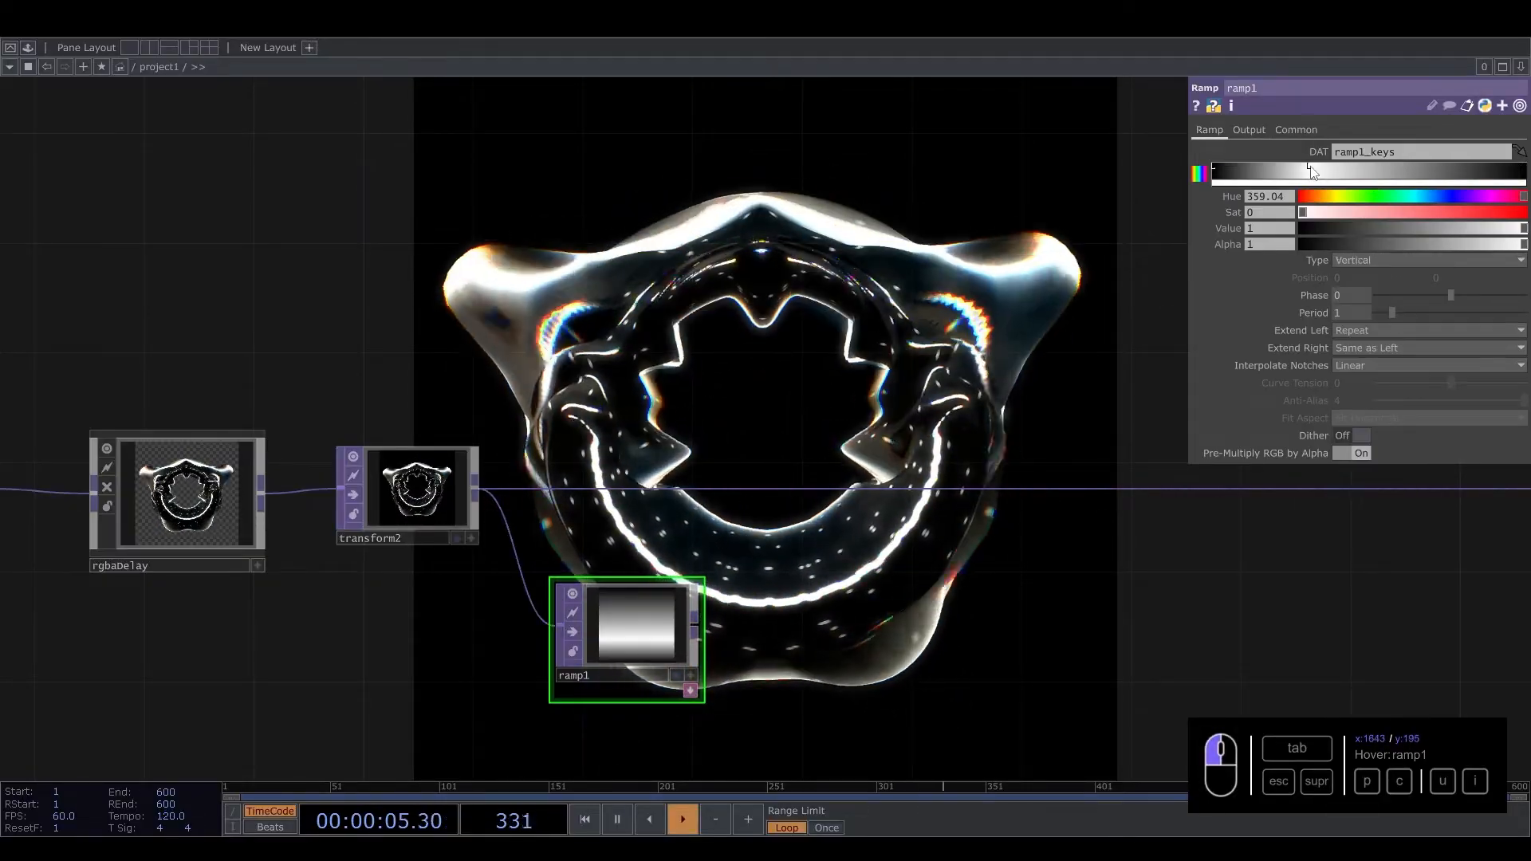
{"action": "left_click", "coordinate": [1415, 167]}
{"action": "left_click_drag", "start_coordinate": [1422, 228], "coordinate": [1525, 229]}
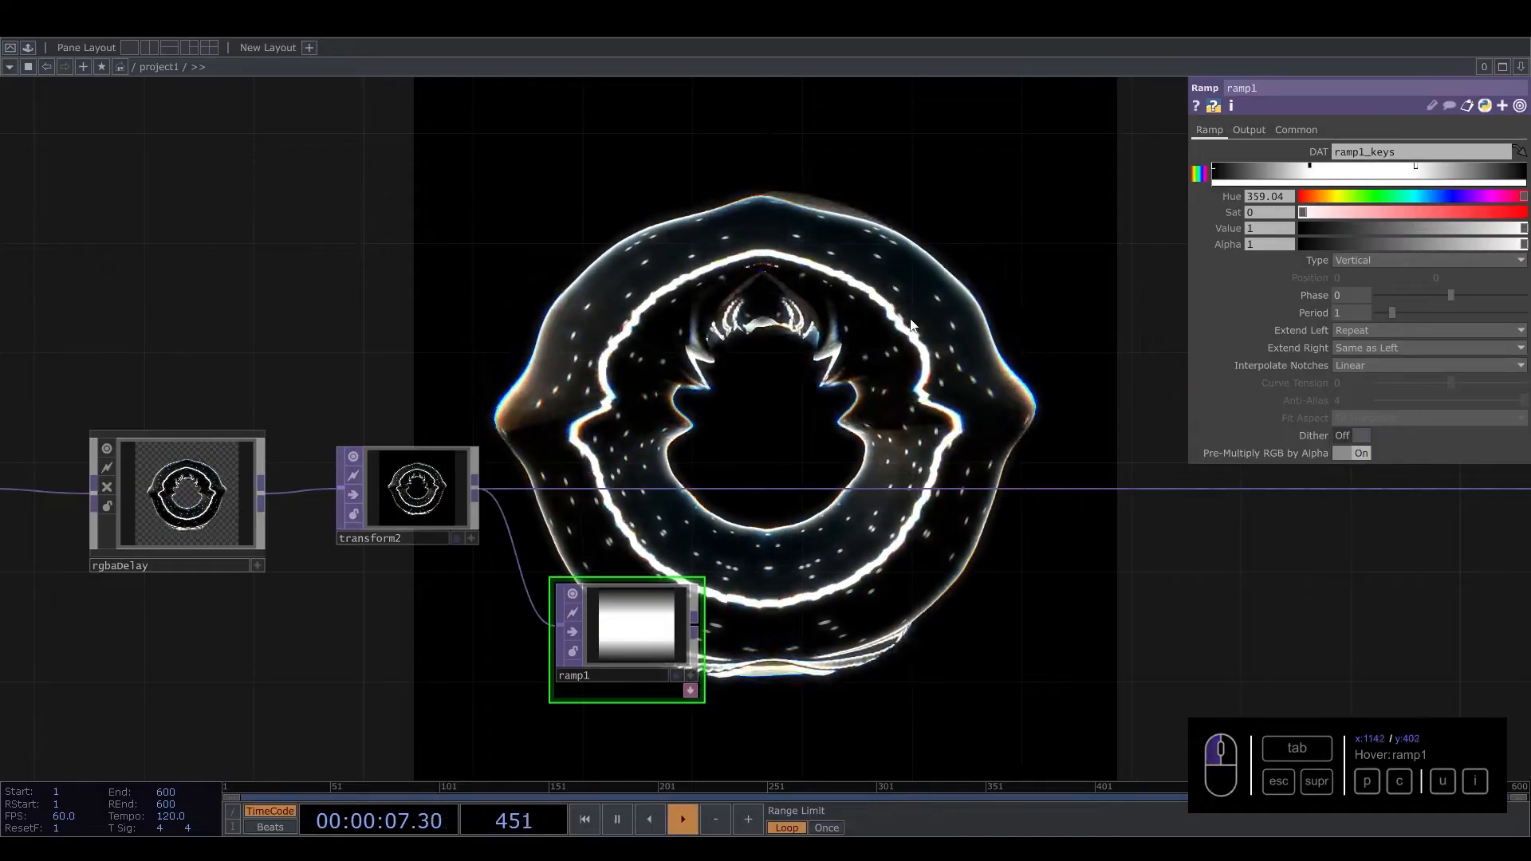
Step: Insert a Luma Blur TOP between transform2 and out1 and wire ramp1 into its second input
{"action": "right_click", "coordinate": [810, 476]}
{"action": "left_click", "coordinate": [836, 474]}
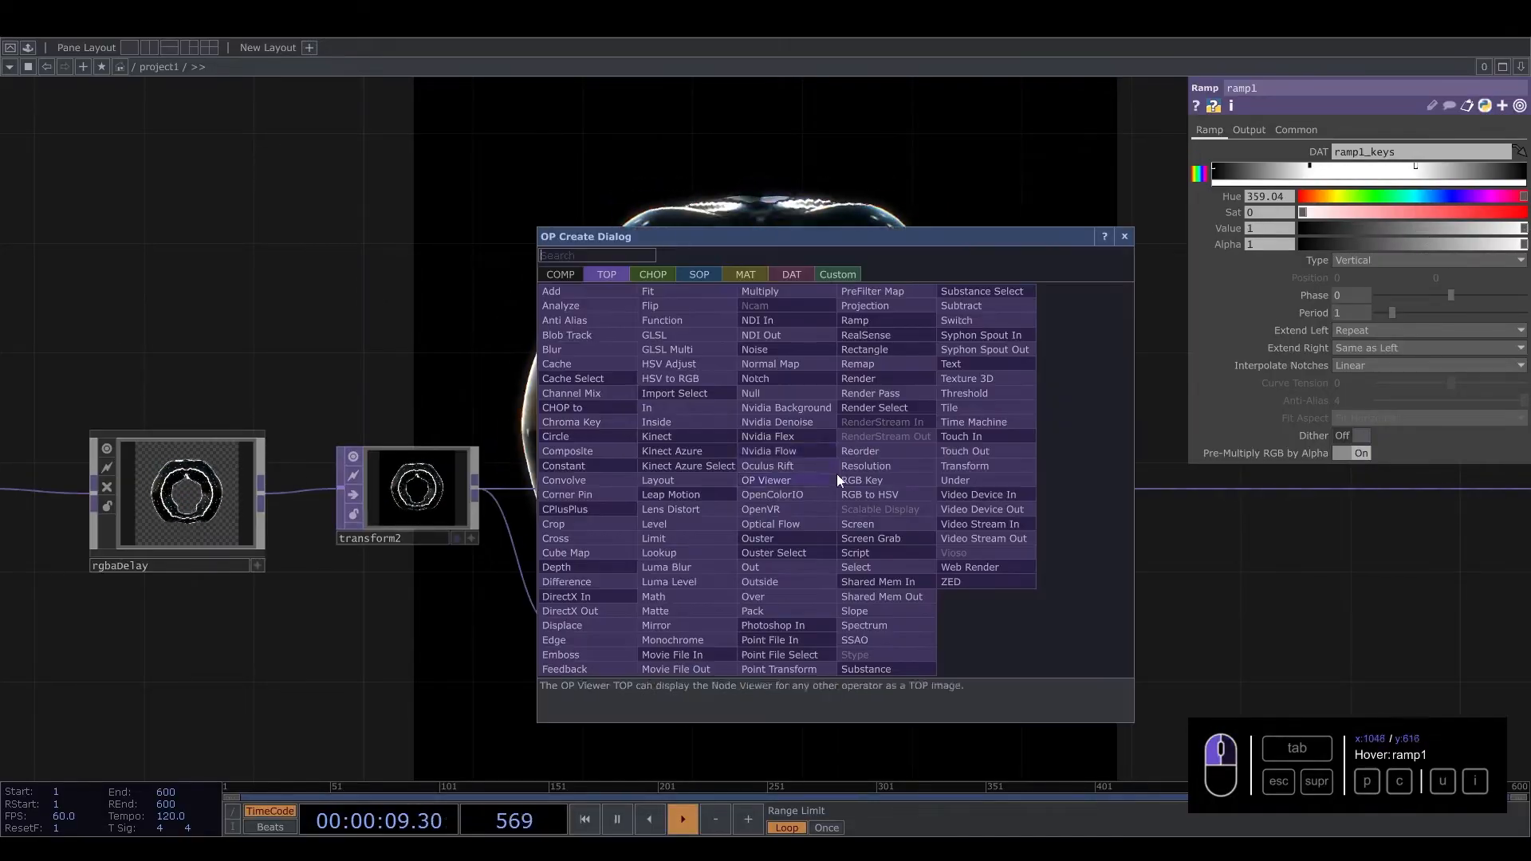
{"action": "type", "text": "luma"}
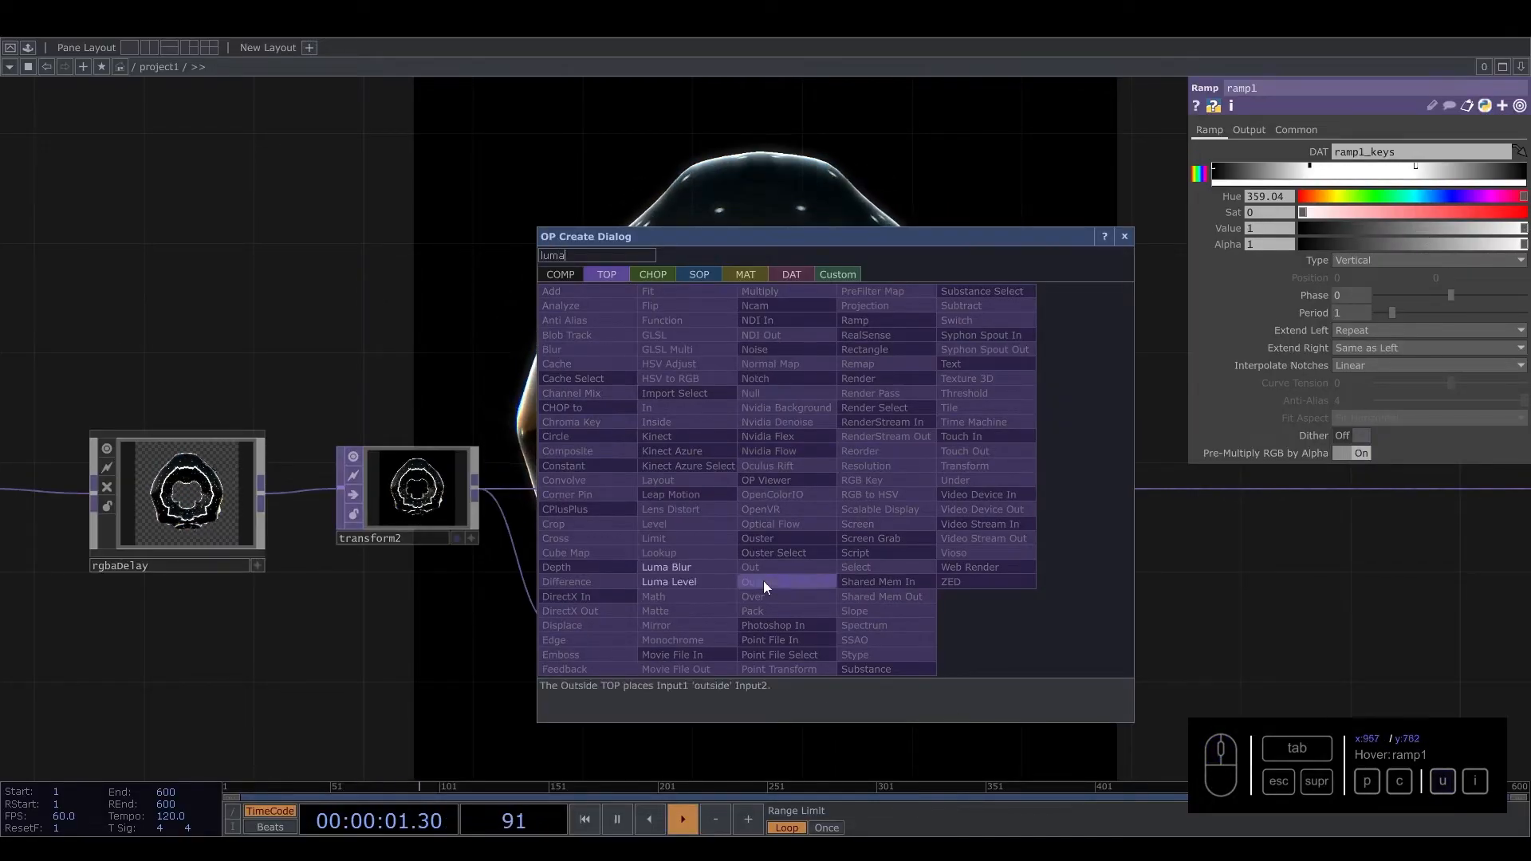
{"action": "left_click", "coordinate": [728, 562]}
{"action": "left_click", "coordinate": [869, 491]}
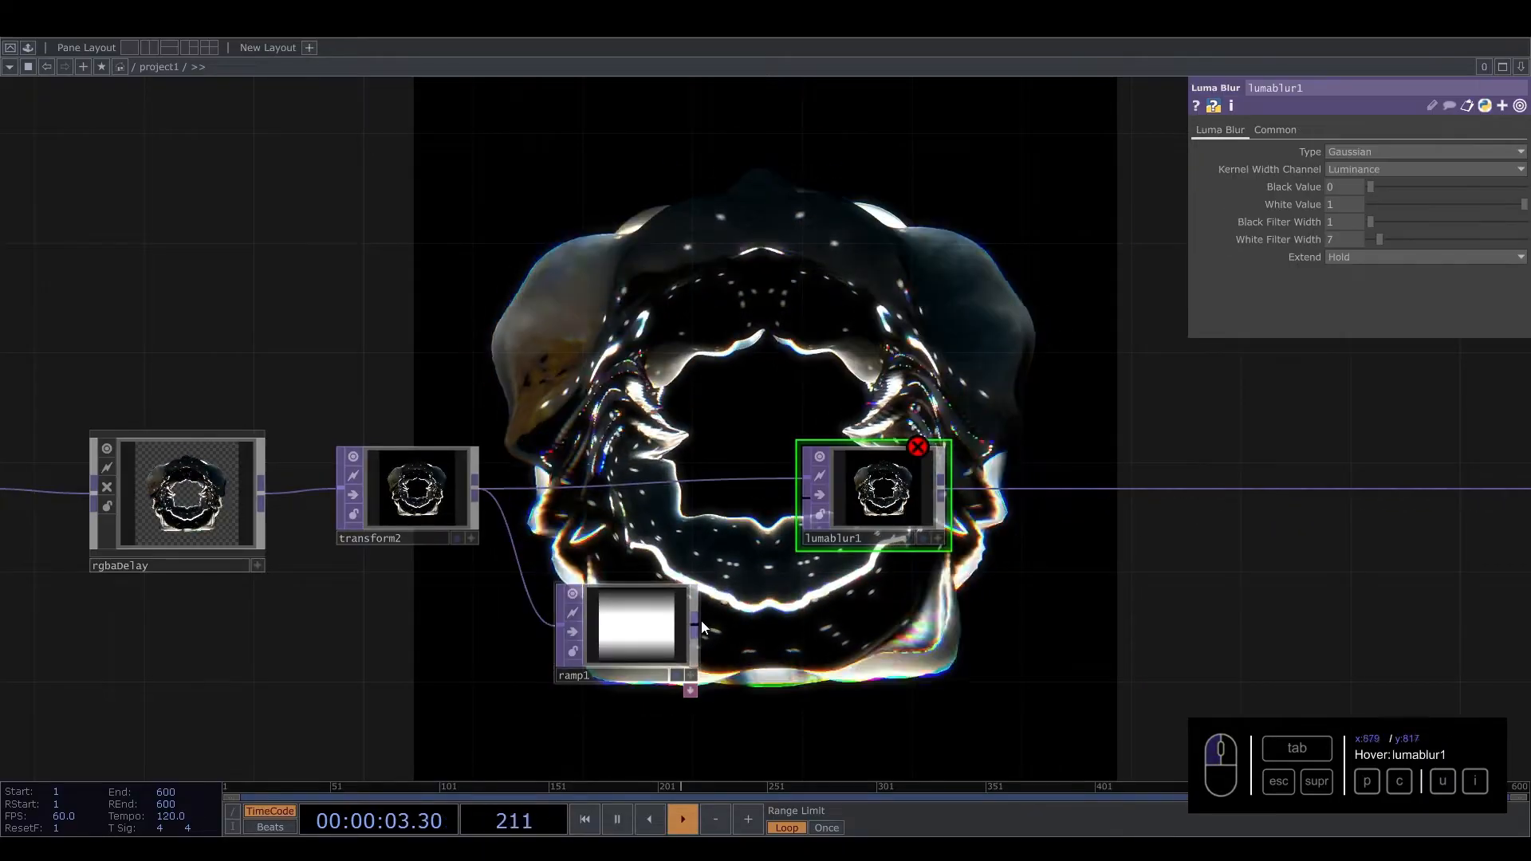
{"action": "left_click_drag", "start_coordinate": [699, 623], "coordinate": [804, 514]}
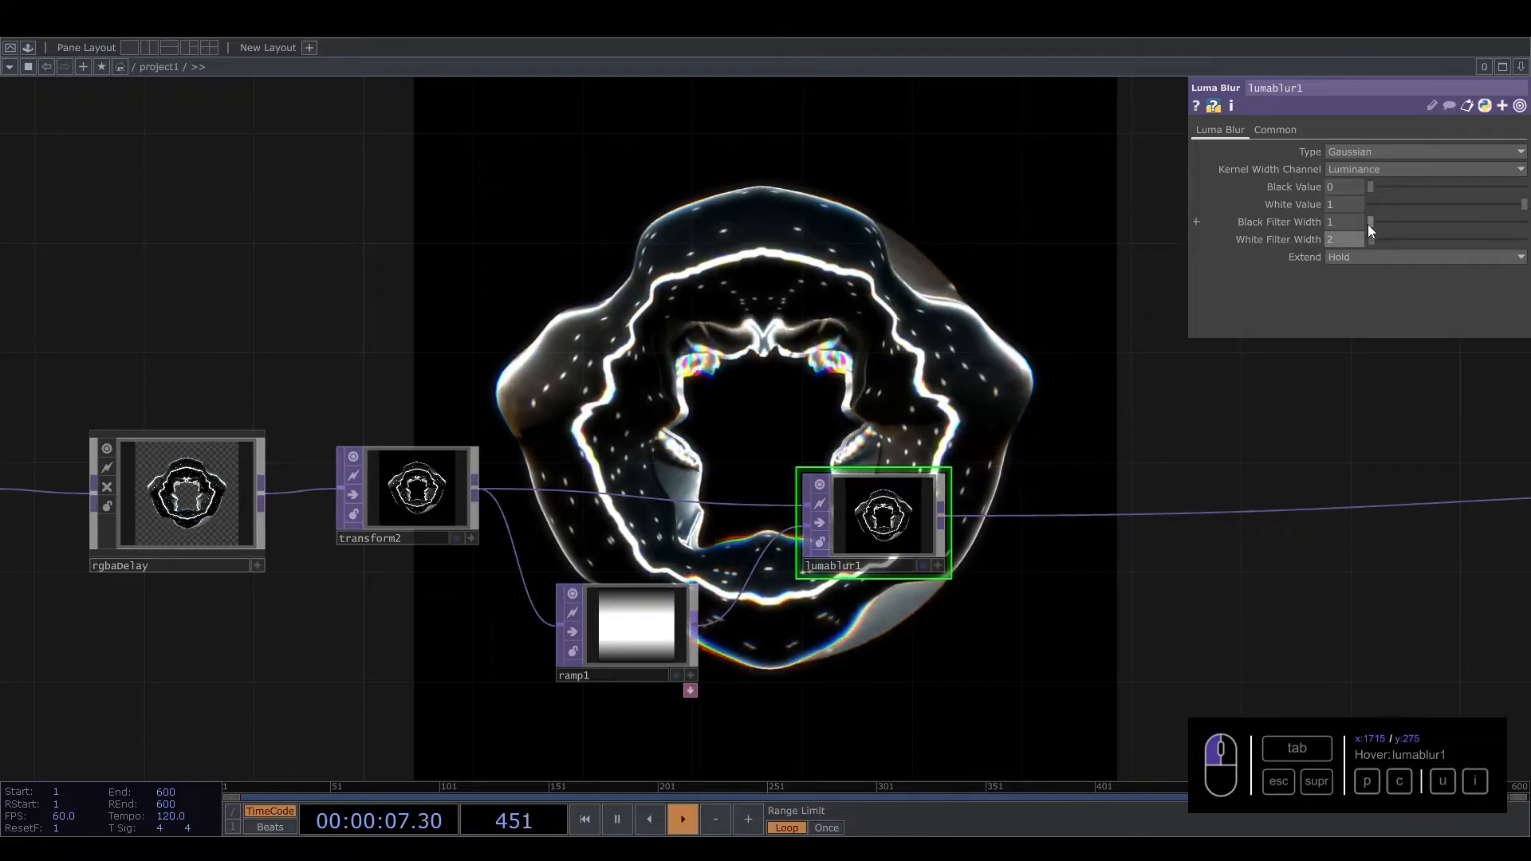
Step: Set lumablur1's White Filter Width to 2 and Black Filter Width to 25
{"action": "left_click_drag", "start_coordinate": [1368, 224], "coordinate": [1458, 224]}
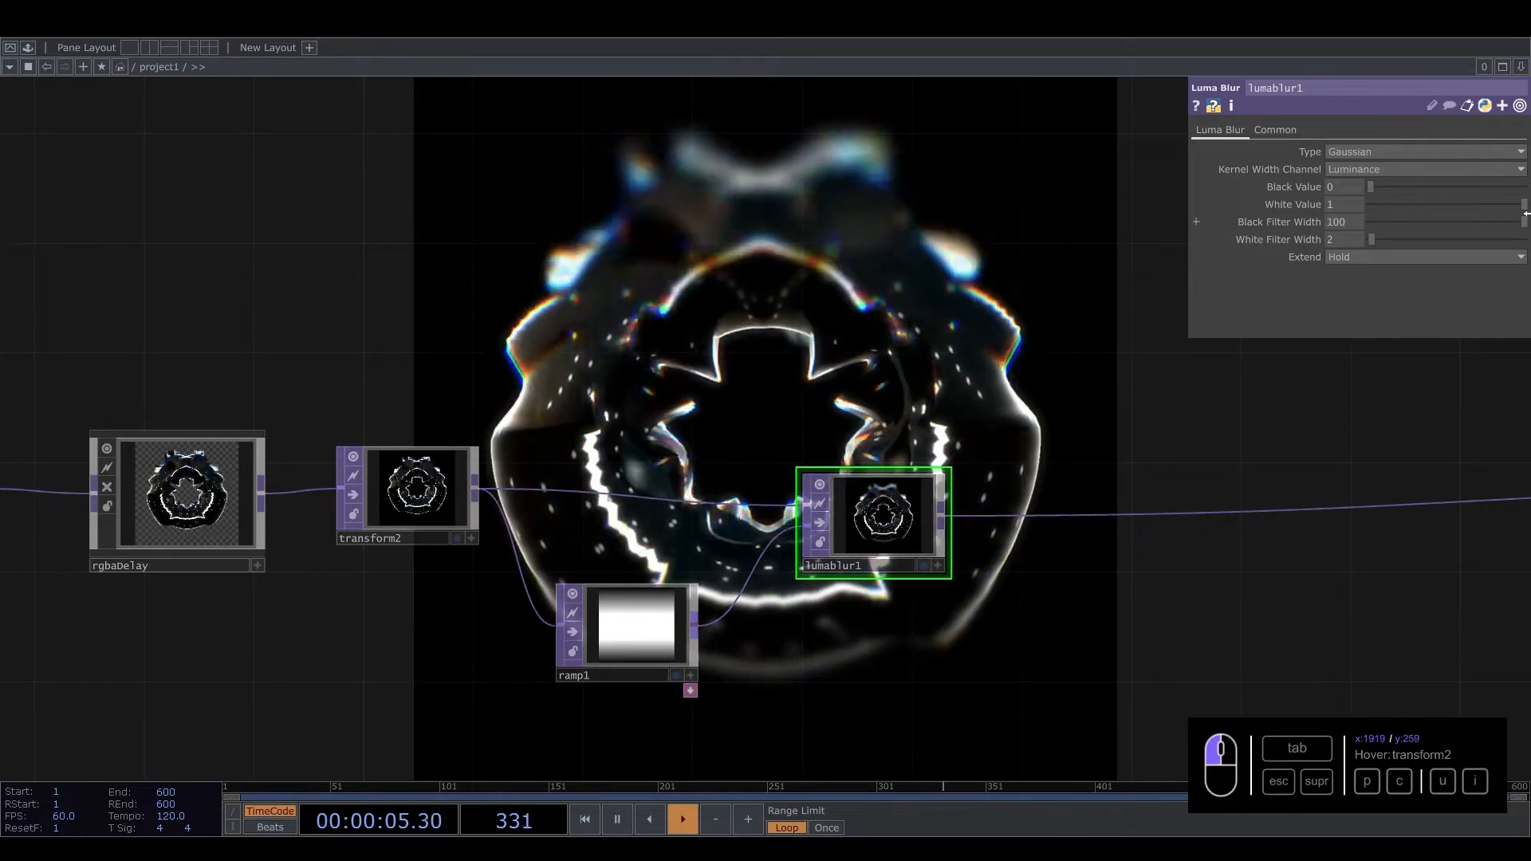
{"action": "left_click_drag", "start_coordinate": [1509, 214], "coordinate": [1468, 212]}
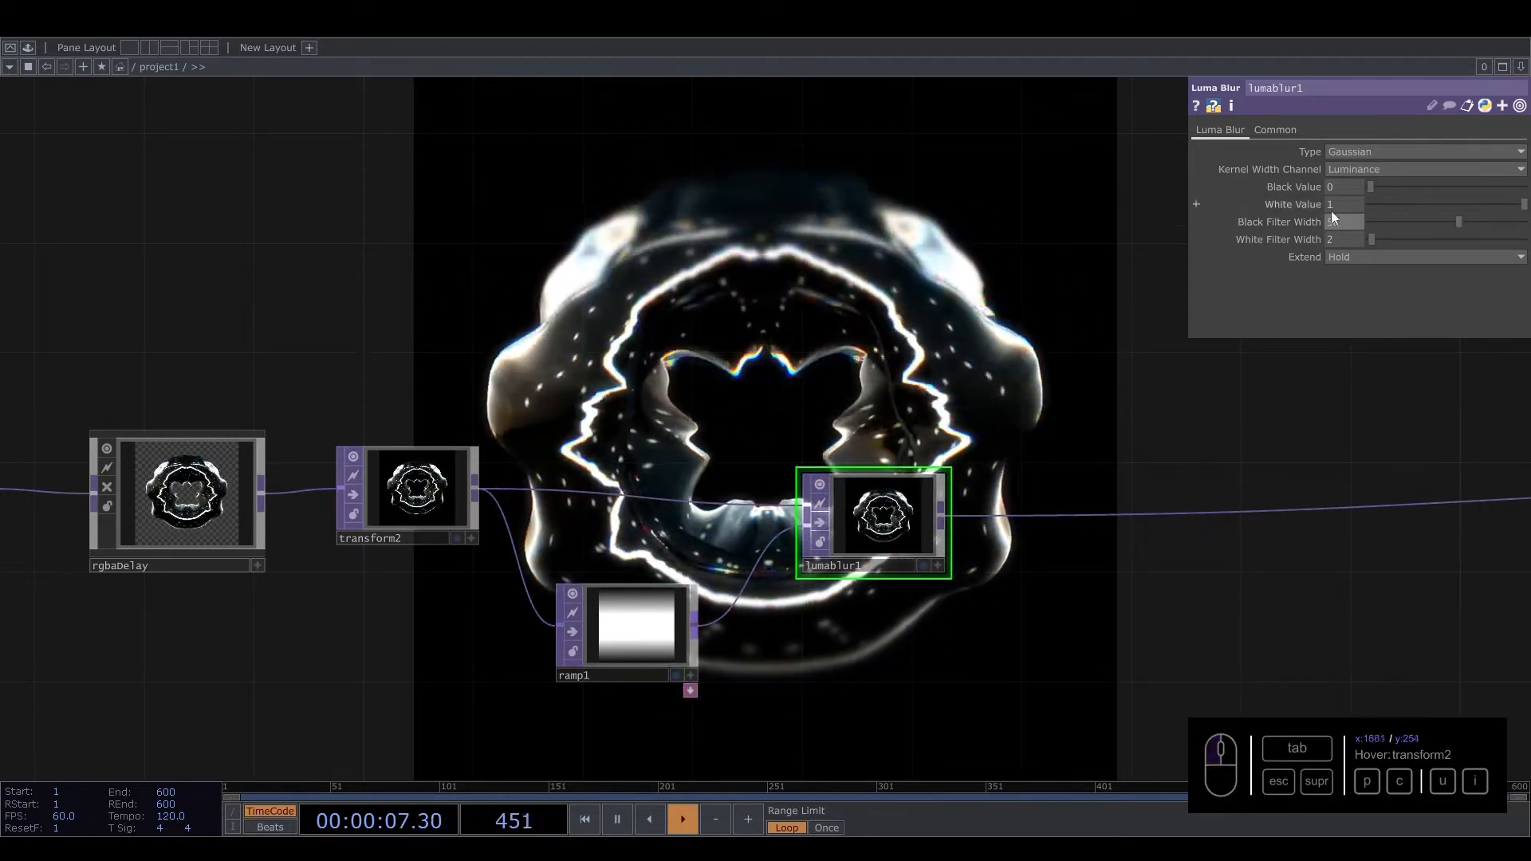
{"action": "type", "text": "25"}
{"action": "key", "text": "Return"}
Step: Insert a Null TOP between lumablur1 and out1
{"action": "left_click_drag", "start_coordinate": [925, 381], "coordinate": [652, 437]}
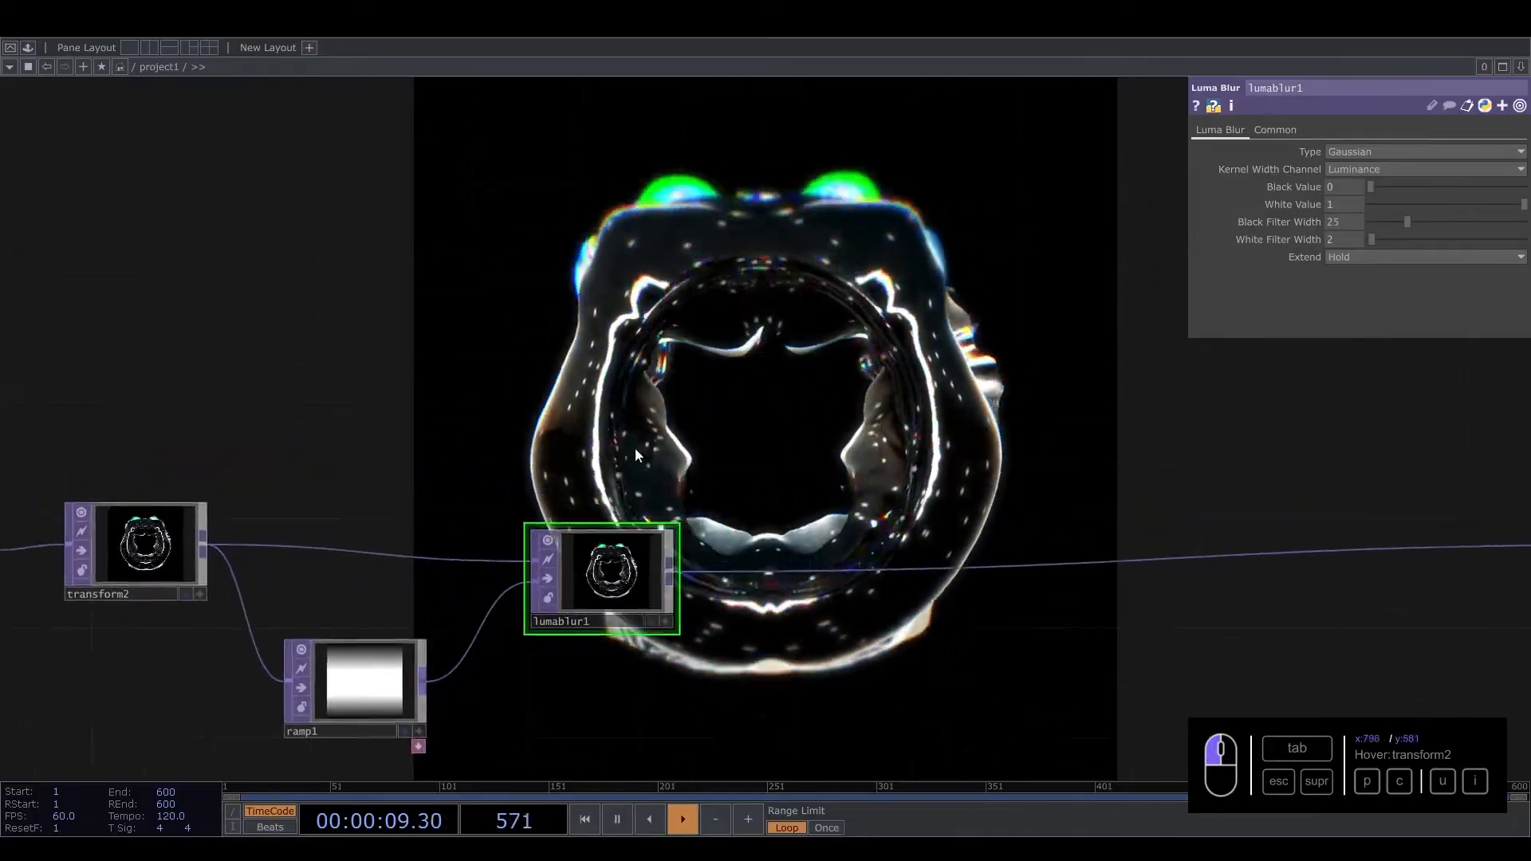
{"action": "left_click_drag", "start_coordinate": [830, 448], "coordinate": [662, 369]}
{"action": "left_click_drag", "start_coordinate": [748, 441], "coordinate": [724, 402]}
{"action": "right_click", "coordinate": [610, 454]}
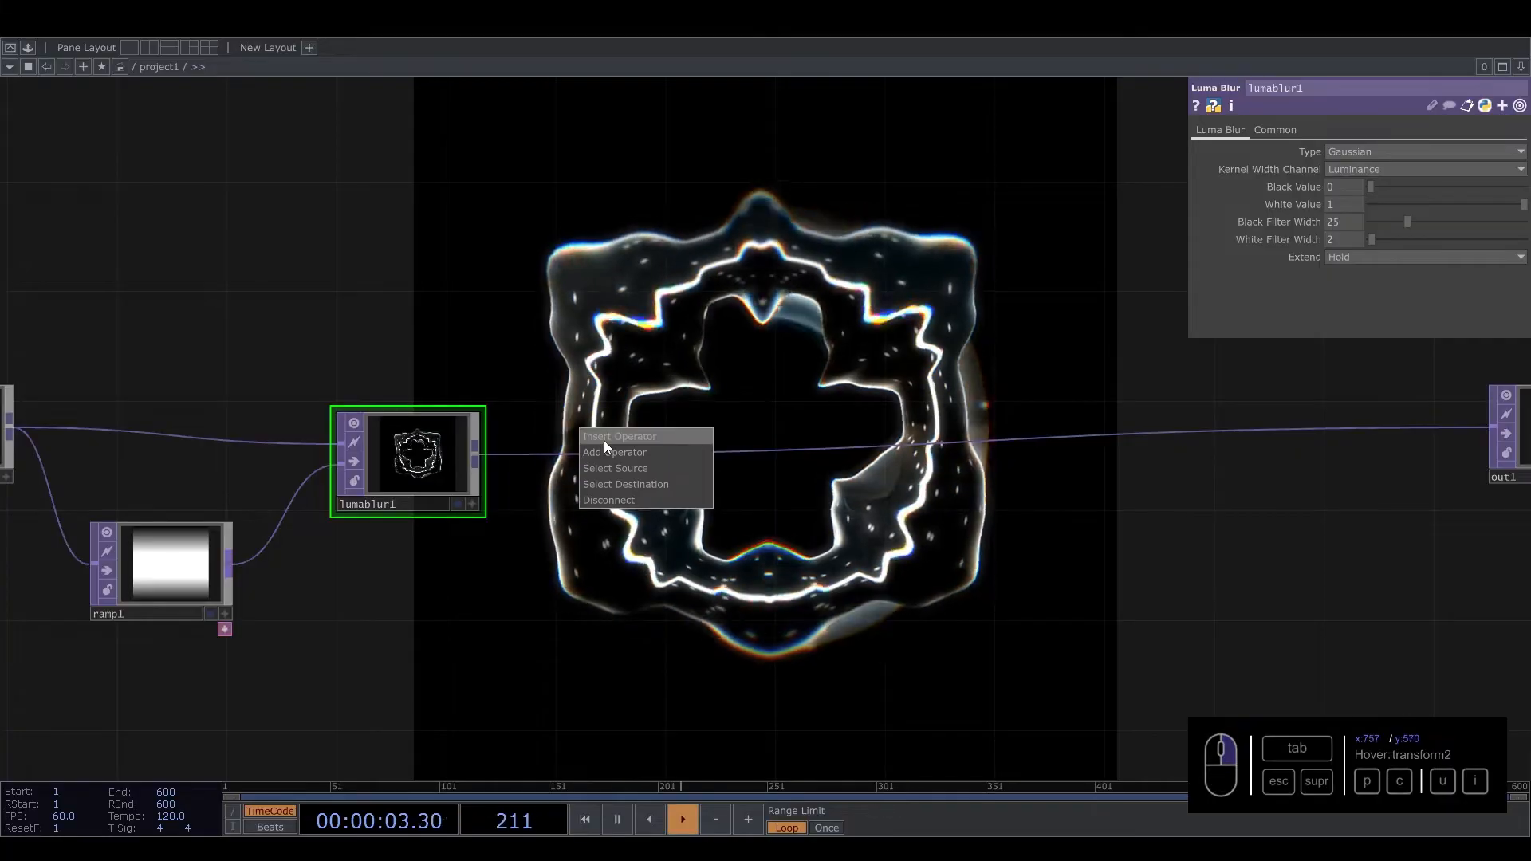
{"action": "left_click", "coordinate": [603, 440]}
{"action": "type", "text": "nul"}
{"action": "left_click", "coordinate": [513, 357]}
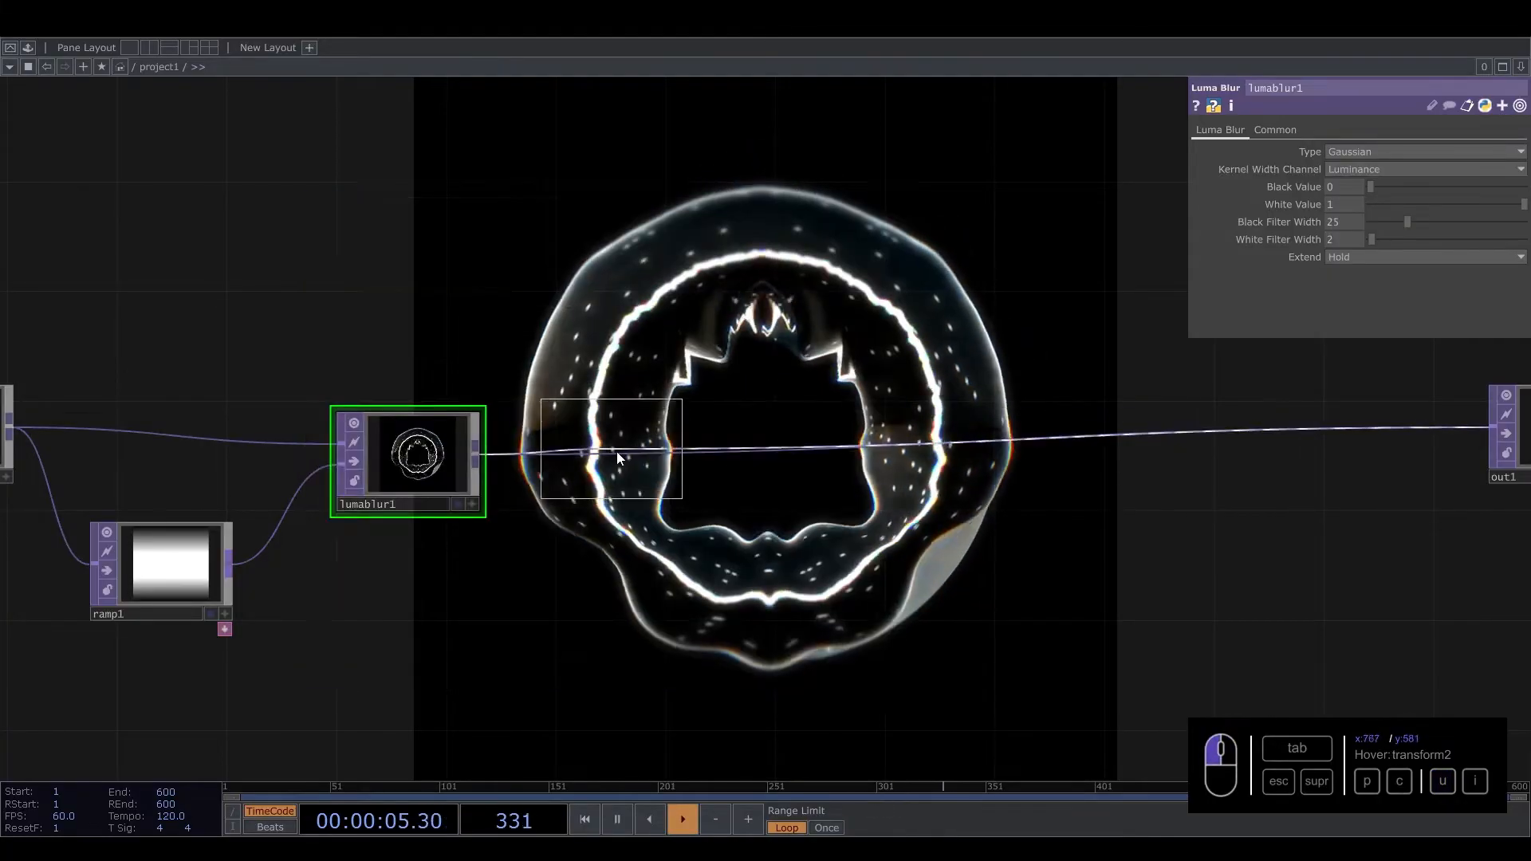
{"action": "left_click", "coordinate": [612, 456]}
Step: Branch a Noise TOP off null1's output and place it below the main wire
{"action": "left_click_drag", "start_coordinate": [776, 494], "coordinate": [543, 456]}
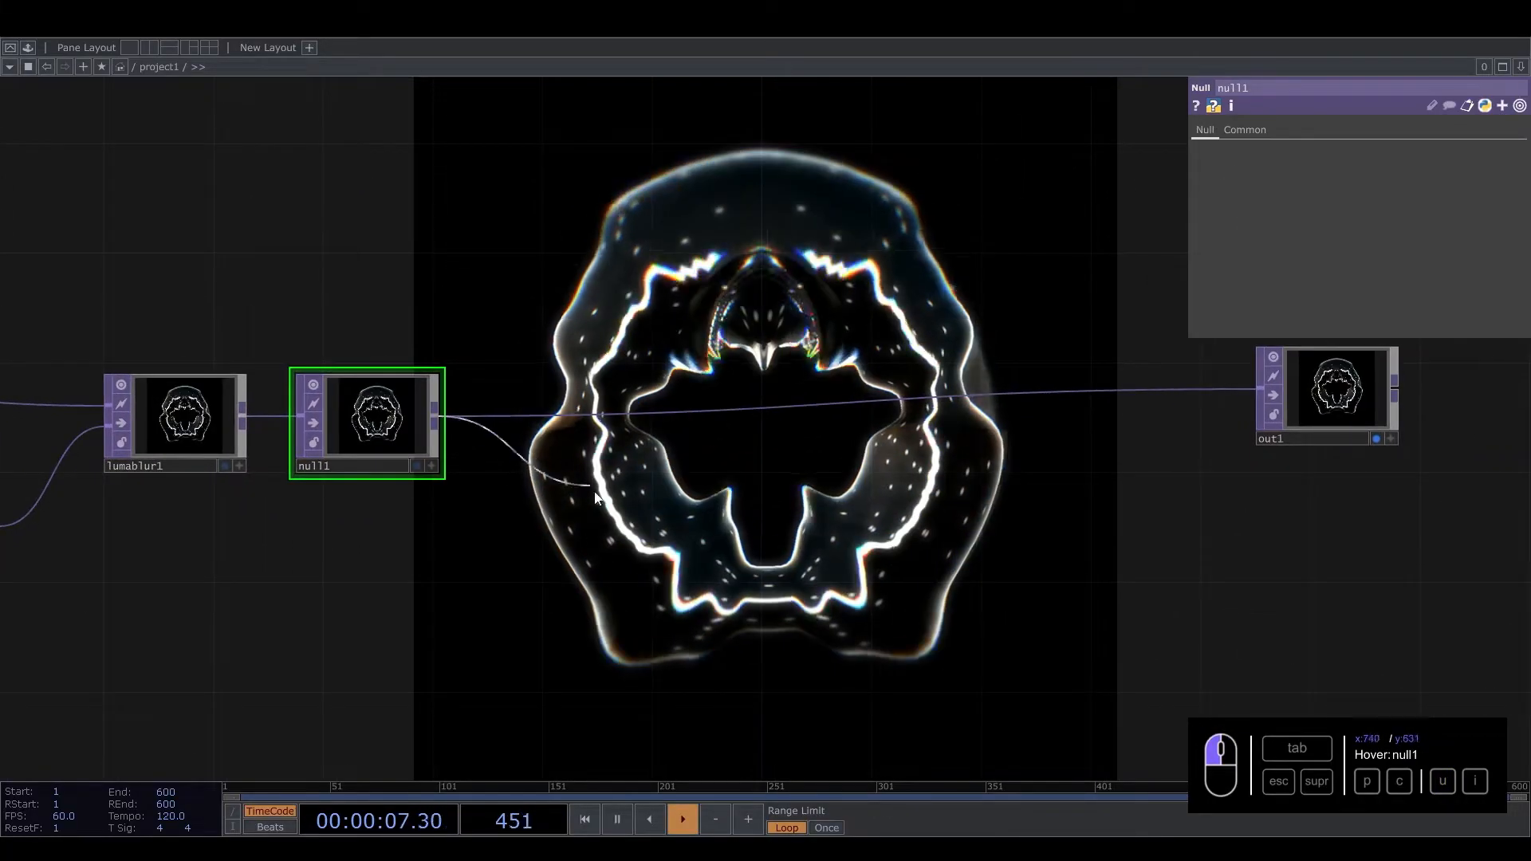
{"action": "key", "text": "Tab"}
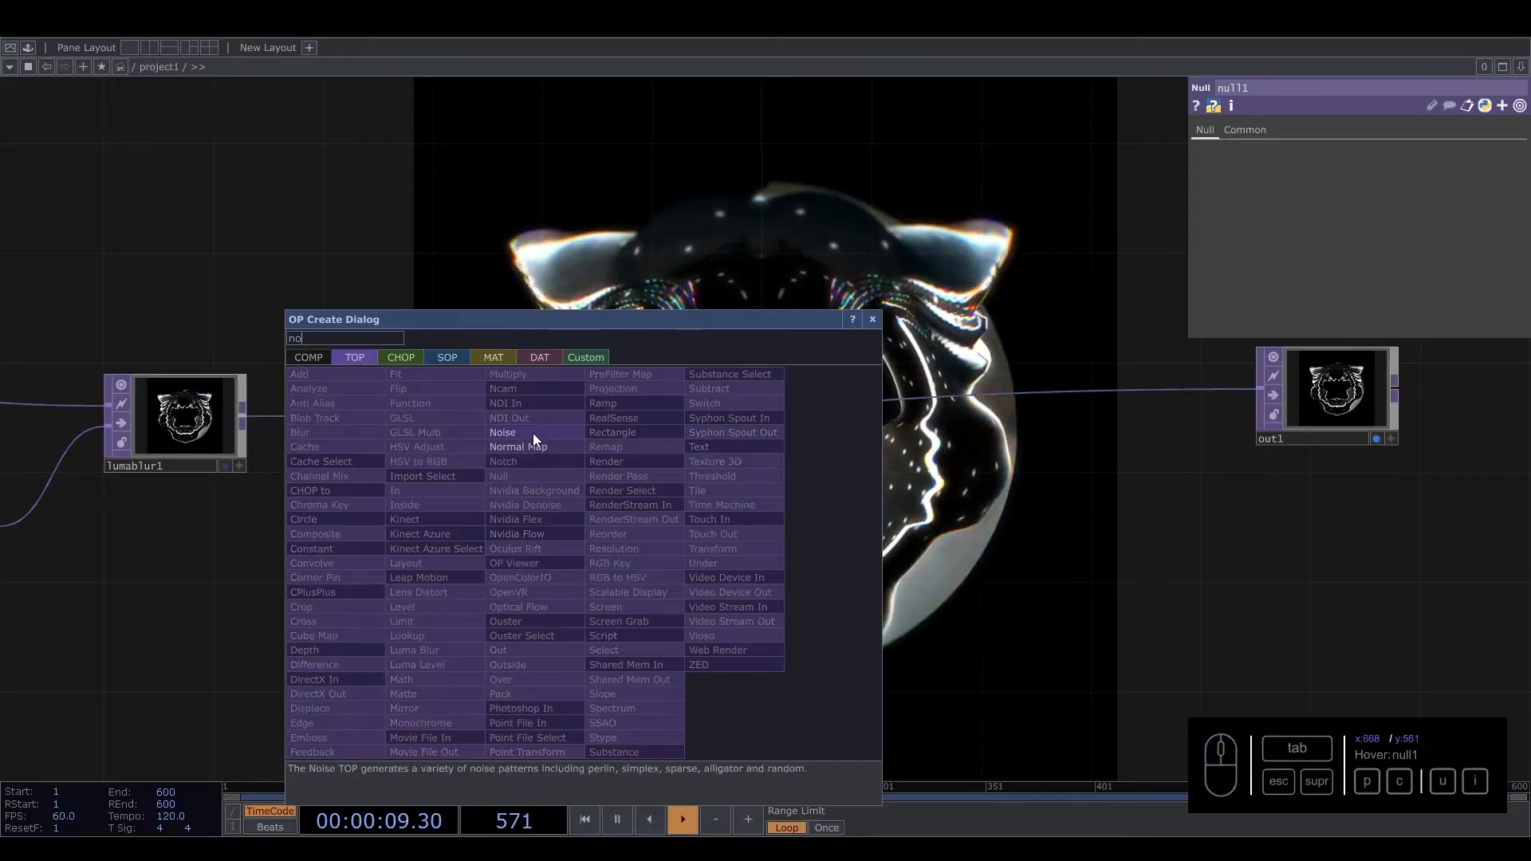
{"action": "left_click", "coordinate": [502, 433]}
{"action": "left_click", "coordinate": [593, 540]}
{"action": "left_click_drag", "start_coordinate": [593, 545], "coordinate": [620, 518]}
Step: Make noise3 output only noise without its input image and set its Period to 0
{"action": "left_click", "coordinate": [1304, 130]}
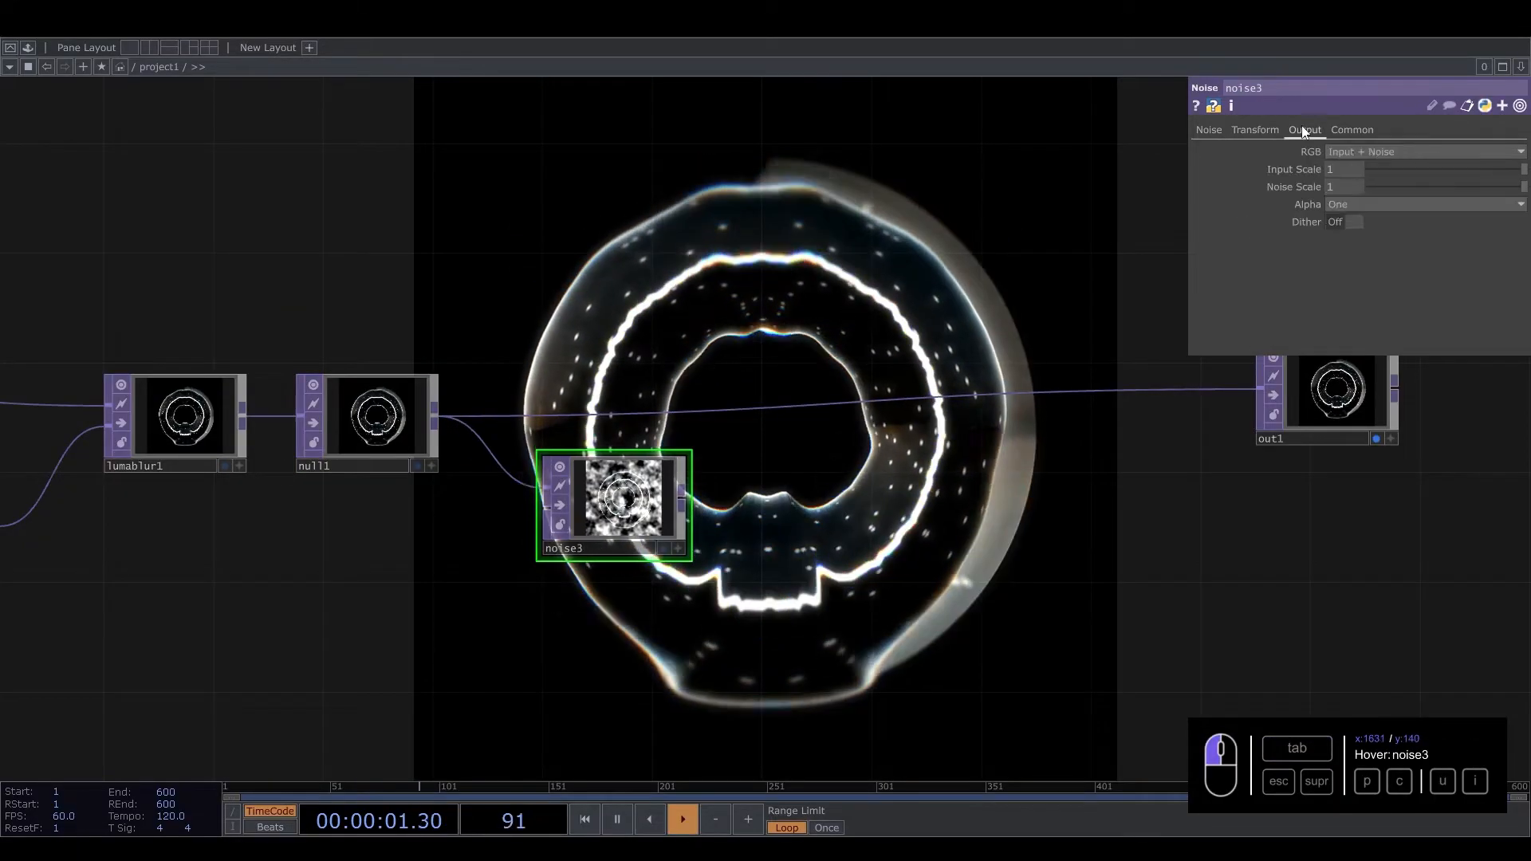
{"action": "left_click", "coordinate": [1342, 168]}
{"action": "left_click", "coordinate": [1210, 124]}
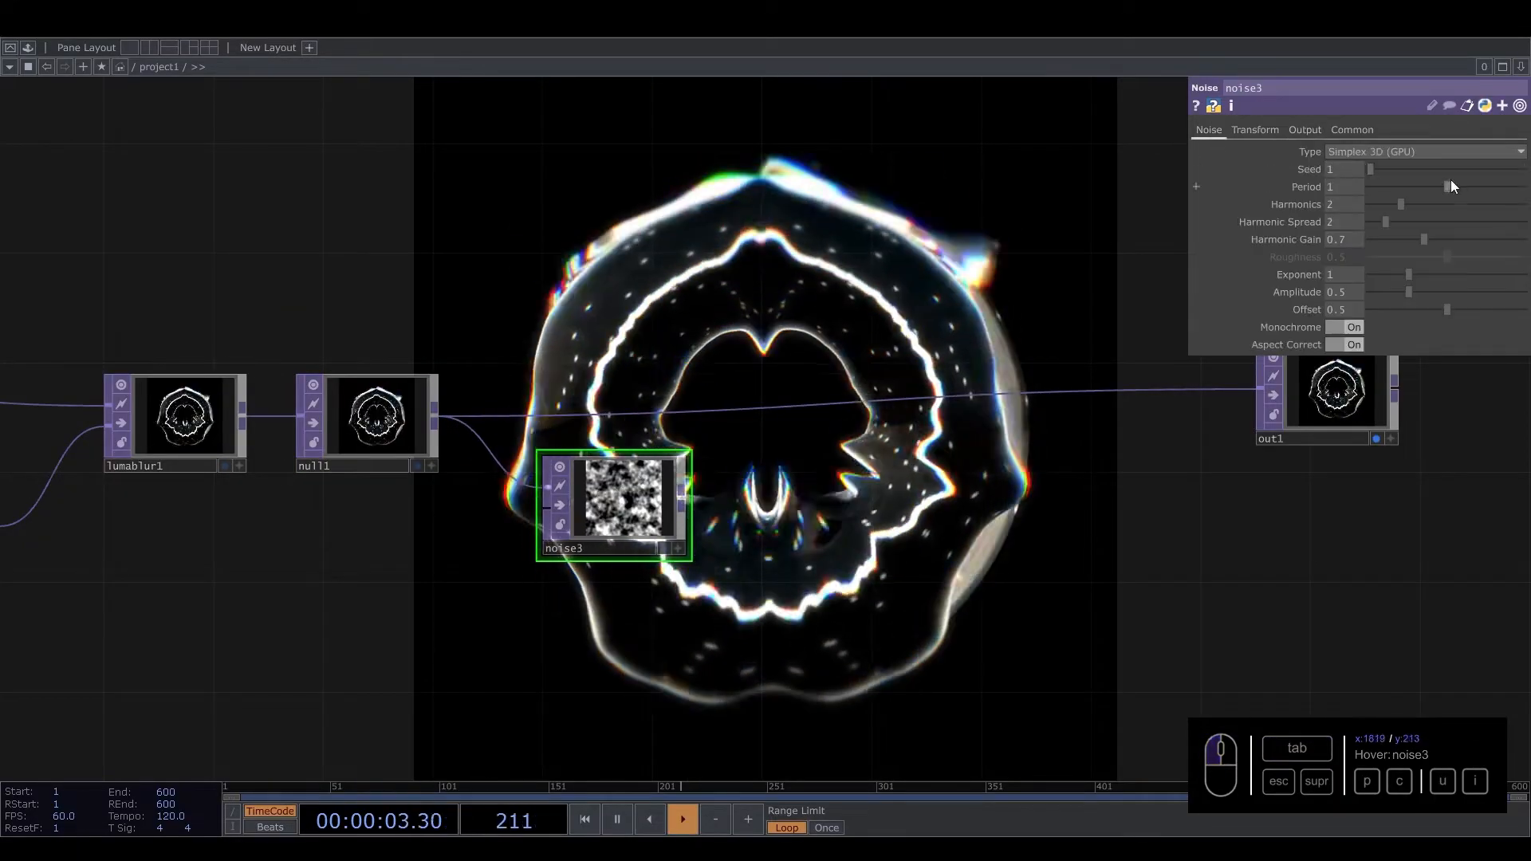
{"action": "left_click_drag", "start_coordinate": [1451, 183], "coordinate": [1252, 185]}
Step: Animate noise3 by setting its Translate 4D to the expression absTime.seconds * 0.2
{"action": "left_click", "coordinate": [1360, 134]}
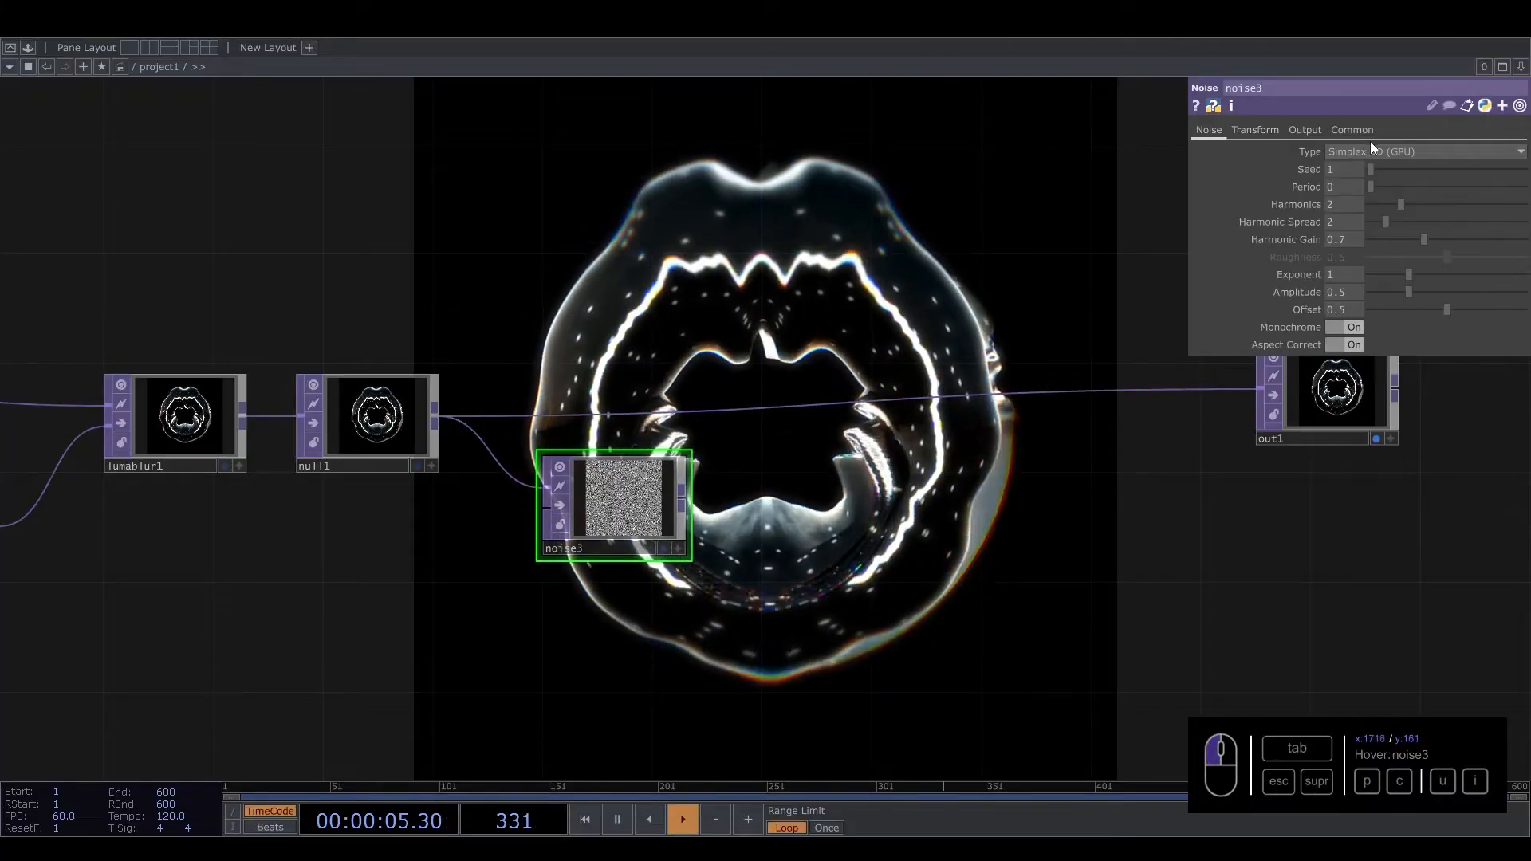
{"action": "left_click", "coordinate": [1352, 244]}
{"action": "left_click", "coordinate": [1250, 130]}
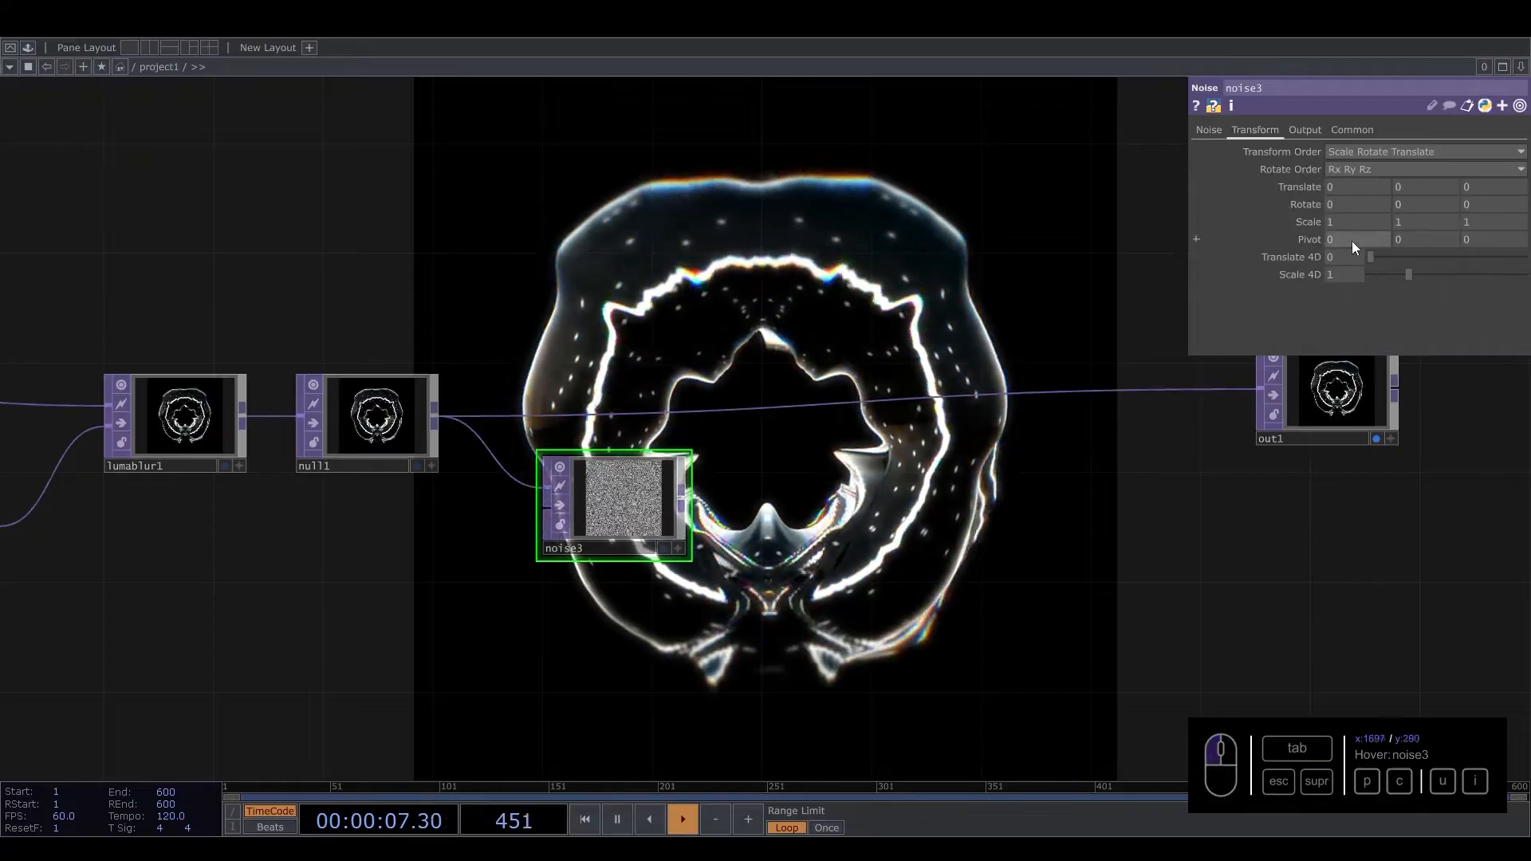
{"action": "left_click_drag", "start_coordinate": [1257, 261], "coordinate": [1246, 252]}
{"action": "type", "text": "absT"}
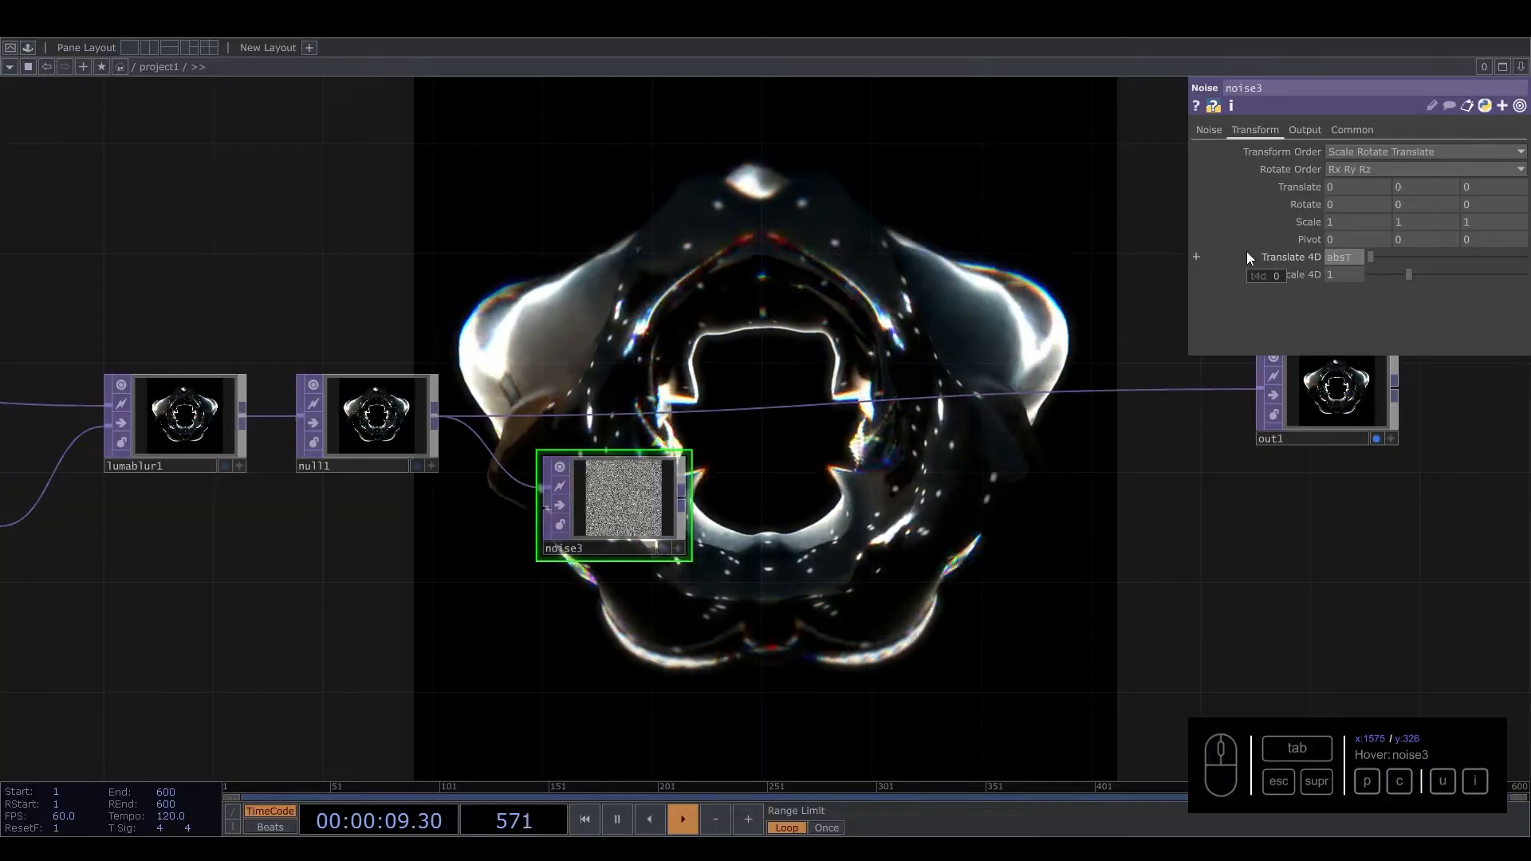
{"action": "type", "text": "ime.seconds"}
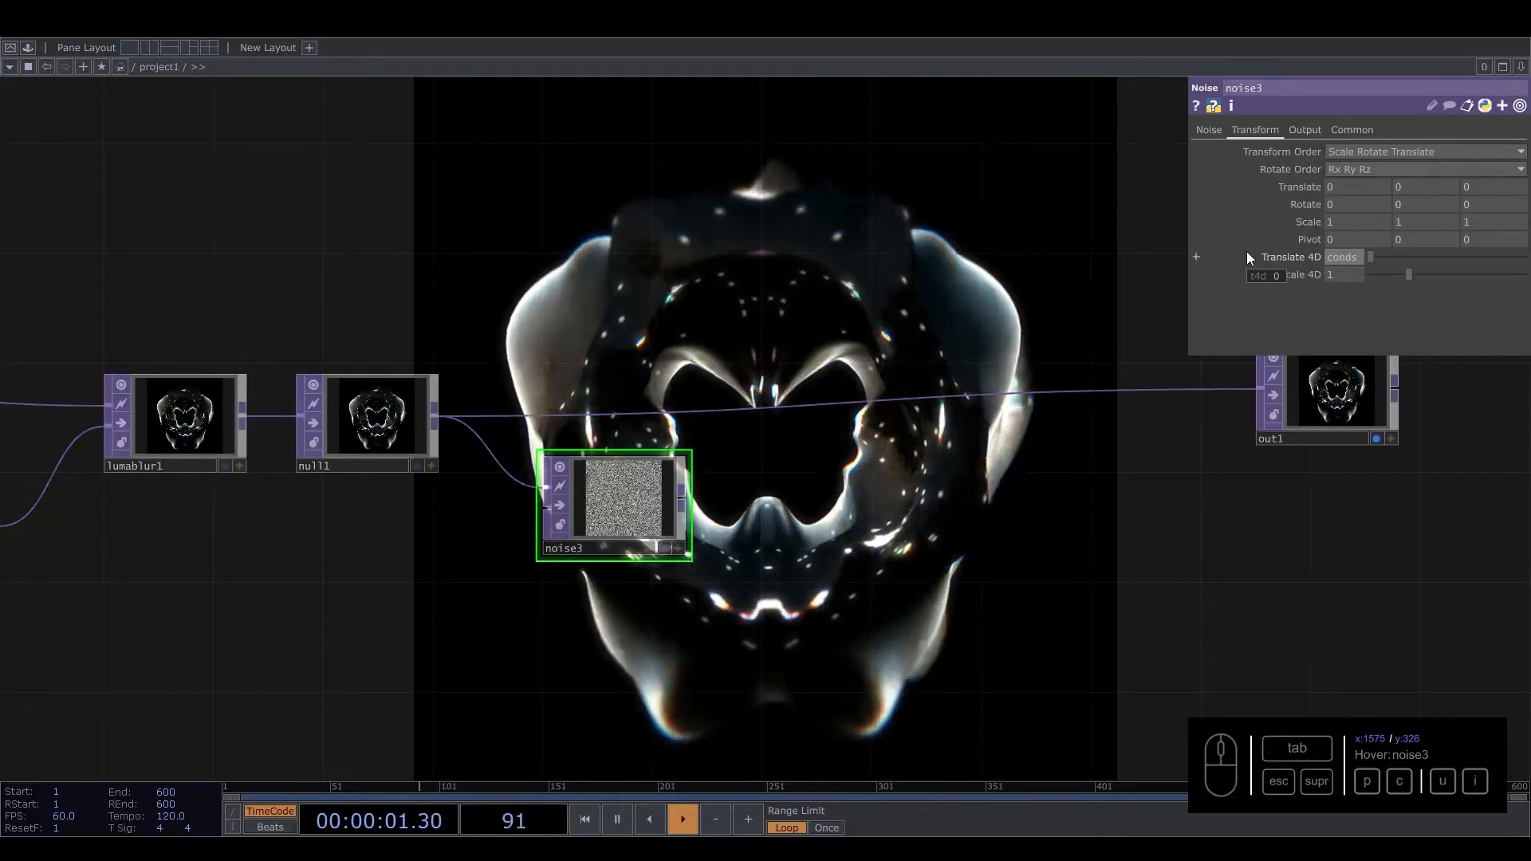
{"action": "key", "text": "Return"}
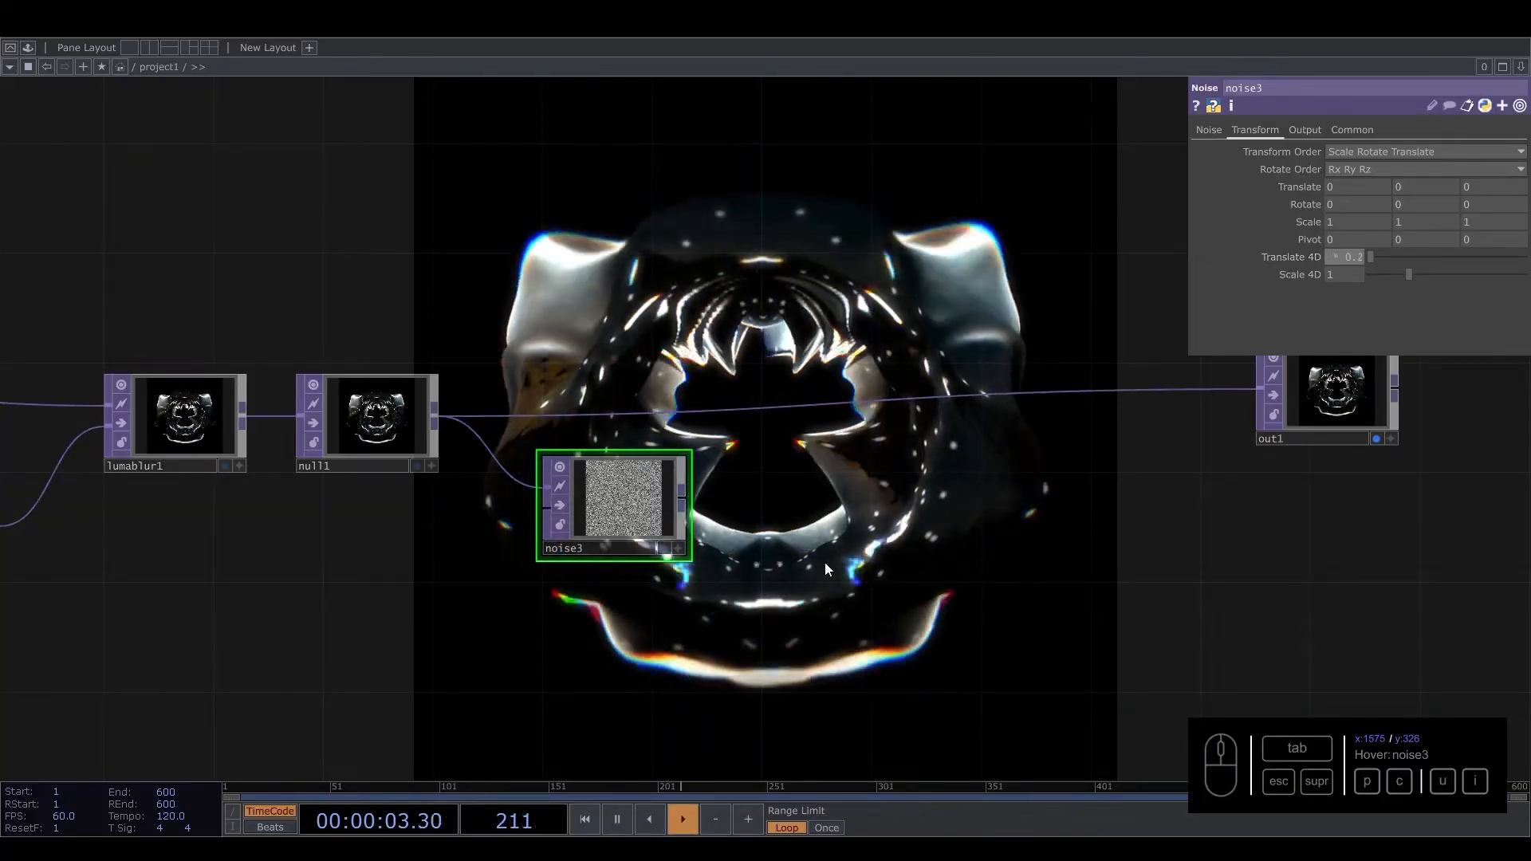
Step: Check the animated noise up close and append a Level TOP after noise3
{"action": "scroll", "coordinate": [561, 517], "scroll_direction": "up", "scroll_amount": 2}
{"action": "scroll", "coordinate": [840, 485], "scroll_direction": "up", "scroll_amount": 5}
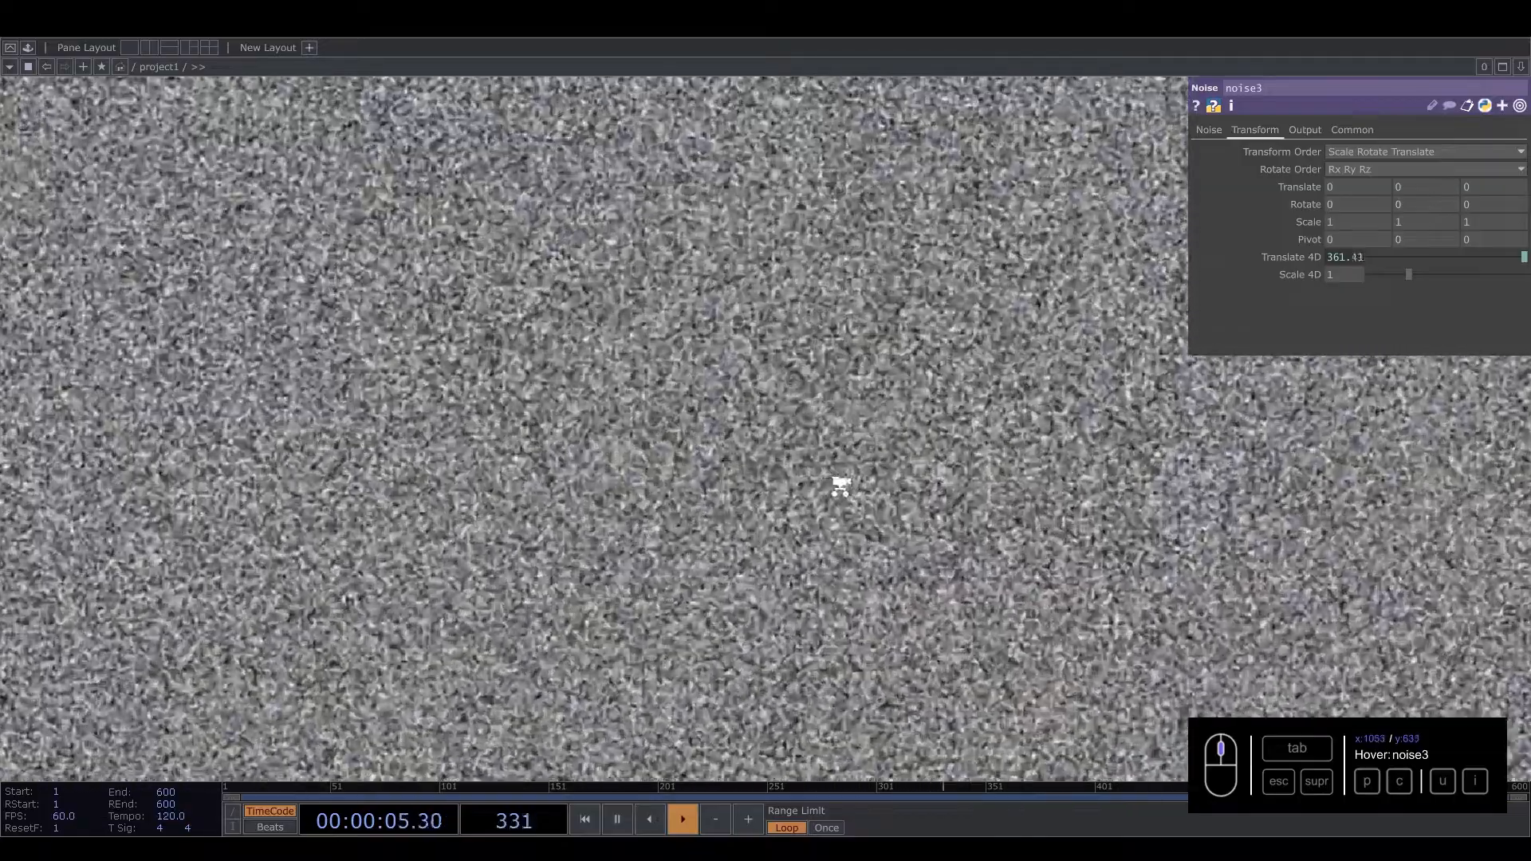
{"action": "scroll", "coordinate": [837, 485], "scroll_direction": "down", "scroll_amount": 8}
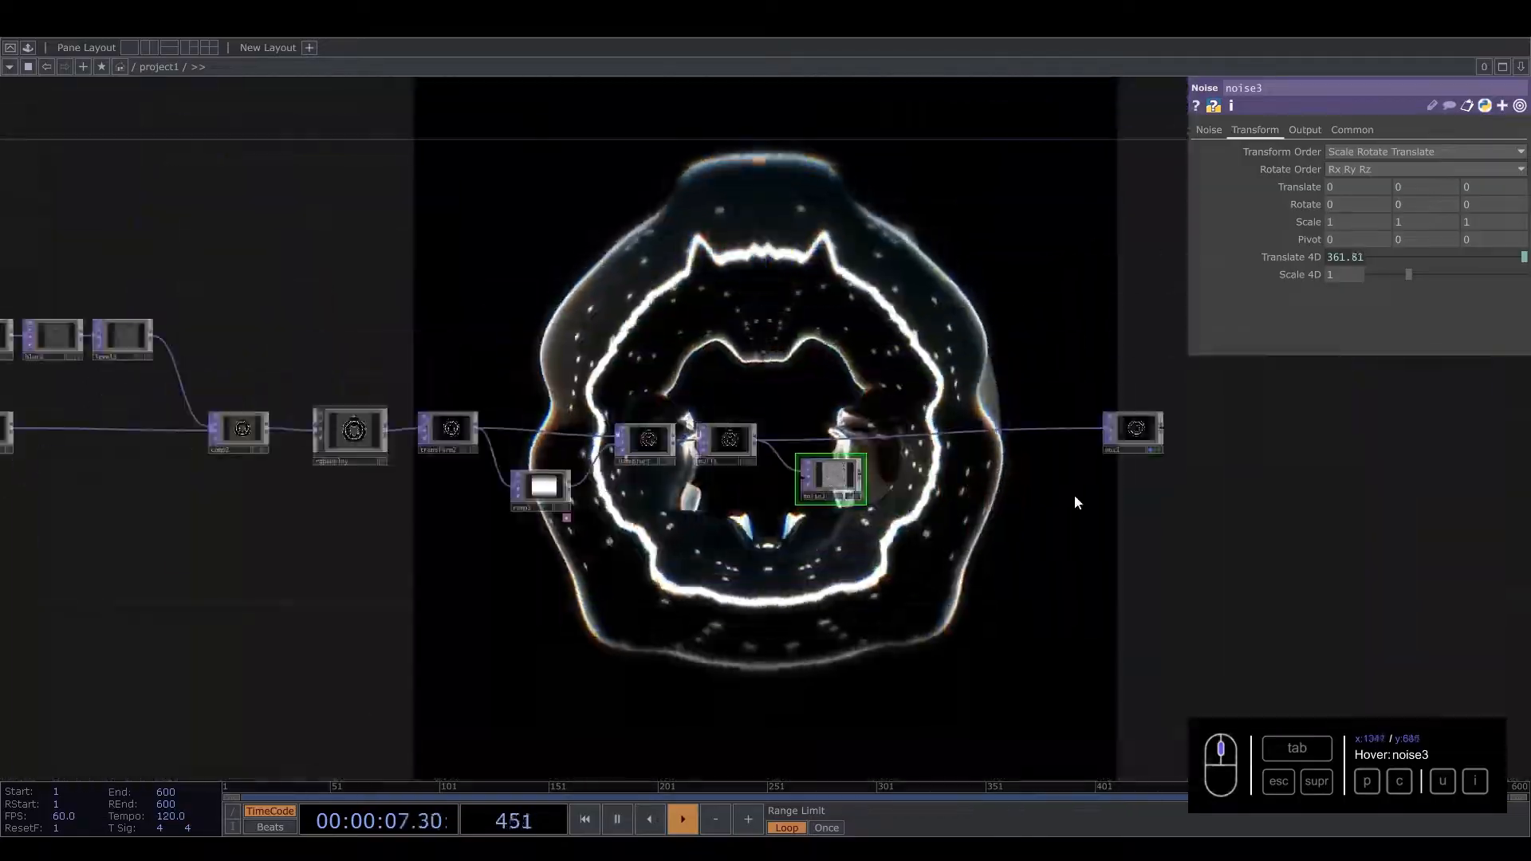
{"action": "scroll", "coordinate": [824, 502], "scroll_direction": "up", "scroll_amount": 3}
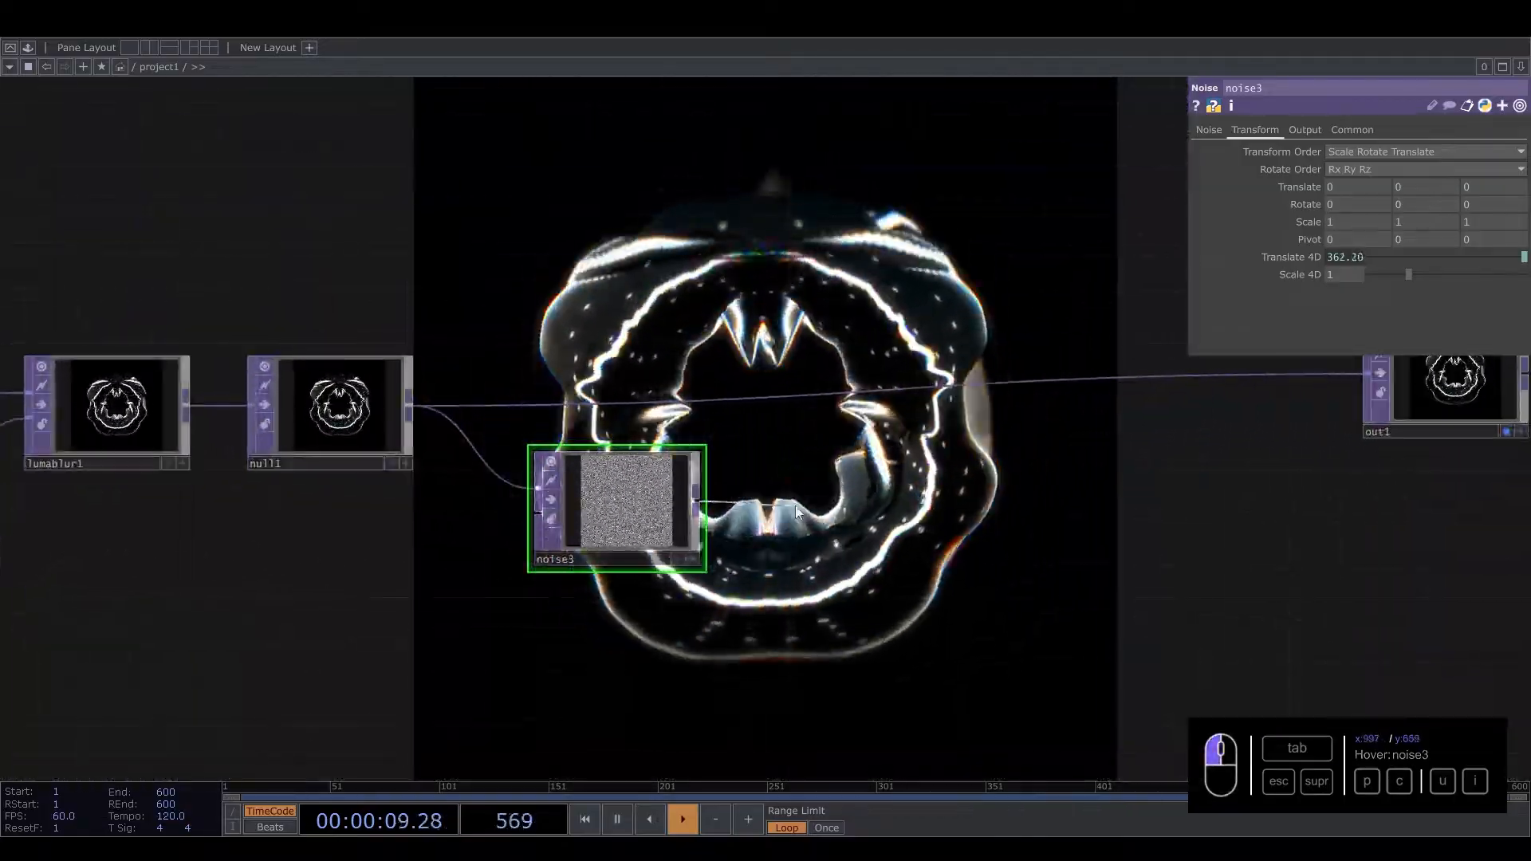
{"action": "key", "text": "Tab"}
{"action": "key", "text": "Escape"}
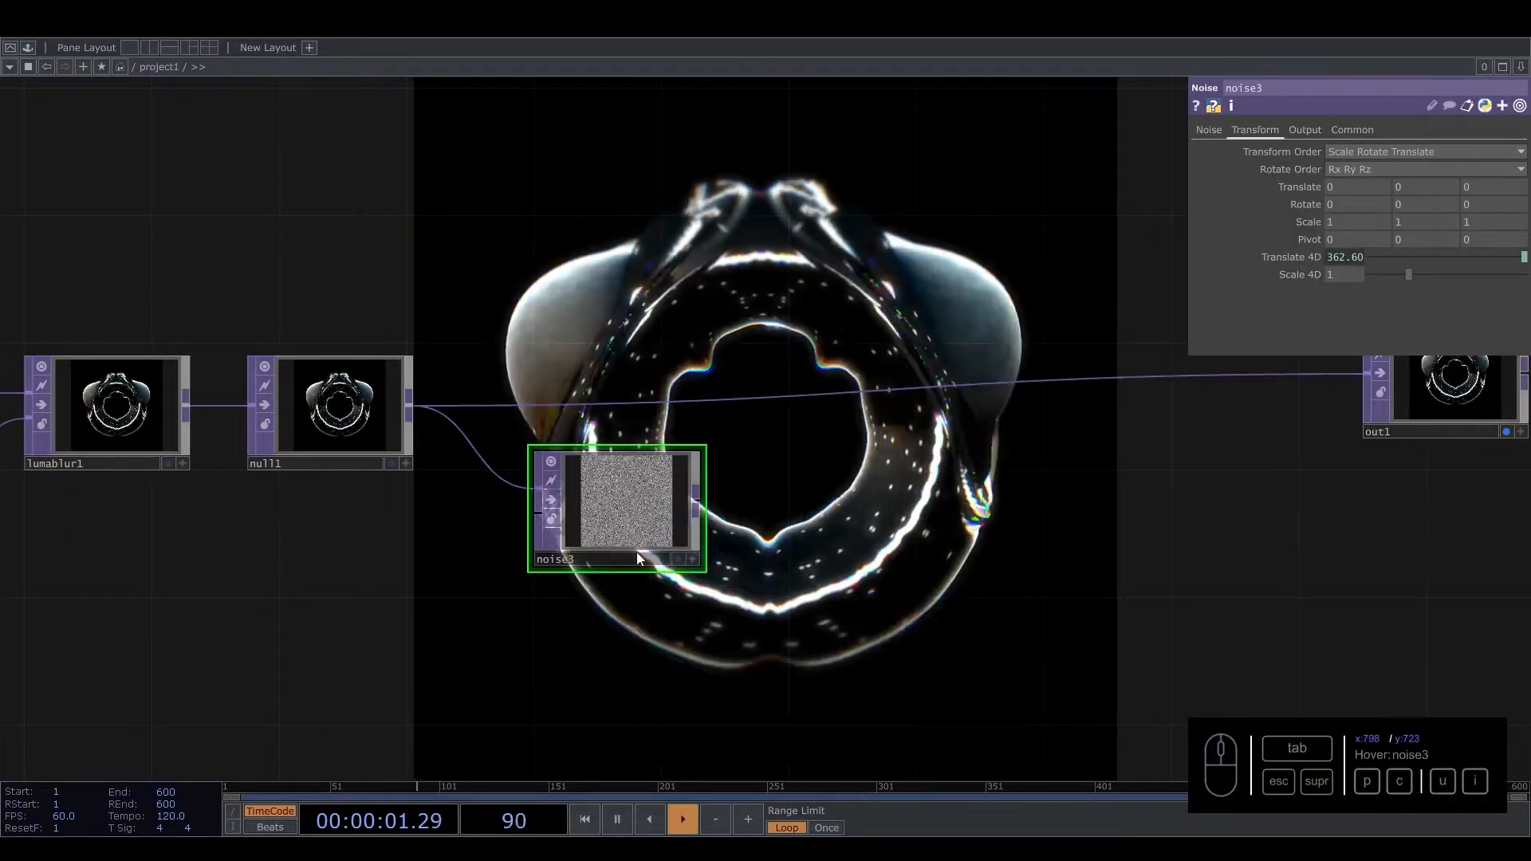
{"action": "left_click", "coordinate": [818, 514]}
Step: Insert a Composite TOP between null1 and out1 and wire level4 in as its second input
{"action": "right_click", "coordinate": [954, 385]}
{"action": "left_click", "coordinate": [984, 370]}
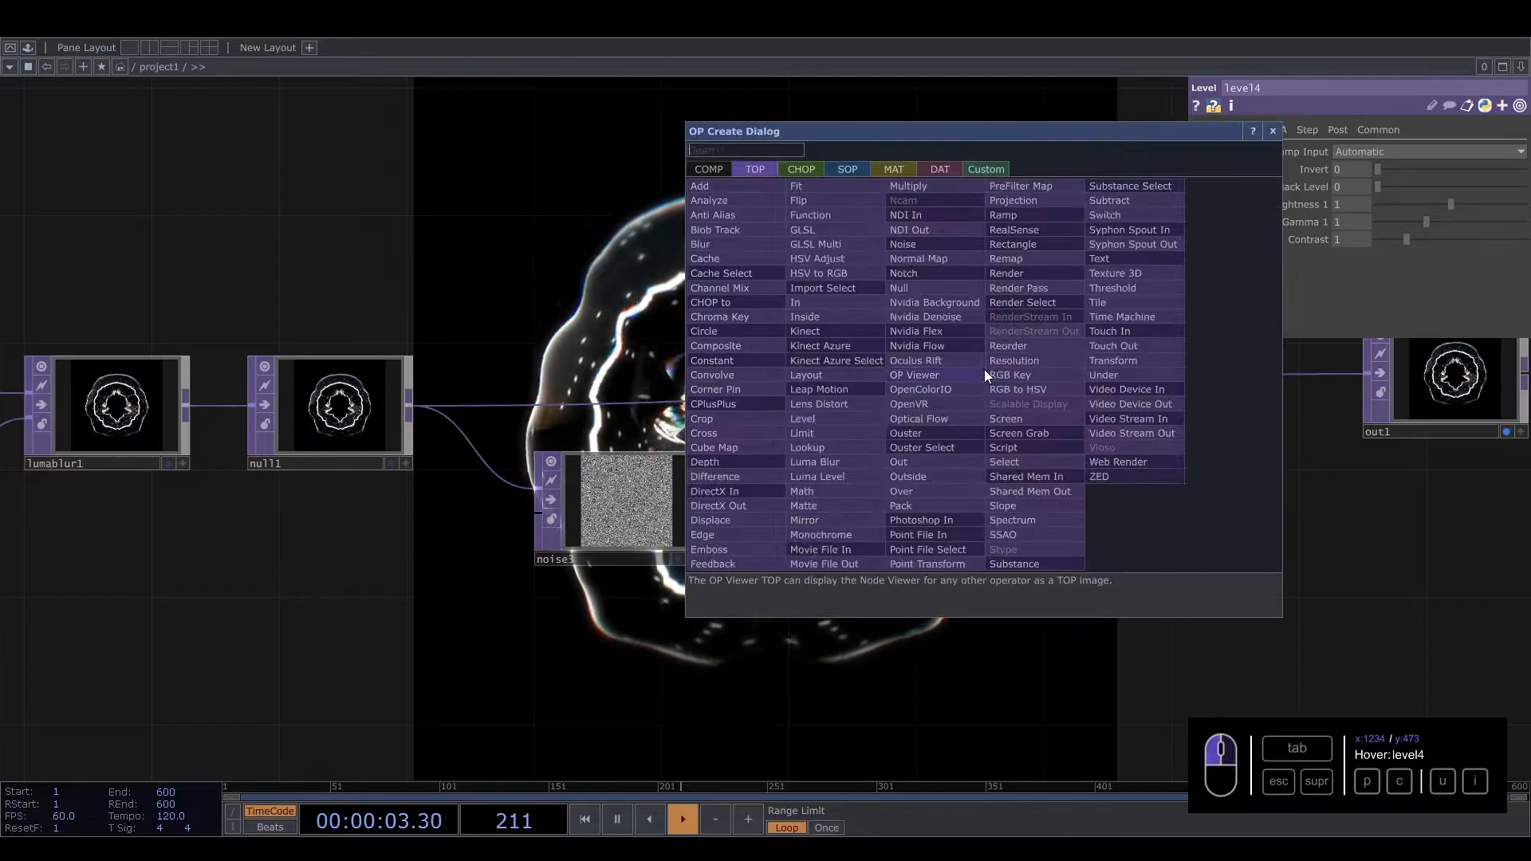
{"action": "type", "text": "co"}
{"action": "left_click", "coordinate": [744, 348]}
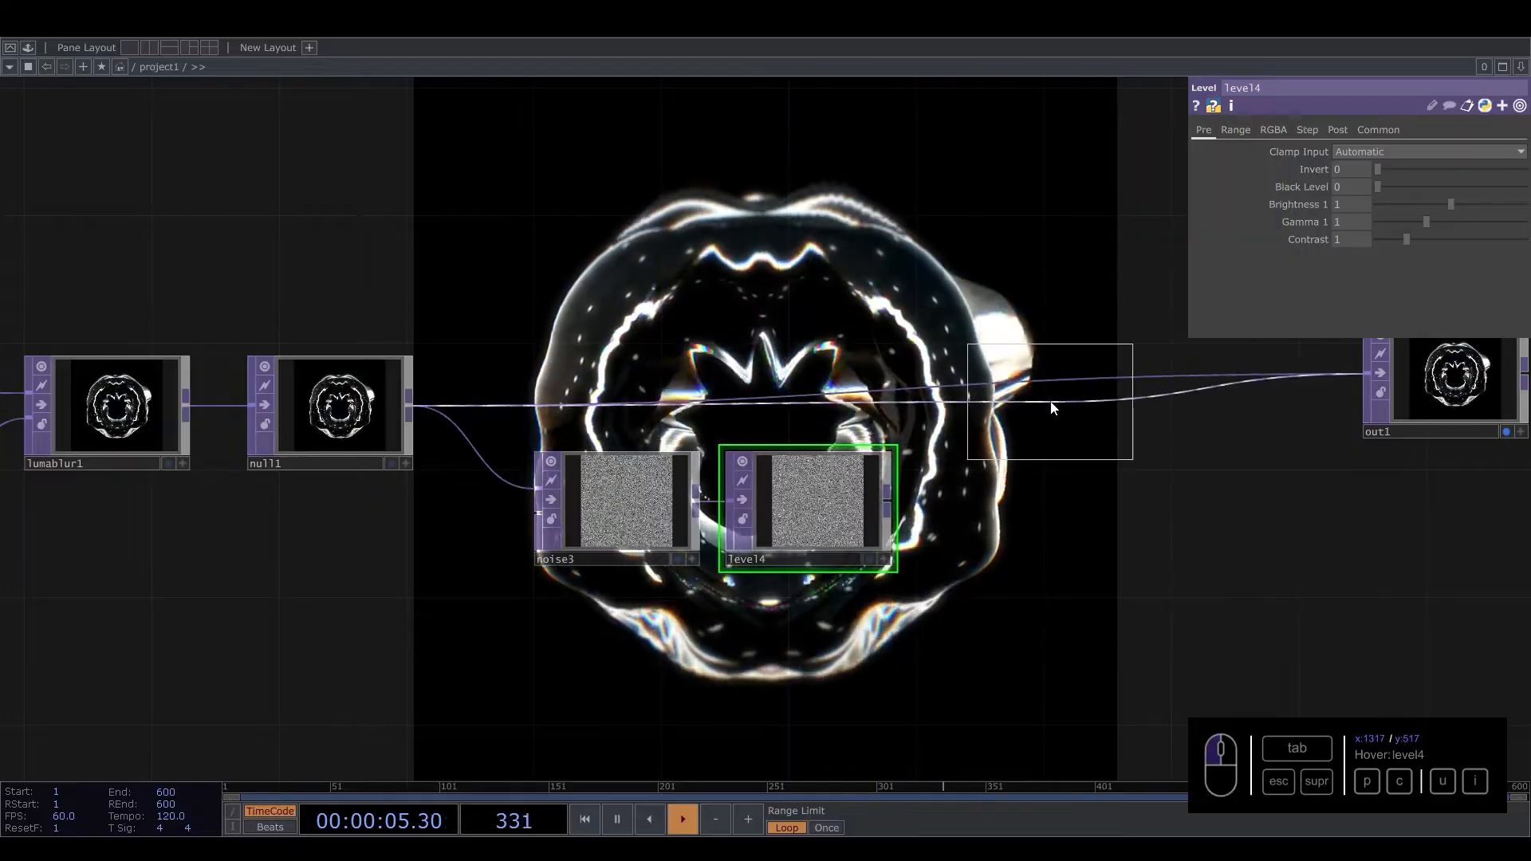
{"action": "left_click", "coordinate": [1060, 411]}
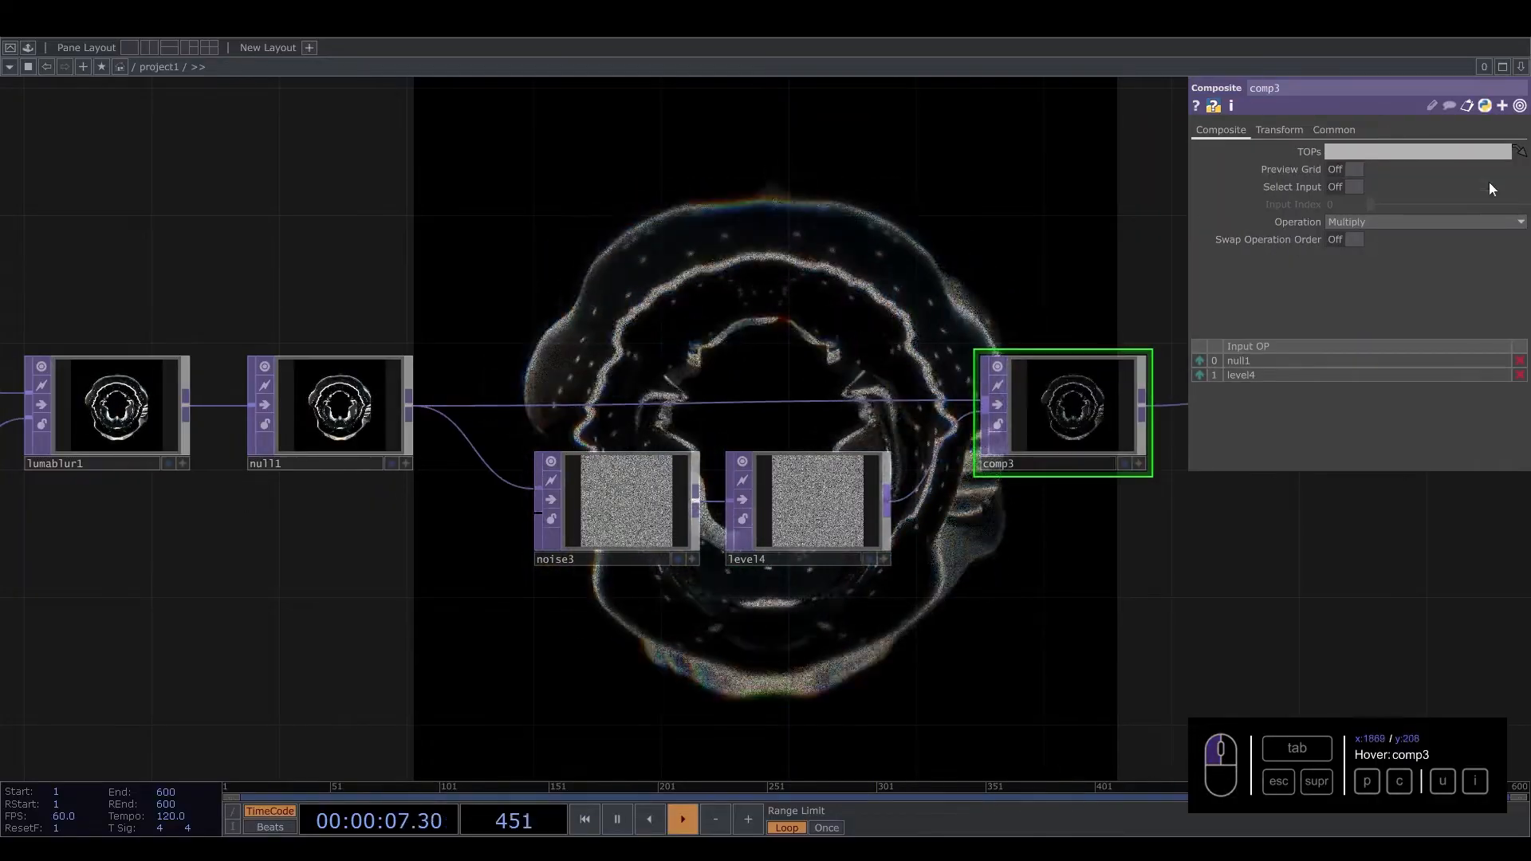
Step: Set comp3's Operation to Overlay
{"action": "left_click", "coordinate": [1437, 222]}
{"action": "left_click", "coordinate": [1432, 391]}
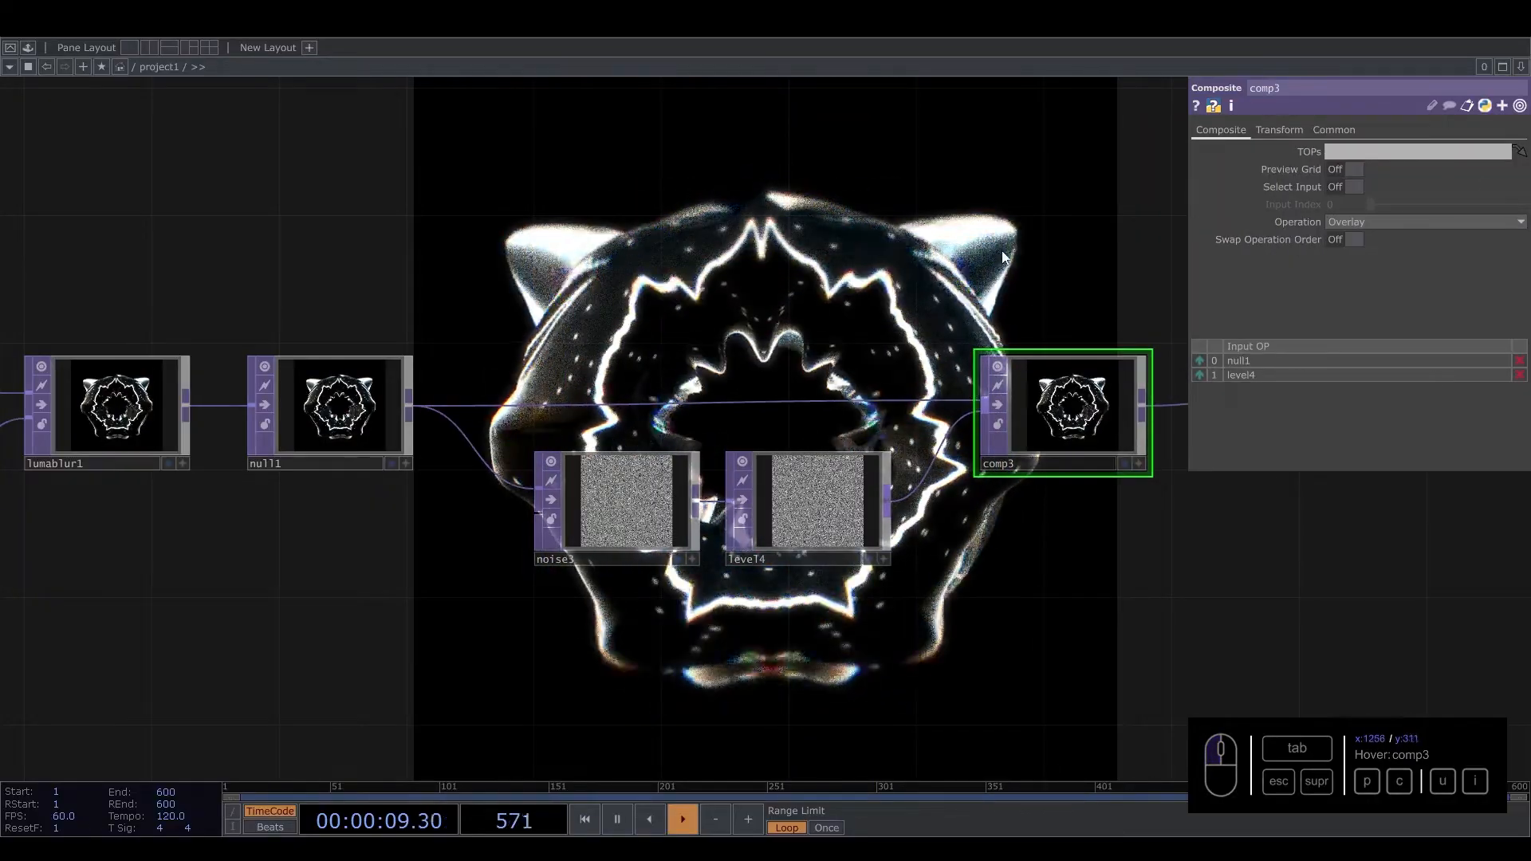
{"action": "left_click_drag", "start_coordinate": [1003, 255], "coordinate": [991, 416]}
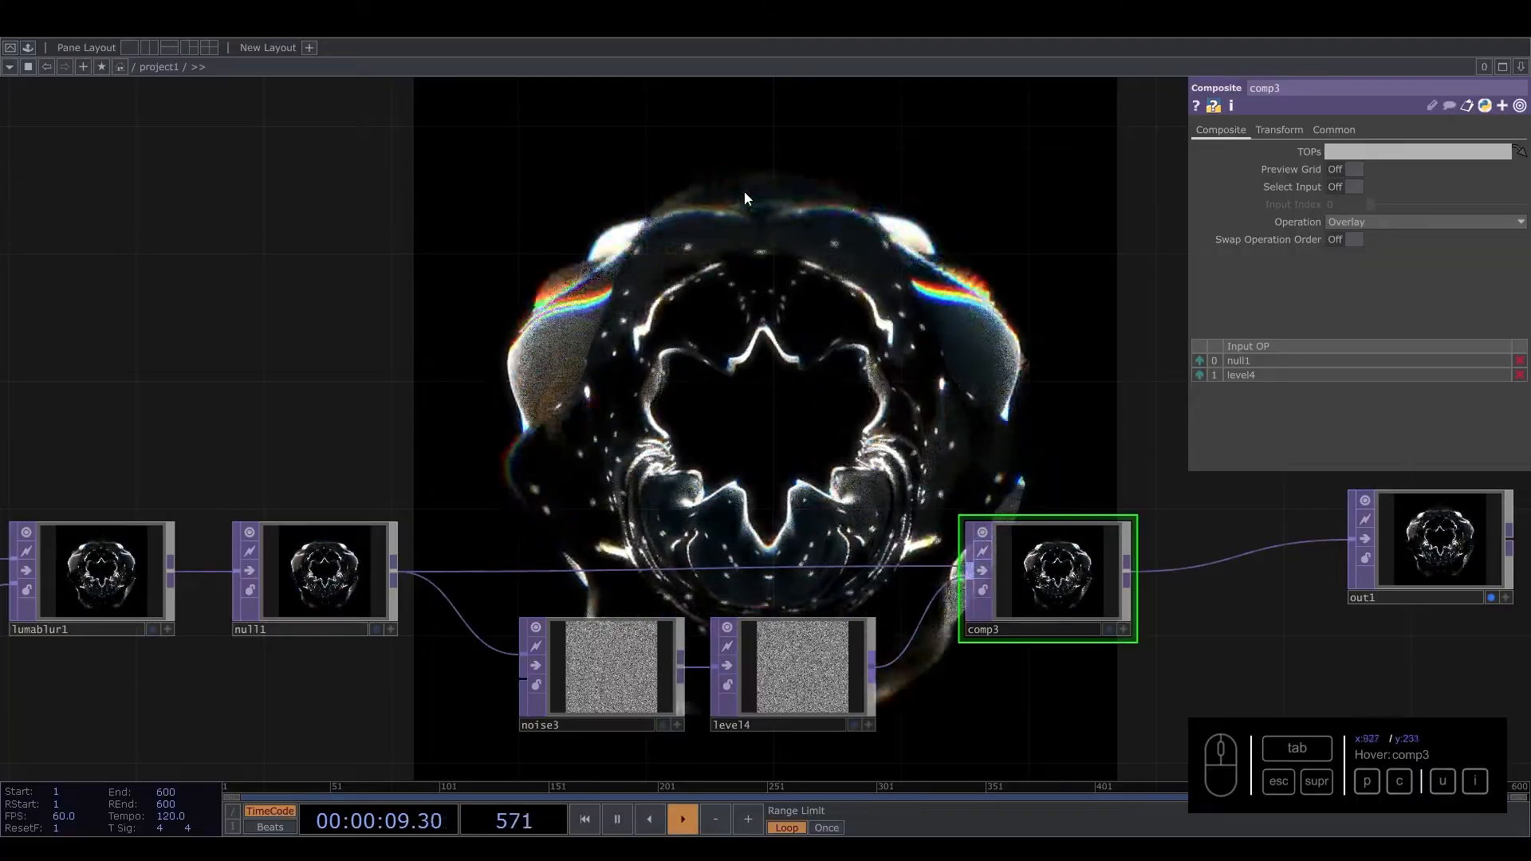
Step: Set the Opacity of level4 to 0.75 to adjust the grain overlay
{"action": "left_click_drag", "start_coordinate": [1001, 428], "coordinate": [997, 451]}
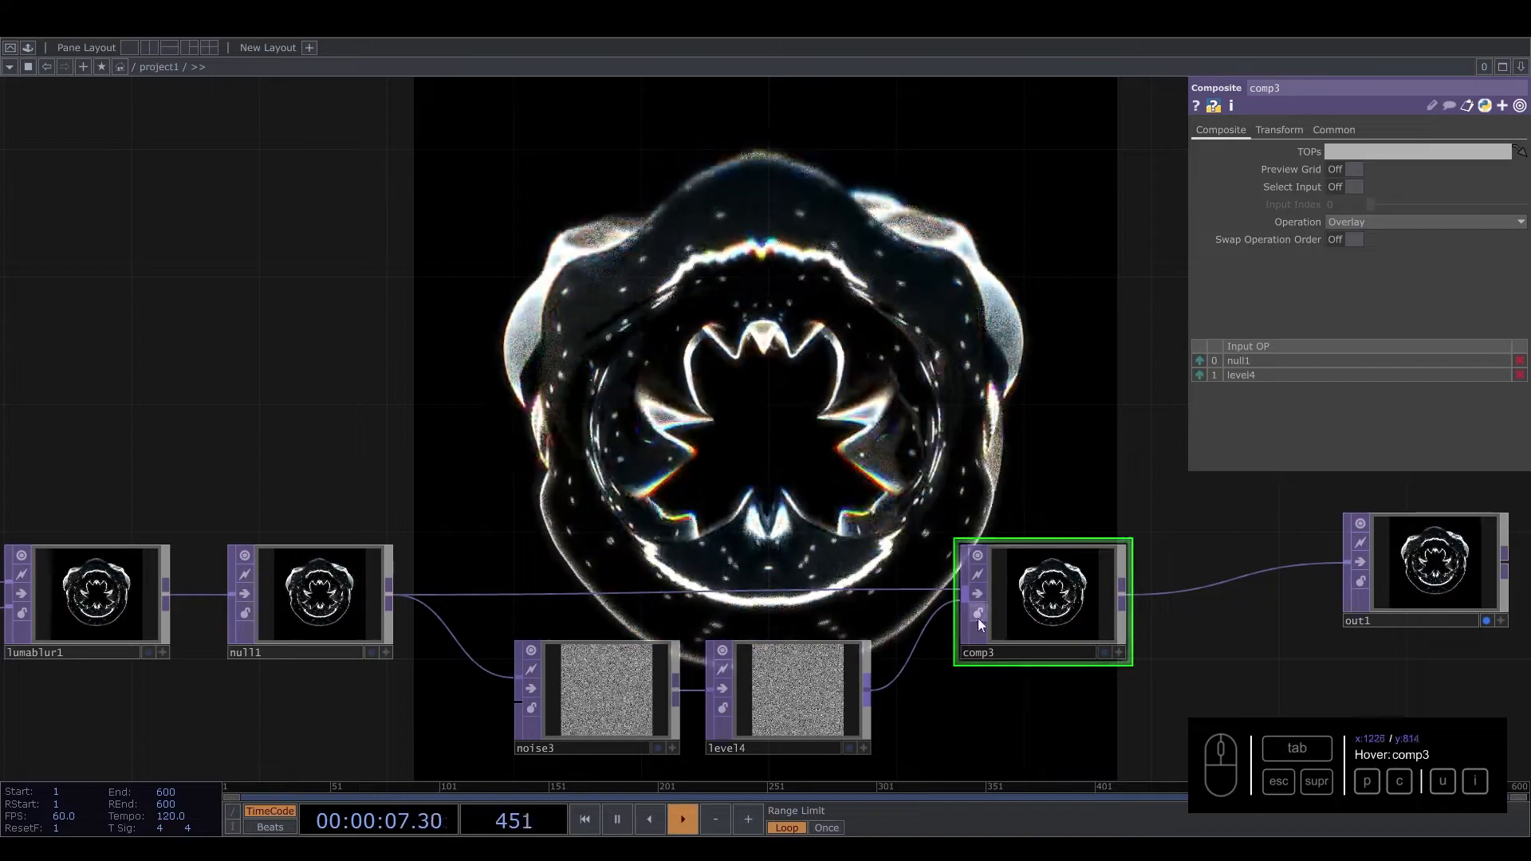
{"action": "left_click", "coordinate": [798, 693]}
{"action": "left_click", "coordinate": [1338, 130]}
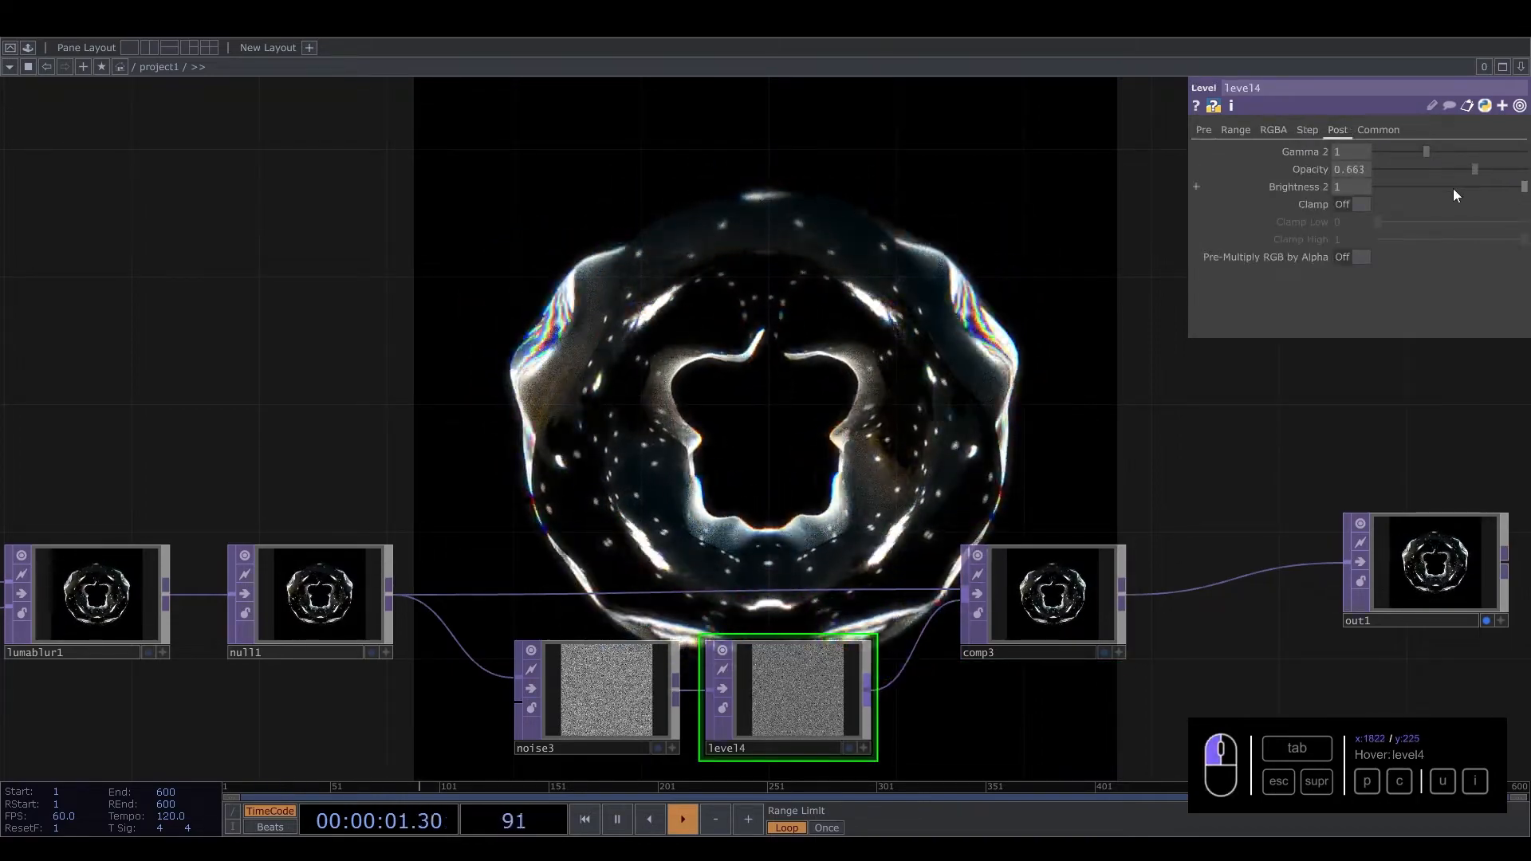
{"action": "left_click_drag", "start_coordinate": [1454, 189], "coordinate": [1461, 188]}
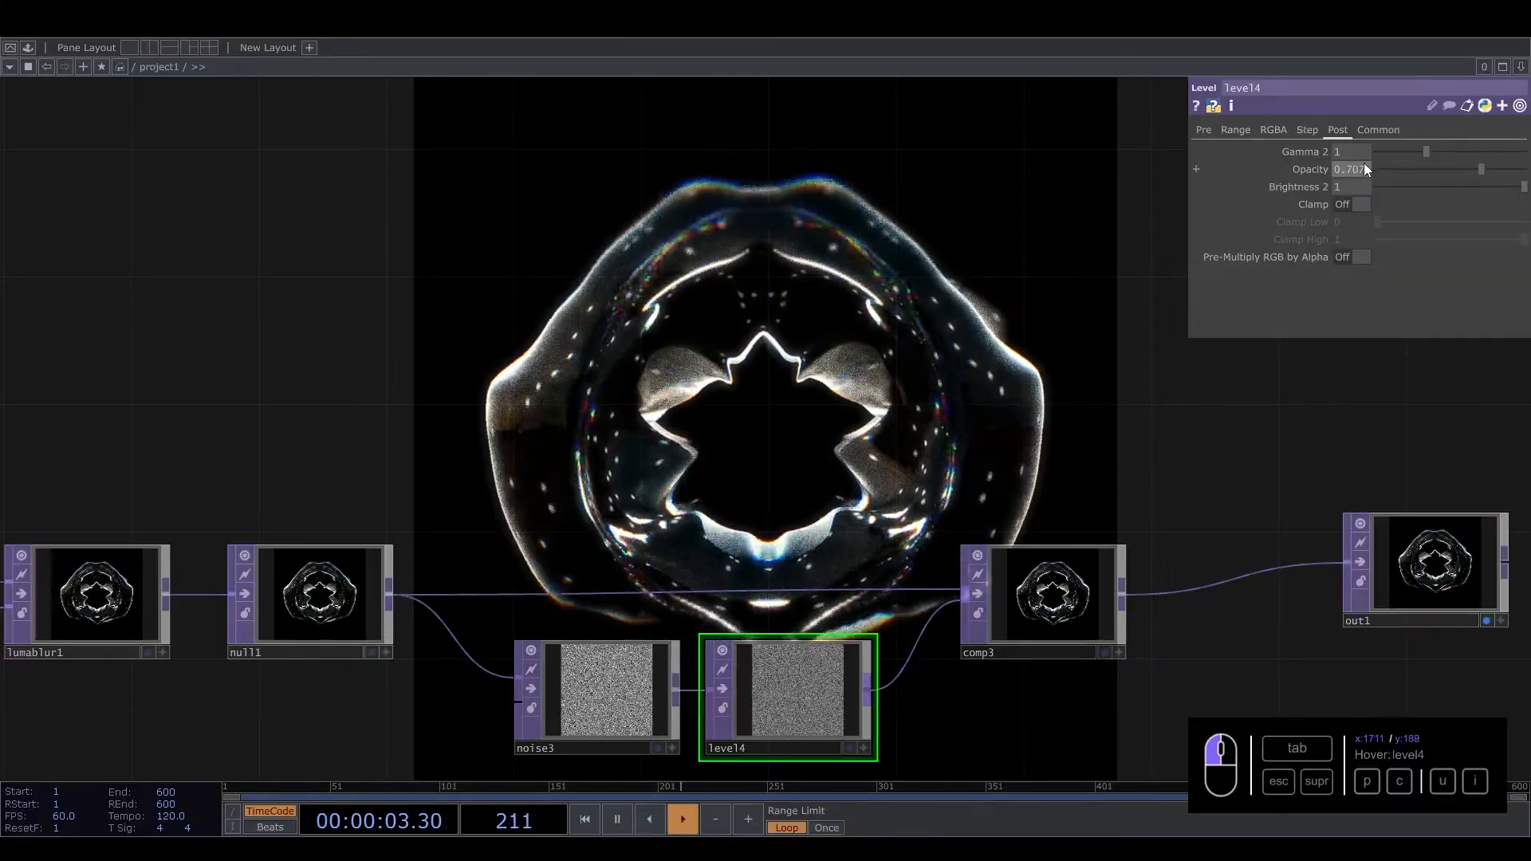
{"action": "left_click_drag", "start_coordinate": [1353, 167], "coordinate": [1323, 165]}
Step: Set cam1's Translate Z to 4.4 to adjust how large the torus is framed
{"action": "scroll", "coordinate": [750, 540], "scroll_direction": "down", "scroll_amount": 5}
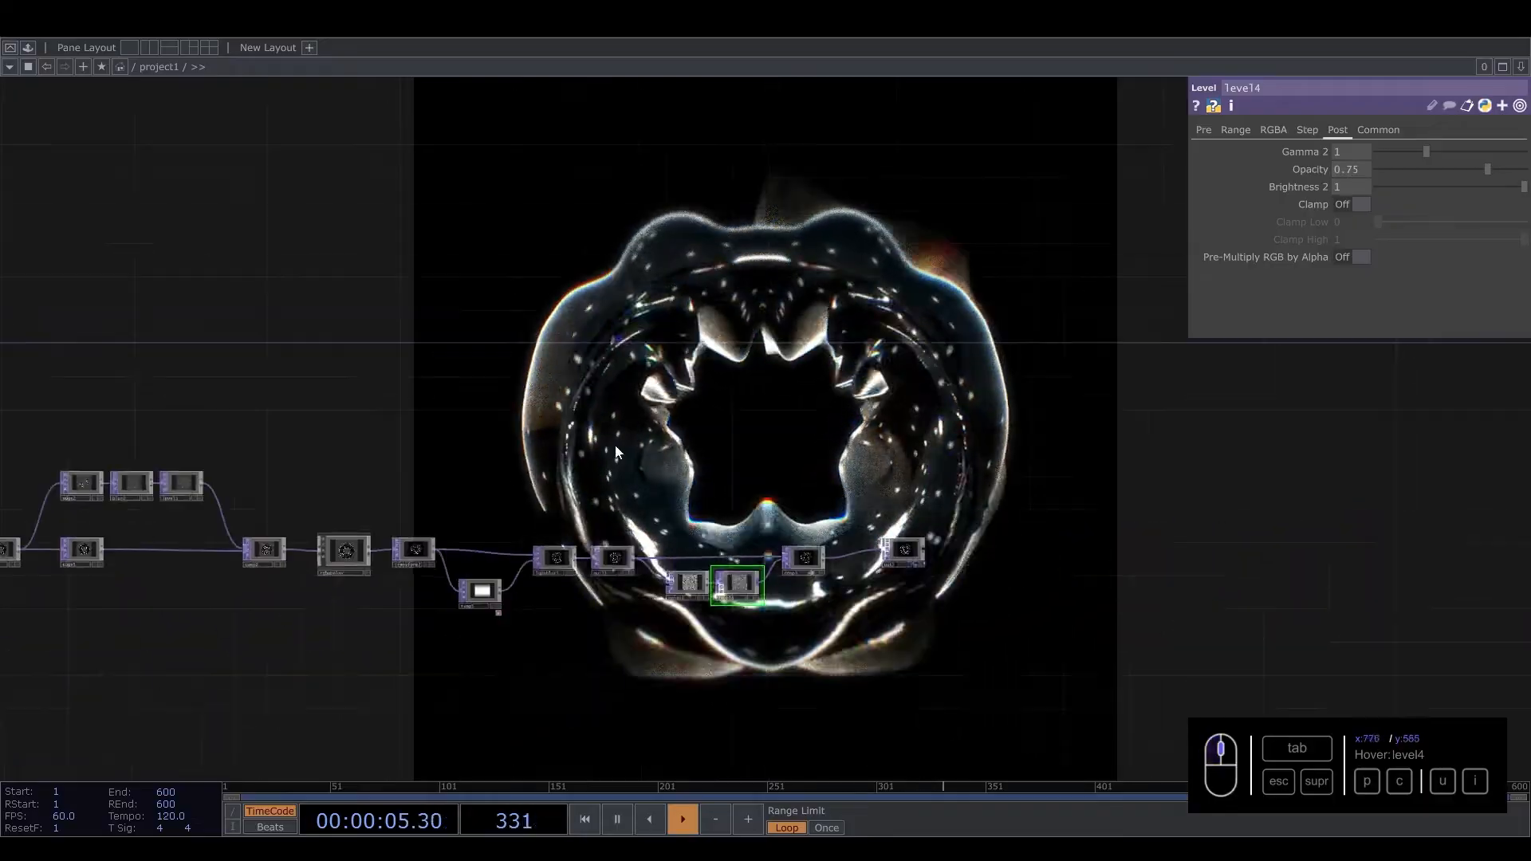
{"action": "left_click_drag", "start_coordinate": [15, 551], "coordinate": [352, 538]}
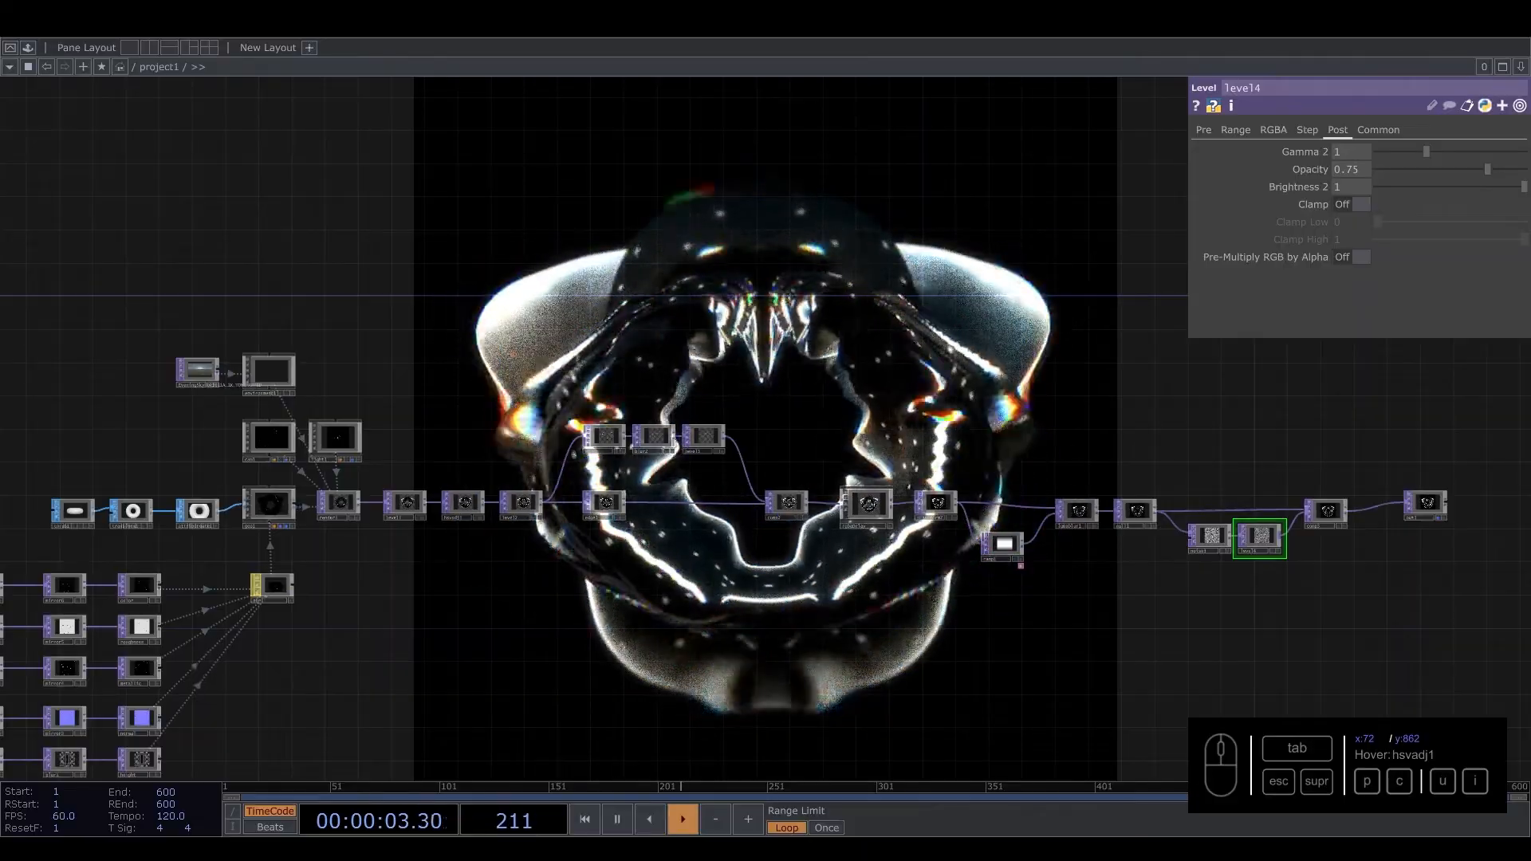
{"action": "scroll", "coordinate": [403, 510], "scroll_direction": "up", "scroll_amount": 4}
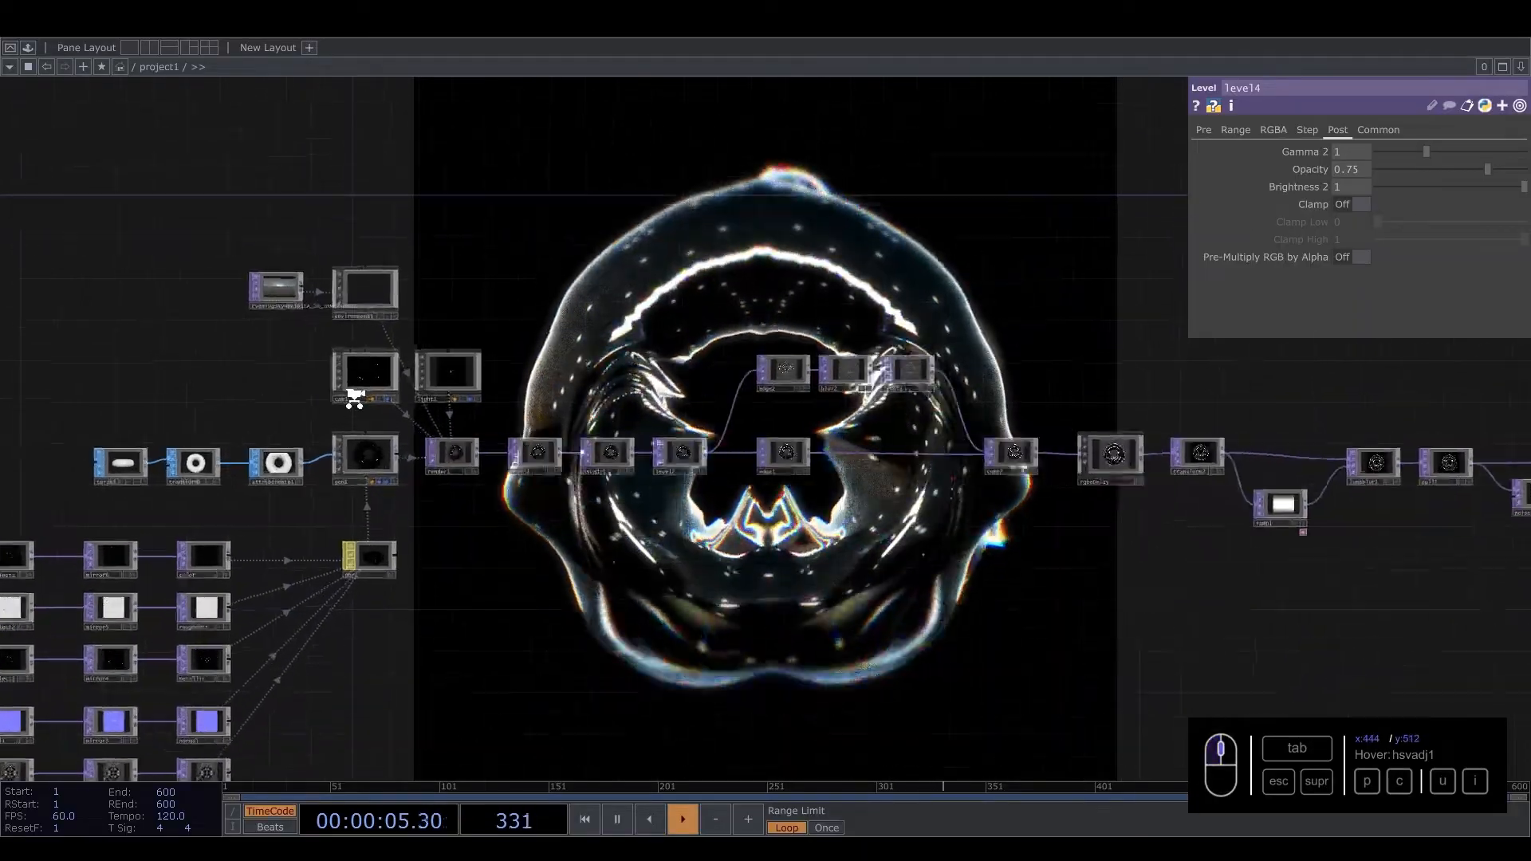
{"action": "left_click", "coordinate": [356, 379]}
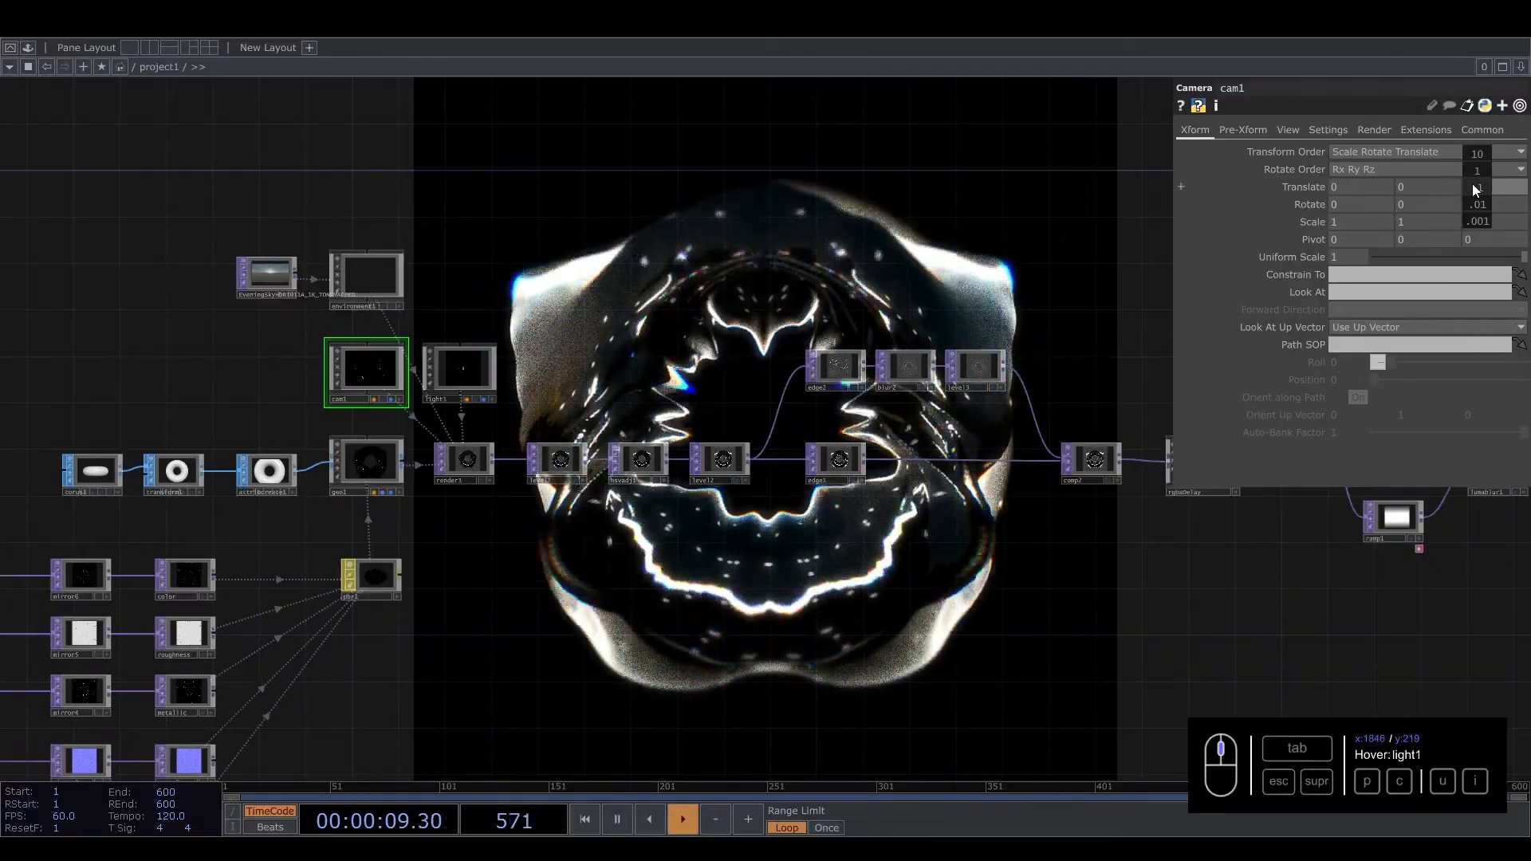
{"action": "middle_click_drag", "start_coordinate": [1472, 183], "coordinate": [1161, 200]}
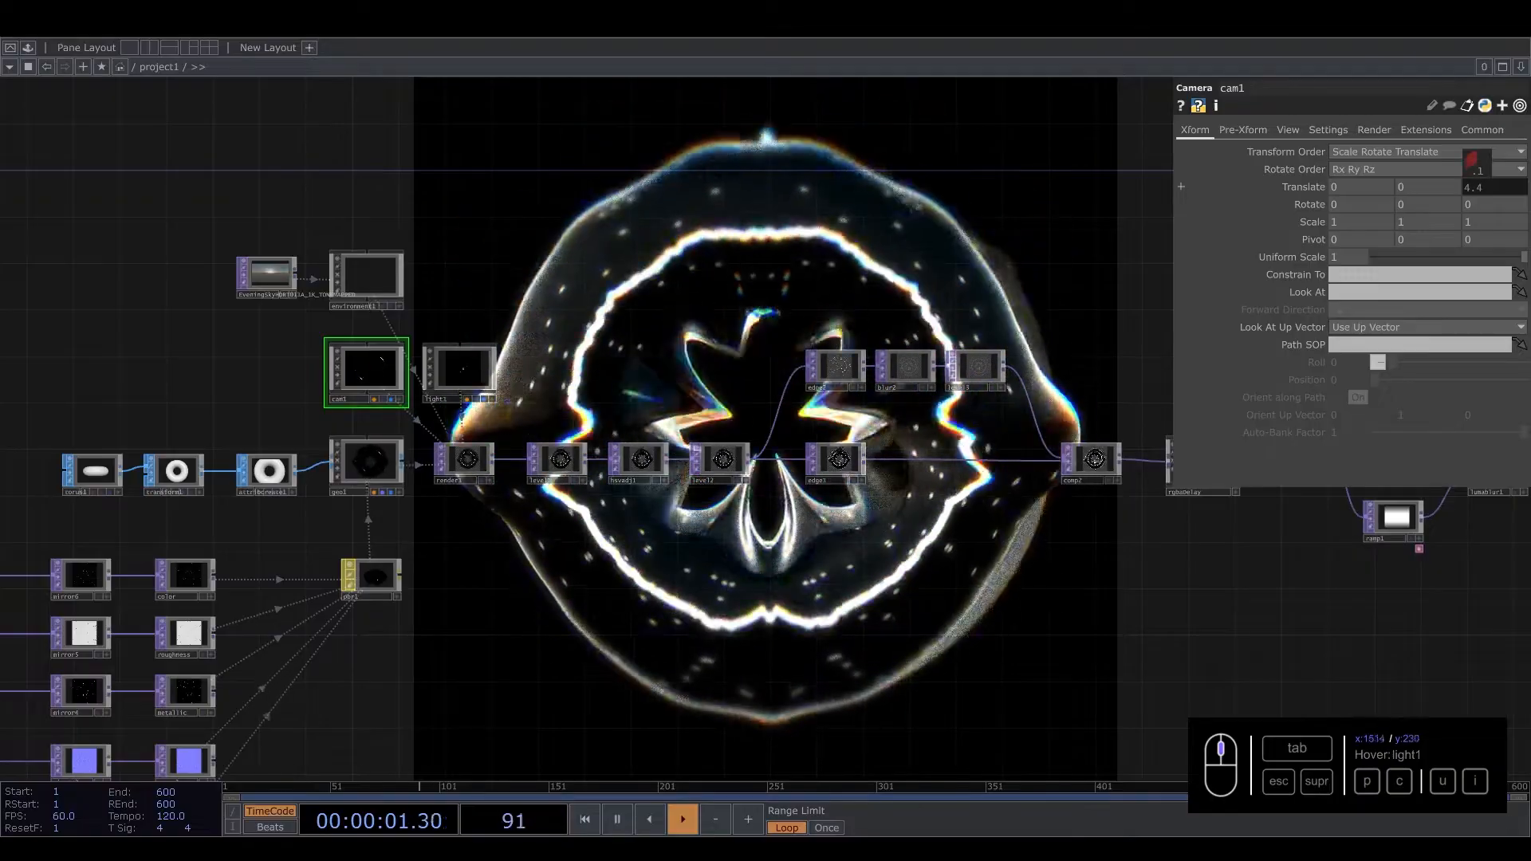
Step: Try short periods such as 0.25 on noise1 and settle on a Period of 1.5
{"action": "scroll", "coordinate": [862, 531], "scroll_direction": "down", "scroll_amount": 4}
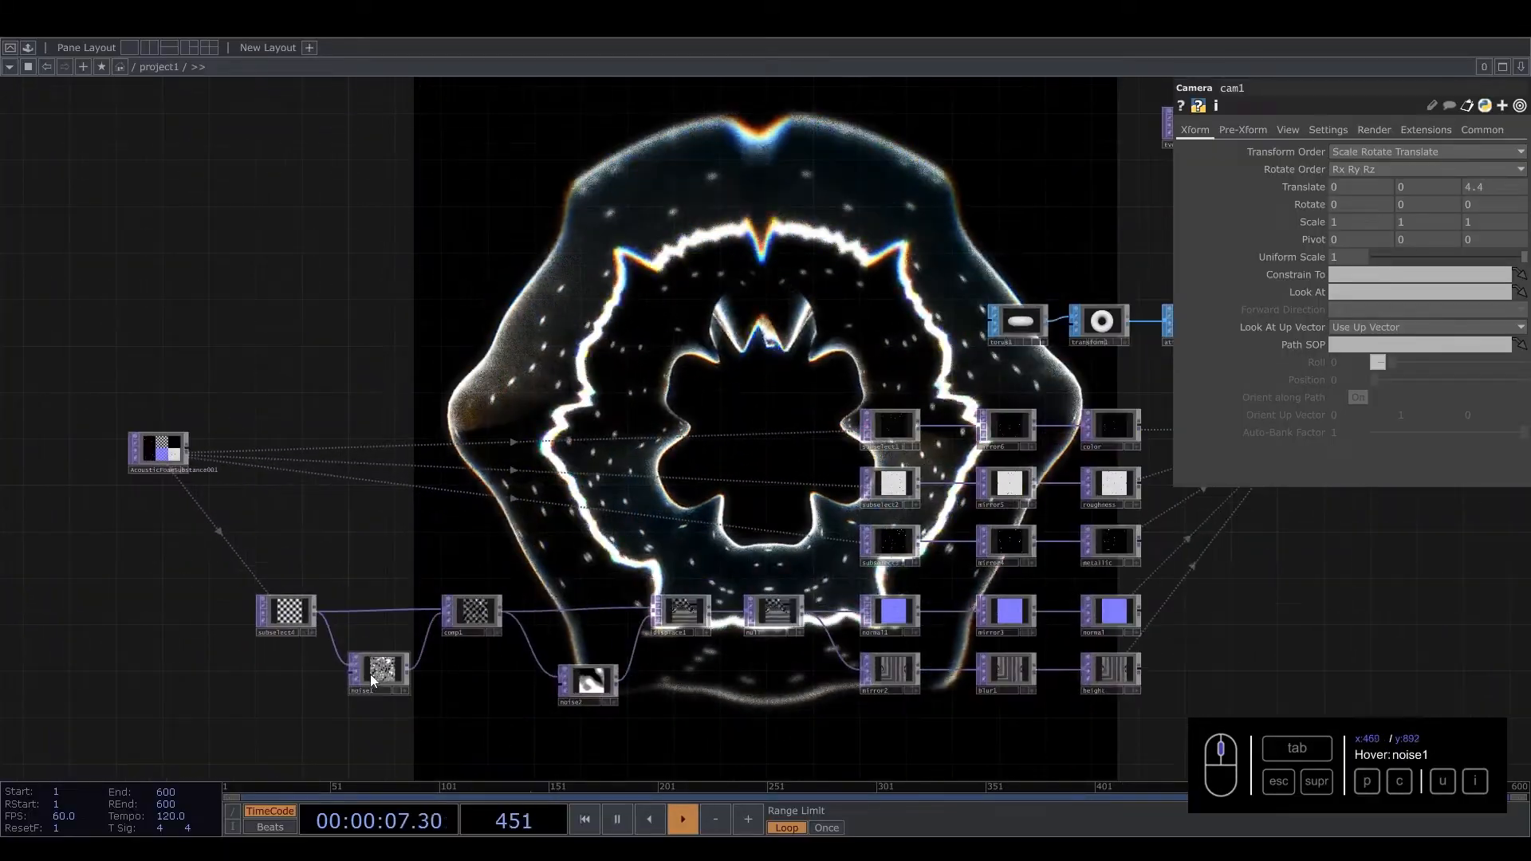
{"action": "left_click", "coordinate": [369, 650]}
{"action": "scroll", "coordinate": [375, 661], "scroll_direction": "up", "scroll_amount": 5}
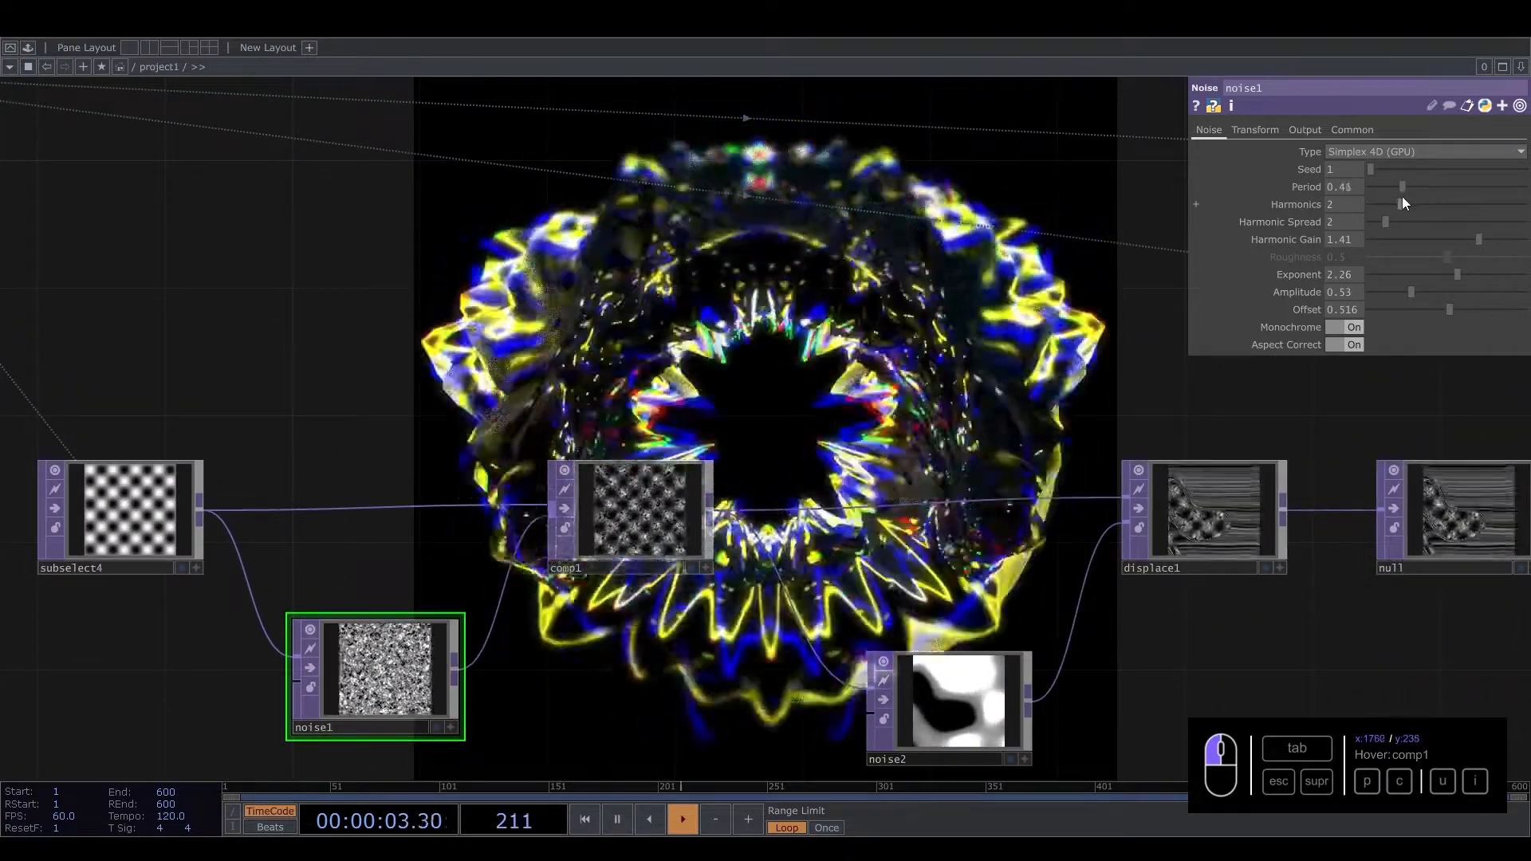
{"action": "left_click_drag", "start_coordinate": [985, 367], "coordinate": [1077, 700]}
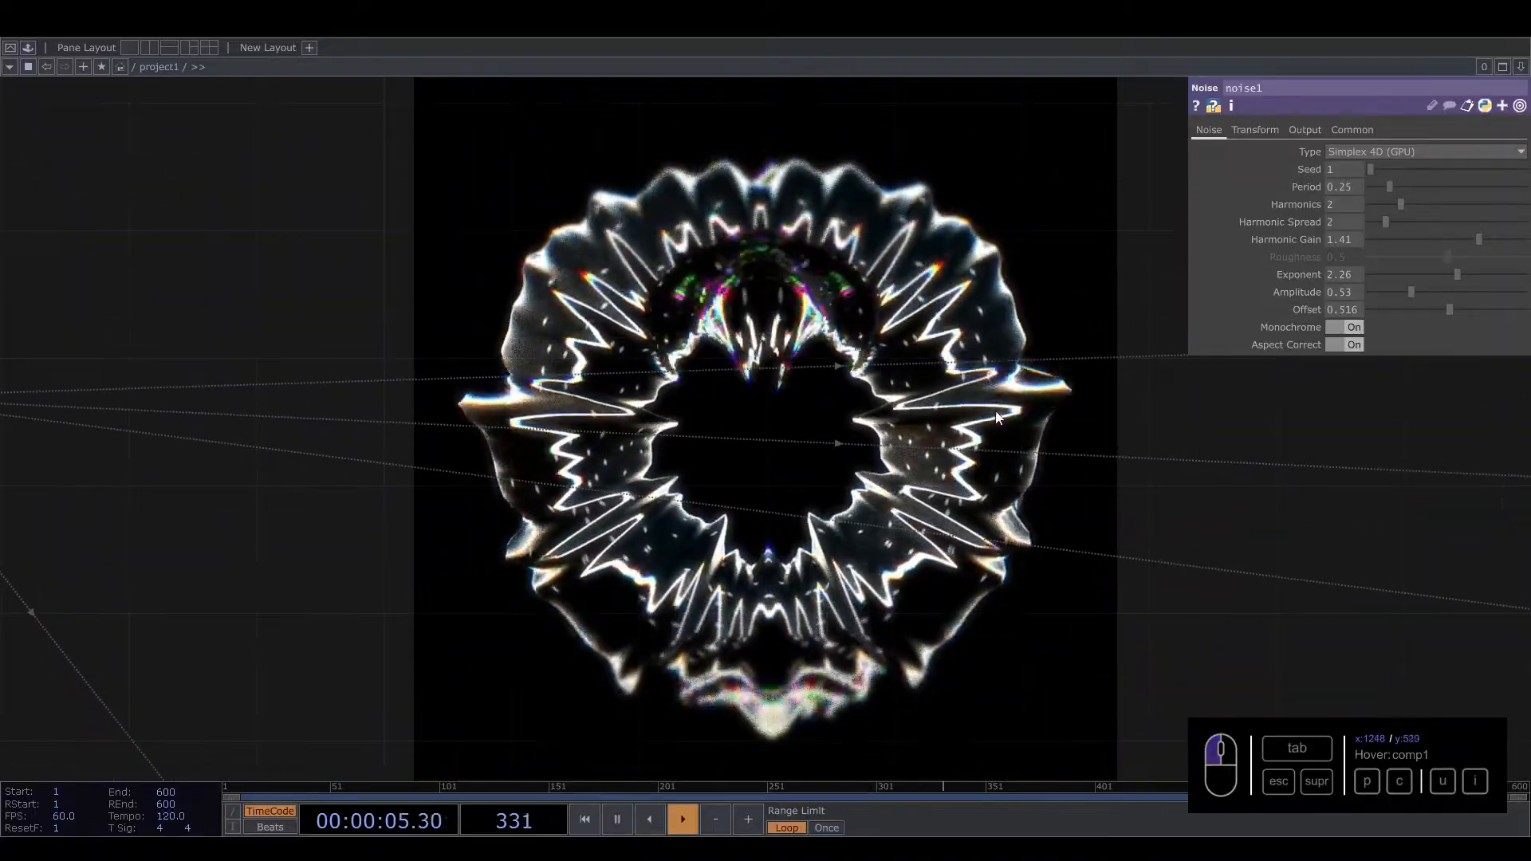
{"action": "left_click_drag", "start_coordinate": [1000, 436], "coordinate": [1011, 642]}
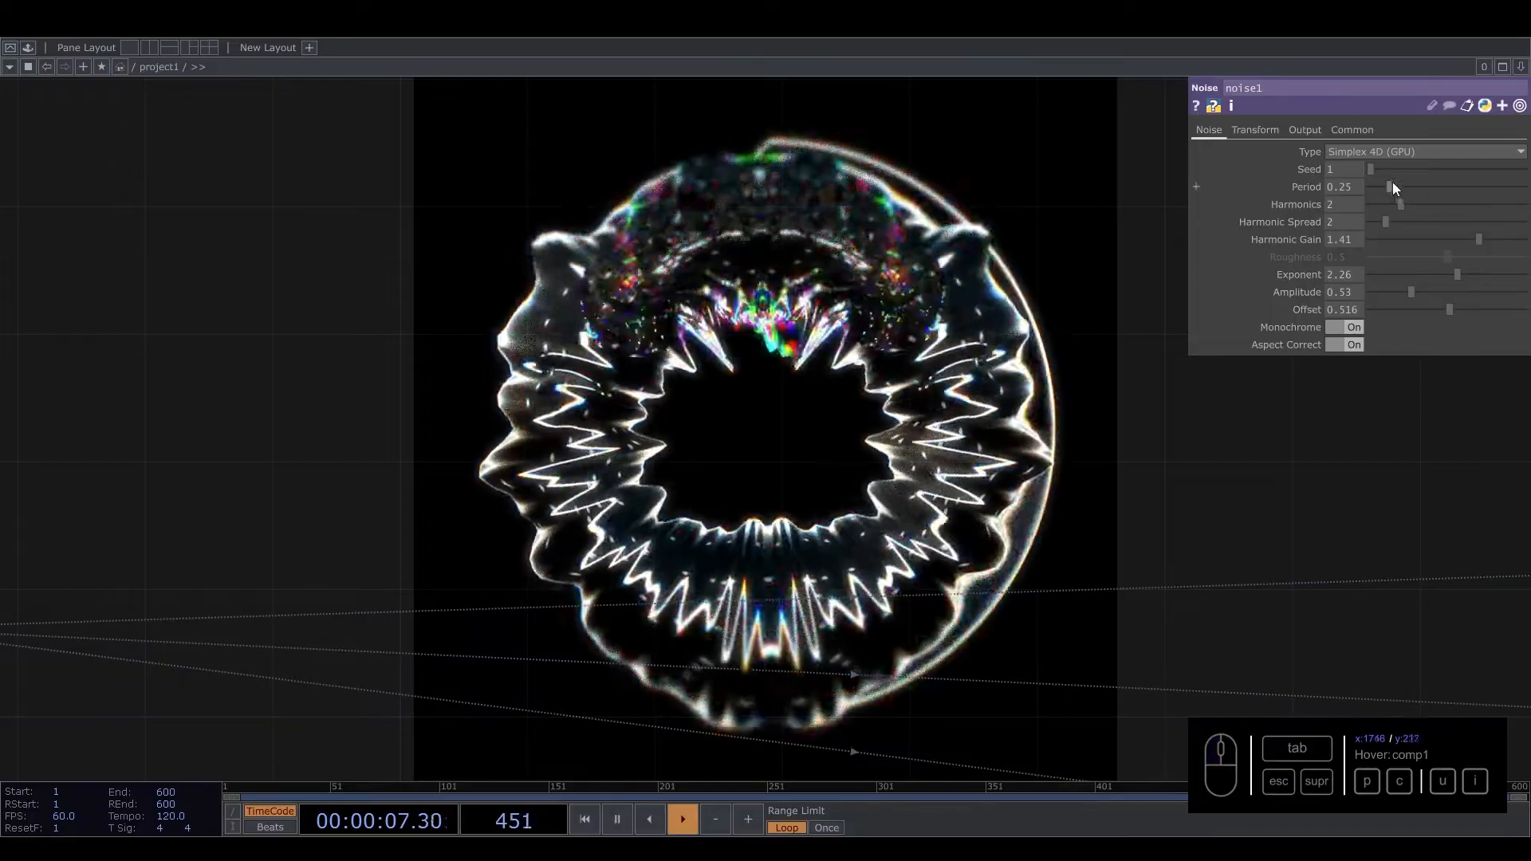
{"action": "left_click_drag", "start_coordinate": [1445, 197], "coordinate": [1488, 196]}
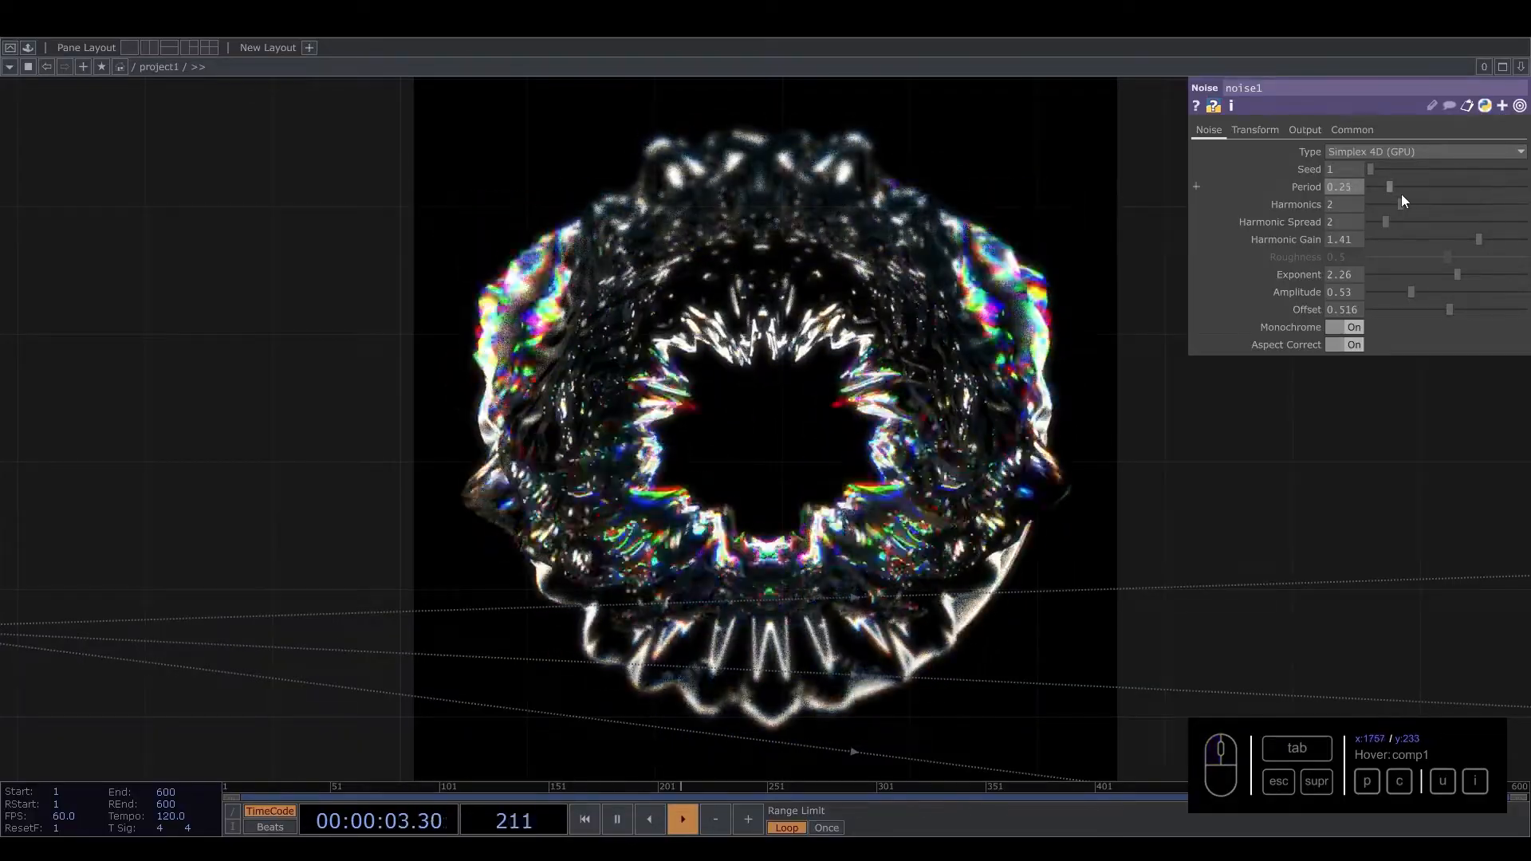
{"action": "key", "text": "ctrl+z"}
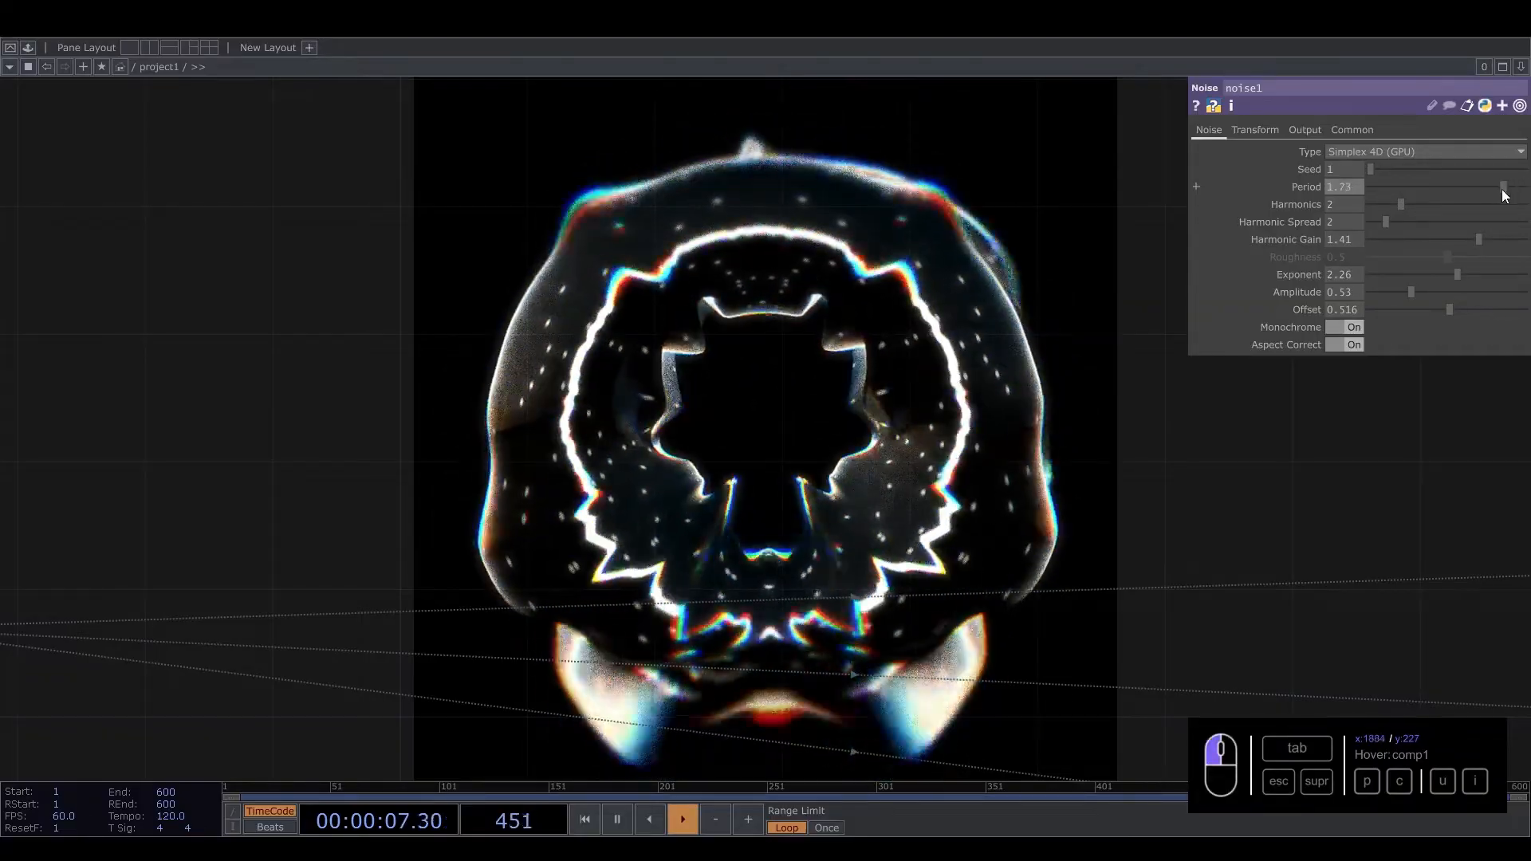
{"action": "left_click_drag", "start_coordinate": [1494, 189], "coordinate": [1485, 191]}
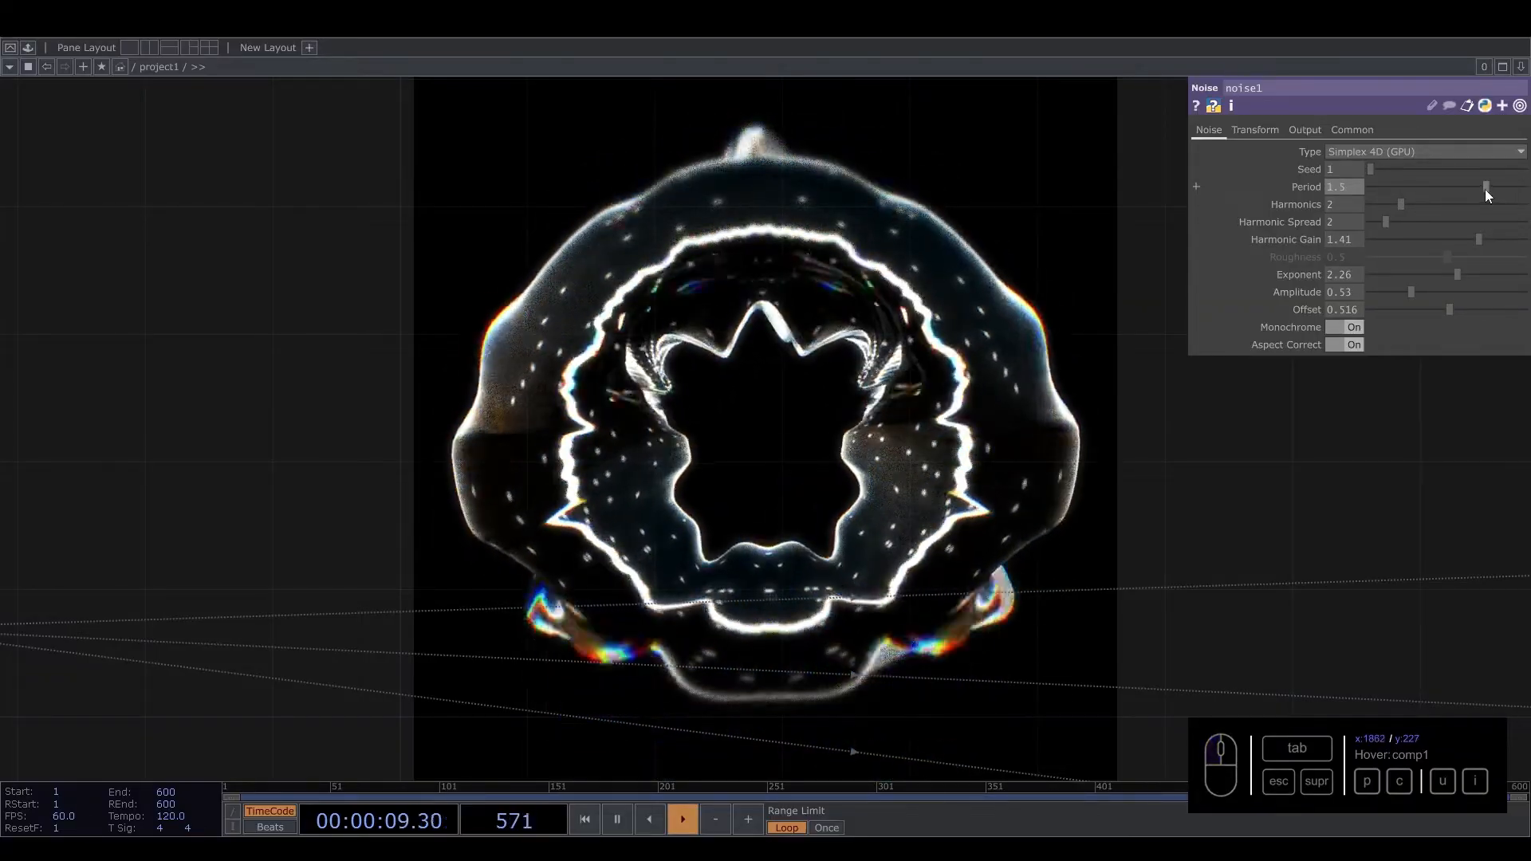
Step: Adjust displace1 to a UV Weight of 1, an Offset Weight of 0 and a horizontal Displace Weight of 0.11
{"action": "scroll", "coordinate": [789, 550], "scroll_direction": "up", "scroll_amount": 10}
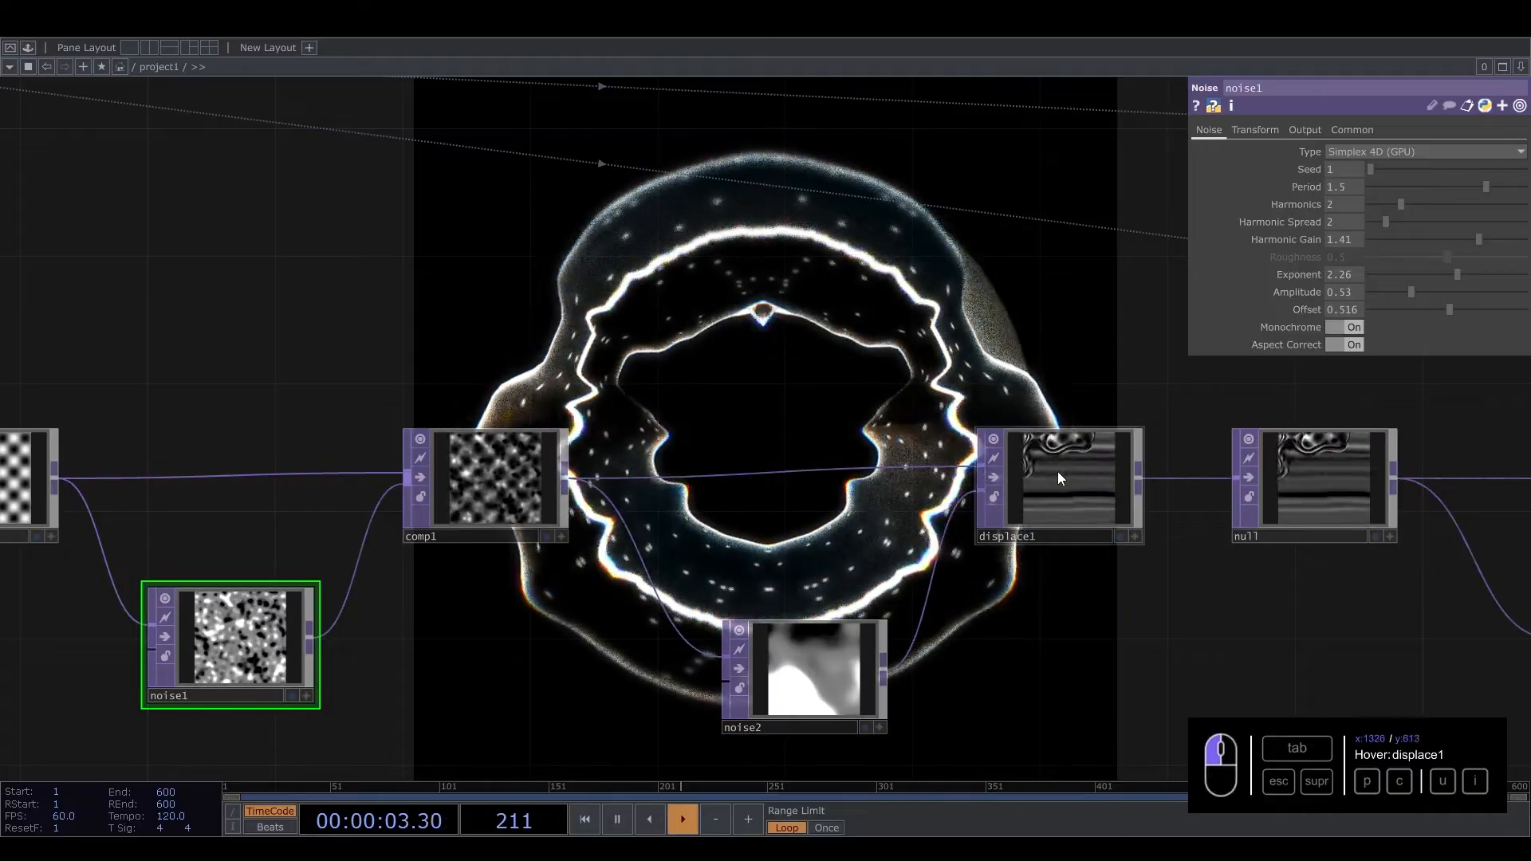
{"action": "middle_click_drag", "start_coordinate": [1341, 209], "coordinate": [0, 222]}
{"action": "middle_click_drag", "start_coordinate": [691, 222], "coordinate": [1239, 222]}
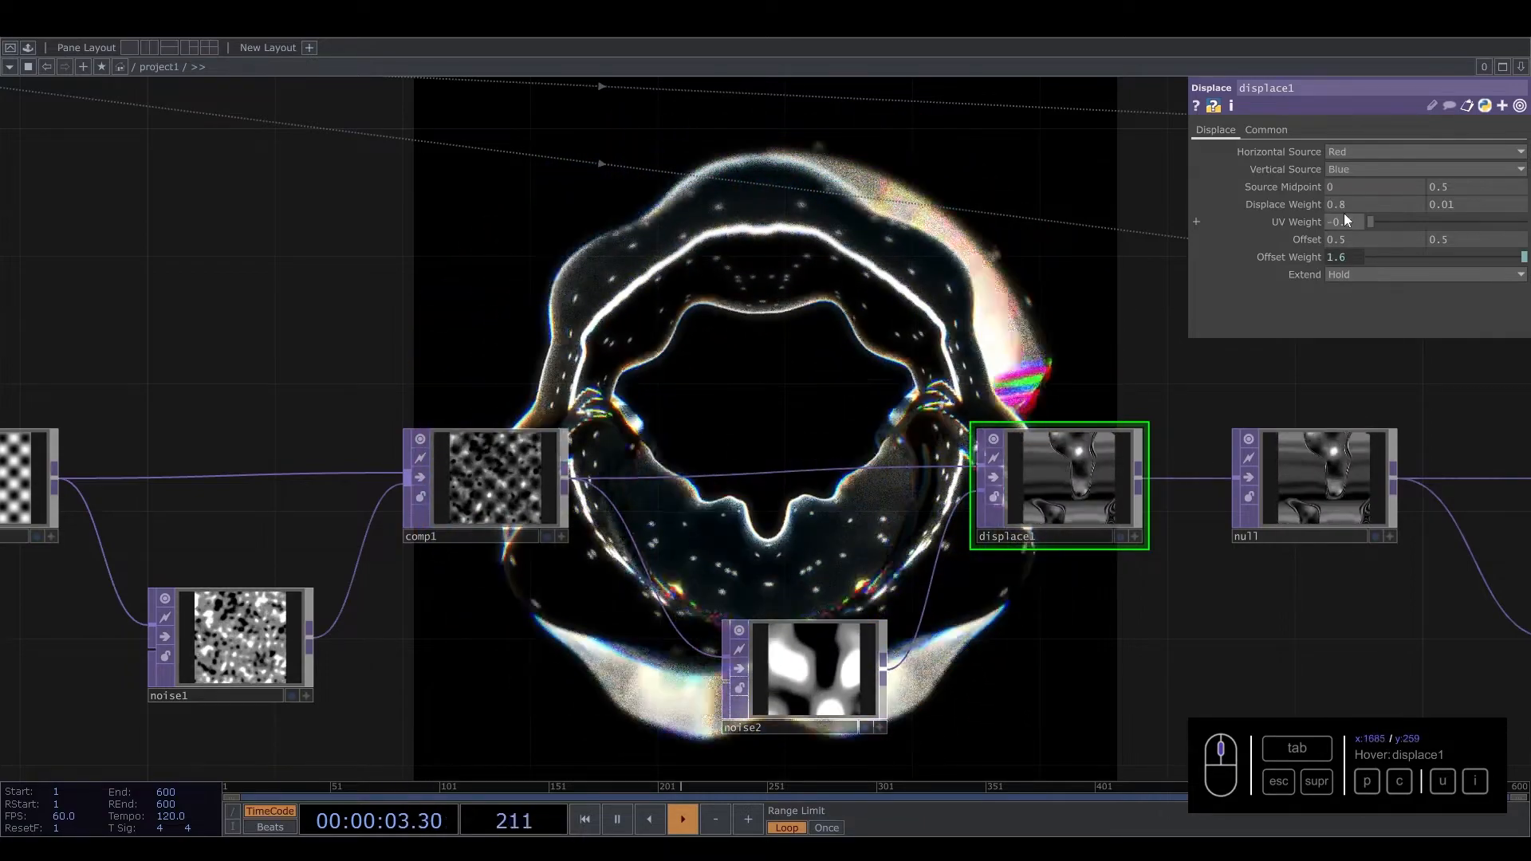
{"action": "left_click_drag", "start_coordinate": [951, 342], "coordinate": [949, 509]}
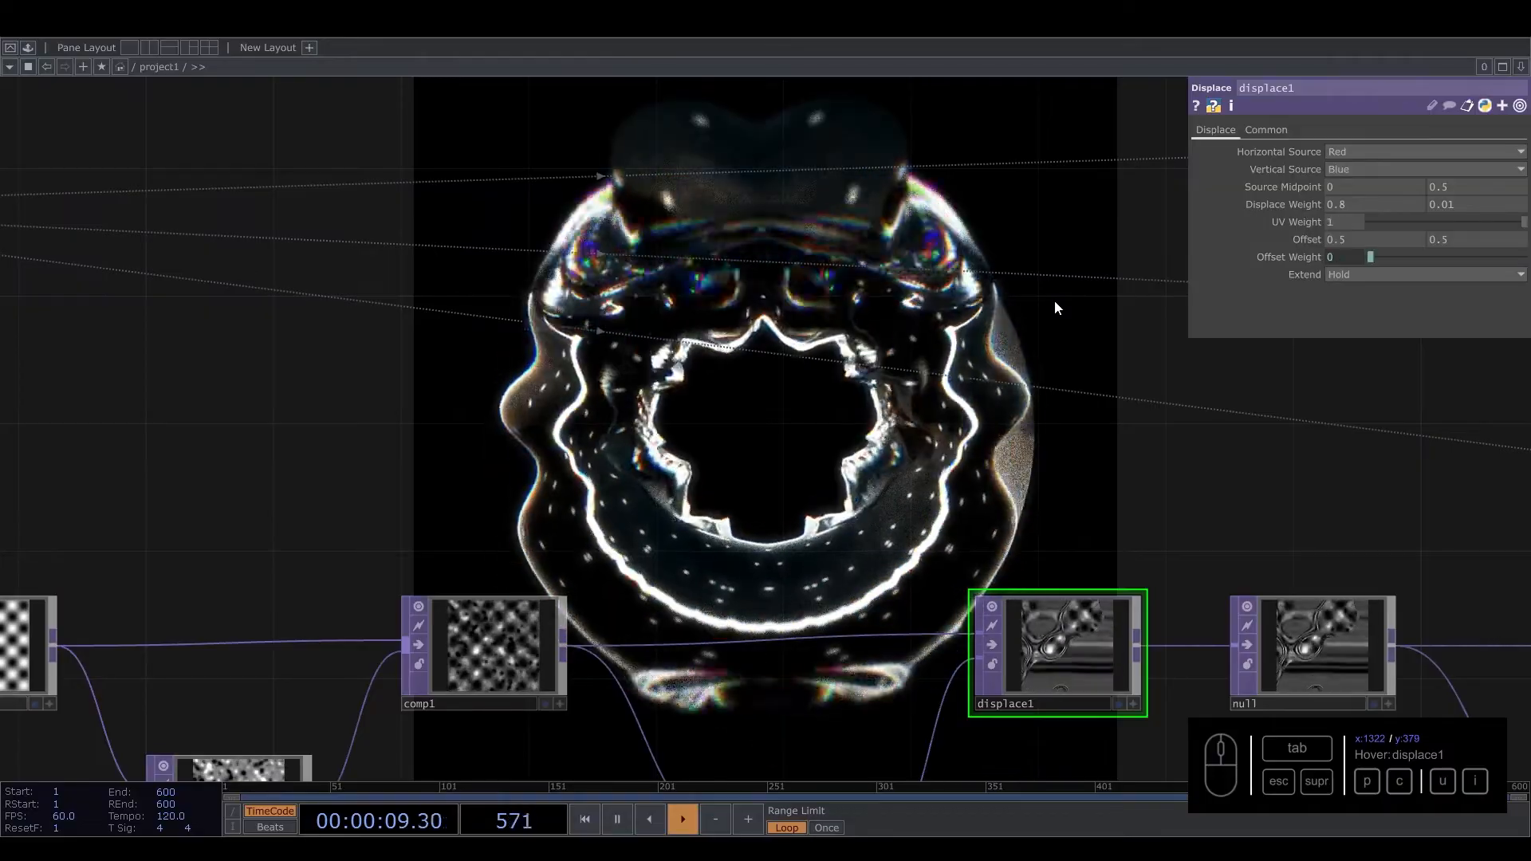
{"action": "mouse_move", "coordinate": [1371, 221]}
{"action": "middle_mouse_down"}
{"action": "mouse_move", "coordinate": [1368, 180]}
{"action": "mouse_move", "coordinate": [1372, 206]}
{"action": "middle_mouse_up"}
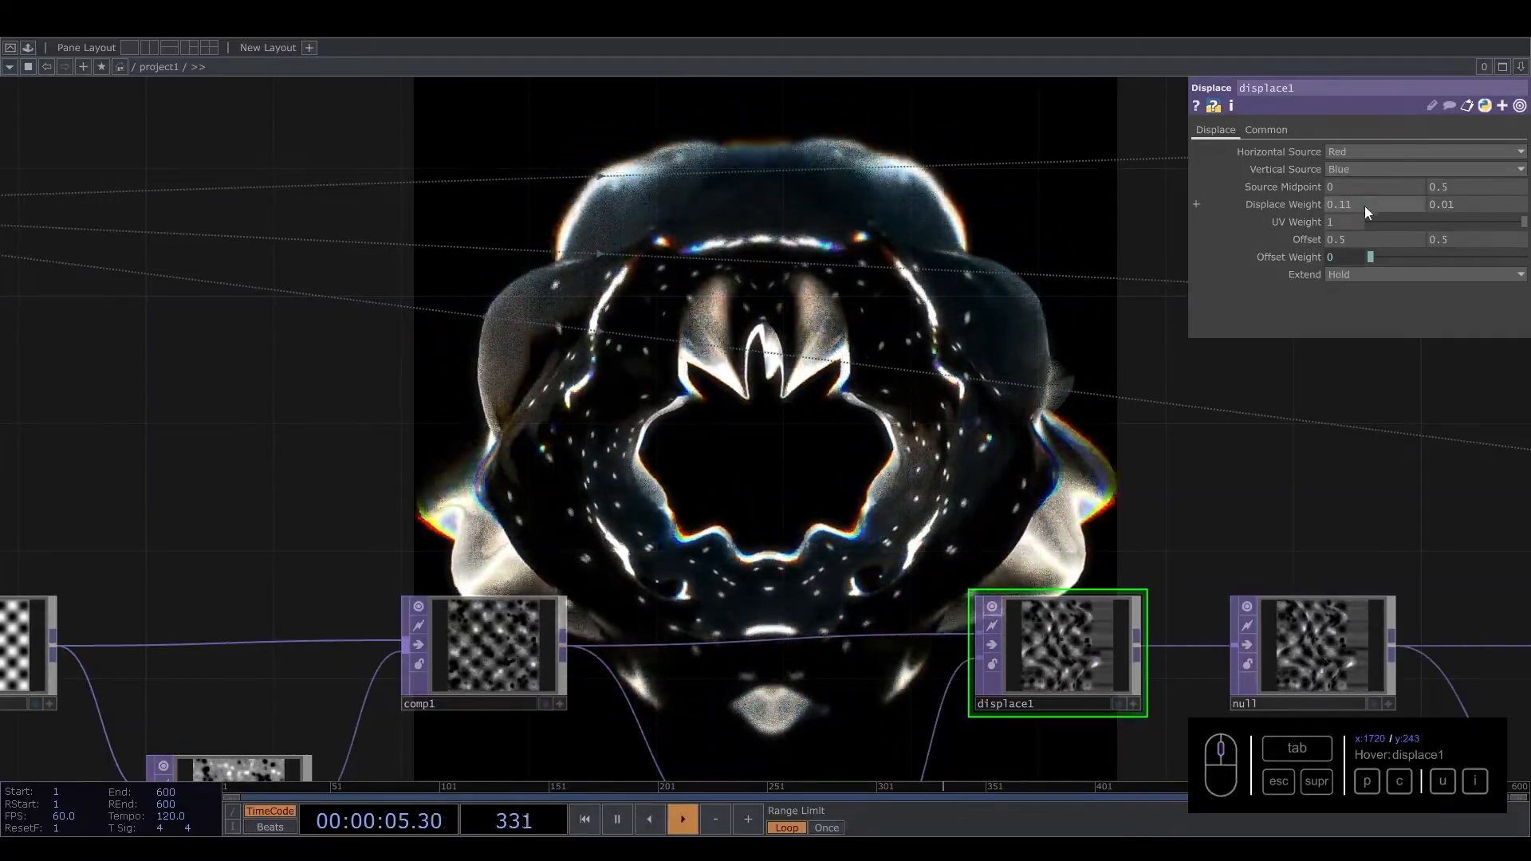
Step: Try different mesh resolutions on torus1 and set both its Rows and Columns to 150
{"action": "scroll", "coordinate": [827, 472], "scroll_direction": "down", "scroll_amount": 5}
{"action": "left_click_drag", "start_coordinate": [794, 413], "coordinate": [535, 579]}
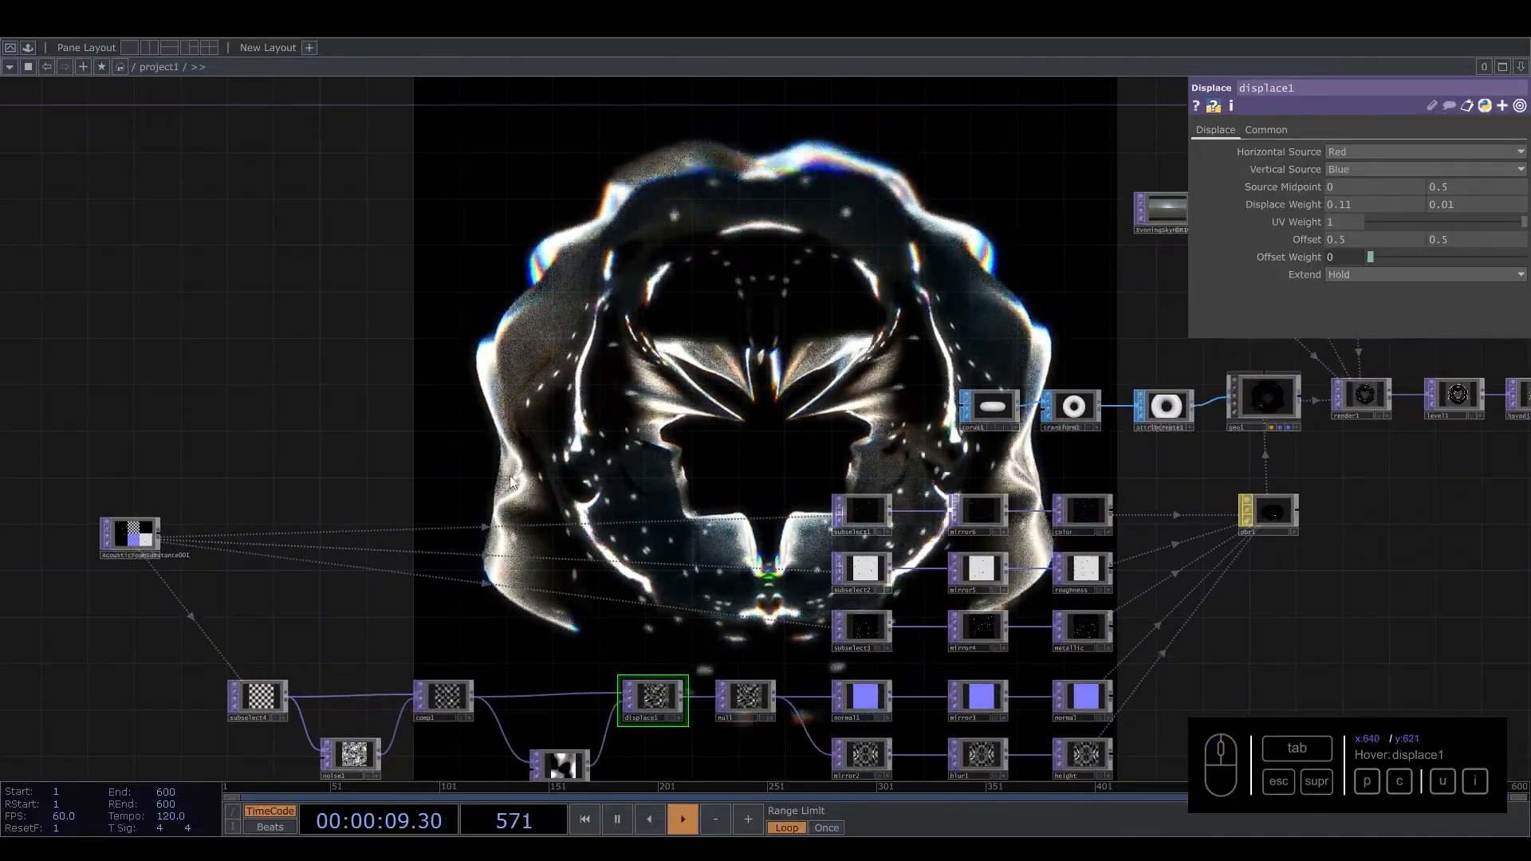
{"action": "left_click_drag", "start_coordinate": [944, 417], "coordinate": [665, 473]}
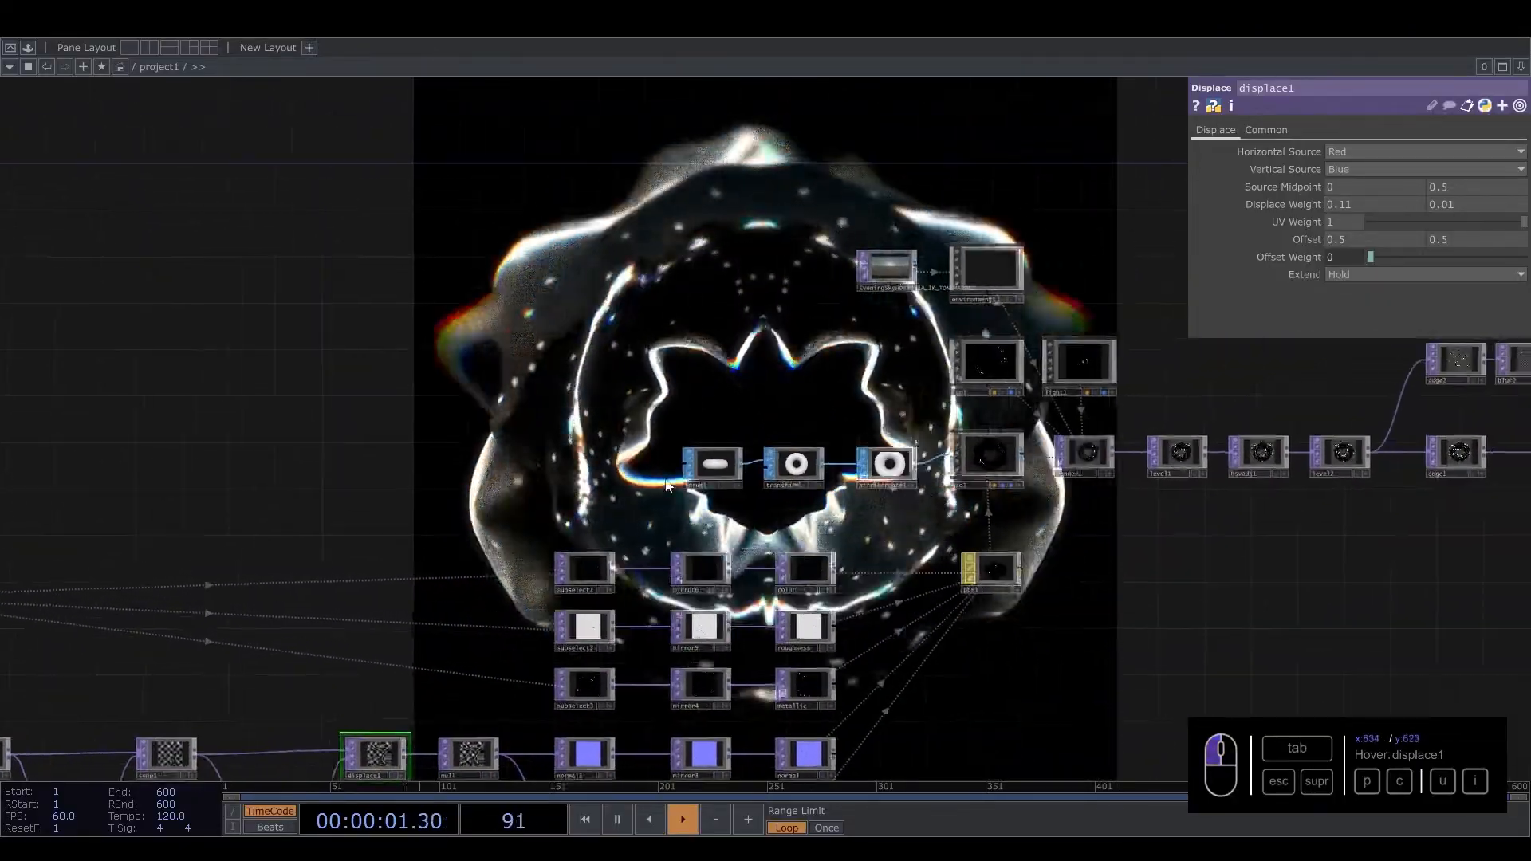
{"action": "scroll", "coordinate": [680, 471], "scroll_direction": "up", "scroll_amount": 5}
{"action": "left_click", "coordinate": [729, 469]}
{"action": "left_click_drag", "start_coordinate": [1319, 346], "coordinate": [1308, 364]}
{"action": "type", "text": "22"}
{"action": "left_click", "coordinate": [768, 303]}
{"action": "left_click_drag", "start_coordinate": [768, 302], "coordinate": [793, 504]}
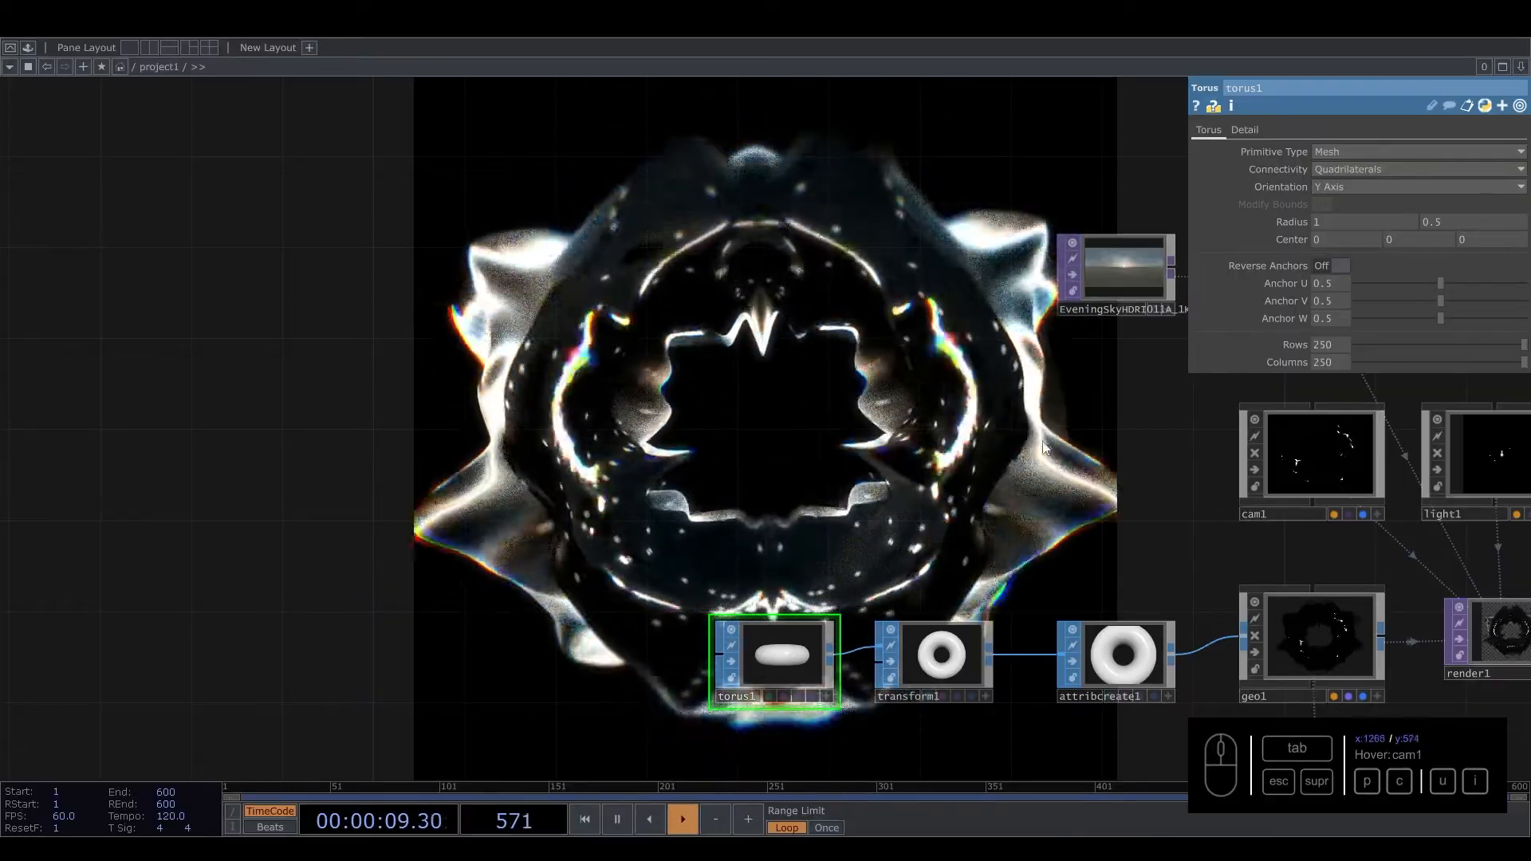
{"action": "type", "text": "18"}
{"action": "left_click_drag", "start_coordinate": [1322, 346], "coordinate": [1310, 364]}
{"action": "type", "text": "1"}
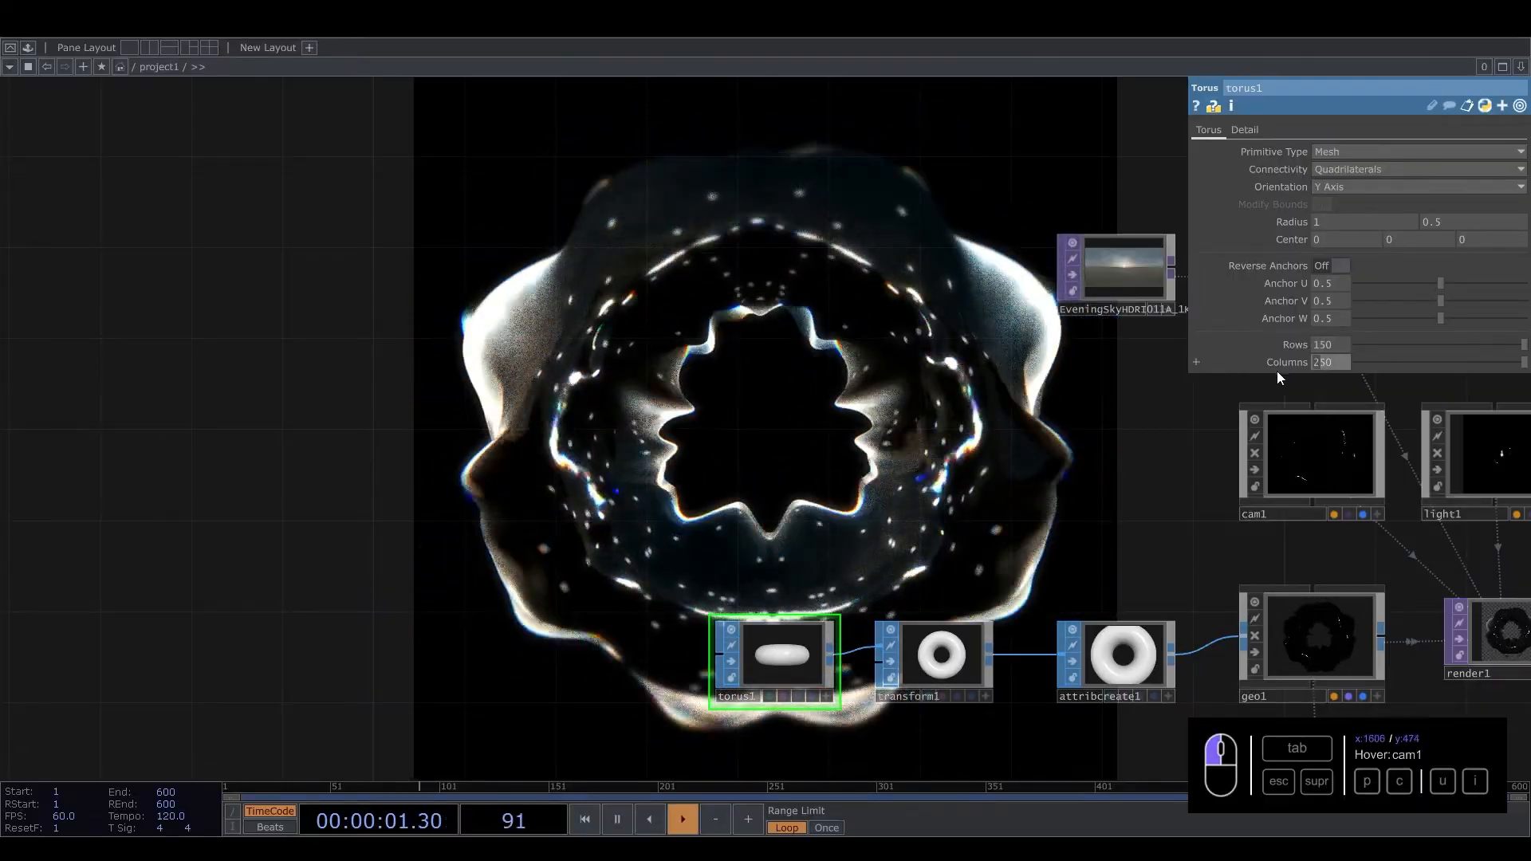
Step: Add a Noise TOP above the EveningSkyHDRI011A_1K_TONEMAPPED image near environment1
{"action": "left_click_drag", "start_coordinate": [932, 515], "coordinate": [653, 635]}
{"action": "scroll", "coordinate": [873, 407], "scroll_direction": "up", "scroll_amount": 3}
{"action": "left_click_drag", "start_coordinate": [868, 435], "coordinate": [672, 464]}
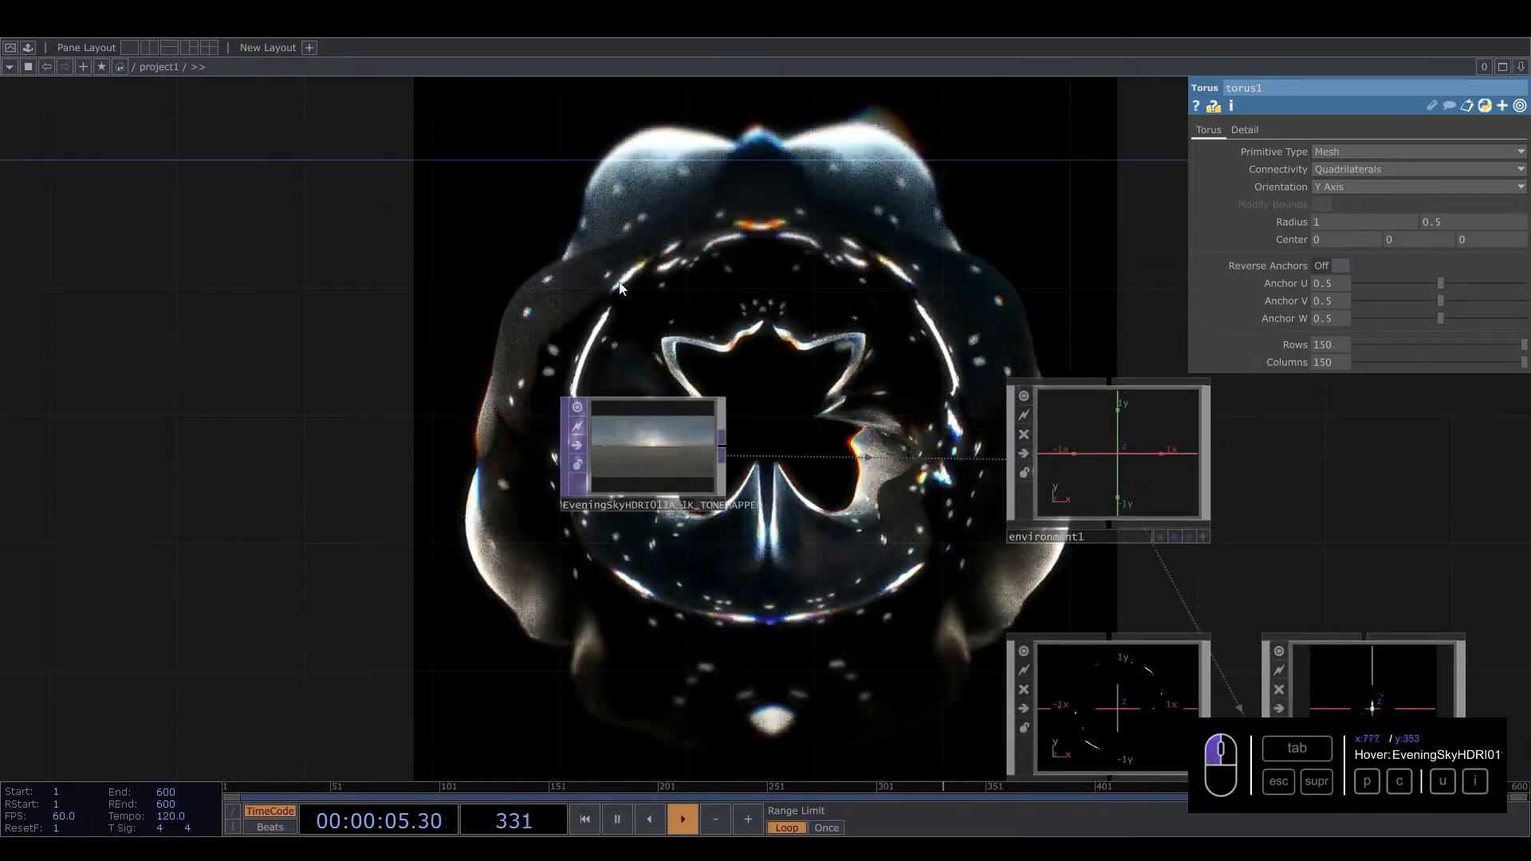
{"action": "key", "text": "Tab"}
{"action": "type", "text": "noi"}
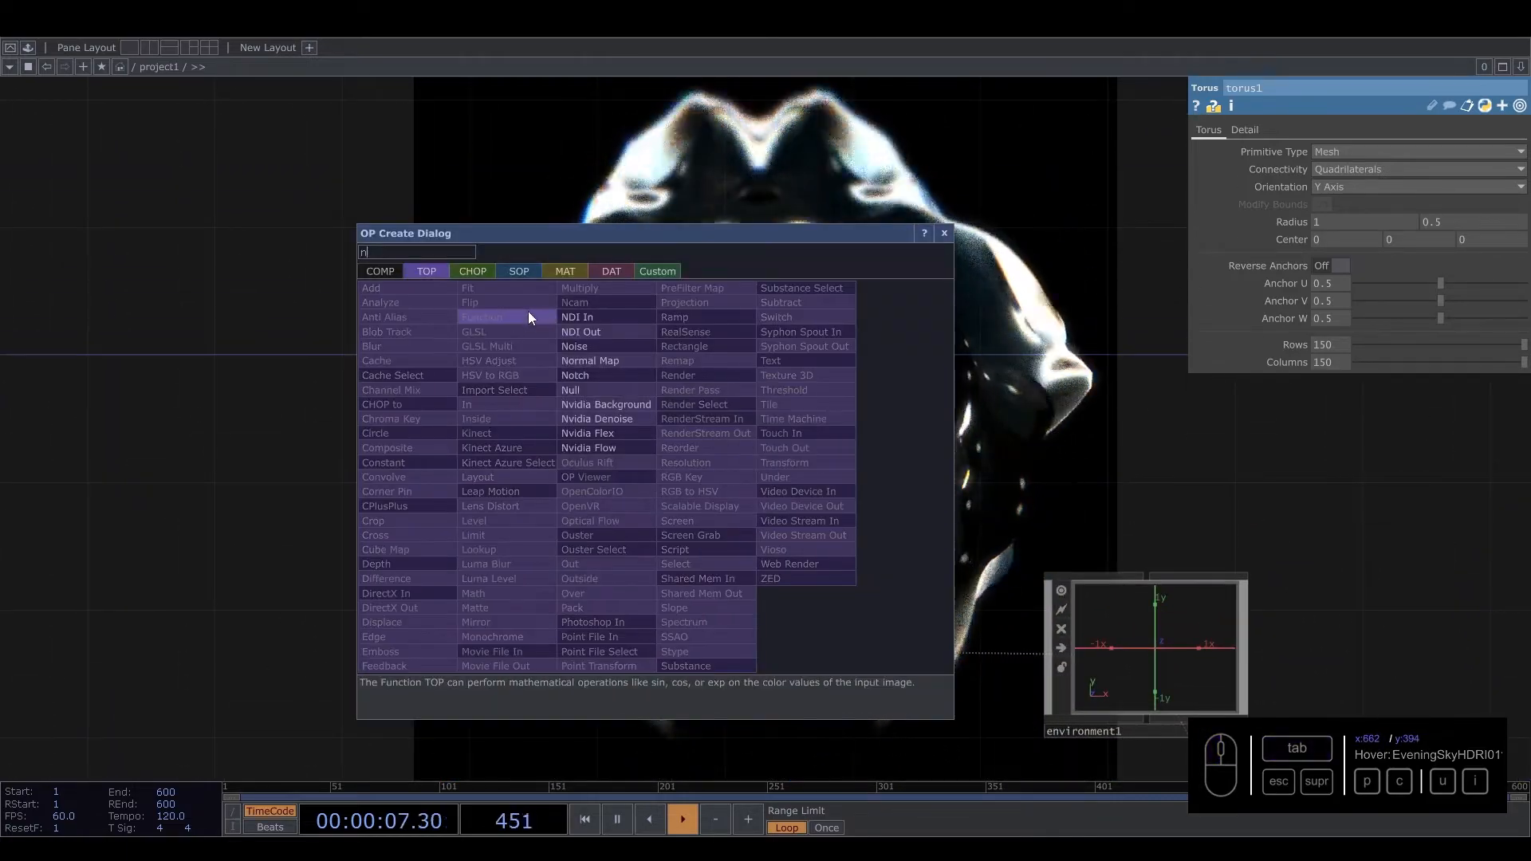
{"action": "left_click", "coordinate": [575, 347]}
{"action": "left_click", "coordinate": [684, 487]}
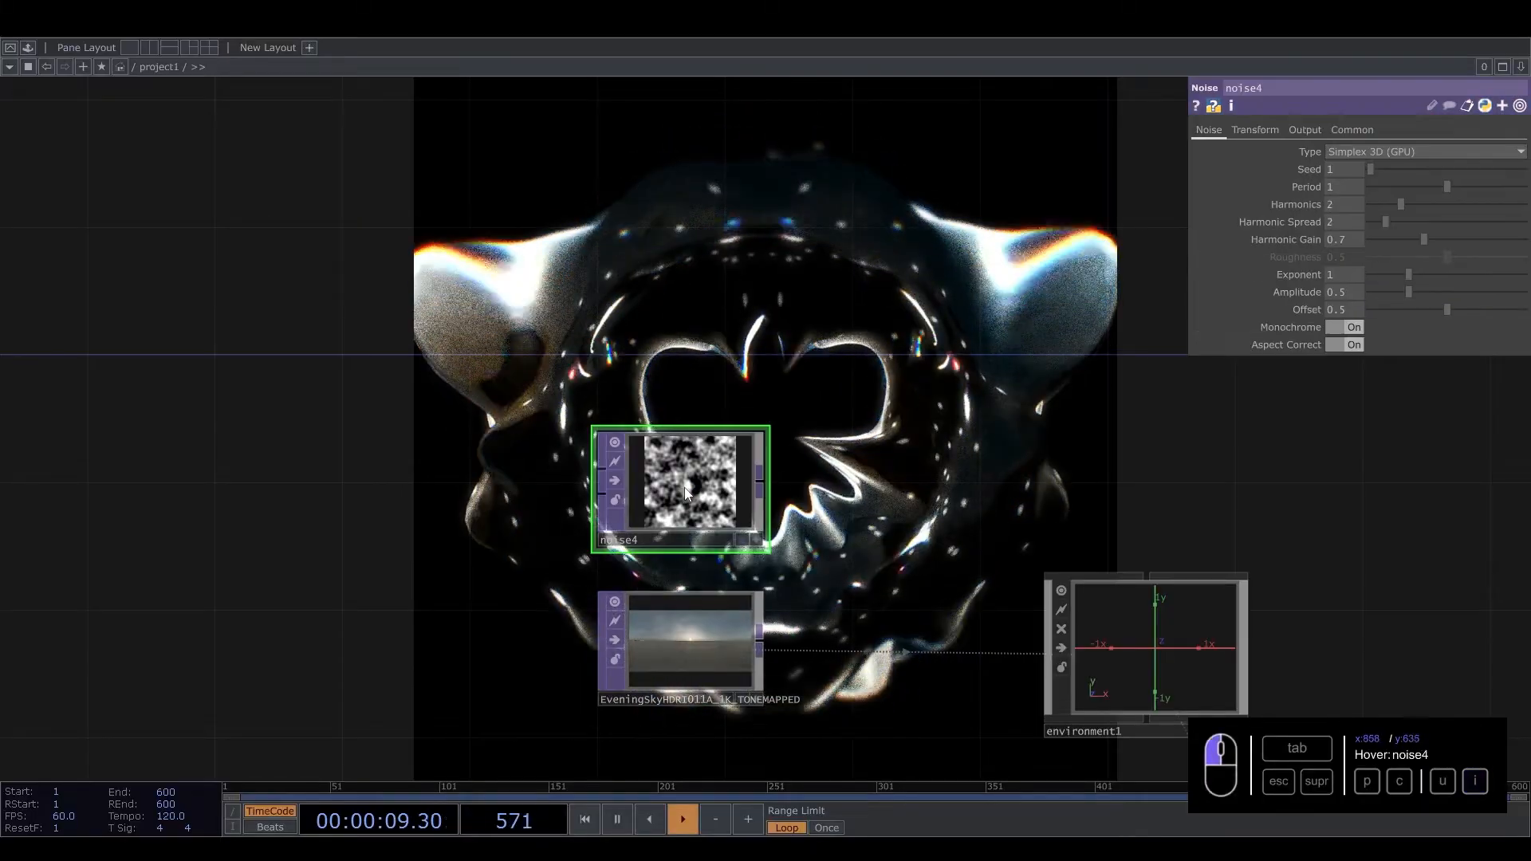
Step: Set the Period of noise4 to 5
{"action": "left_click_drag", "start_coordinate": [1337, 189], "coordinate": [1267, 185]}
{"action": "type", "text": "5"}
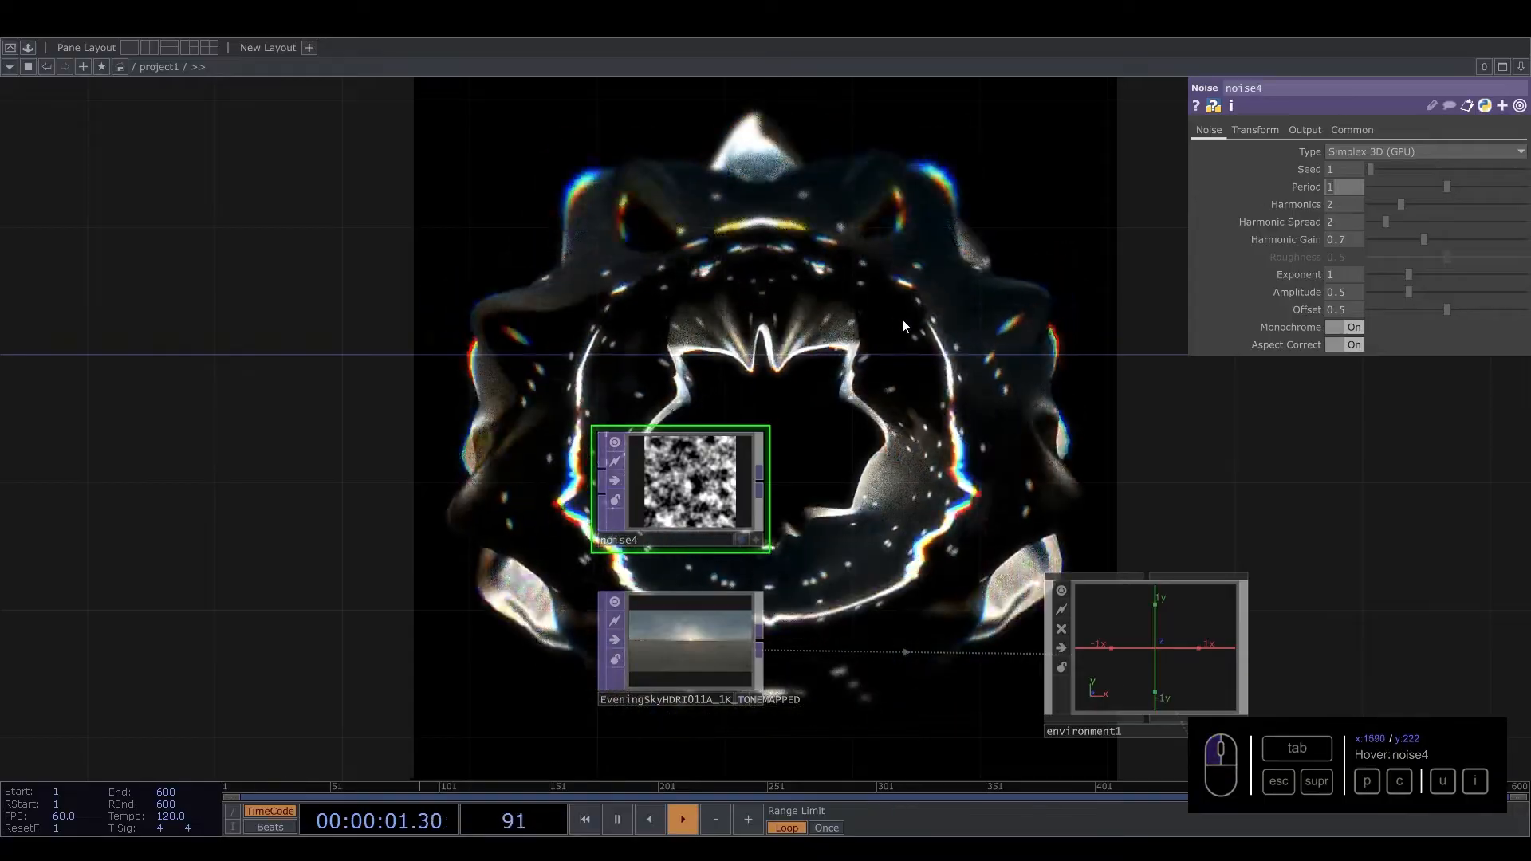
{"action": "left_click", "coordinate": [859, 336]}
{"action": "key", "text": "Tab"}
{"action": "key", "text": "Escape"}
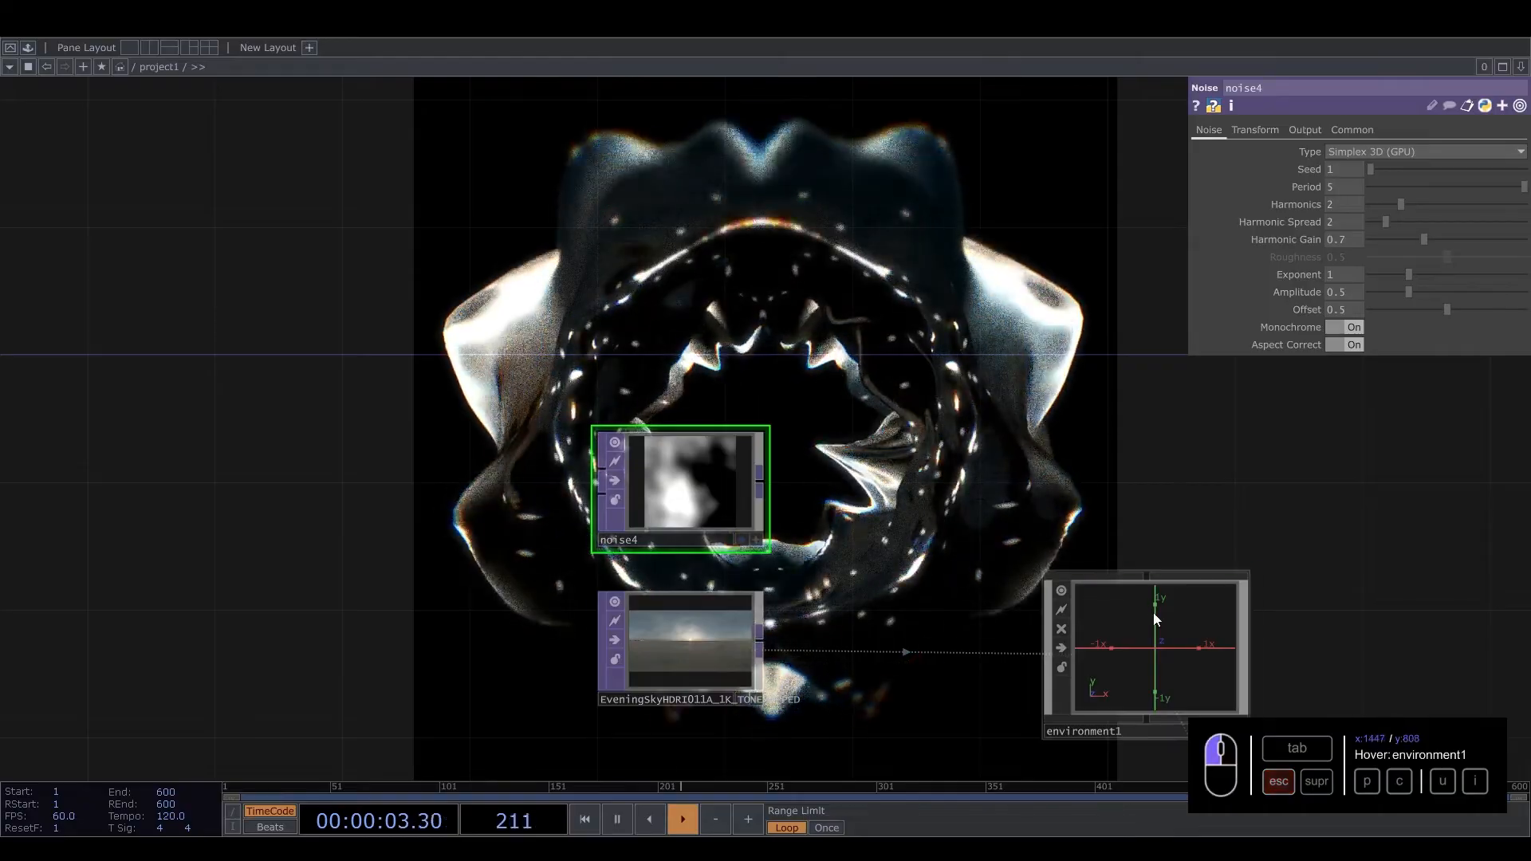
Step: Try noise4 as environment1's Environment Map and restore the EveningSkyHDRI011A_1K_TONEMAPPED map
{"action": "left_click", "coordinate": [1153, 612]}
{"action": "left_click_drag", "start_coordinate": [1312, 155], "coordinate": [1379, 188]}
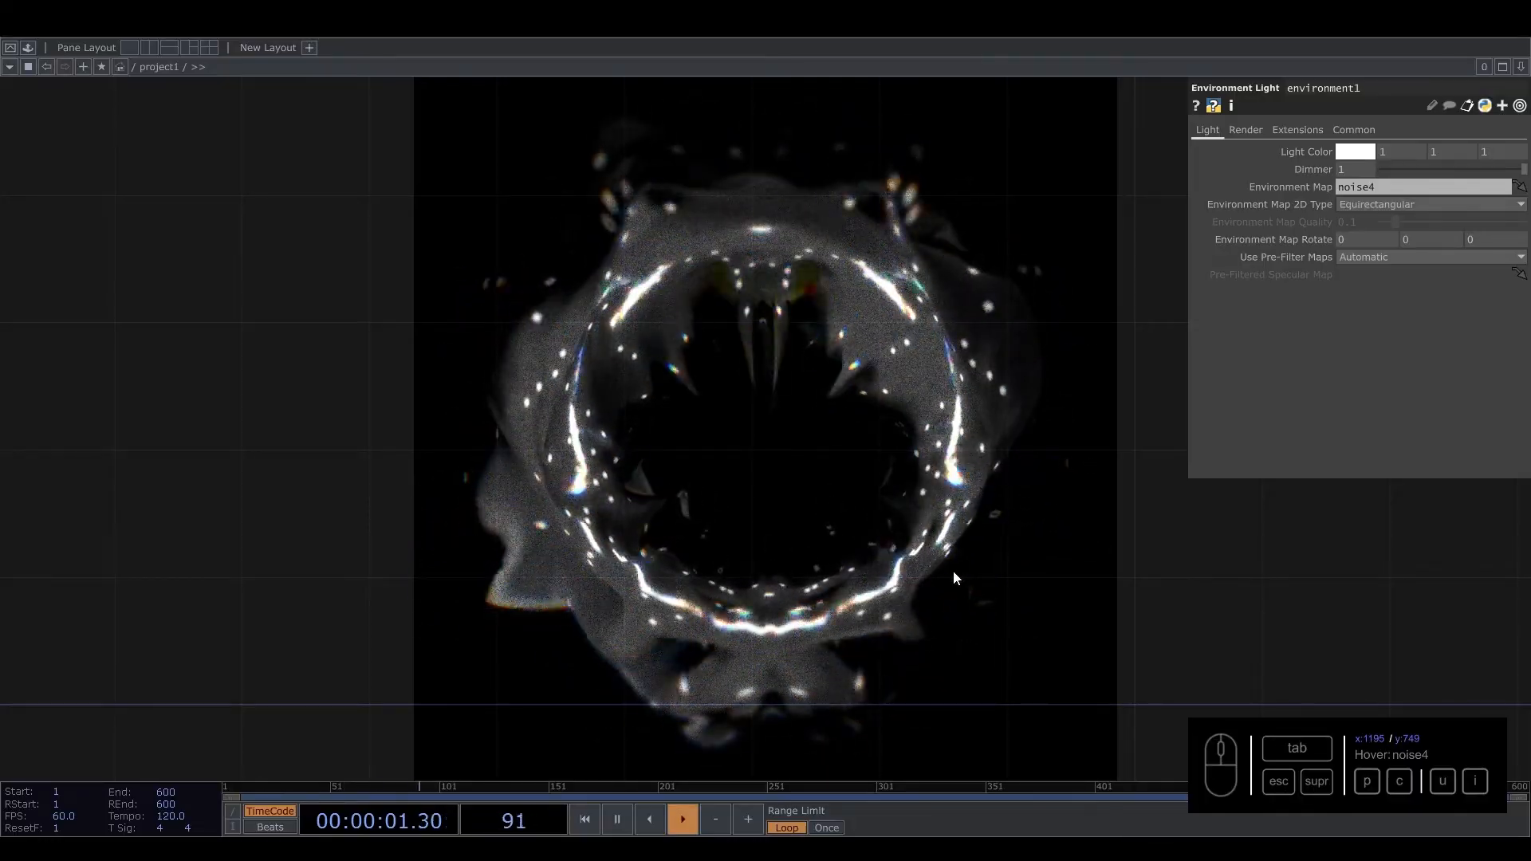
{"action": "left_click_drag", "start_coordinate": [934, 599], "coordinate": [845, 446]}
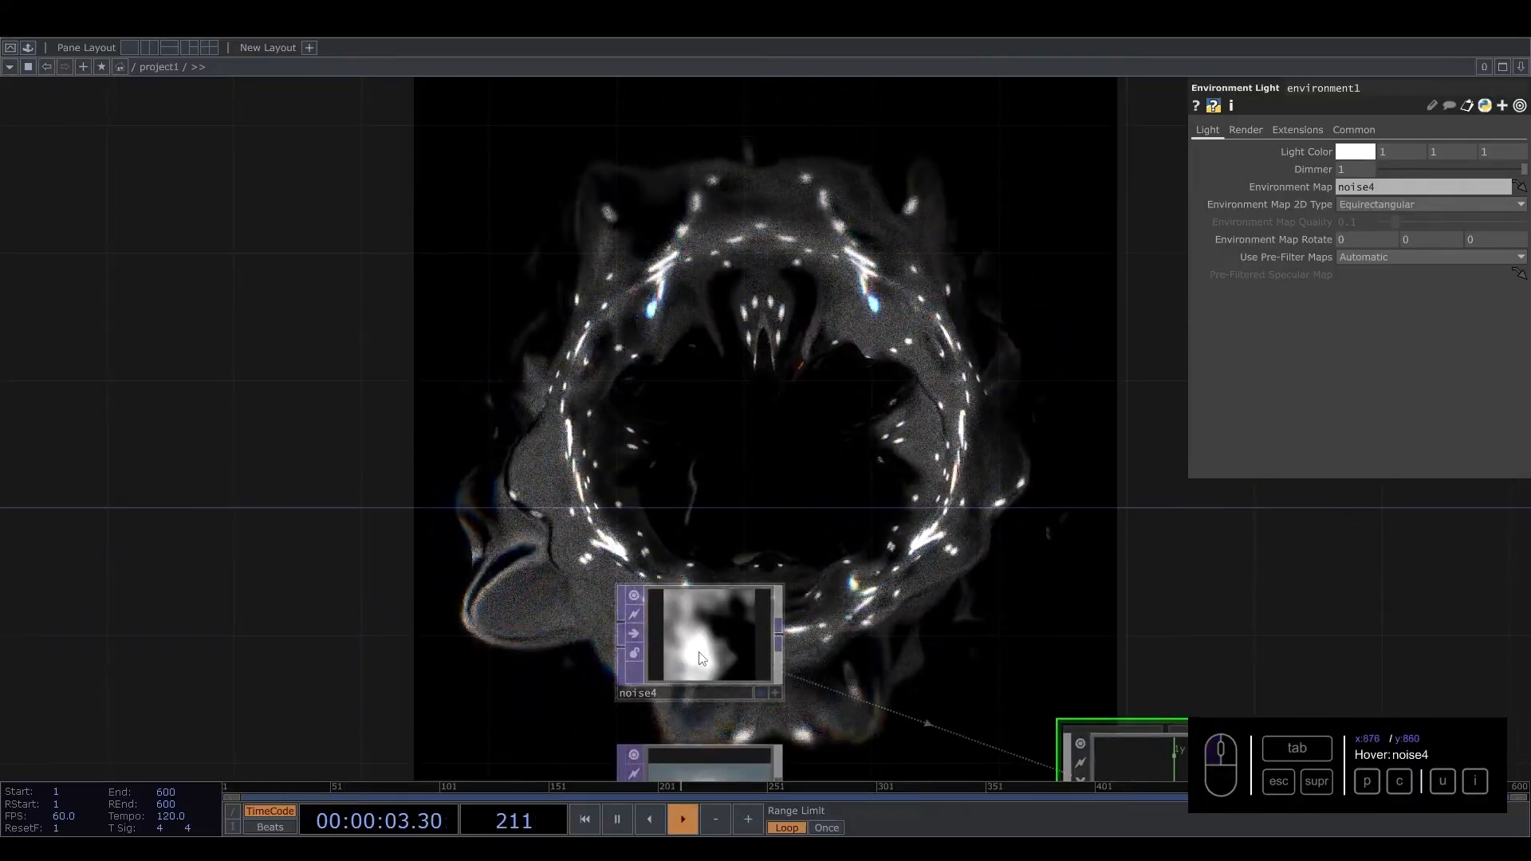
{"action": "left_click_drag", "start_coordinate": [867, 657], "coordinate": [856, 544]}
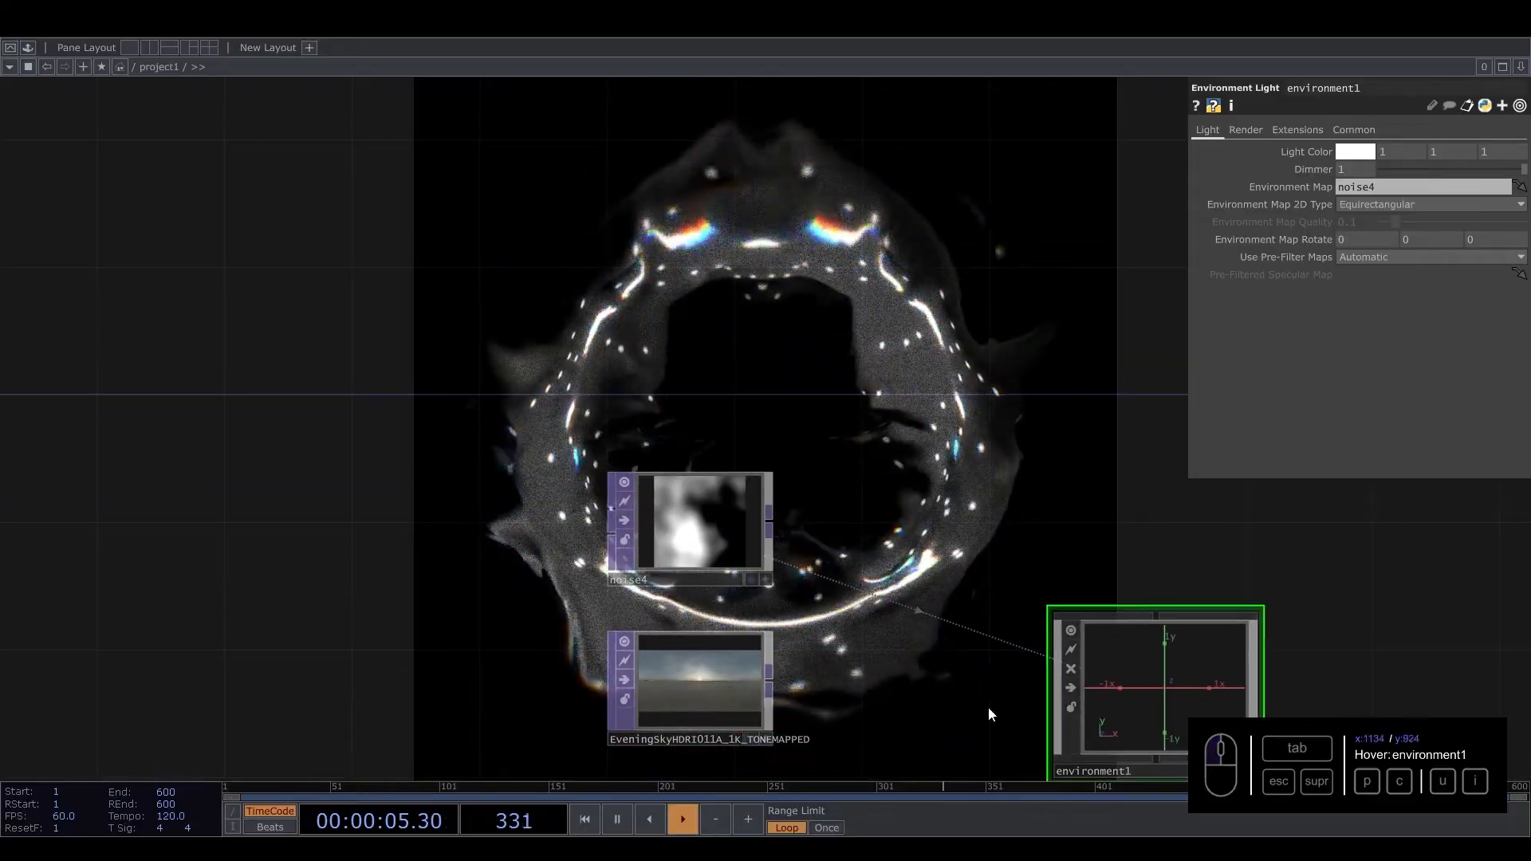
{"action": "mouse_move", "coordinate": [706, 676]}
{"action": "left_mouse_down"}
{"action": "mouse_move", "coordinate": [798, 645]}
{"action": "mouse_move", "coordinate": [1344, 173]}
{"action": "mouse_move", "coordinate": [1368, 188]}
{"action": "left_mouse_up"}
Step: Examine the animated render and the surrounding node network with the evening sky environment map applied
{"action": "left_click_drag", "start_coordinate": [976, 346], "coordinate": [1026, 513]}
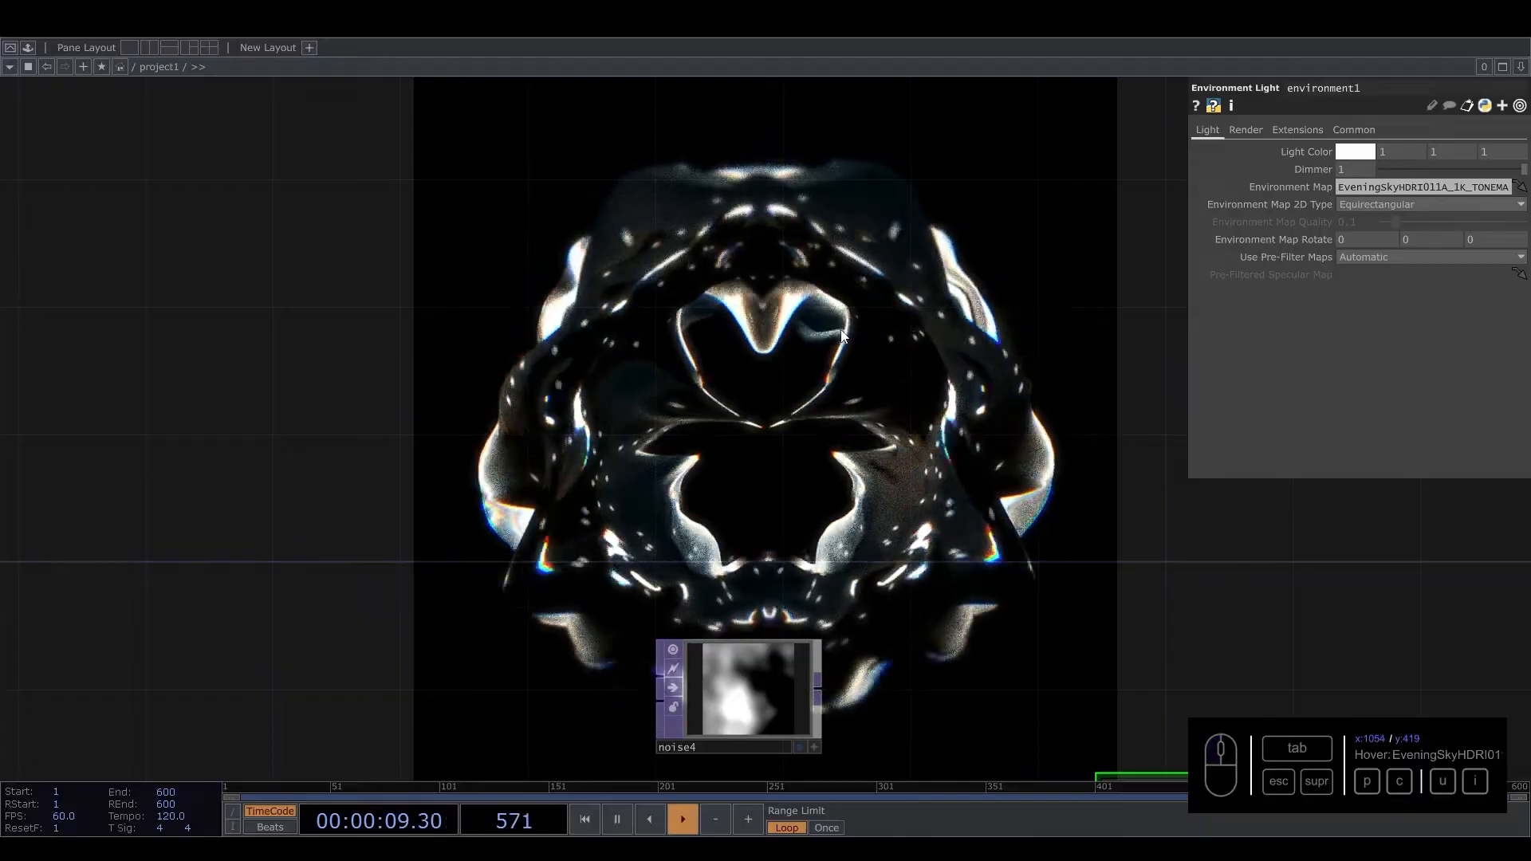
{"action": "middle_click_drag", "start_coordinate": [829, 381], "coordinate": [805, 478]}
{"action": "middle_click_drag", "start_coordinate": [790, 553], "coordinate": [638, 569]}
{"action": "left_click_drag", "start_coordinate": [931, 232], "coordinate": [964, 343]}
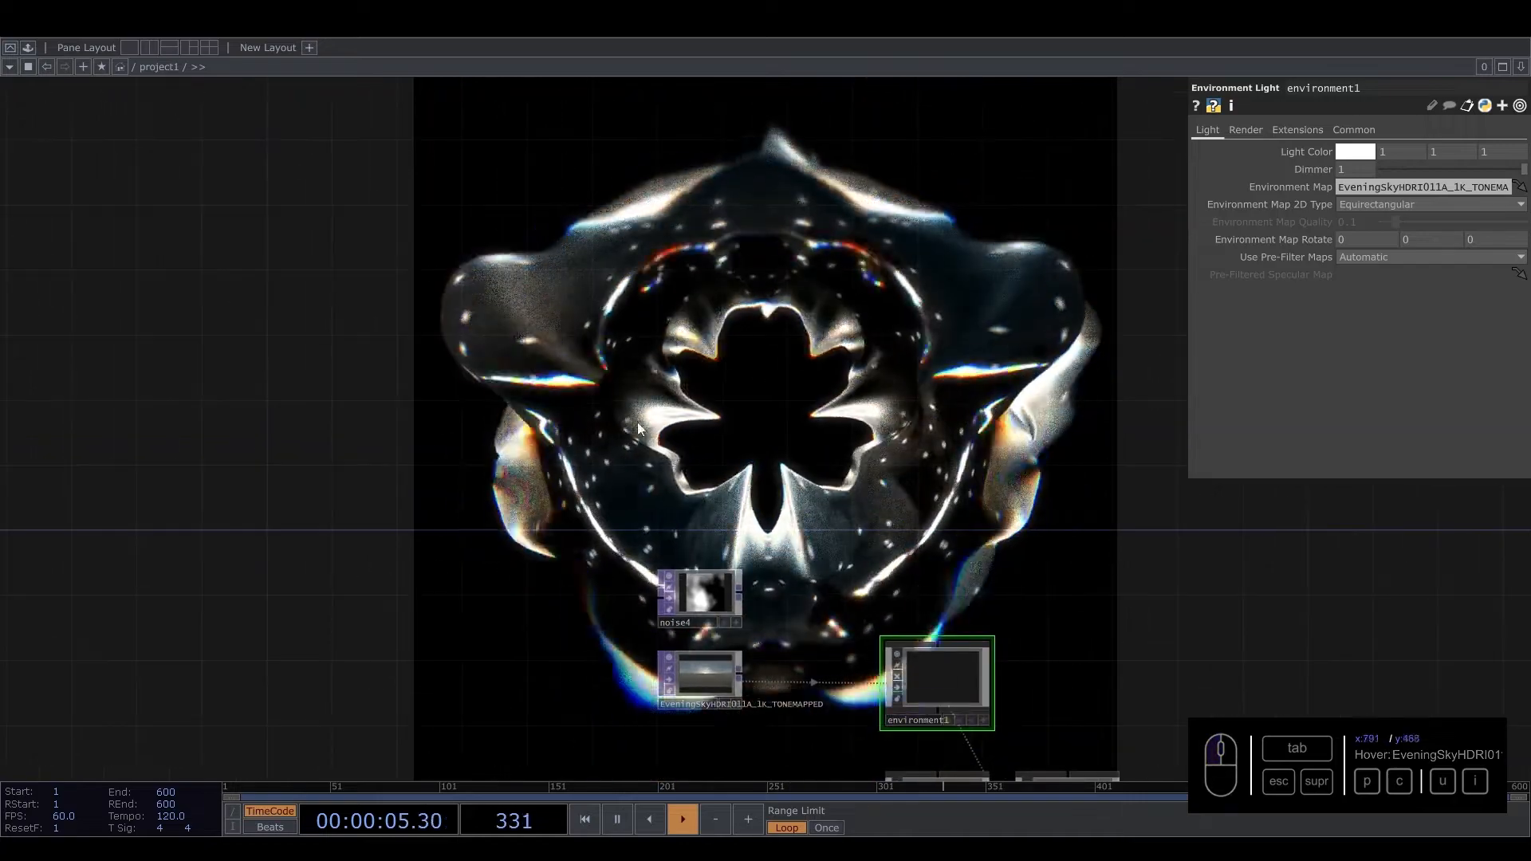
{"action": "left_click_drag", "start_coordinate": [507, 638], "coordinate": [531, 588]}
{"action": "scroll", "coordinate": [515, 284], "scroll_direction": "up", "scroll_amount": 2}
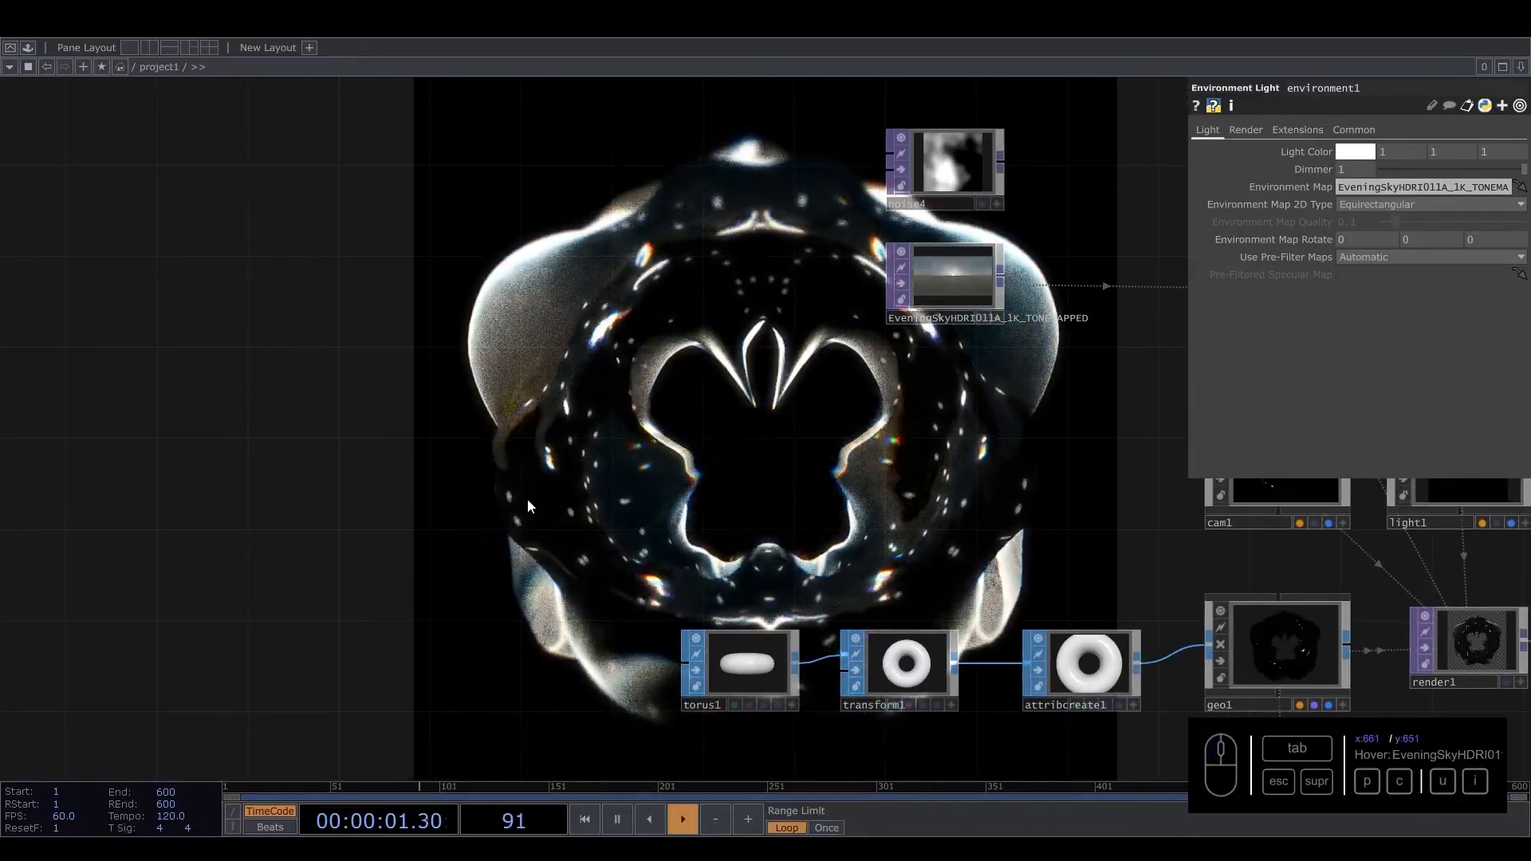
{"action": "scroll", "coordinate": [527, 500], "scroll_direction": "down", "scroll_amount": 4}
{"action": "scroll", "coordinate": [527, 500], "scroll_direction": "down", "scroll_amount": 1}
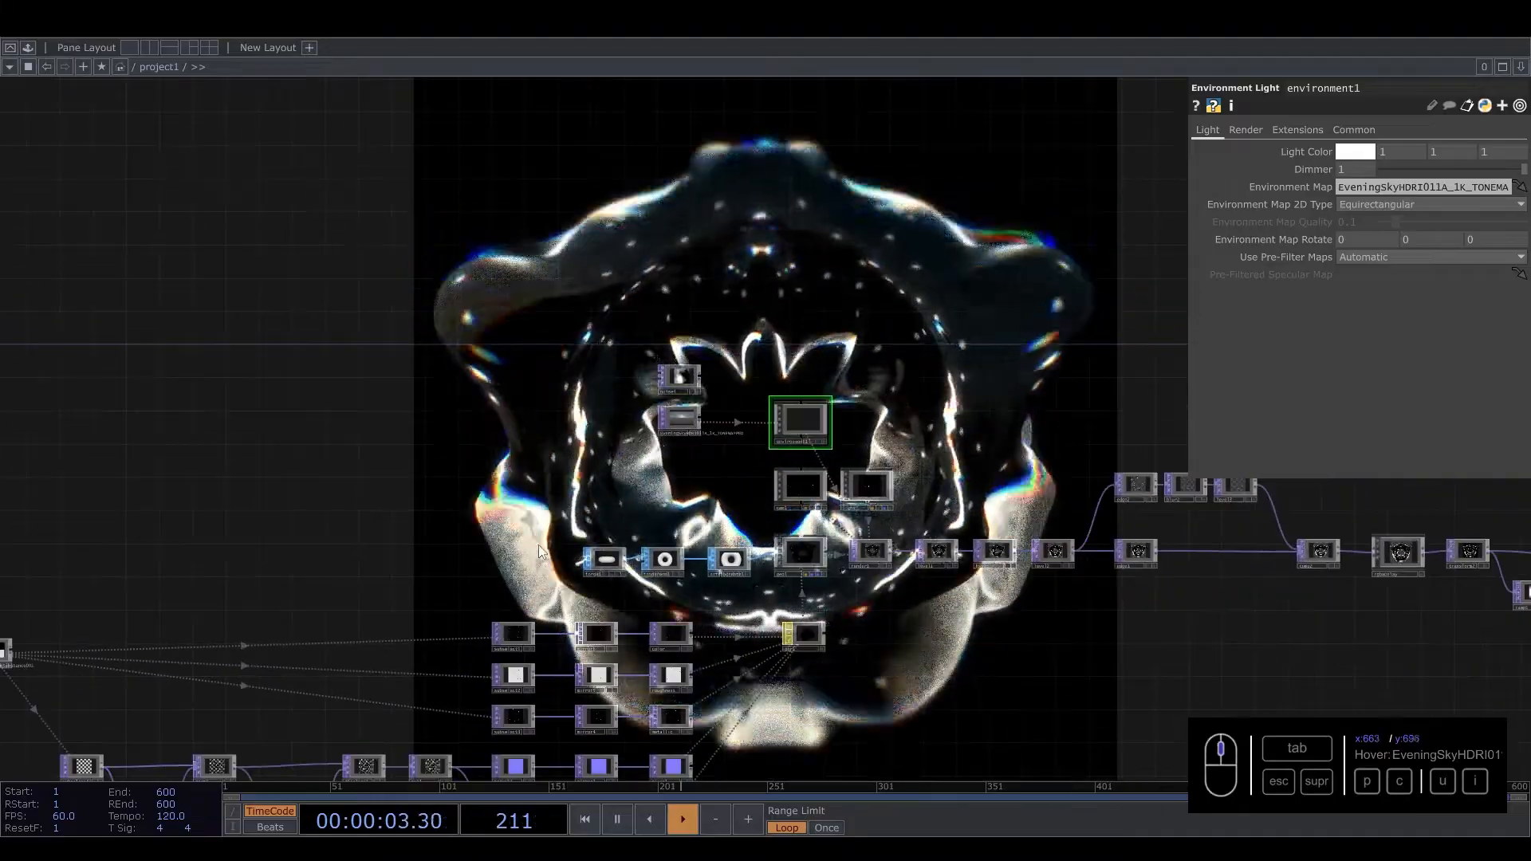
Step: Insert a Texture SOP between transform1 and attribcreate1 in the torus geometry chain
{"action": "scroll", "coordinate": [678, 588], "scroll_direction": "up", "scroll_amount": 2}
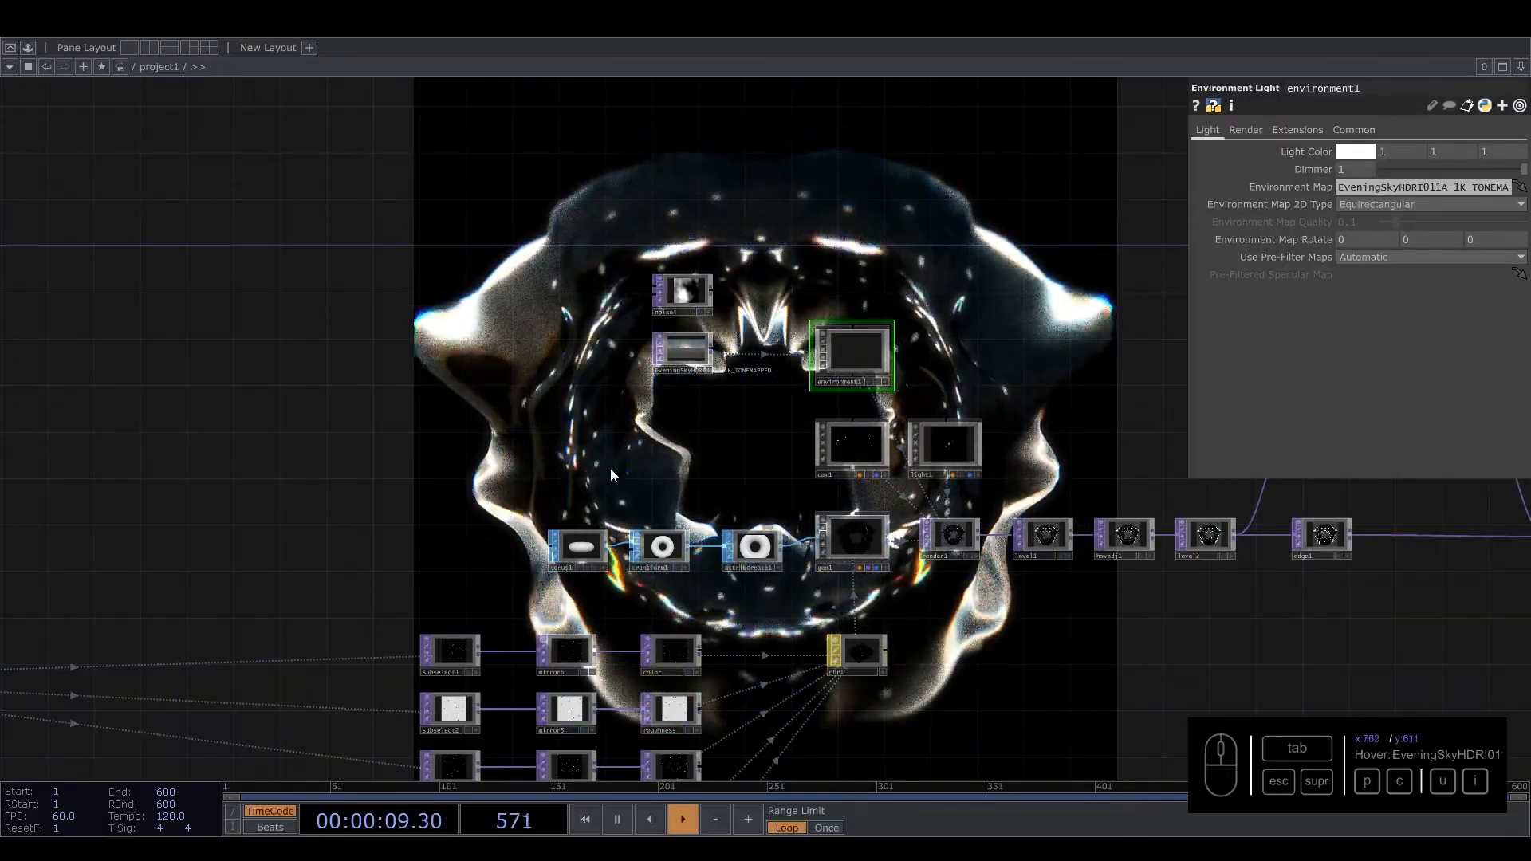
{"action": "scroll", "coordinate": [611, 476], "scroll_direction": "up", "scroll_amount": 3}
{"action": "left_click_drag", "start_coordinate": [713, 621], "coordinate": [715, 629]}
{"action": "left_click_drag", "start_coordinate": [684, 574], "coordinate": [500, 574]}
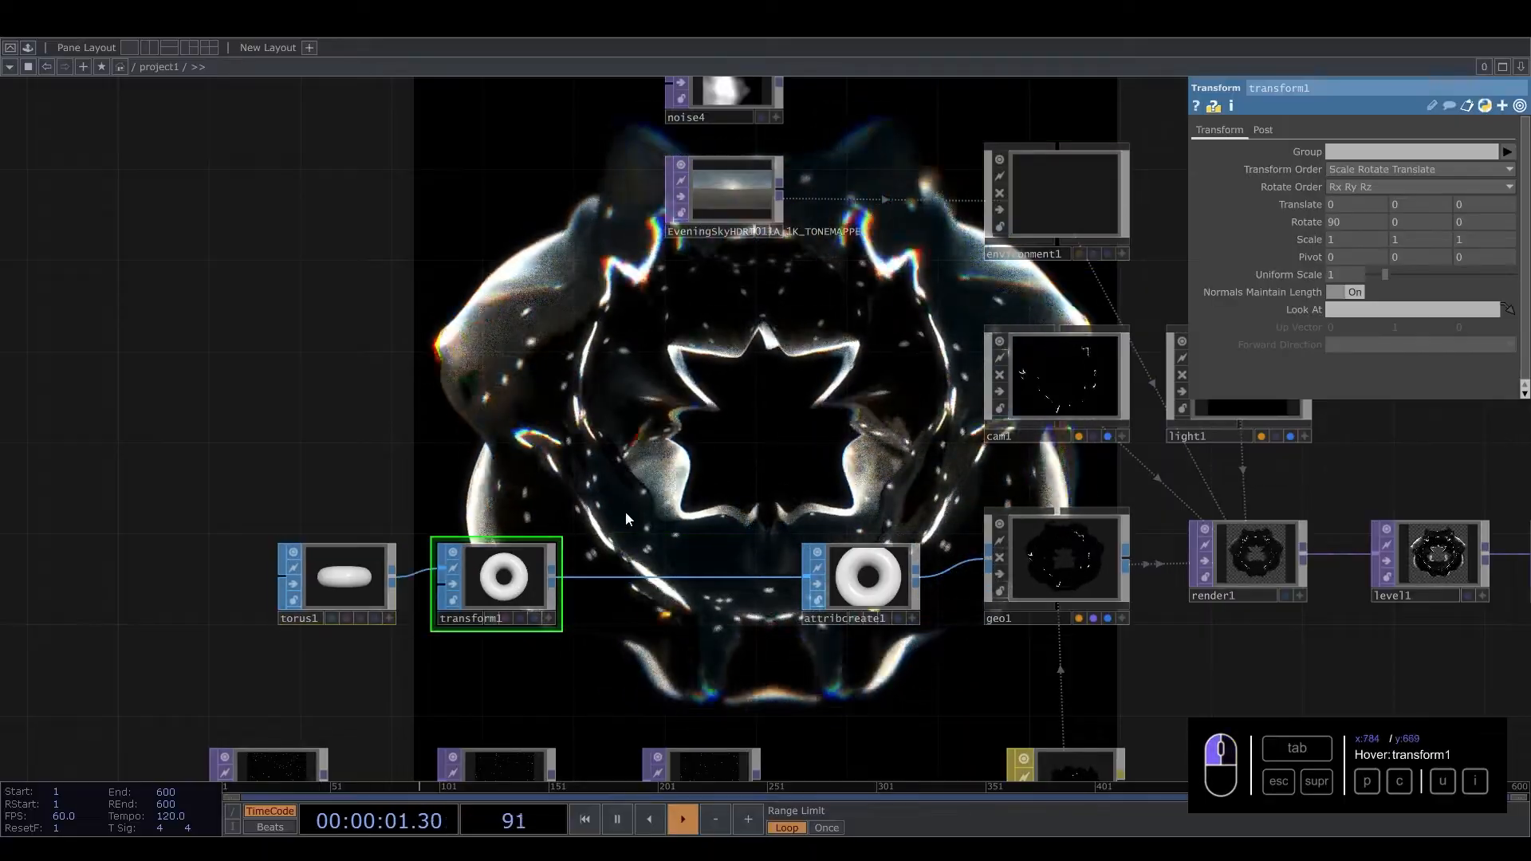
{"action": "right_click", "coordinate": [657, 577]}
{"action": "left_click", "coordinate": [683, 557]}
{"action": "type", "text": "te"}
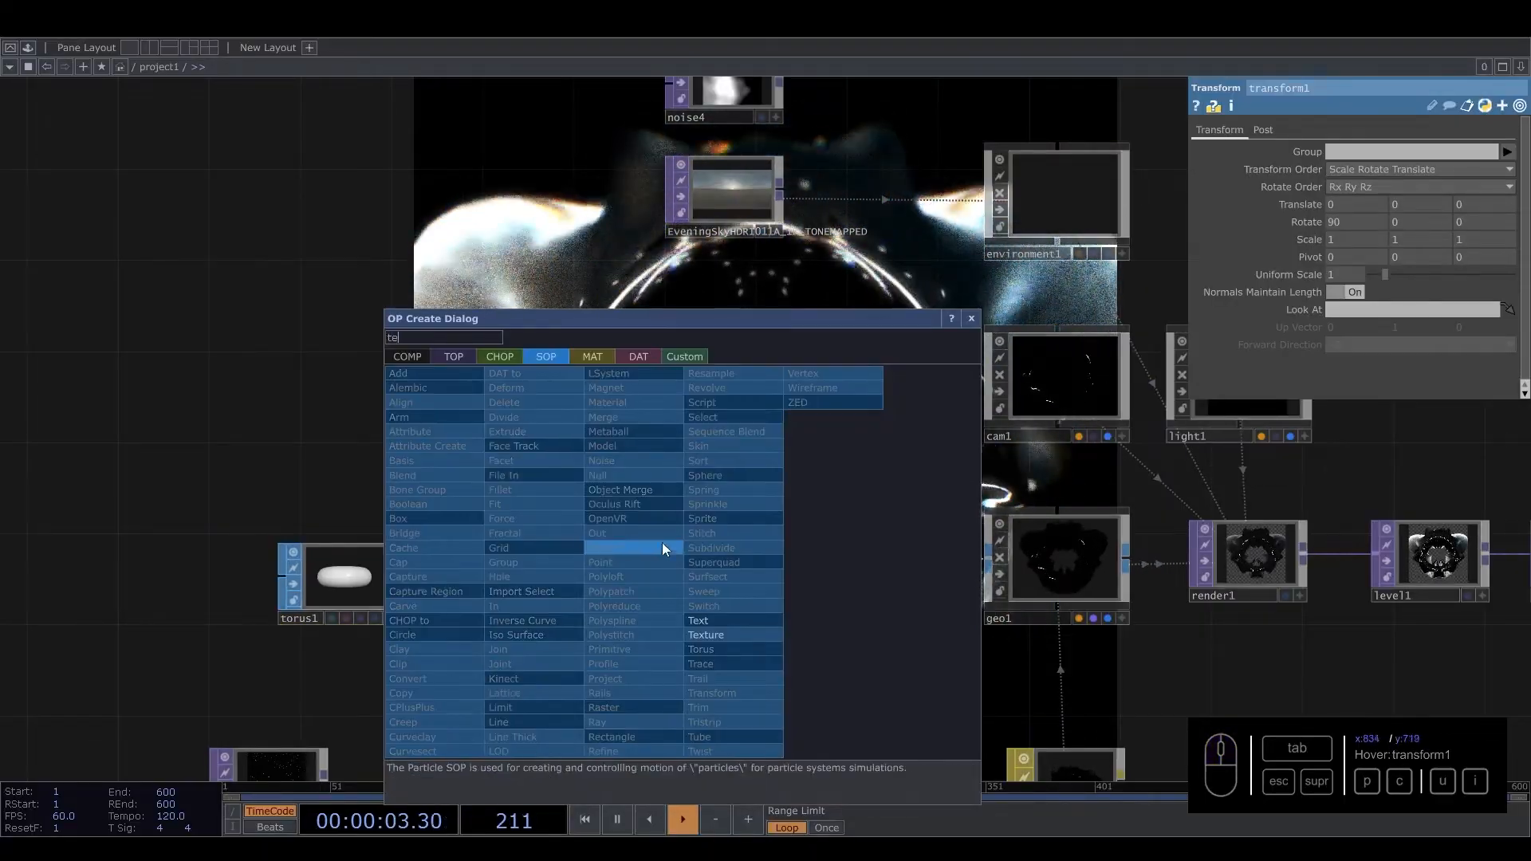
{"action": "left_click", "coordinate": [741, 635]}
{"action": "left_click", "coordinate": [672, 591]}
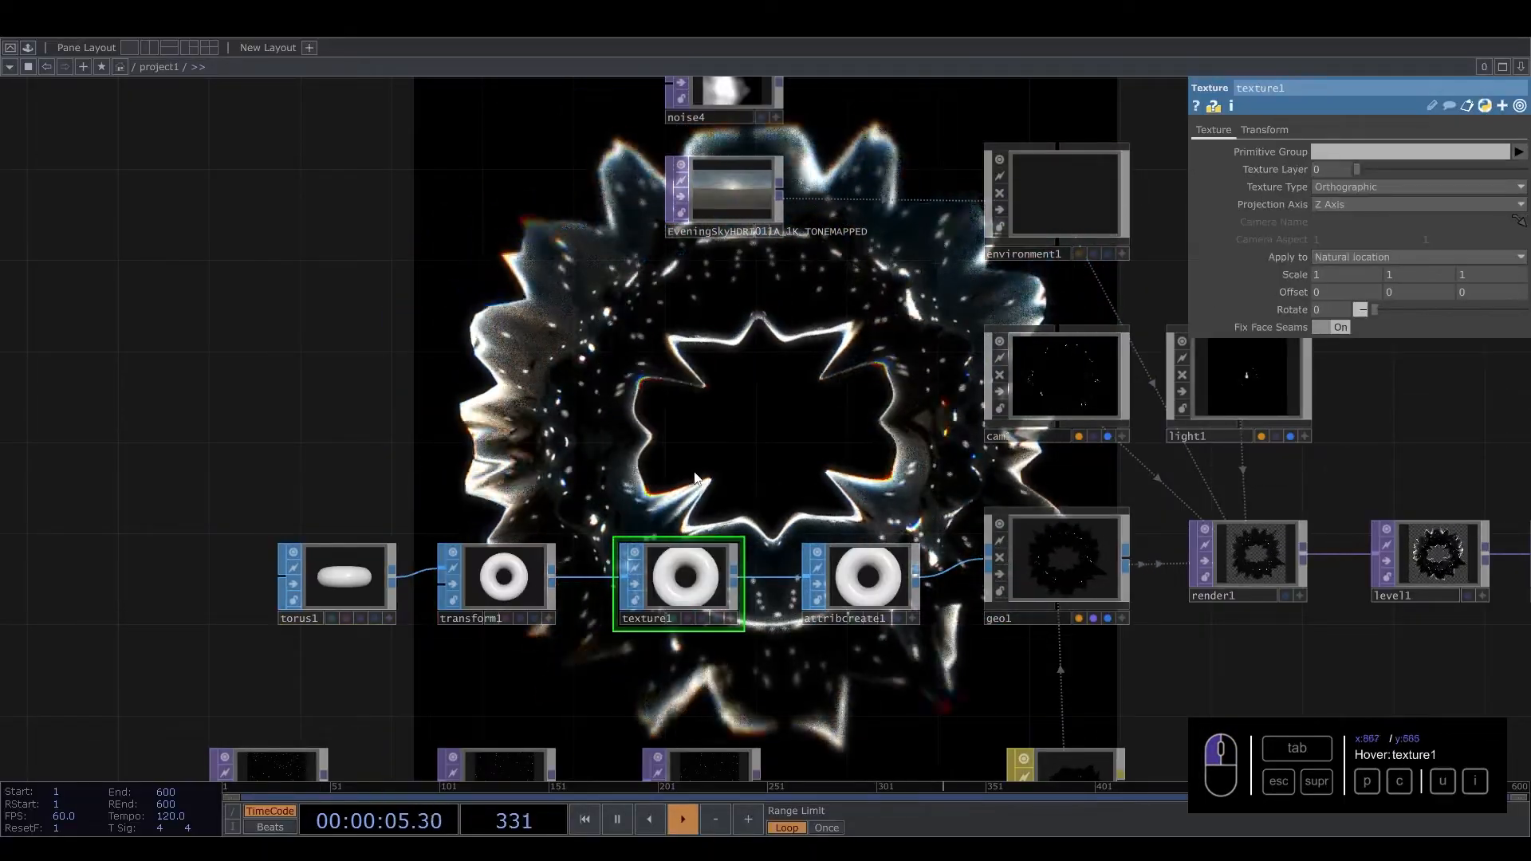
Step: Try the XYZ Position, Equirectangular Inside and Outside, and Cylindrical texture types on texture1, and settle on Row & Columns
{"action": "left_click_drag", "start_coordinate": [694, 474], "coordinate": [558, 721]}
{"action": "left_click_drag", "start_coordinate": [775, 381], "coordinate": [765, 653]}
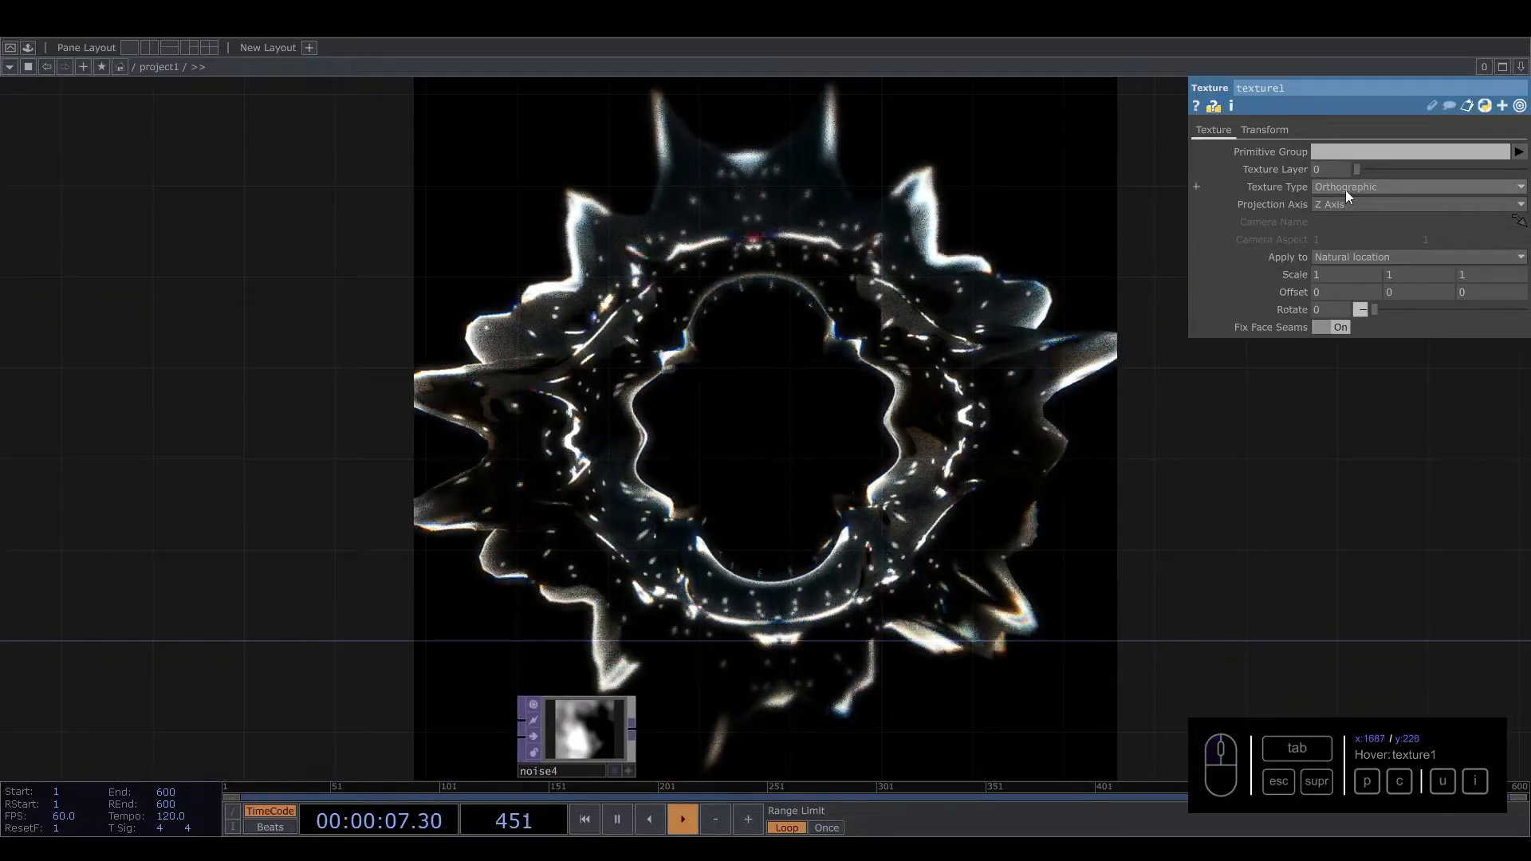
{"action": "left_click", "coordinate": [1346, 190]}
{"action": "left_click", "coordinate": [1343, 215]}
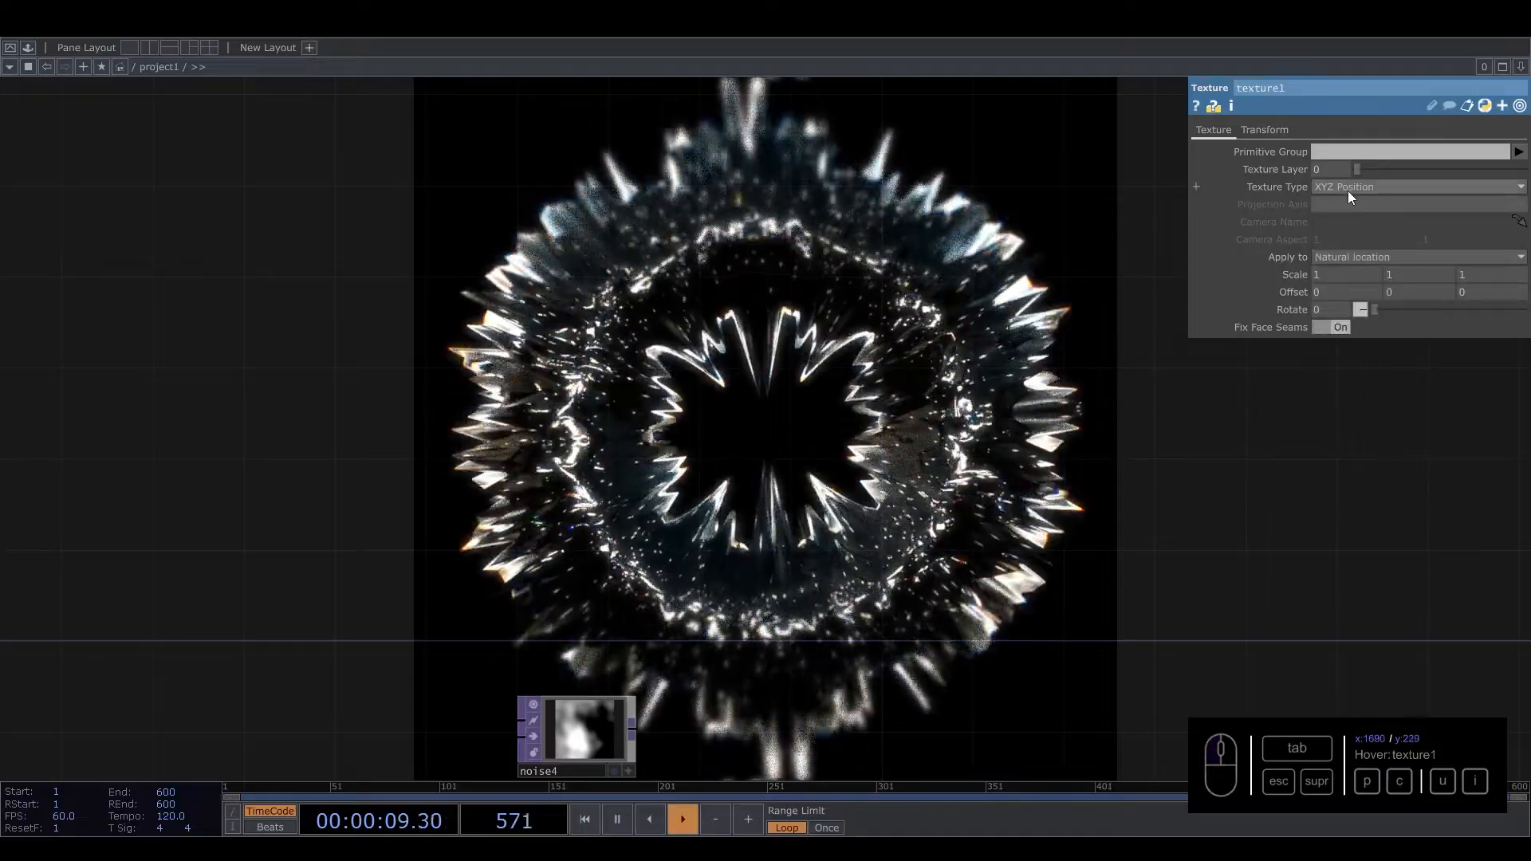
{"action": "left_click", "coordinate": [1348, 187]}
{"action": "left_click", "coordinate": [1343, 229]}
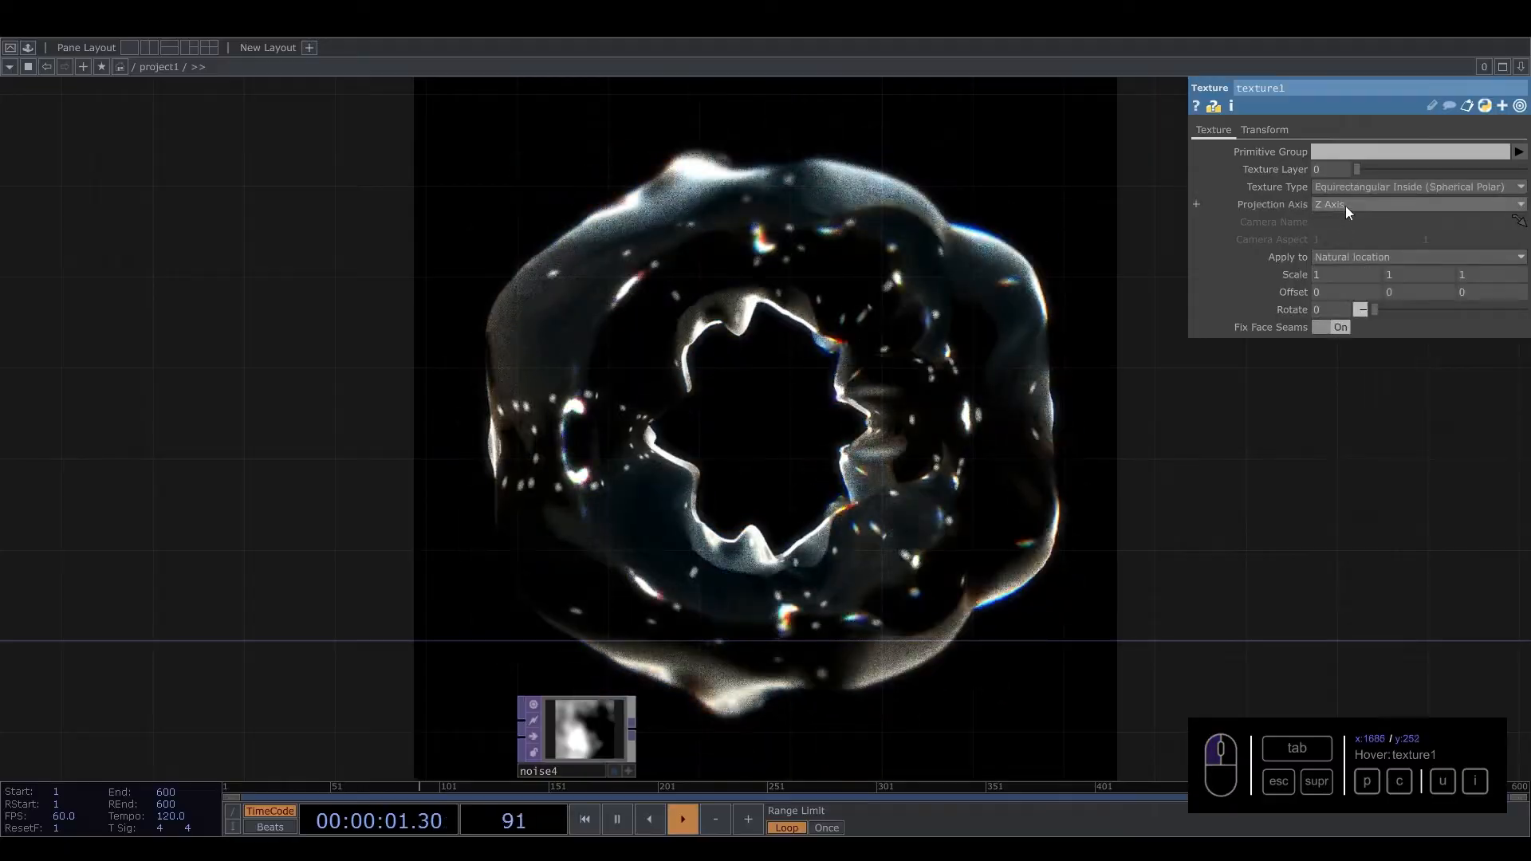
{"action": "left_click", "coordinate": [1353, 187]}
{"action": "left_click", "coordinate": [1347, 248]}
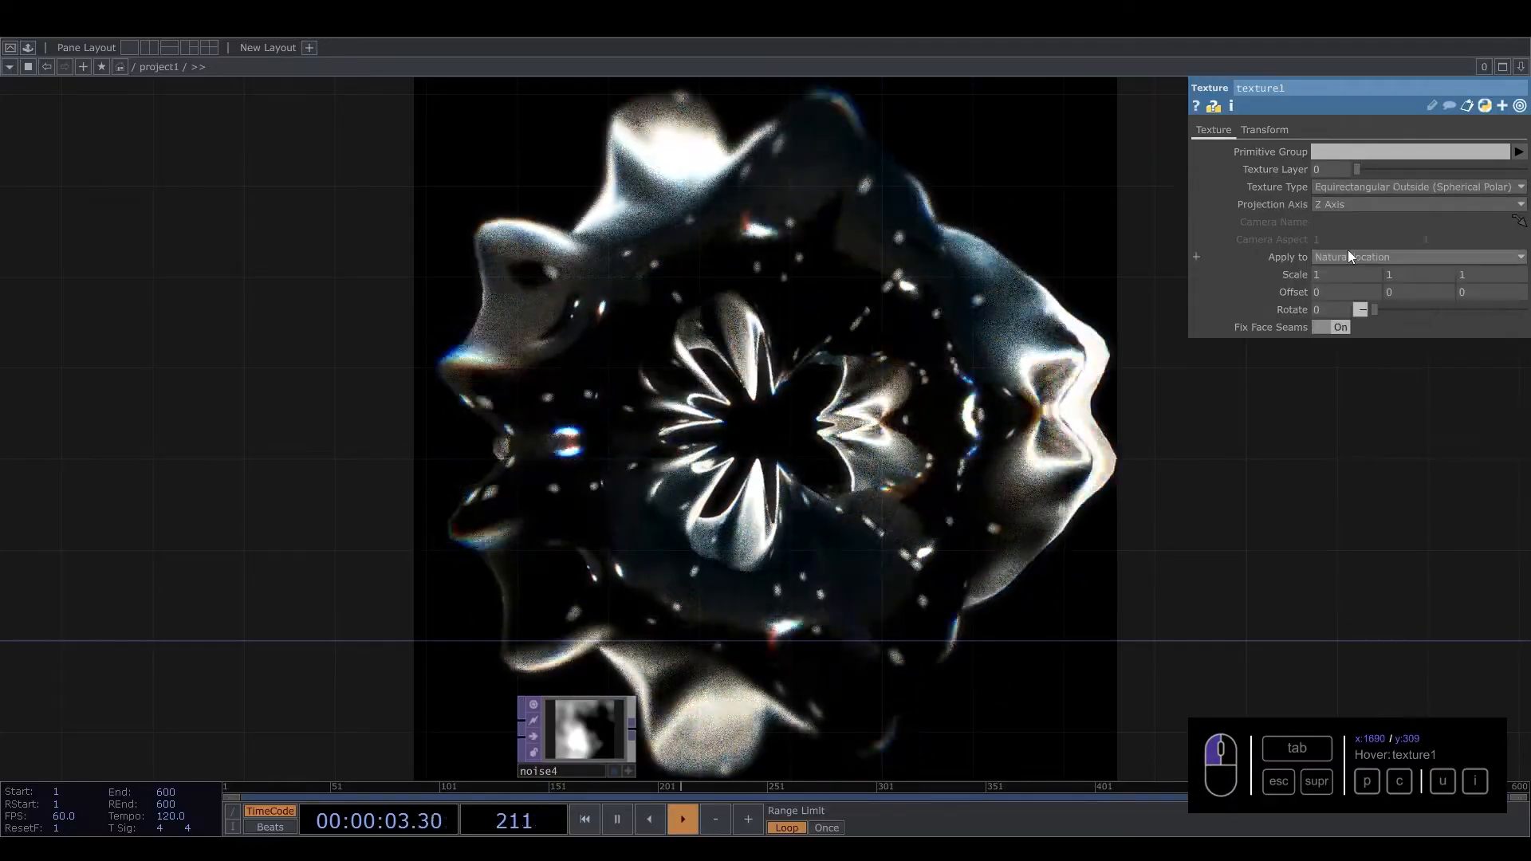
{"action": "left_click", "coordinate": [1365, 188]}
{"action": "left_click", "coordinate": [1346, 265]}
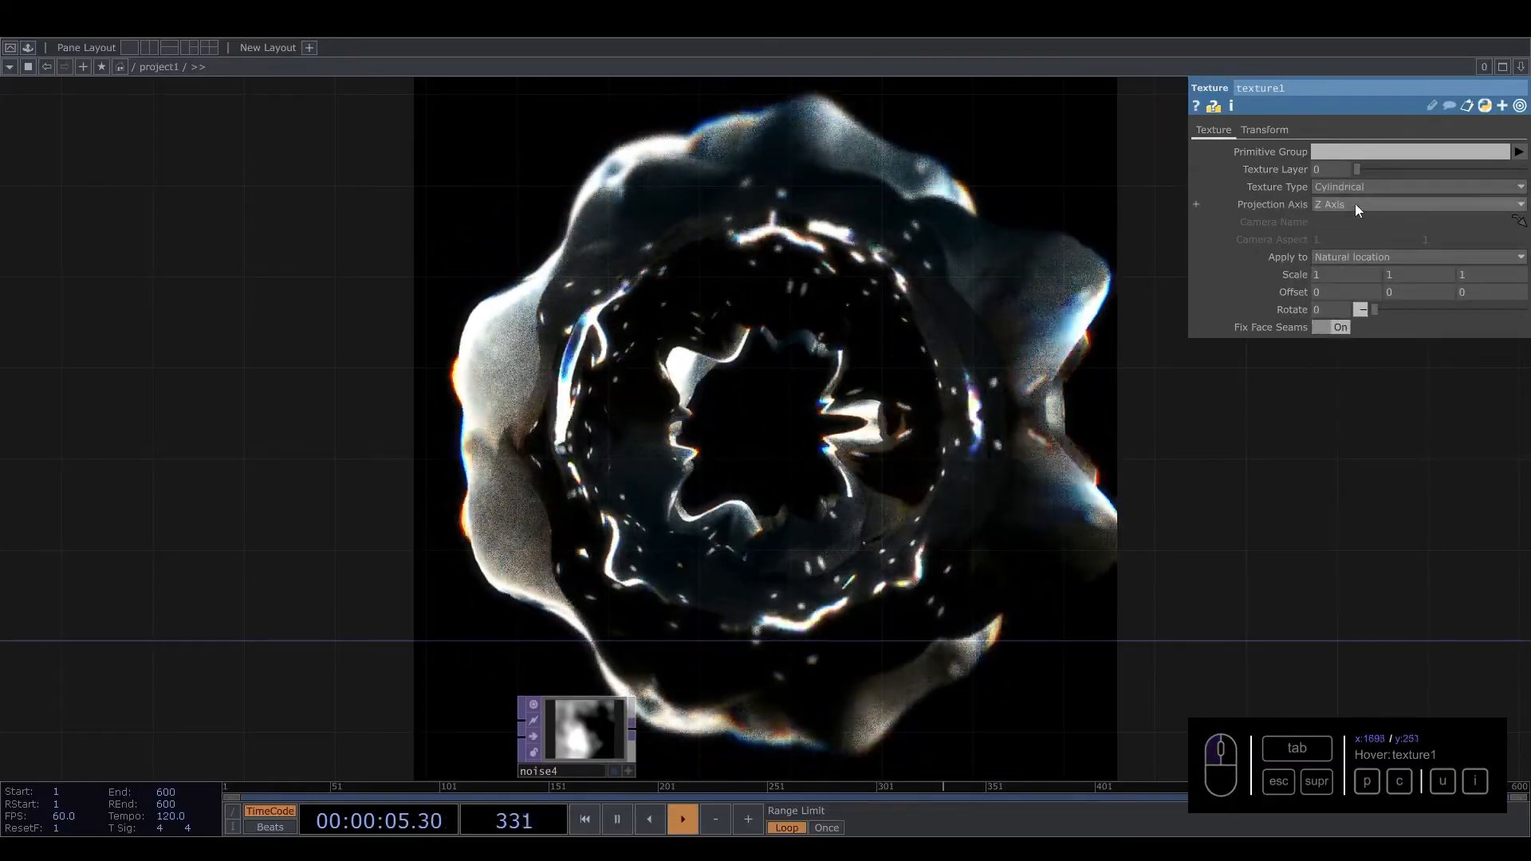
{"action": "left_click", "coordinate": [1363, 185]}
{"action": "left_click", "coordinate": [1341, 283]}
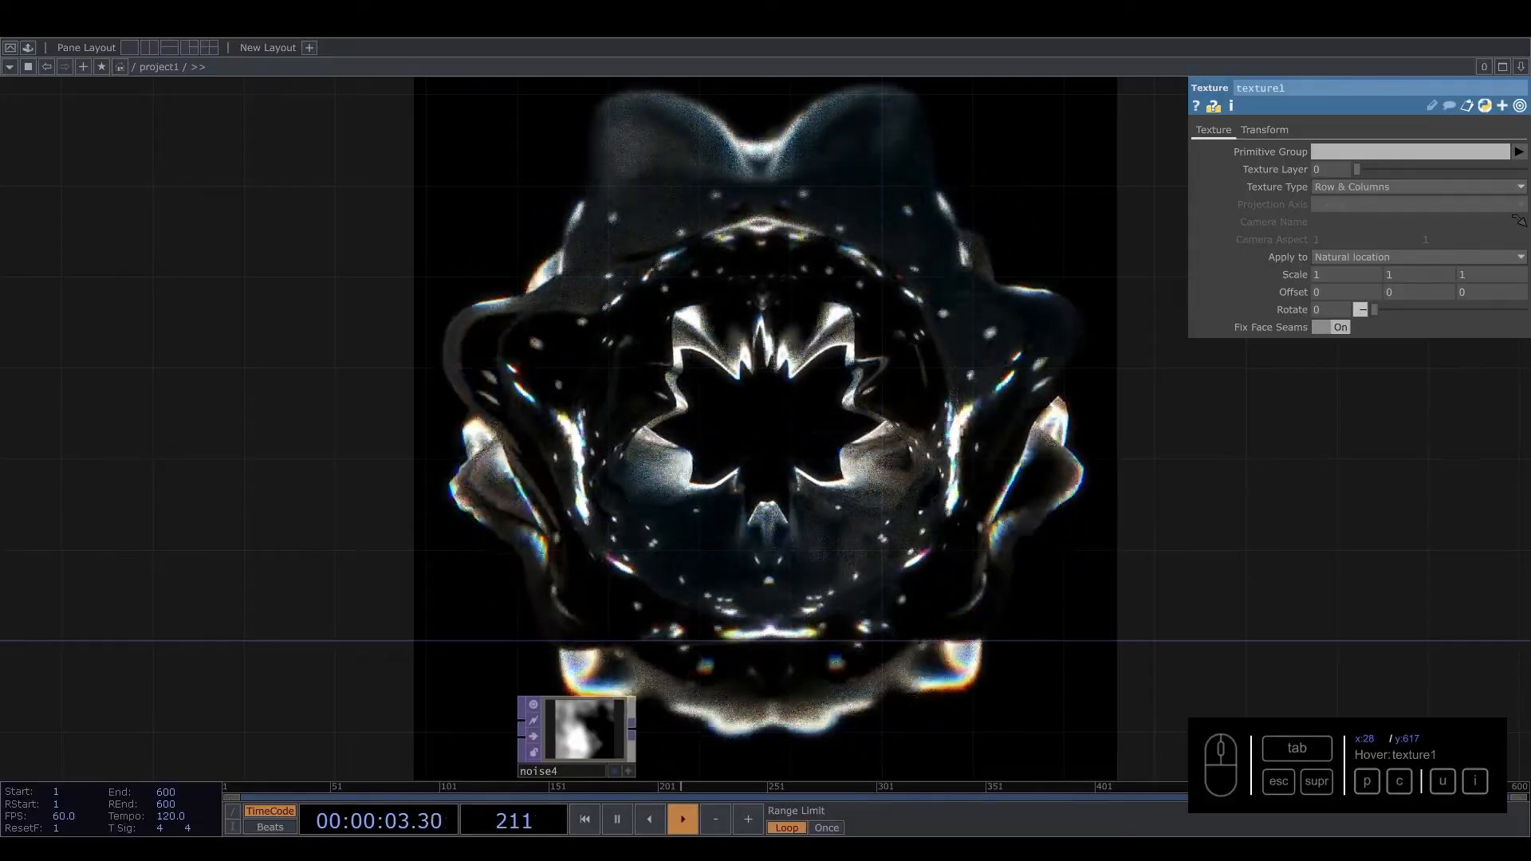
Step: Bring pbr1's Displace Scale down to 0, and settle on a Displace Scale of 0.589 and a Displace Midpoint of 0.464
{"action": "left_click_drag", "start_coordinate": [772, 238], "coordinate": [758, 191]}
{"action": "left_click_drag", "start_coordinate": [849, 590], "coordinate": [701, 172]}
{"action": "scroll", "coordinate": [833, 494], "scroll_direction": "down", "scroll_amount": 6}
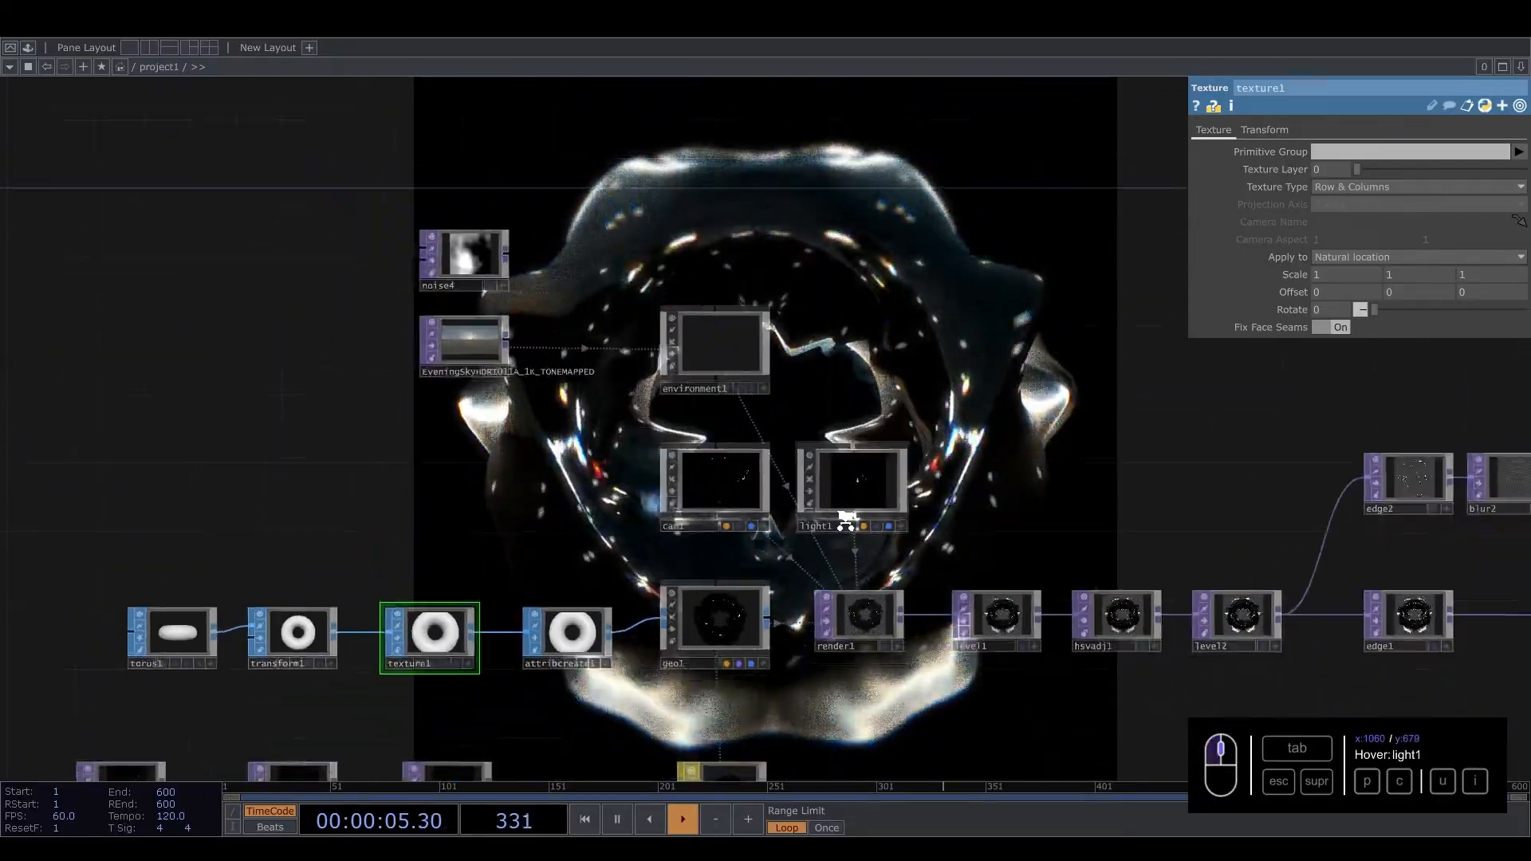
{"action": "left_click_drag", "start_coordinate": [861, 643], "coordinate": [850, 613]}
{"action": "left_click", "coordinate": [759, 663]}
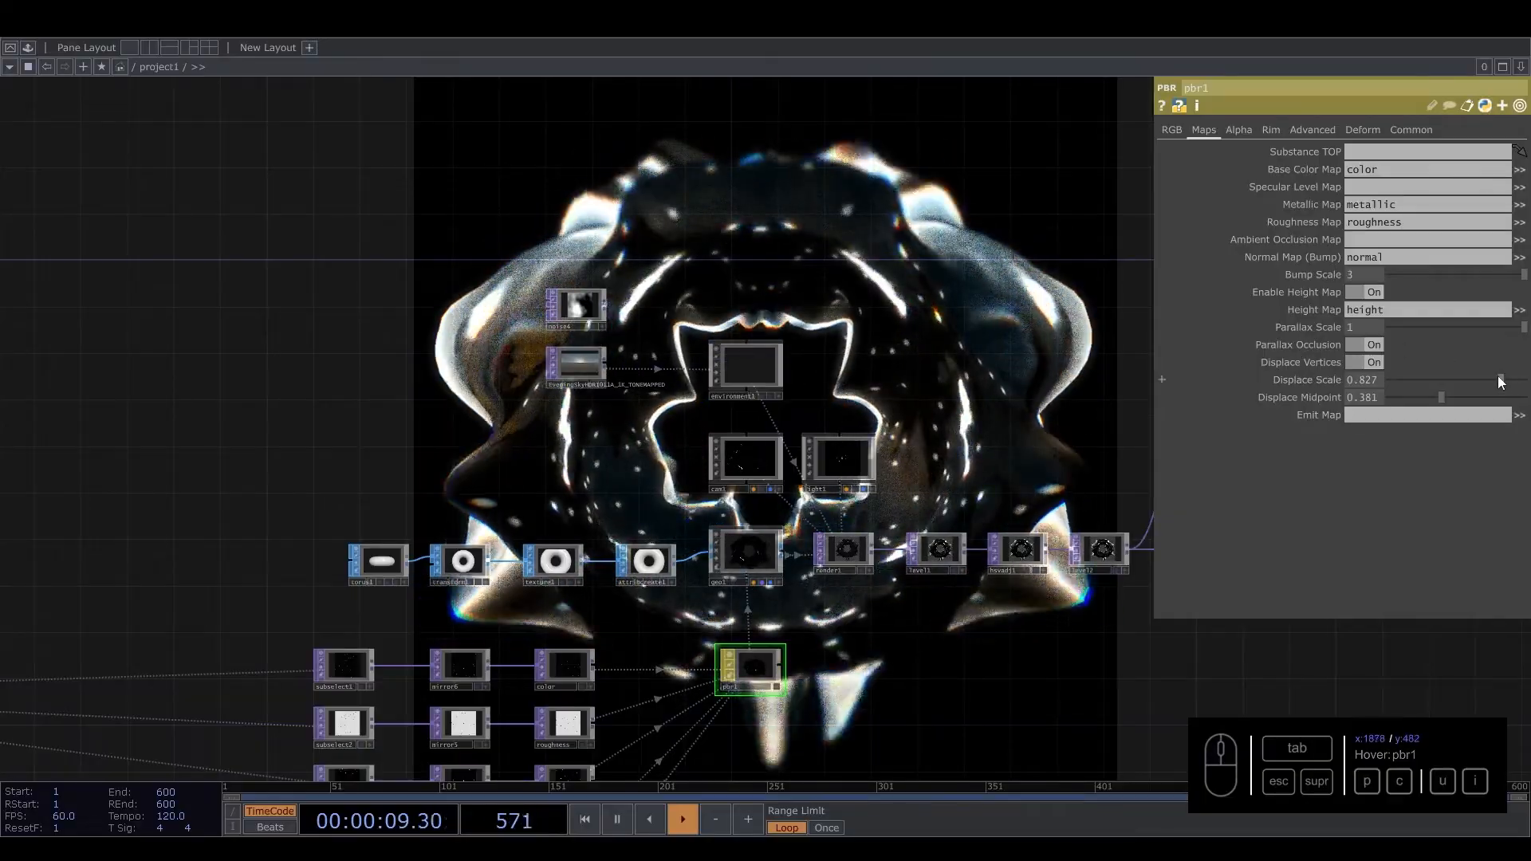
{"action": "left_click_drag", "start_coordinate": [1499, 379], "coordinate": [1380, 388]}
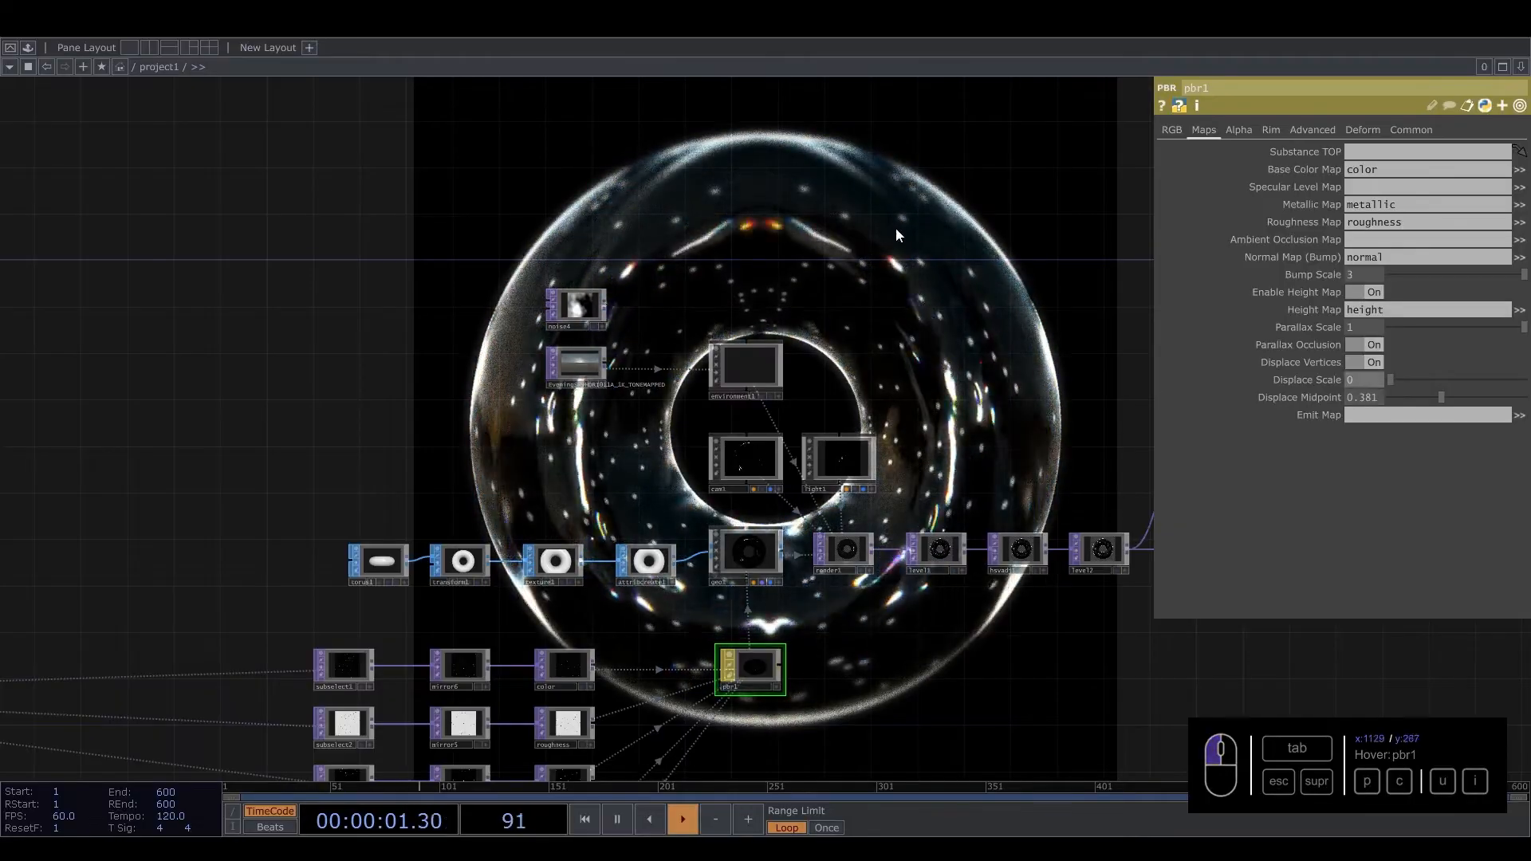
{"action": "left_click_drag", "start_coordinate": [901, 273], "coordinate": [983, 650]}
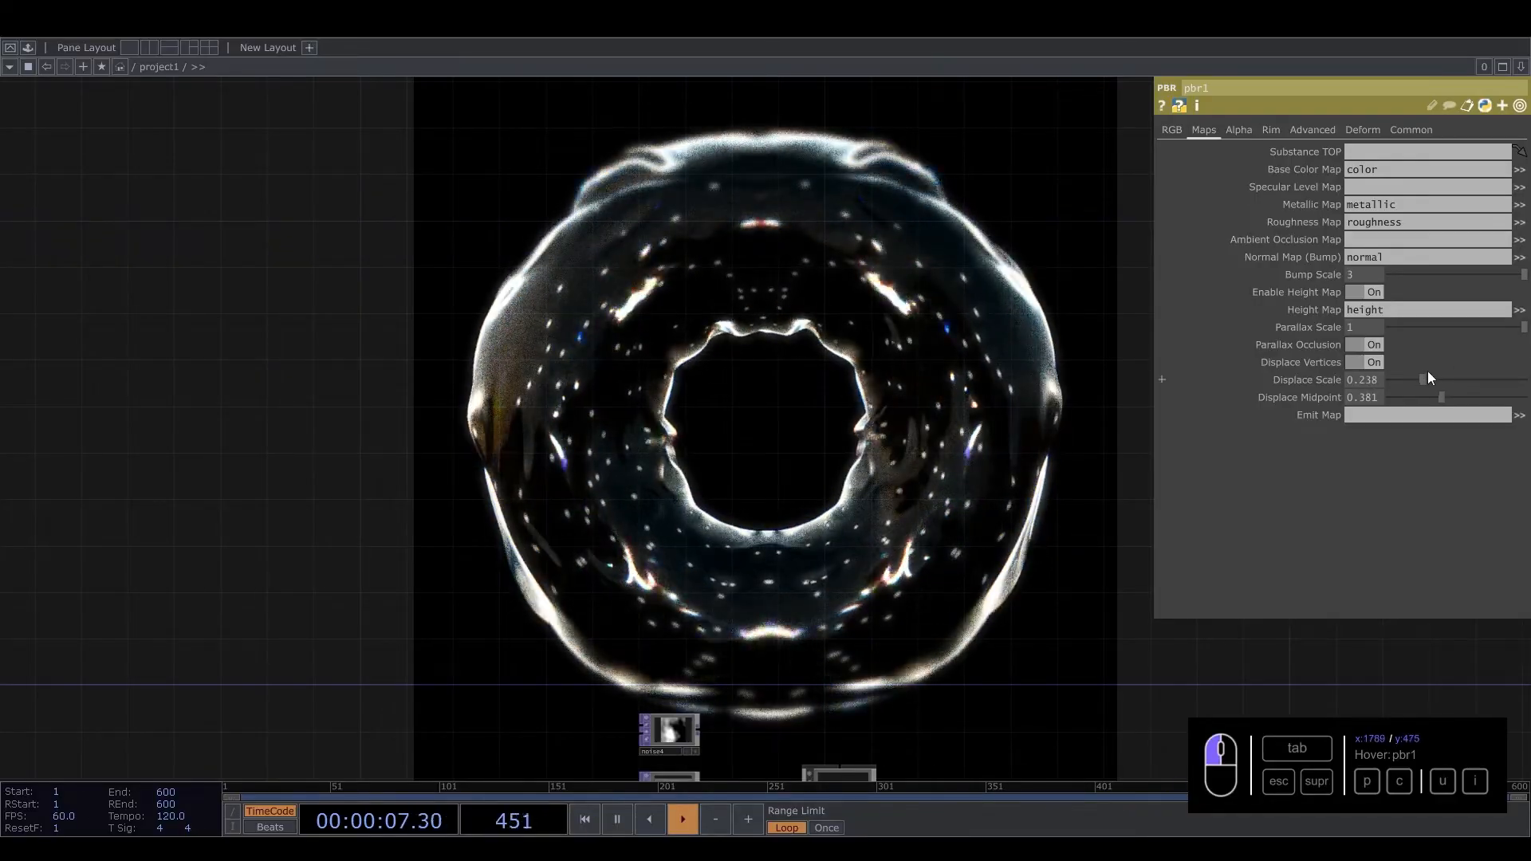
{"action": "mouse_move", "coordinate": [1450, 380]}
{"action": "left_mouse_down"}
{"action": "mouse_move", "coordinate": [1471, 388]}
{"action": "mouse_move", "coordinate": [1447, 397]}
{"action": "mouse_move", "coordinate": [1526, 384]}
{"action": "mouse_move", "coordinate": [1458, 385]}
{"action": "left_mouse_up"}
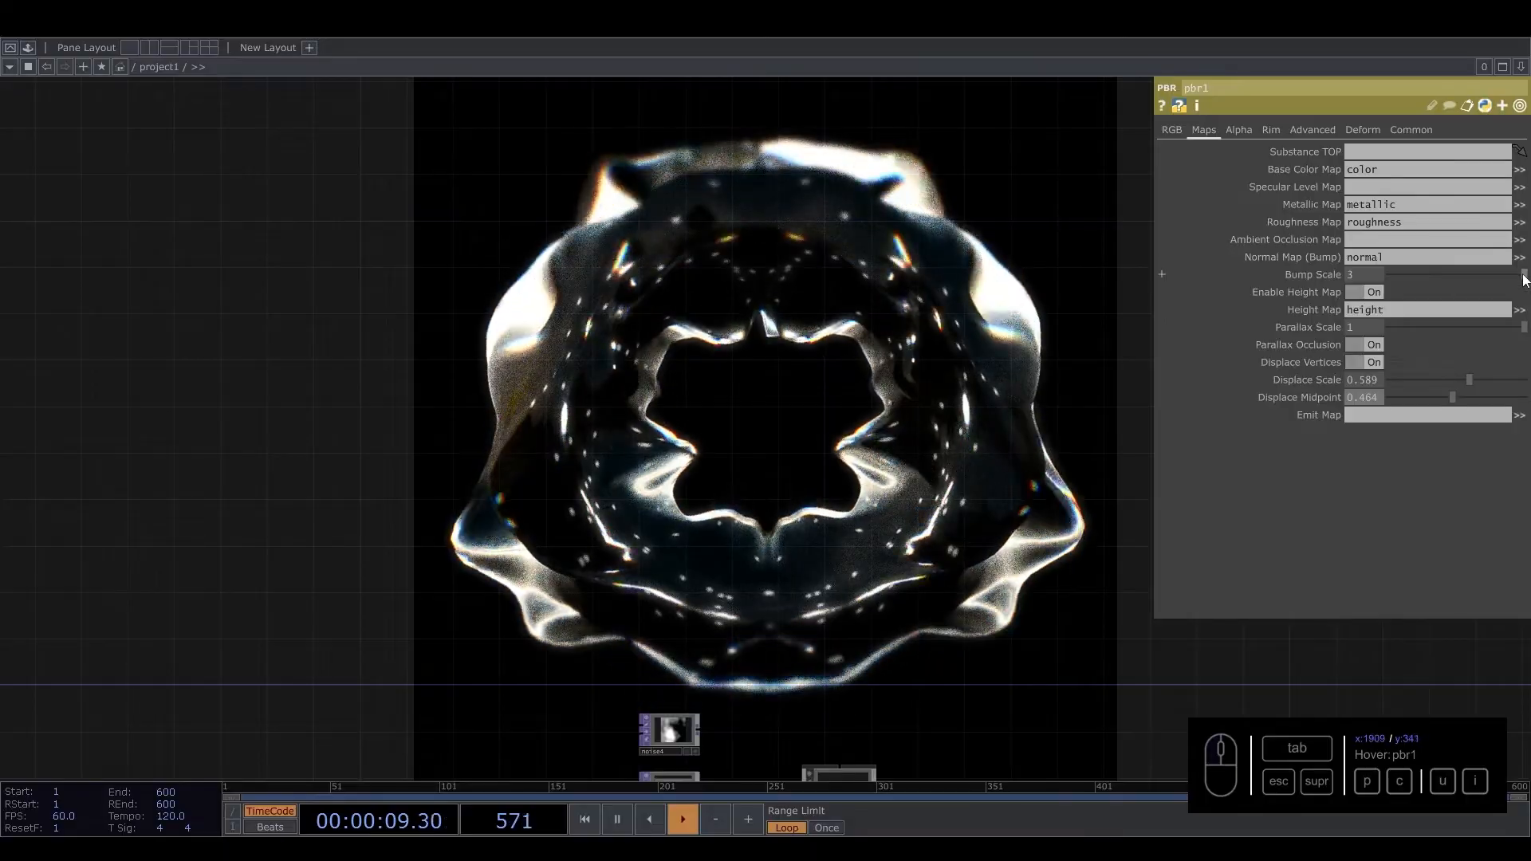
Step: Try pbr1's Bump Scale at 0 and return it to 3
{"action": "left_click_drag", "start_coordinate": [1522, 275], "coordinate": [1392, 300]}
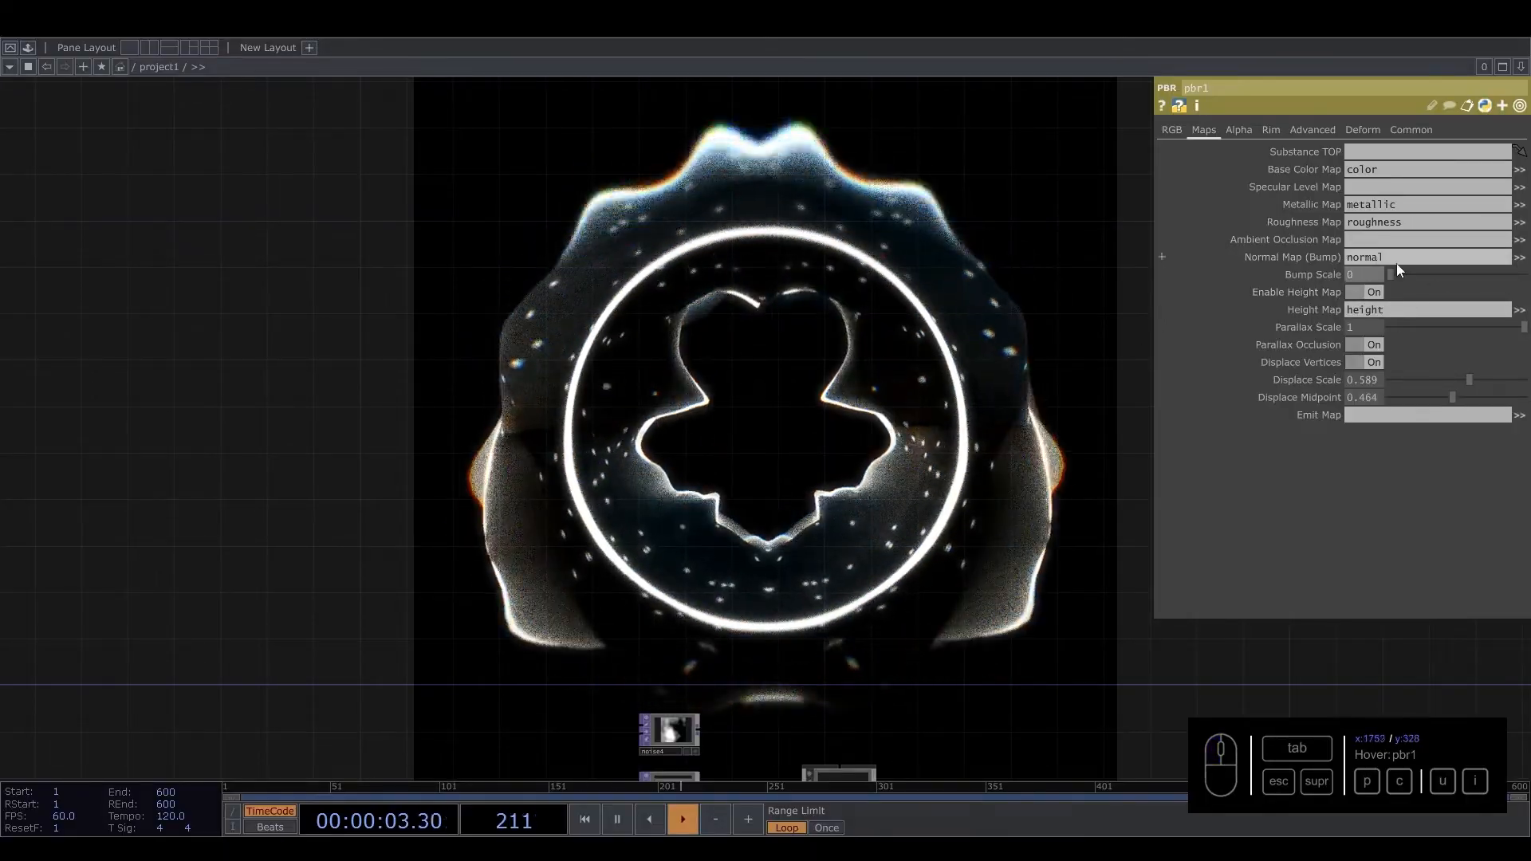
{"action": "left_click_drag", "start_coordinate": [1403, 275], "coordinate": [1524, 276]}
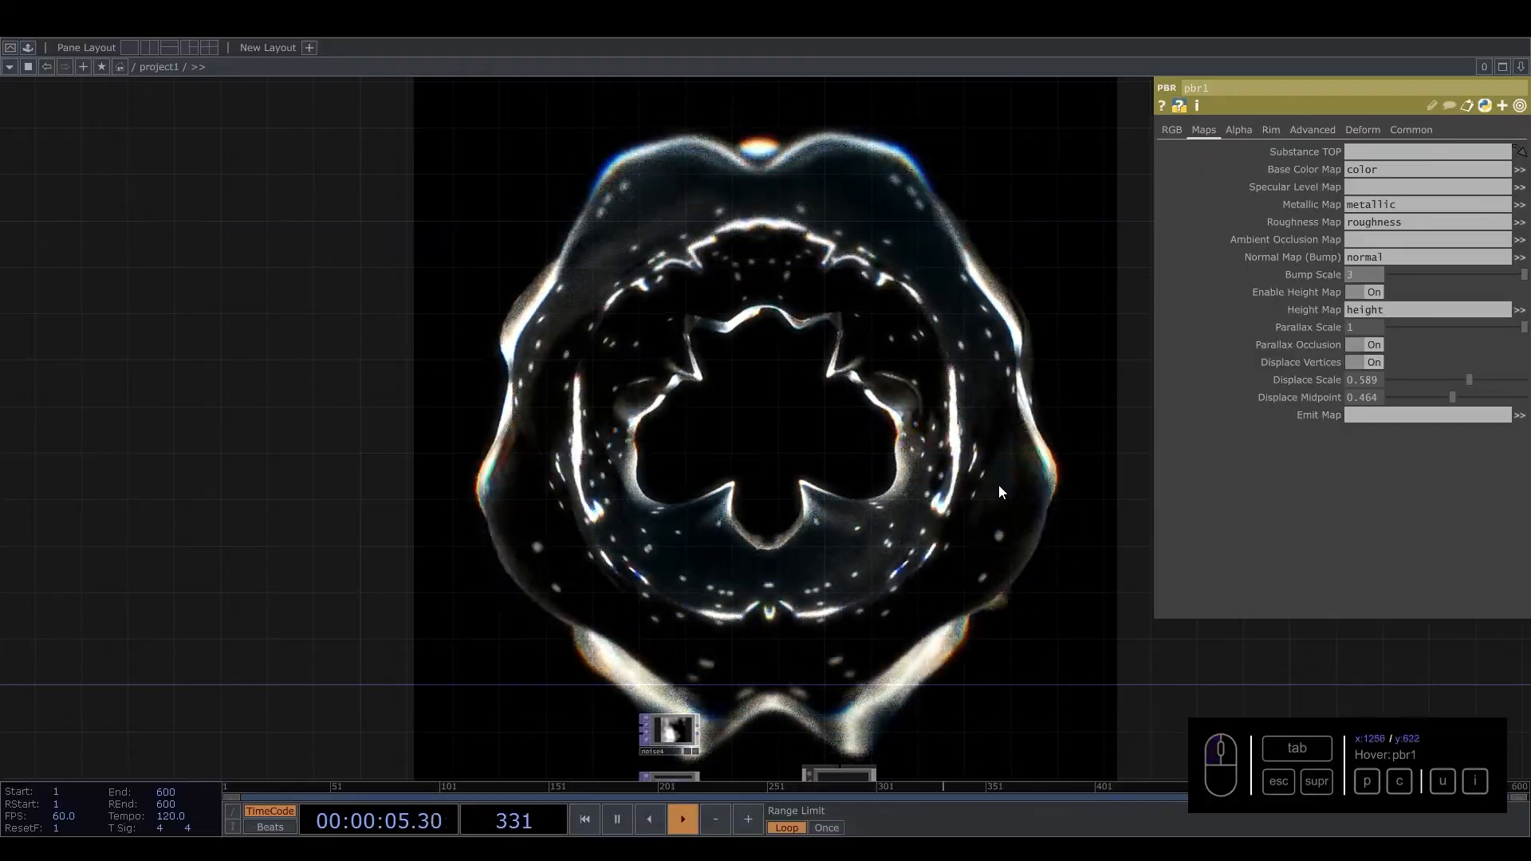
Step: Try a Scale of 2 on the first two axes of texture1
{"action": "scroll", "coordinate": [761, 567], "scroll_direction": "down", "scroll_amount": 3}
{"action": "left_click_drag", "start_coordinate": [800, 452], "coordinate": [809, 264]}
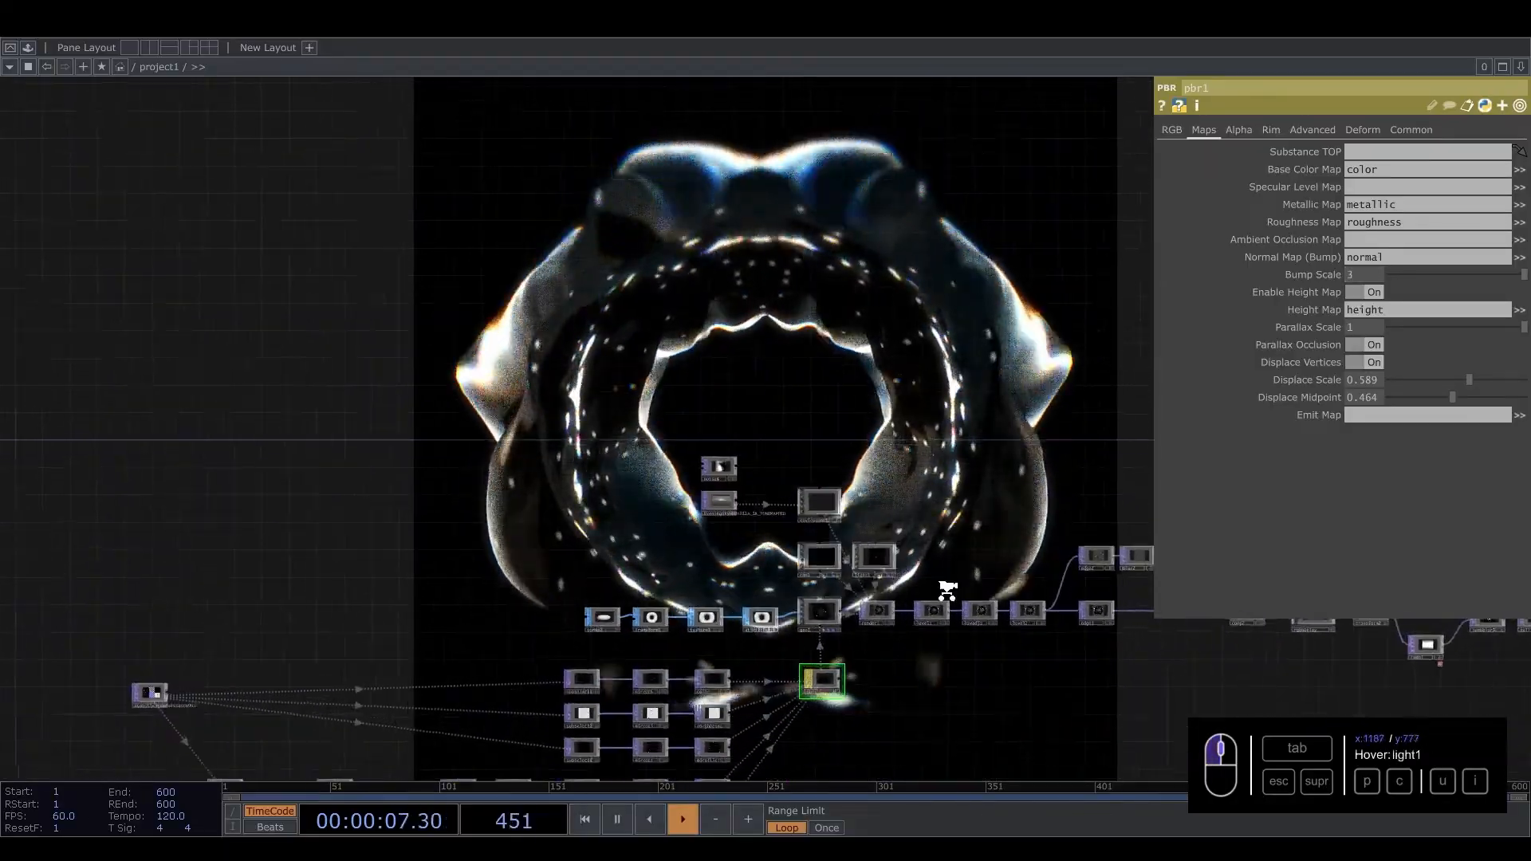
{"action": "scroll", "coordinate": [947, 591], "scroll_direction": "up", "scroll_amount": 3}
{"action": "left_click", "coordinate": [543, 654]}
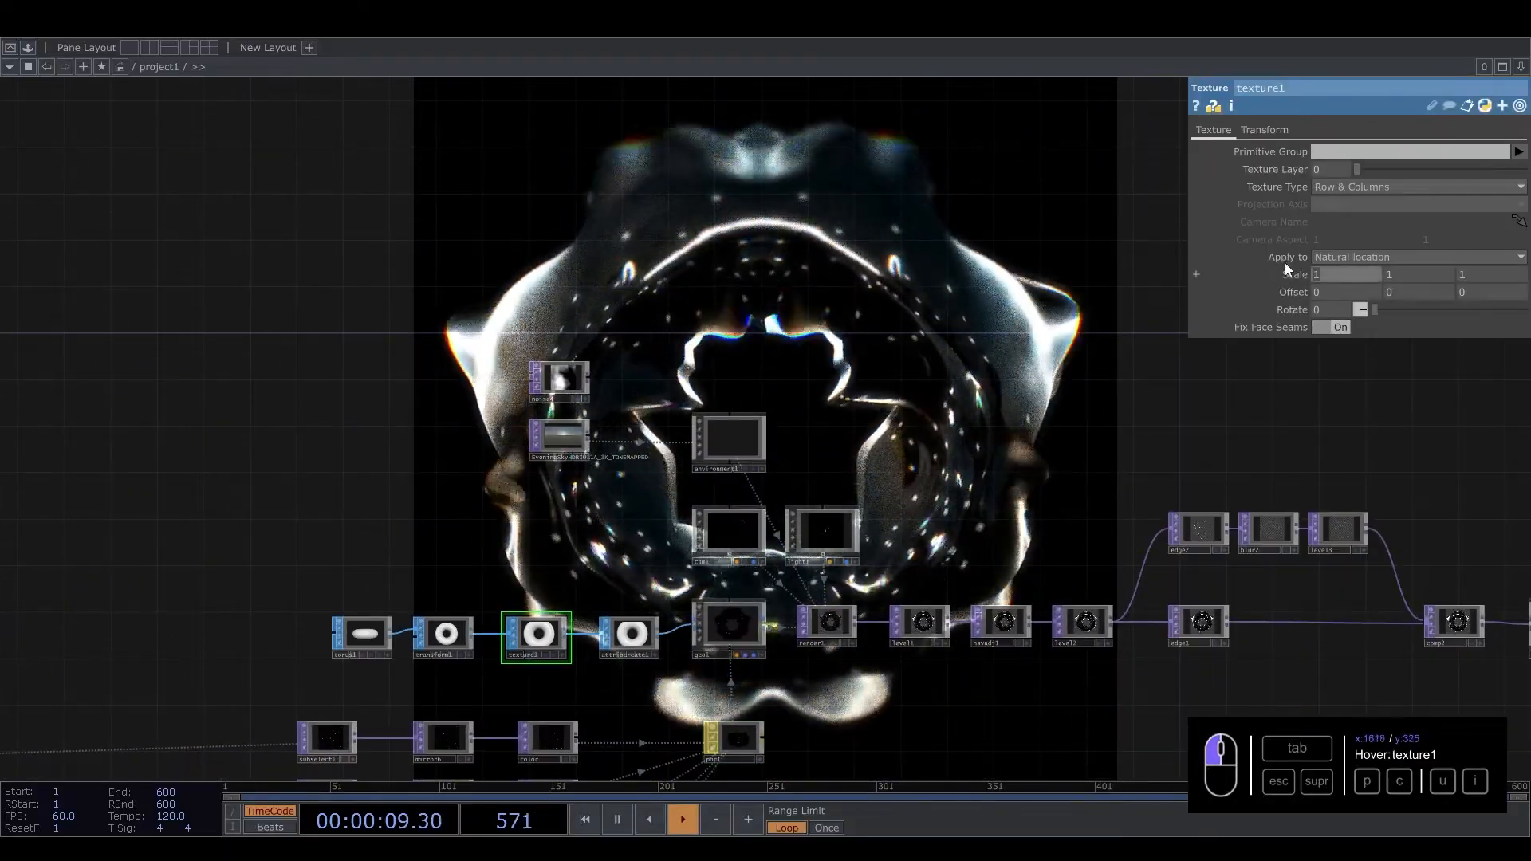
{"action": "left_click_drag", "start_coordinate": [885, 278], "coordinate": [861, 486]}
{"action": "left_click", "coordinate": [1417, 274]}
{"action": "type", "text": "2"}
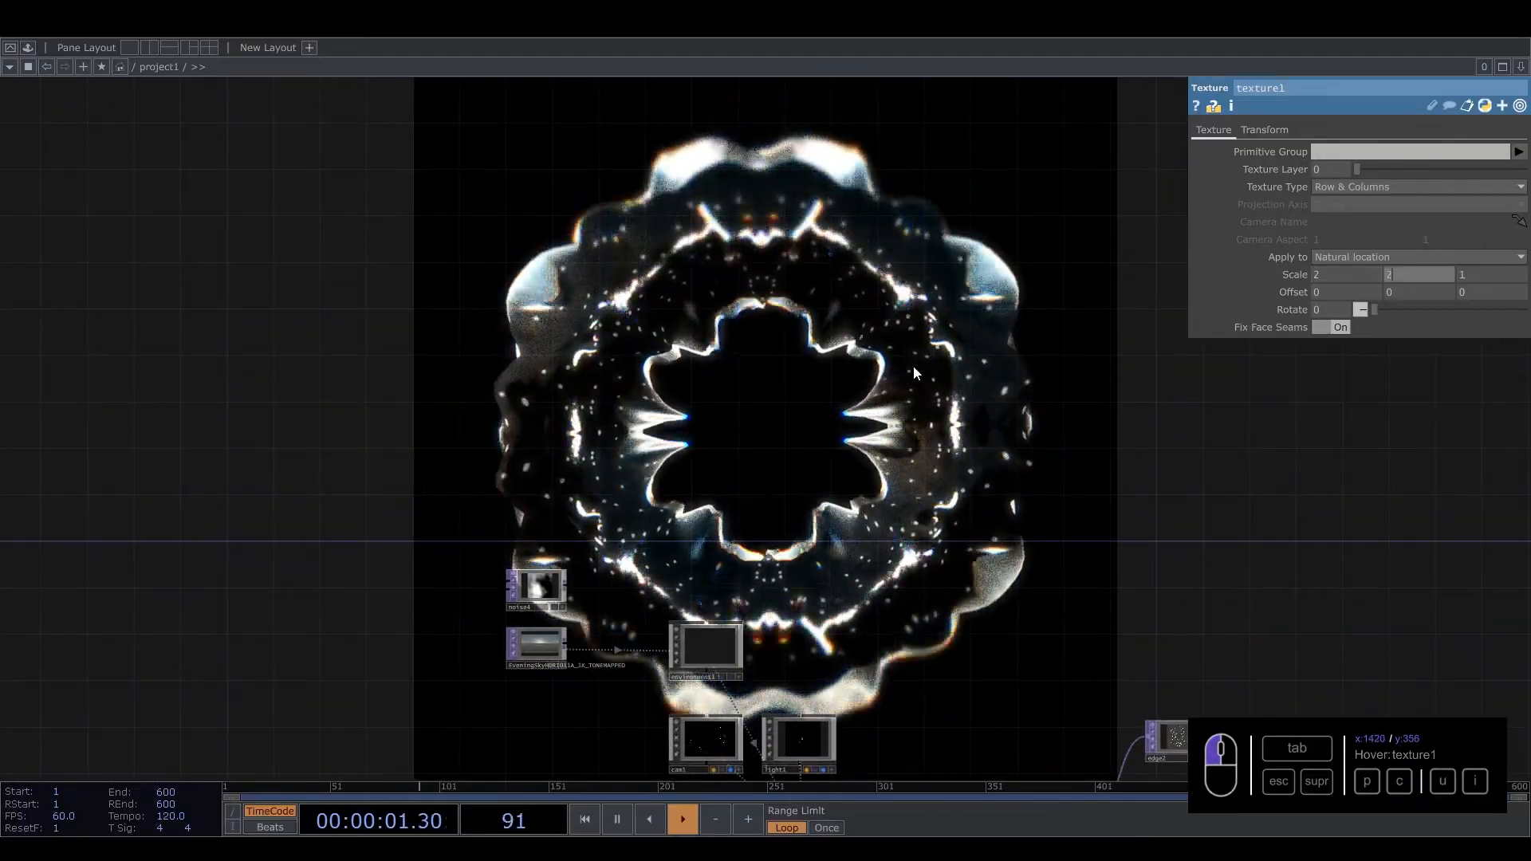
{"action": "left_click", "coordinate": [913, 367]}
Step: Try a Scale of 3 on texture1's first two axes and return the second axis to 1
{"action": "left_click", "coordinate": [1346, 273]}
{"action": "type", "text": "3"}
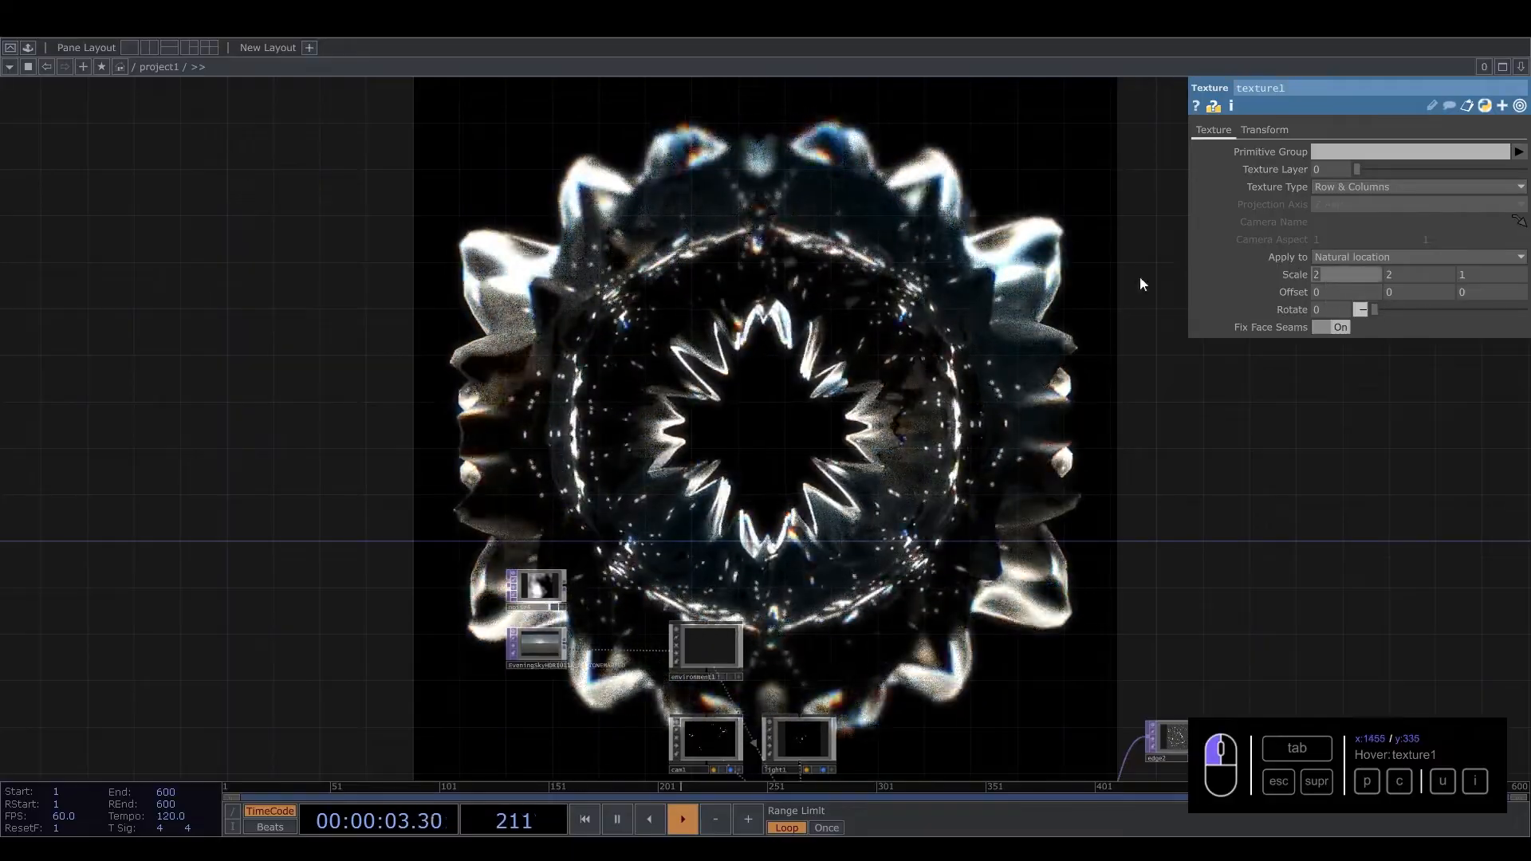
{"action": "left_click", "coordinate": [1409, 278]}
{"action": "type", "text": "1"}
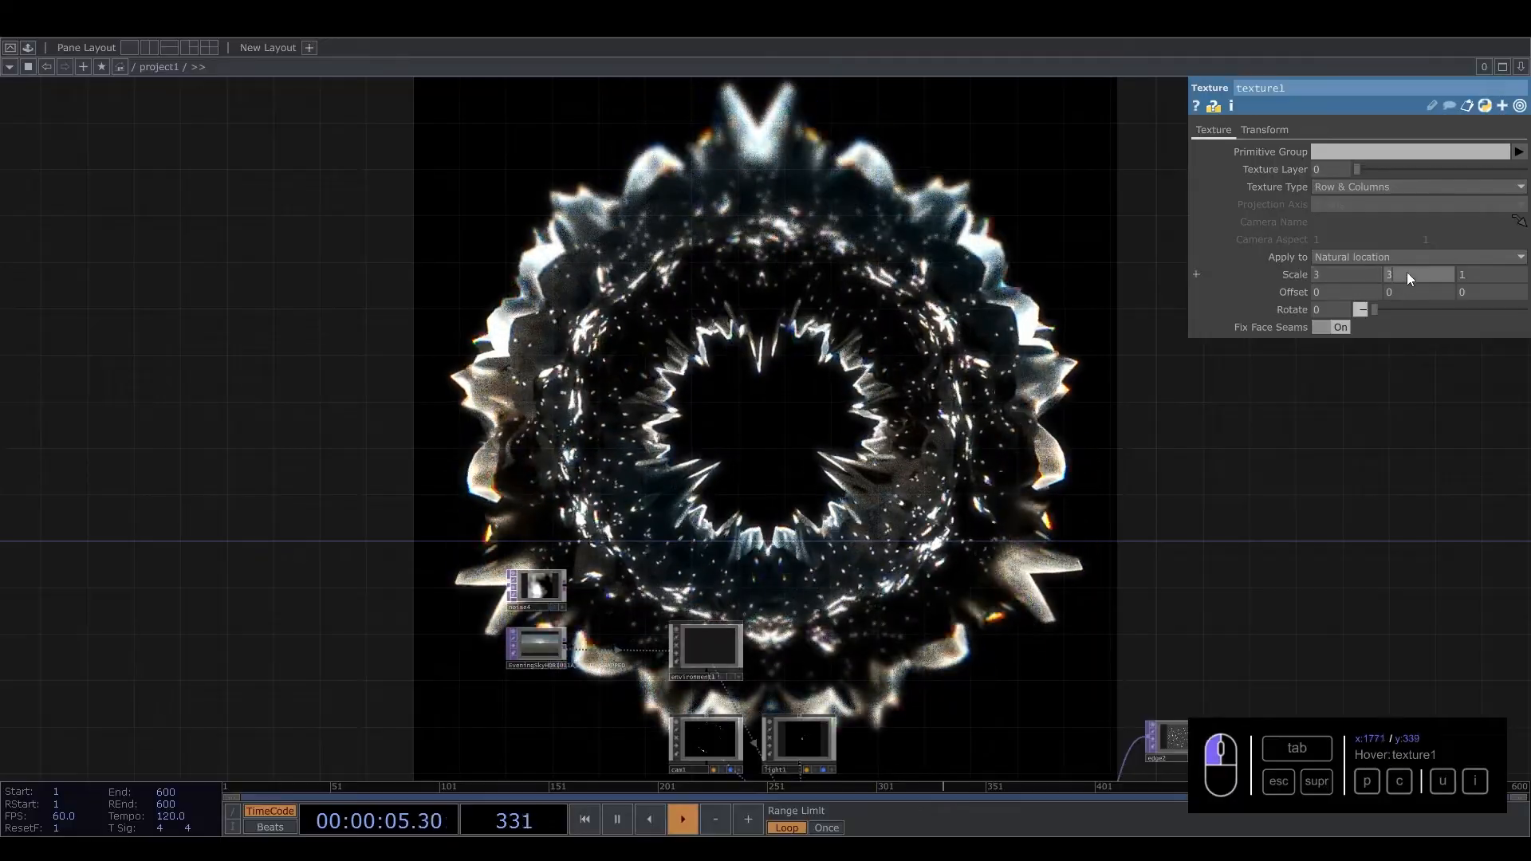
{"action": "left_click", "coordinate": [908, 358]}
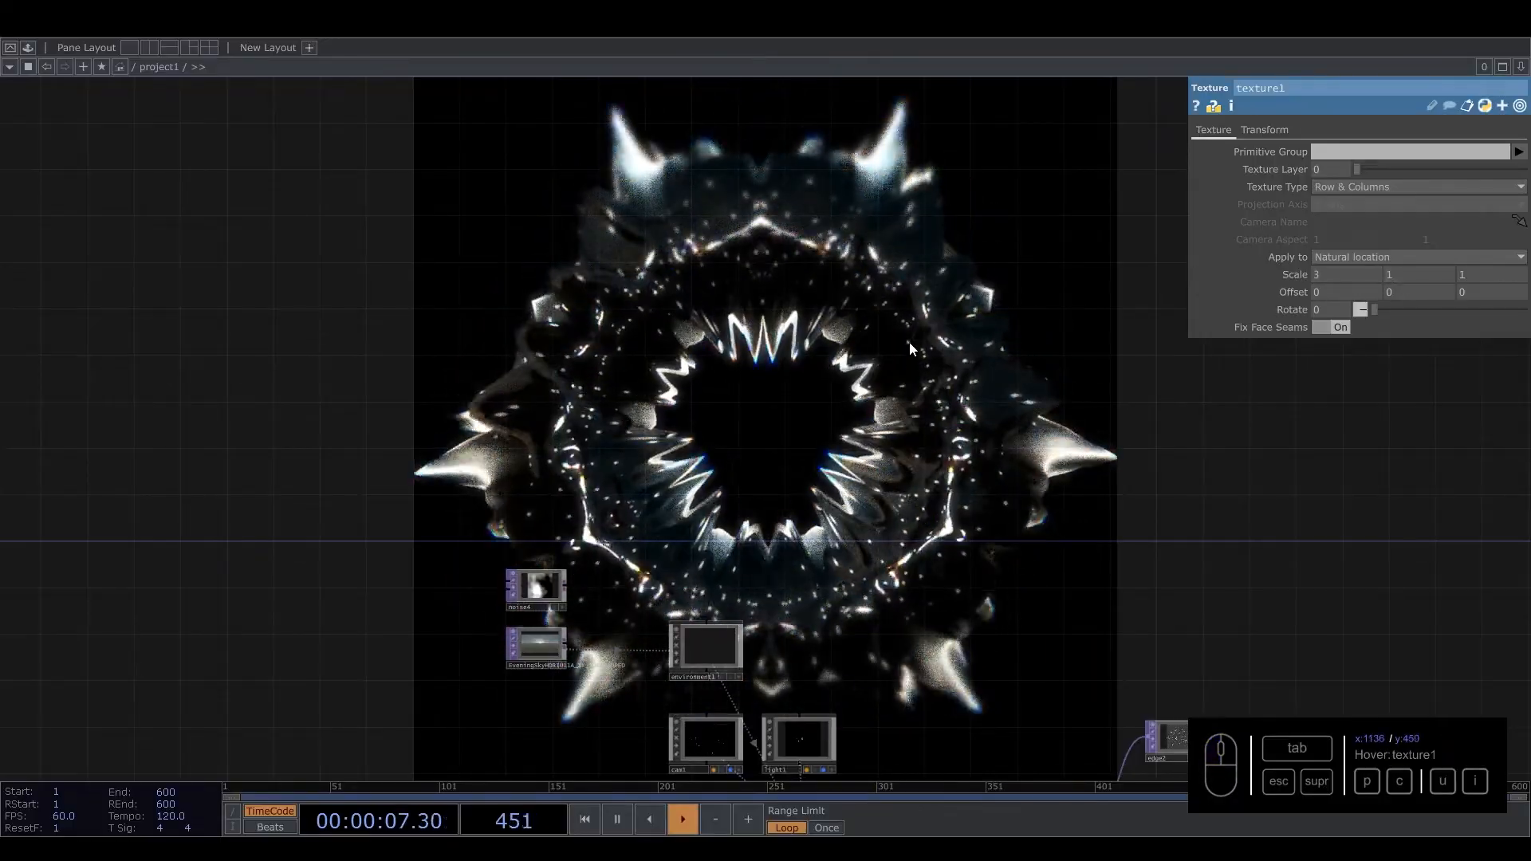
Step: Restore texture1's Scale on the first axis to 1
{"action": "left_click_drag", "start_coordinate": [909, 341], "coordinate": [953, 463]}
{"action": "left_click_drag", "start_coordinate": [1343, 276], "coordinate": [1135, 279]}
{"action": "type", "text": "1"}
{"action": "key", "text": "Return"}
Step: Review the node network from the render and compositing chain back to the environment map and torus geometry
{"action": "scroll", "coordinate": [782, 461], "scroll_direction": "down", "scroll_amount": 3}
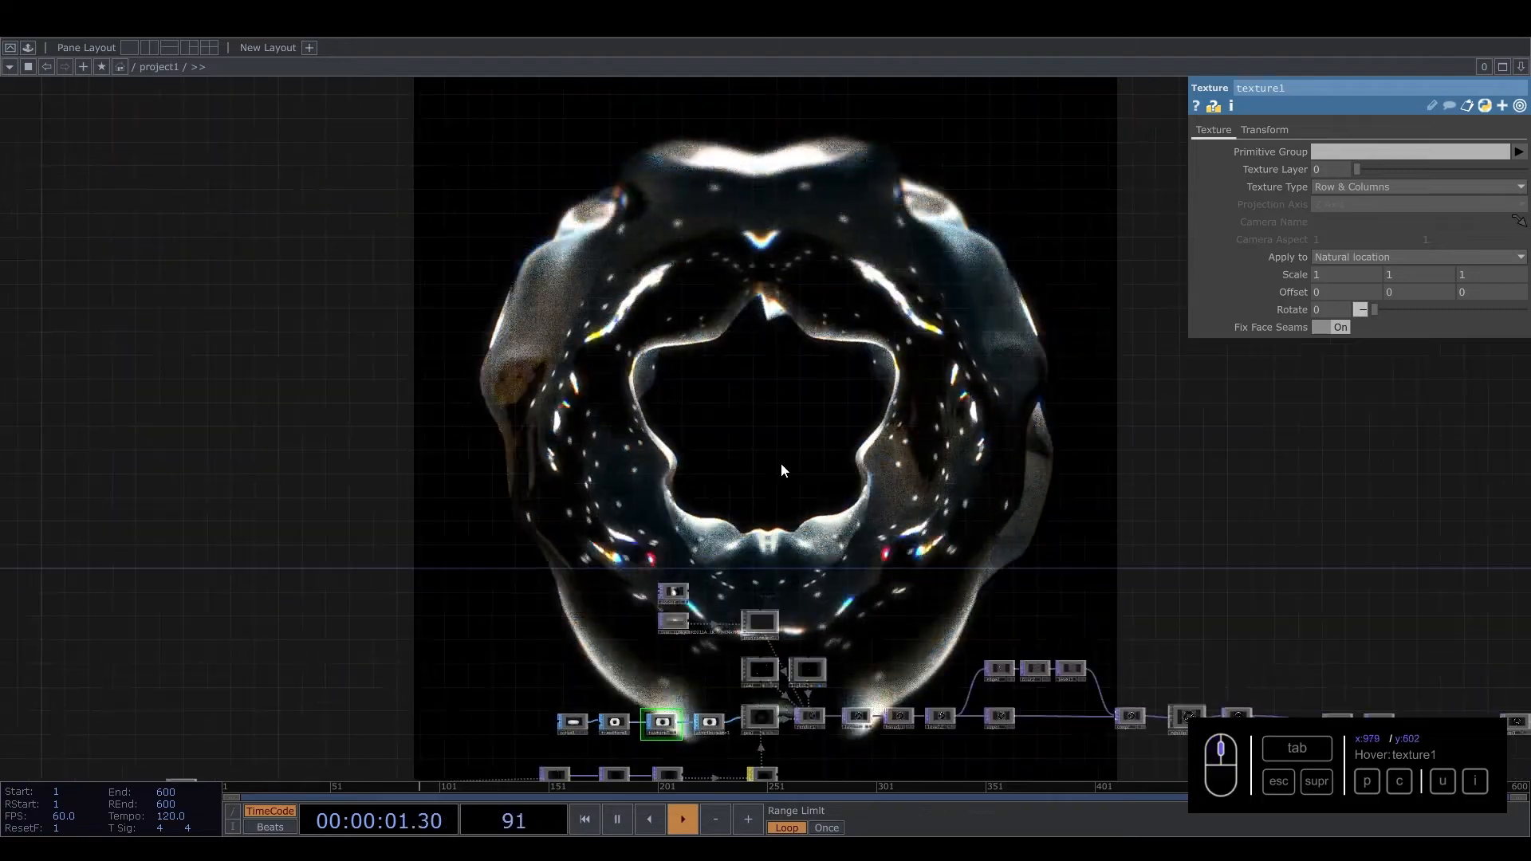
{"action": "left_click_drag", "start_coordinate": [978, 488], "coordinate": [645, 328]}
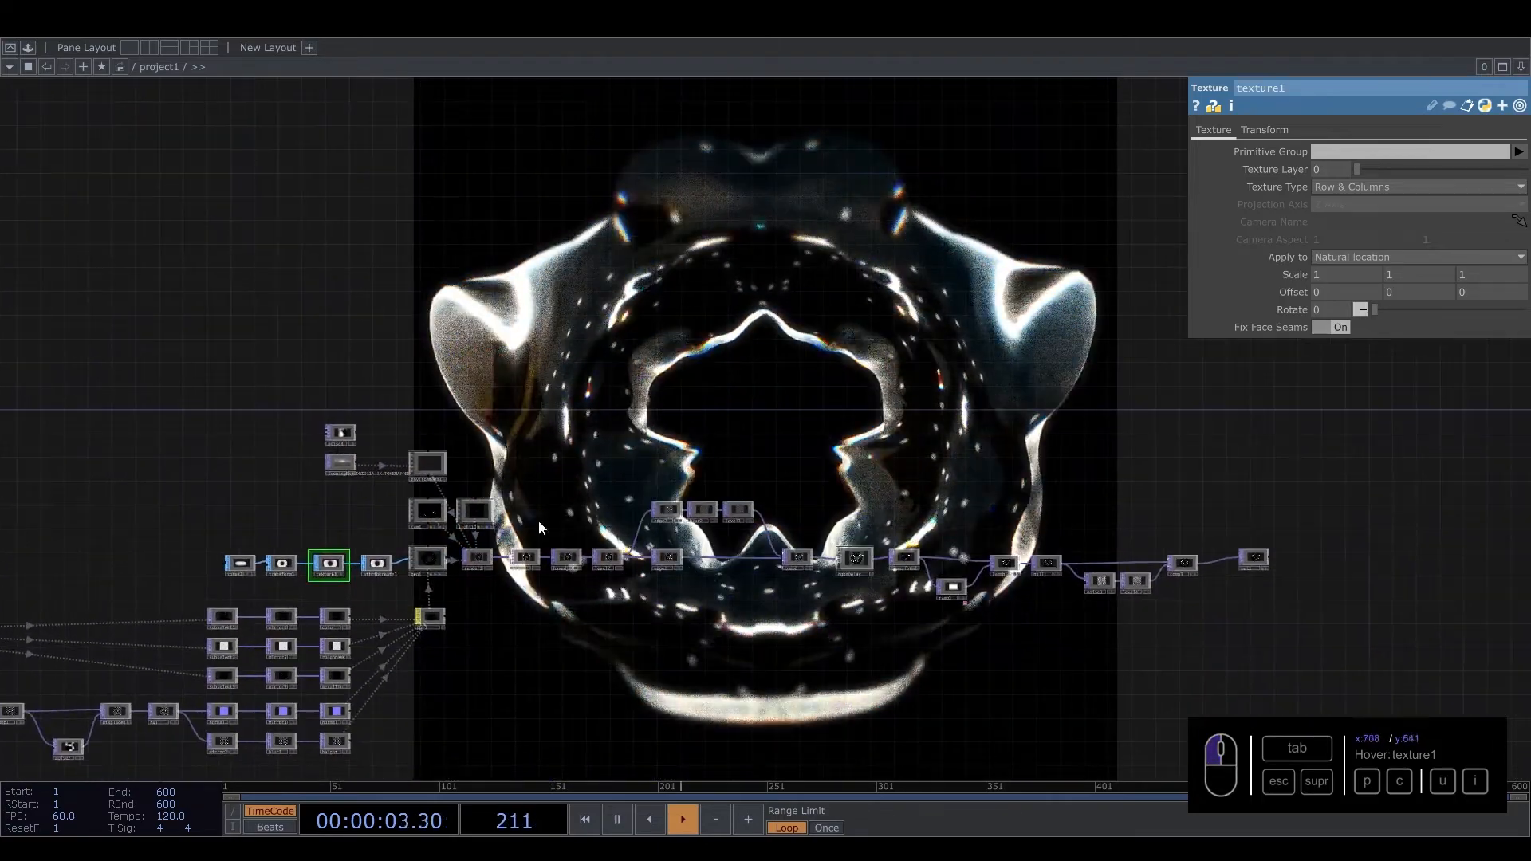
{"action": "scroll", "coordinate": [504, 565], "scroll_direction": "up", "scroll_amount": 3}
{"action": "scroll", "coordinate": [501, 565], "scroll_direction": "up", "scroll_amount": 2}
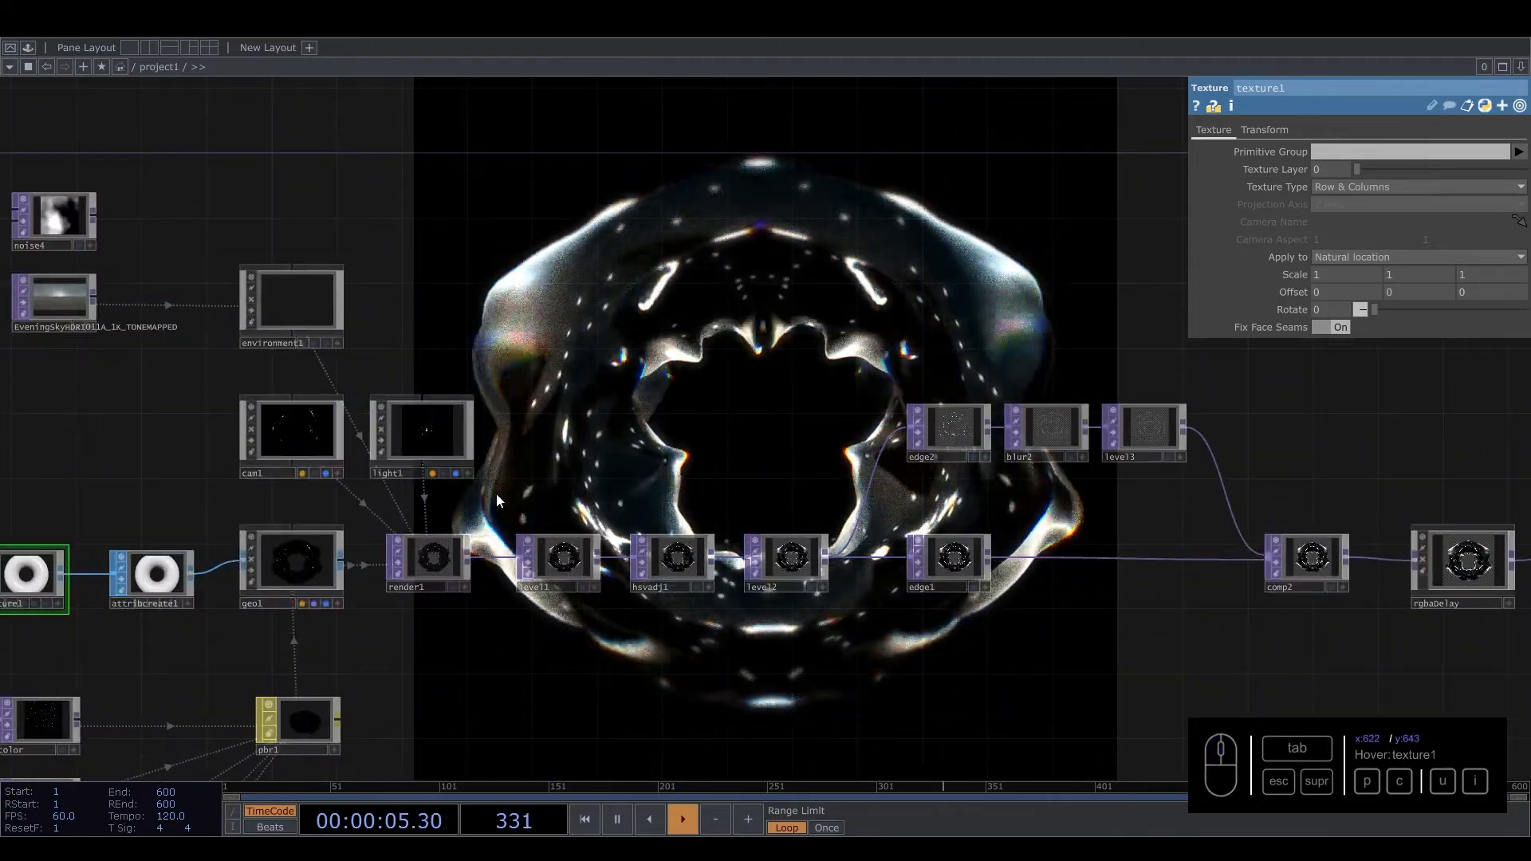
{"action": "scroll", "coordinate": [752, 507], "scroll_direction": "down", "scroll_amount": 4}
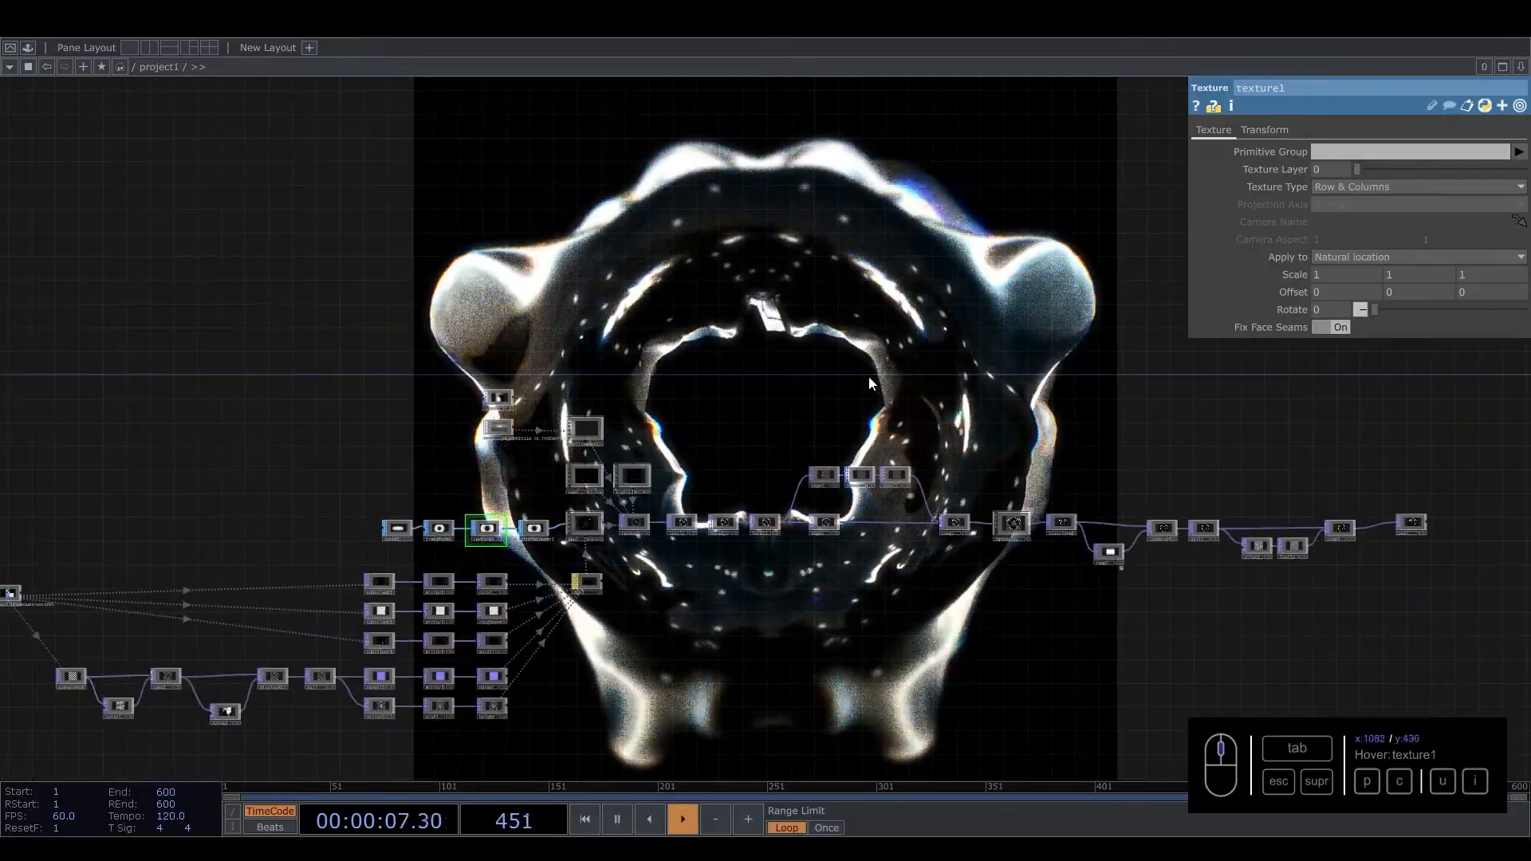
{"action": "left_click_drag", "start_coordinate": [853, 404], "coordinate": [955, 271]}
{"action": "left_click_drag", "start_coordinate": [308, 396], "coordinate": [464, 377]}
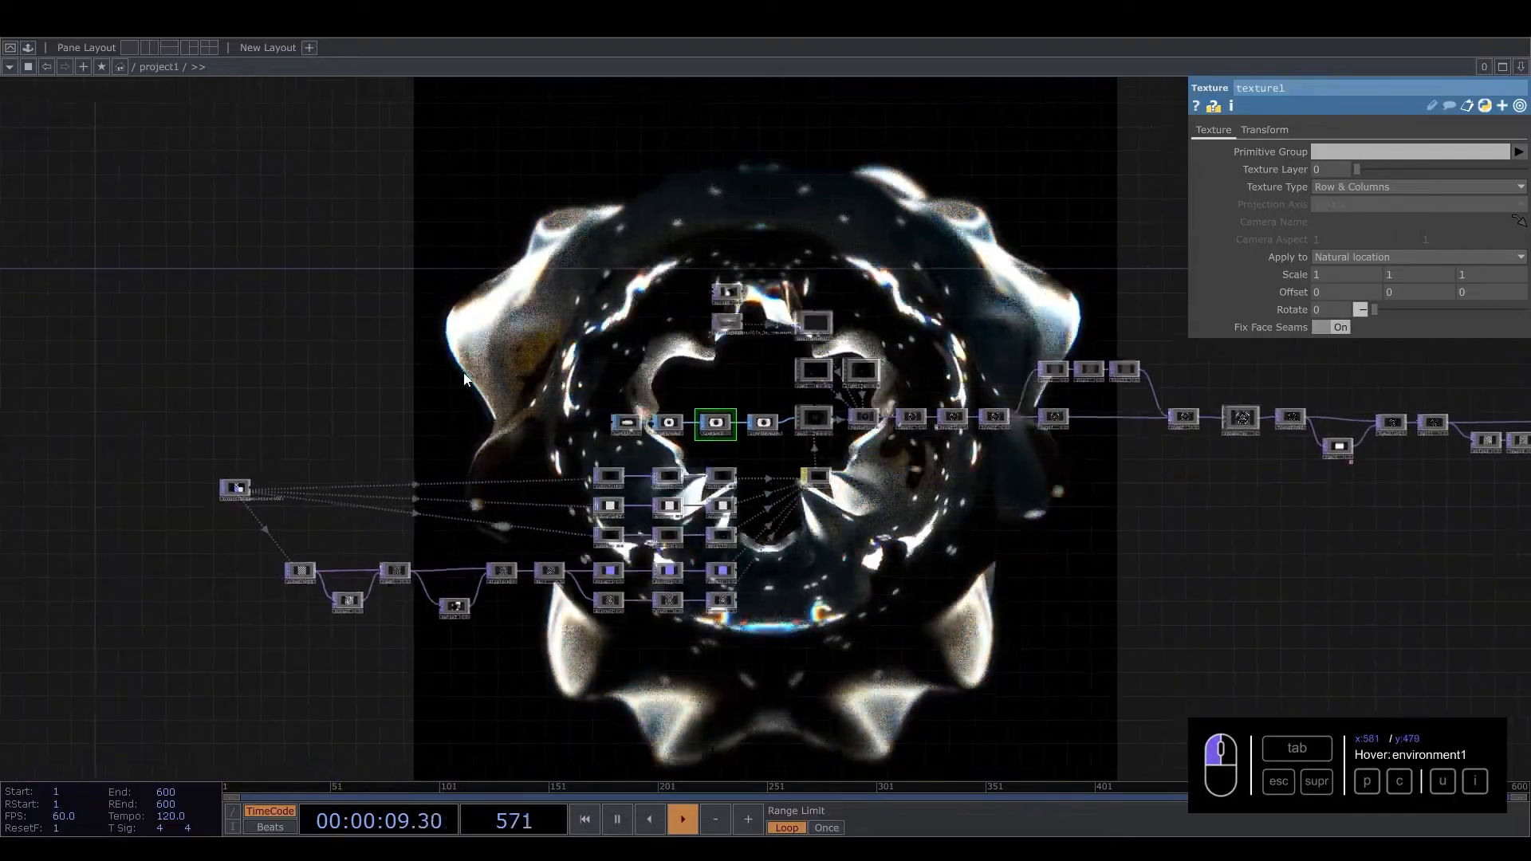
{"action": "scroll", "coordinate": [464, 378], "scroll_direction": "up", "scroll_amount": 2}
{"action": "scroll", "coordinate": [883, 274], "scroll_direction": "up", "scroll_amount": 4}
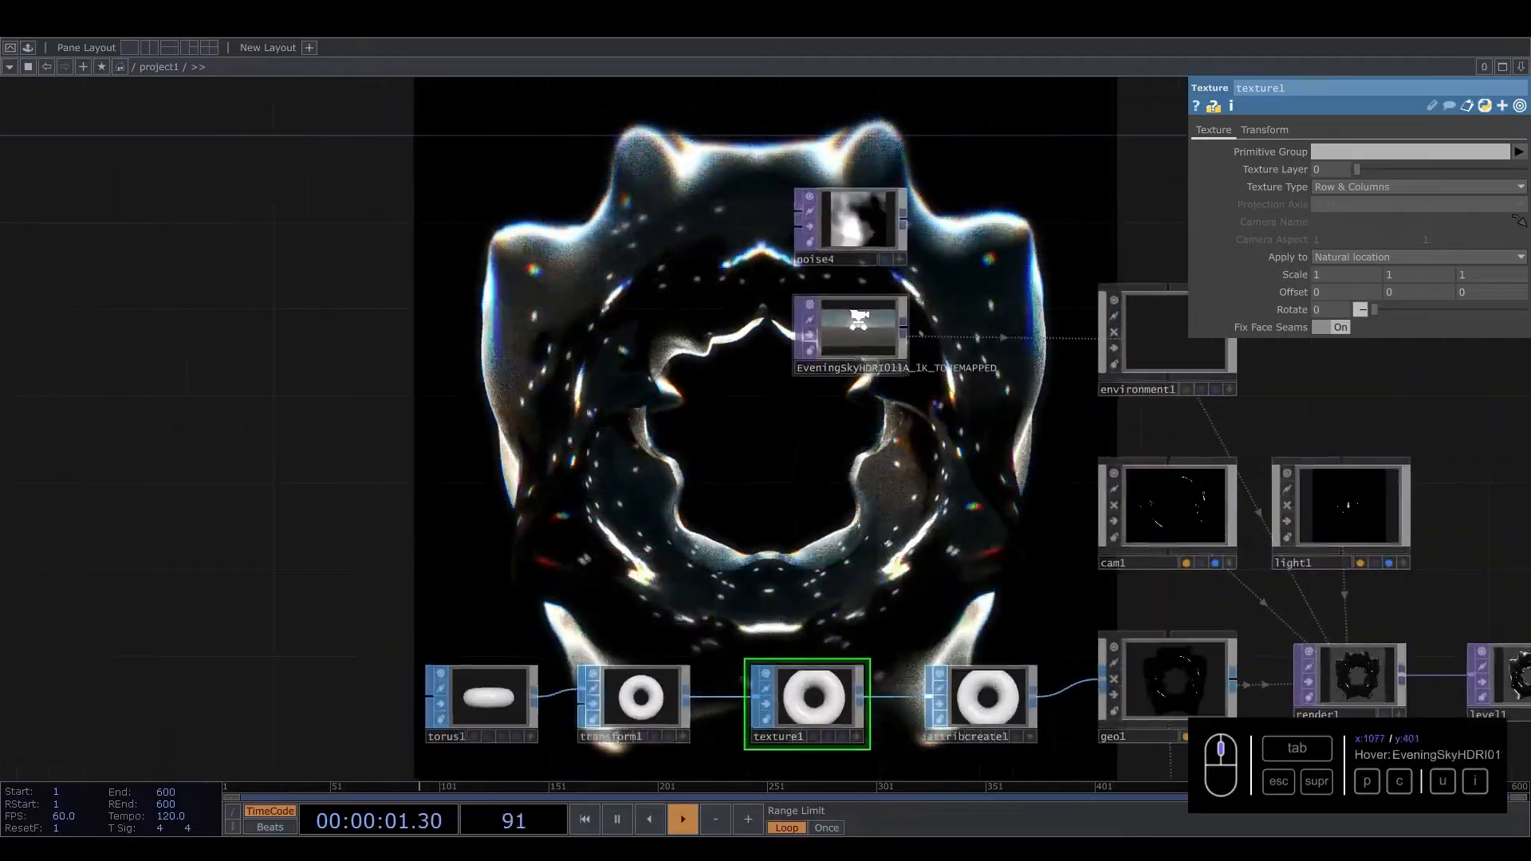
{"action": "left_click", "coordinate": [845, 333]}
Step: Inspect the AcousticFoamSubstance001 node and its operator information
{"action": "scroll", "coordinate": [774, 427], "scroll_direction": "down", "scroll_amount": 3}
{"action": "left_click_drag", "start_coordinate": [579, 429], "coordinate": [883, 315]}
{"action": "scroll", "coordinate": [199, 558], "scroll_direction": "up", "scroll_amount": 4}
{"action": "left_click", "coordinate": [196, 574]}
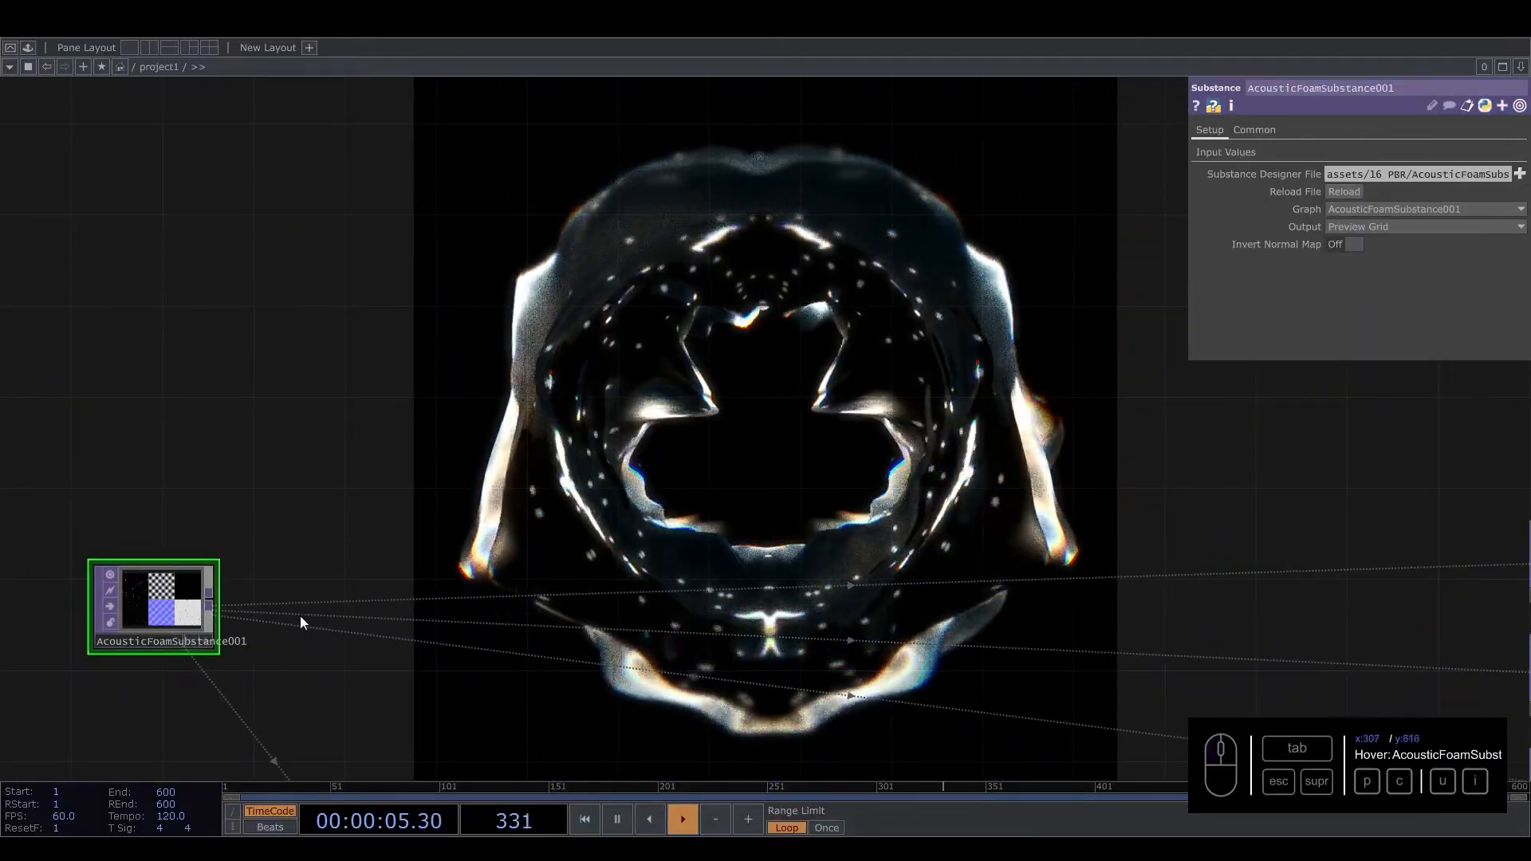
{"action": "scroll", "coordinate": [229, 580], "scroll_direction": "down", "scroll_amount": 2}
{"action": "scroll", "coordinate": [166, 597], "scroll_direction": "up", "scroll_amount": 3}
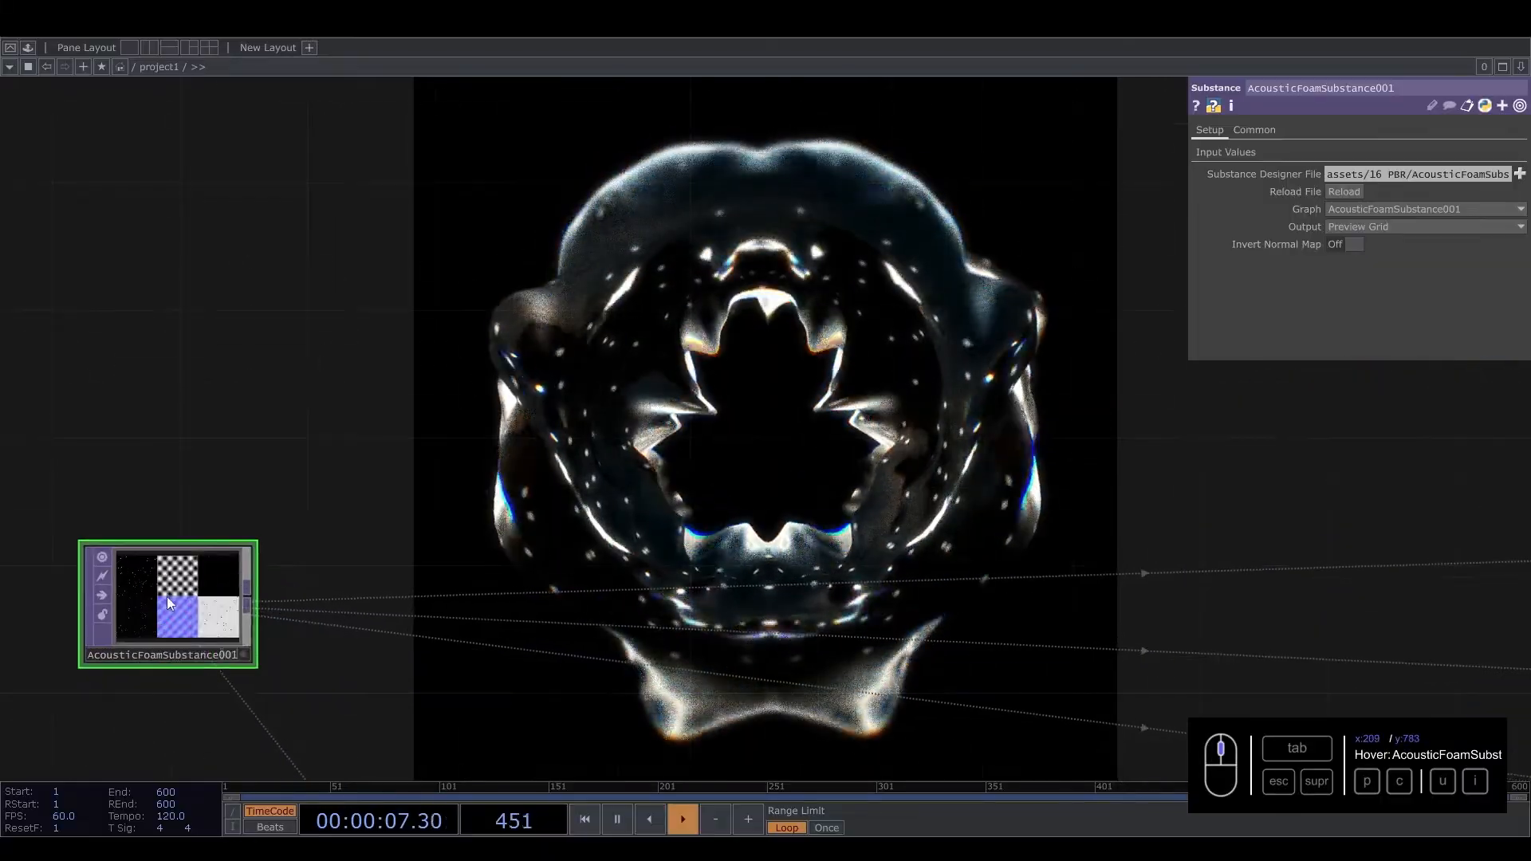
{"action": "middle_click", "coordinate": [170, 603]}
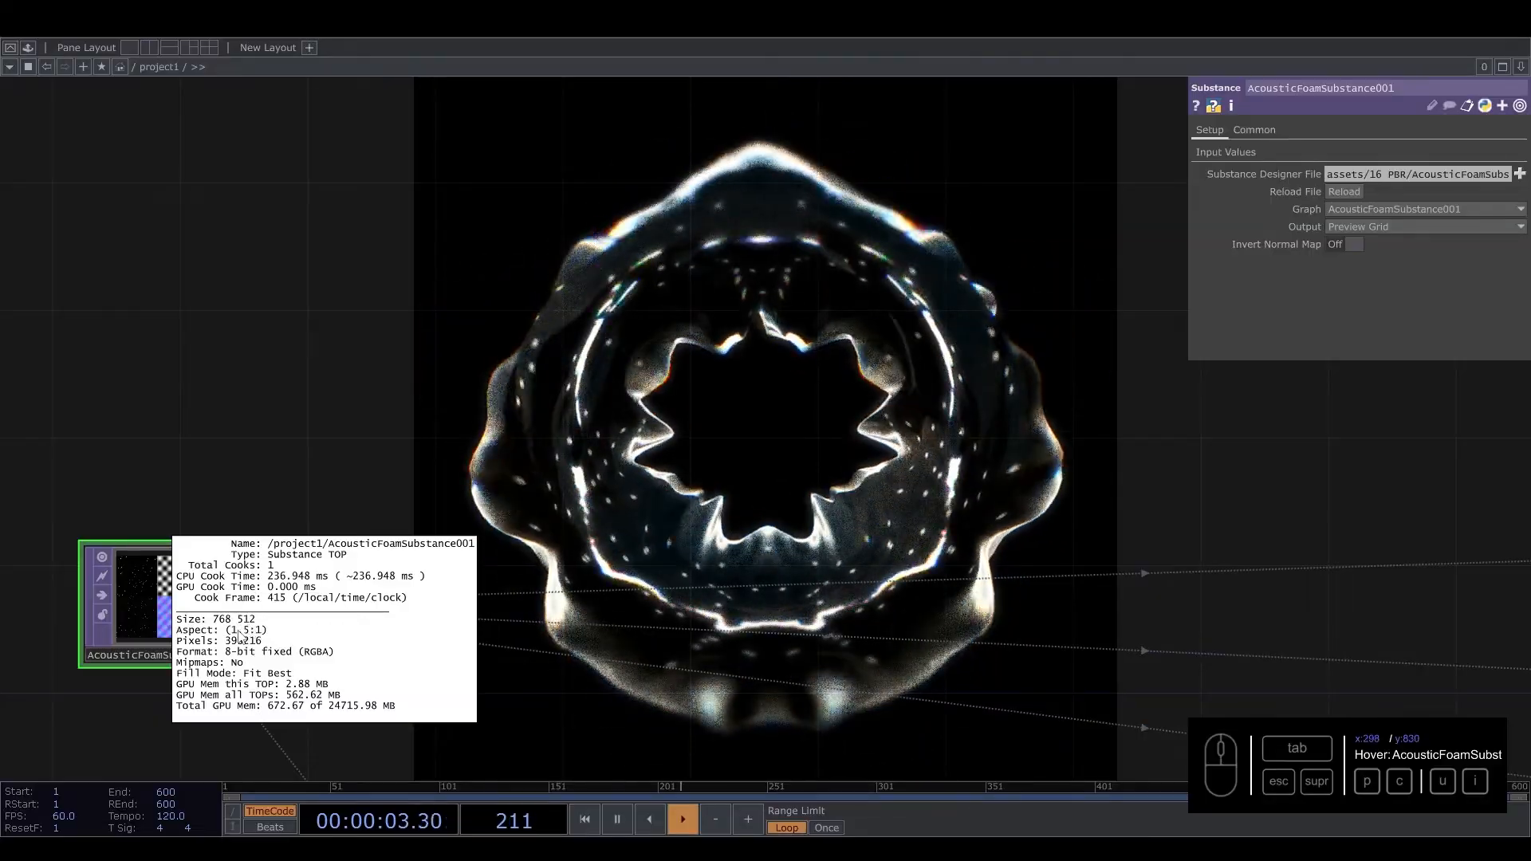
{"action": "left_click", "coordinate": [759, 400]}
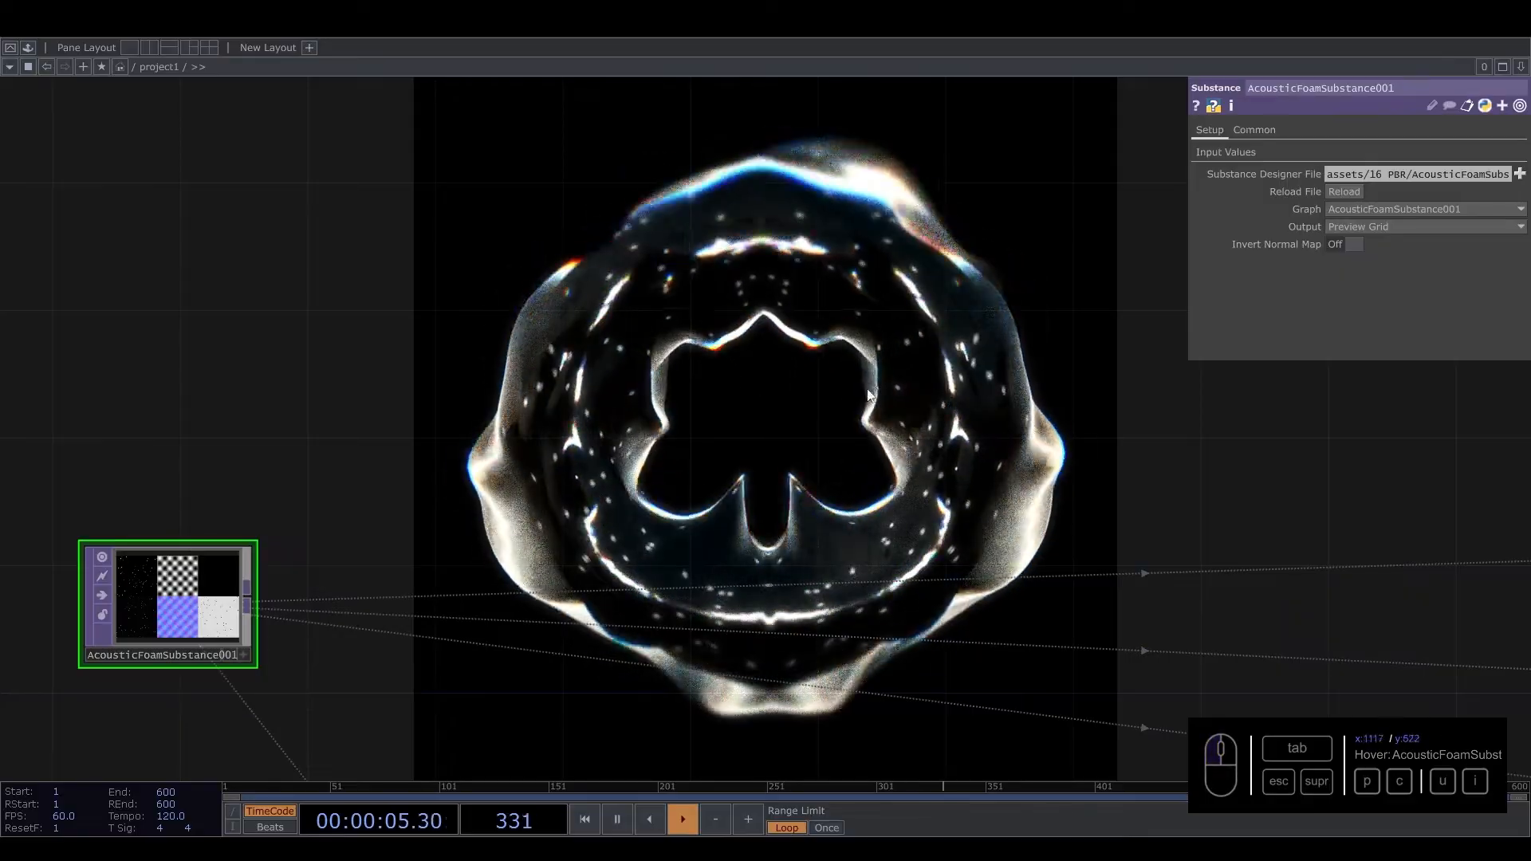
Step: Examine the Height output of subselect4 up close
{"action": "scroll", "coordinate": [702, 488], "scroll_direction": "down", "scroll_amount": 4}
{"action": "left_click_drag", "start_coordinate": [765, 553], "coordinate": [519, 232]}
{"action": "left_click", "coordinate": [369, 455]}
{"action": "scroll", "coordinate": [359, 456], "scroll_direction": "up", "scroll_amount": 10}
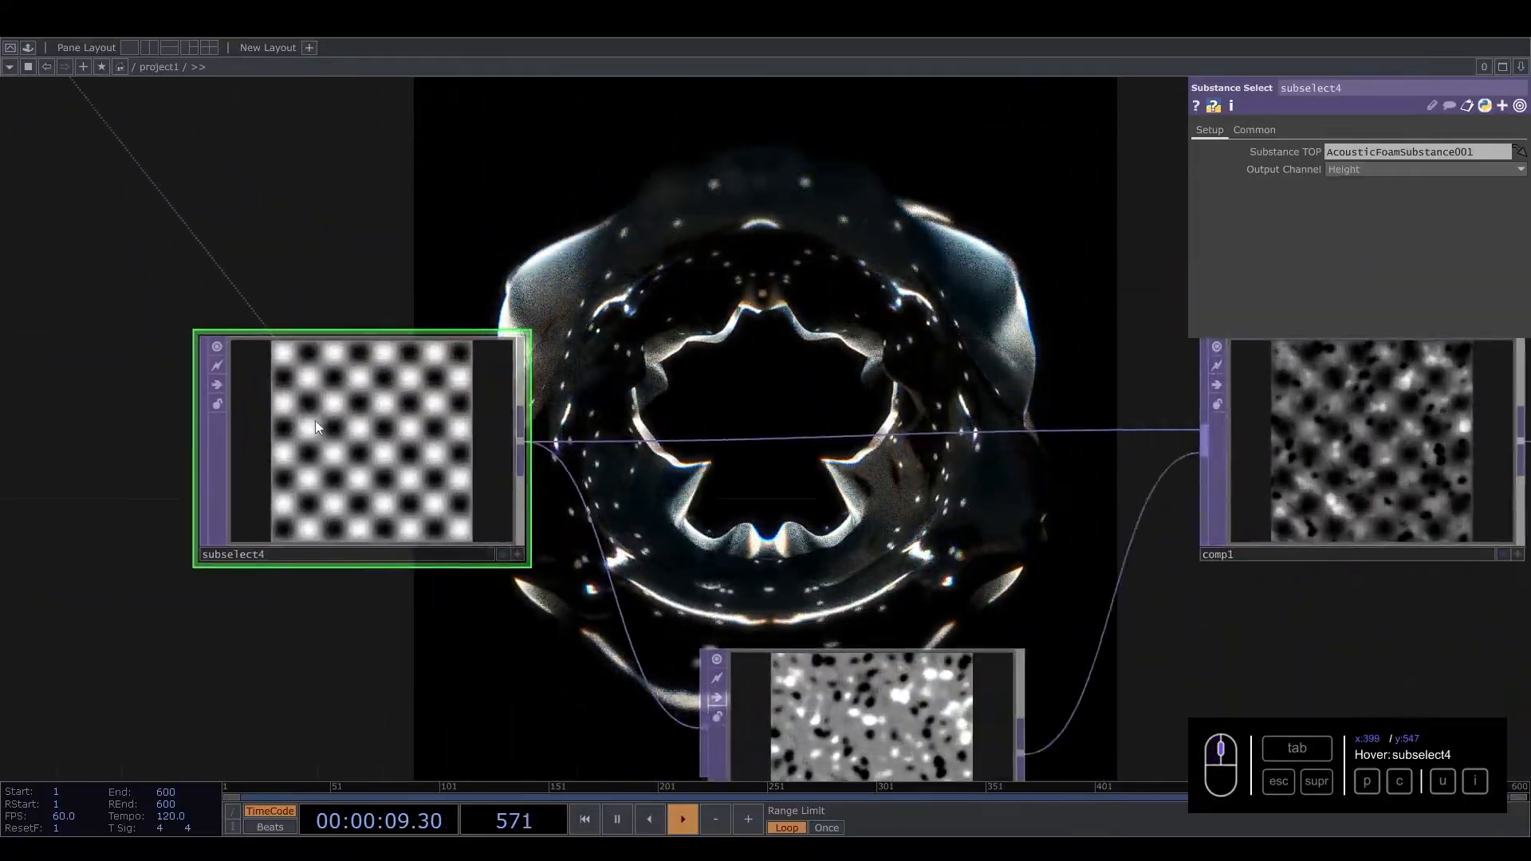
{"action": "scroll", "coordinate": [413, 361], "scroll_direction": "up", "scroll_amount": 2}
{"action": "scroll", "coordinate": [409, 362], "scroll_direction": "down", "scroll_amount": 10}
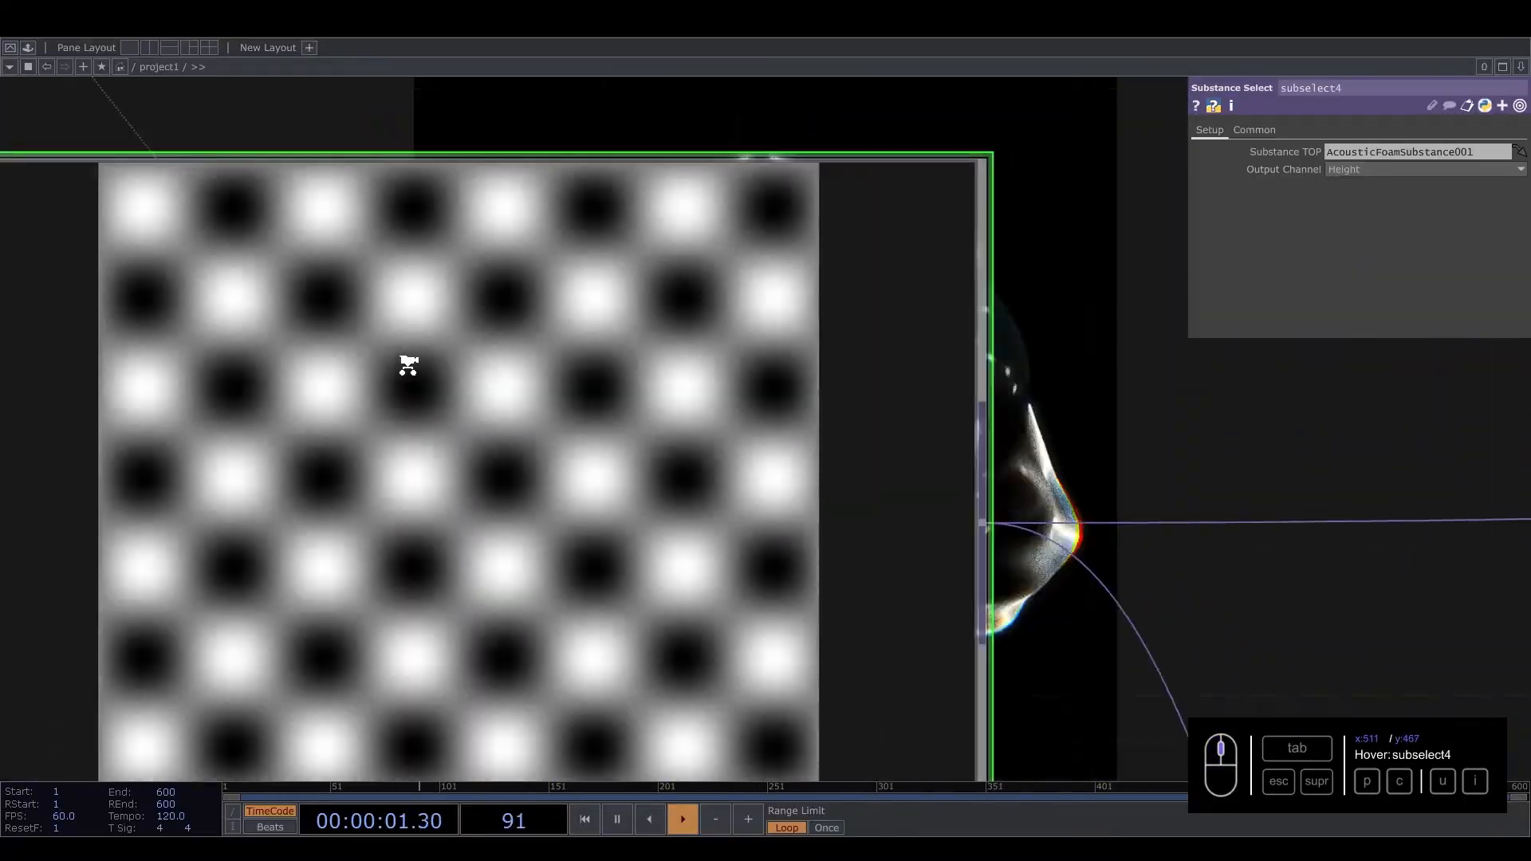
Step: Review the height map chain from subselect4 through comp1 and noise2 to displace1 up close
{"action": "left_click_drag", "start_coordinate": [569, 456], "coordinate": [190, 428]}
{"action": "scroll", "coordinate": [746, 358], "scroll_direction": "up", "scroll_amount": 8}
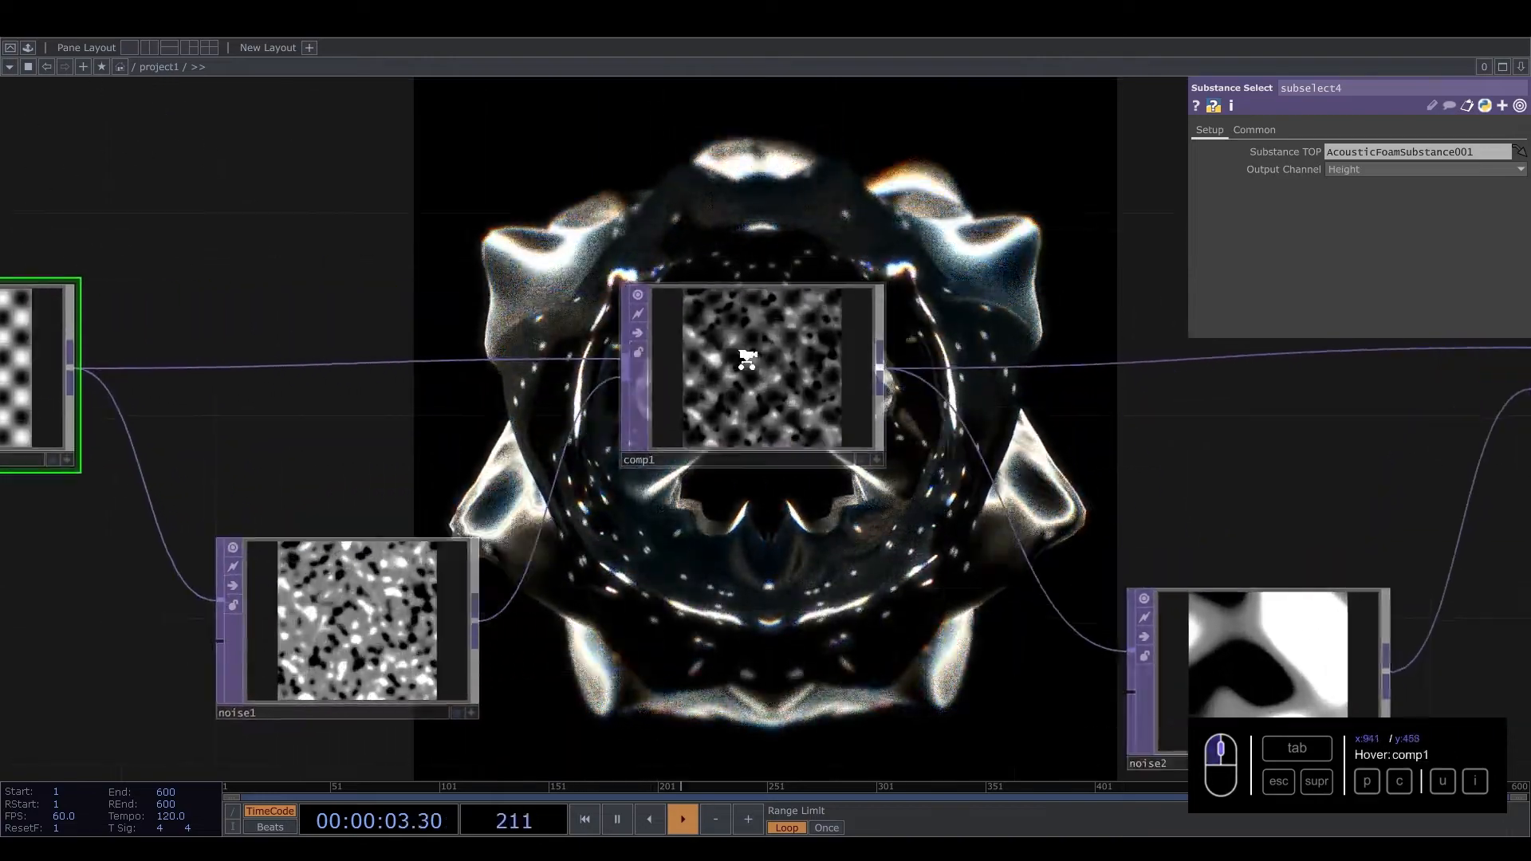
{"action": "scroll", "coordinate": [798, 407], "scroll_direction": "down", "scroll_amount": 5}
{"action": "scroll", "coordinate": [799, 406], "scroll_direction": "down", "scroll_amount": 3}
{"action": "left_click_drag", "start_coordinate": [936, 453], "coordinate": [417, 365]}
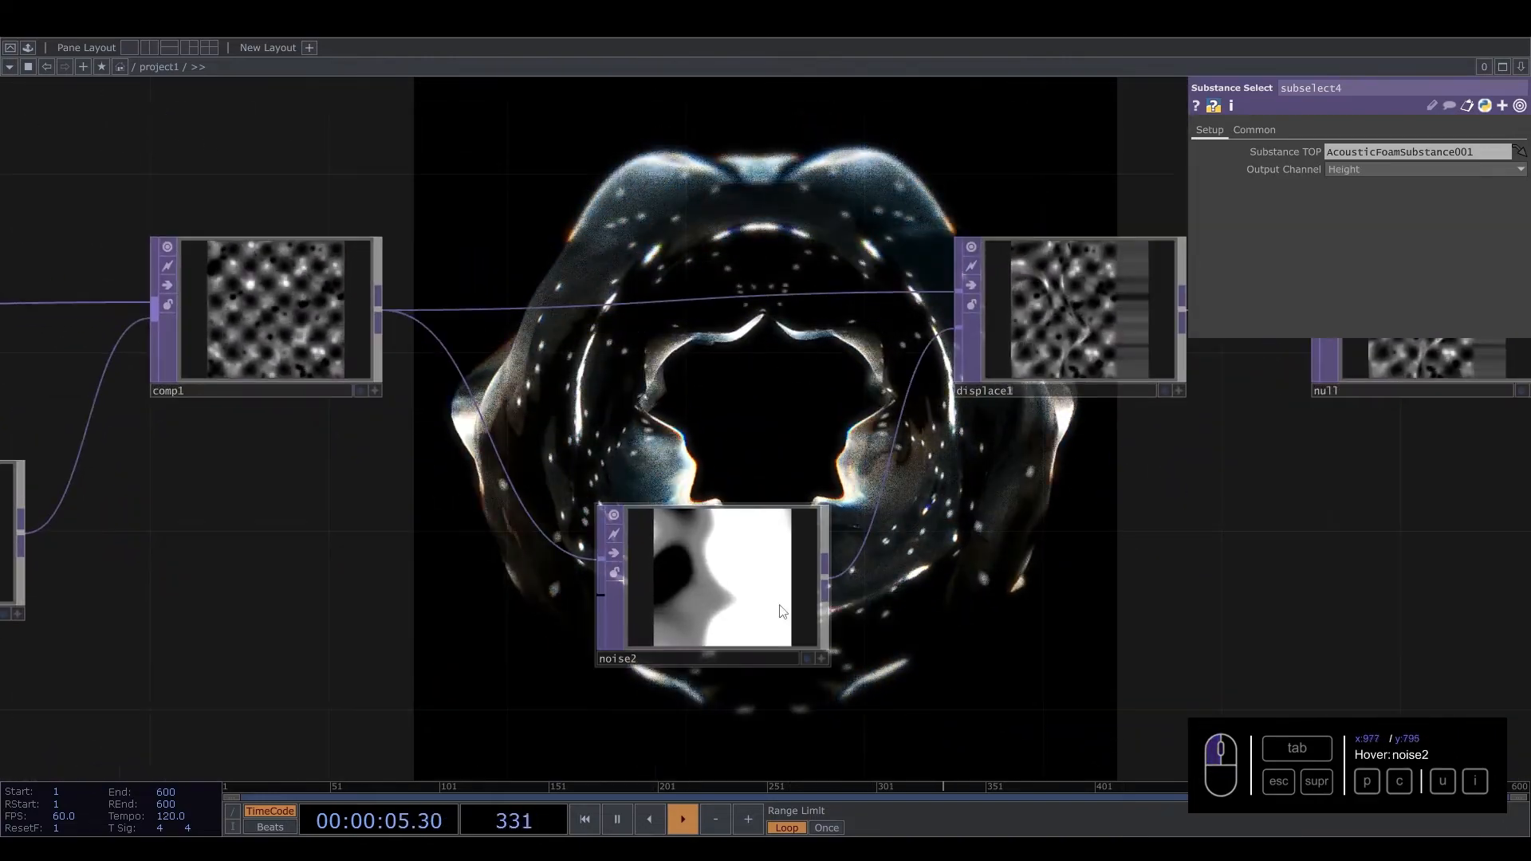
{"action": "scroll", "coordinate": [782, 602], "scroll_direction": "up", "scroll_amount": 5}
{"action": "left_click_drag", "start_coordinate": [885, 603], "coordinate": [520, 741]}
{"action": "left_click_drag", "start_coordinate": [729, 581], "coordinate": [532, 732]}
{"action": "left_click_drag", "start_coordinate": [766, 576], "coordinate": [623, 698]}
{"action": "scroll", "coordinate": [673, 417], "scroll_direction": "up", "scroll_amount": 5}
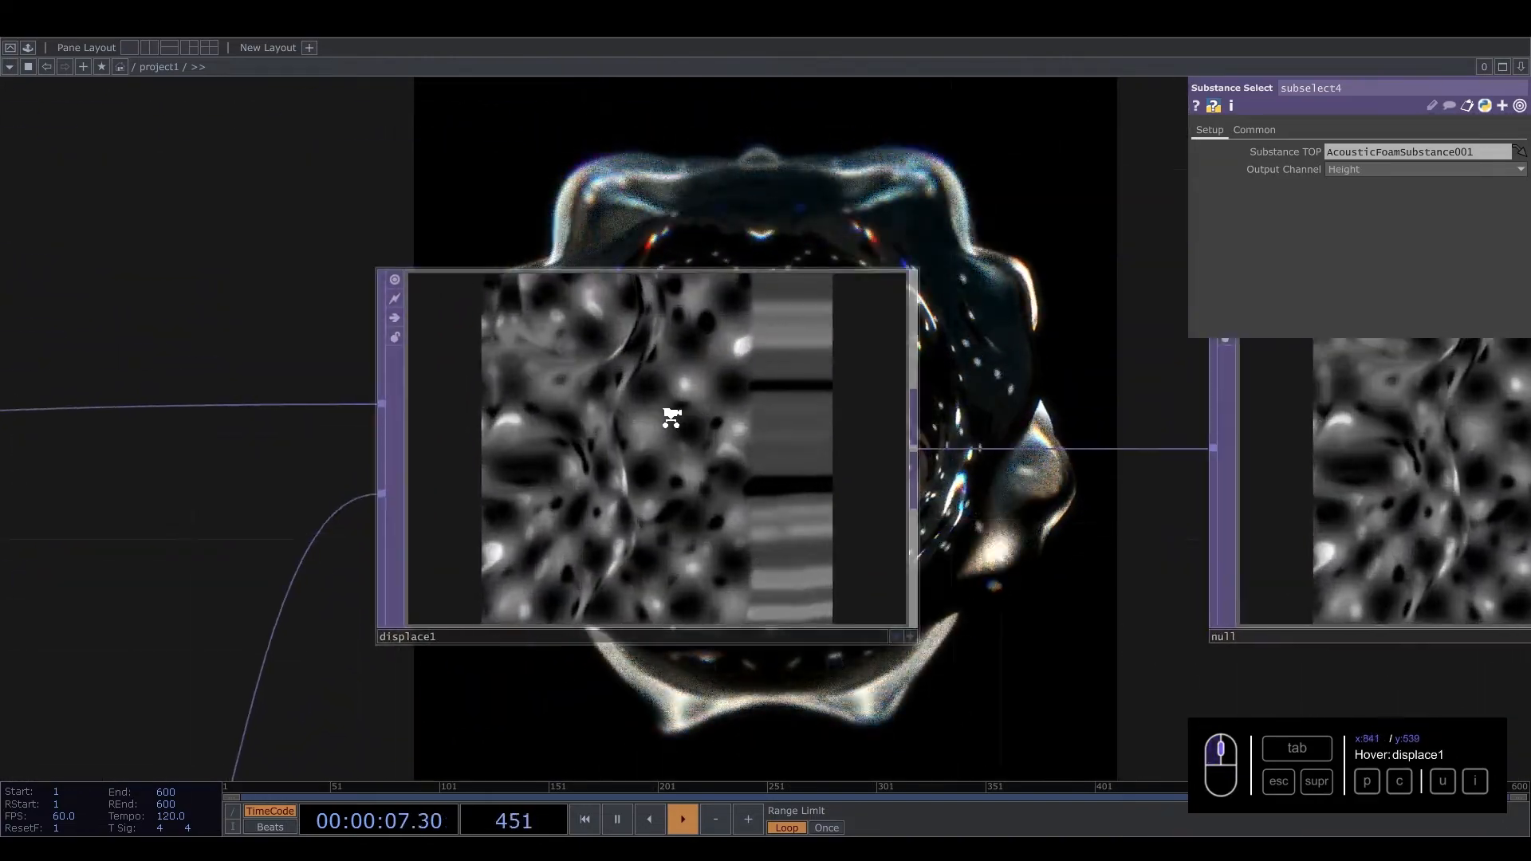
{"action": "scroll", "coordinate": [667, 424], "scroll_direction": "down", "scroll_amount": 10}
Step: Inspect displace1's displacement parameters and the downstream normal, mirror and blur nodes it feeds
{"action": "left_click", "coordinate": [665, 428]}
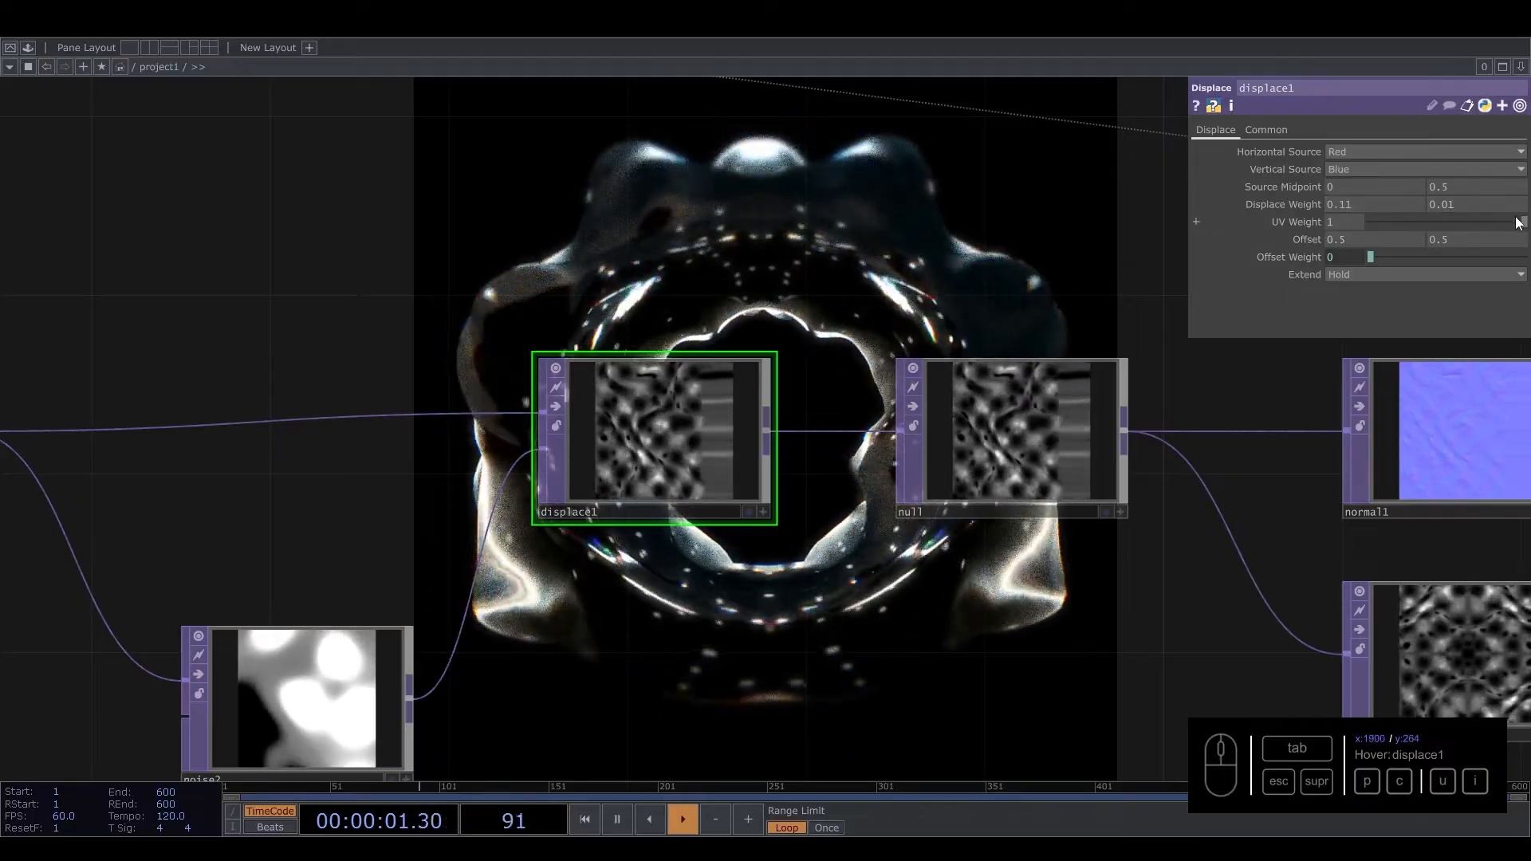
{"action": "mouse_move", "coordinate": [1520, 222]}
{"action": "left_mouse_down"}
{"action": "mouse_move", "coordinate": [1442, 226]}
{"action": "mouse_move", "coordinate": [1524, 209]}
{"action": "left_mouse_up"}
{"action": "scroll", "coordinate": [829, 513], "scroll_direction": "down", "scroll_amount": 4}
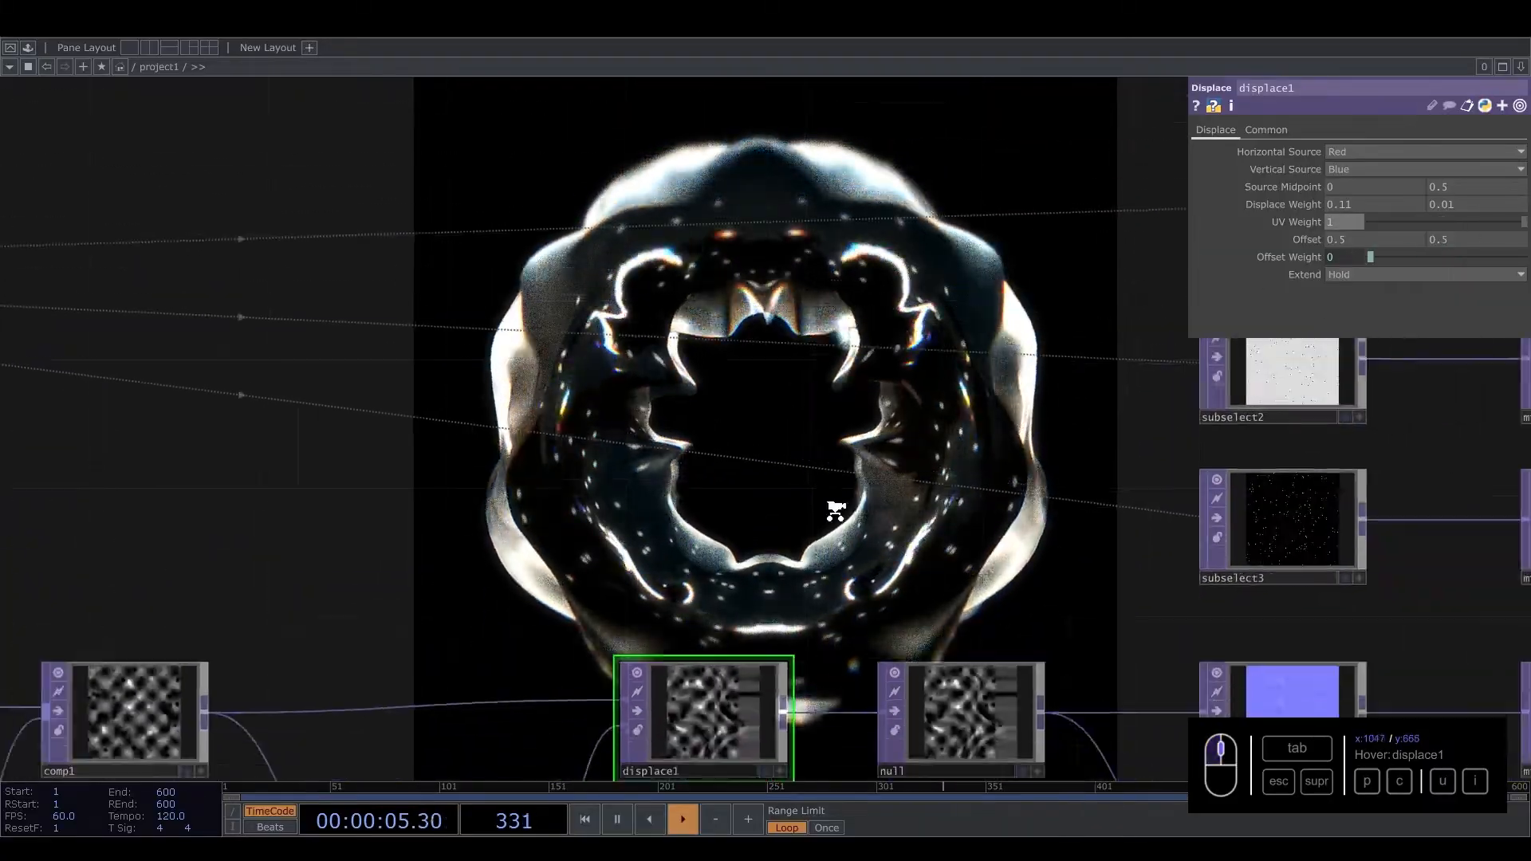
{"action": "left_click_drag", "start_coordinate": [837, 423], "coordinate": [414, 390]}
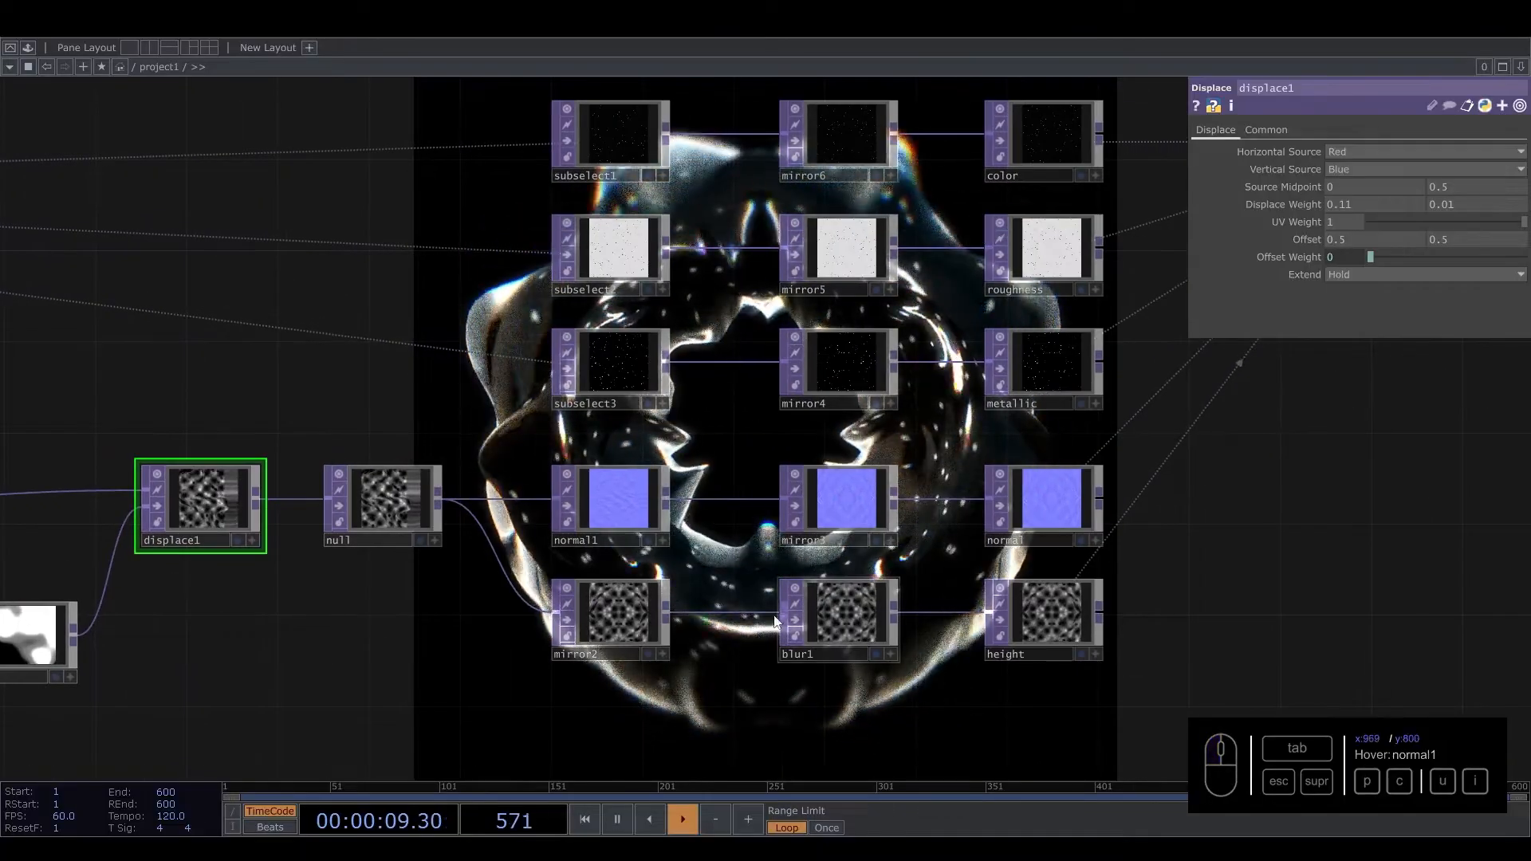
{"action": "left_click_drag", "start_coordinate": [796, 626], "coordinate": [1168, 691]}
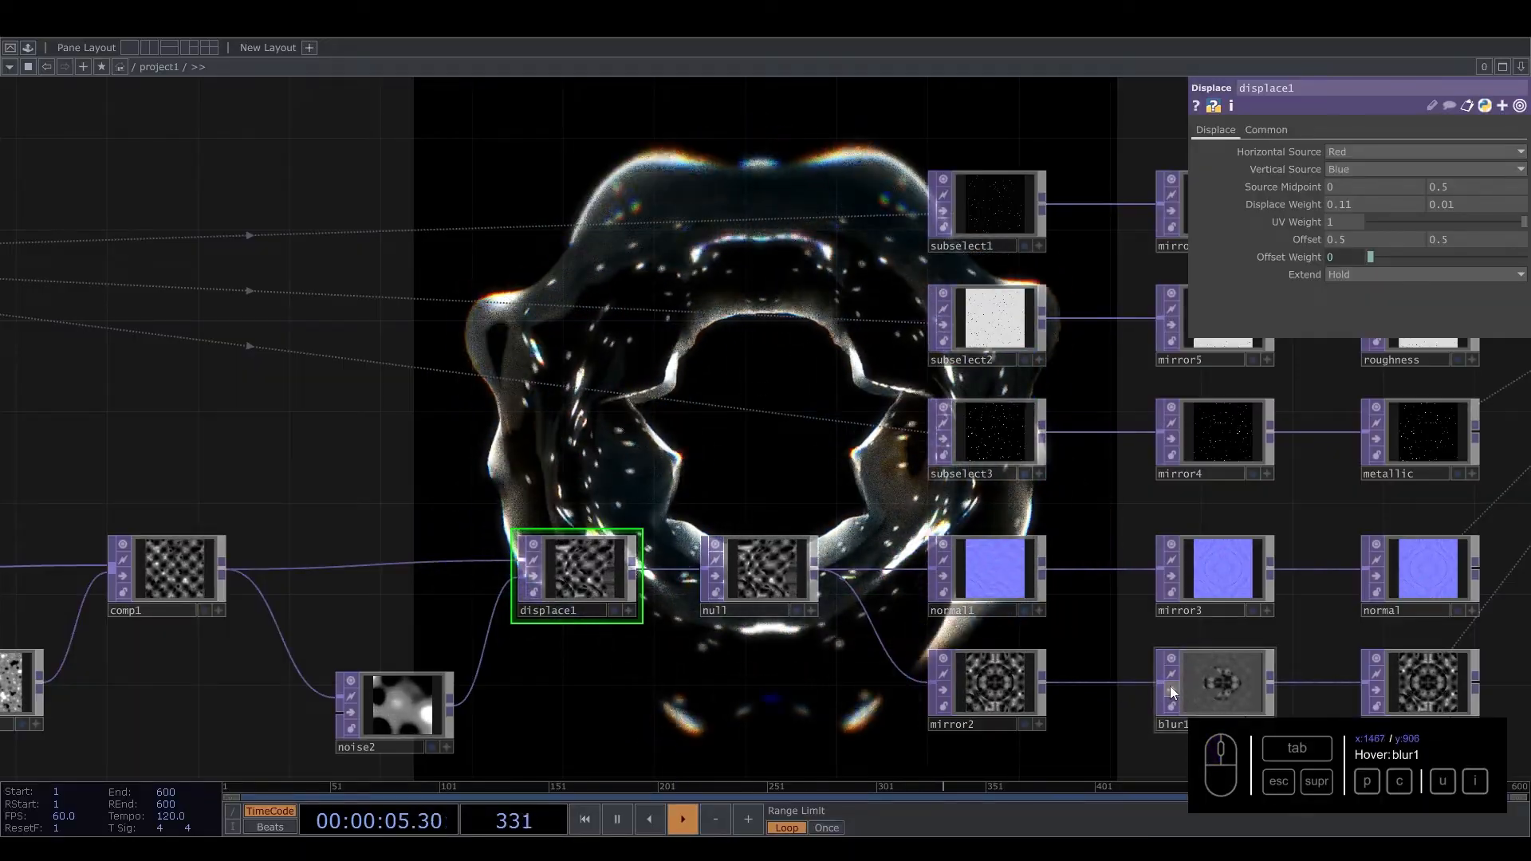
Step: Colour the color, roughness, metallic, normal and height null nodes crimson
{"action": "scroll", "coordinate": [1169, 686], "scroll_direction": "down", "scroll_amount": 5}
{"action": "left_click_drag", "start_coordinate": [1339, 606], "coordinate": [1071, 553]}
{"action": "right_click_drag", "start_coordinate": [1052, 429], "coordinate": [968, 640]}
{"action": "key", "text": "c"}
{"action": "left_click", "coordinate": [90, 777]}
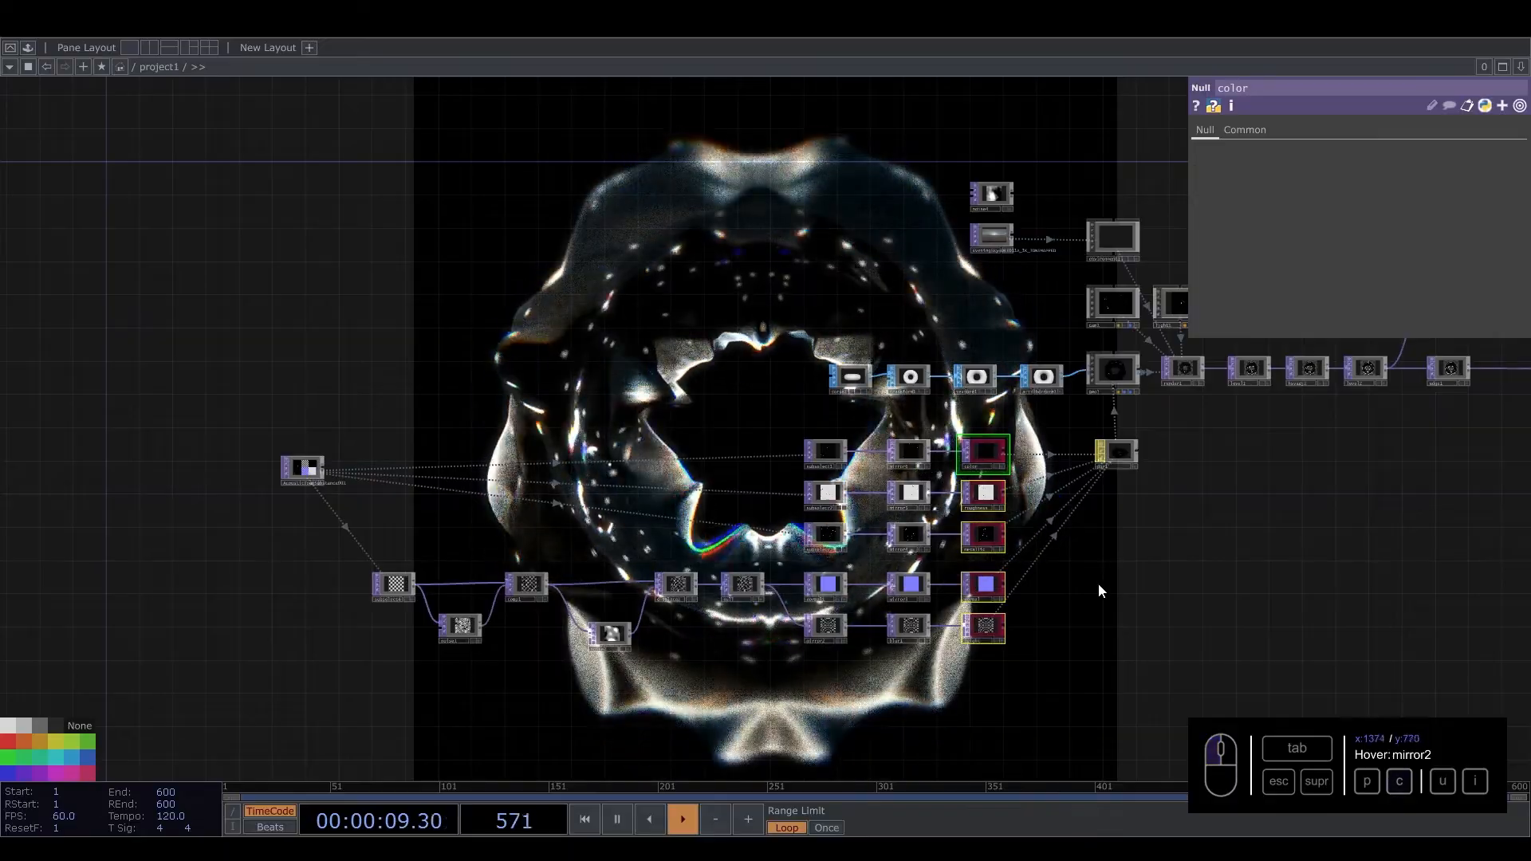
Step: Colour the null1 and out1 nodes at the end of the compositing chain crimson as well
{"action": "left_click_drag", "start_coordinate": [988, 600], "coordinate": [458, 709]}
{"action": "scroll", "coordinate": [726, 518], "scroll_direction": "up", "scroll_amount": 5}
{"action": "left_click_drag", "start_coordinate": [582, 483], "coordinate": [546, 511]}
{"action": "scroll", "coordinate": [565, 528], "scroll_direction": "up", "scroll_amount": 1}
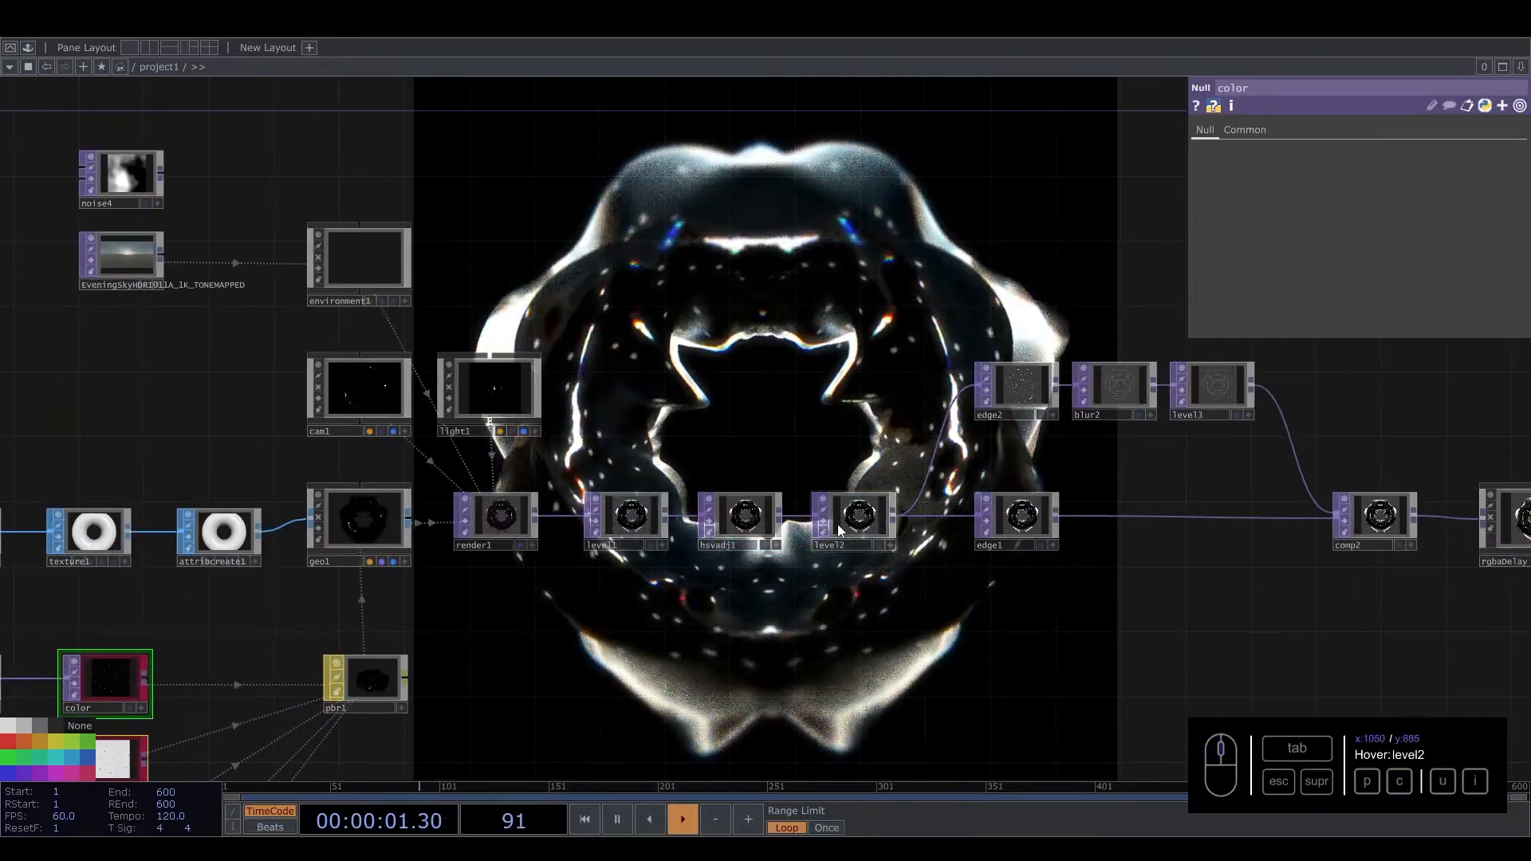
{"action": "left_click_drag", "start_coordinate": [821, 660], "coordinate": [77, 640]}
{"action": "left_click_drag", "start_coordinate": [1236, 643], "coordinate": [791, 674]}
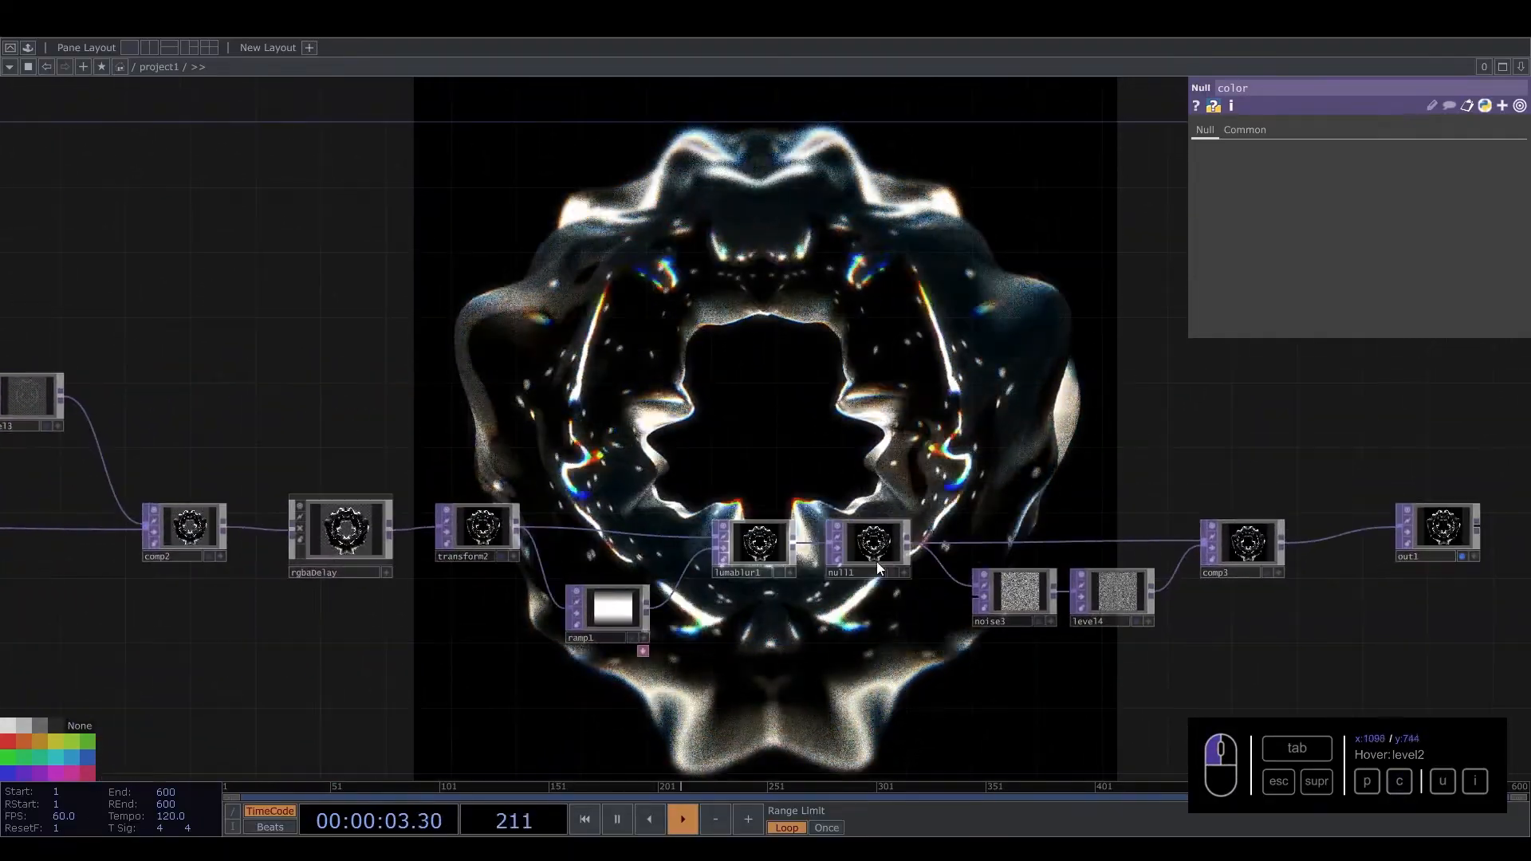
{"action": "left_click", "coordinate": [875, 556]}
{"action": "left_click", "coordinate": [1431, 530]}
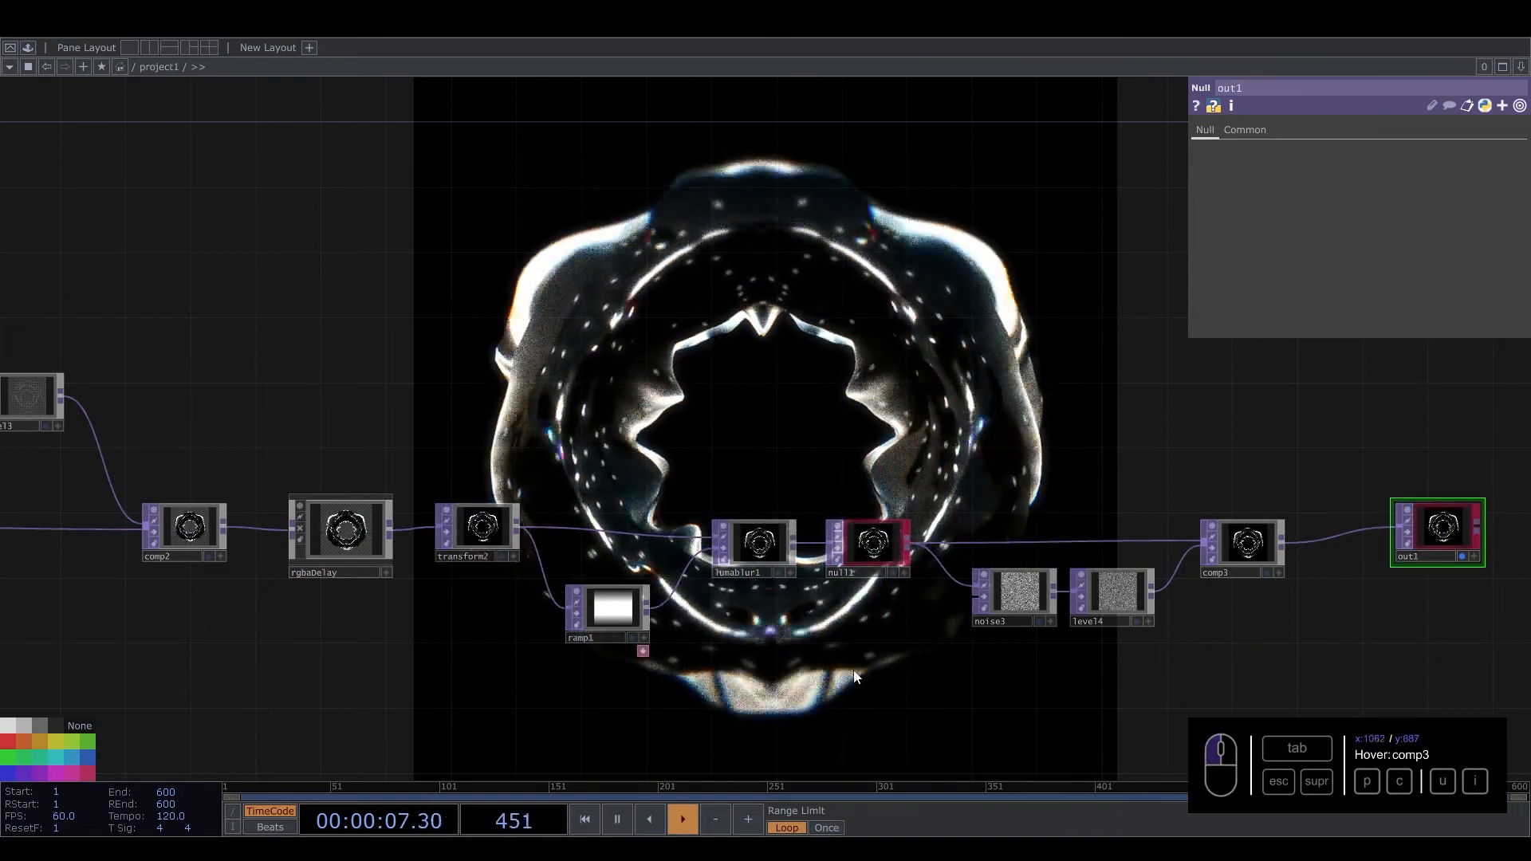
Step: Review the complete node network, including the AcousticFoamSubstance001 source and its map branches
{"action": "scroll", "coordinate": [705, 638], "scroll_direction": "down", "scroll_amount": 5}
{"action": "left_click_drag", "start_coordinate": [536, 489], "coordinate": [950, 291]}
{"action": "mouse_move", "coordinate": [760, 508]}
{"action": "left_mouse_down"}
{"action": "mouse_move", "coordinate": [881, 546]}
{"action": "mouse_move", "coordinate": [731, 518]}
{"action": "left_mouse_up"}
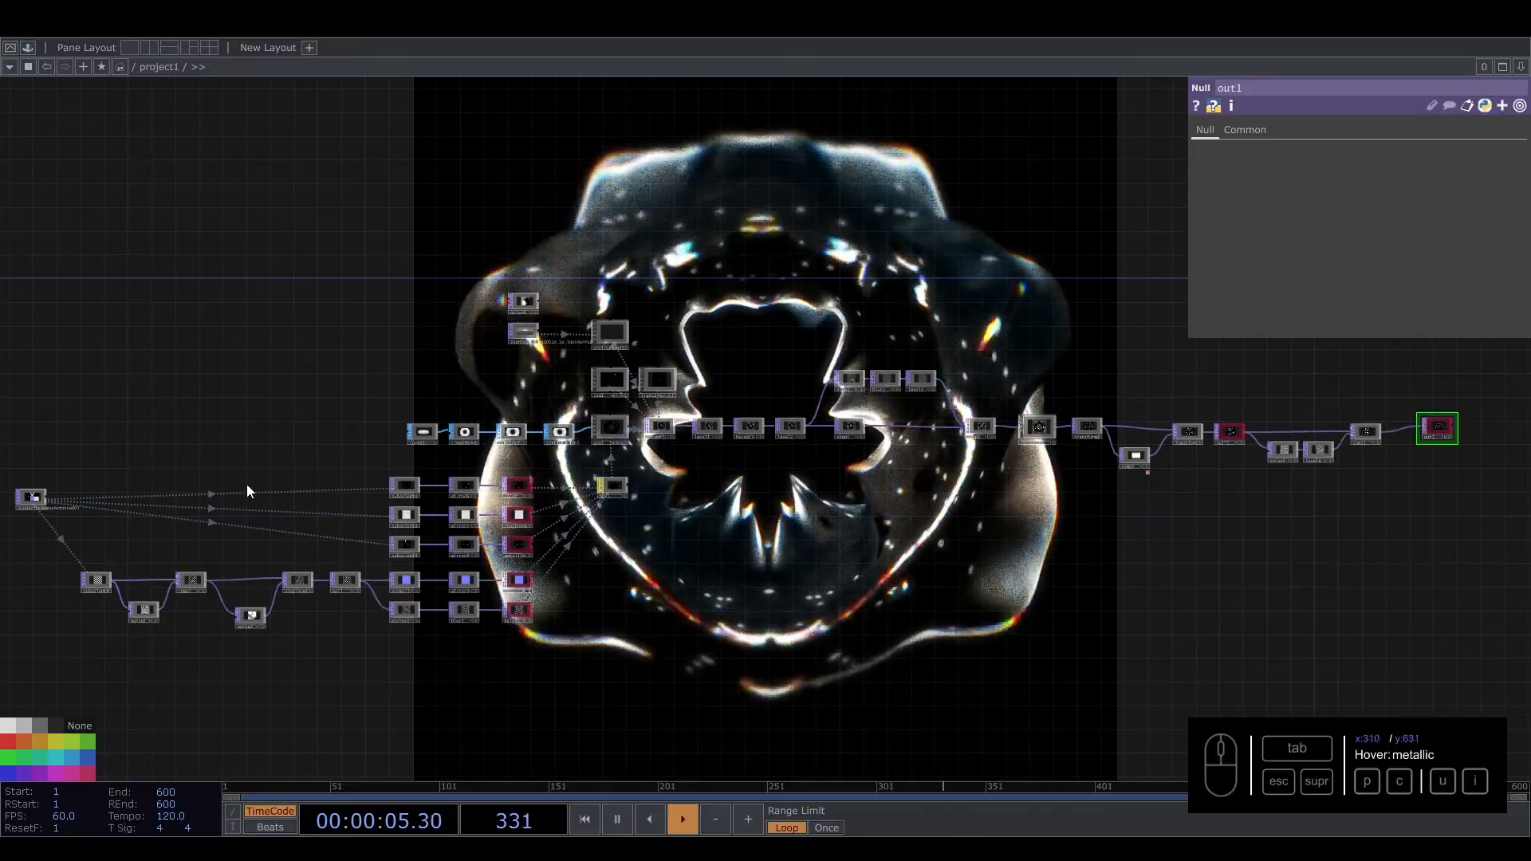
{"action": "scroll", "coordinate": [207, 511], "scroll_direction": "up", "scroll_amount": 5}
{"action": "scroll", "coordinate": [155, 485], "scroll_direction": "up", "scroll_amount": 8}
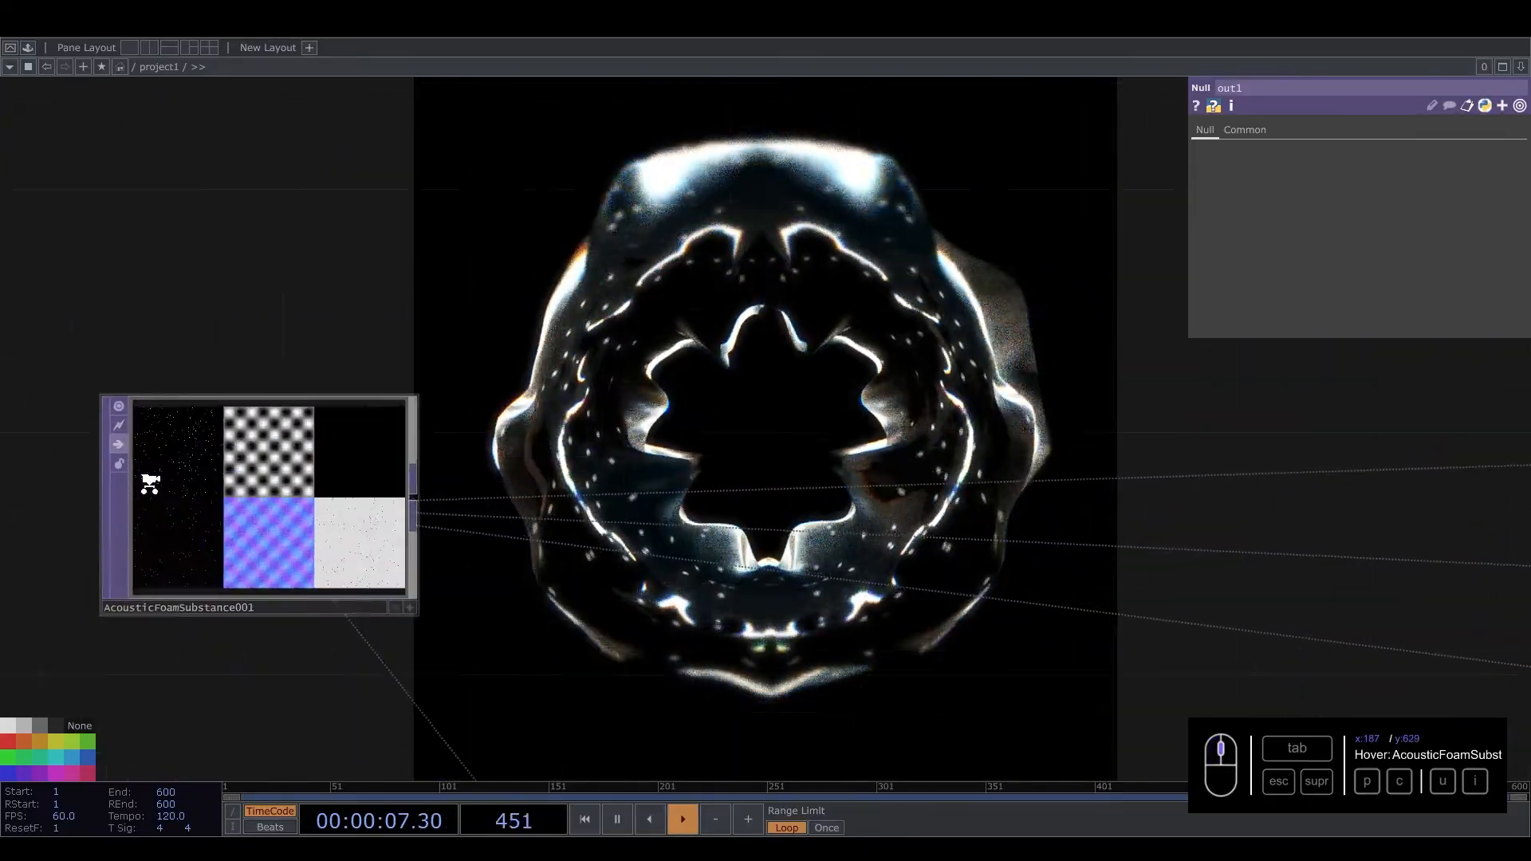
{"action": "scroll", "coordinate": [267, 466], "scroll_direction": "down", "scroll_amount": 10}
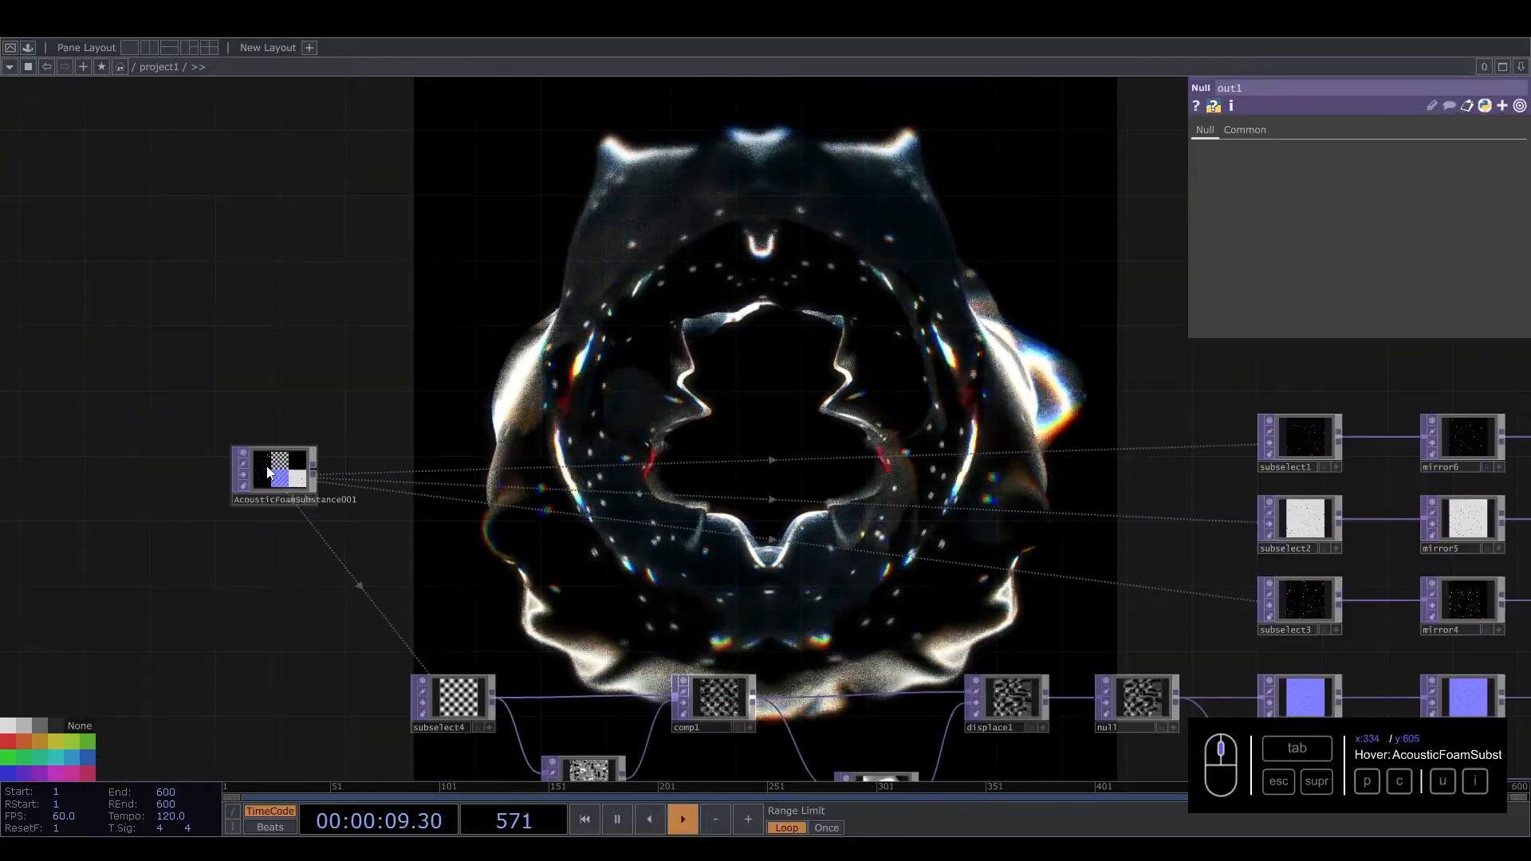
{"action": "left_click_drag", "start_coordinate": [504, 317], "coordinate": [299, 481]}
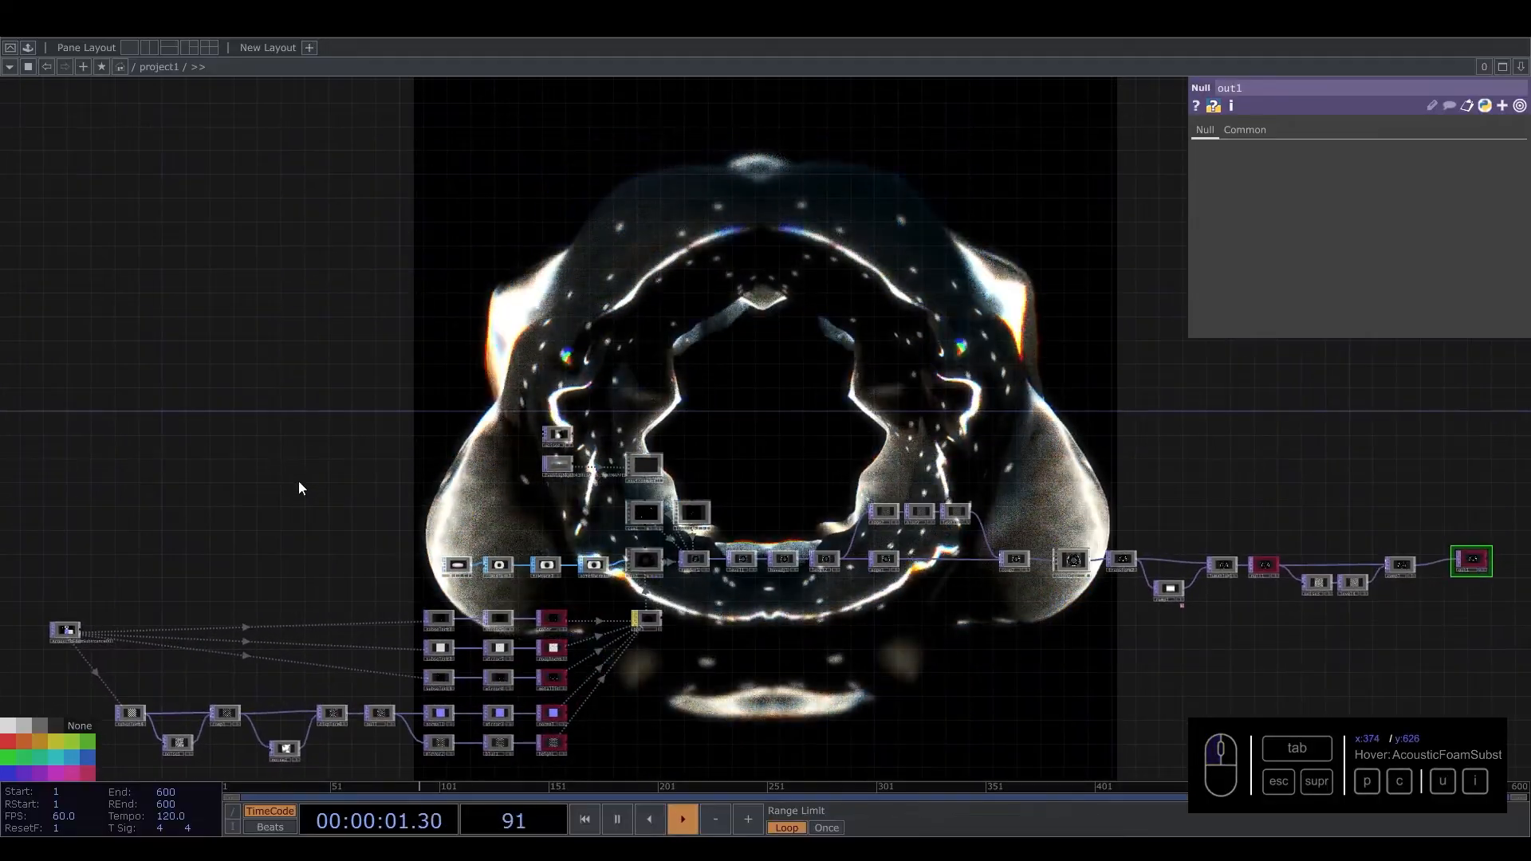